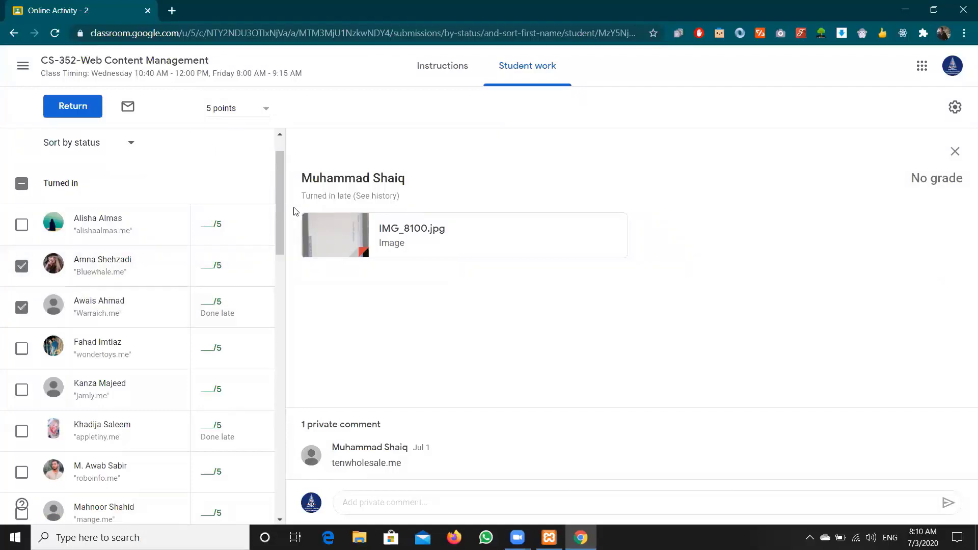
Step: In the Online Activity - 2 student list, tick the next turned-in student's checkbox, then scroll back to the top
{"action": "left_click_drag", "start_coordinate": [282, 205], "coordinate": [292, 280]}
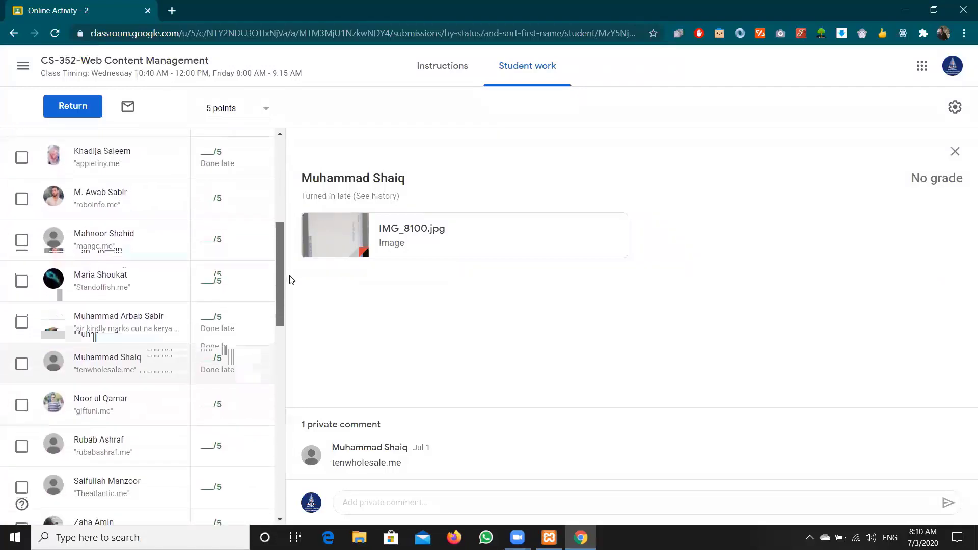
{"action": "left_click", "coordinate": [21, 276]}
{"action": "left_click_drag", "start_coordinate": [282, 252], "coordinate": [281, 288]}
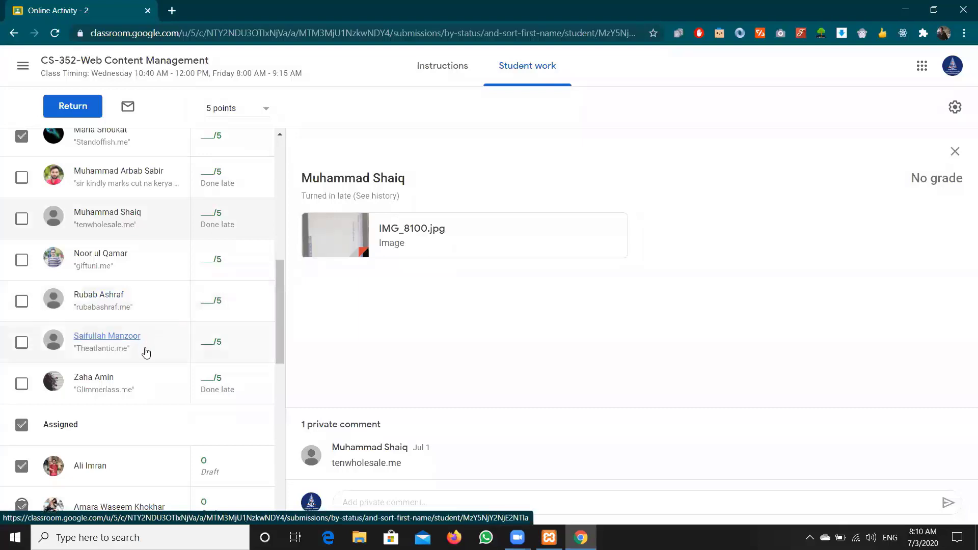
{"action": "left_click_drag", "start_coordinate": [280, 309], "coordinate": [284, 231]}
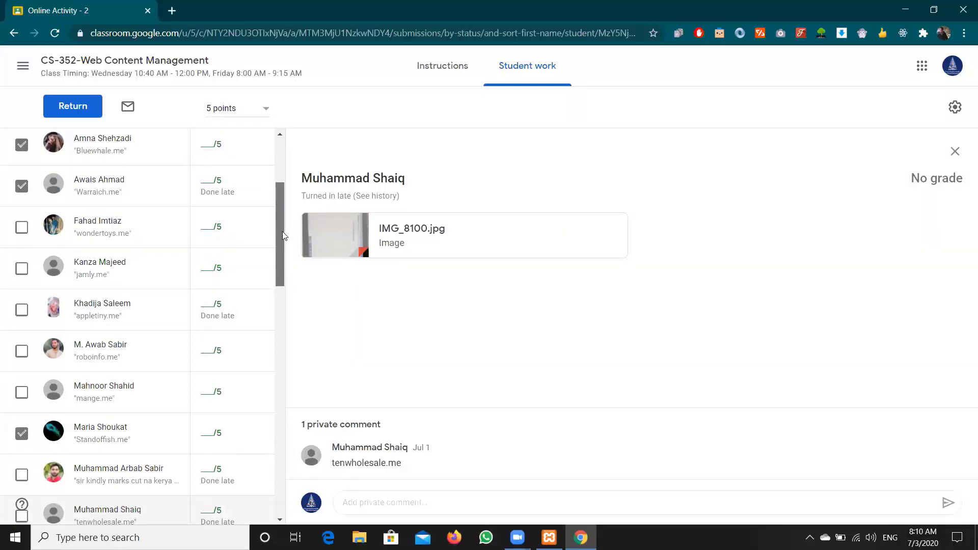
{"action": "left_click_drag", "start_coordinate": [282, 232], "coordinate": [282, 228]}
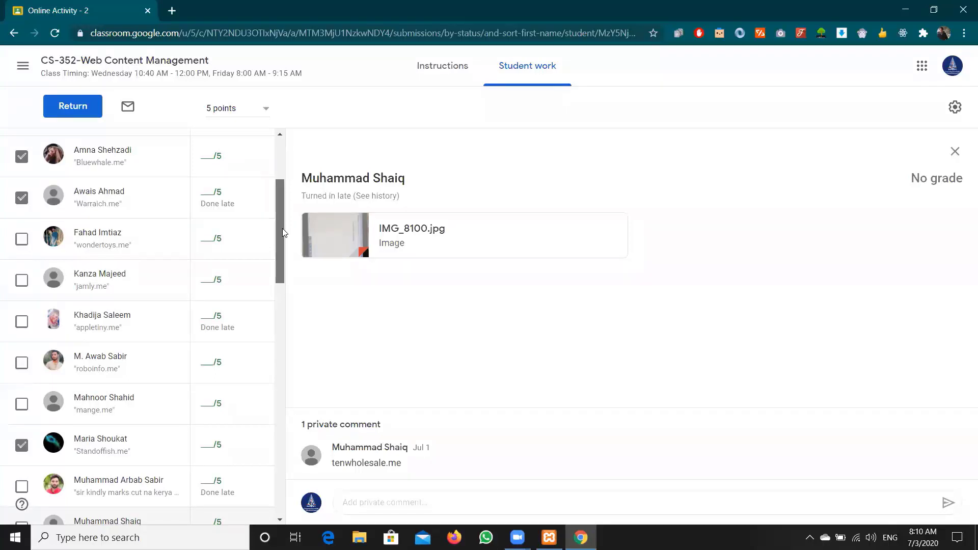
{"action": "scroll", "coordinate": [271, 333], "scroll_direction": "down", "scroll_amount": 3}
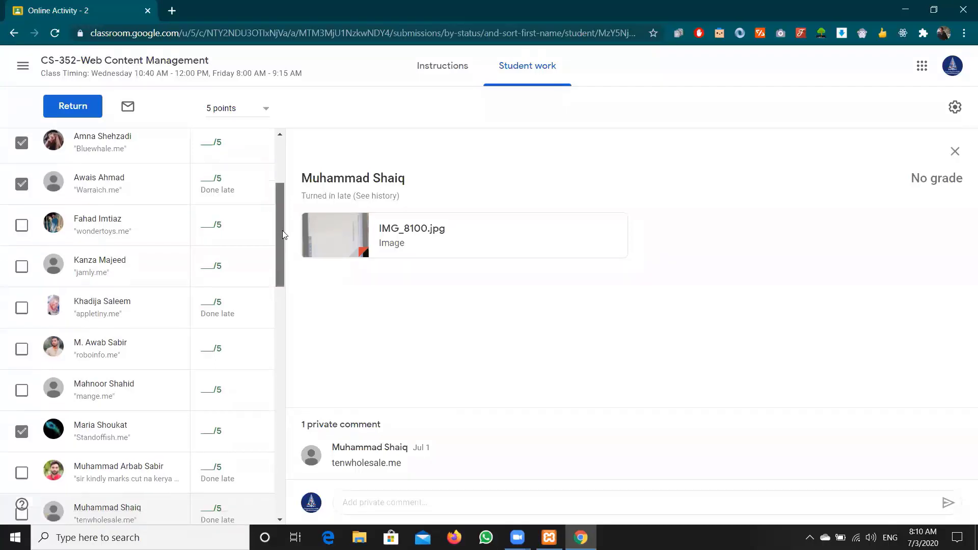
{"action": "scroll", "coordinate": [273, 335], "scroll_direction": "down", "scroll_amount": 10}
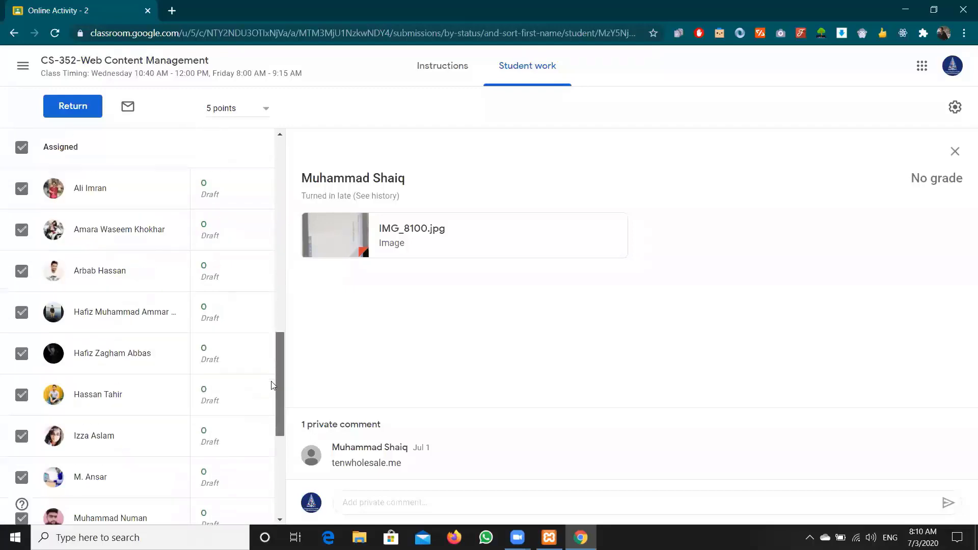
{"action": "scroll", "coordinate": [274, 439], "scroll_direction": "down", "scroll_amount": 5}
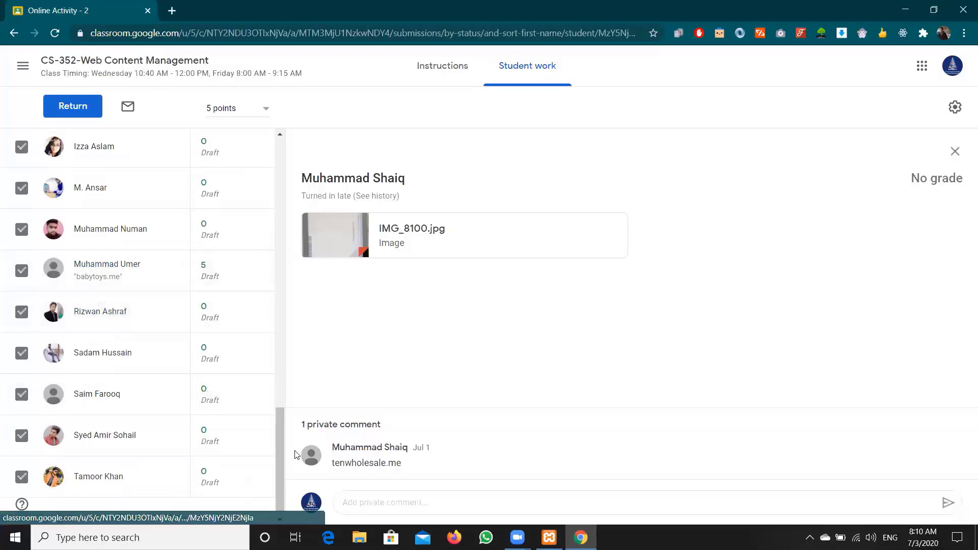
{"action": "left_click_drag", "start_coordinate": [280, 436], "coordinate": [281, 413]}
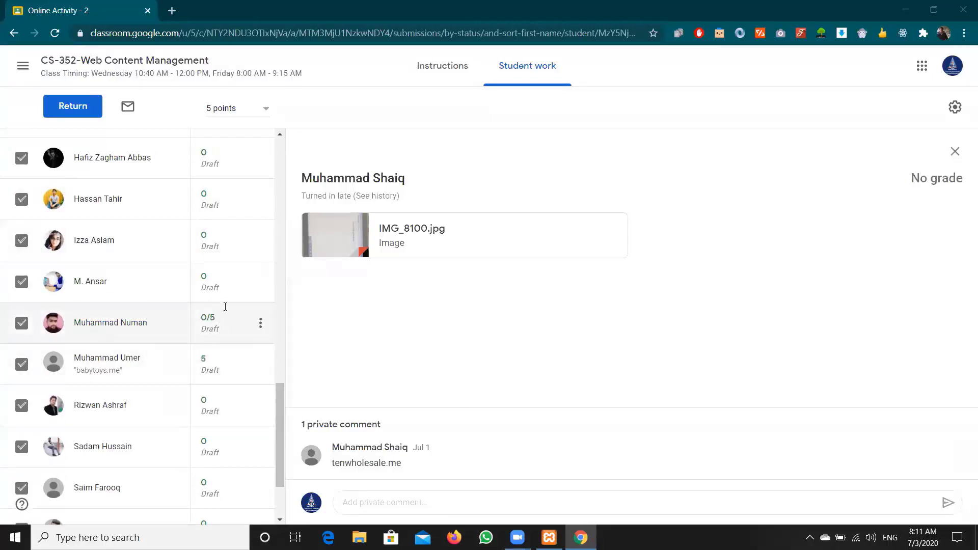
{"action": "left_click_drag", "start_coordinate": [281, 406], "coordinate": [458, 109]}
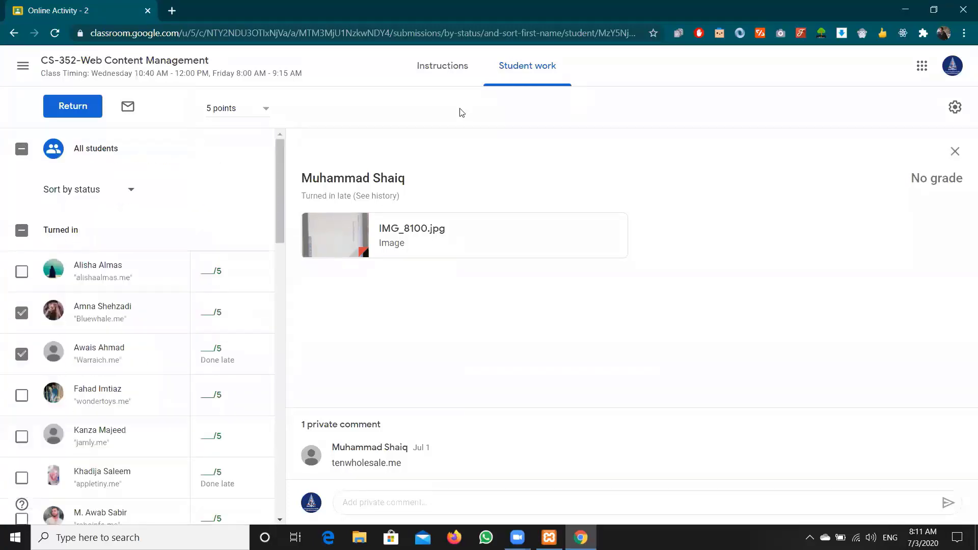
Step: Go to the CS-352 class and open the 7 turned-in submissions of Online Activity - 3
{"action": "left_click", "coordinate": [23, 66]}
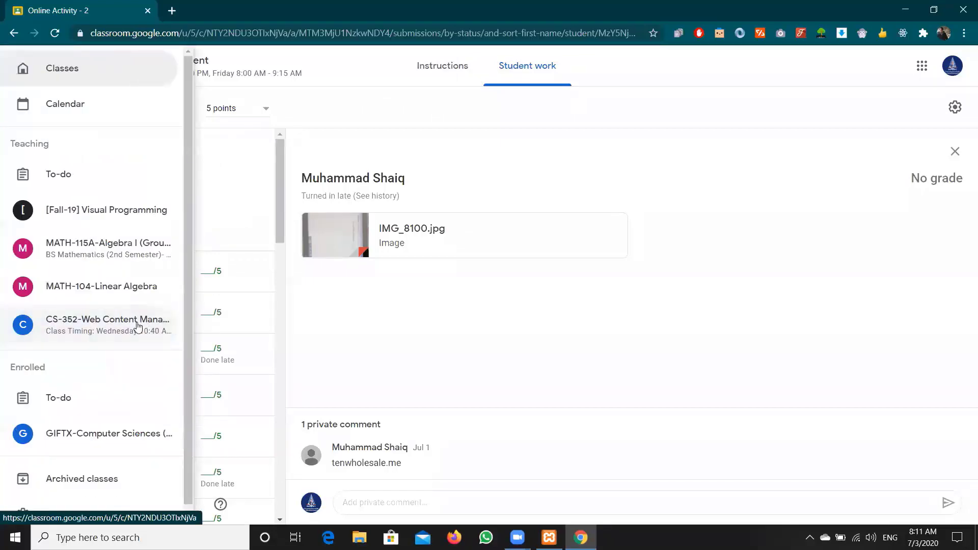
{"action": "left_click", "coordinate": [137, 326]}
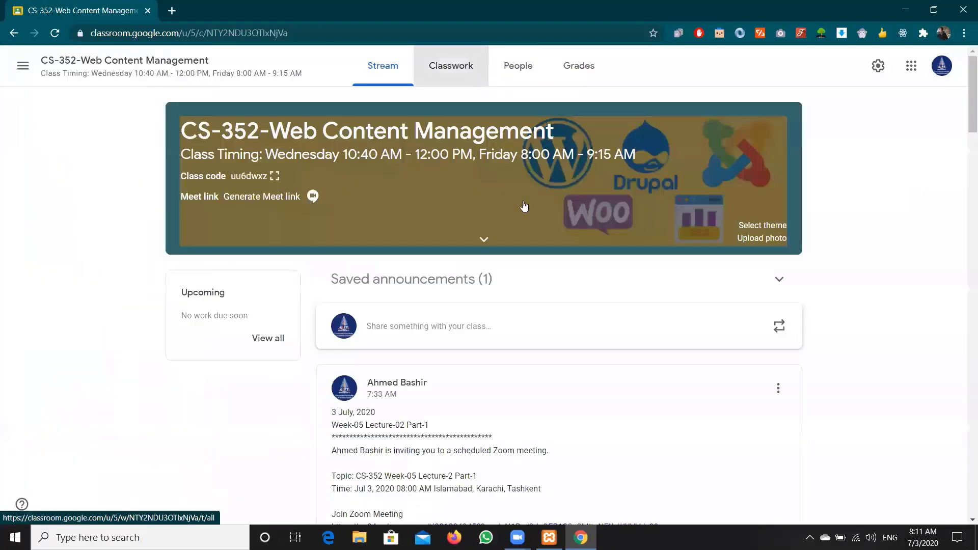
{"action": "scroll", "coordinate": [501, 238], "scroll_direction": "up", "scroll_amount": 3}
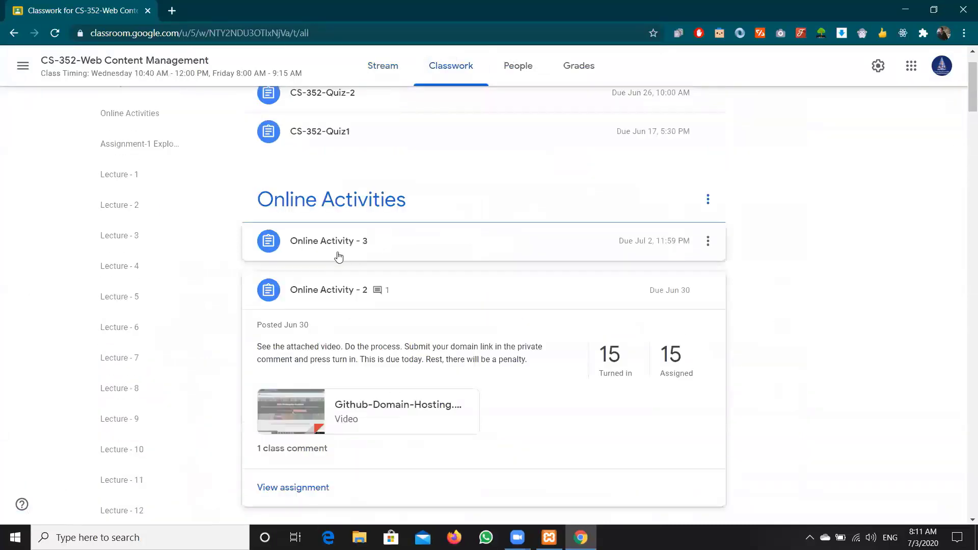
{"action": "left_click", "coordinate": [336, 255]}
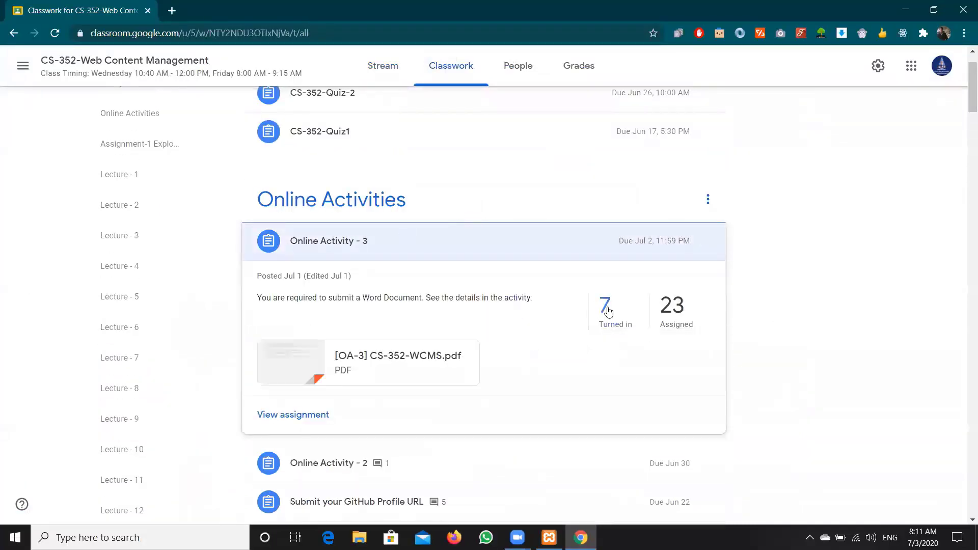
{"action": "left_click", "coordinate": [608, 312]}
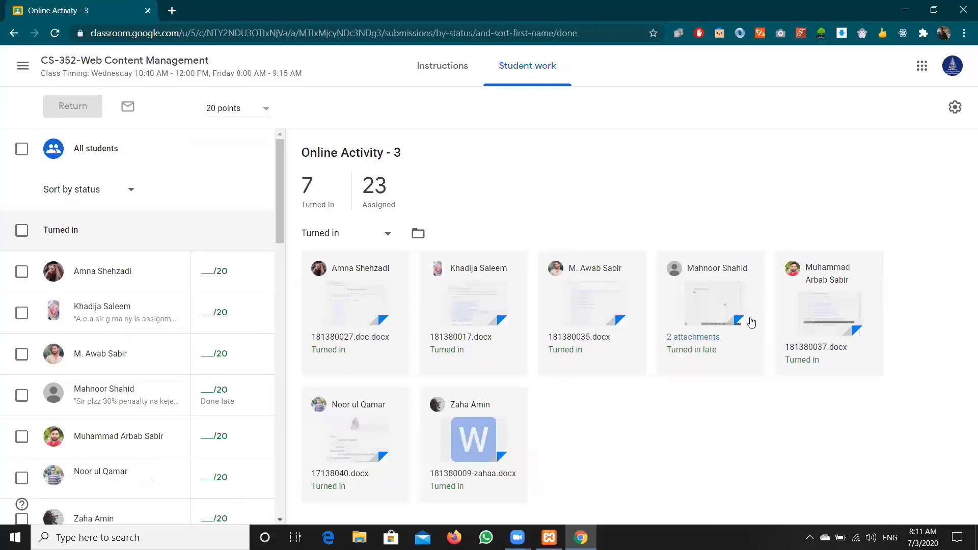
Step: Look over the submissions, switch to the assignment's instructions, and start a new browser tab
{"action": "scroll", "coordinate": [109, 328], "scroll_direction": "down", "scroll_amount": 15}
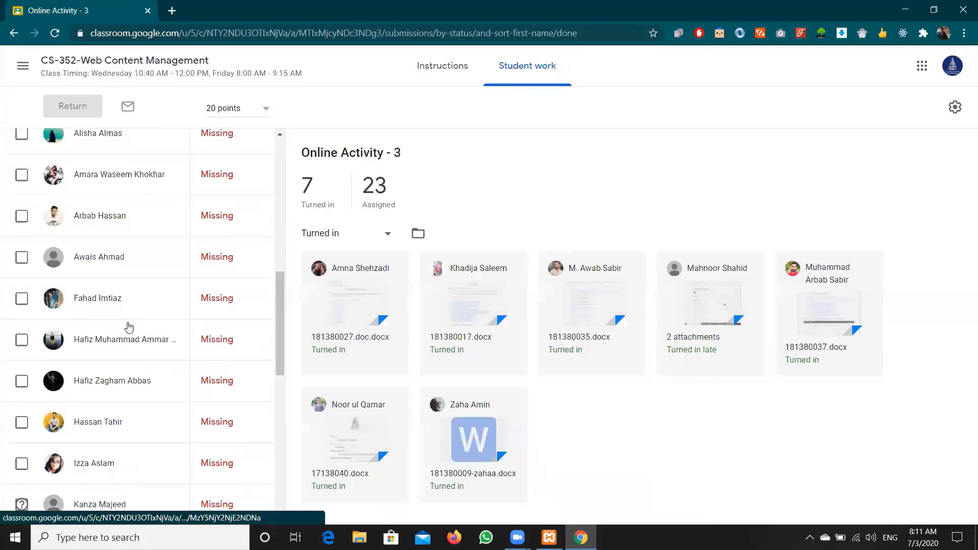
{"action": "scroll", "coordinate": [122, 255], "scroll_direction": "up", "scroll_amount": 15}
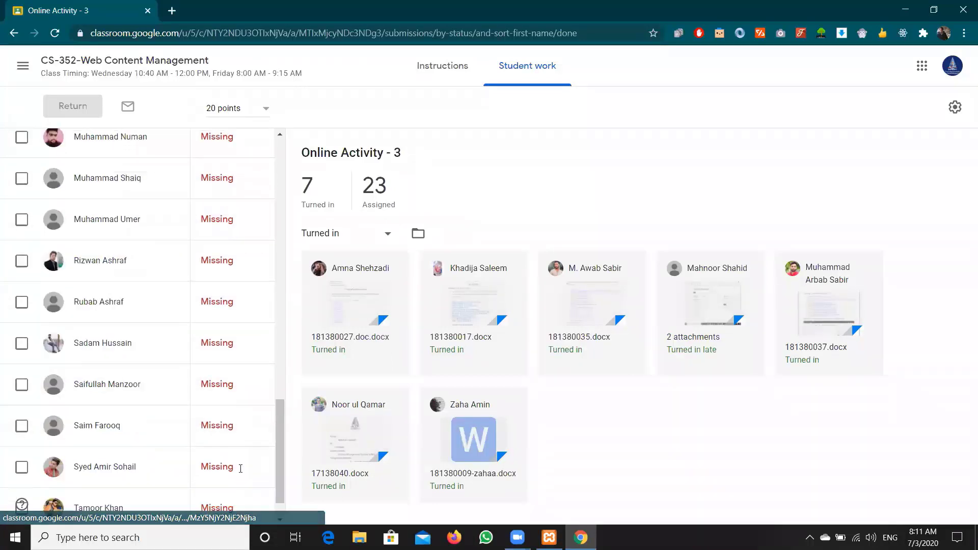
{"action": "scroll", "coordinate": [264, 390], "scroll_direction": "up", "scroll_amount": 3}
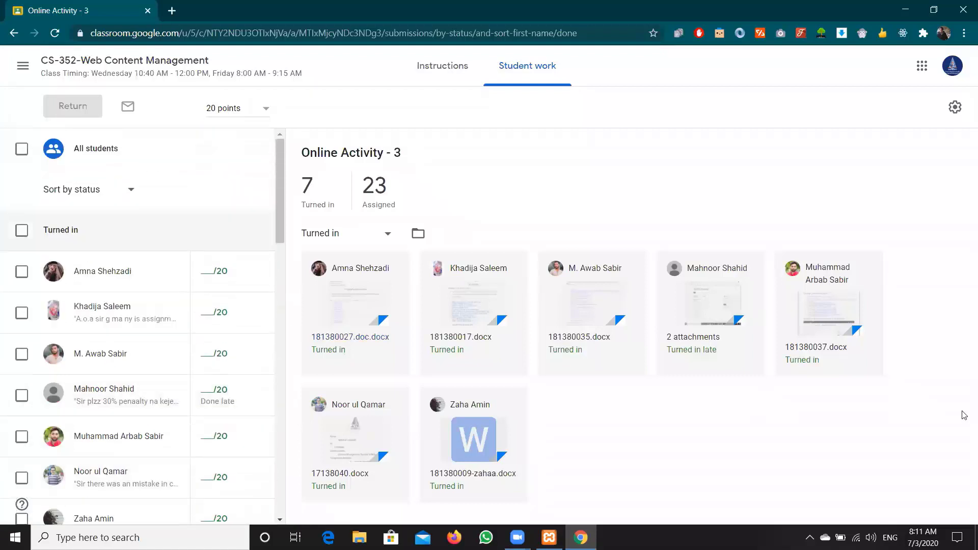
{"action": "left_click", "coordinate": [442, 65]}
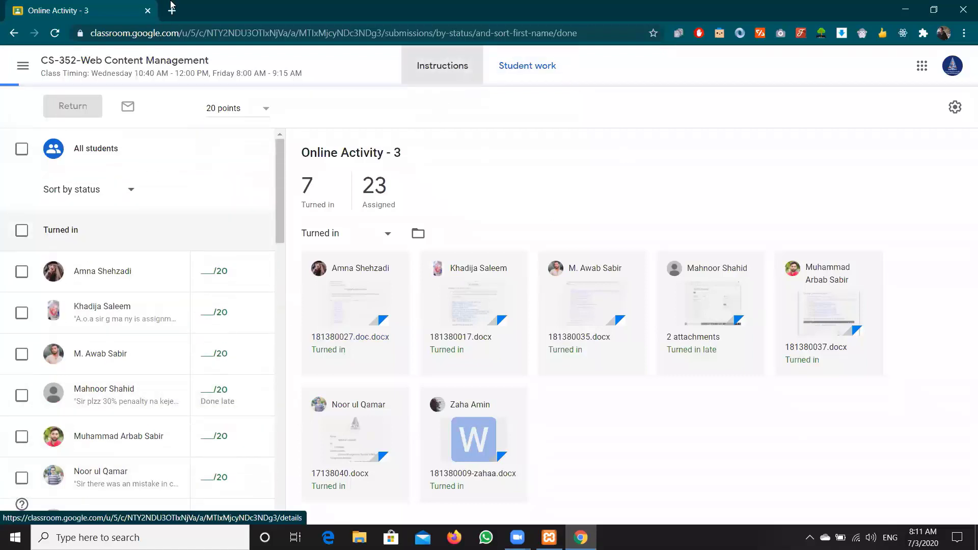
{"action": "key", "text": "ctrl+t"}
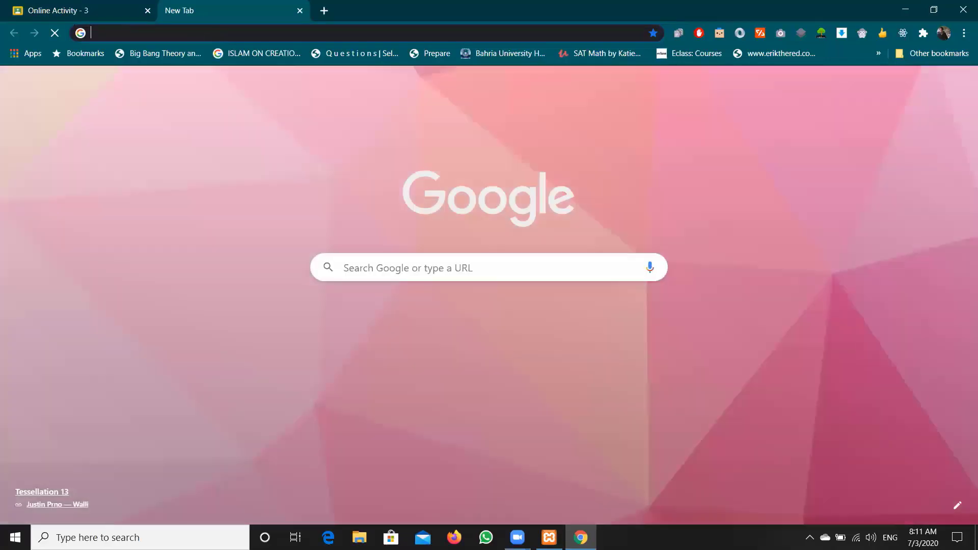
Step: Load localhost/final in the new tab to show the Joomla Home page with the Dummy Article
{"action": "type", "text": "localhost/"}
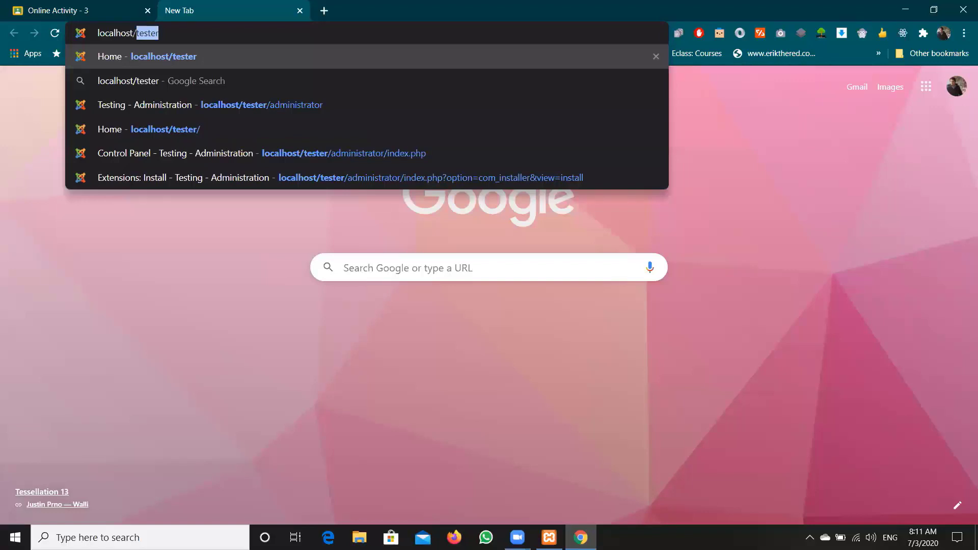
{"action": "type", "text": "fin"}
{"action": "key", "text": "Return"}
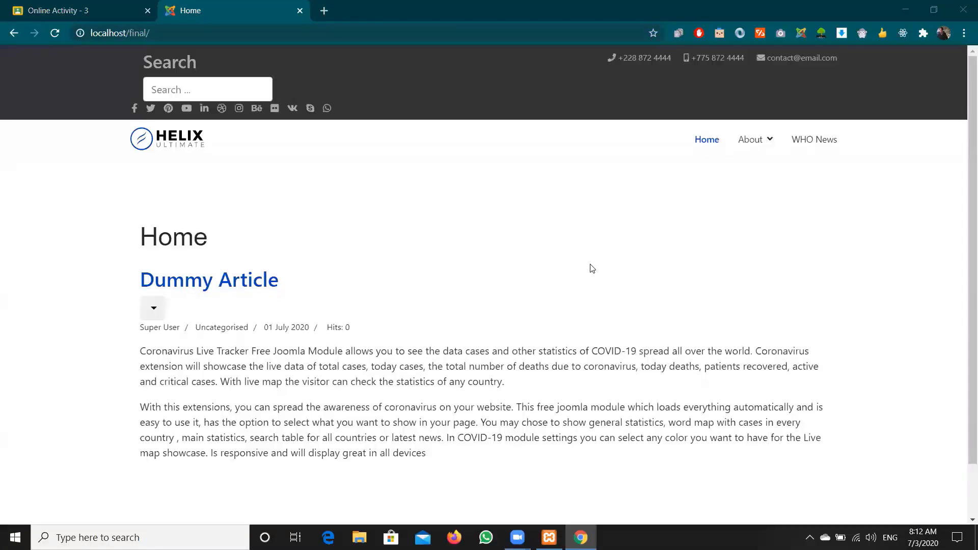
Step: Change the address to localhost/final/administrator/ and load the Joomla admin back end
{"action": "scroll", "coordinate": [233, 176], "scroll_direction": "down", "scroll_amount": 2}
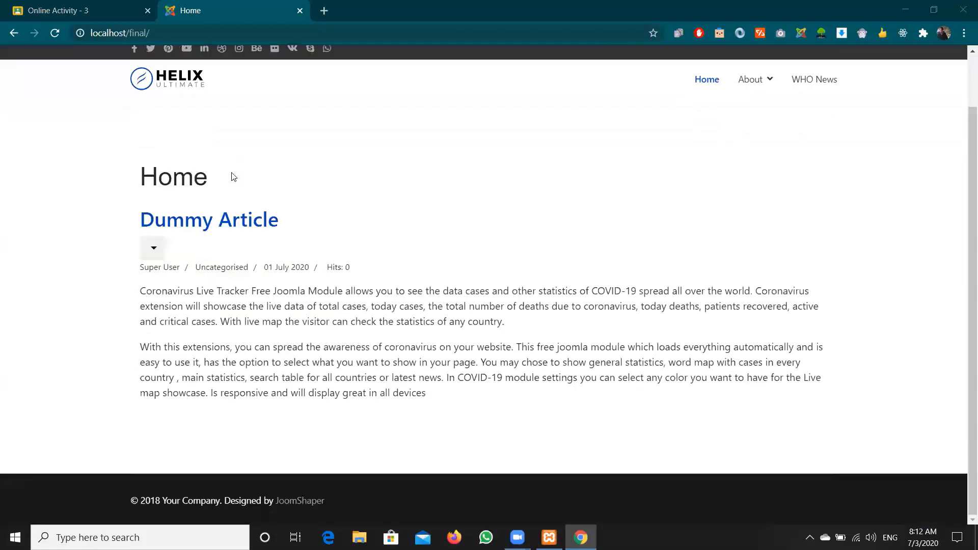
{"action": "left_click", "coordinate": [130, 34]}
{"action": "key", "text": "Right"}
{"action": "type", "text": "admi"}
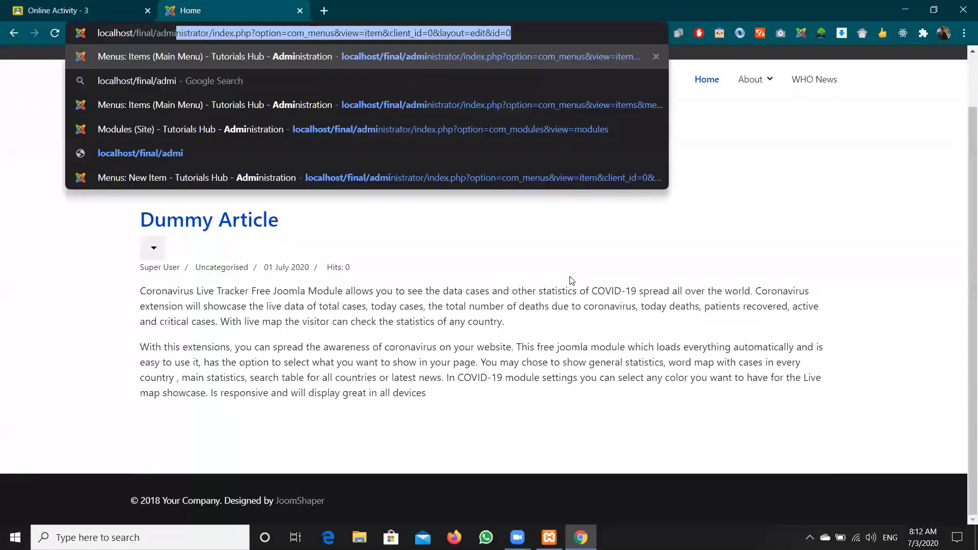
{"action": "key", "text": "Right"}
{"action": "key", "text": "shift+Left"}
{"action": "key", "text": "ctrl+shift+Left"}
{"action": "key", "text": "ctrl+shift+Left"}
{"action": "key", "text": "ctrl+shift+Left"}
{"action": "key", "text": "ctrl+shift+Left"}
{"action": "key", "text": "ctrl+shift+Left"}
{"action": "key", "text": "ctrl+shift+Left"}
{"action": "key", "text": "ctrl+shift+Left"}
{"action": "key", "text": "ctrl+shift+Left"}
{"action": "key", "text": "ctrl+shift+Left"}
{"action": "key", "text": "ctrl+shift+Left"}
{"action": "key", "text": "ctrl+shift+Left"}
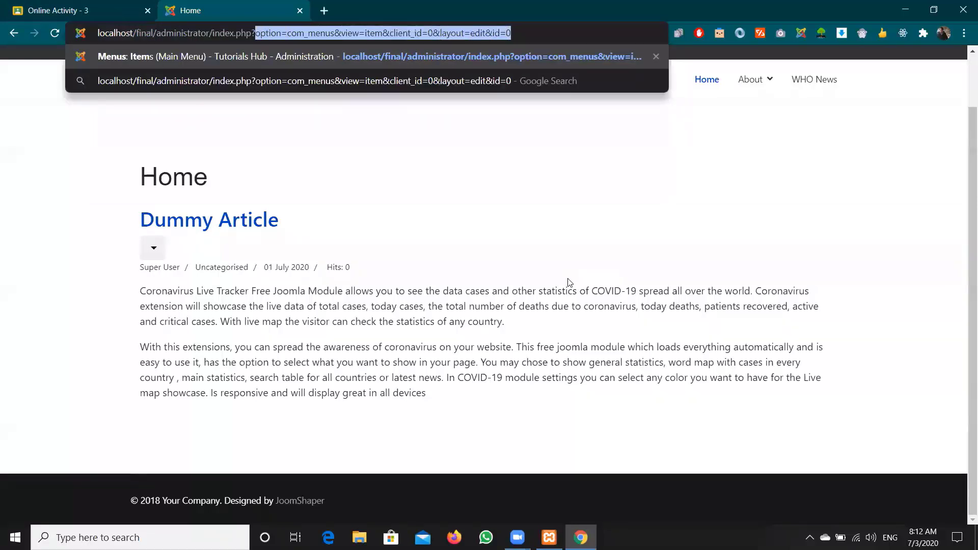
{"action": "key", "text": "BackSpace"}
{"action": "key", "text": "Return"}
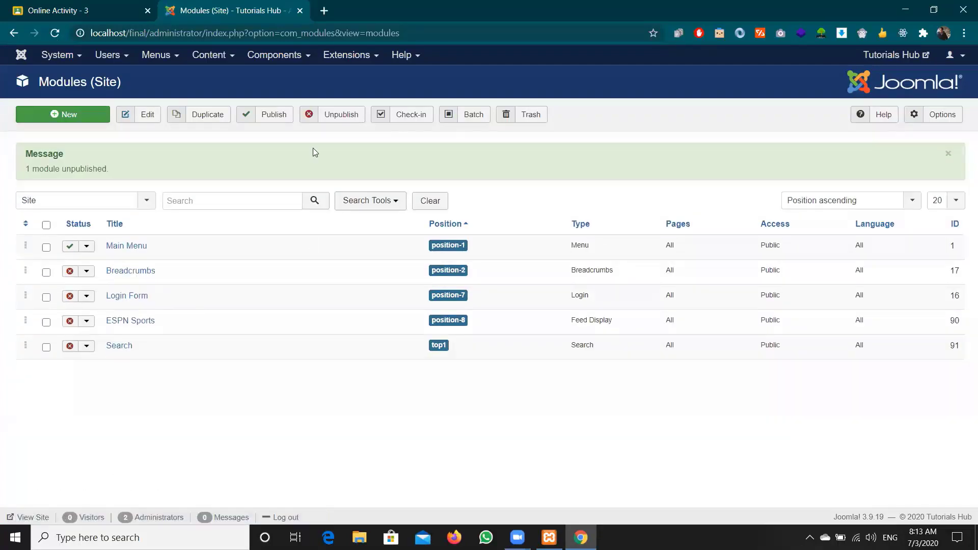
Step: Open the public site in a new tab and browse the WHO News page's numbered outbreak list
{"action": "left_click", "coordinate": [260, 58]}
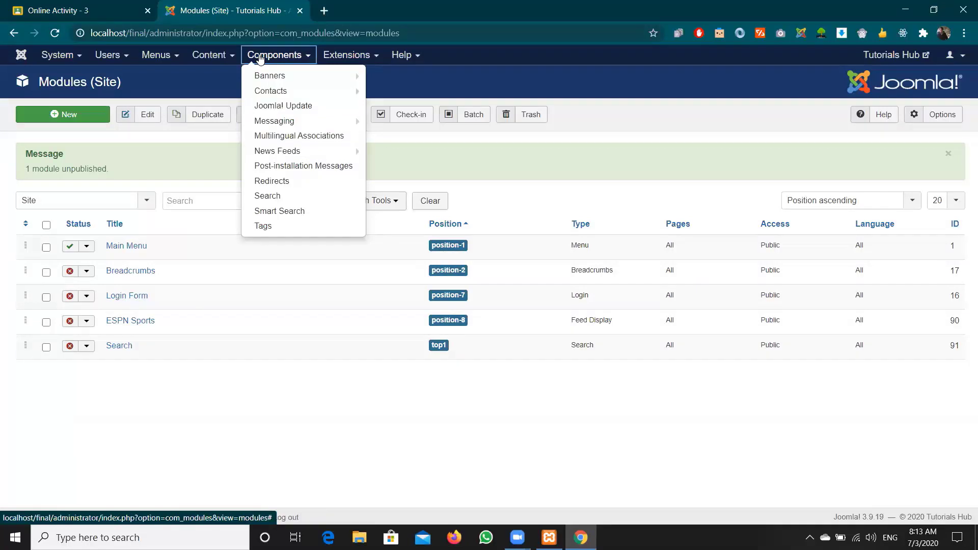
{"action": "left_click", "coordinate": [895, 57]}
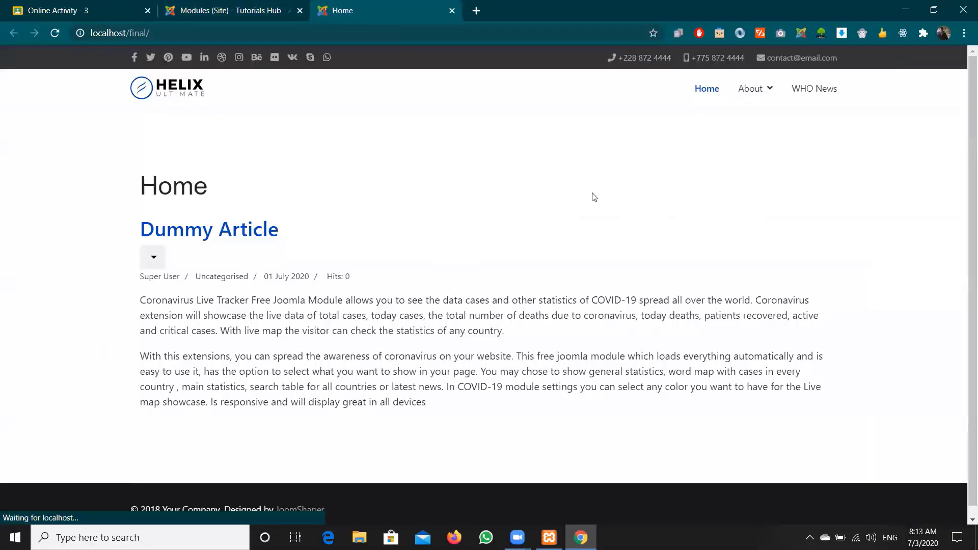
{"action": "mouse_move", "coordinate": [764, 105]}
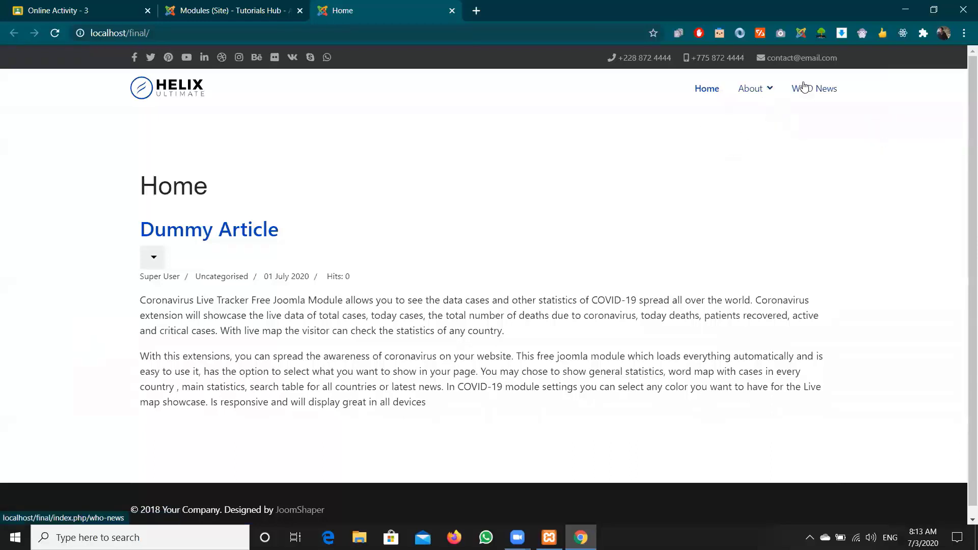
{"action": "left_click", "coordinate": [804, 88]}
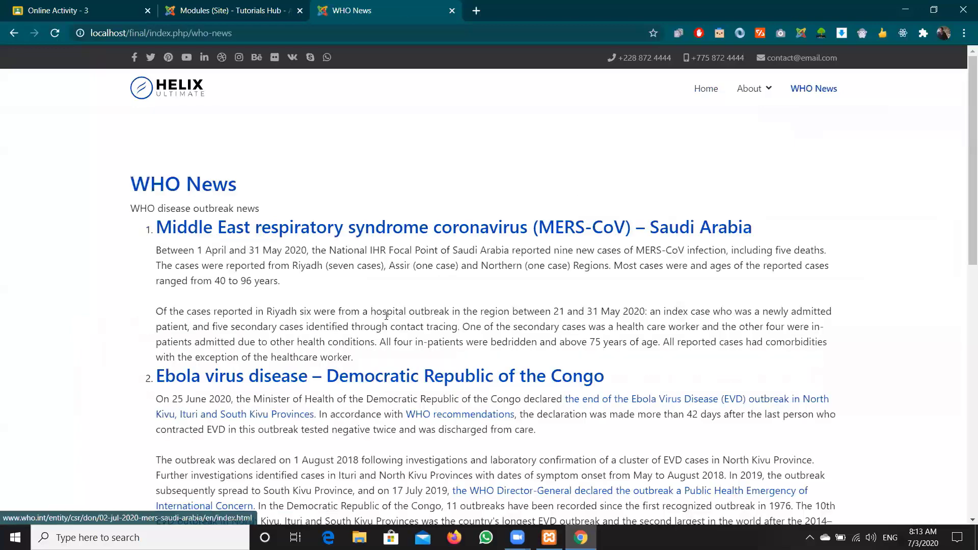
{"action": "scroll", "coordinate": [383, 321], "scroll_direction": "down", "scroll_amount": 5}
{"action": "scroll", "coordinate": [383, 321], "scroll_direction": "down", "scroll_amount": 6}
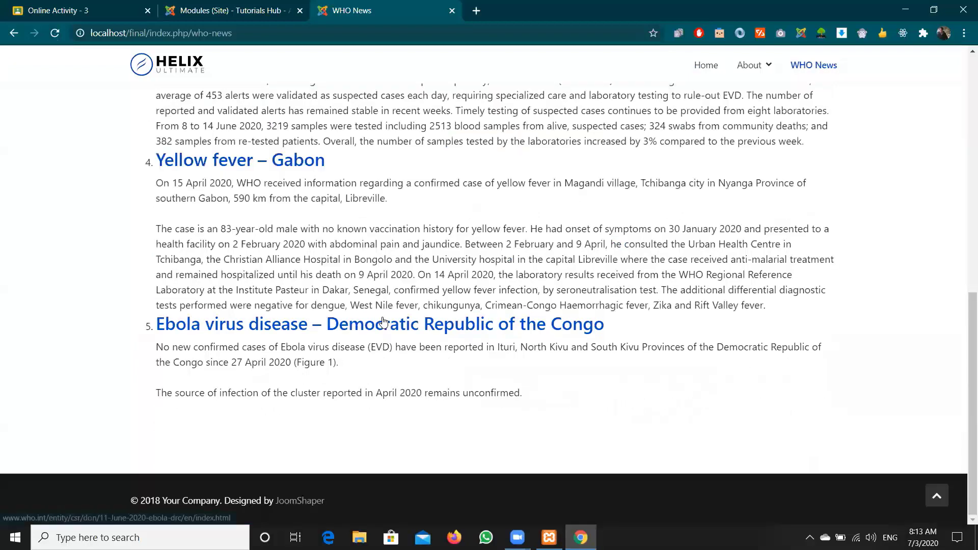
{"action": "scroll", "coordinate": [384, 321], "scroll_direction": "up", "scroll_amount": 6}
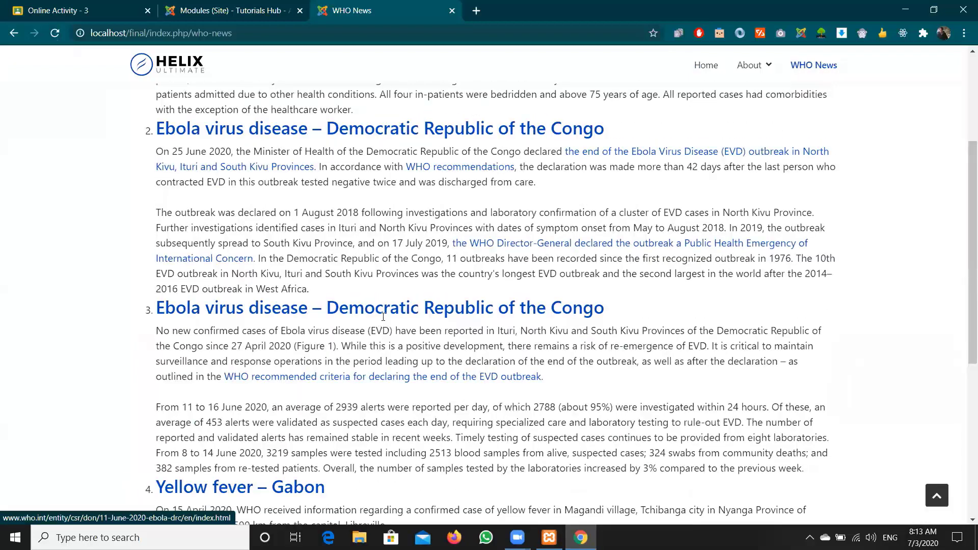
{"action": "scroll", "coordinate": [384, 321], "scroll_direction": "up", "scroll_amount": 5}
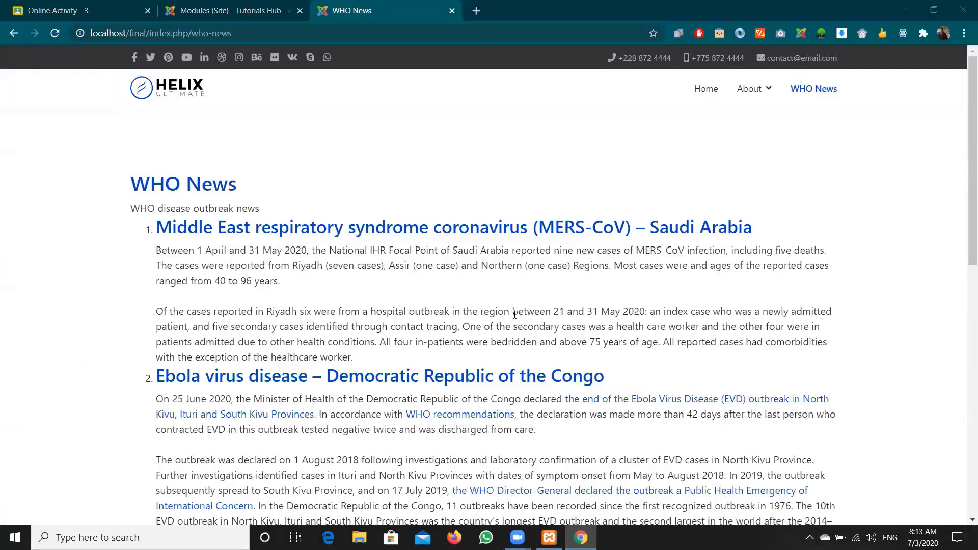
Step: From Content > Articles, start a new article, and open a blank Chrome tab beside it
{"action": "left_click", "coordinate": [256, 6]}
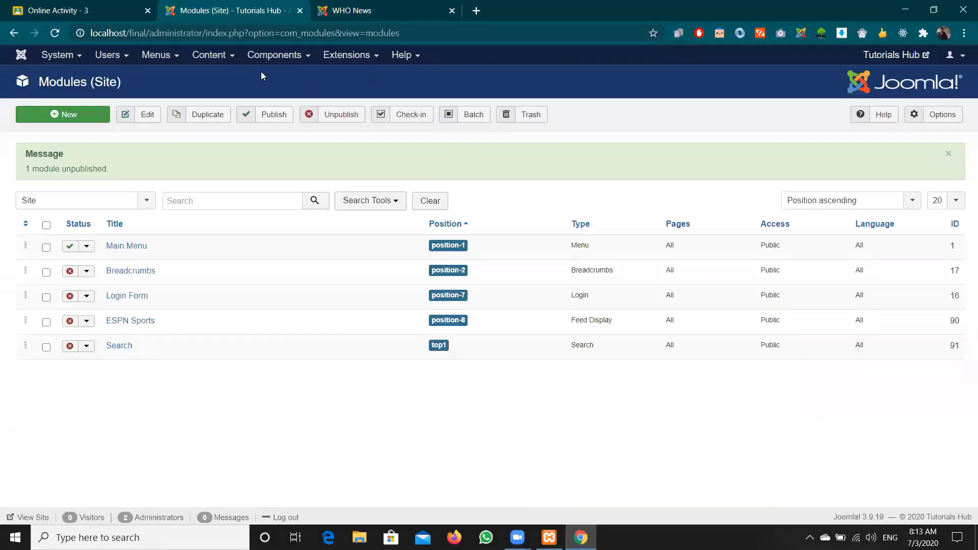
{"action": "left_click", "coordinate": [274, 55]}
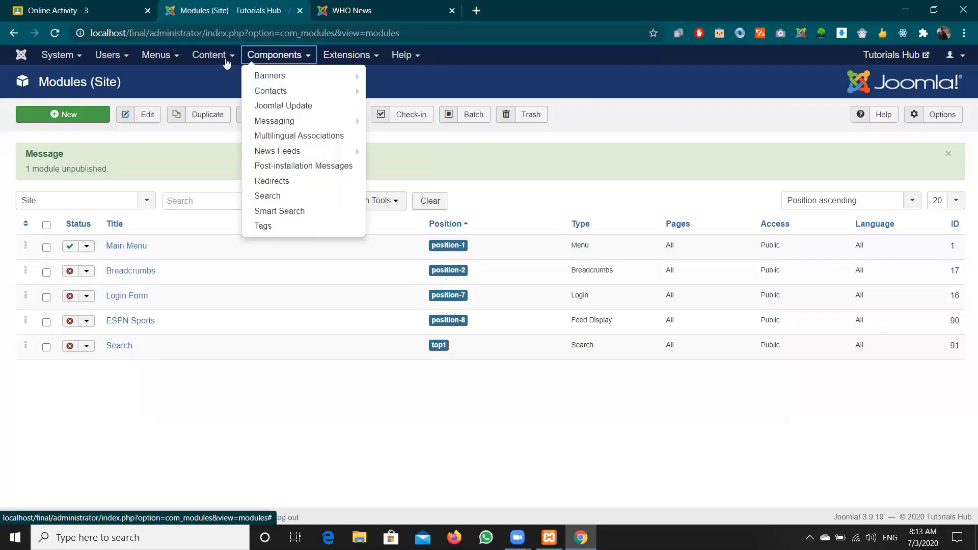
{"action": "left_click", "coordinate": [210, 55]}
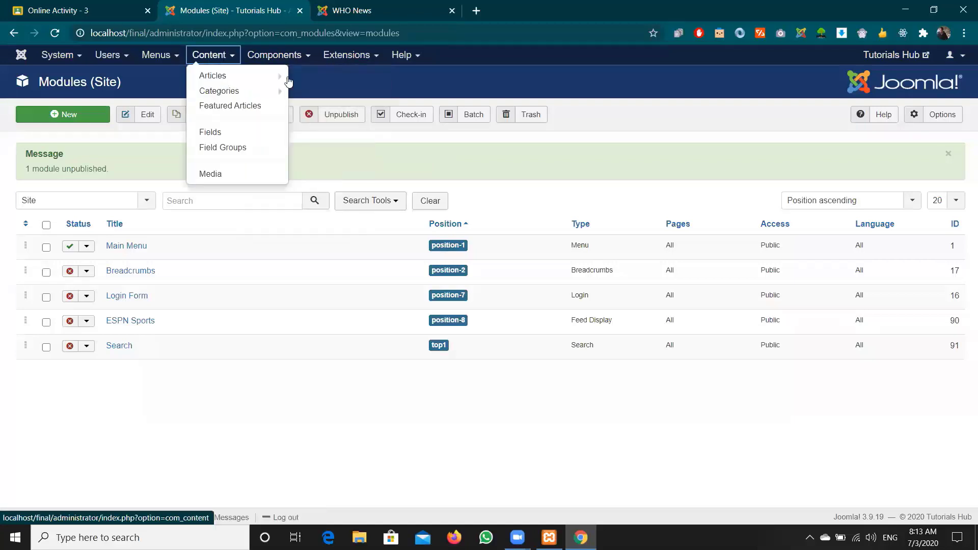
{"action": "left_click", "coordinate": [284, 80]}
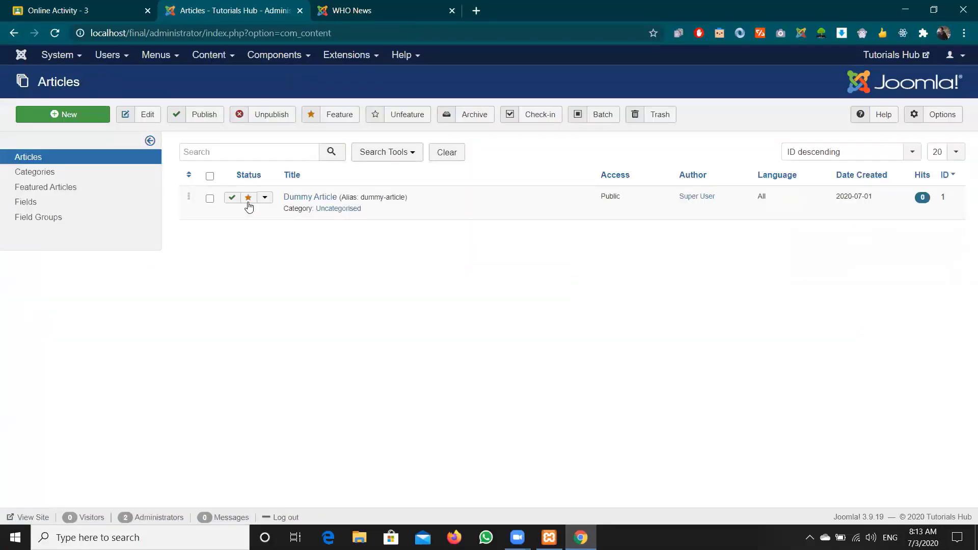
{"action": "left_click", "coordinate": [94, 110]}
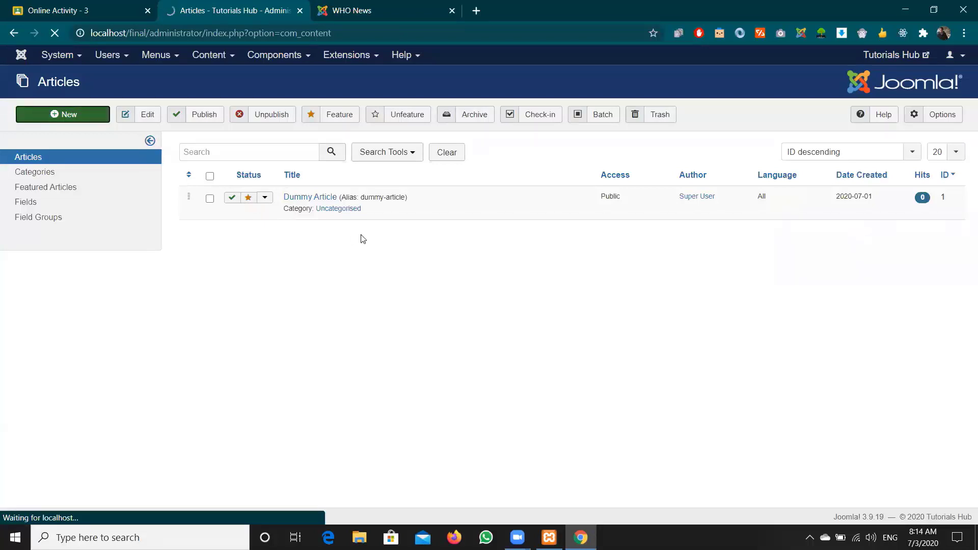
{"action": "left_click", "coordinate": [474, 10]}
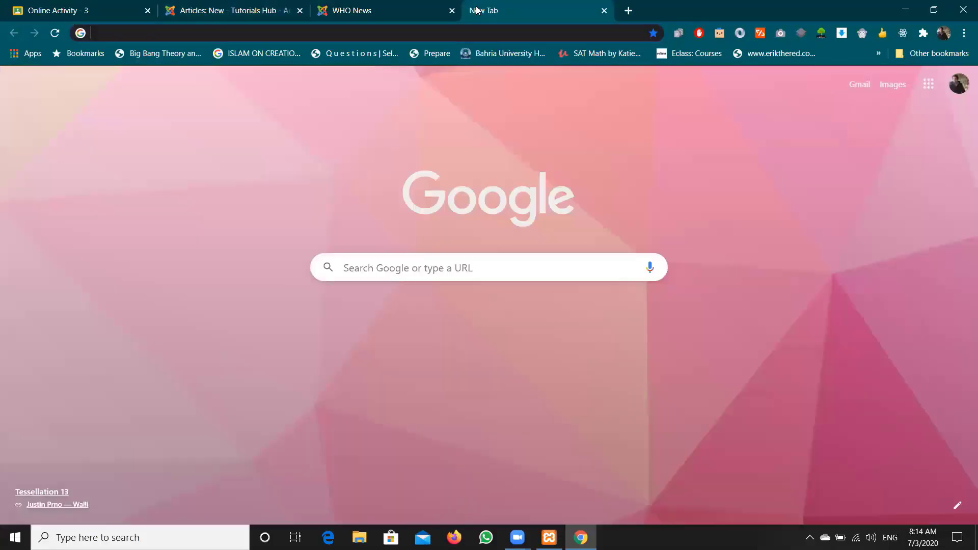
Step: Load codinginfinite.com and open its phone image in a separate tab
{"action": "type", "text": "codinginfinite.com"}
{"action": "key", "text": "Return"}
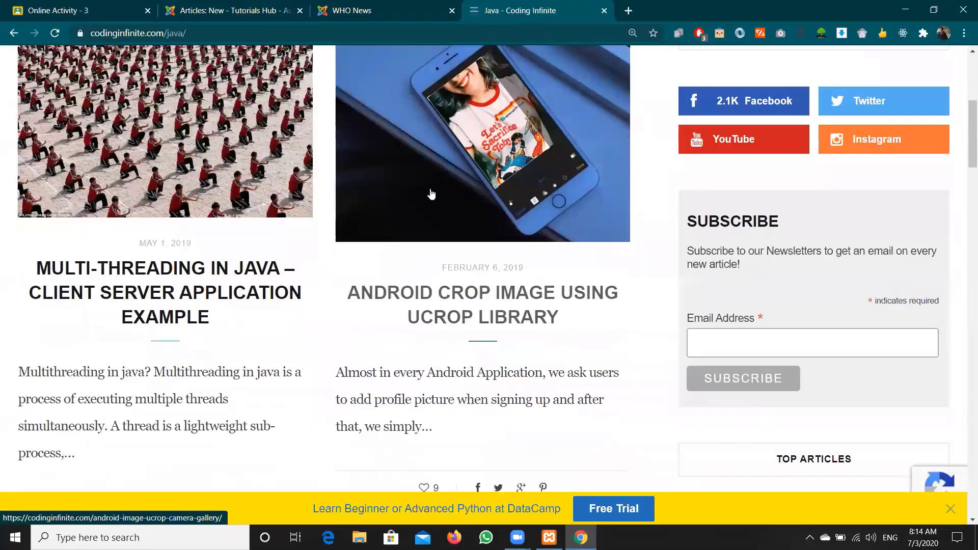
{"action": "right_click", "coordinate": [431, 188]}
{"action": "left_click", "coordinate": [468, 286]}
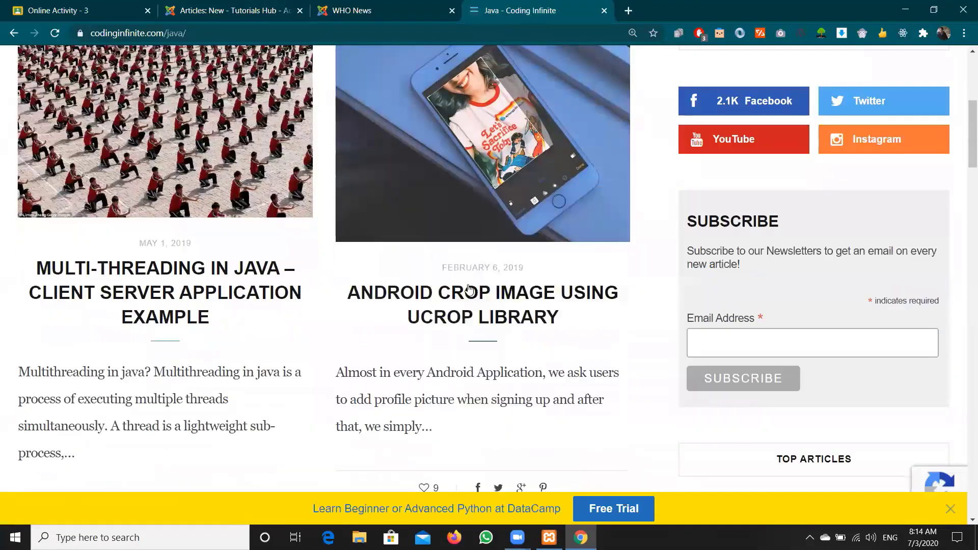
Step: Copy the title ANDROID CROP IMAGE USING UCROP LIBRARY into the Joomla article's Title field
{"action": "left_click", "coordinate": [438, 159]}
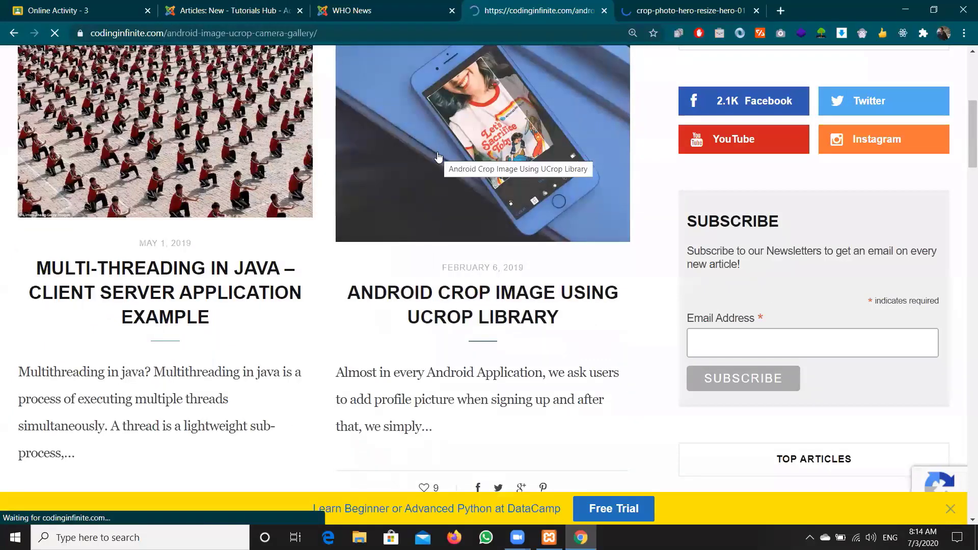
{"action": "scroll", "coordinate": [248, 261], "scroll_direction": "down", "scroll_amount": 3}
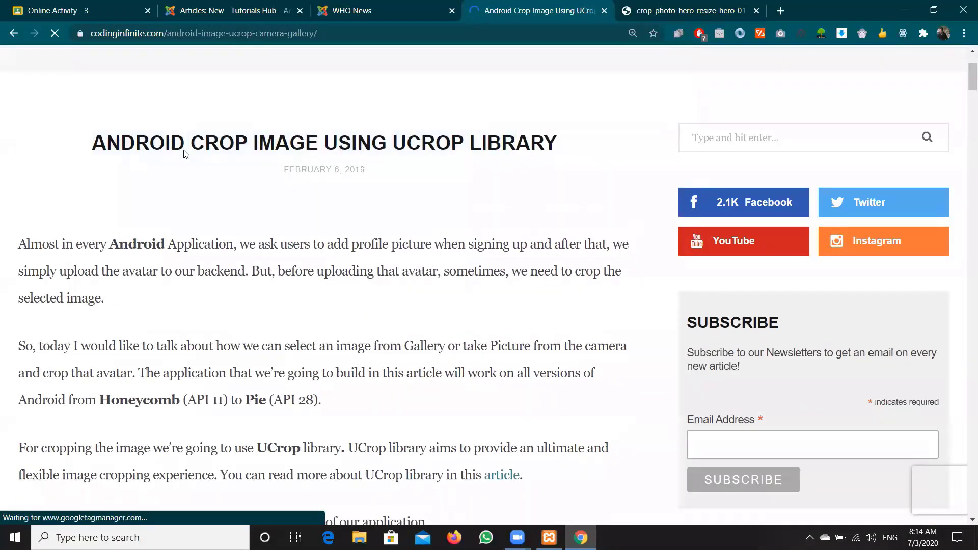
{"action": "triple_click", "coordinate": [84, 145]}
{"action": "key", "text": "ctrl+c"}
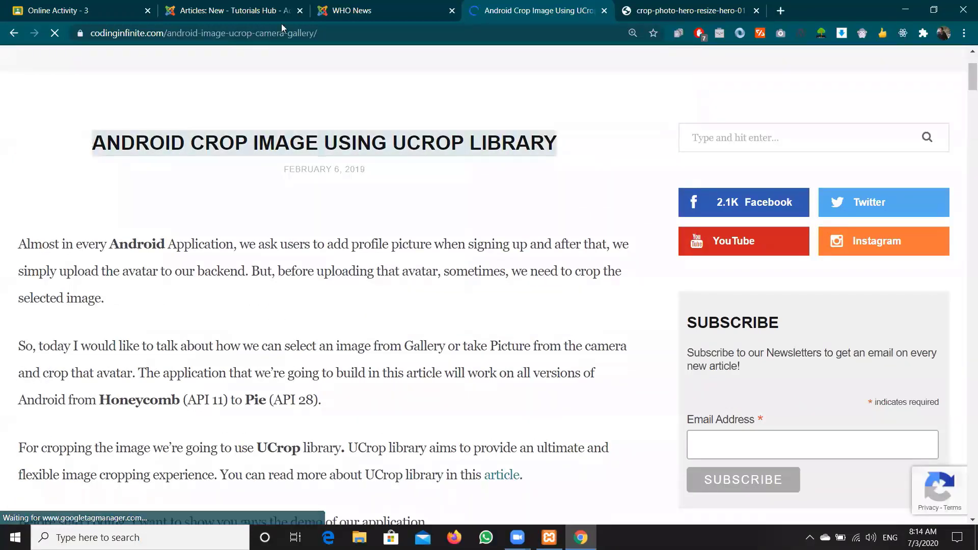
{"action": "key", "text": "ctrl+shift+Tab"}
{"action": "key", "text": "ctrl+shift+Tab"}
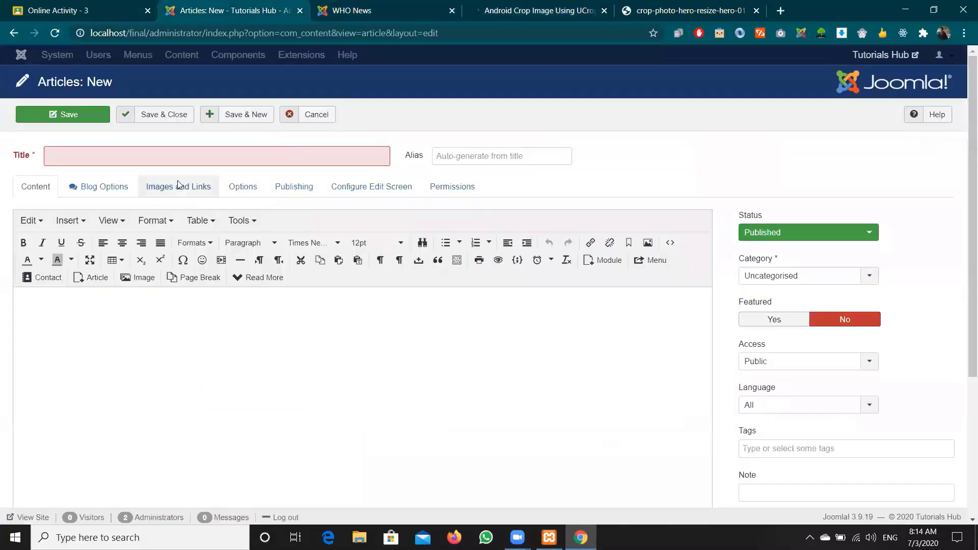
{"action": "key", "text": "ctrl+v"}
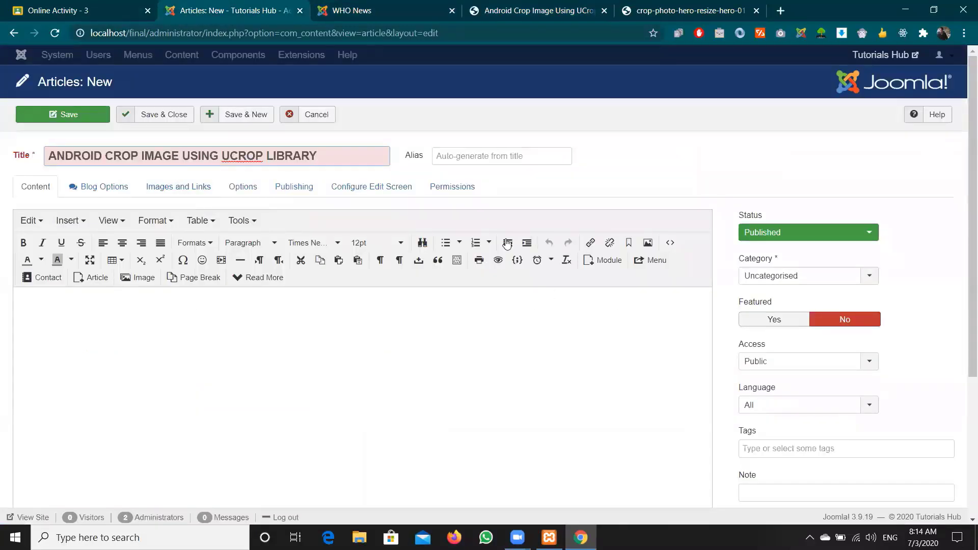
Step: Paste the UCrop article's first four paragraphs into the Joomla article body
{"action": "left_click", "coordinate": [547, 13]}
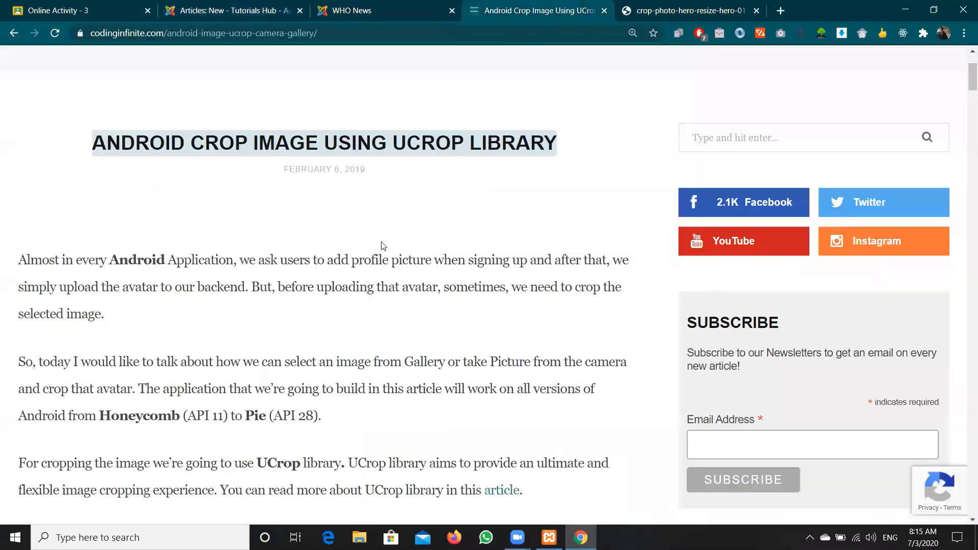
{"action": "scroll", "coordinate": [24, 197], "scroll_direction": "down", "scroll_amount": 1}
{"action": "left_click_drag", "start_coordinate": [29, 196], "coordinate": [256, 208]}
{"action": "key", "text": "ctrl+c"}
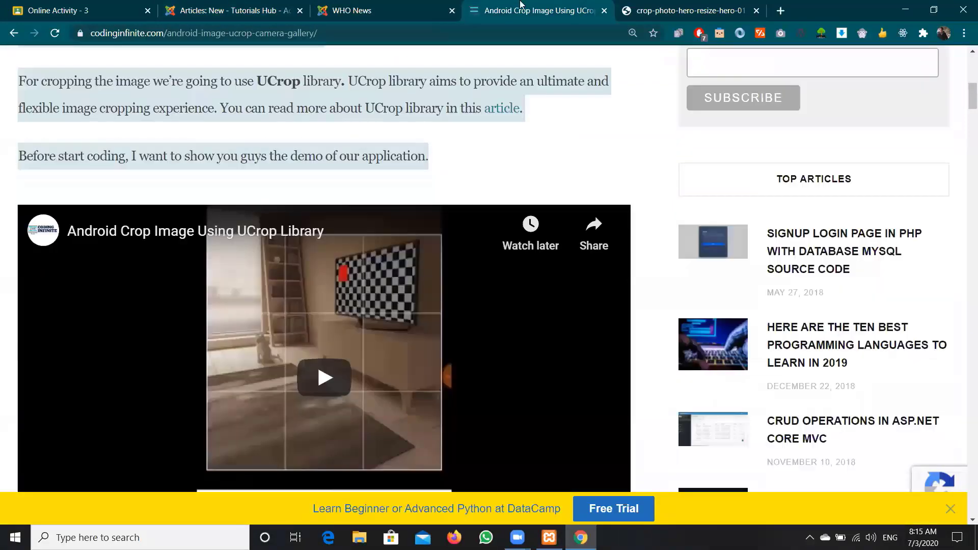
{"action": "left_click", "coordinate": [424, 6]}
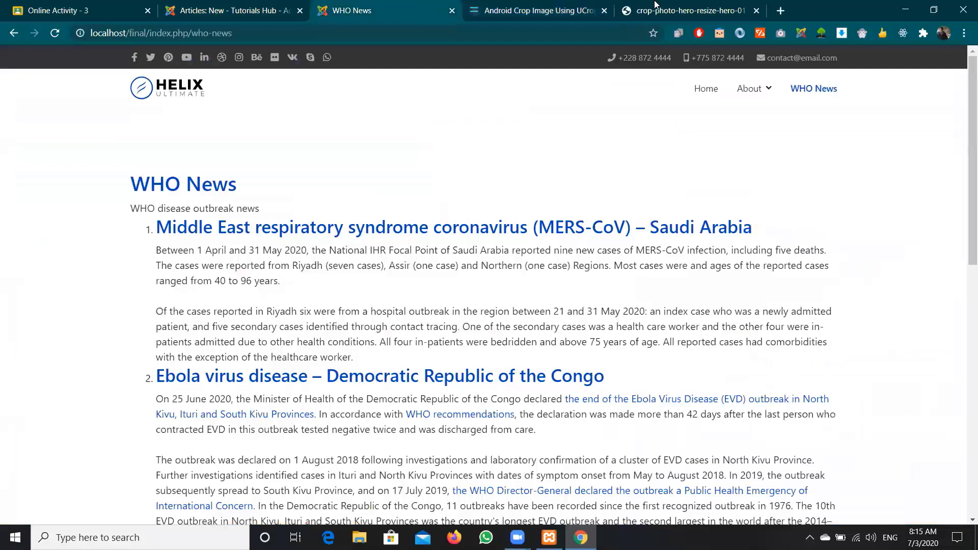
{"action": "left_click", "coordinate": [702, 6]}
{"action": "left_click", "coordinate": [576, 6]}
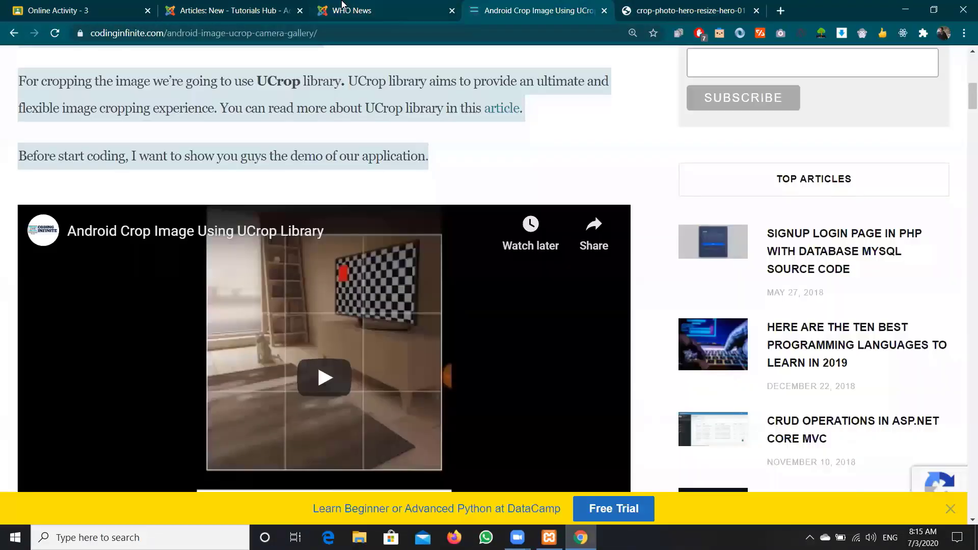
{"action": "left_click", "coordinate": [383, 6]}
{"action": "left_click", "coordinate": [240, 5]}
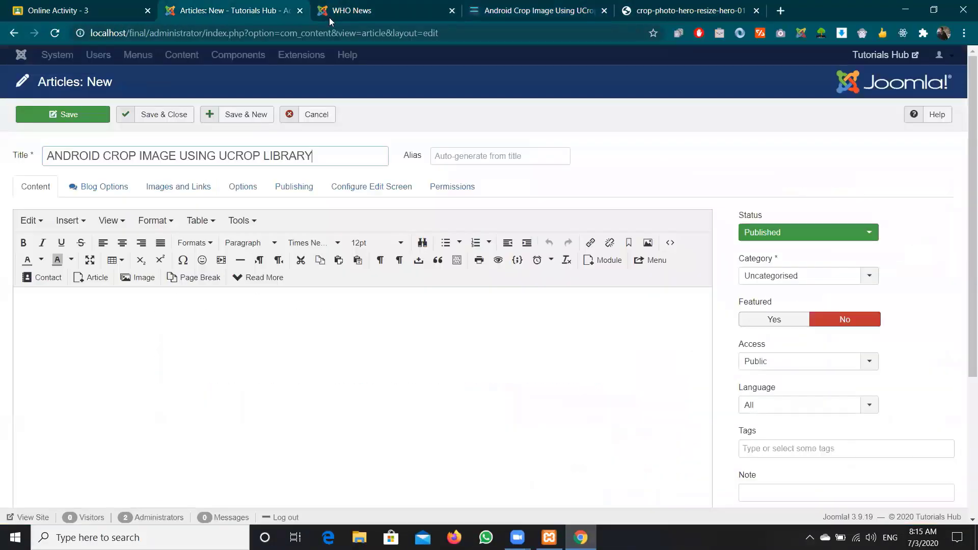
{"action": "left_click", "coordinate": [215, 303]}
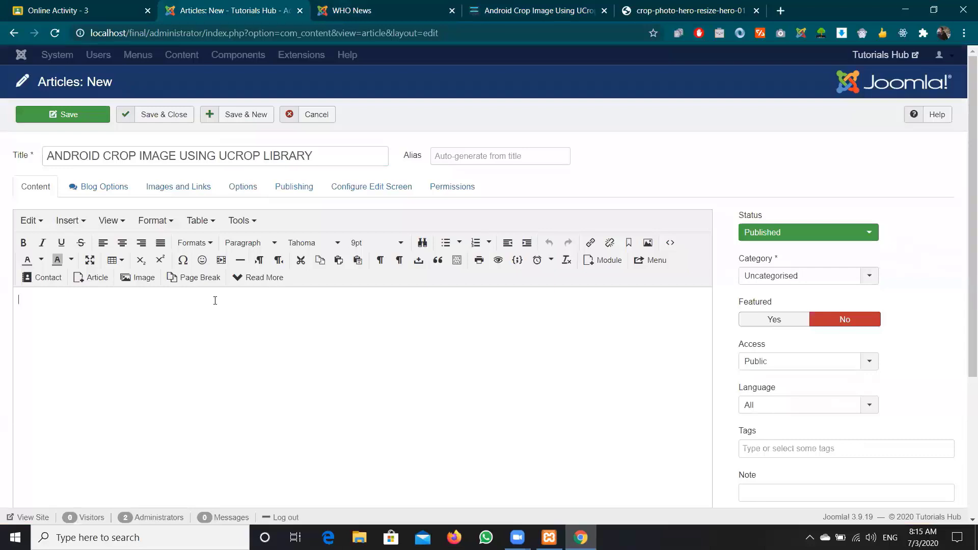
{"action": "key", "text": "ctrl+v"}
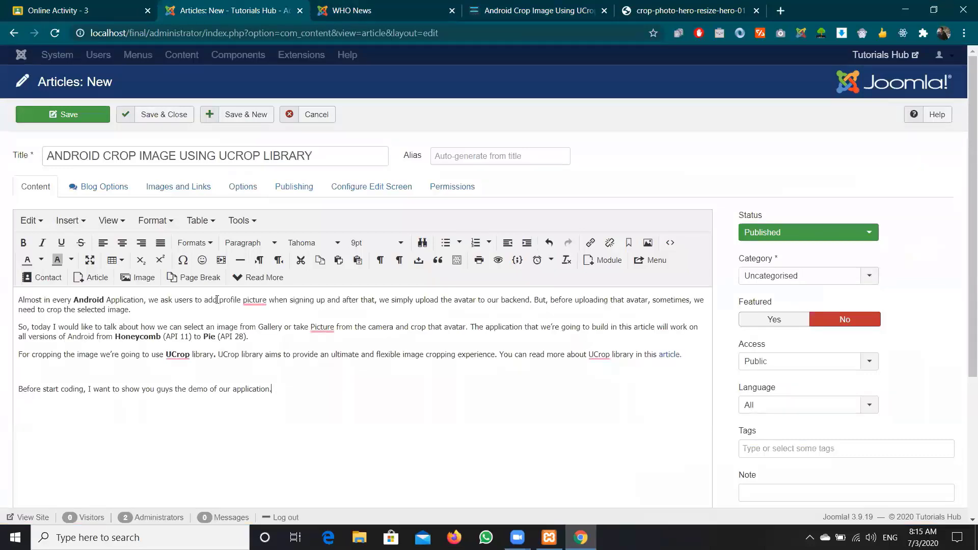
Step: Paste the GET STARTED through FileProvider sections into the article body
{"action": "left_click", "coordinate": [517, 4]}
{"action": "scroll", "coordinate": [455, 137], "scroll_direction": "up", "scroll_amount": 5}
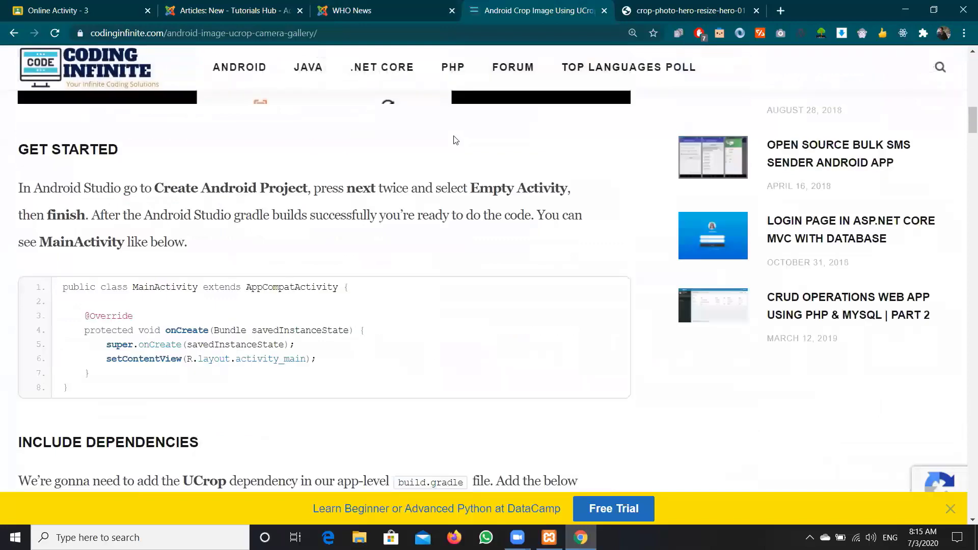
{"action": "left_click_drag", "start_coordinate": [19, 149], "coordinate": [220, 246]}
{"action": "scroll", "coordinate": [247, 376], "scroll_direction": "down", "scroll_amount": 8}
{"action": "scroll", "coordinate": [245, 327], "scroll_direction": "down", "scroll_amount": 2}
{"action": "scroll", "coordinate": [246, 330], "scroll_direction": "down", "scroll_amount": 5}
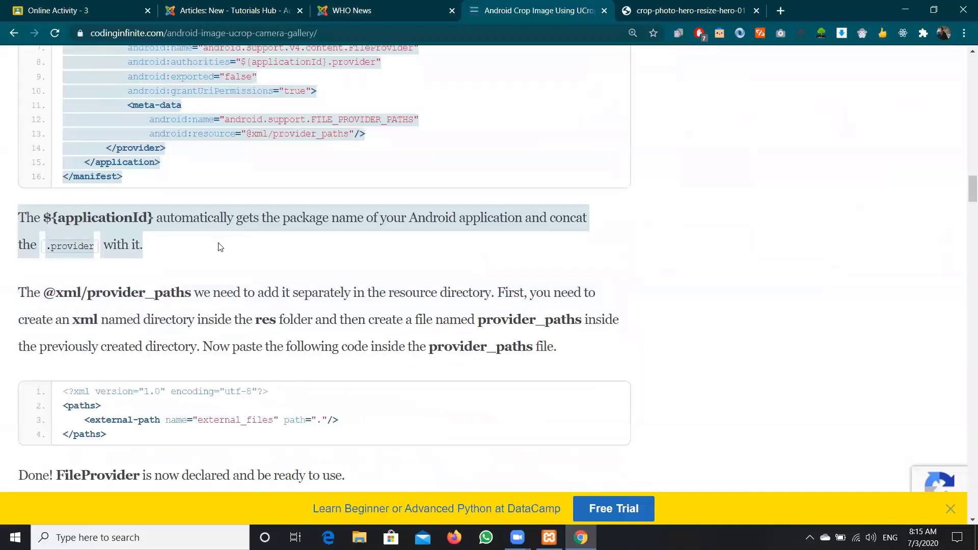
{"action": "left_click", "coordinate": [228, 4]}
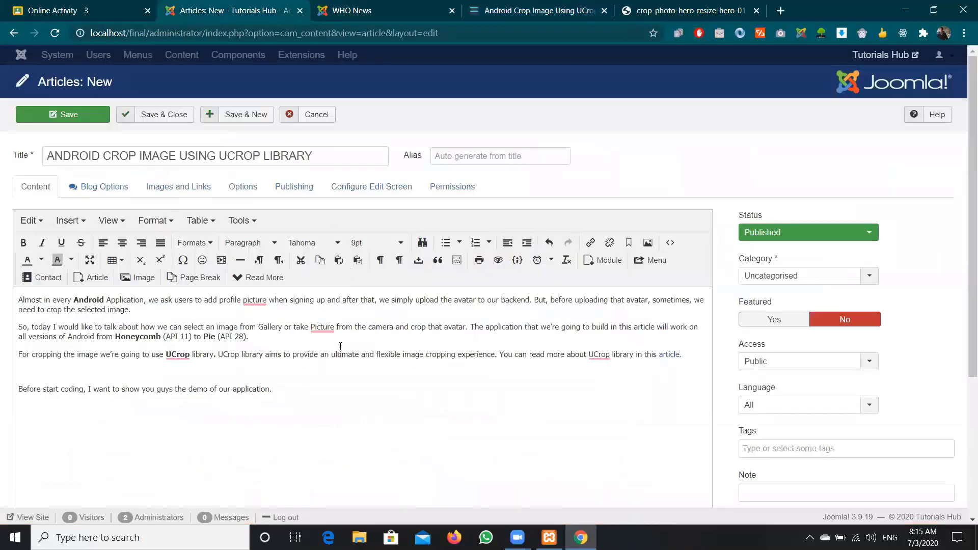
{"action": "key", "text": "ctrl+v"}
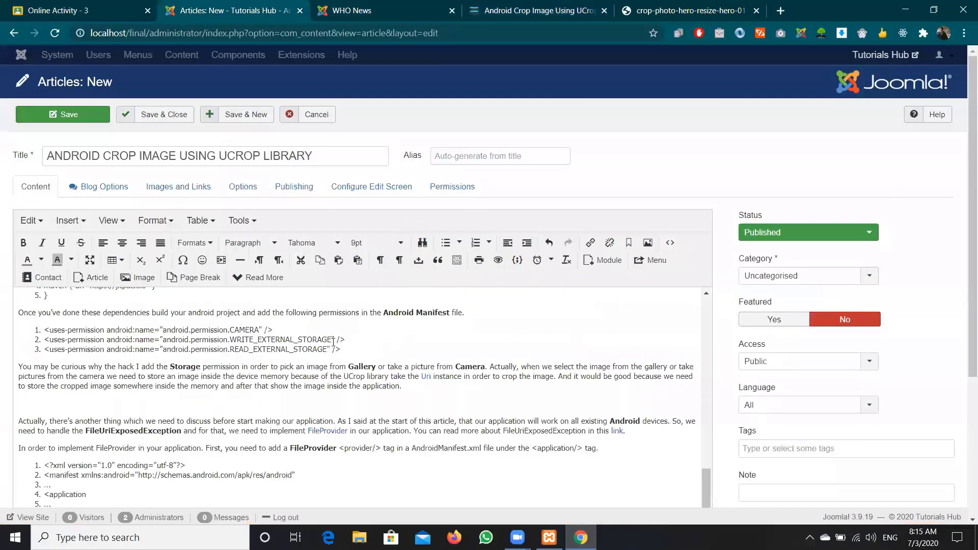
Step: Review the pasted text after the MainActivity code and open the Category dropdown
{"action": "scroll", "coordinate": [302, 374], "scroll_direction": "up", "scroll_amount": 4}
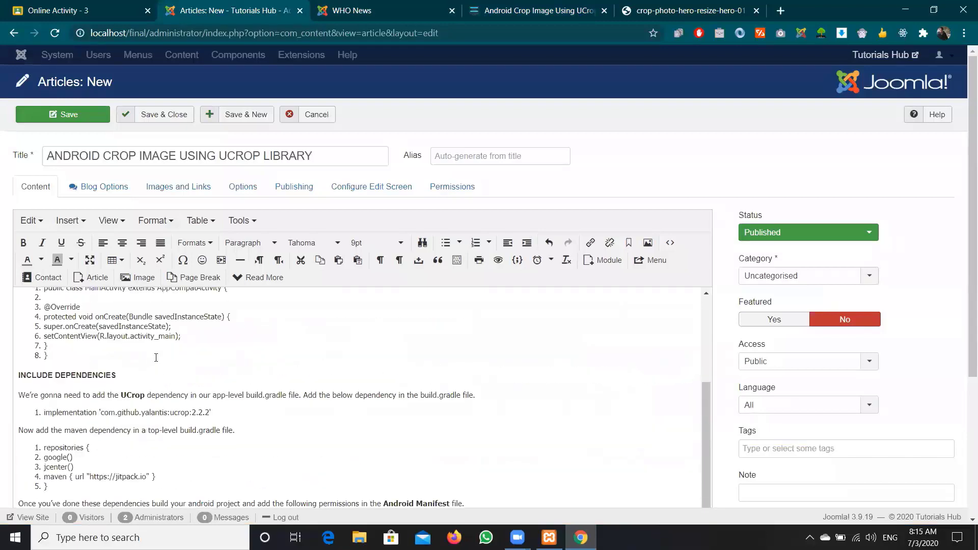
{"action": "scroll", "coordinate": [155, 356], "scroll_direction": "up", "scroll_amount": 1}
{"action": "left_click", "coordinate": [60, 419]}
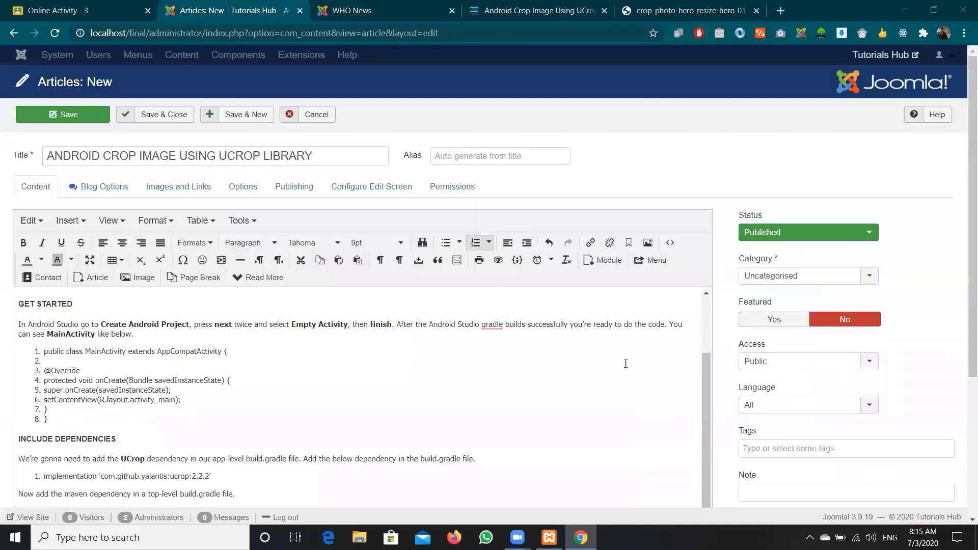
{"action": "scroll", "coordinate": [539, 319], "scroll_direction": "down", "scroll_amount": 1}
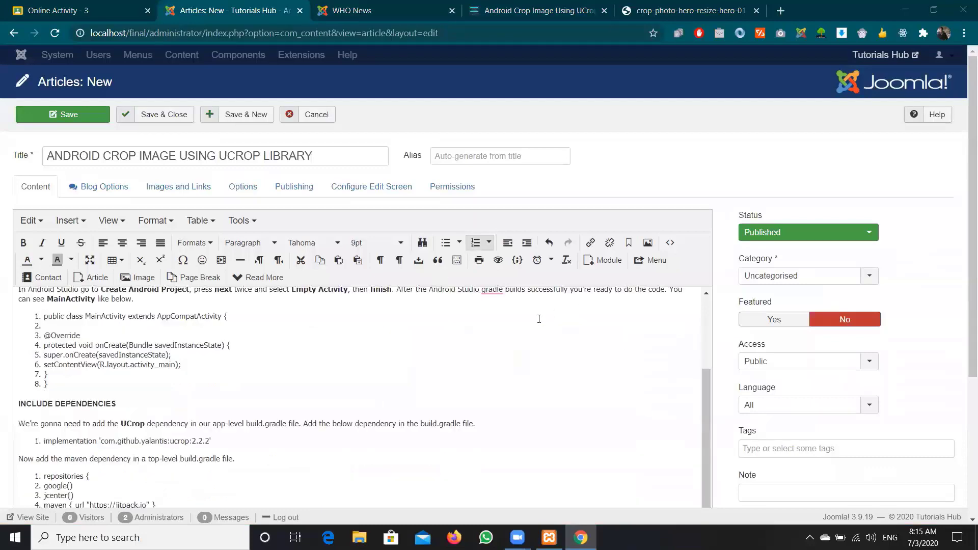
{"action": "scroll", "coordinate": [539, 319], "scroll_direction": "down", "scroll_amount": 6}
{"action": "left_click", "coordinate": [803, 281]}
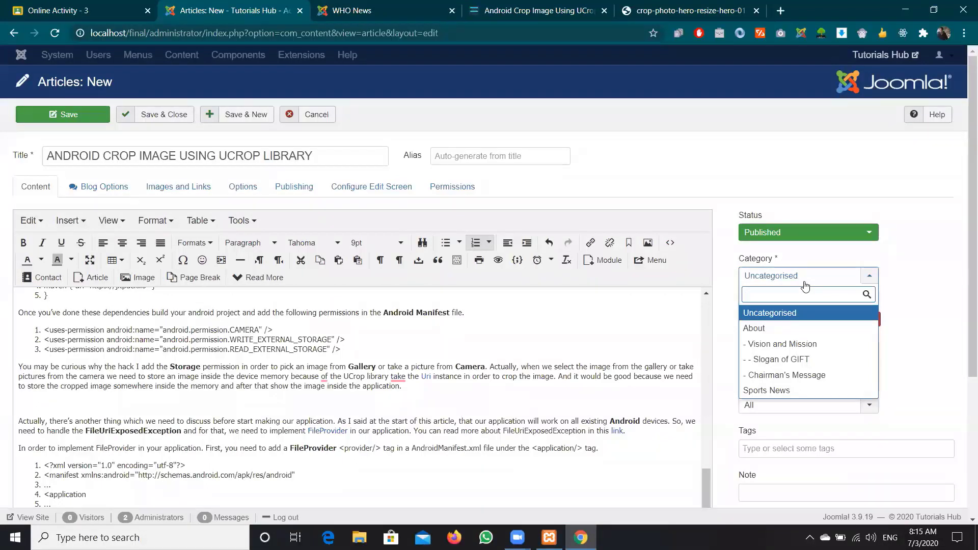
Step: Keep the category unchanged and Save & Close the UCrop article
{"action": "left_click", "coordinate": [804, 283]}
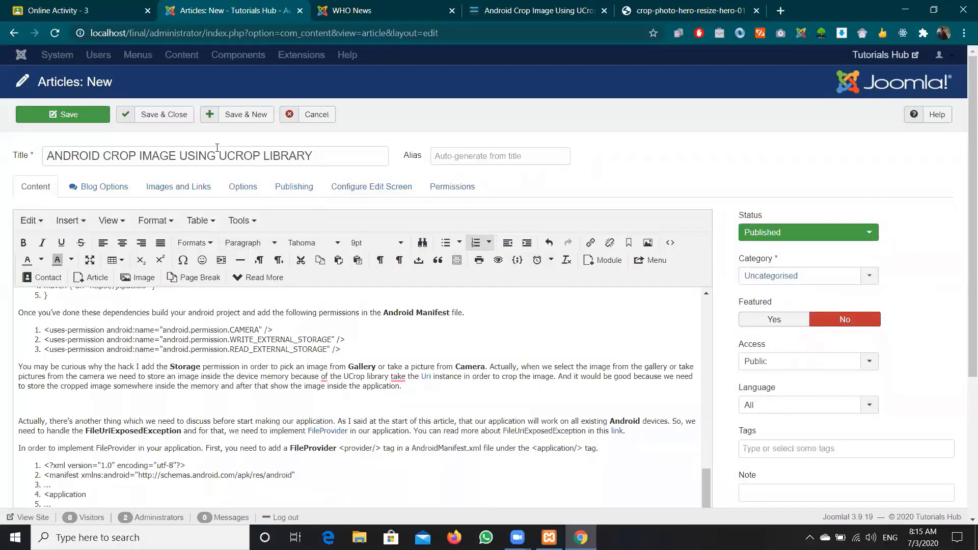
{"action": "left_click", "coordinate": [174, 114]}
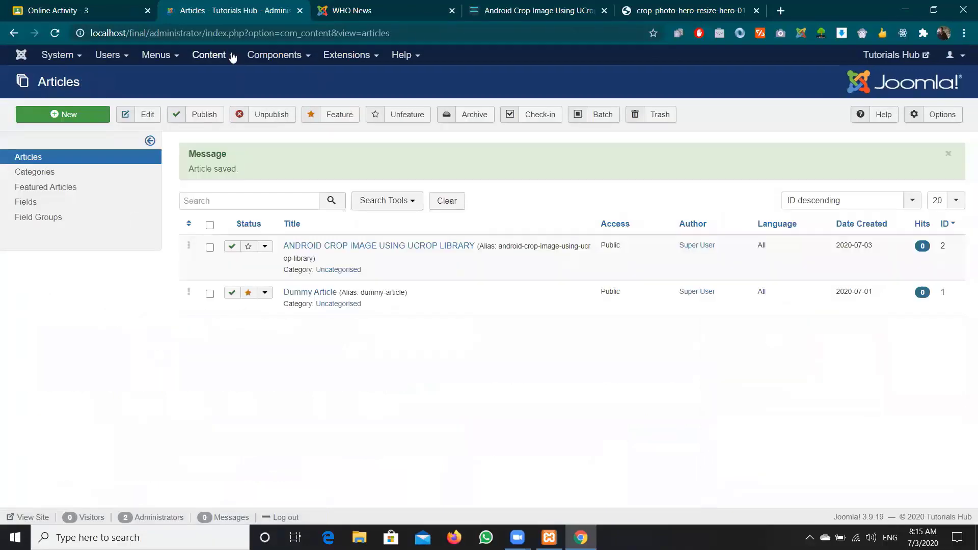
{"action": "left_click", "coordinate": [281, 58]}
Step: Add a new article category titled 'Blog Articles' under Content > Categories and save it
{"action": "left_click", "coordinate": [230, 60]}
{"action": "mouse_move", "coordinate": [225, 79]}
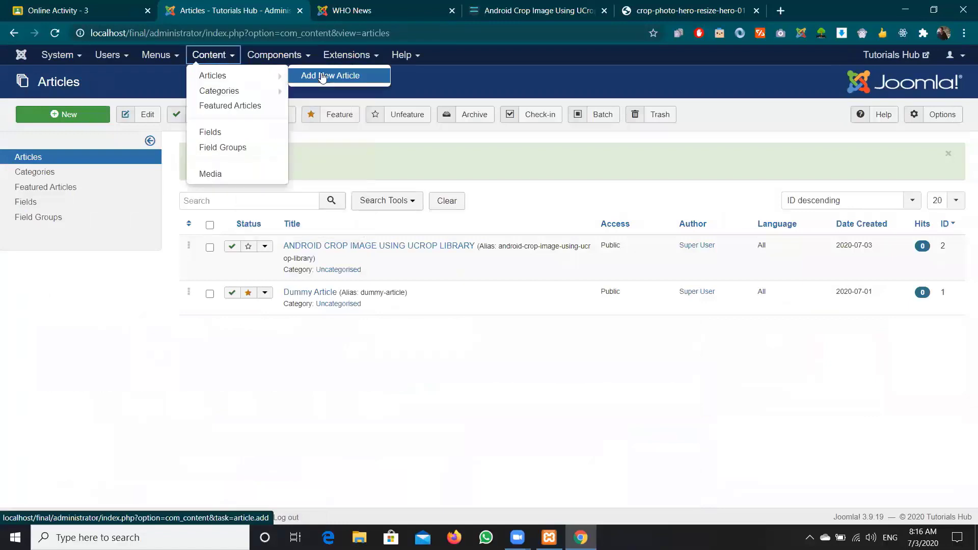
{"action": "mouse_move", "coordinate": [254, 90]}
{"action": "left_click", "coordinate": [338, 93]}
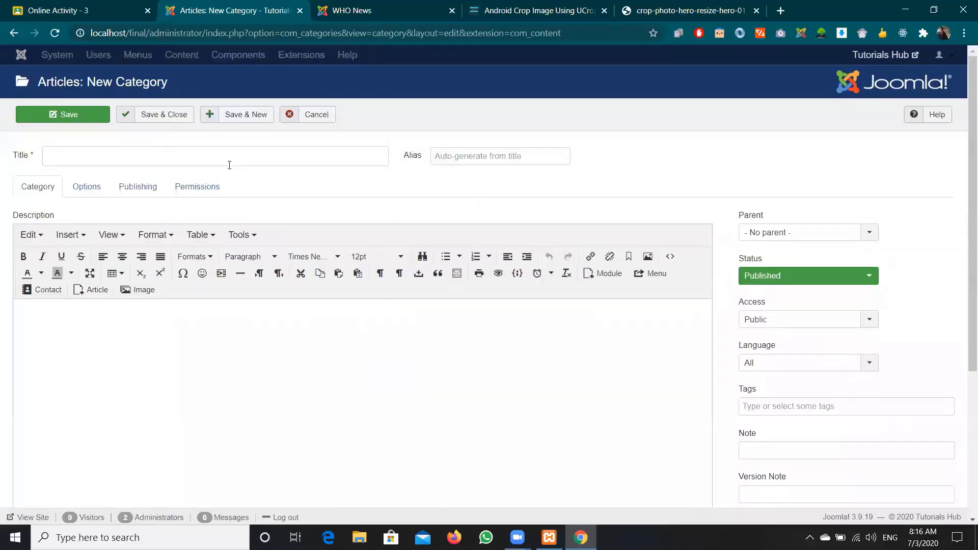
{"action": "left_click", "coordinate": [229, 165]}
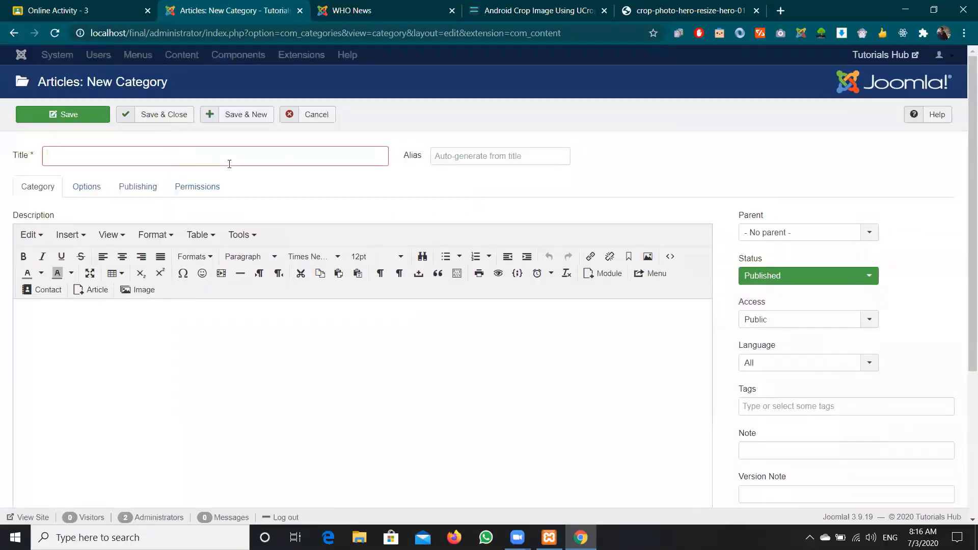
{"action": "type", "text": "Blog"}
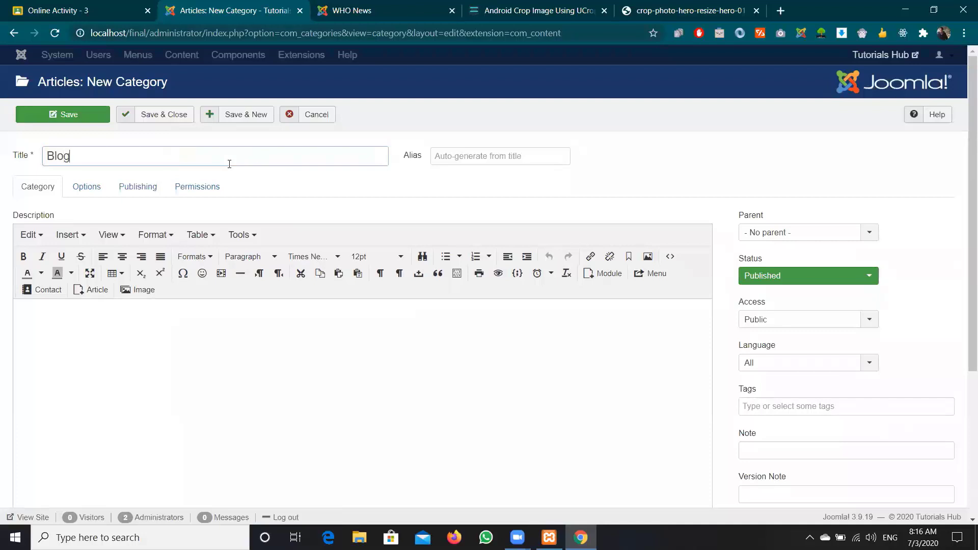
{"action": "type", "text": " Articles"}
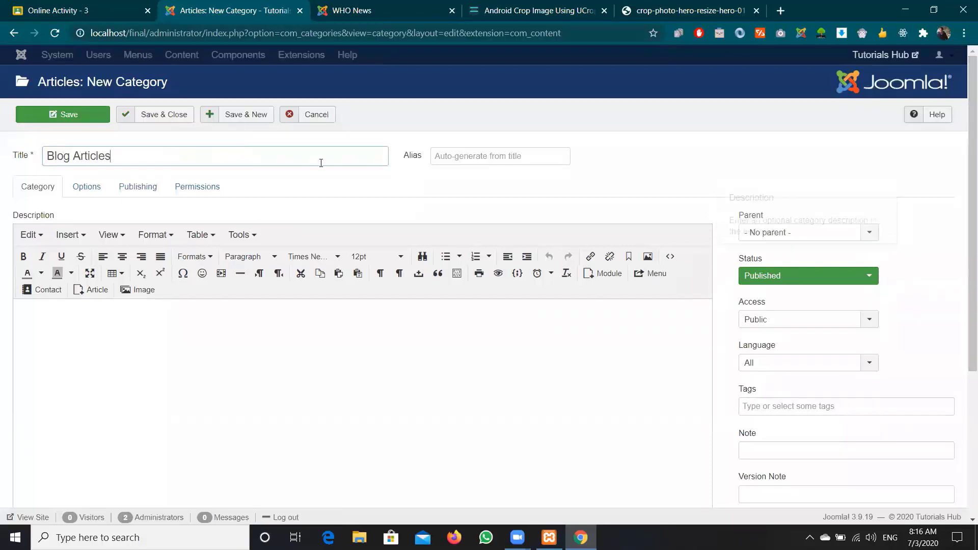
{"action": "scroll", "coordinate": [257, 192], "scroll_direction": "down", "scroll_amount": 3}
{"action": "scroll", "coordinate": [454, 240], "scroll_direction": "up", "scroll_amount": 3}
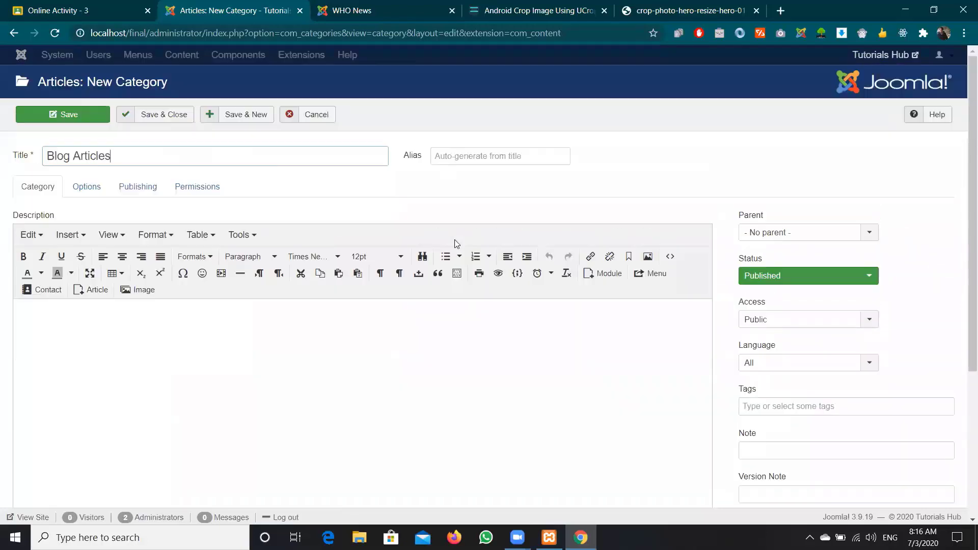
{"action": "scroll", "coordinate": [697, 319], "scroll_direction": "down", "scroll_amount": 1}
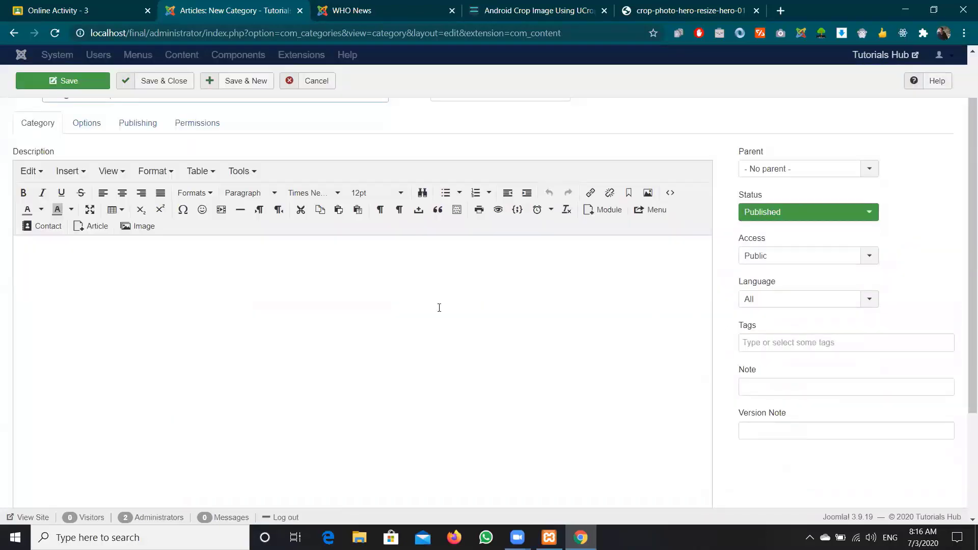
{"action": "scroll", "coordinate": [444, 374], "scroll_direction": "up", "scroll_amount": 1}
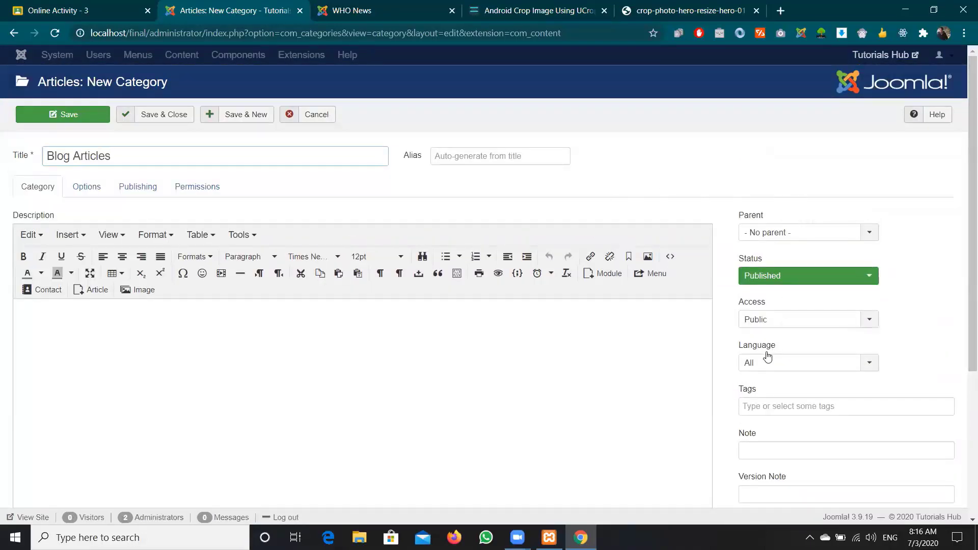
{"action": "left_click", "coordinate": [155, 115]}
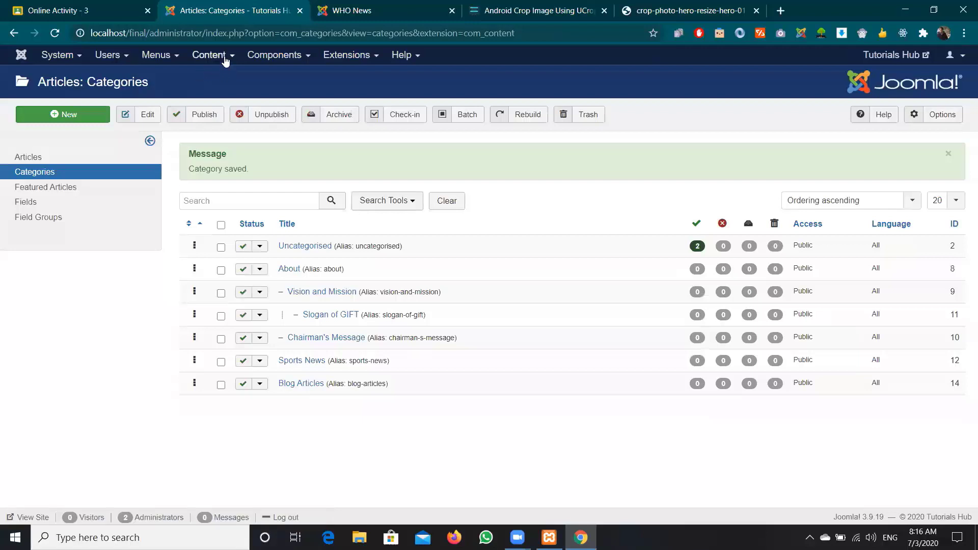
Step: Open the ANDROID CROP IMAGE USING UCROP LIBRARY article from the Articles list
{"action": "left_click", "coordinate": [229, 56]}
{"action": "left_click", "coordinate": [230, 76]}
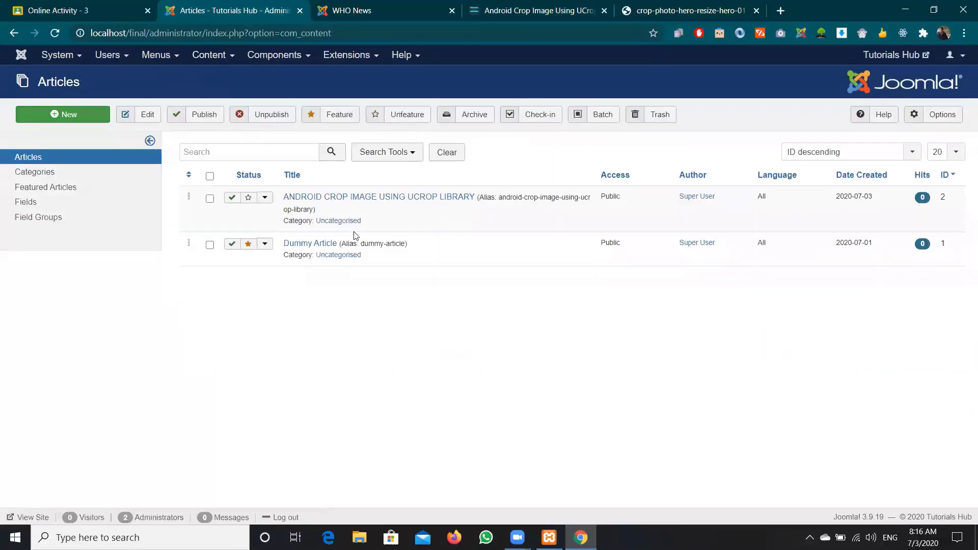
{"action": "left_click", "coordinate": [342, 198]}
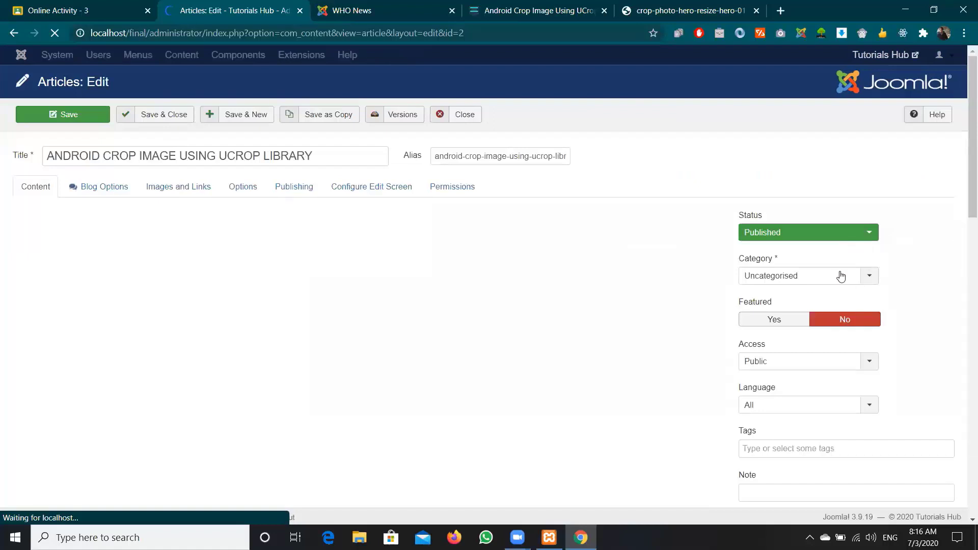
Step: Assign the article to the Blog Articles category and bring up its Blog Options
{"action": "left_click", "coordinate": [841, 276]}
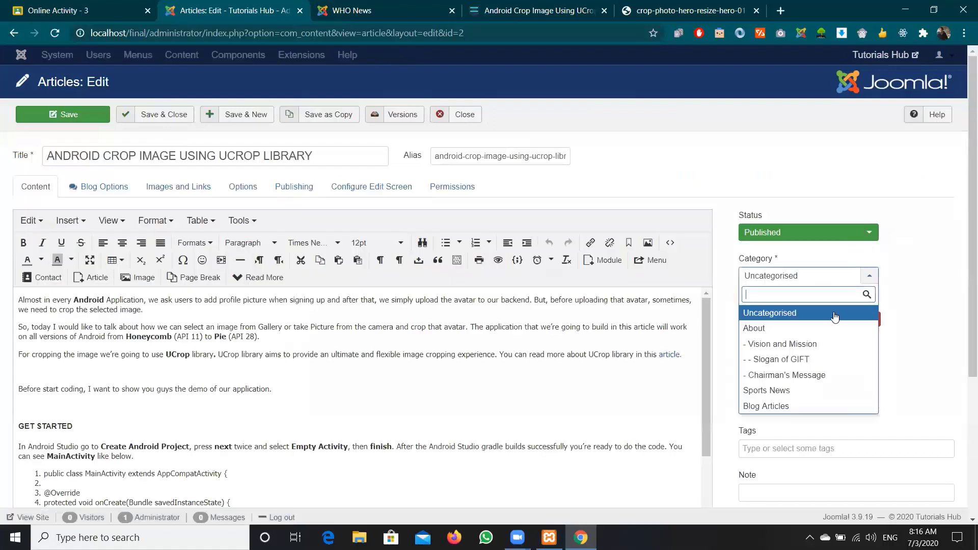
{"action": "left_click", "coordinate": [818, 406]}
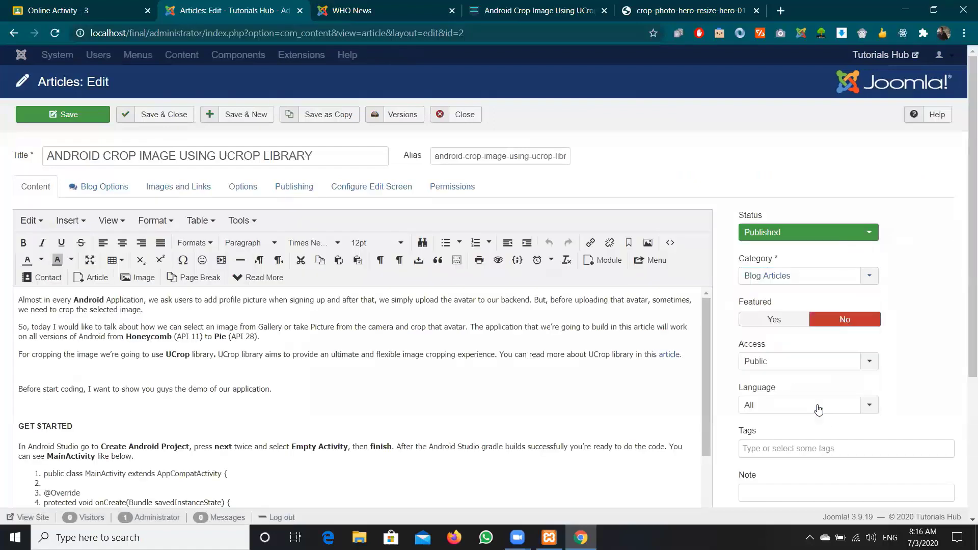
{"action": "left_click", "coordinate": [113, 189]}
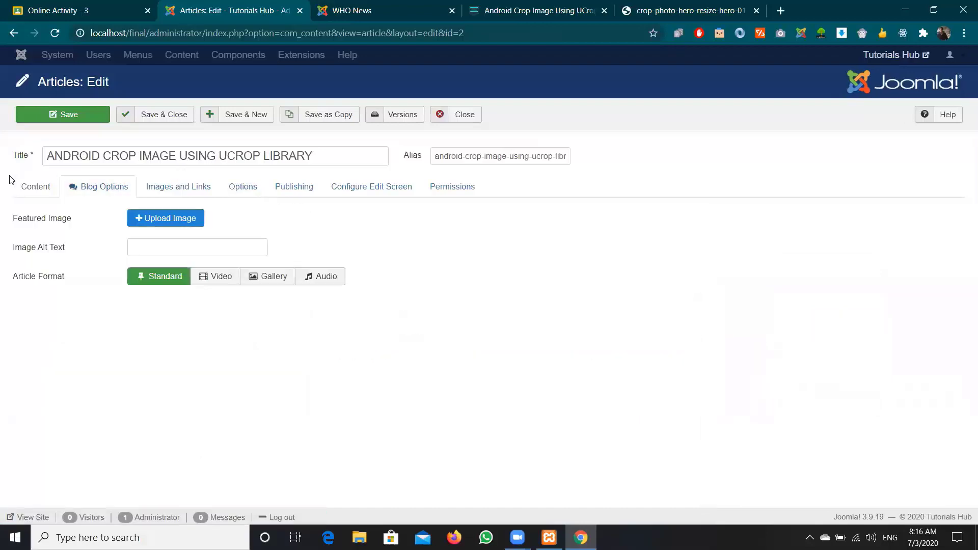
{"action": "left_click", "coordinate": [36, 190]}
{"action": "scroll", "coordinate": [102, 189], "scroll_direction": "down", "scroll_amount": 1}
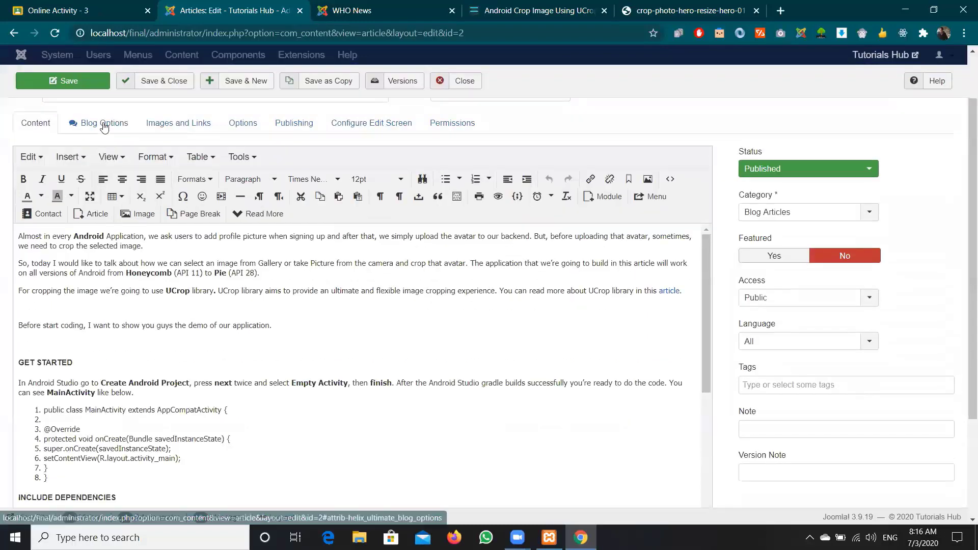
{"action": "left_click", "coordinate": [104, 127]}
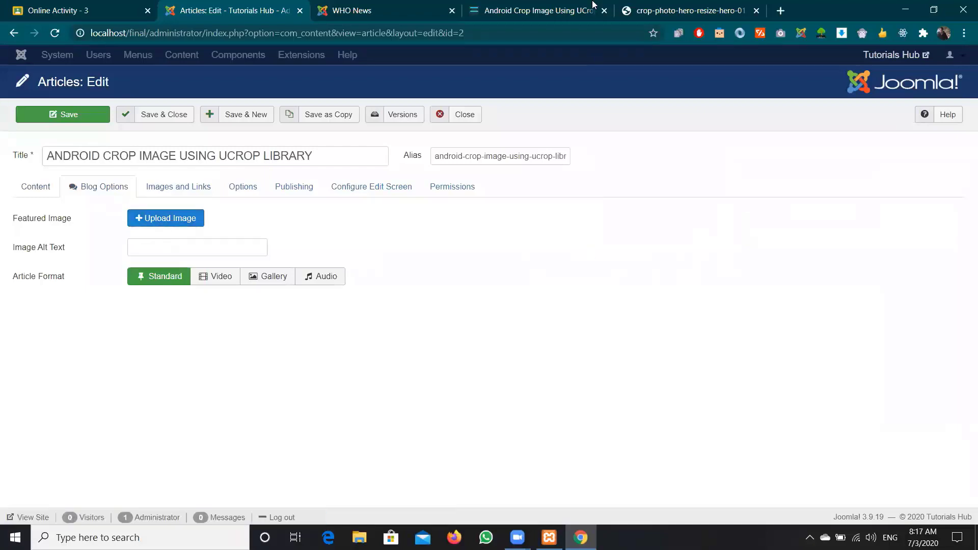
Step: Browse the source site's Java category listing for the original UCrop tutorial
{"action": "left_click", "coordinate": [593, 8]}
{"action": "left_click", "coordinate": [14, 33]}
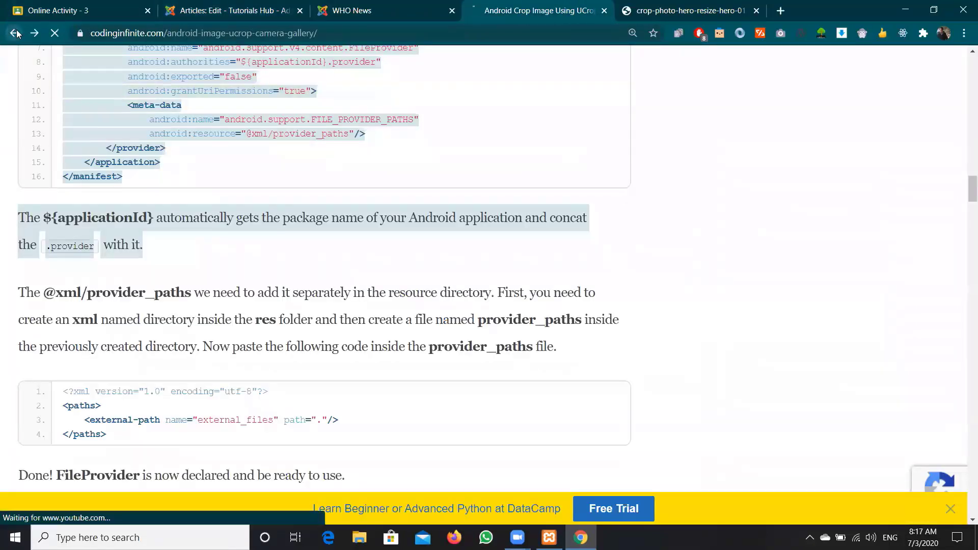
{"action": "scroll", "coordinate": [539, 291], "scroll_direction": "up", "scroll_amount": 6}
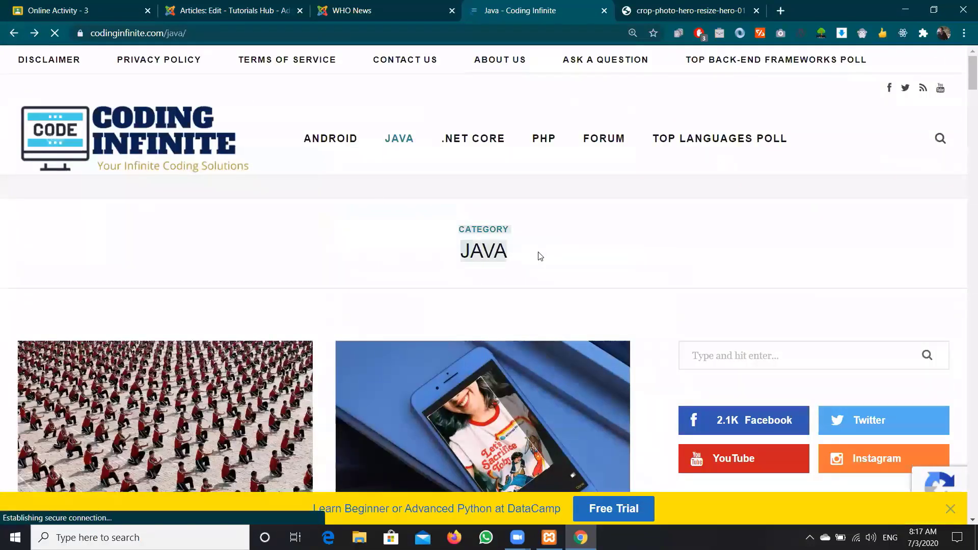
{"action": "scroll", "coordinate": [539, 254], "scroll_direction": "down", "scroll_amount": 2}
{"action": "scroll", "coordinate": [539, 252], "scroll_direction": "down", "scroll_amount": 3}
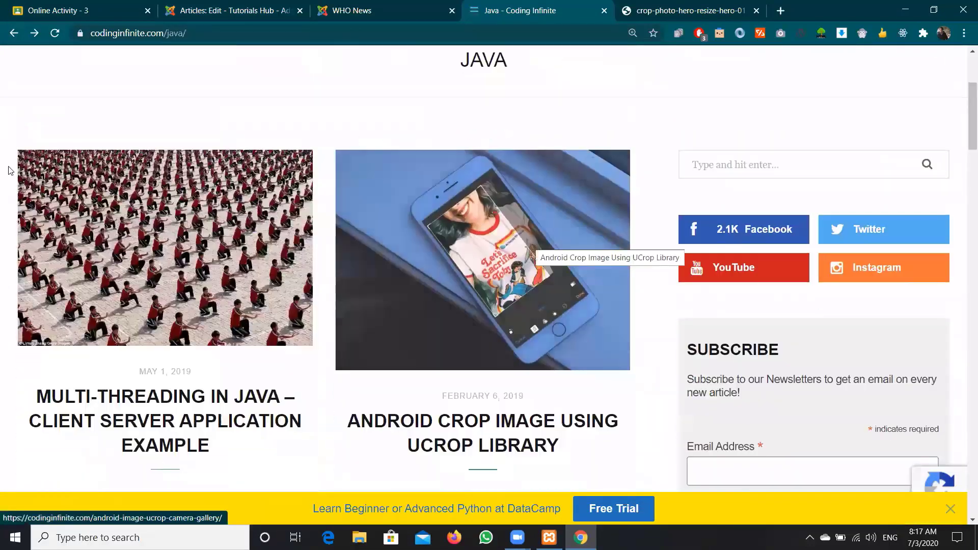
{"action": "scroll", "coordinate": [361, 218], "scroll_direction": "down", "scroll_amount": 3}
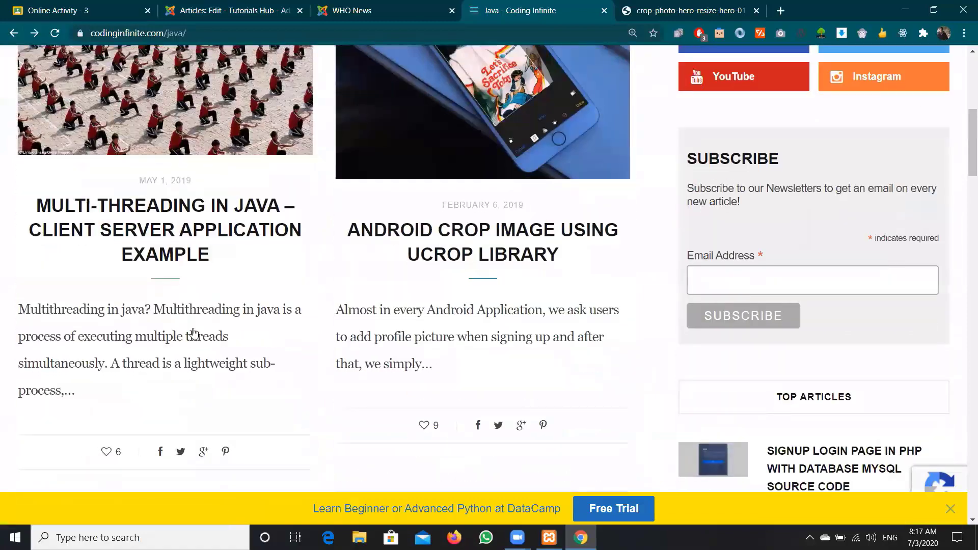
{"action": "scroll", "coordinate": [120, 262], "scroll_direction": "down", "scroll_amount": 6}
{"action": "scroll", "coordinate": [523, 350], "scroll_direction": "up", "scroll_amount": 10}
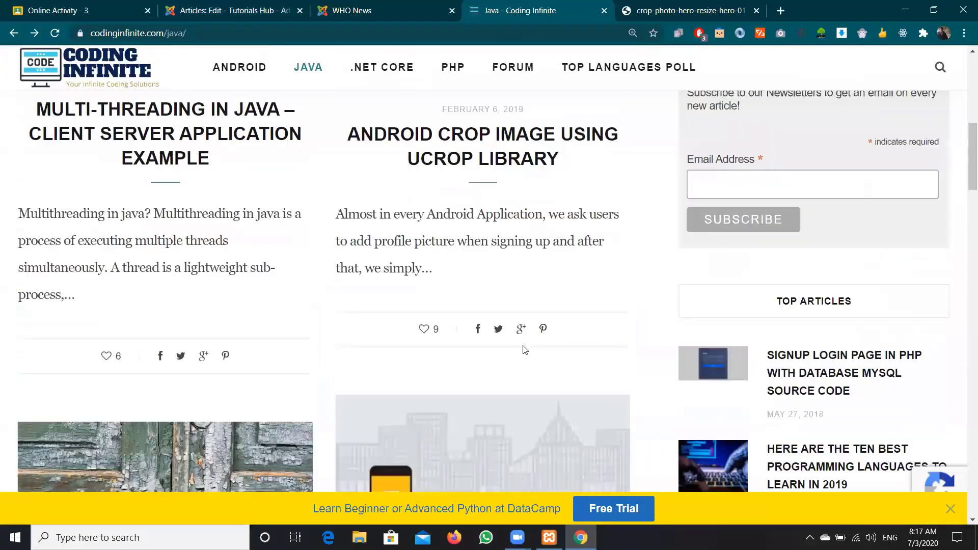
{"action": "scroll", "coordinate": [487, 291], "scroll_direction": "up", "scroll_amount": 3}
{"action": "scroll", "coordinate": [489, 290], "scroll_direction": "down", "scroll_amount": 4}
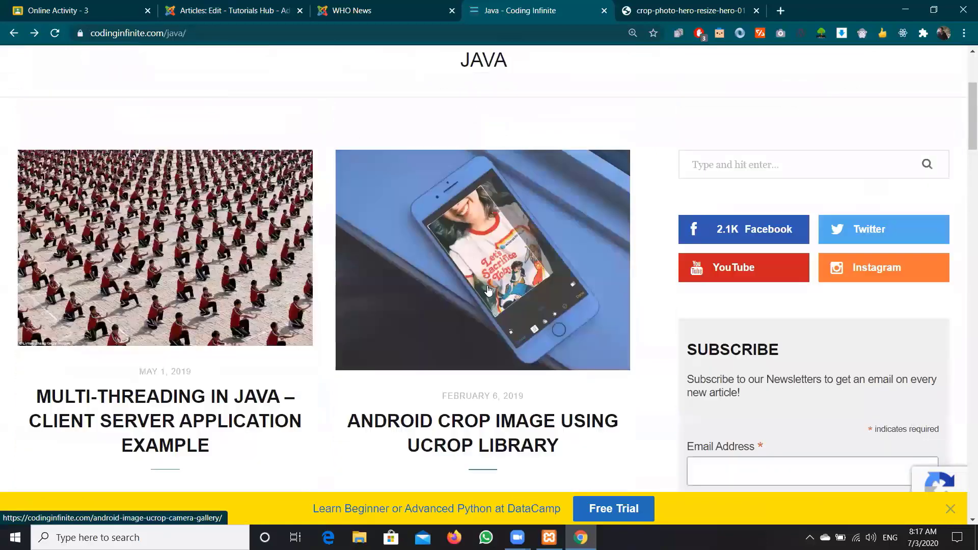
Step: Cancel the pending image chooser and save the tutorial's phone photo to the Desktop
{"action": "left_click", "coordinate": [318, 7]}
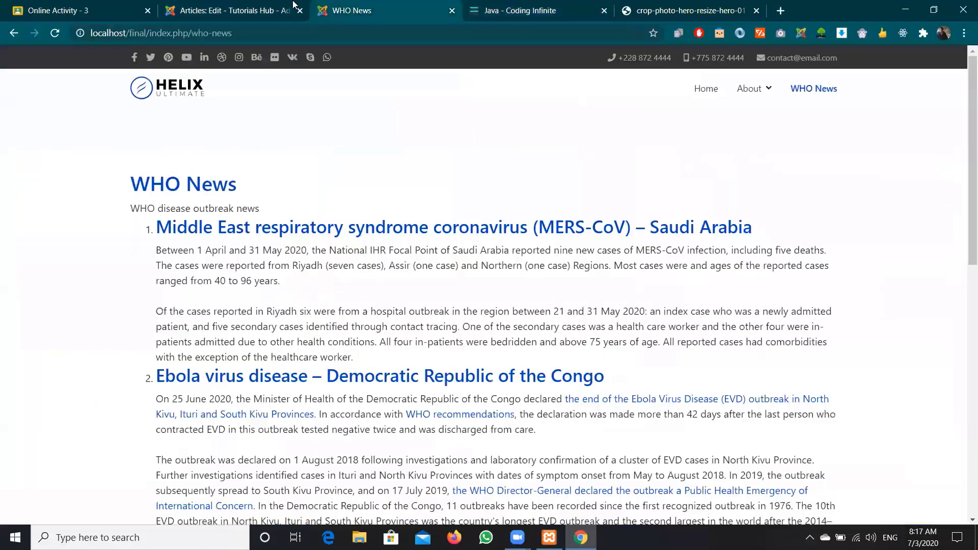
{"action": "left_click", "coordinate": [253, 6]}
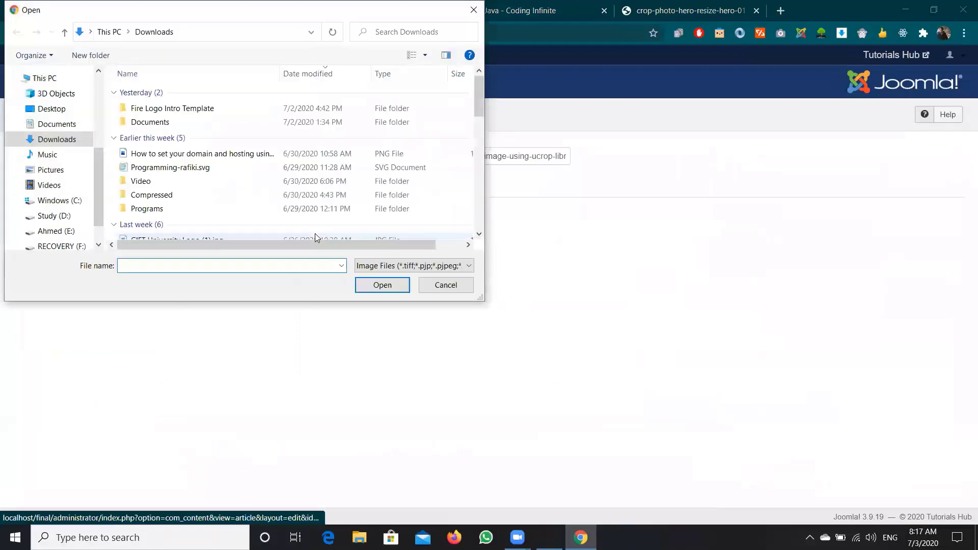
{"action": "left_click", "coordinate": [457, 285]}
{"action": "left_click", "coordinate": [701, 16]}
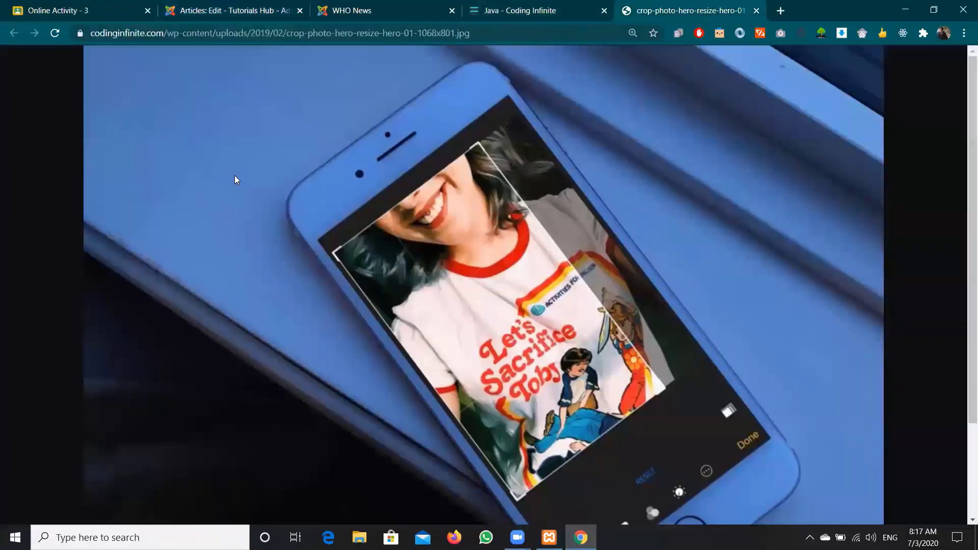
{"action": "right_click", "coordinate": [234, 175]}
{"action": "left_click", "coordinate": [275, 202]}
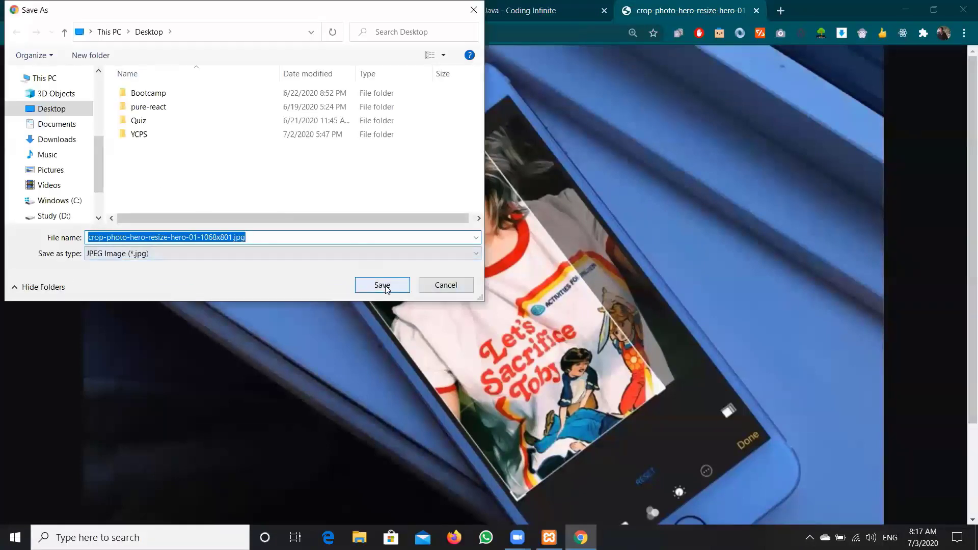
{"action": "left_click", "coordinate": [386, 289]}
Step: Upload crop-photo-hero-resize-hero-01-1068x801.jpg from the Desktop as the article's featured image
{"action": "left_click", "coordinate": [288, 11]}
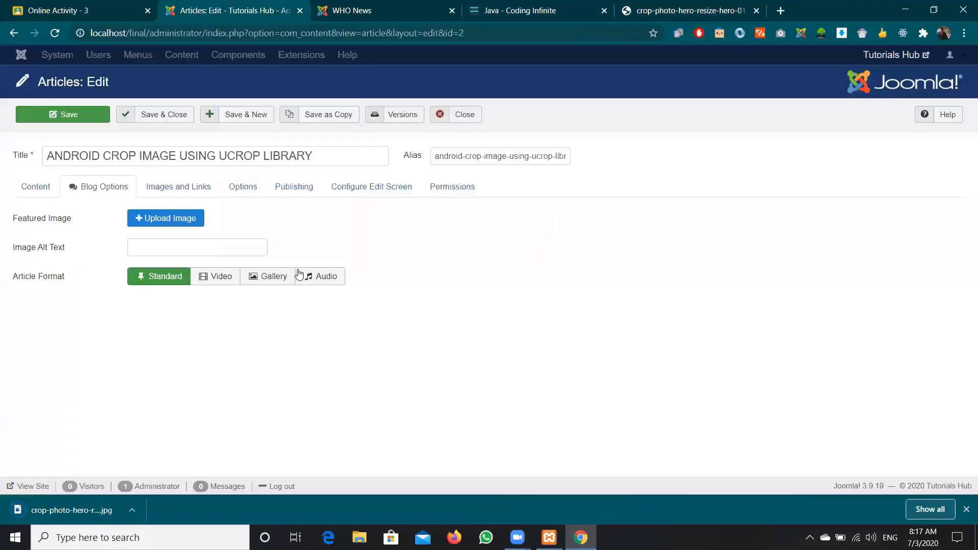
{"action": "left_click", "coordinate": [139, 219]}
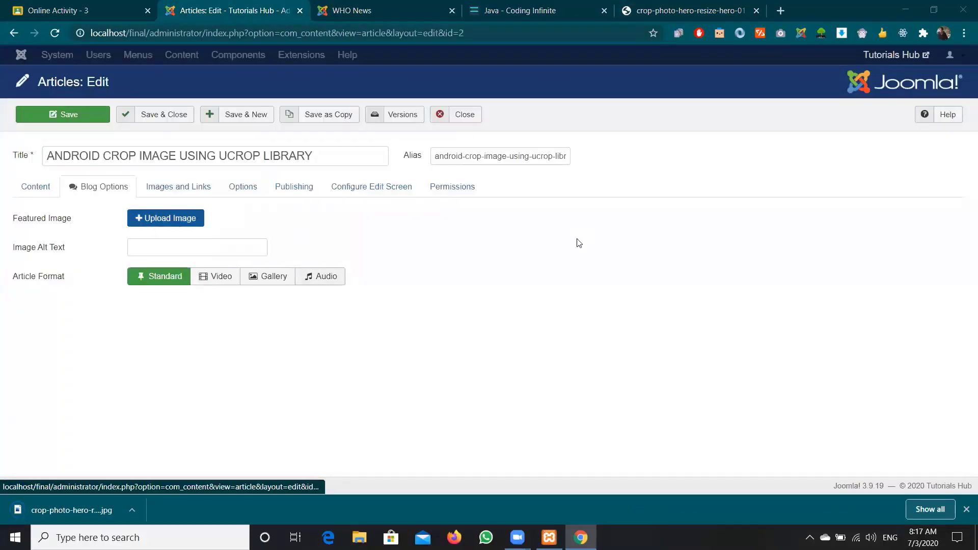
{"action": "left_click", "coordinate": [64, 107]}
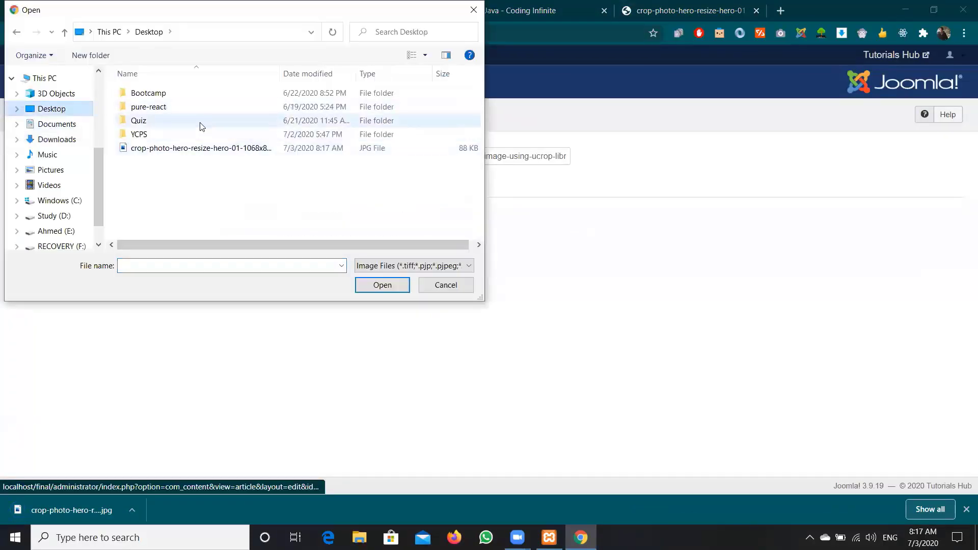
{"action": "double_click", "coordinate": [196, 149]}
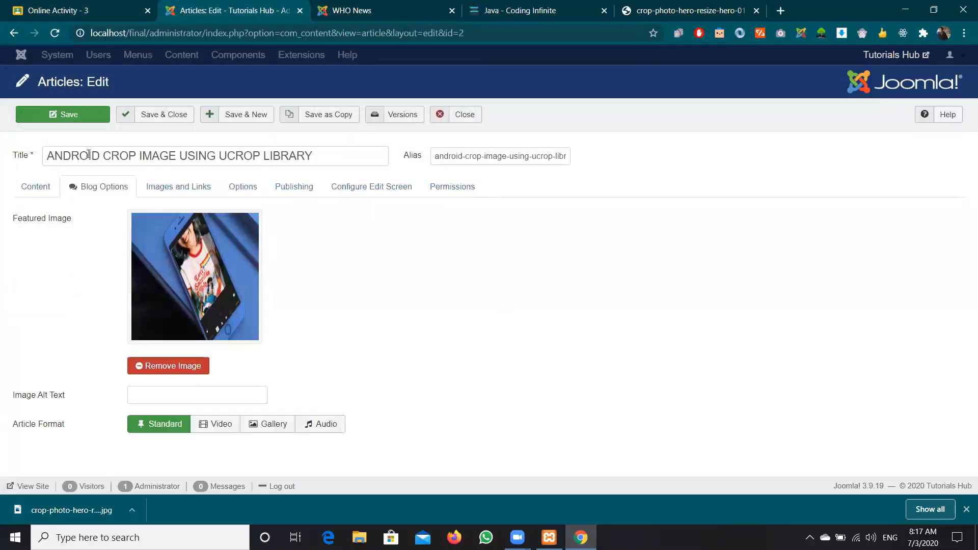
Step: Compare the Images and Links and Blog Options tabs to verify the uploaded phone photo
{"action": "left_click", "coordinate": [180, 187]}
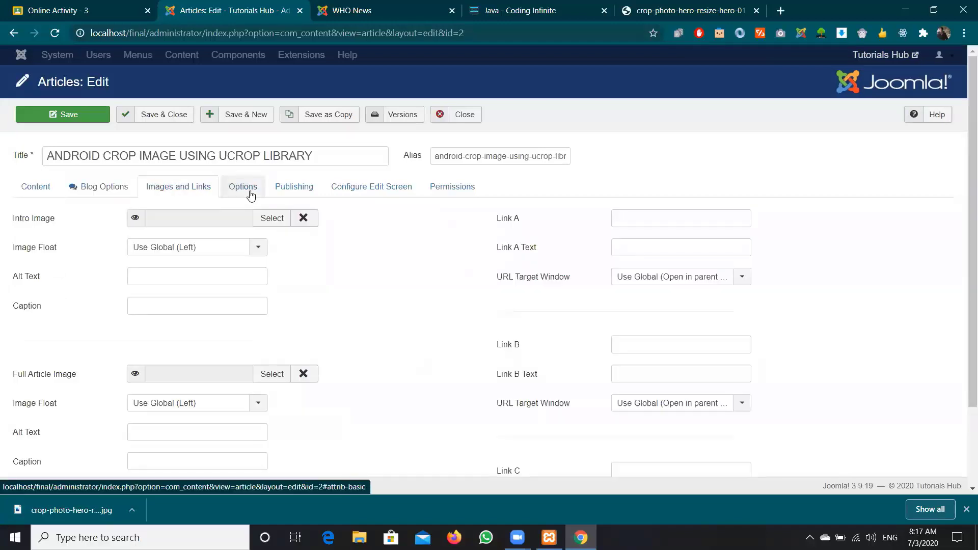
{"action": "left_click", "coordinate": [100, 187]}
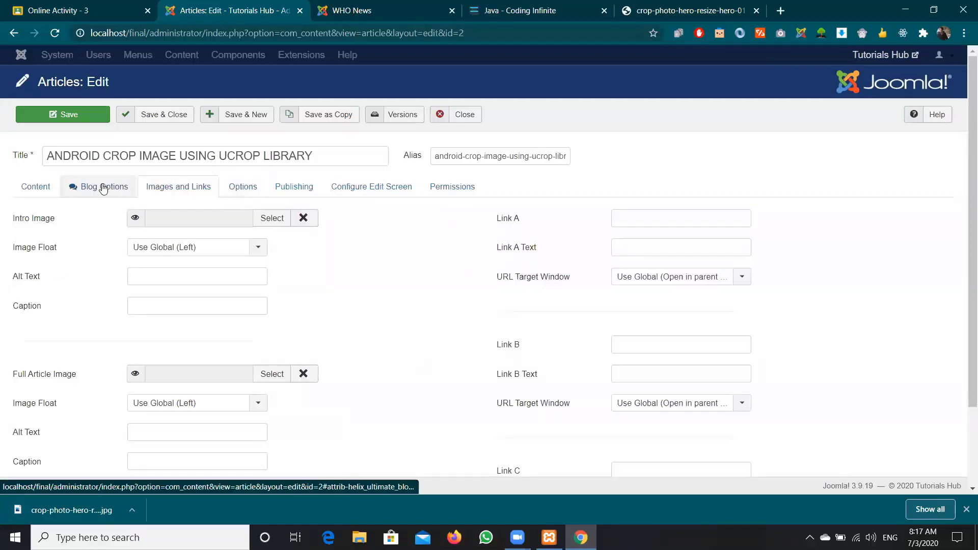
{"action": "left_click", "coordinate": [169, 194]}
{"action": "left_click", "coordinate": [77, 188]}
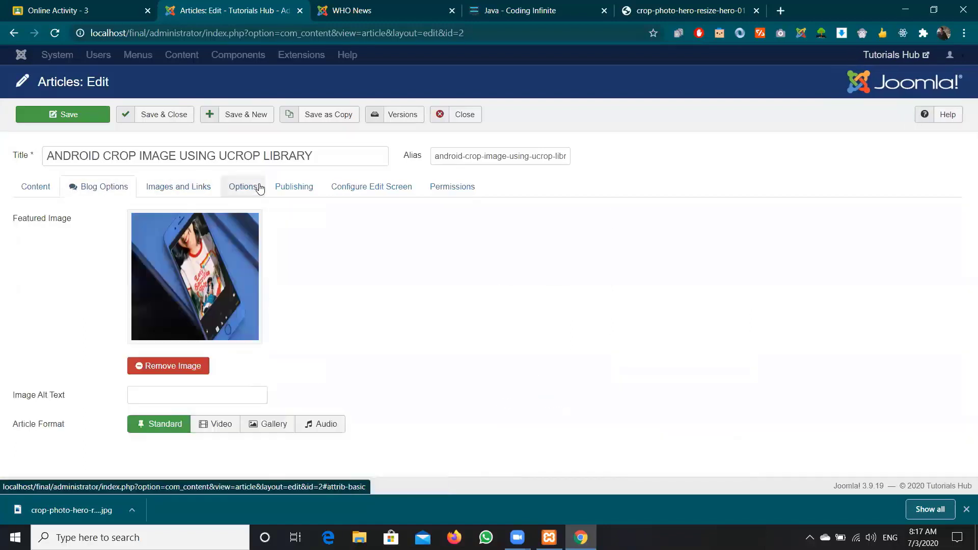
{"action": "left_click", "coordinate": [206, 192]}
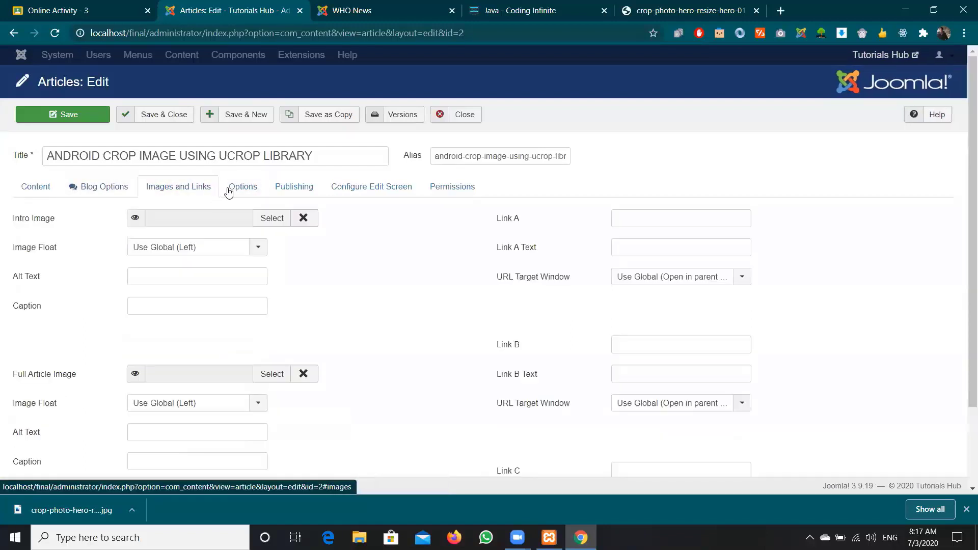
{"action": "left_click", "coordinate": [113, 192]}
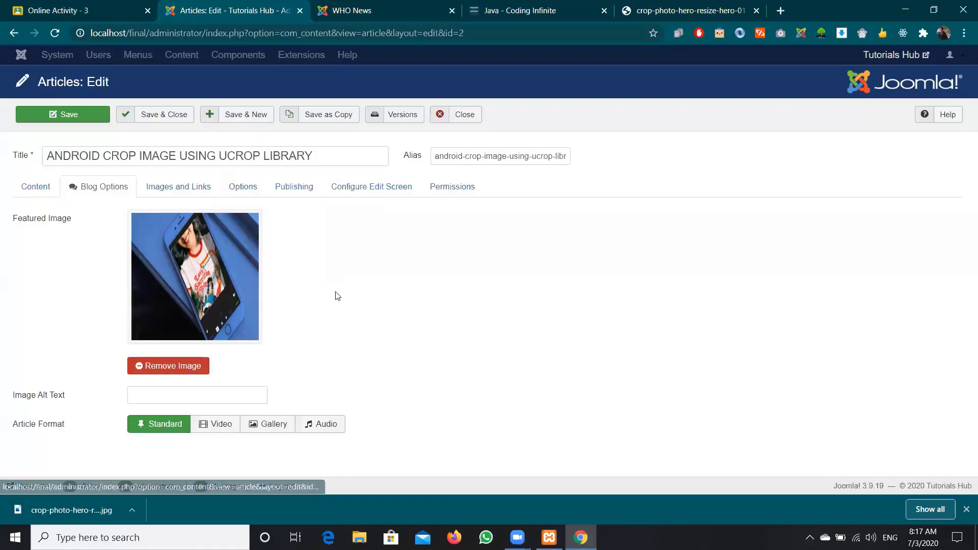
Step: Bring up the article's Options and leave the Layout at Use Global
{"action": "left_click", "coordinate": [243, 187]}
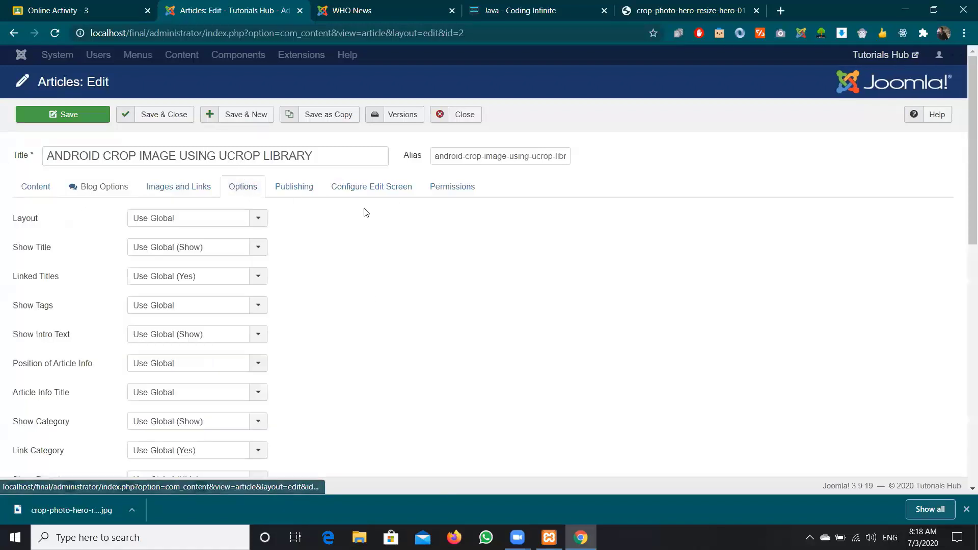
{"action": "scroll", "coordinate": [367, 213], "scroll_direction": "down", "scroll_amount": 2}
{"action": "scroll", "coordinate": [367, 207], "scroll_direction": "up", "scroll_amount": 1}
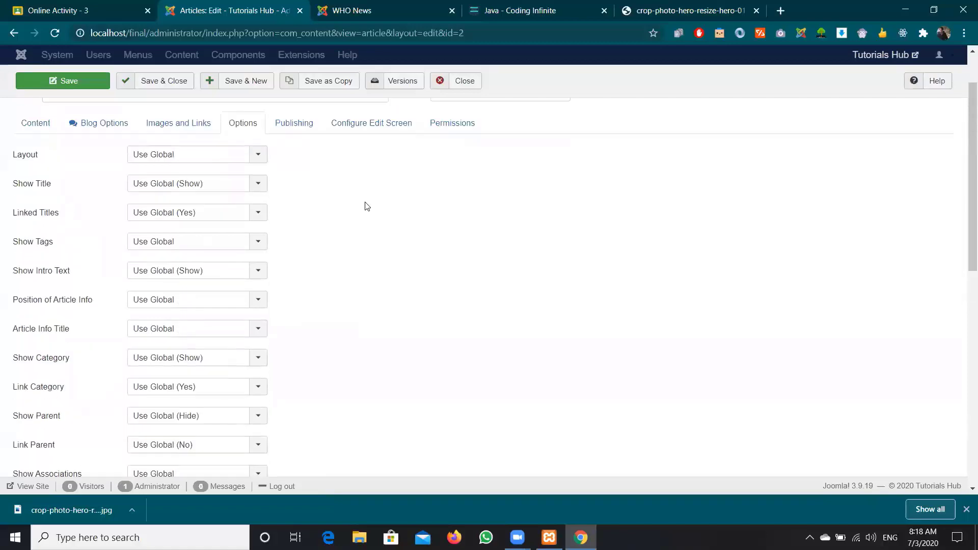
{"action": "left_click", "coordinate": [395, 5]}
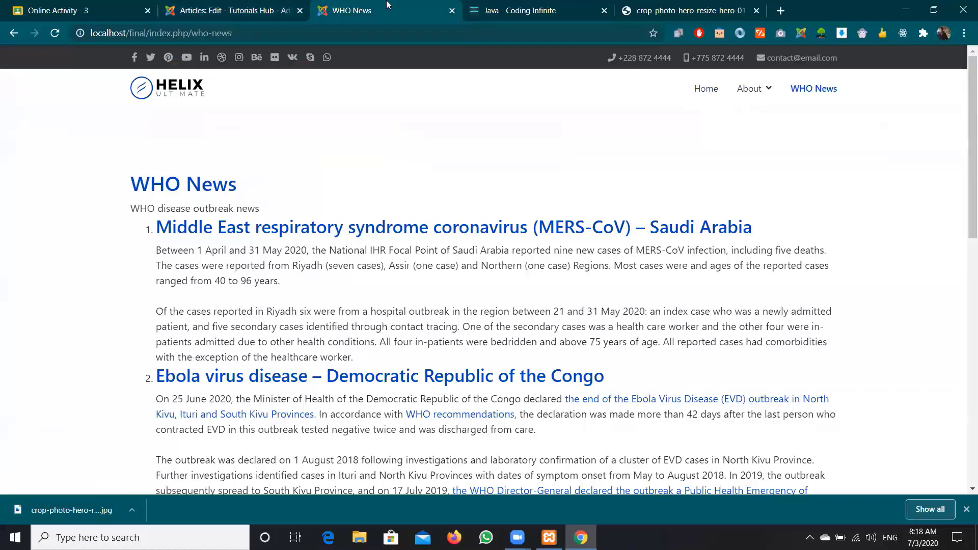
{"action": "left_click", "coordinate": [273, 5]}
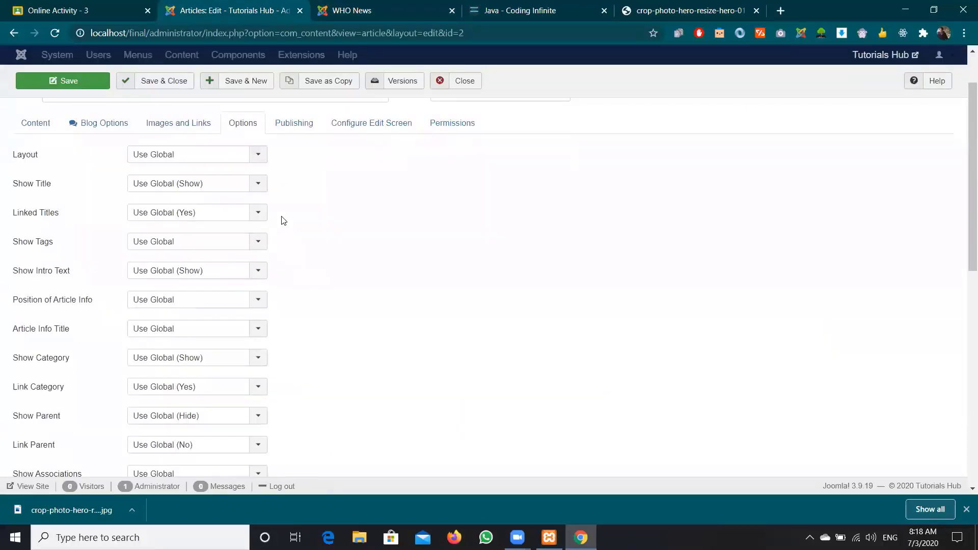
{"action": "scroll", "coordinate": [278, 207], "scroll_direction": "down", "scroll_amount": 1}
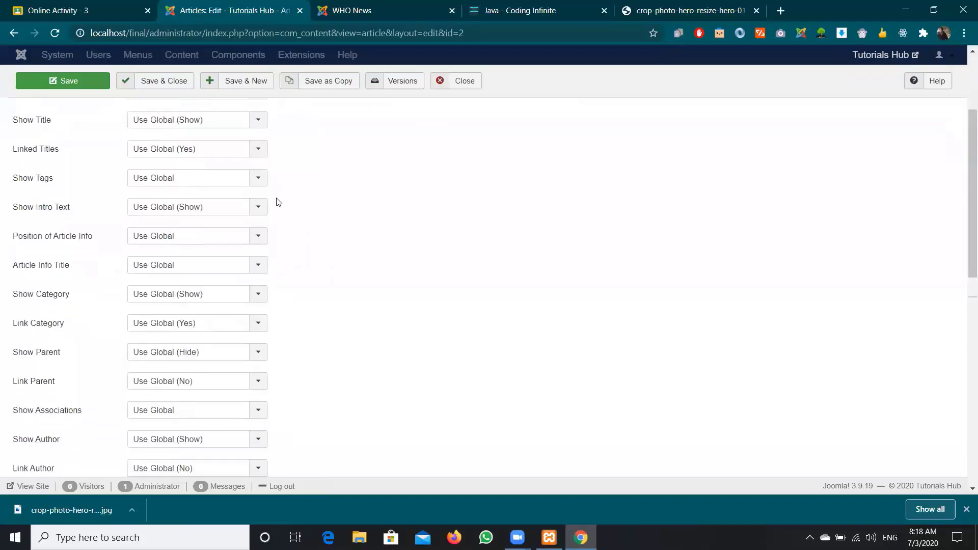
{"action": "scroll", "coordinate": [273, 194], "scroll_direction": "up", "scroll_amount": 1}
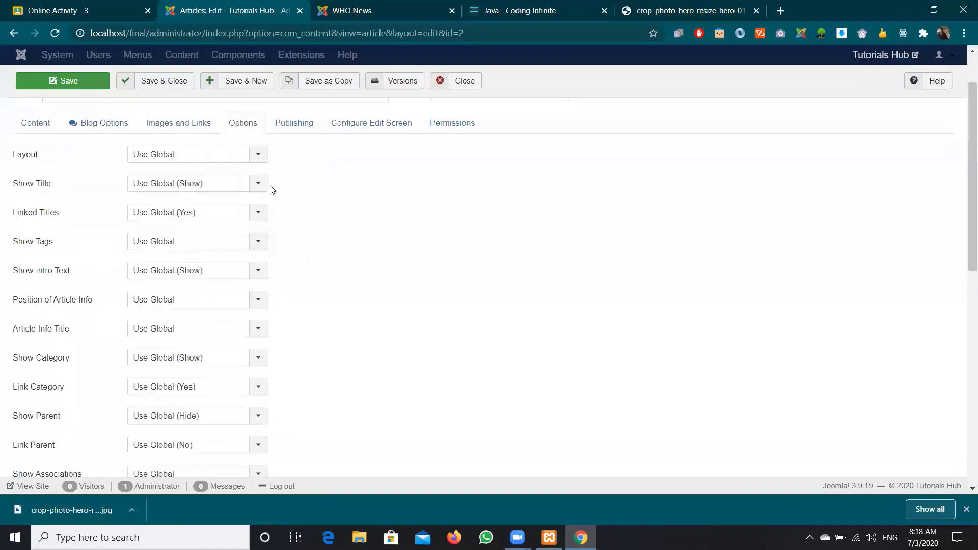
{"action": "left_click", "coordinate": [187, 156]}
{"action": "left_click", "coordinate": [187, 158]}
Step: Set Linked Titles to No and Show Tags to Hide
{"action": "left_click", "coordinate": [251, 216]}
{"action": "left_click", "coordinate": [234, 248]}
{"action": "left_click", "coordinate": [238, 247]}
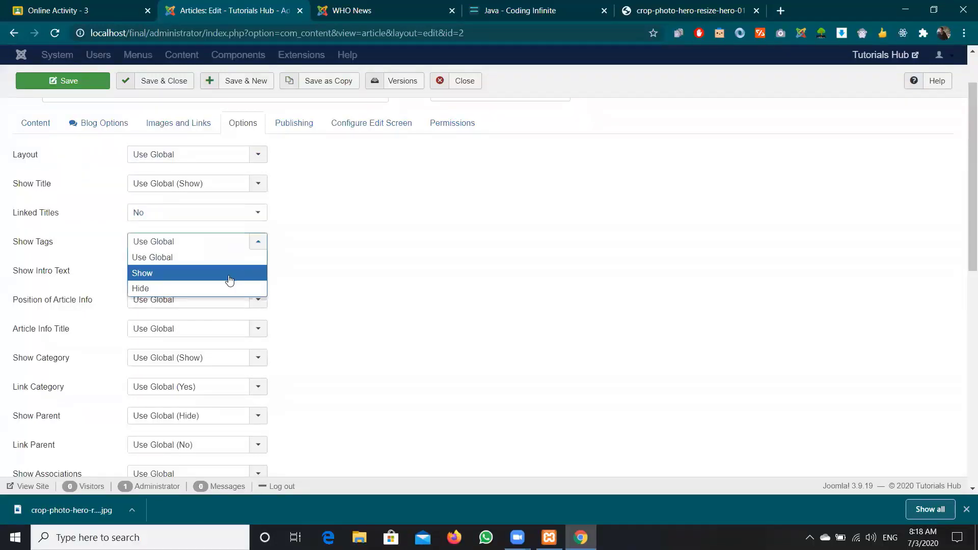
{"action": "left_click", "coordinate": [229, 286]}
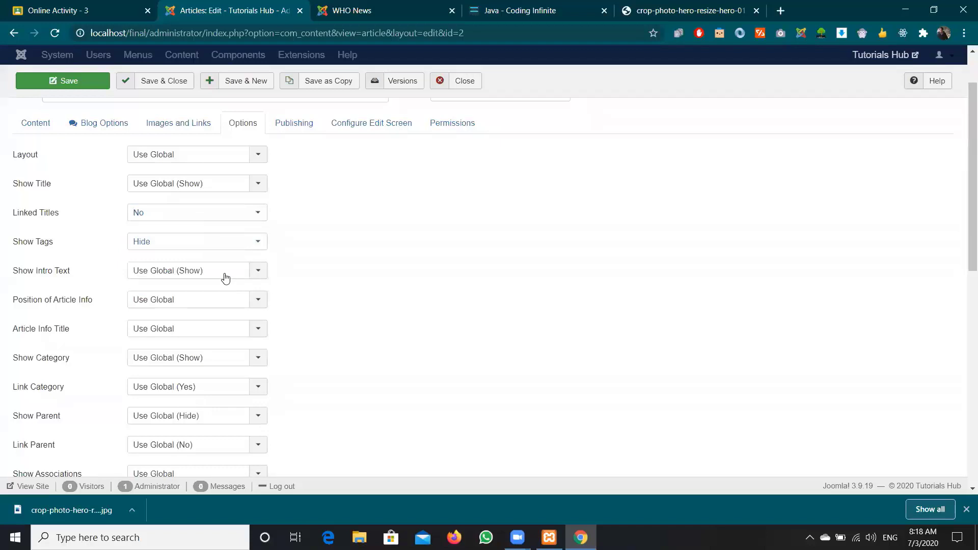
{"action": "scroll", "coordinate": [219, 260], "scroll_direction": "down", "scroll_amount": 2}
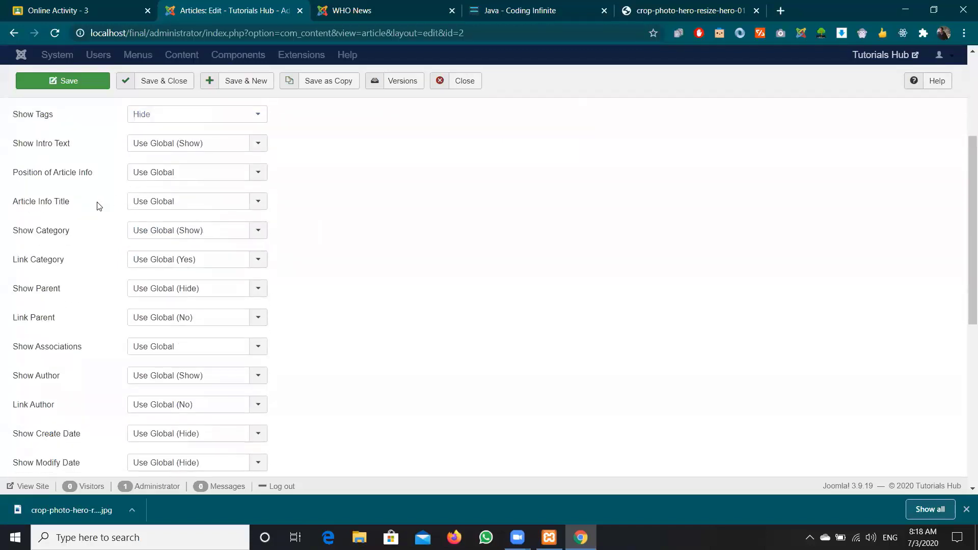
Step: Hide Article Info Title, Show Category and Show Parent, and set Link Category to No
{"action": "left_click", "coordinate": [170, 206]}
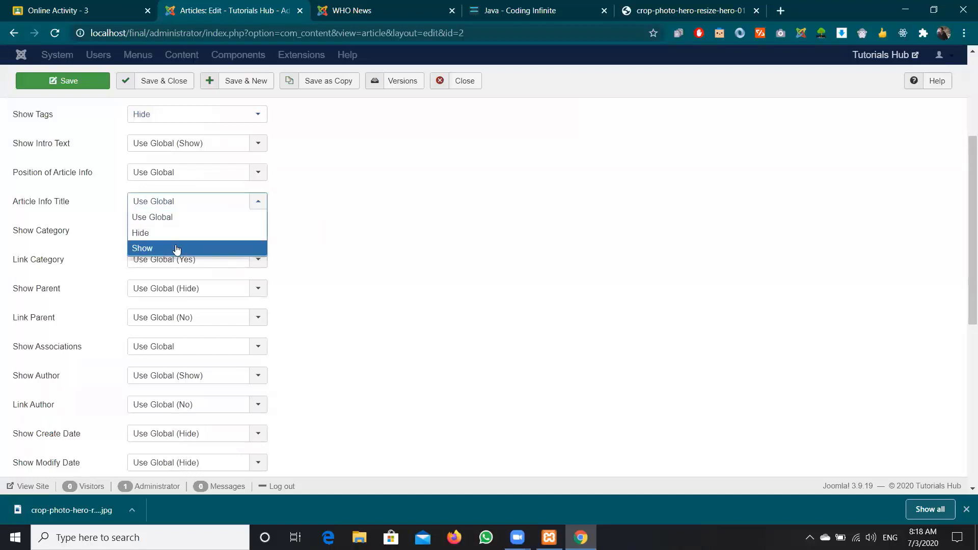
{"action": "left_click", "coordinate": [175, 234]}
{"action": "left_click", "coordinate": [175, 235]}
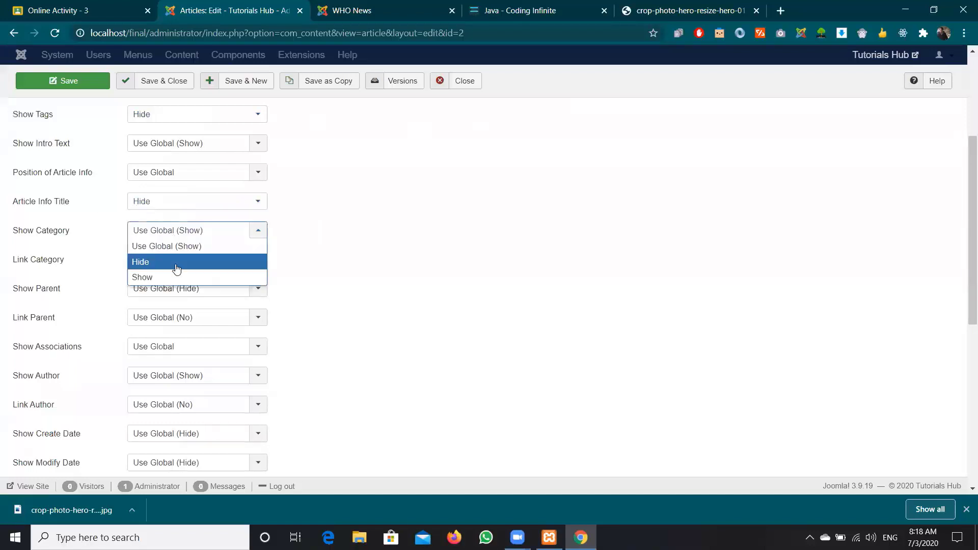
{"action": "left_click", "coordinate": [175, 262]}
{"action": "left_click", "coordinate": [175, 260]}
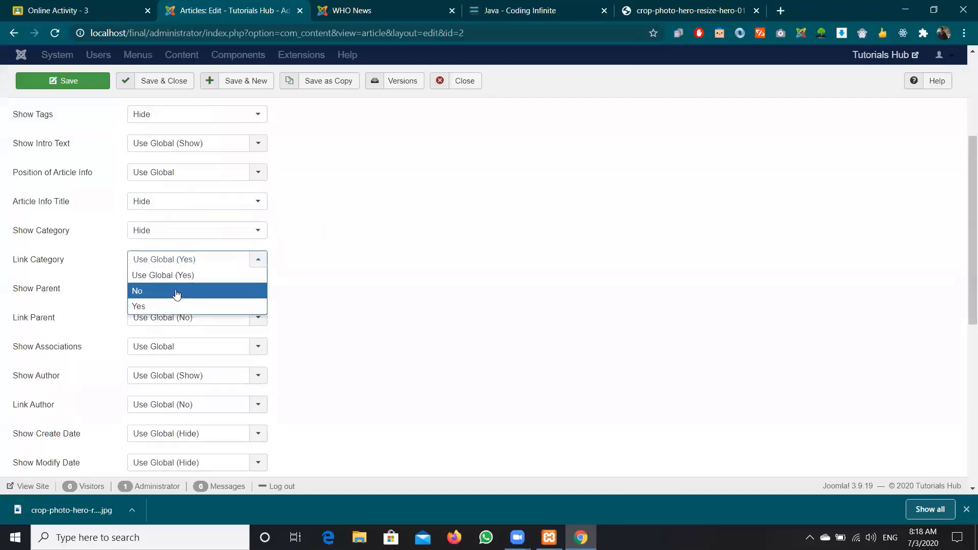
{"action": "left_click", "coordinate": [176, 289]}
{"action": "left_click", "coordinate": [176, 294]}
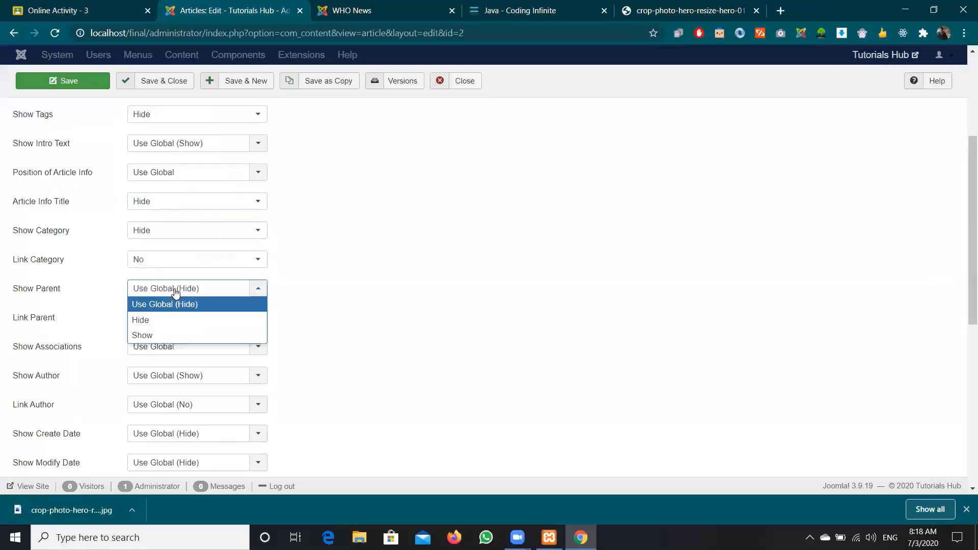
{"action": "left_click", "coordinate": [158, 320]}
{"action": "scroll", "coordinate": [159, 314], "scroll_direction": "down", "scroll_amount": 3}
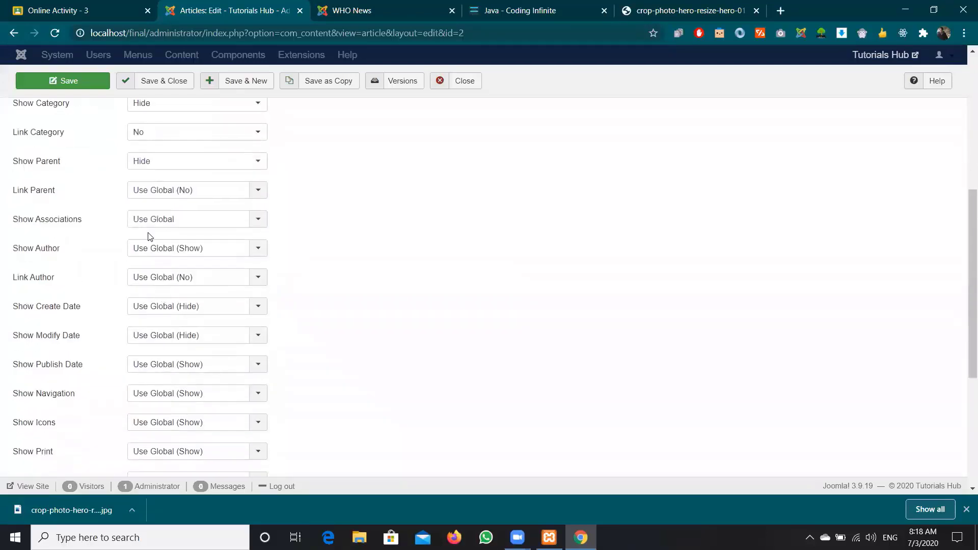
Step: Set Show Author, Show Print and Show Email to Hide
{"action": "left_click", "coordinate": [172, 248]}
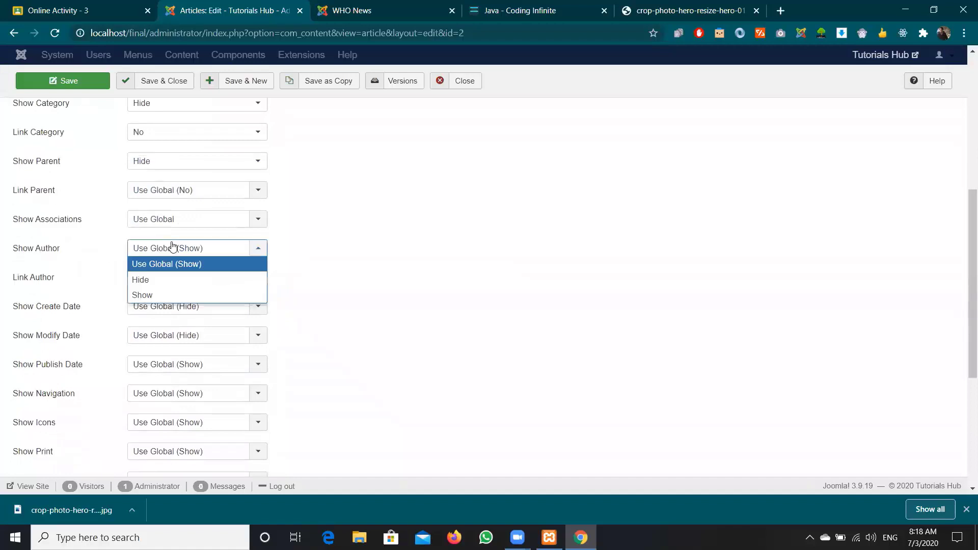
{"action": "left_click", "coordinate": [173, 284]}
{"action": "scroll", "coordinate": [172, 281], "scroll_direction": "down", "scroll_amount": 5}
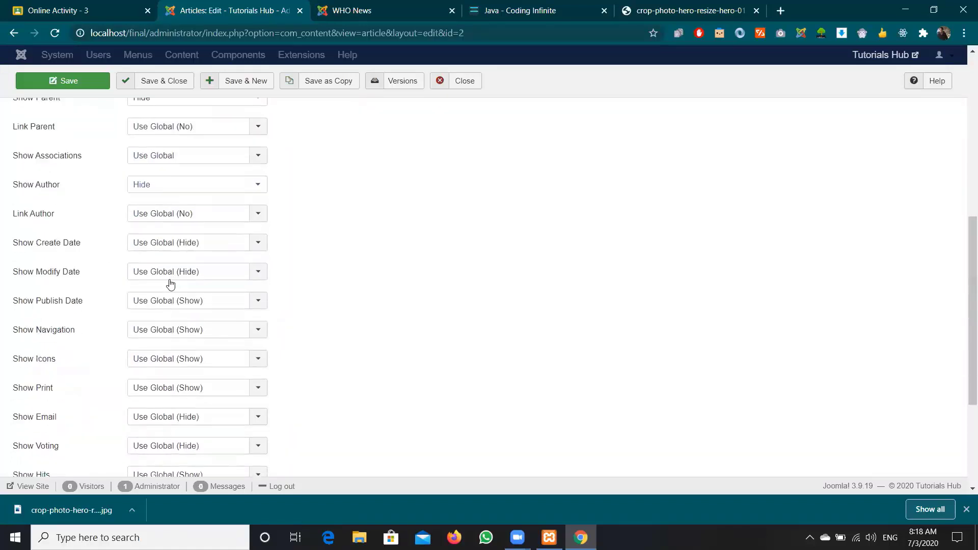
{"action": "left_click", "coordinate": [199, 201]}
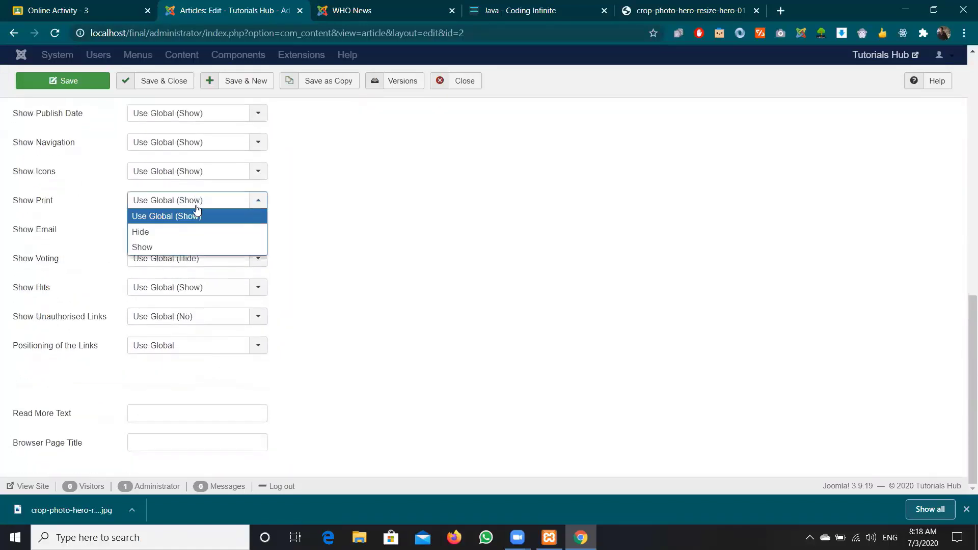
{"action": "left_click", "coordinate": [186, 231]}
{"action": "left_click", "coordinate": [186, 229]}
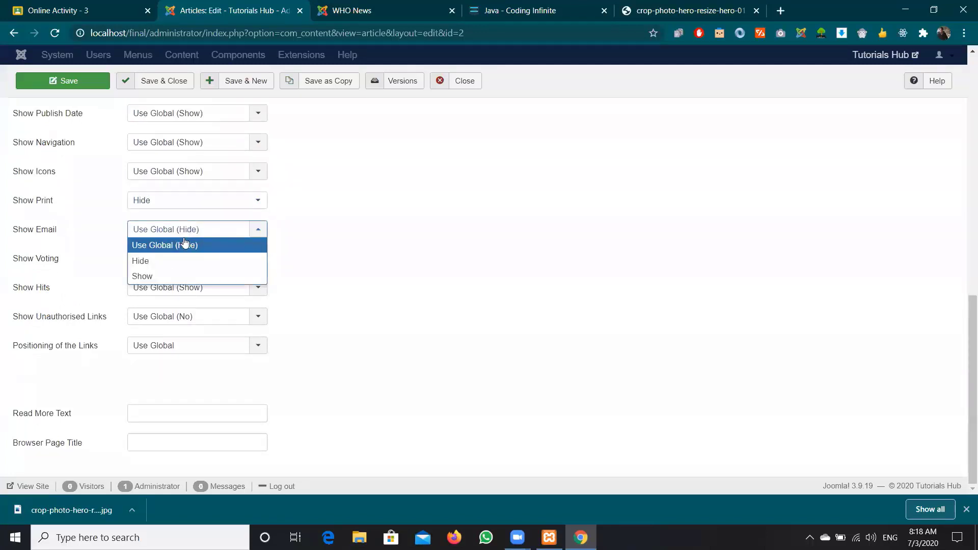
{"action": "left_click", "coordinate": [184, 261]}
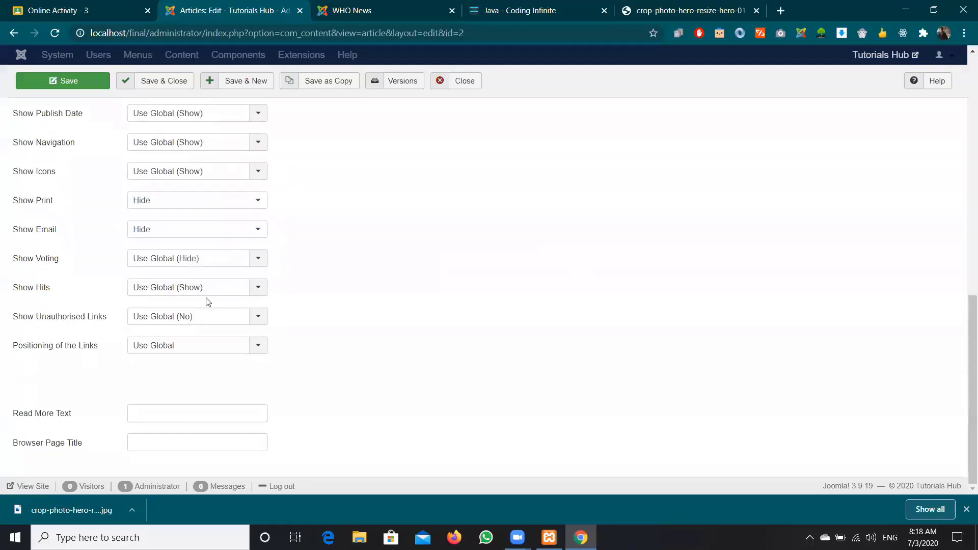
{"action": "scroll", "coordinate": [336, 378], "scroll_direction": "up", "scroll_amount": 12}
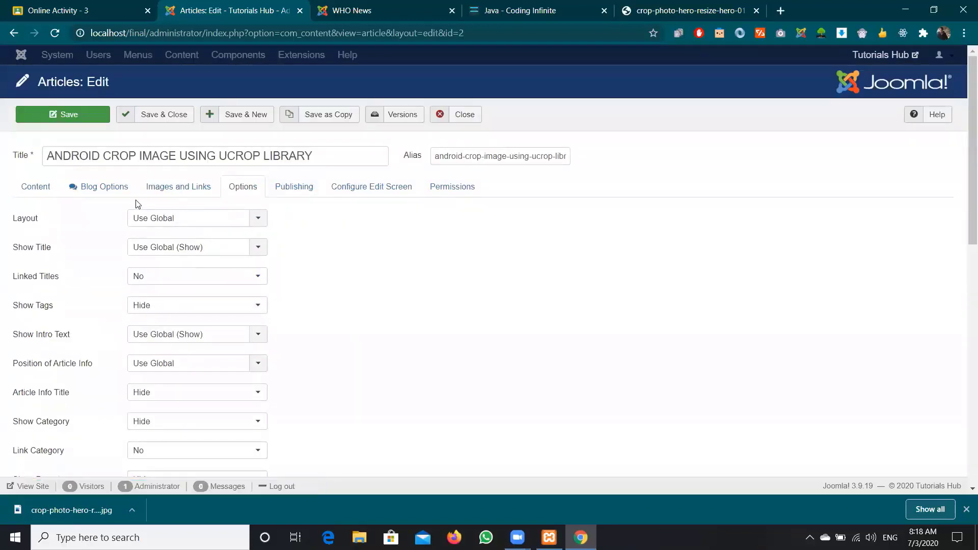
Step: Save and close the UCrop article and preview the live site from the admin
{"action": "left_click", "coordinate": [151, 118]}
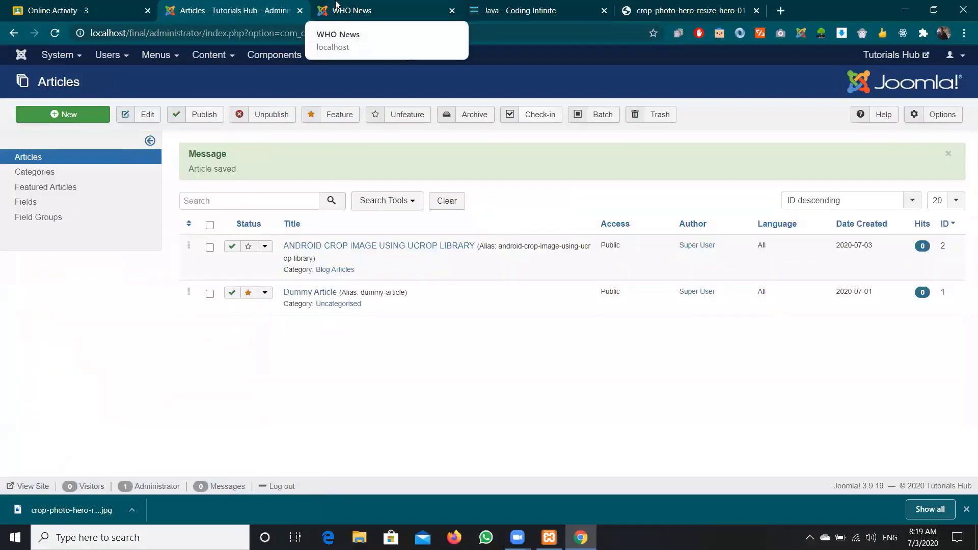
{"action": "left_click", "coordinate": [889, 55]}
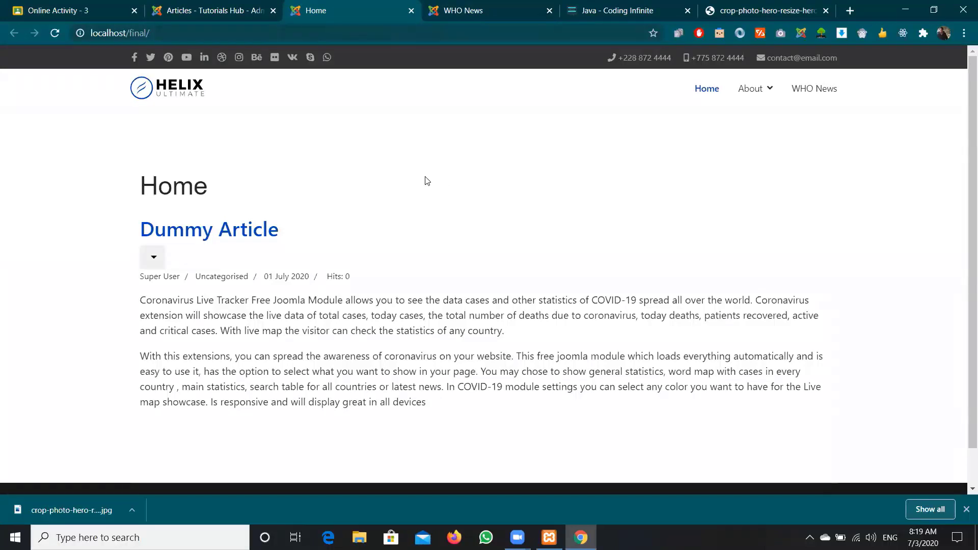
{"action": "left_click", "coordinate": [195, 7]}
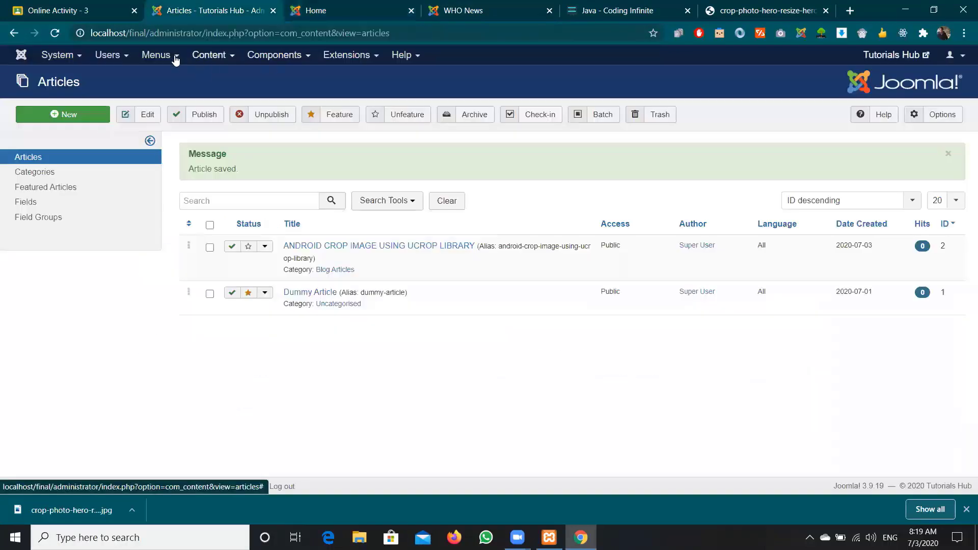
{"action": "left_click", "coordinate": [159, 55]}
Step: Start a new Main Menu item and enter its title, Blog Articles
{"action": "mouse_move", "coordinate": [192, 138]}
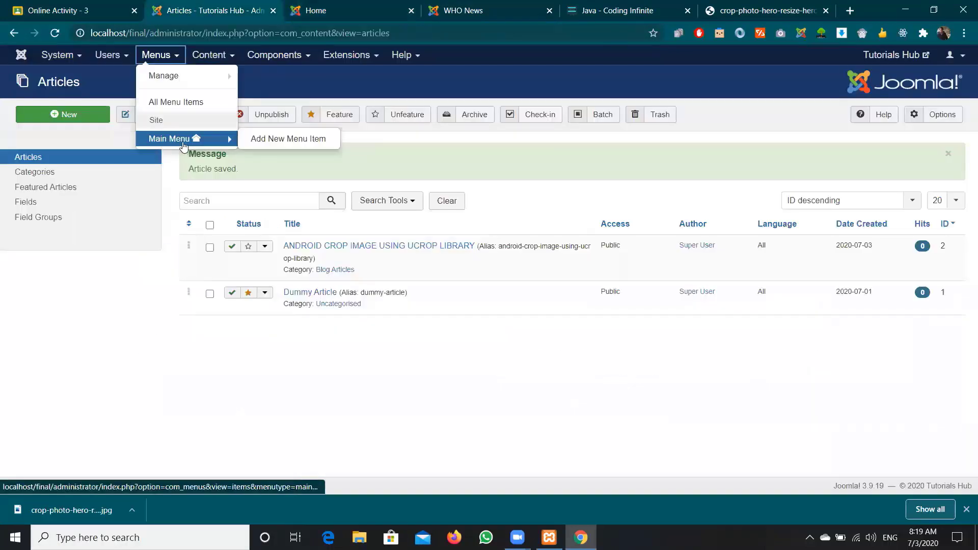
{"action": "left_click", "coordinate": [285, 143]}
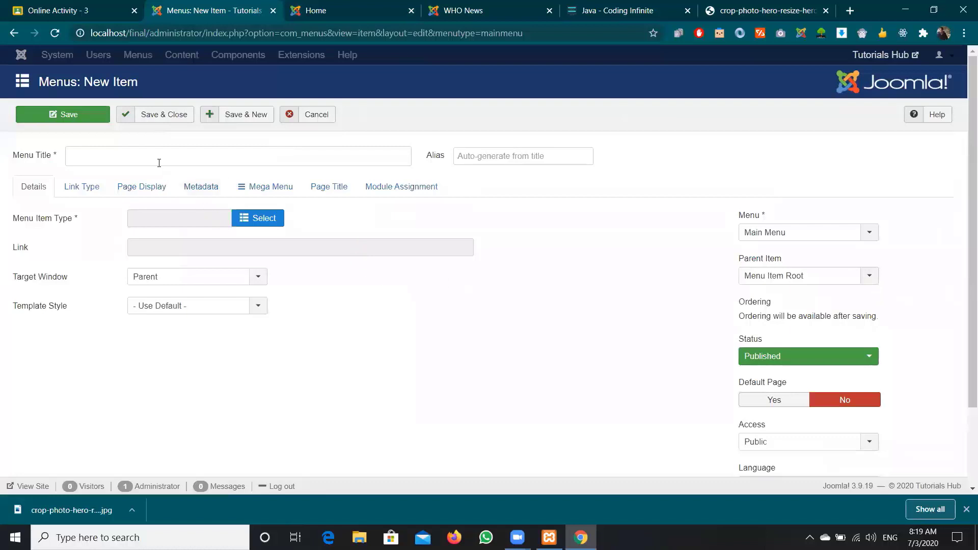
{"action": "left_click", "coordinate": [157, 160]}
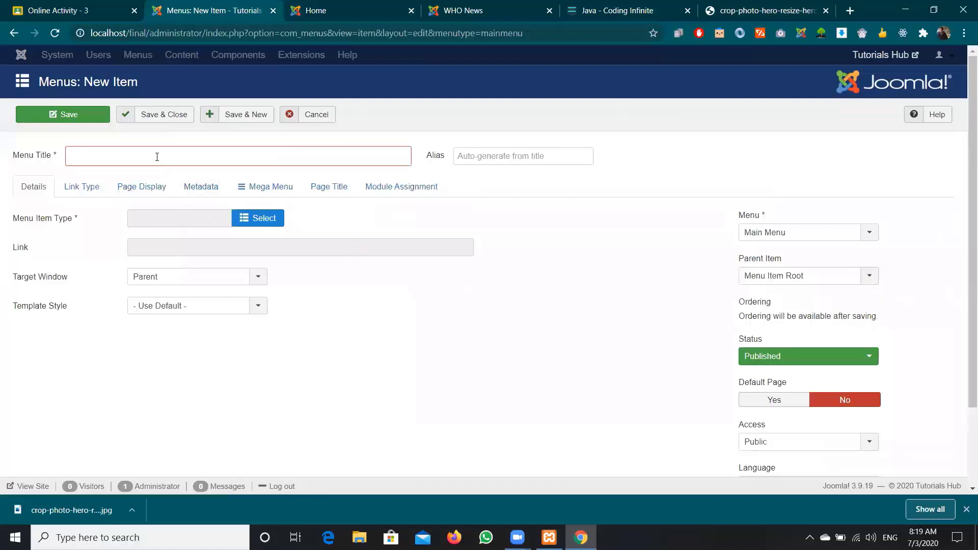
{"action": "type", "text": "Blog Articles"}
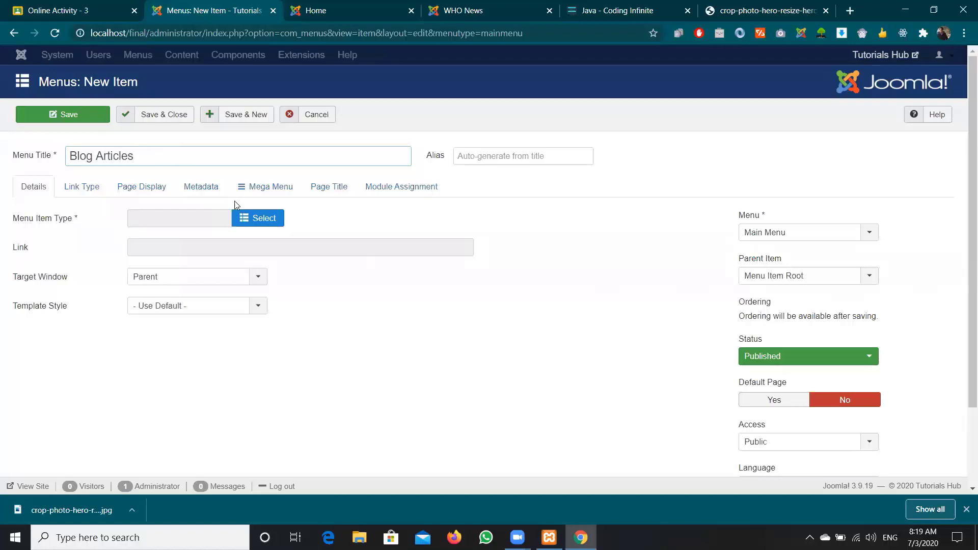
Step: Make the menu item an Articles Category Blog showing the Blog Articles category
{"action": "left_click", "coordinate": [257, 218]}
{"action": "left_click", "coordinate": [125, 119]}
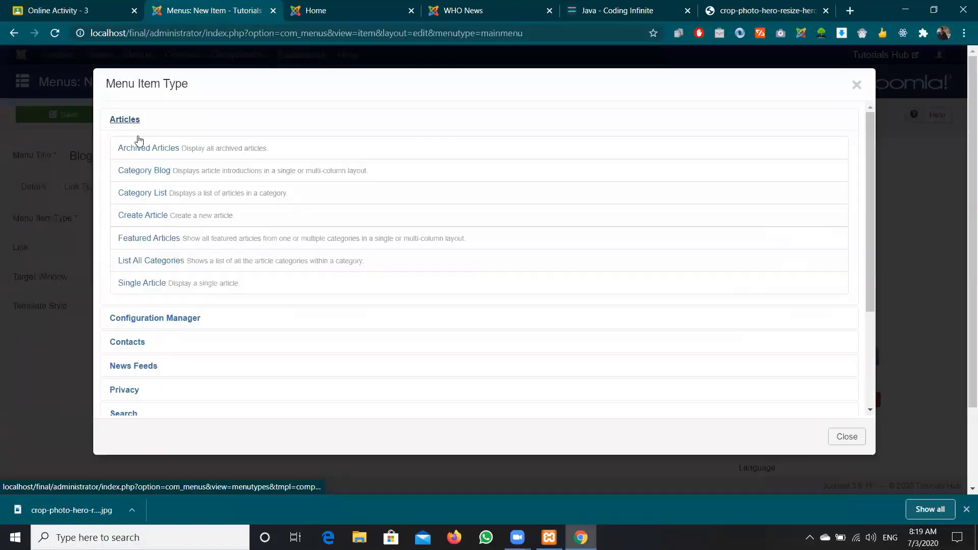
{"action": "left_click", "coordinate": [149, 171]}
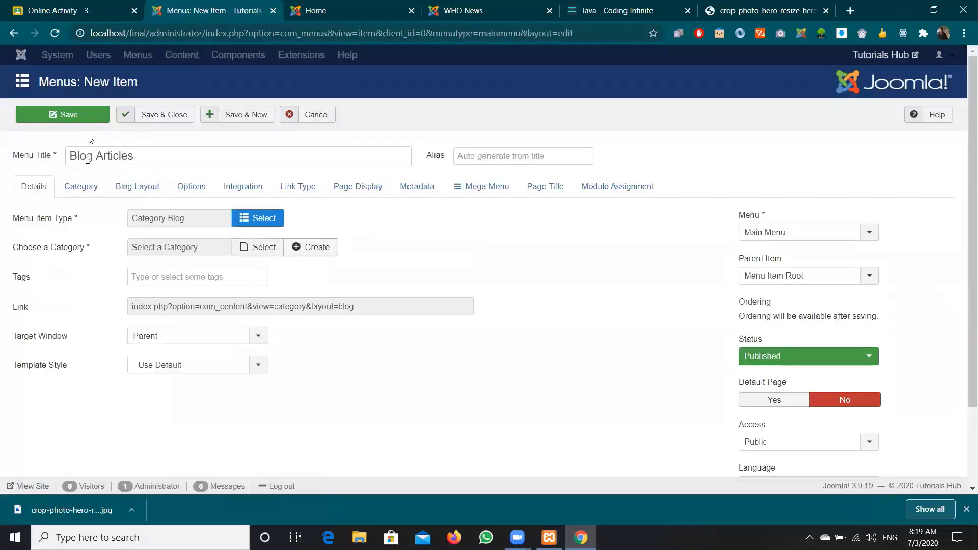
{"action": "scroll", "coordinate": [193, 168], "scroll_direction": "down", "scroll_amount": 2}
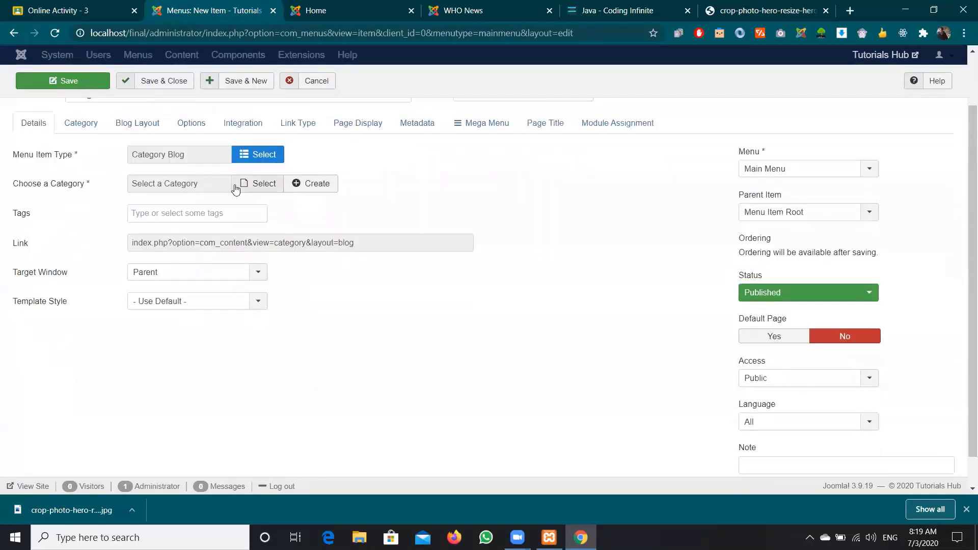
{"action": "left_click", "coordinate": [248, 185]}
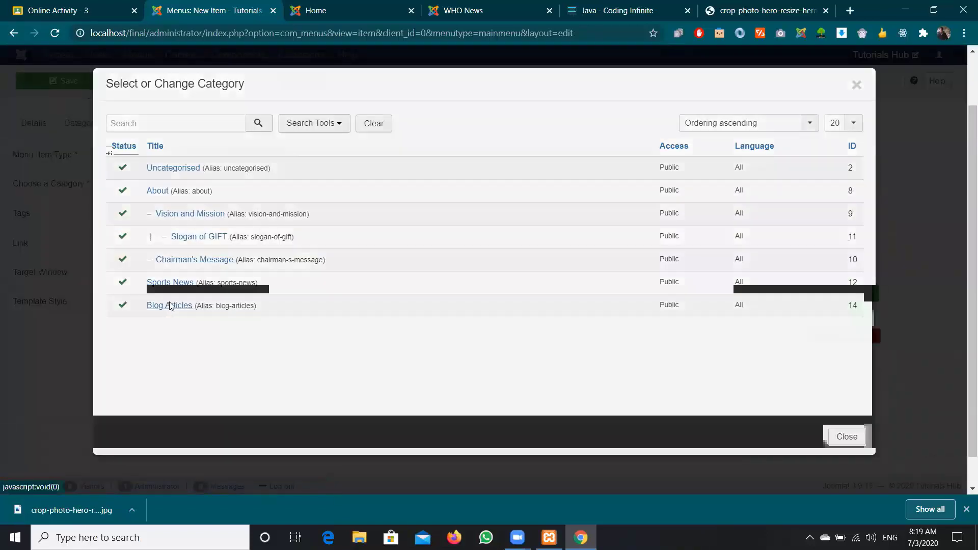
{"action": "left_click", "coordinate": [171, 305]}
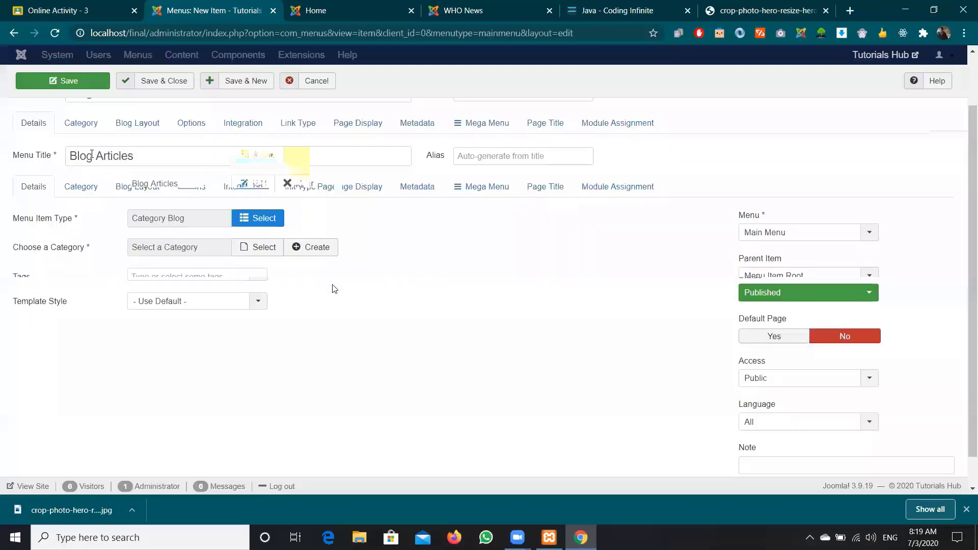
{"action": "scroll", "coordinate": [507, 318], "scroll_direction": "down", "scroll_amount": 1}
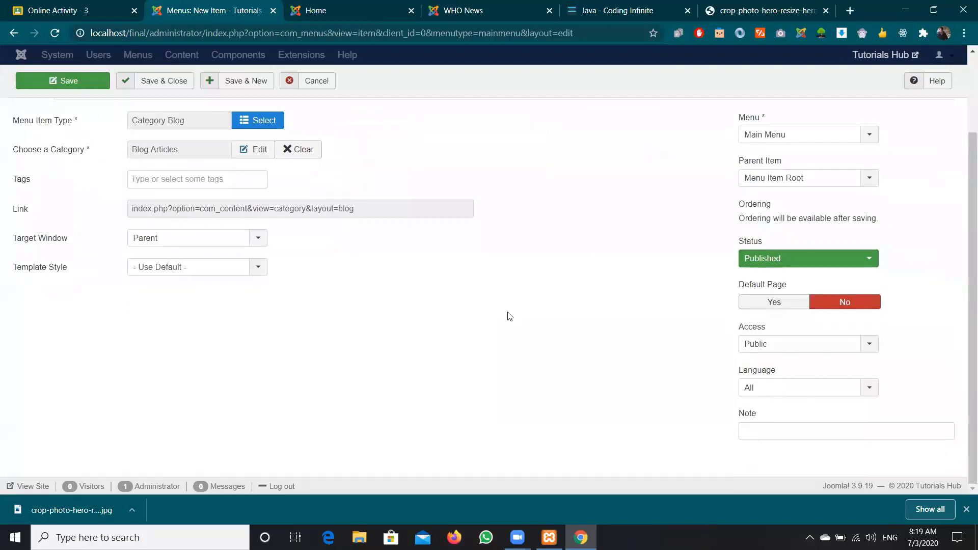
{"action": "scroll", "coordinate": [623, 240], "scroll_direction": "up", "scroll_amount": 2}
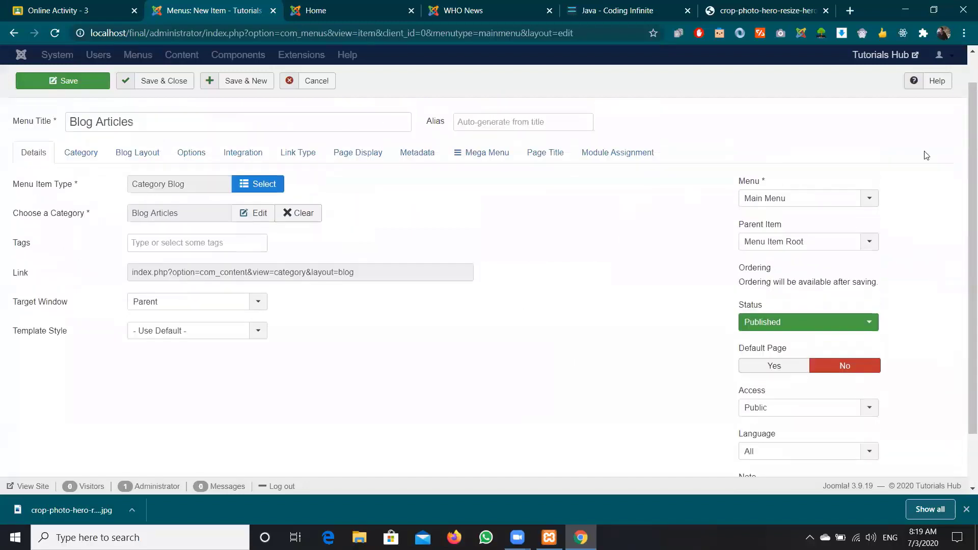
Step: Set the Blog Layout's # Columns to 1
{"action": "left_click", "coordinate": [98, 154]}
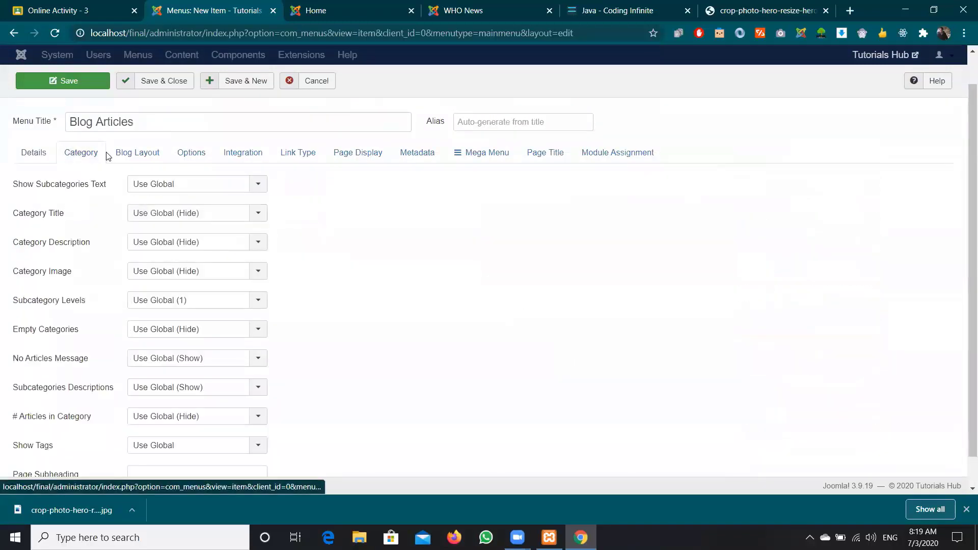
{"action": "scroll", "coordinate": [142, 174], "scroll_direction": "up", "scroll_amount": 1}
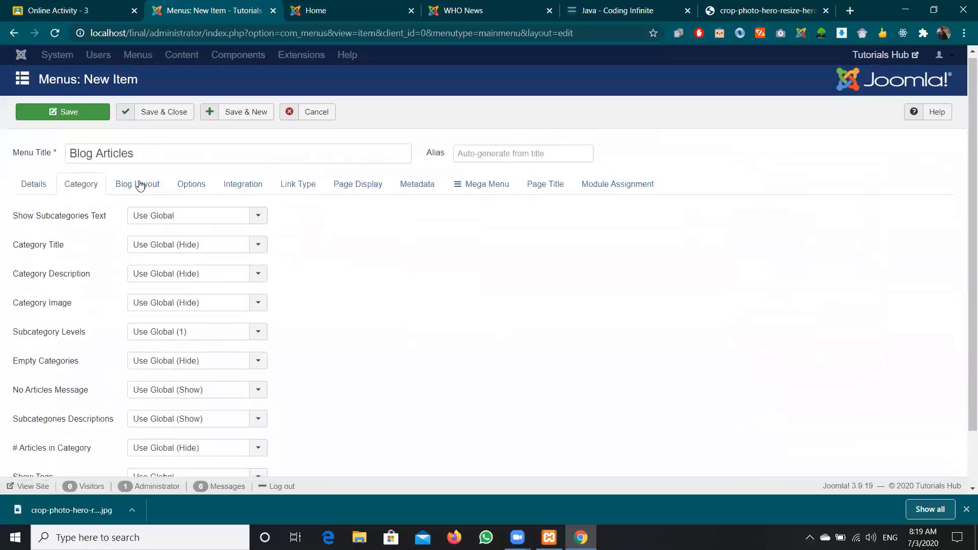
{"action": "left_click", "coordinate": [140, 184]}
{"action": "scroll", "coordinate": [360, 236], "scroll_direction": "down", "scroll_amount": 2}
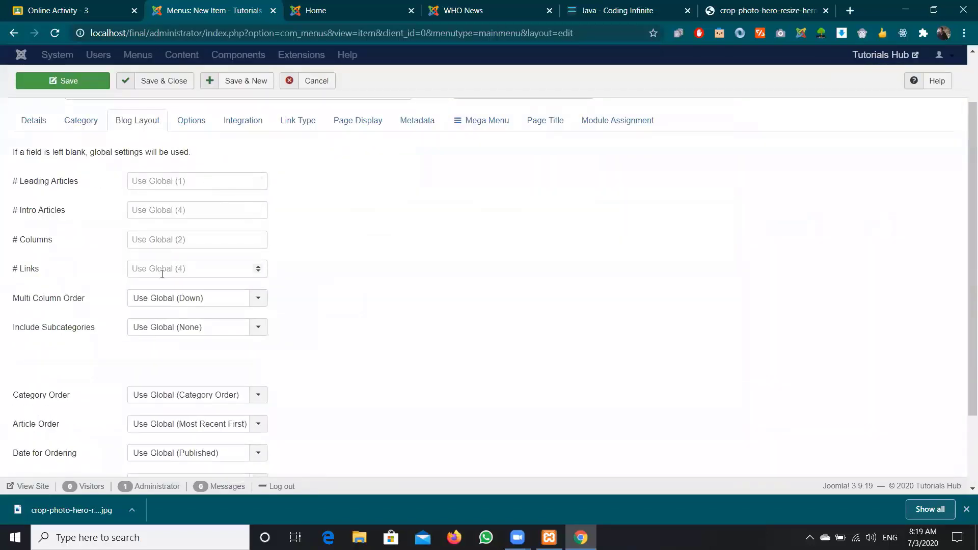
{"action": "left_click", "coordinate": [199, 242]}
{"action": "left_click", "coordinate": [259, 243]}
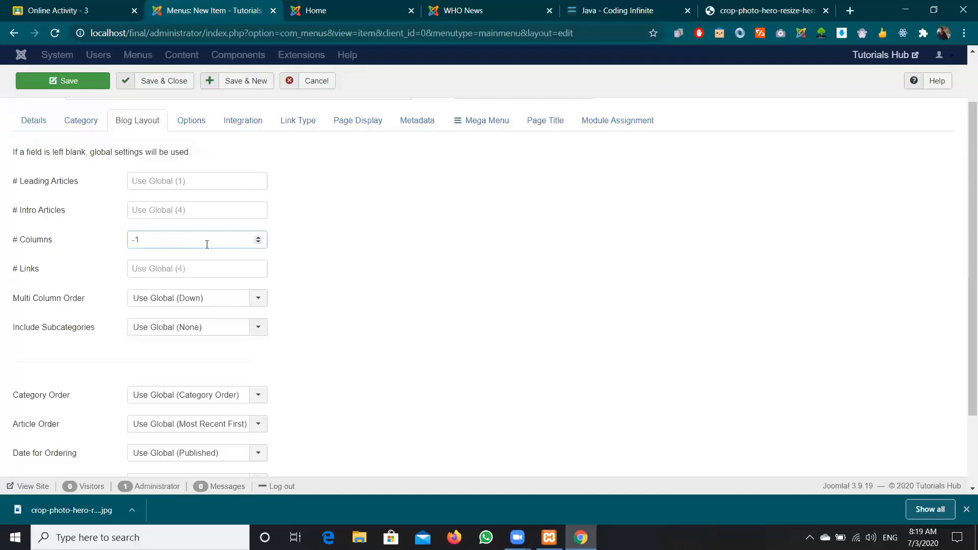
{"action": "key", "text": "BackSpace"}
{"action": "key", "text": "BackSpace"}
{"action": "type", "text": "1"}
{"action": "left_click", "coordinate": [360, 228]}
{"action": "scroll", "coordinate": [343, 218], "scroll_direction": "down", "scroll_amount": 1}
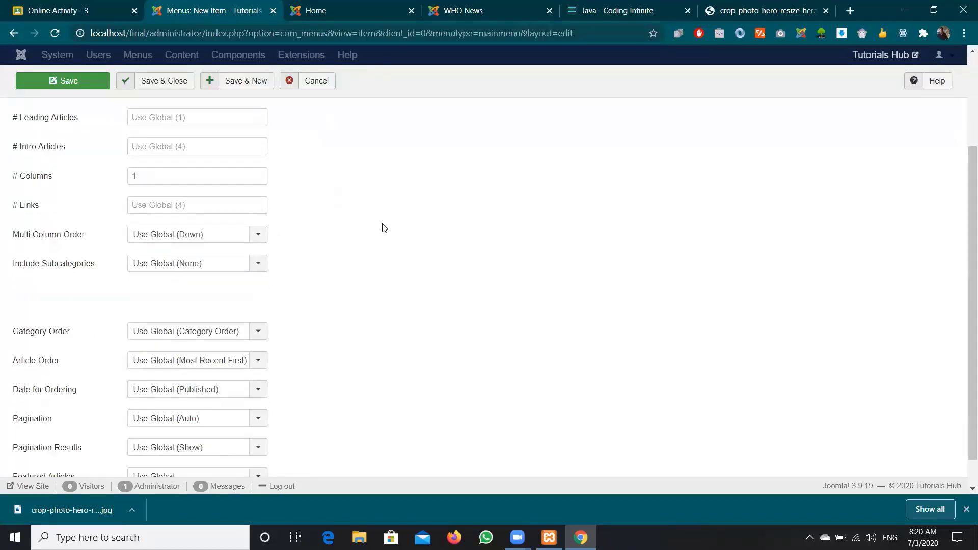
{"action": "scroll", "coordinate": [384, 227], "scroll_direction": "down", "scroll_amount": 1}
{"action": "scroll", "coordinate": [384, 227], "scroll_direction": "up", "scroll_amount": 3}
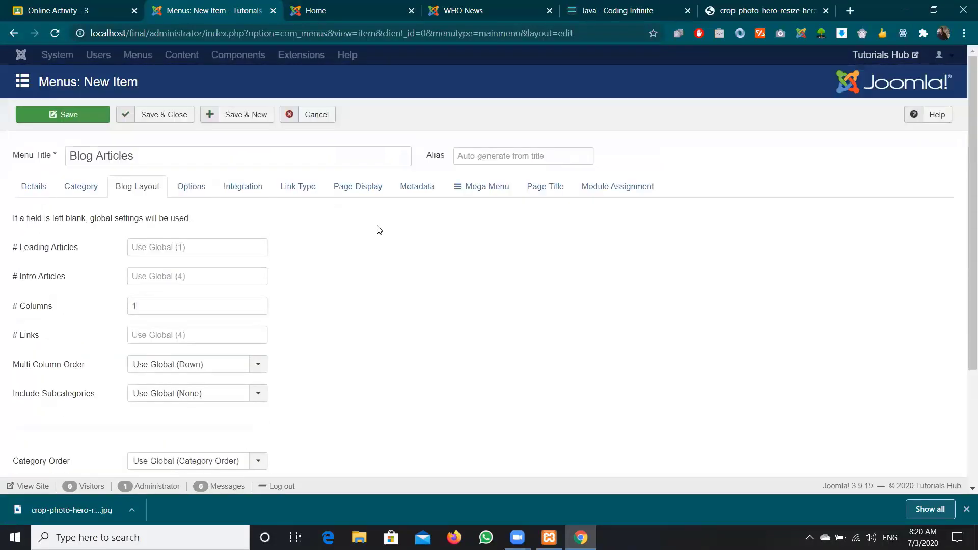
Step: Review the Mega Menu, Metadata, Link Type, Page Display and Page Title settings
{"action": "left_click", "coordinate": [465, 188]}
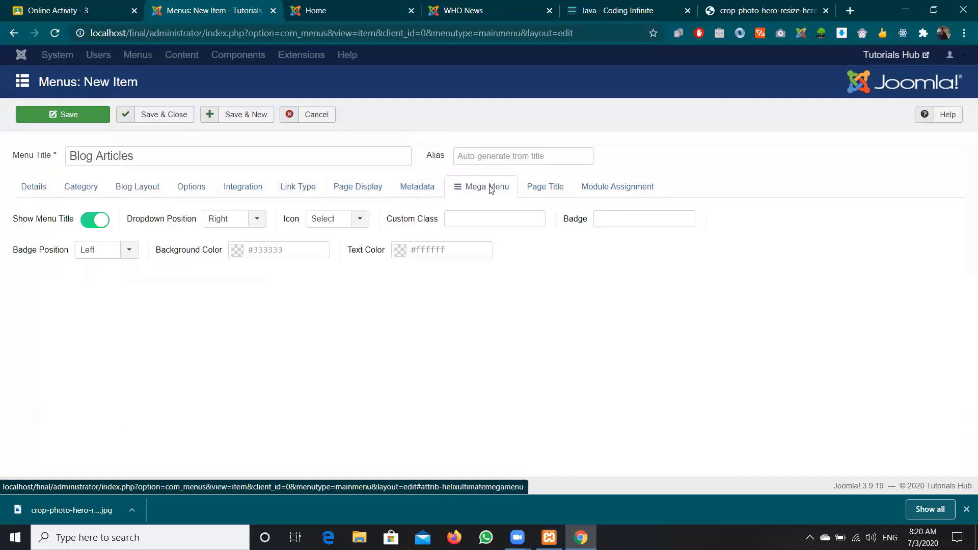
{"action": "left_click", "coordinate": [426, 189]}
{"action": "left_click", "coordinate": [307, 189]}
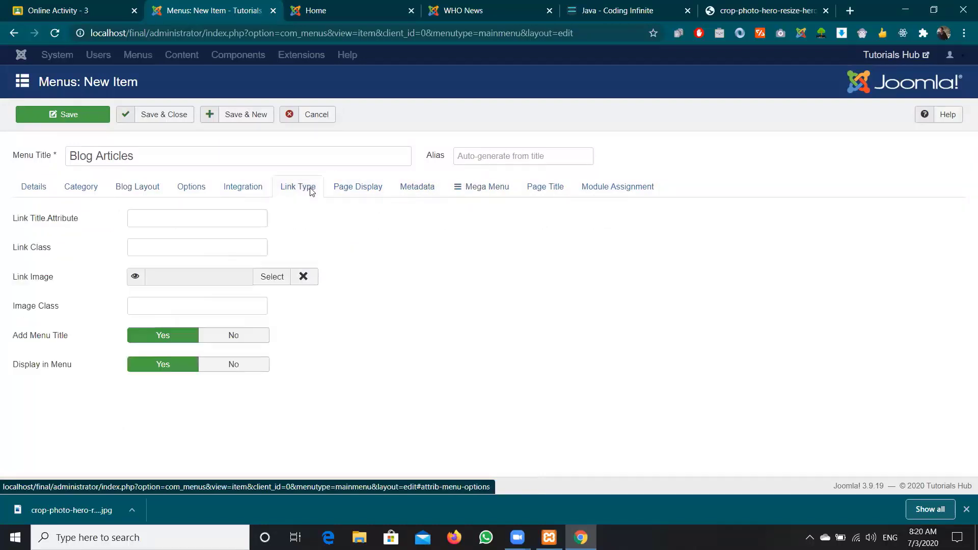
{"action": "left_click", "coordinate": [376, 189]}
{"action": "left_click", "coordinate": [482, 187]}
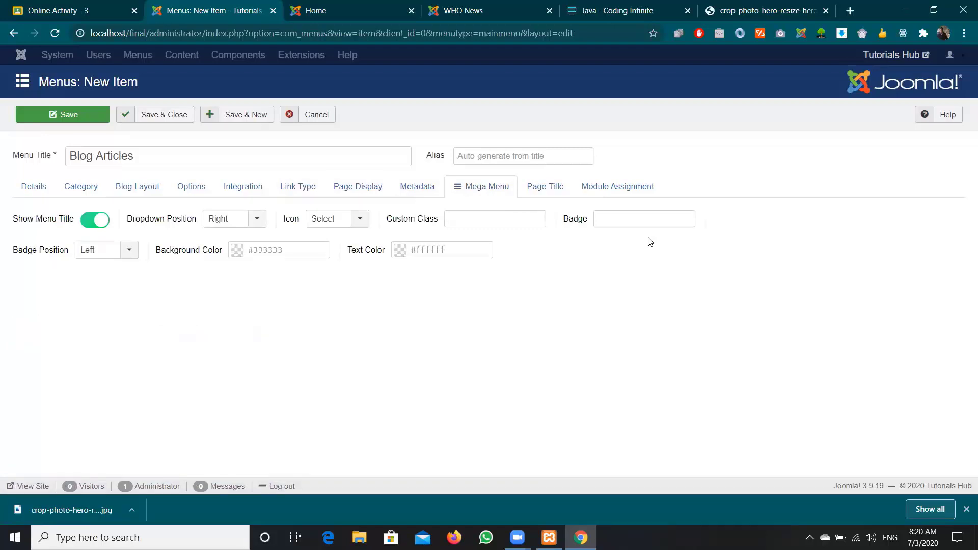
{"action": "left_click", "coordinate": [546, 188]}
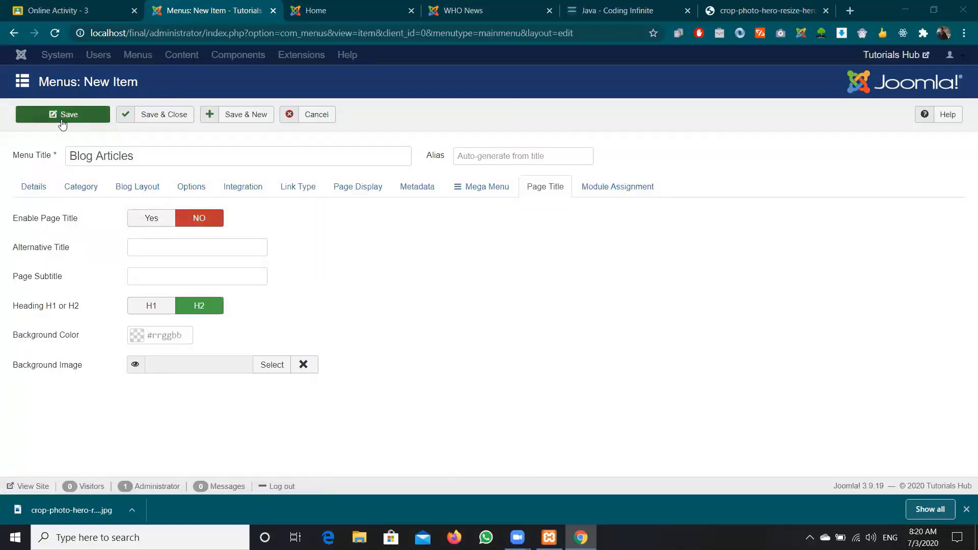
Step: Save and close the Blog Articles menu item and reload the site front end
{"action": "left_click", "coordinate": [149, 115]}
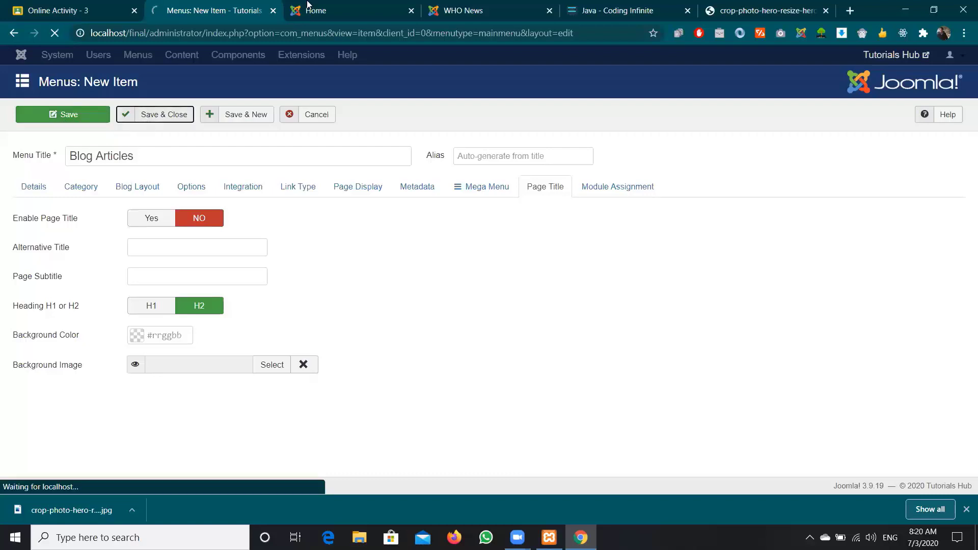
{"action": "left_click", "coordinate": [393, 6]}
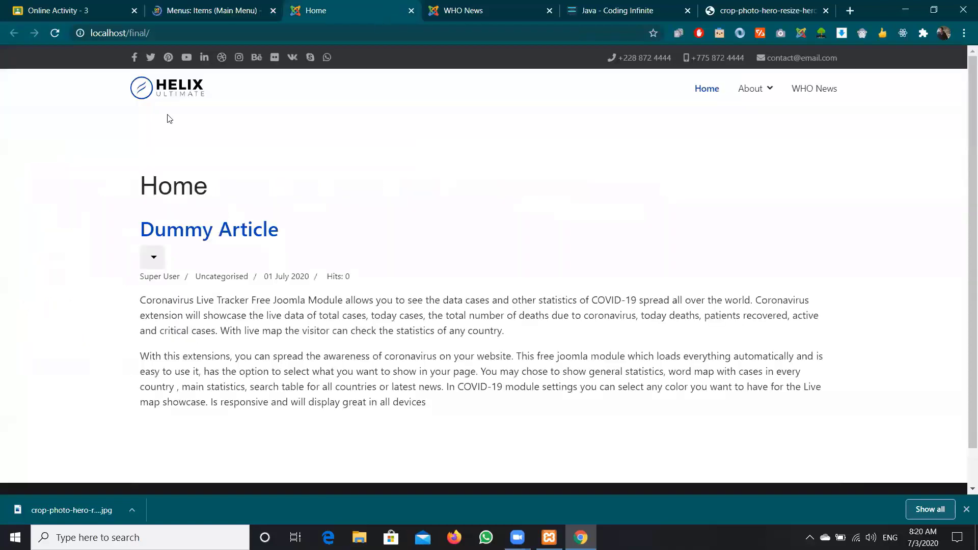
{"action": "left_click", "coordinate": [55, 33]}
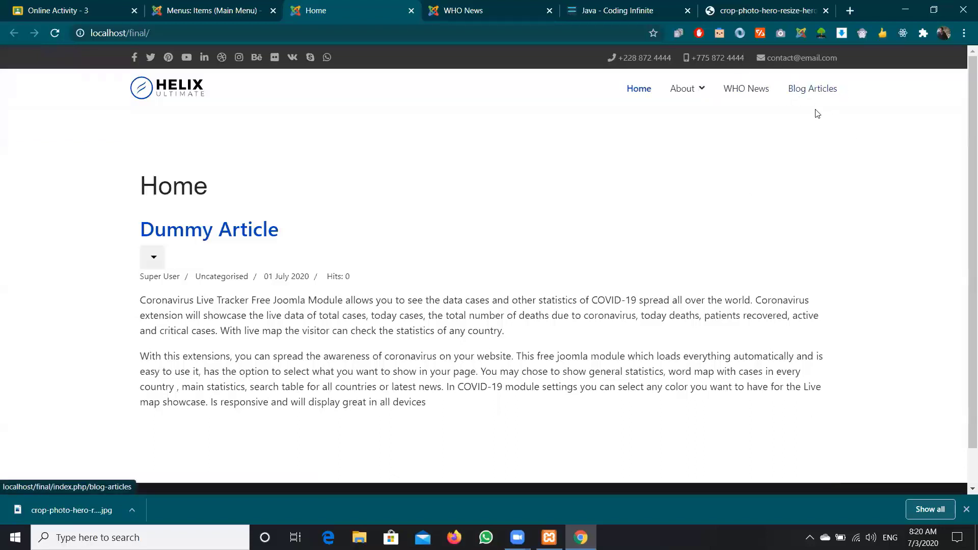
Step: Check the new Blog Articles page showing the UCrop article, then return to the admin
{"action": "left_click", "coordinate": [818, 90]}
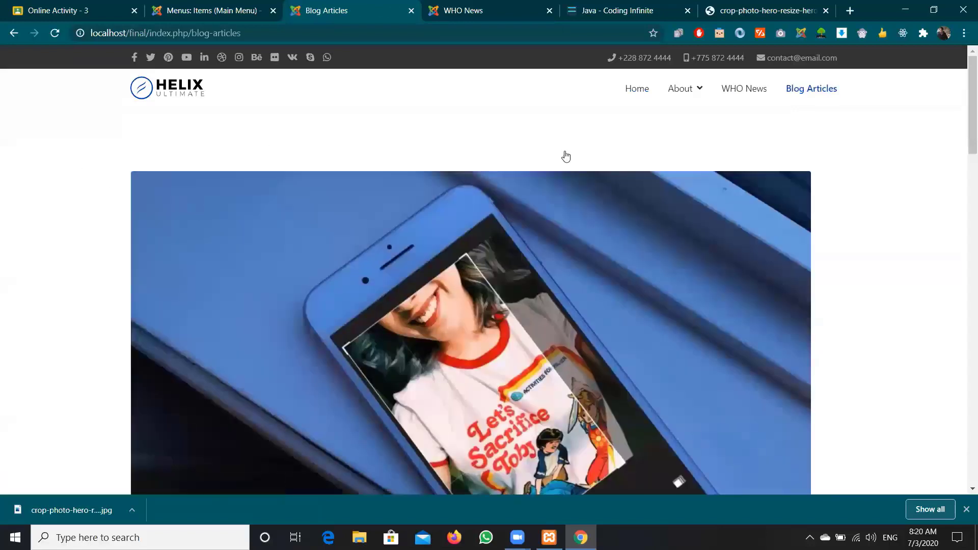
{"action": "scroll", "coordinate": [566, 155], "scroll_direction": "down", "scroll_amount": 4}
{"action": "scroll", "coordinate": [566, 154], "scroll_direction": "down", "scroll_amount": 20}
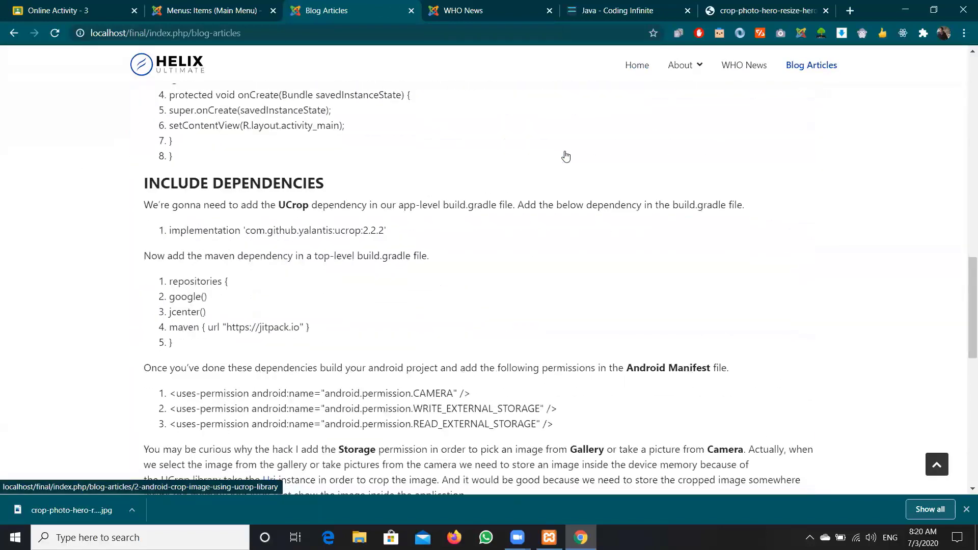
{"action": "scroll", "coordinate": [565, 155], "scroll_direction": "up", "scroll_amount": 20}
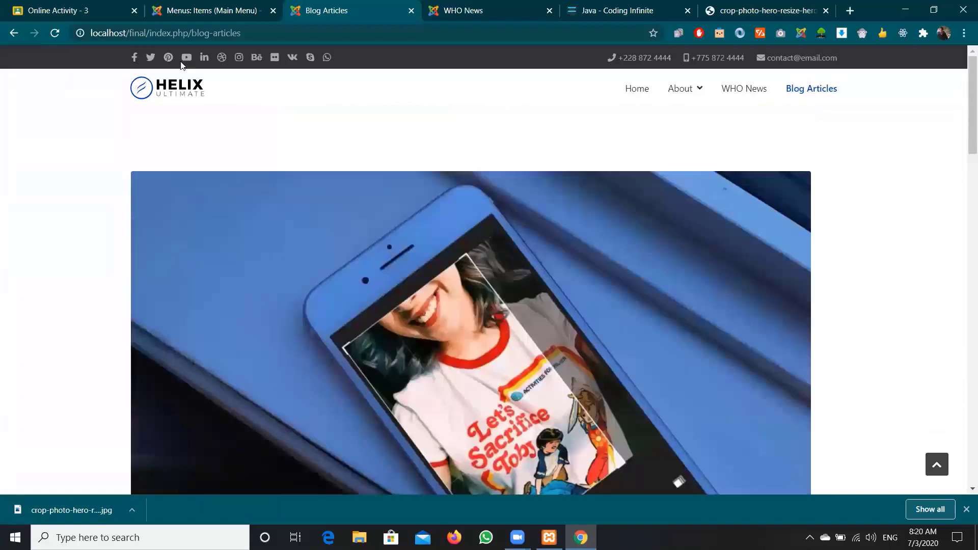
{"action": "left_click", "coordinate": [209, 11]}
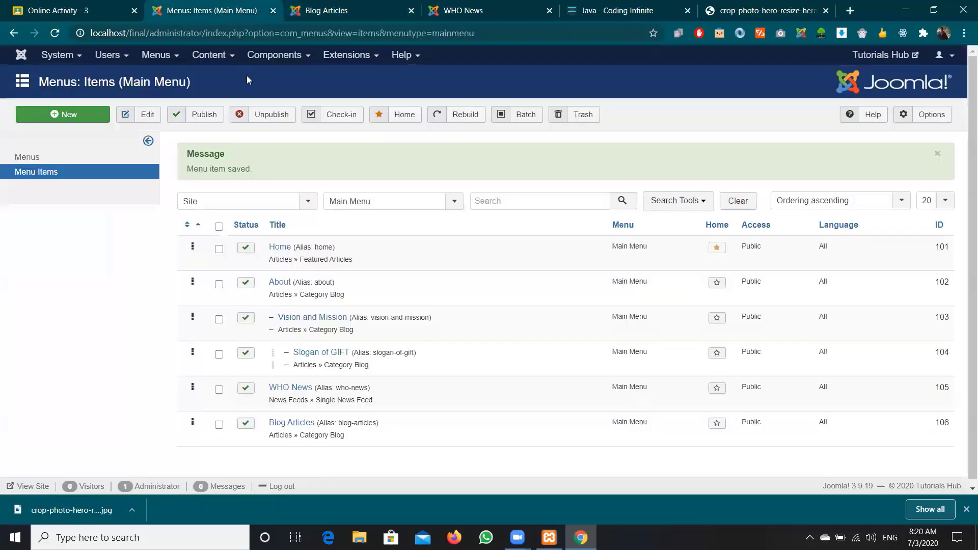
Step: Open the UCrop article's editor in a separate tab, leaving a blank new article form
{"action": "left_click", "coordinate": [219, 56]}
{"action": "left_click", "coordinate": [217, 75]}
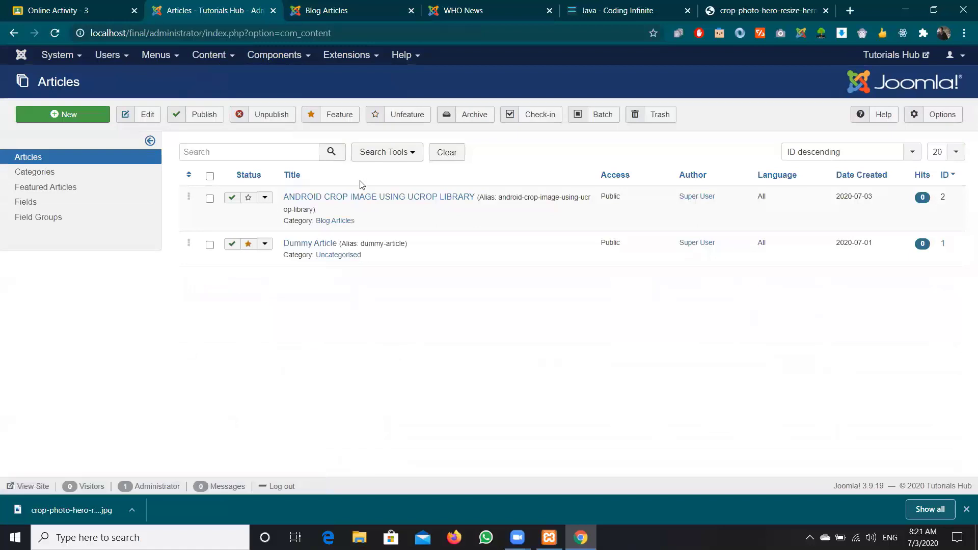
{"action": "middle_click", "coordinate": [367, 196]}
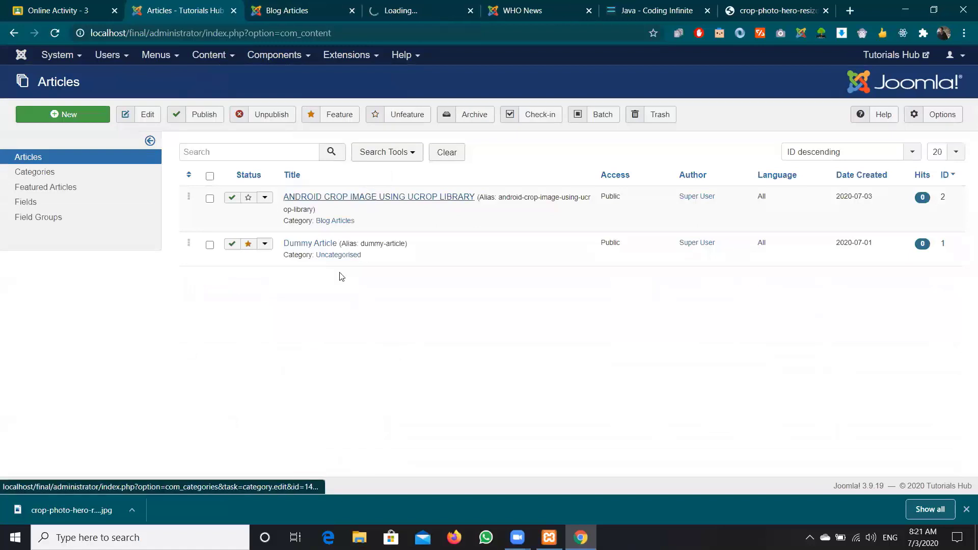
{"action": "left_click", "coordinate": [46, 108]}
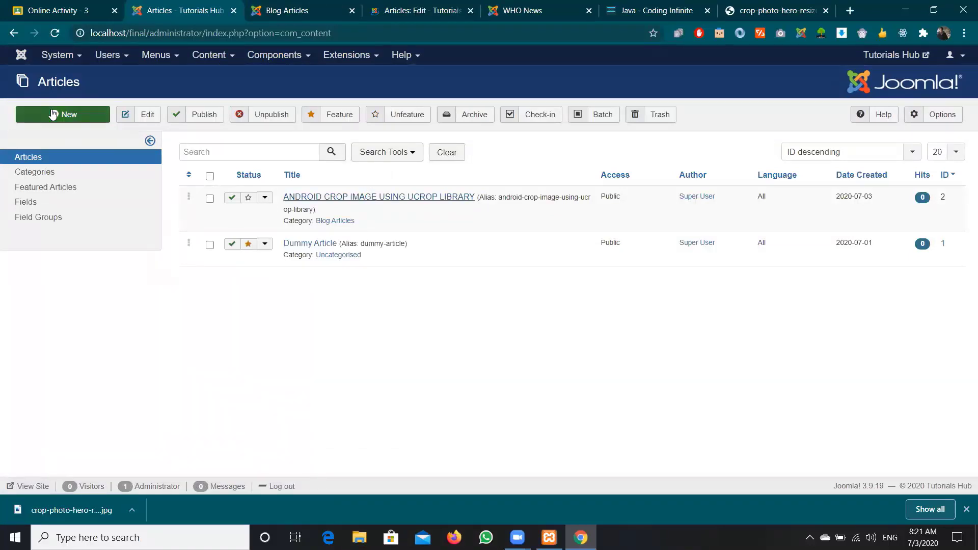
{"action": "left_click", "coordinate": [407, 6]}
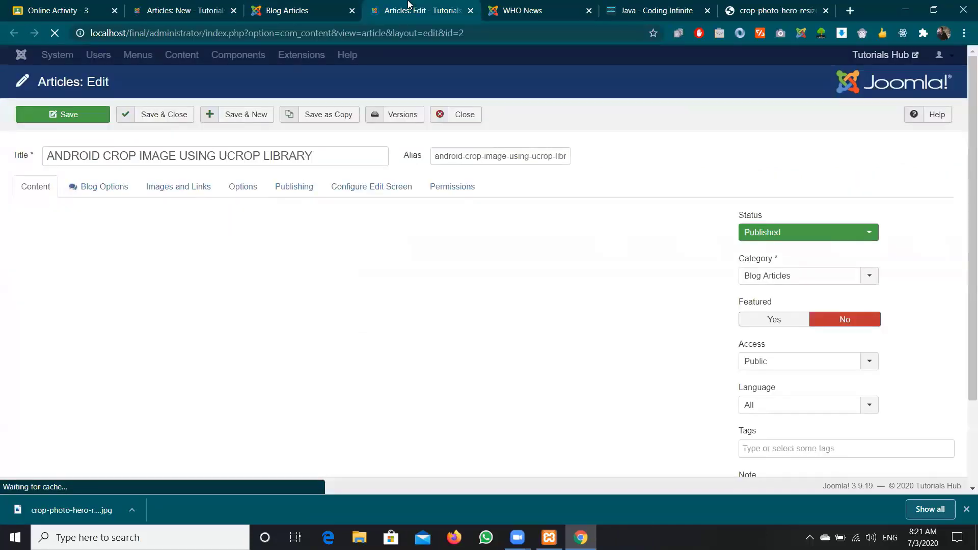
Step: Insert a Read More break after the intro paragraphs and save the article
{"action": "scroll", "coordinate": [126, 244], "scroll_direction": "down", "scroll_amount": 3}
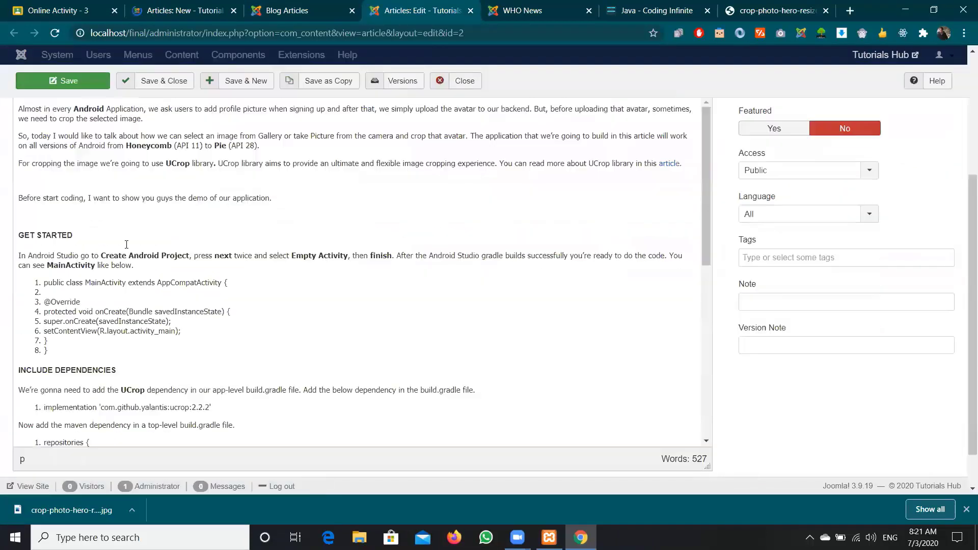
{"action": "left_click", "coordinate": [151, 176]}
{"action": "scroll", "coordinate": [179, 193], "scroll_direction": "up", "scroll_amount": 2}
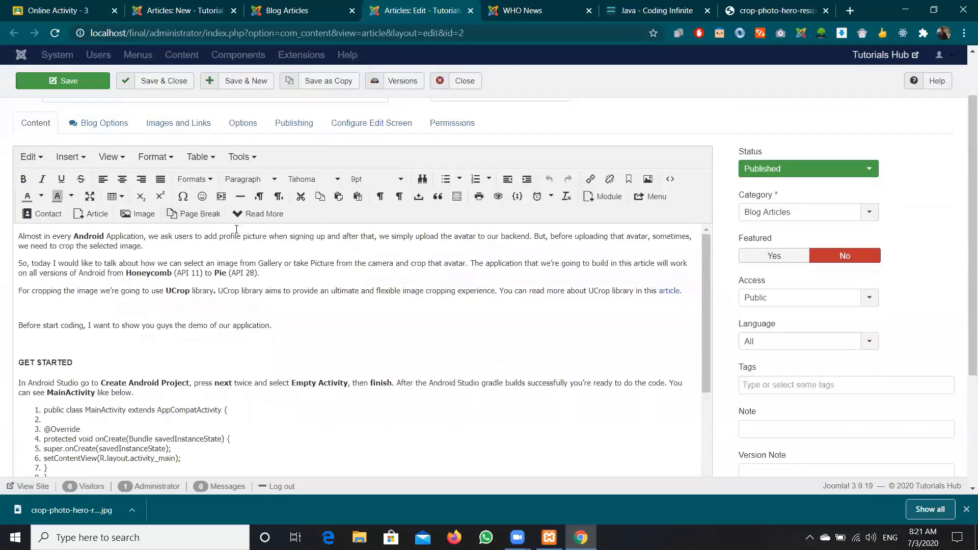
{"action": "left_click", "coordinate": [250, 213]}
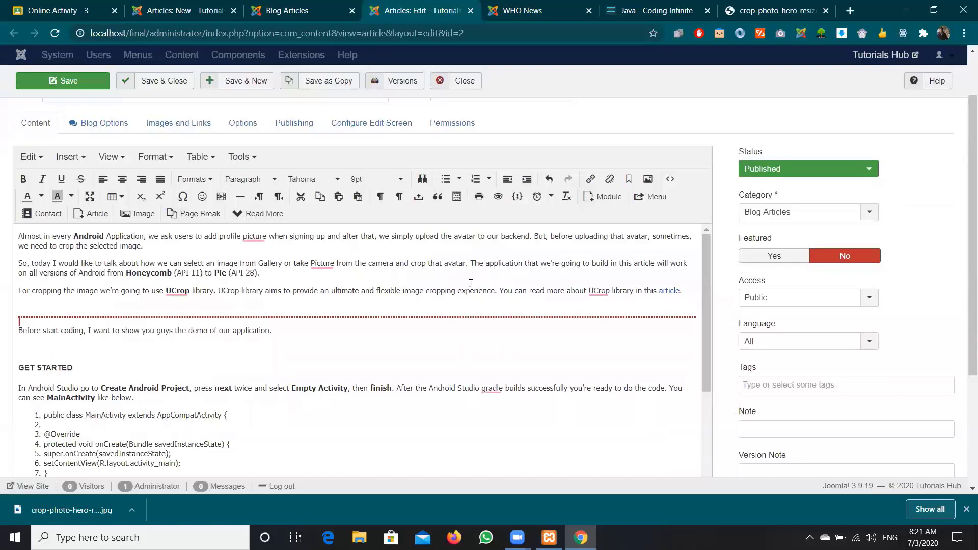
{"action": "scroll", "coordinate": [718, 206], "scroll_direction": "up", "scroll_amount": 1}
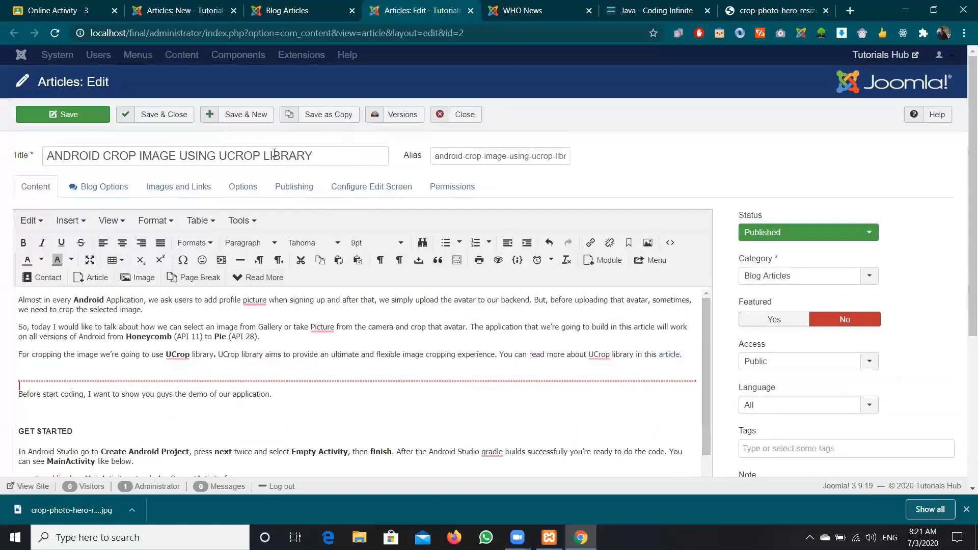
{"action": "left_click", "coordinate": [166, 114]}
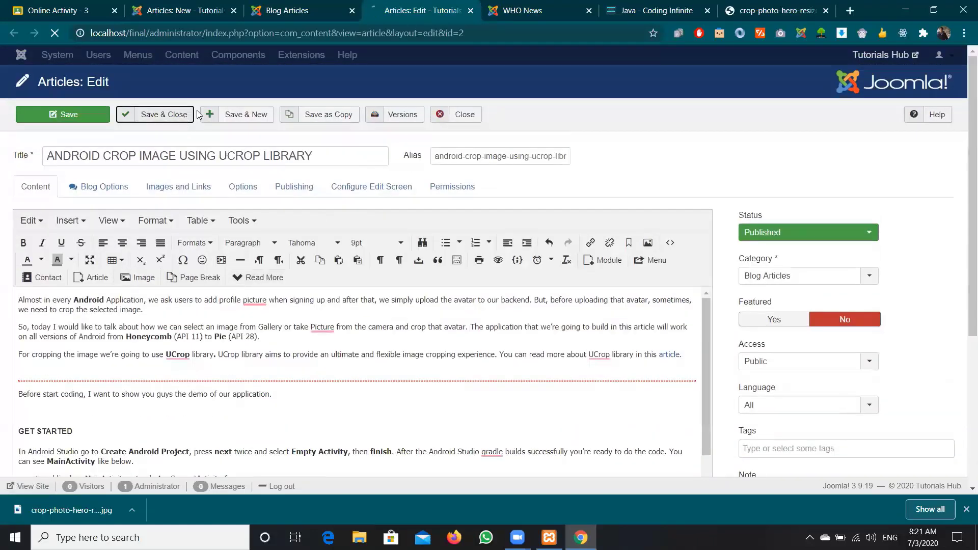
{"action": "left_click", "coordinate": [301, 5]}
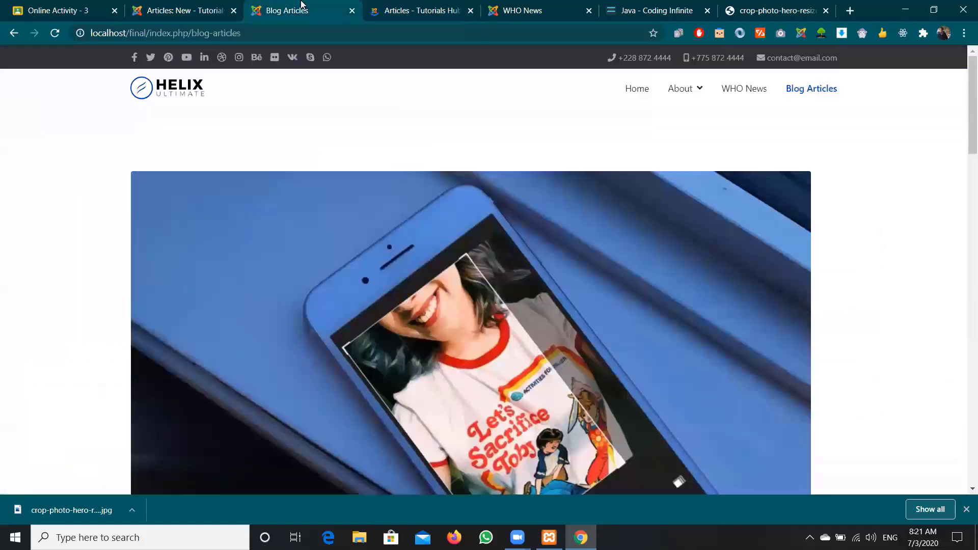
Step: Reload Blog Articles and confirm only the UCrop intro with a Read more link appears
{"action": "left_click", "coordinate": [56, 32]}
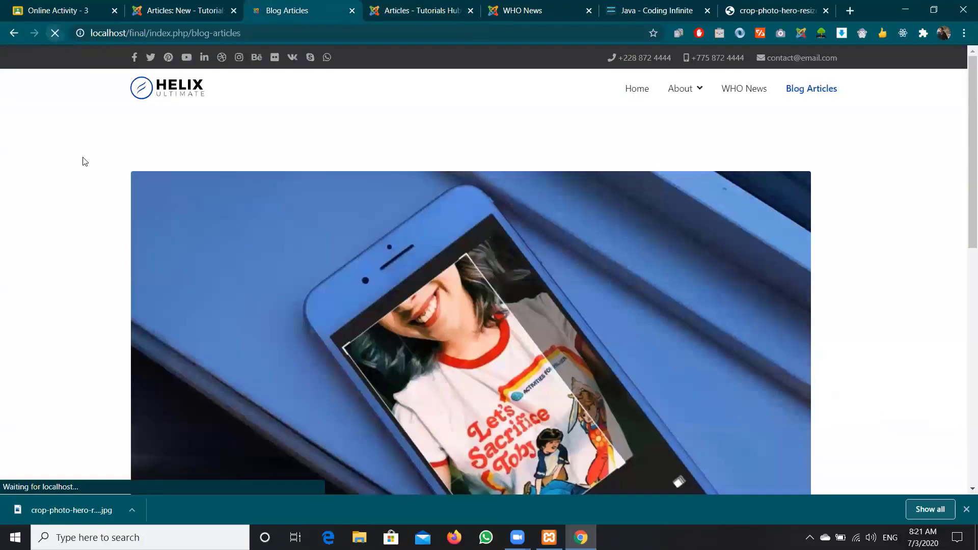
{"action": "scroll", "coordinate": [86, 174], "scroll_direction": "down", "scroll_amount": 10}
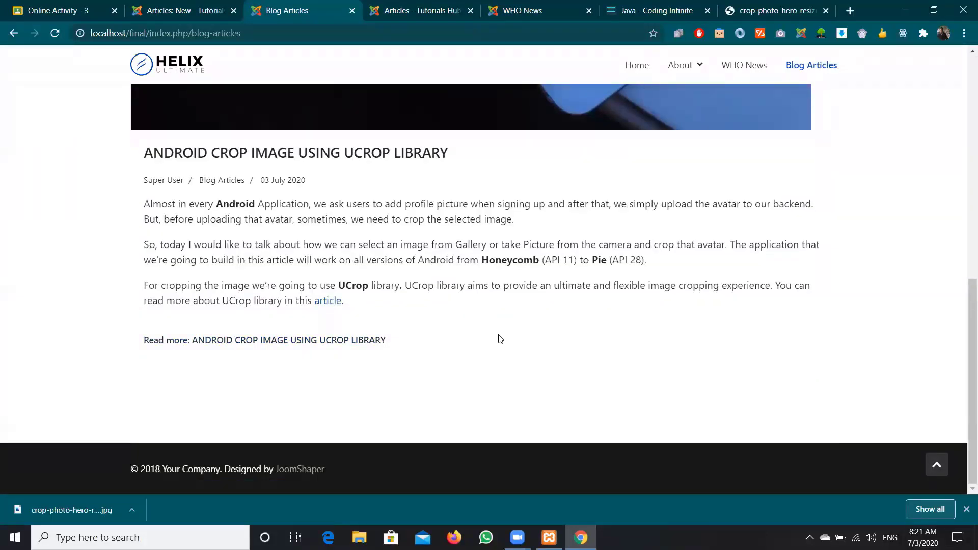
{"action": "scroll", "coordinate": [501, 339], "scroll_direction": "up", "scroll_amount": 10}
{"action": "scroll", "coordinate": [162, 260], "scroll_direction": "down", "scroll_amount": 4}
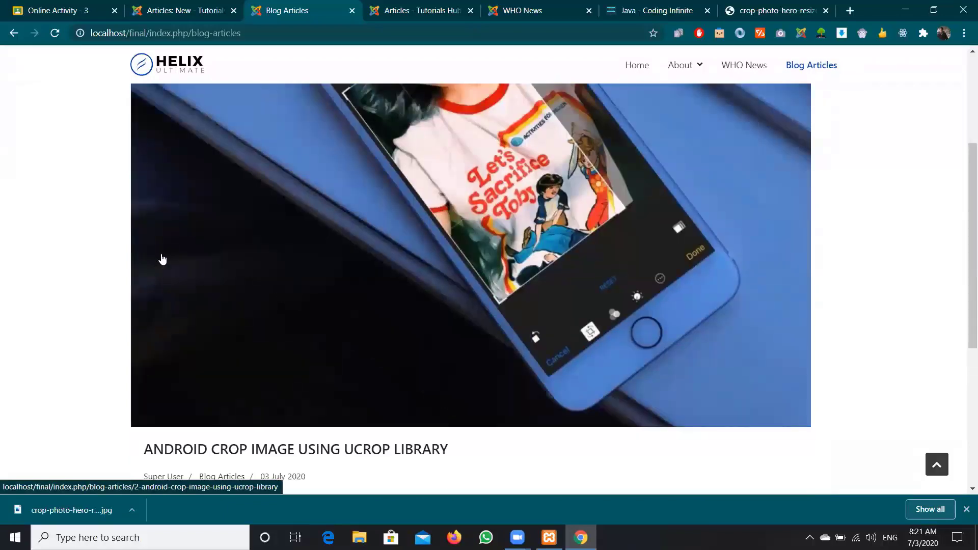
{"action": "scroll", "coordinate": [587, 145], "scroll_direction": "down", "scroll_amount": 3}
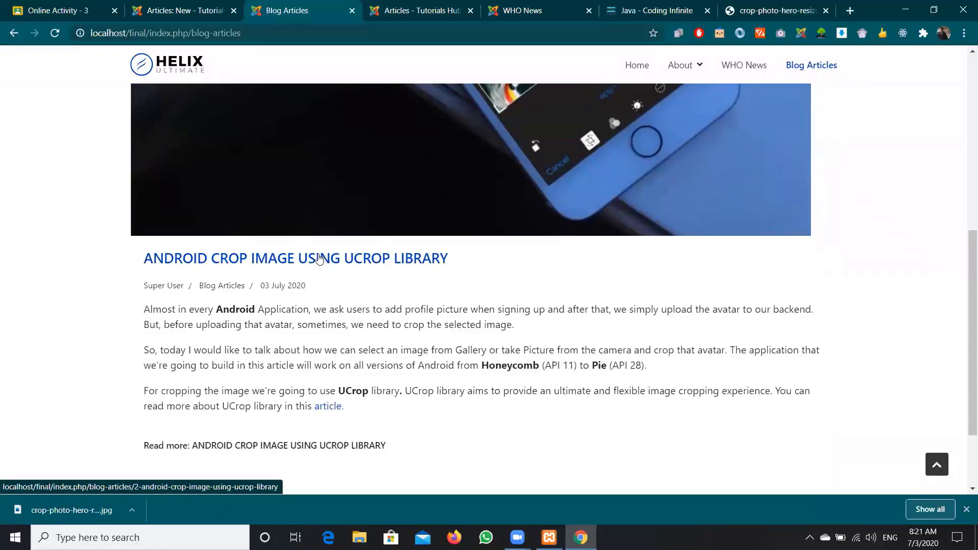
Step: Check the full UCrop article page, then return to the blank new-article form
{"action": "left_click", "coordinate": [320, 259]}
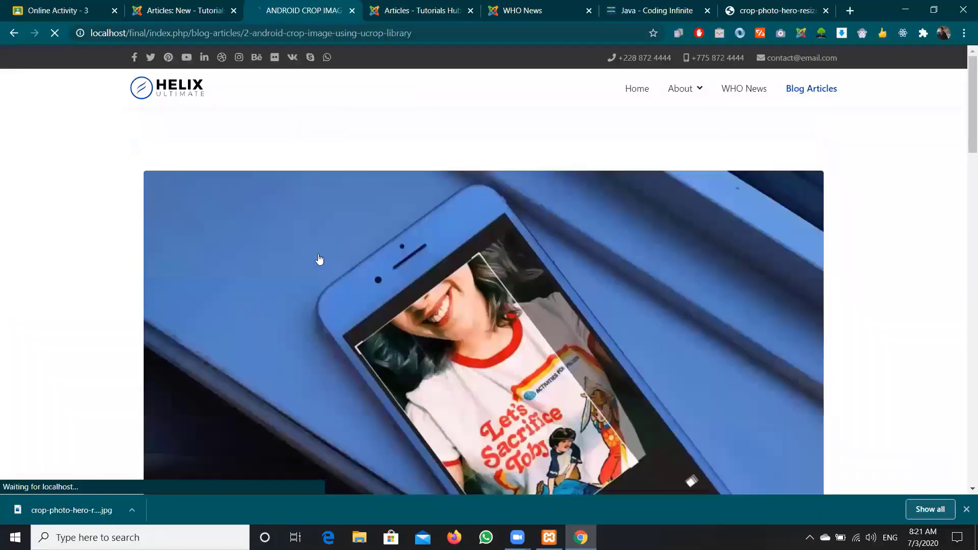
{"action": "scroll", "coordinate": [399, 248], "scroll_direction": "down", "scroll_amount": 7}
{"action": "scroll", "coordinate": [400, 248], "scroll_direction": "down", "scroll_amount": 16}
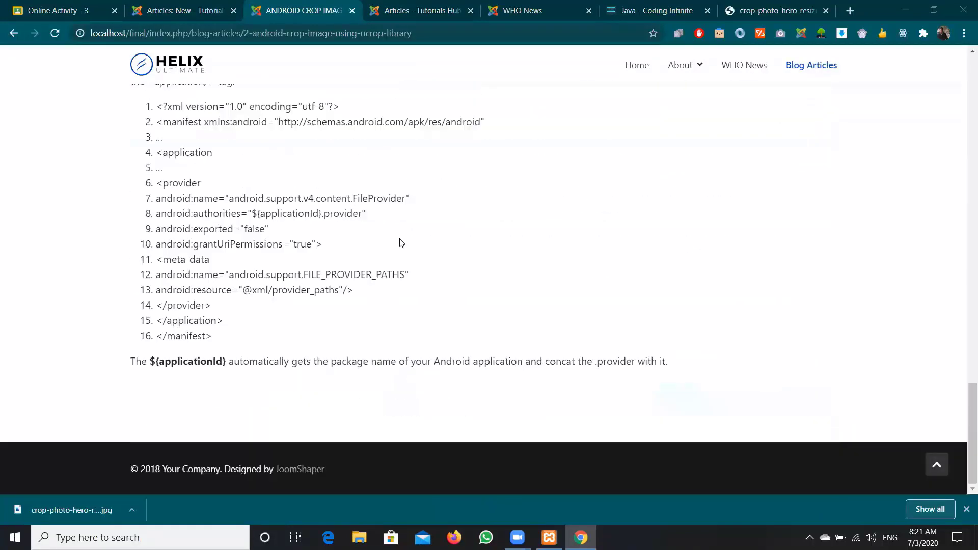
{"action": "scroll", "coordinate": [400, 239], "scroll_direction": "up", "scroll_amount": 17}
{"action": "scroll", "coordinate": [400, 238], "scroll_direction": "up", "scroll_amount": 6}
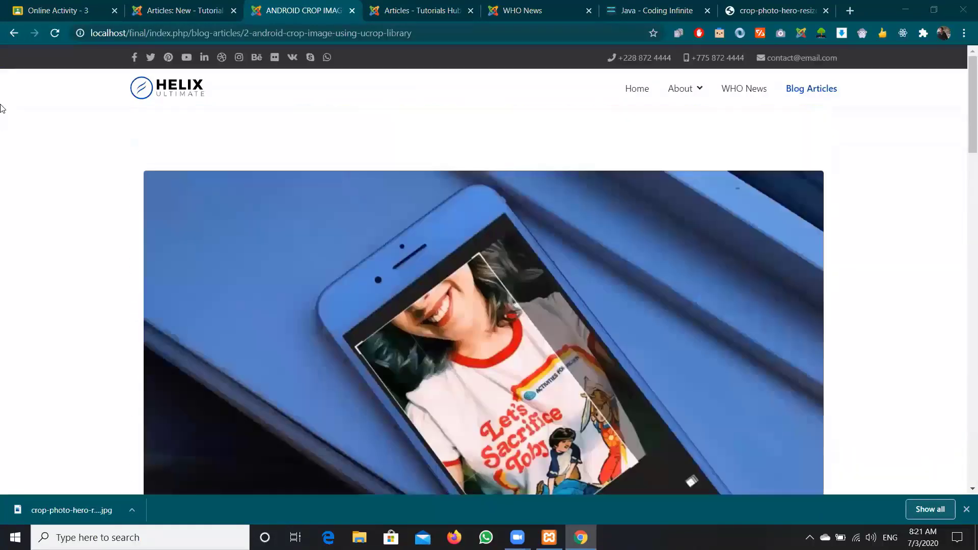
{"action": "key", "text": "alt+Left"}
{"action": "key", "text": "ctrl+Page_Up"}
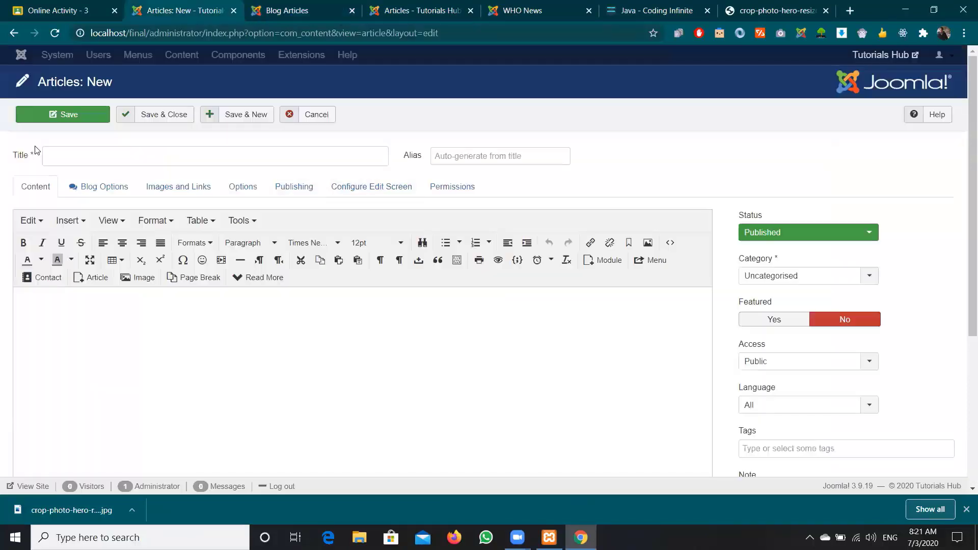
Step: Copy the Coding Infinite Multi-Threading post's title into the Joomla article's Title field
{"action": "left_click", "coordinate": [655, 11]}
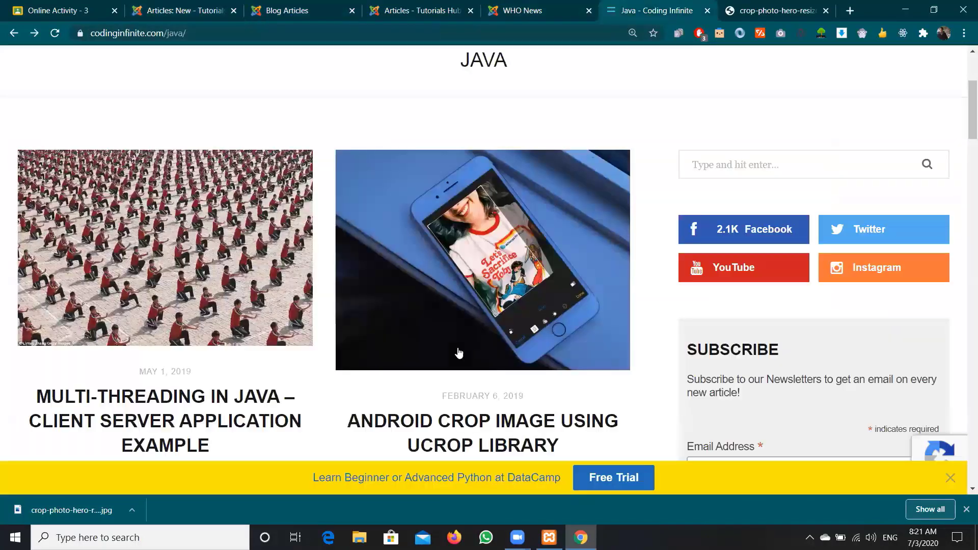
{"action": "scroll", "coordinate": [285, 286], "scroll_direction": "down", "scroll_amount": 4}
{"action": "scroll", "coordinate": [301, 290], "scroll_direction": "down", "scroll_amount": 5}
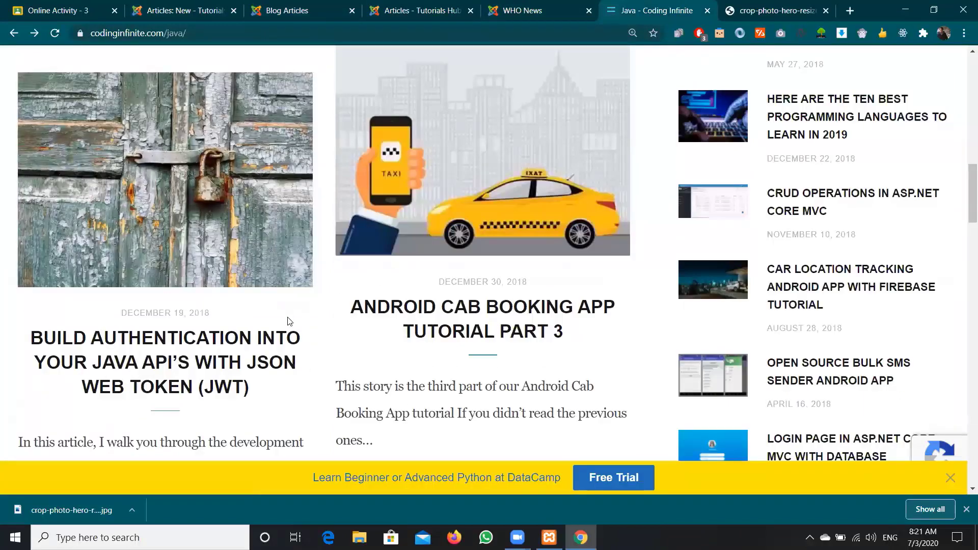
{"action": "scroll", "coordinate": [288, 308], "scroll_direction": "up", "scroll_amount": 5}
{"action": "left_click", "coordinate": [148, 146]}
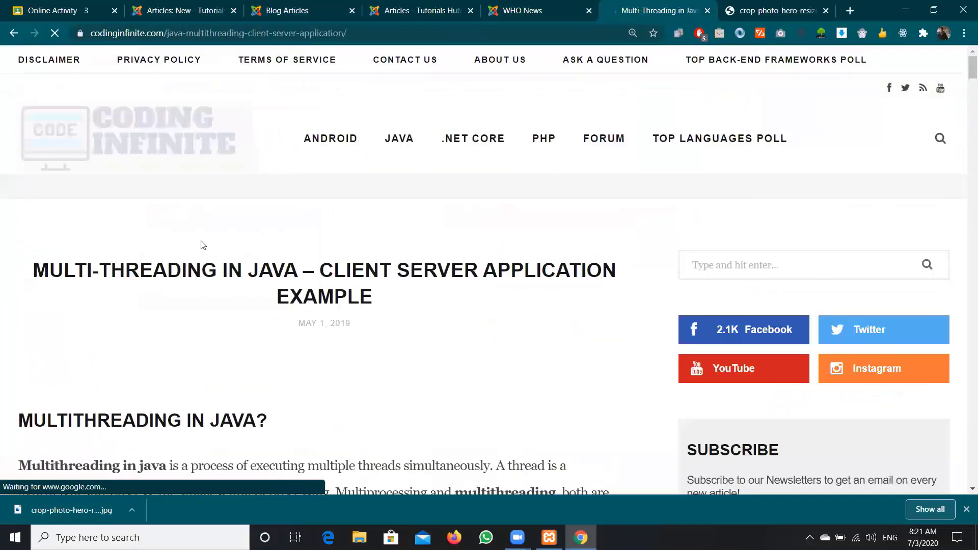
{"action": "left_click_drag", "start_coordinate": [37, 205], "coordinate": [395, 231]}
{"action": "key", "text": "ctrl+c"}
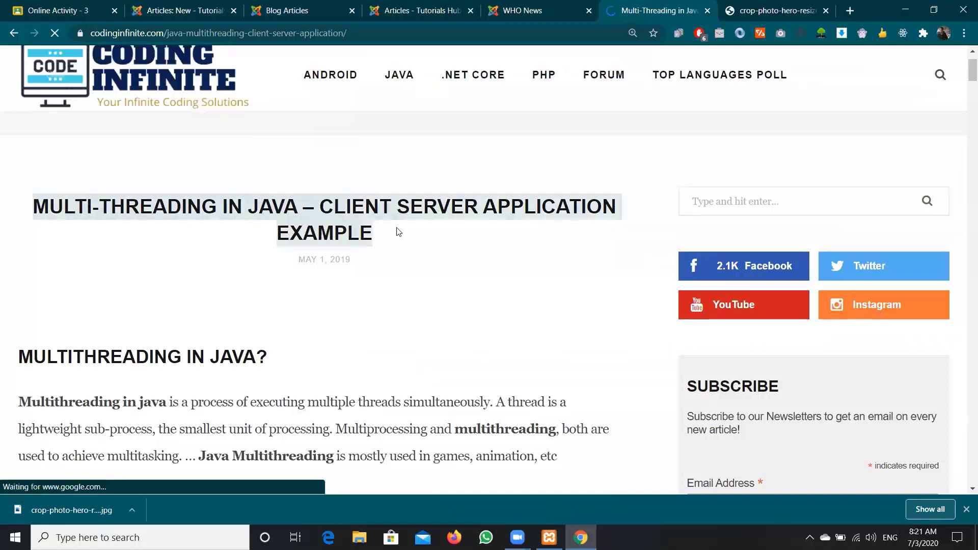
{"action": "left_click", "coordinate": [165, 5]}
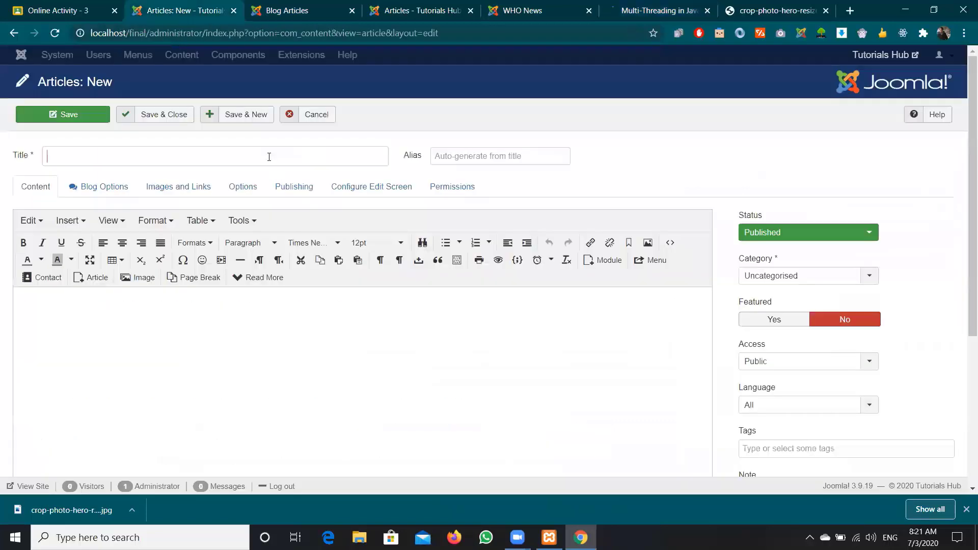
{"action": "key", "text": "ctrl+v"}
Step: Select the Multi-Threading post's body text on Coding Infinite for copying
{"action": "left_click", "coordinate": [647, 11]}
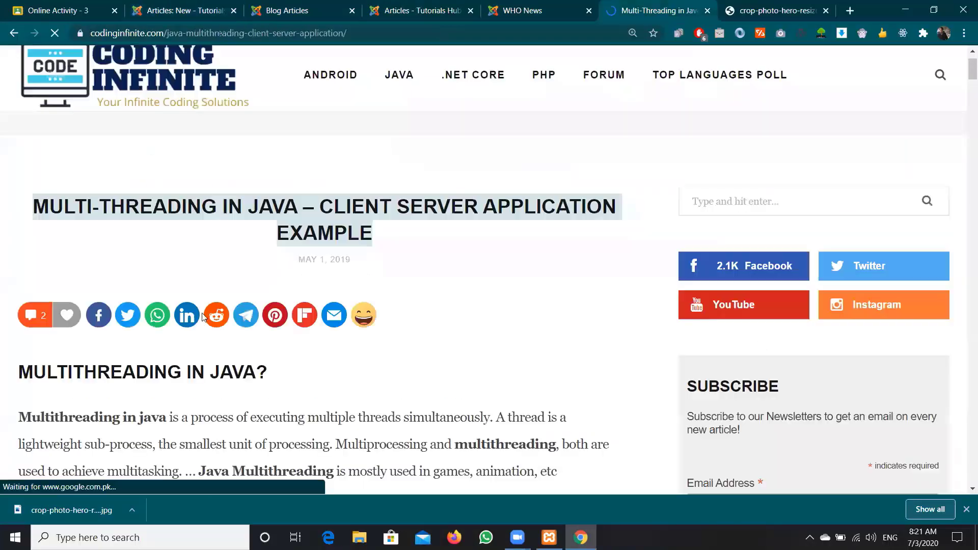
{"action": "scroll", "coordinate": [203, 317], "scroll_direction": "down", "scroll_amount": 5}
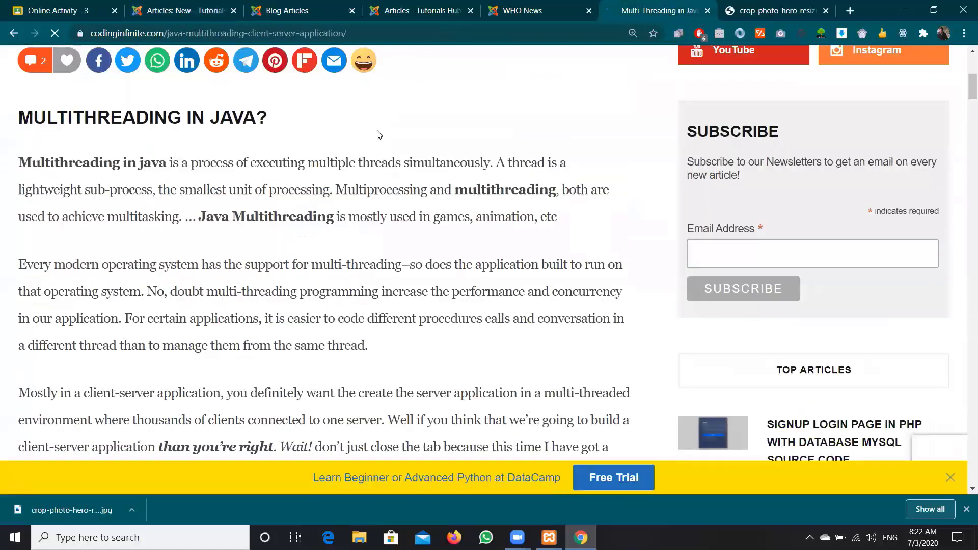
{"action": "left_click_drag", "start_coordinate": [19, 117], "coordinate": [284, 298]}
{"action": "scroll", "coordinate": [384, 236], "scroll_direction": "down", "scroll_amount": 9}
{"action": "scroll", "coordinate": [383, 231], "scroll_direction": "up", "scroll_amount": 6}
{"action": "left_click", "coordinate": [128, 6]}
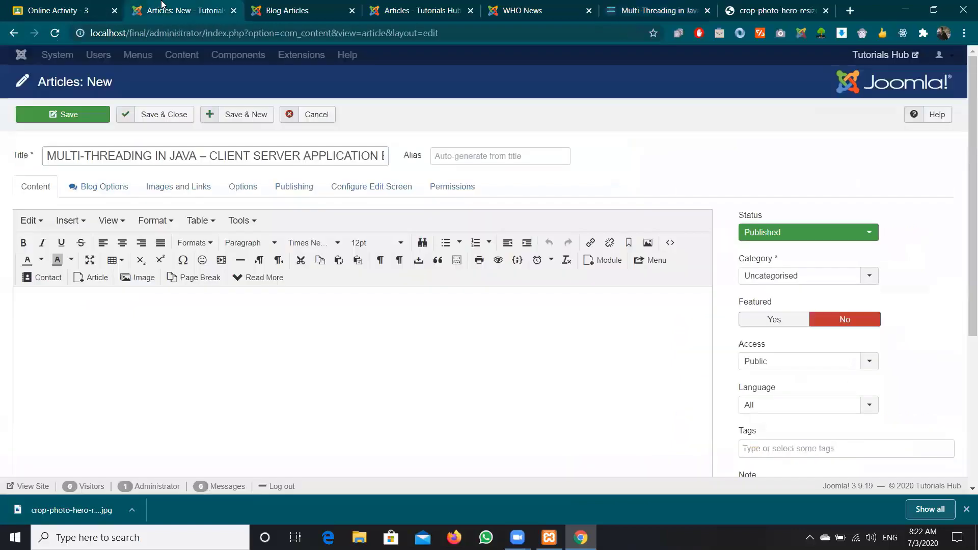
Step: Paste the Multithreading text into the article body and insert a Read More break after the intro
{"action": "left_click", "coordinate": [30, 299]}
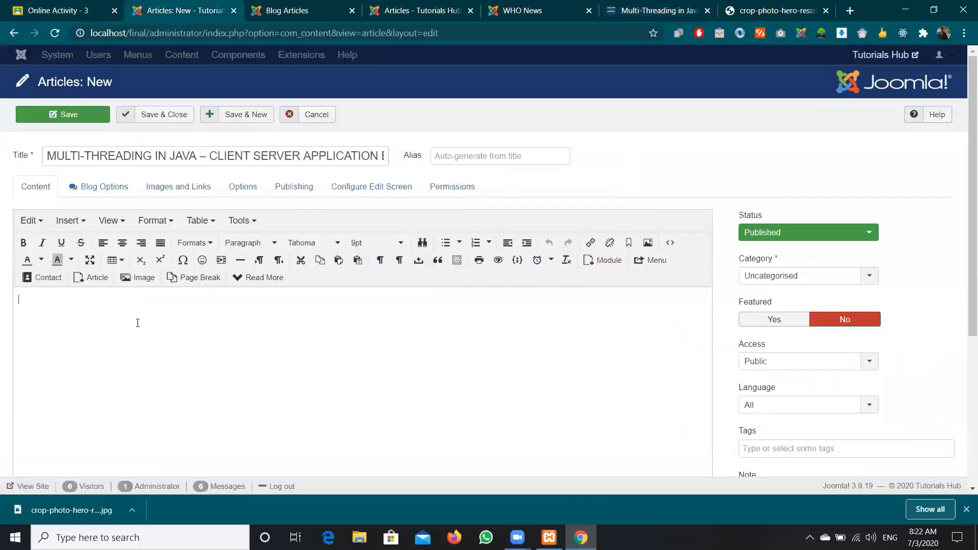
{"action": "type", "text": "MULTITHREADING IN JAVA? Multithreading in java is a process of executing multiple threads simultaneously. A thread is a lightweight sub-process, the smallest unit of processing. Multiprocessing and multithreading, both are used to achieve multitasking. ... Java Multithreading is mostly used in games, animation, etc Every modern operating system has the support for multi-threading–so does the application built to run on that operating system. No, doubt multi-threading programming increase the performance and concurrency in our application. For certain applications, it is easier to code different procedures calls and conversation in a different thread than to manage them from the same thread. Mostly in a client-server application, you definitely want the create the server application in a multi-threaded environment where thousands of clients connected to one server. Well if you think that we’re going to build a client-server application than you’re right. Wait! don’t just close the tab because this time I have got a real-world problem."}
{"action": "key", "text": "Return"}
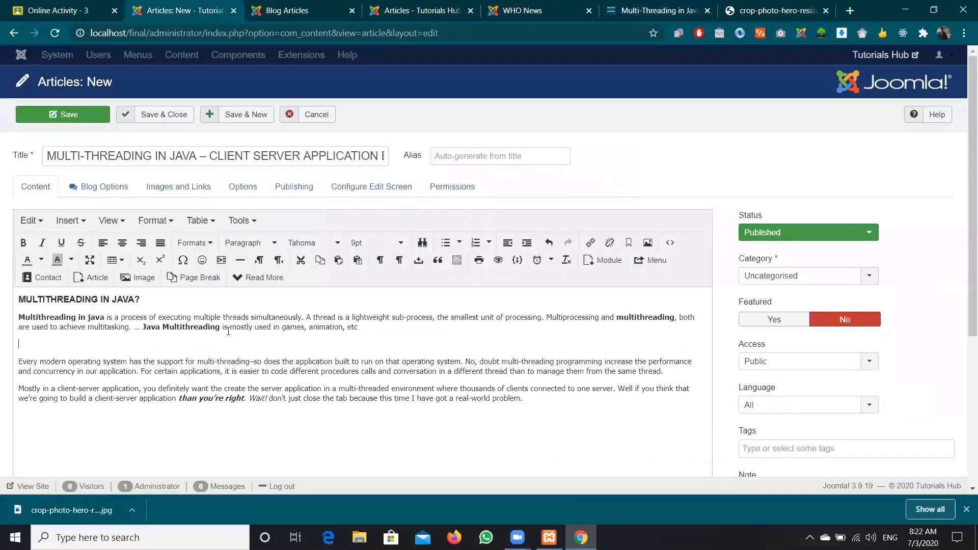
{"action": "left_click", "coordinate": [259, 277]}
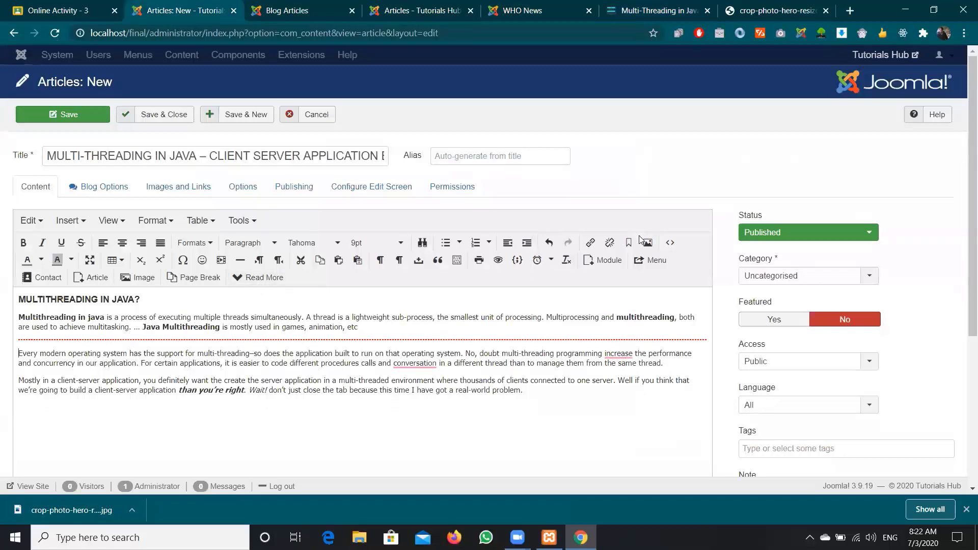
{"action": "scroll", "coordinate": [458, 254], "scroll_direction": "down", "scroll_amount": 1}
{"action": "scroll", "coordinate": [306, 204], "scroll_direction": "up", "scroll_amount": 1}
Step: Look over the article's image settings and the front-end Blog Articles page
{"action": "left_click", "coordinate": [94, 187]}
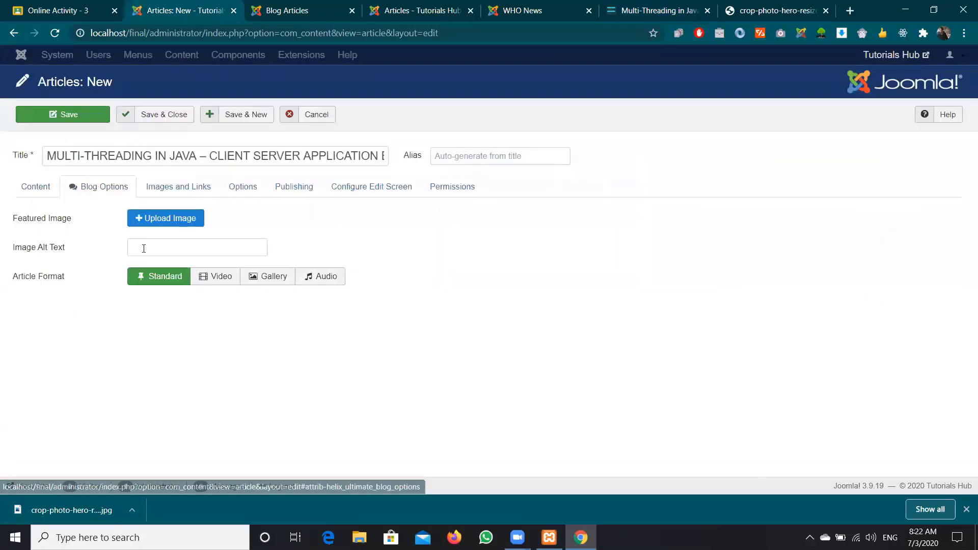
{"action": "left_click", "coordinate": [182, 189]}
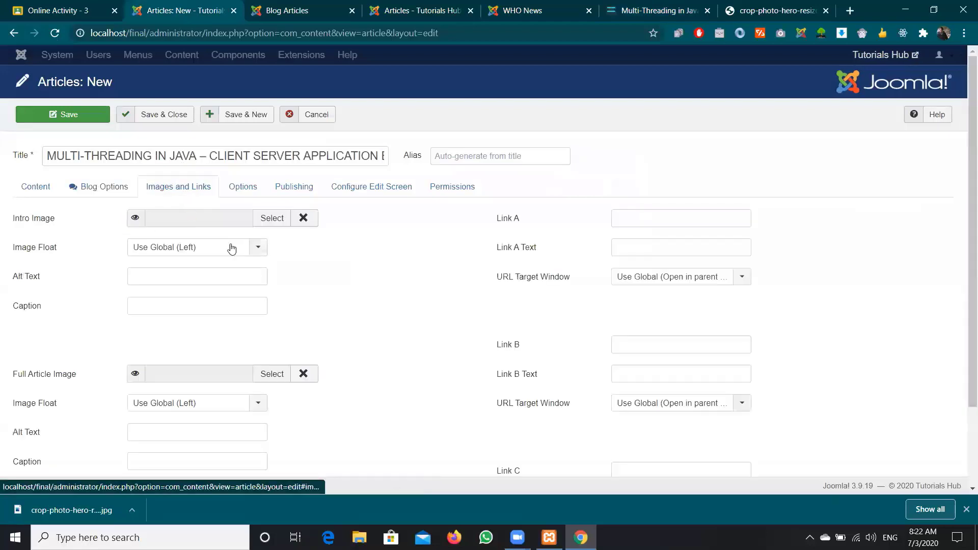
{"action": "left_click", "coordinate": [314, 7]}
{"action": "left_click", "coordinate": [170, 7]}
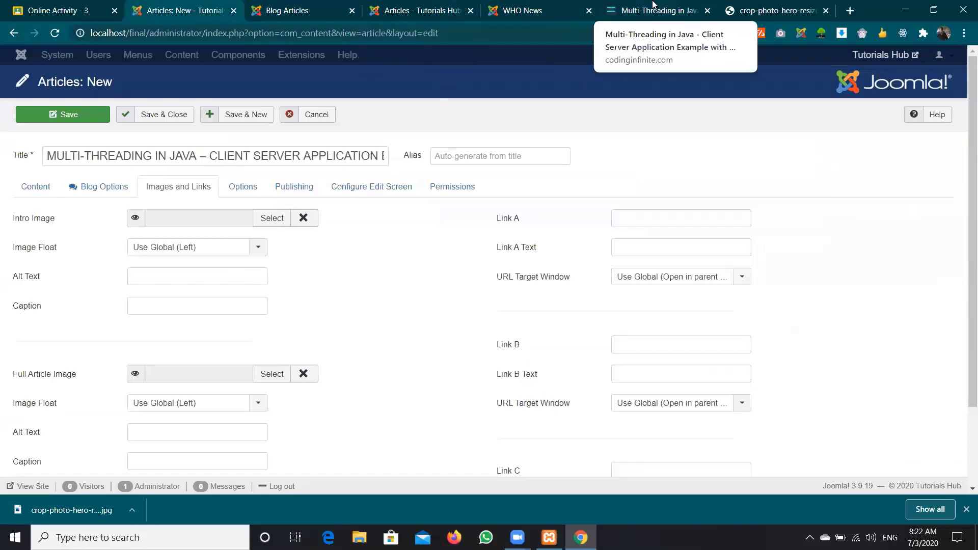
Step: Open the source post's meme image in a new tab and select its address
{"action": "left_click", "coordinate": [652, 10]}
{"action": "scroll", "coordinate": [285, 278], "scroll_direction": "down", "scroll_amount": 15}
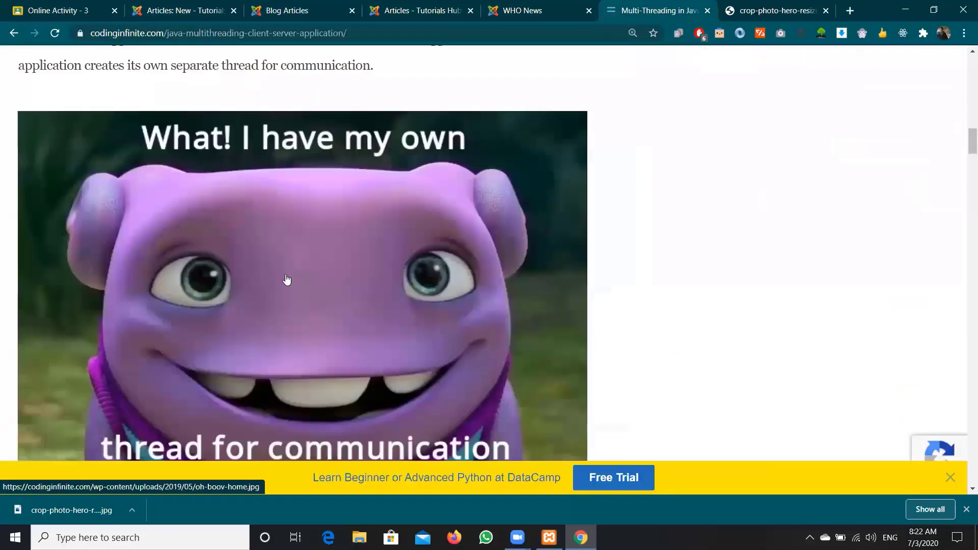
{"action": "scroll", "coordinate": [285, 275], "scroll_direction": "up", "scroll_amount": 10}
{"action": "scroll", "coordinate": [286, 253], "scroll_direction": "up", "scroll_amount": 2}
{"action": "right_click", "coordinate": [283, 253]}
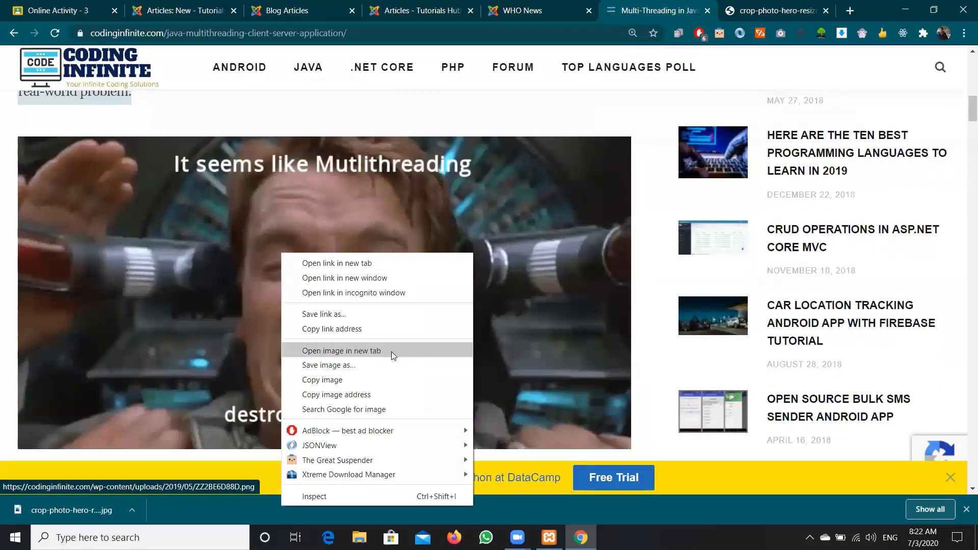
{"action": "left_click", "coordinate": [391, 352]}
{"action": "left_click", "coordinate": [430, 36]}
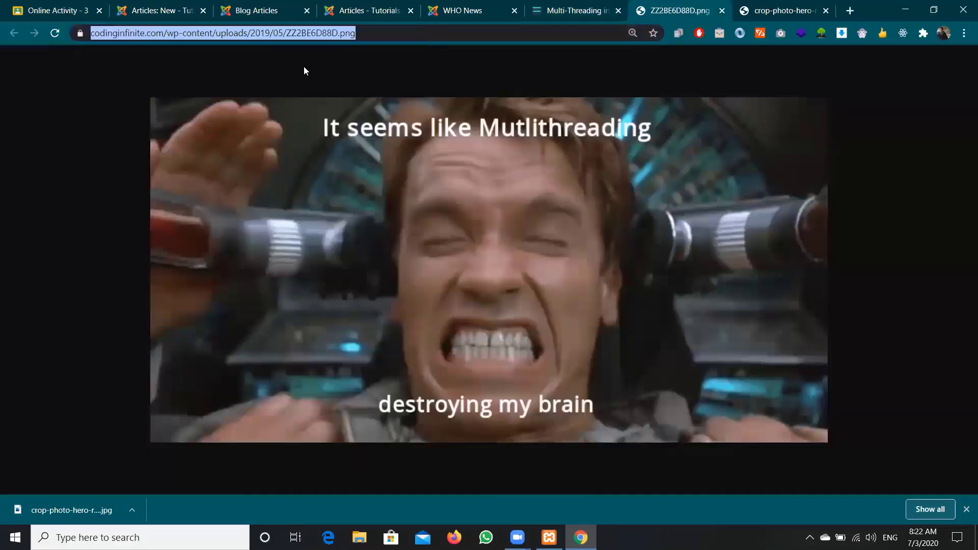
Step: Use the meme's web address as the intro image, then save and close the article
{"action": "left_click", "coordinate": [166, 5]}
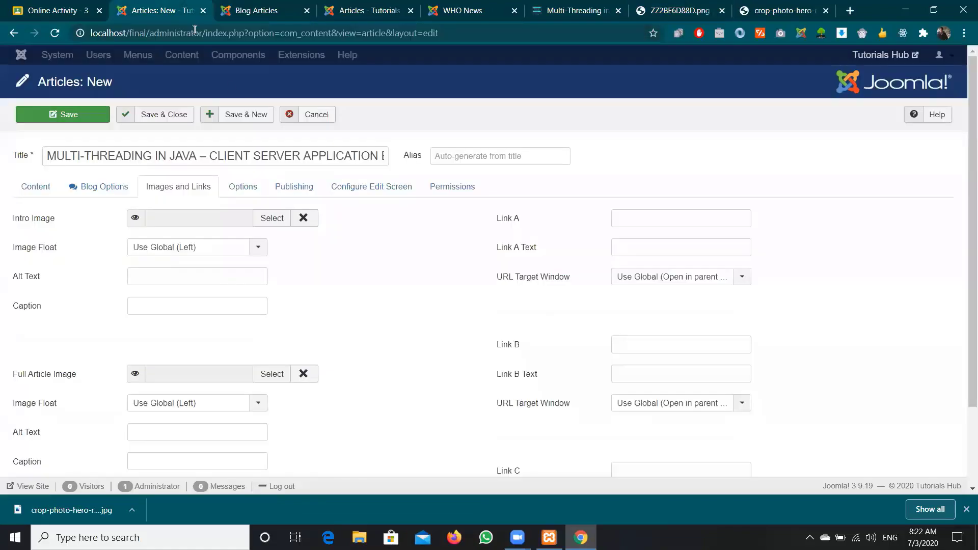
{"action": "left_click", "coordinate": [266, 218]}
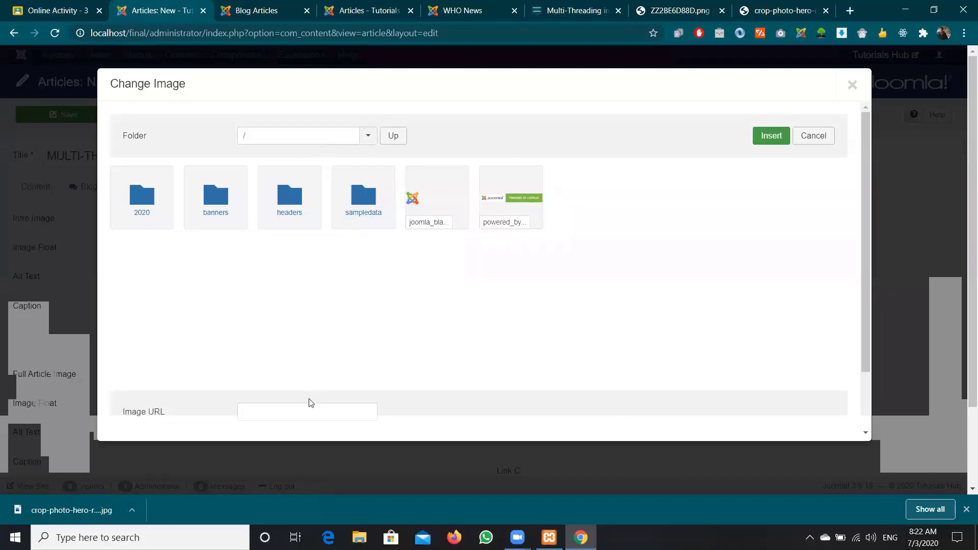
{"action": "left_click", "coordinate": [305, 412]}
{"action": "type", "text": "uploads/2019/05/ZZ2BE6D88D.png"}
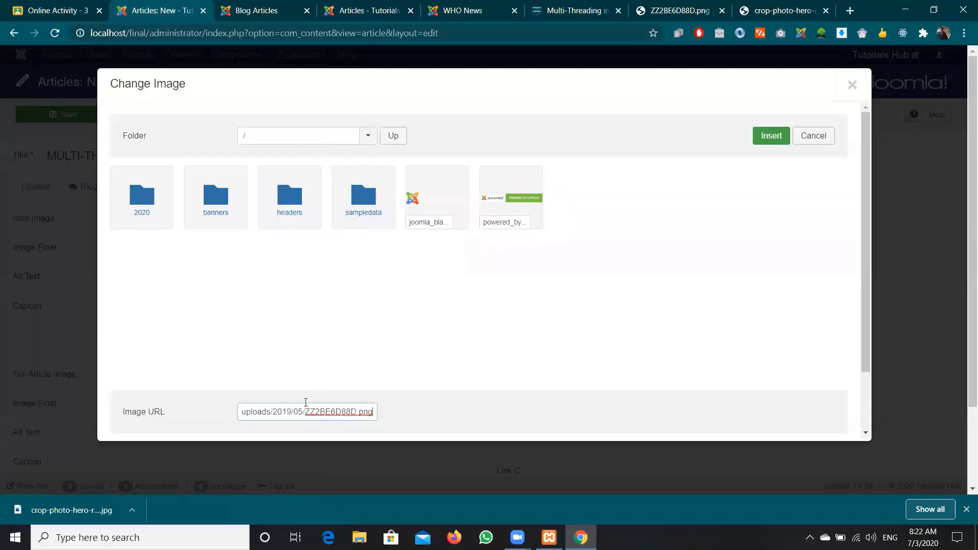
{"action": "left_click", "coordinate": [779, 134]}
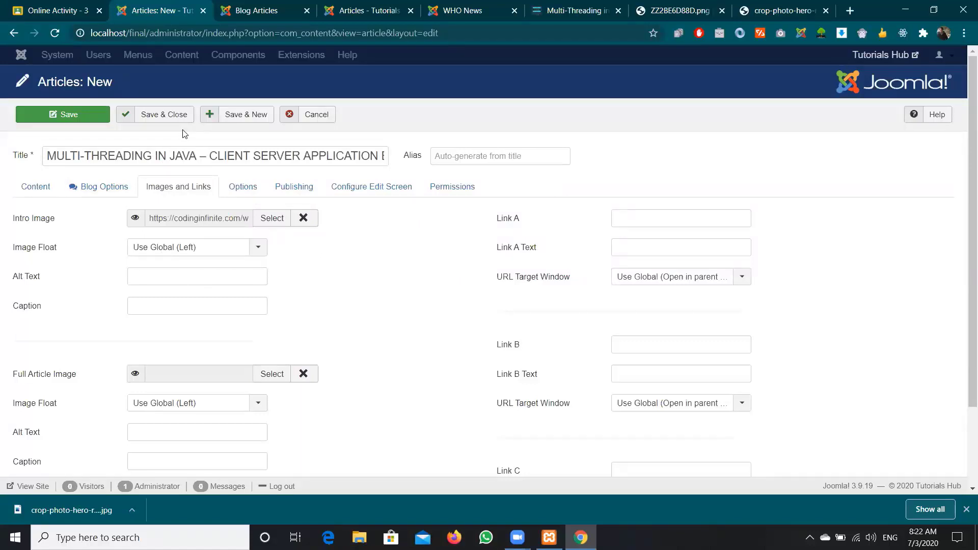
{"action": "left_click", "coordinate": [172, 115]}
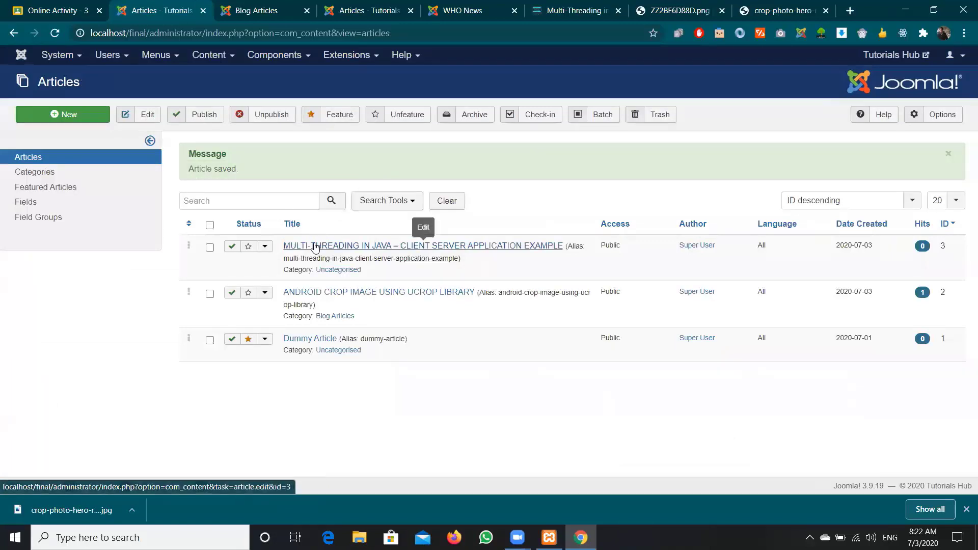
Step: Move the Multi-Threading article into the Blog Articles category, save it, and view the blog page
{"action": "left_click", "coordinate": [315, 246]}
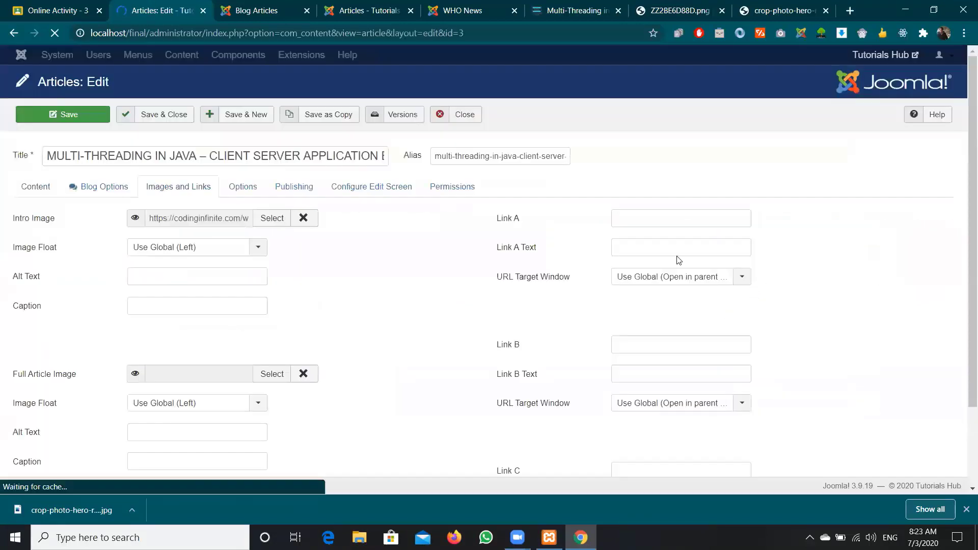
{"action": "left_click", "coordinate": [32, 187]}
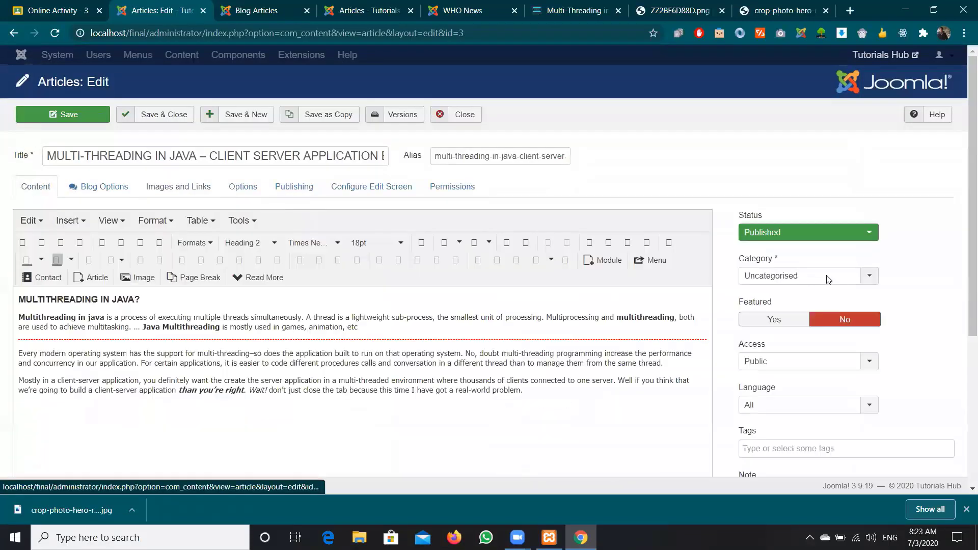
{"action": "left_click", "coordinate": [777, 284]}
{"action": "left_click", "coordinate": [774, 407]}
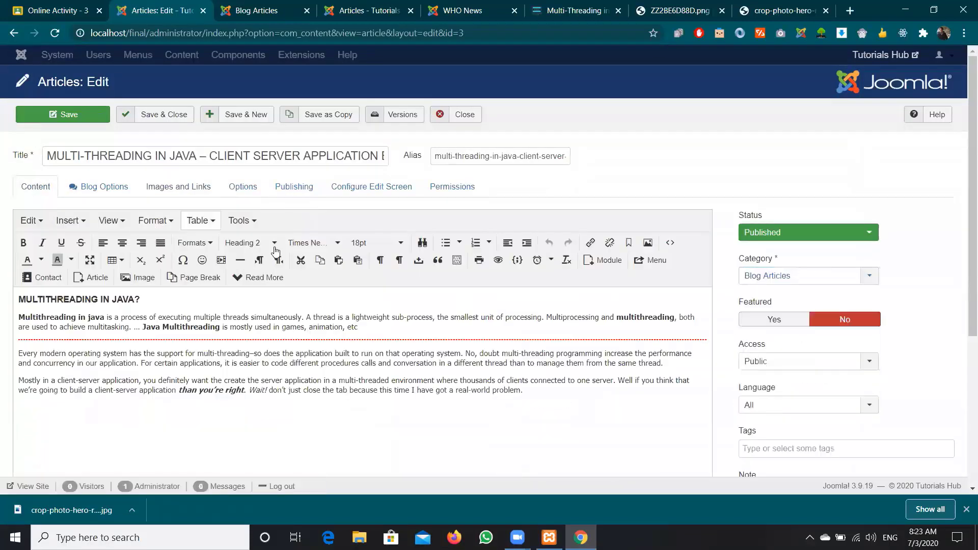
{"action": "left_click", "coordinate": [158, 114]}
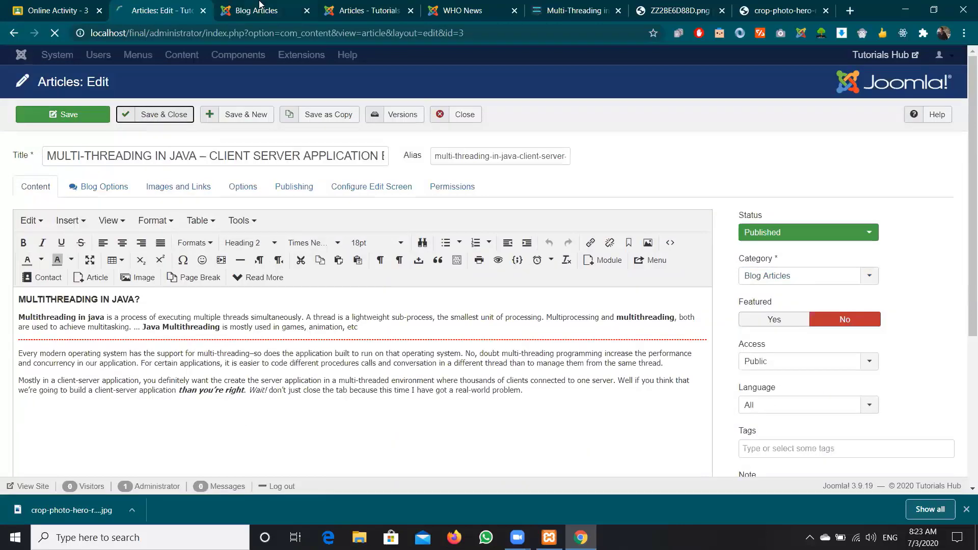
{"action": "left_click", "coordinate": [259, 6]}
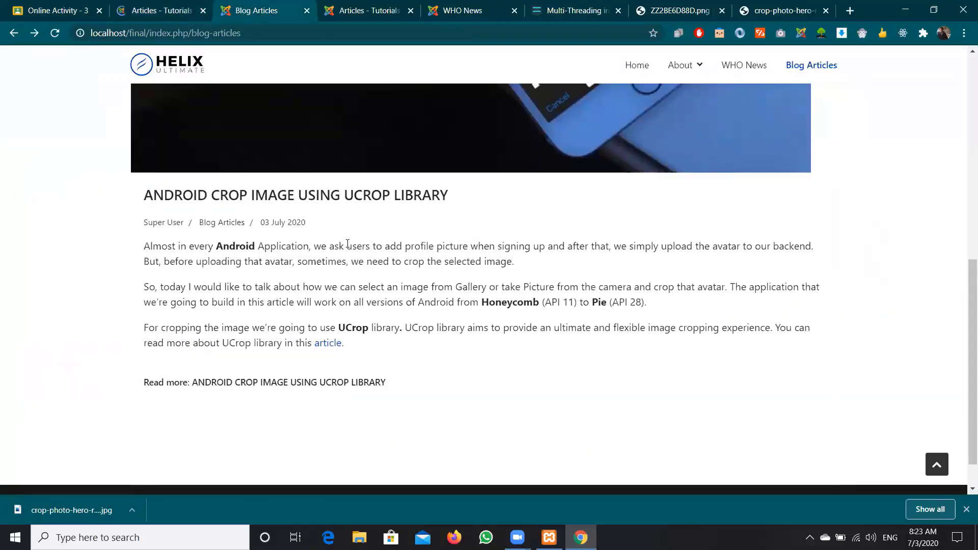
Step: Reload the Blog Articles page and check the Multi-Threading article's image and Read more link
{"action": "key", "text": "F5"}
{"action": "scroll", "coordinate": [342, 246], "scroll_direction": "up", "scroll_amount": 10}
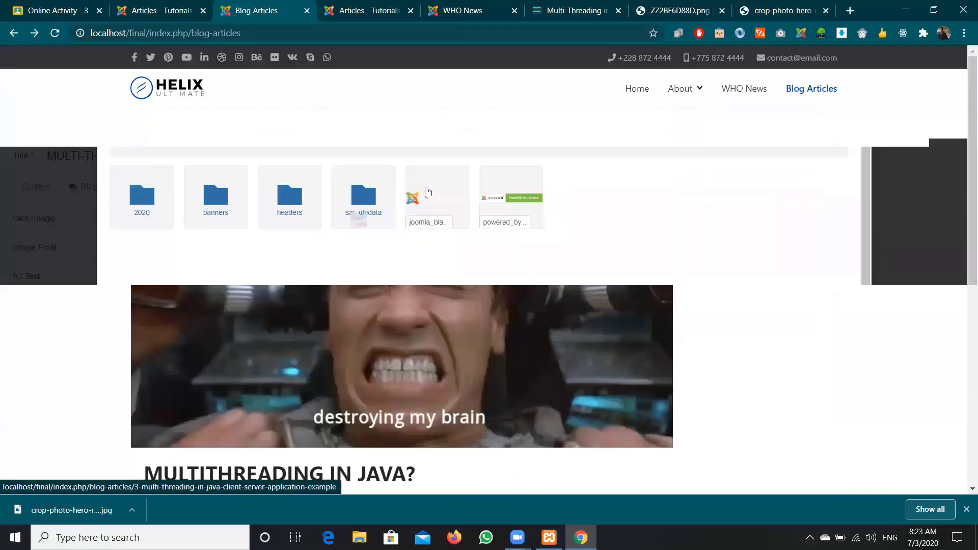
{"action": "scroll", "coordinate": [458, 196], "scroll_direction": "down", "scroll_amount": 5}
{"action": "scroll", "coordinate": [458, 197], "scroll_direction": "up", "scroll_amount": 5}
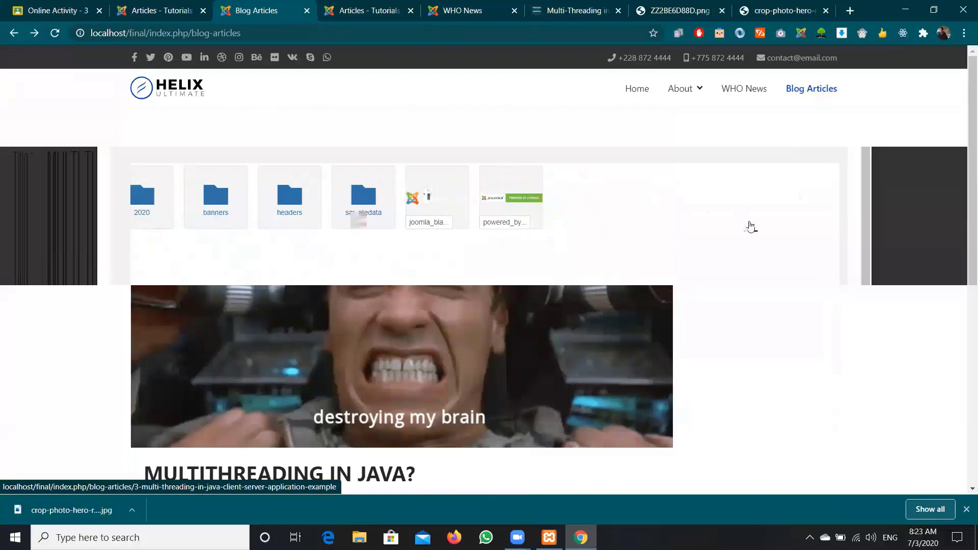
{"action": "left_click", "coordinate": [268, 188]}
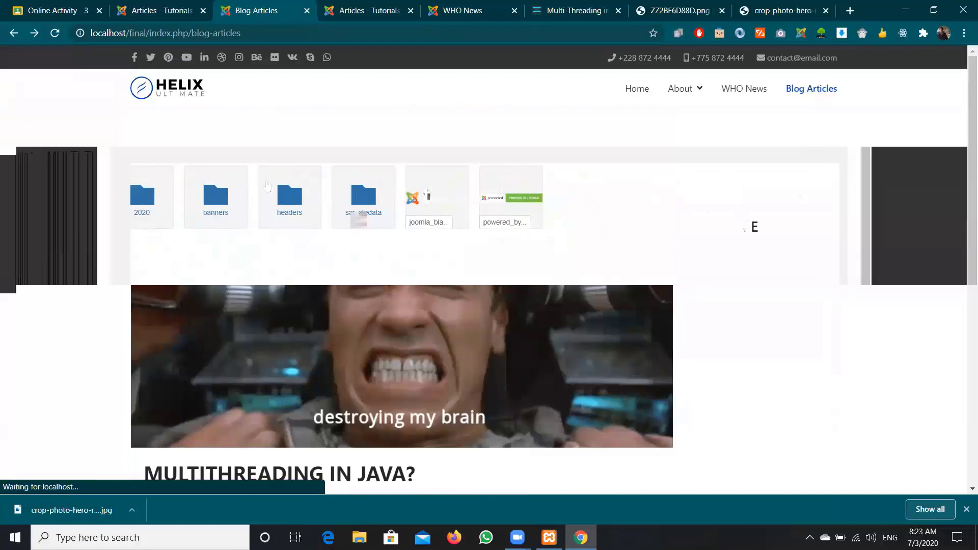
{"action": "scroll", "coordinate": [281, 182], "scroll_direction": "down", "scroll_amount": 5}
{"action": "scroll", "coordinate": [281, 182], "scroll_direction": "down", "scroll_amount": 8}
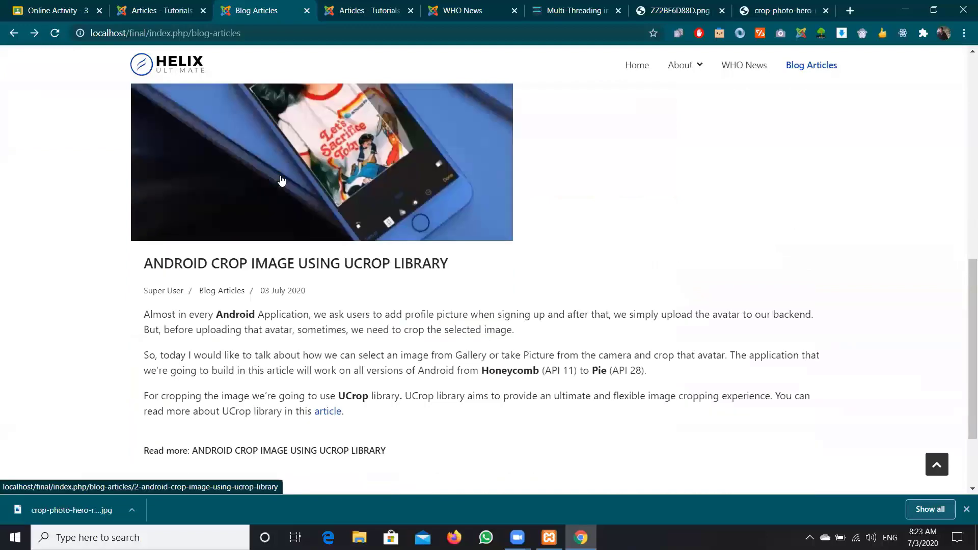
{"action": "scroll", "coordinate": [285, 199], "scroll_direction": "up", "scroll_amount": 14}
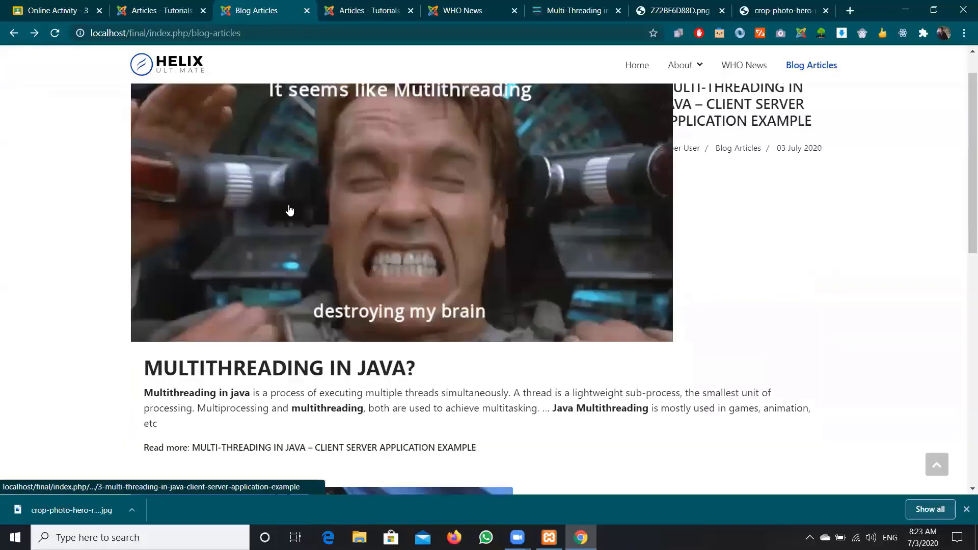
{"action": "scroll", "coordinate": [289, 209], "scroll_direction": "down", "scroll_amount": 2}
{"action": "scroll", "coordinate": [288, 208], "scroll_direction": "down", "scroll_amount": 2}
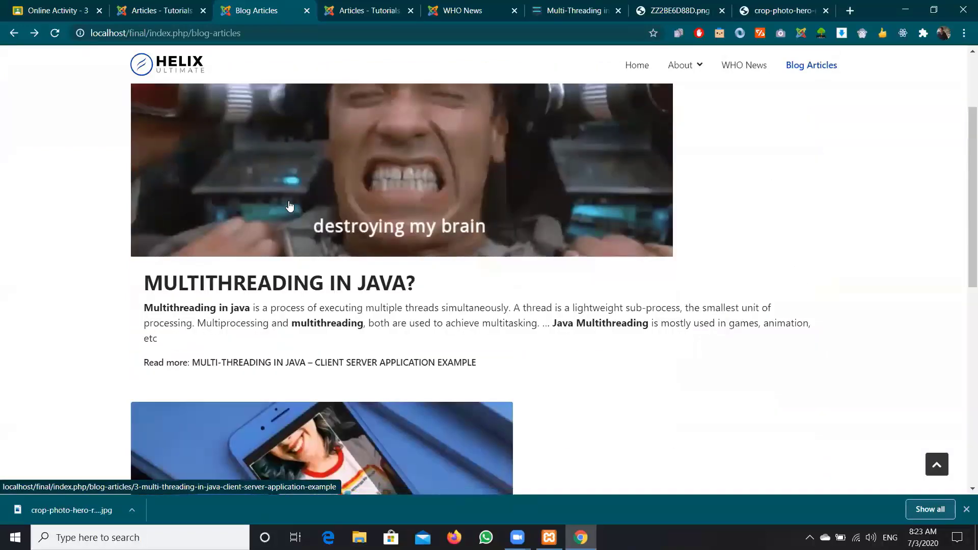
{"action": "left_click", "coordinate": [122, 5]}
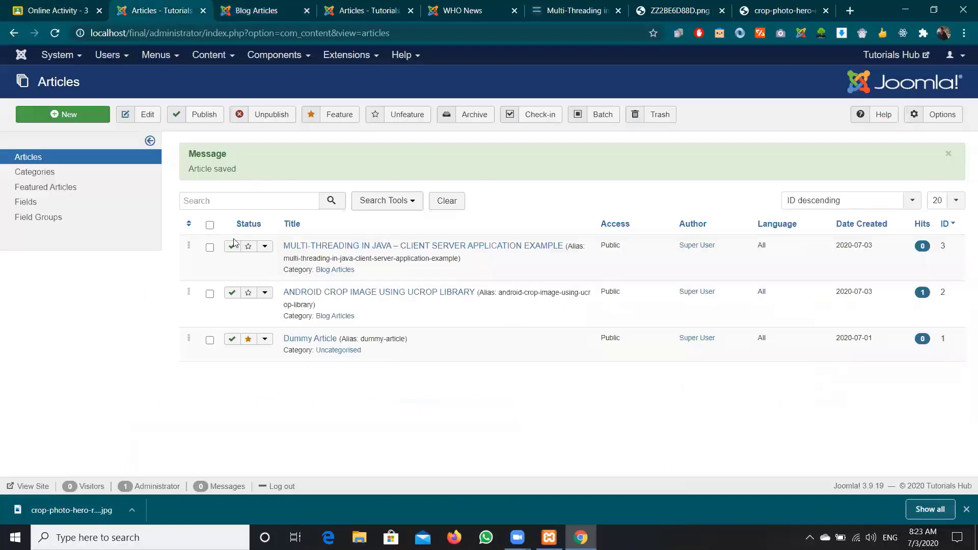
Step: Set the Multi-Threading article's Intro Image Float to None and save it
{"action": "left_click", "coordinate": [445, 247]}
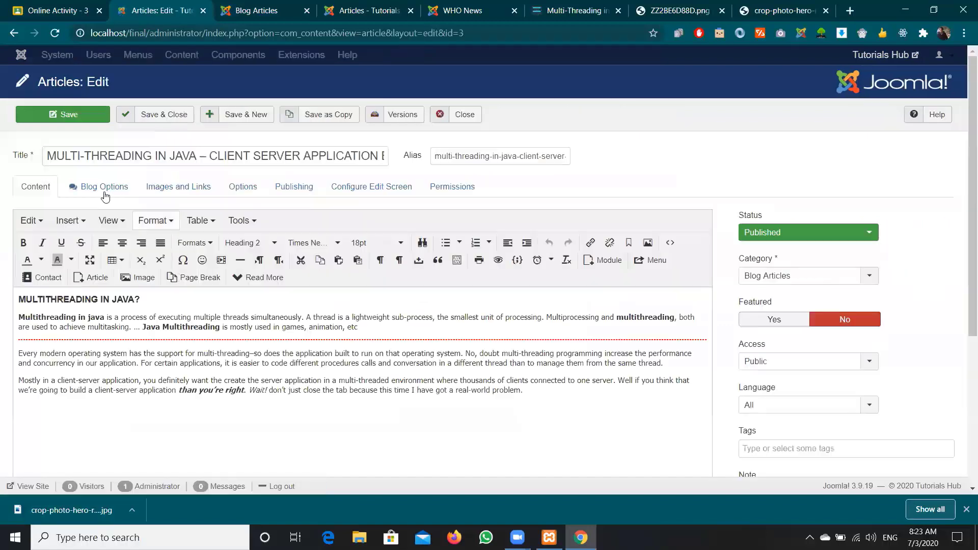
{"action": "left_click", "coordinate": [105, 194]}
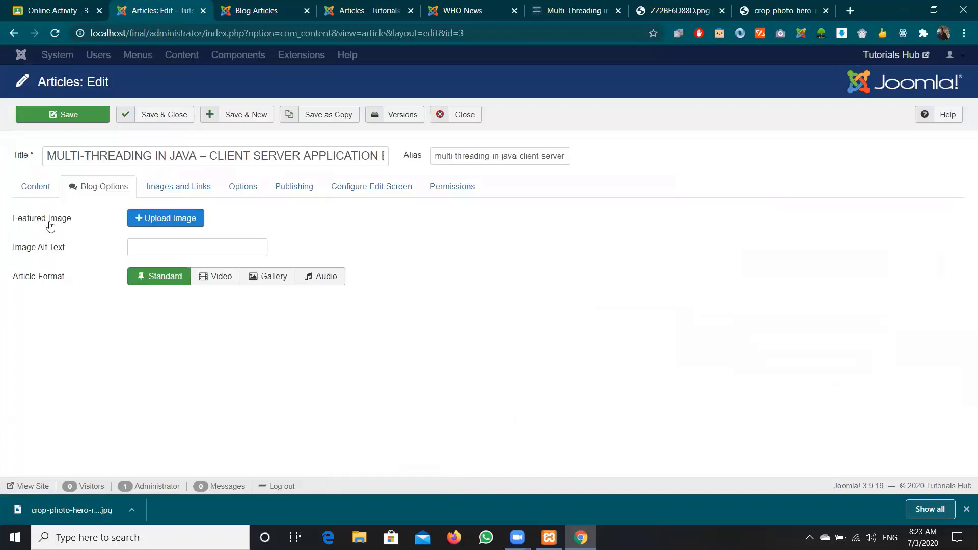
{"action": "left_click", "coordinate": [166, 188]}
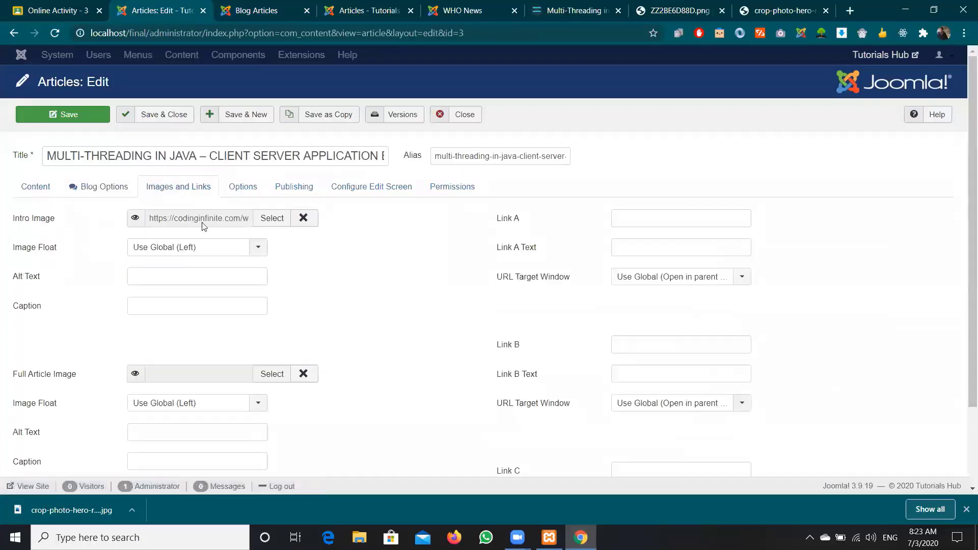
{"action": "left_click", "coordinate": [253, 248]}
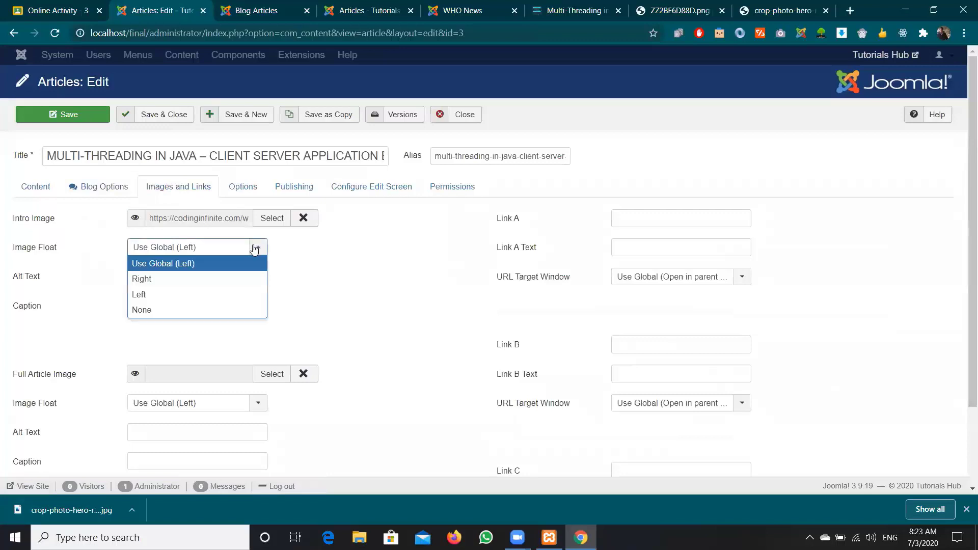
{"action": "left_click", "coordinate": [226, 311]}
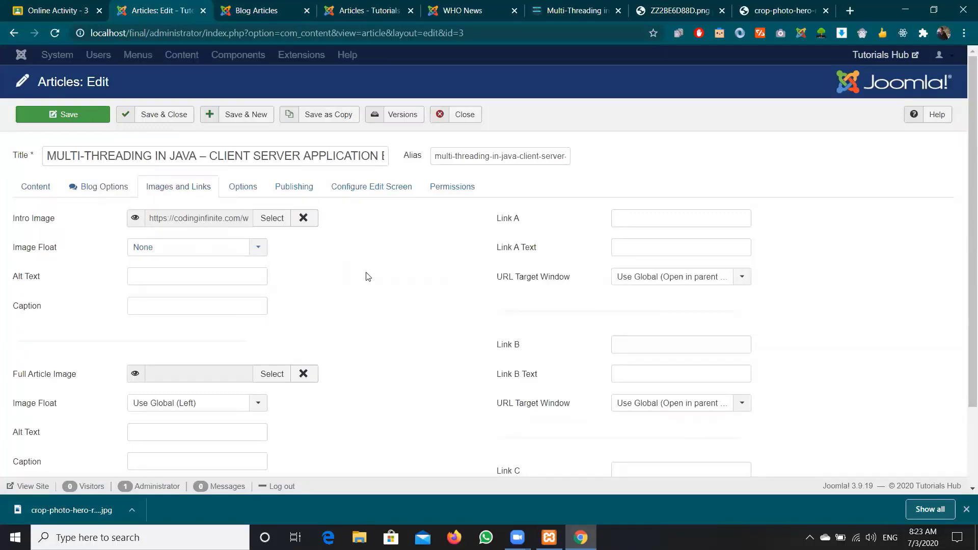
{"action": "left_click", "coordinate": [37, 109]}
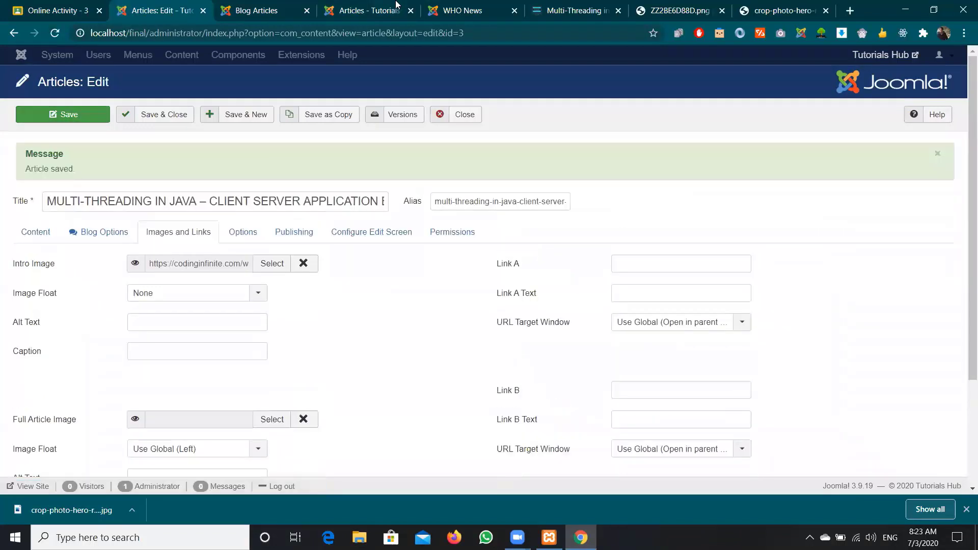
{"action": "left_click", "coordinate": [347, 6]}
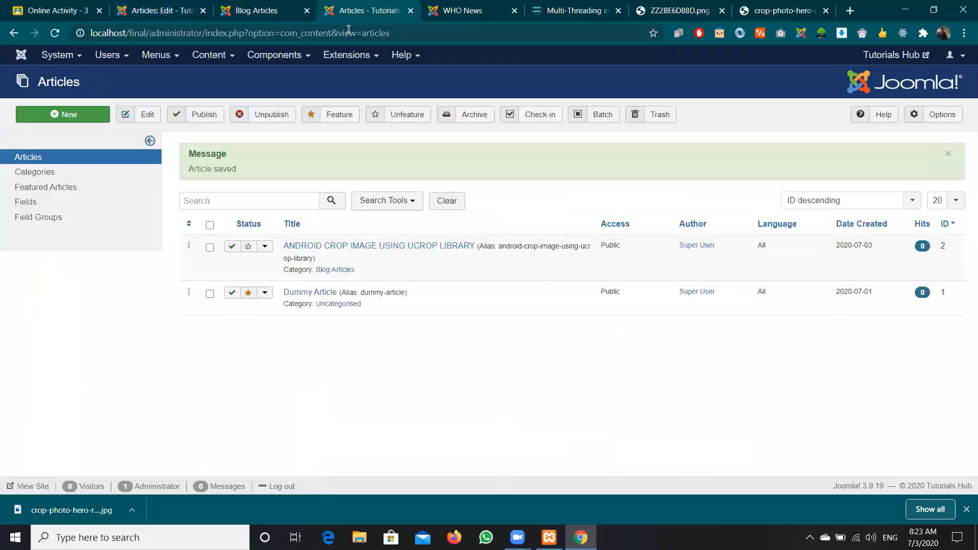
{"action": "left_click", "coordinate": [274, 7]}
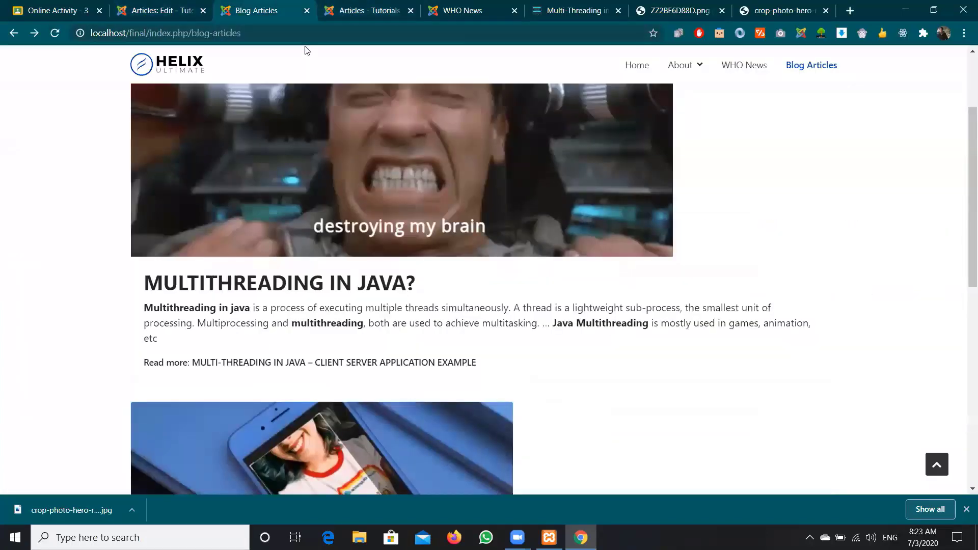
Step: Reload the blog page and review both articles with their images and publish dates
{"action": "key", "text": "F5"}
{"action": "scroll", "coordinate": [412, 282], "scroll_direction": "up", "scroll_amount": 2}
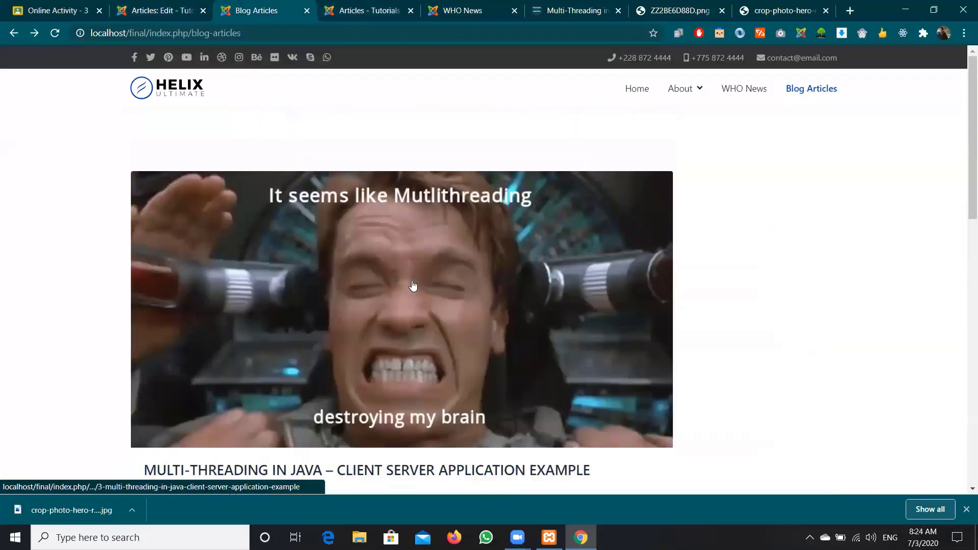
{"action": "scroll", "coordinate": [412, 281], "scroll_direction": "down", "scroll_amount": 3}
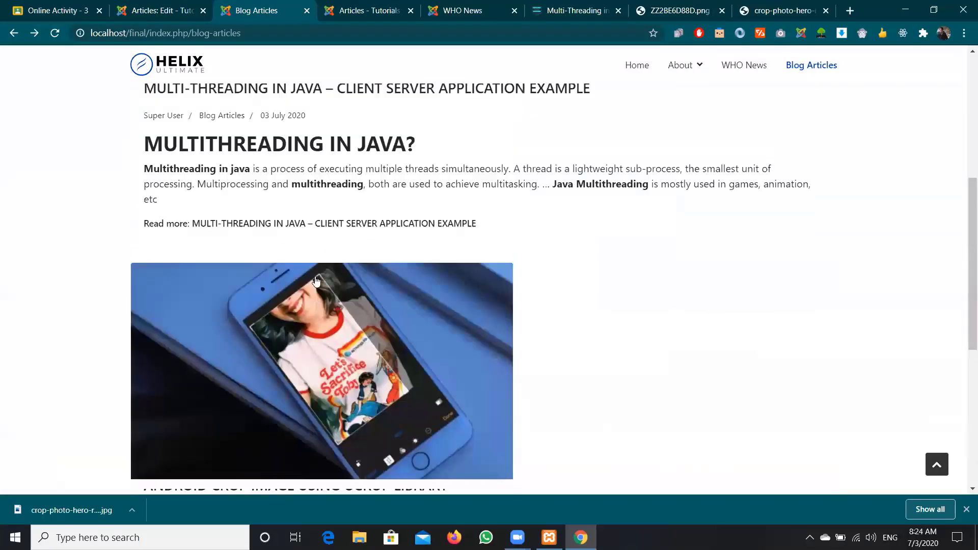
{"action": "scroll", "coordinate": [150, 252], "scroll_direction": "up", "scroll_amount": 2}
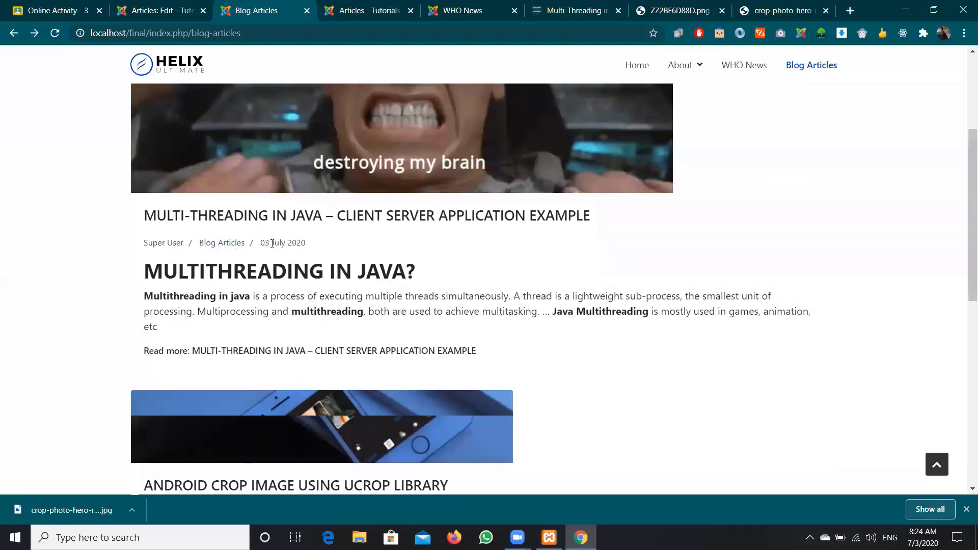
{"action": "left_click_drag", "start_coordinate": [272, 243], "coordinate": [313, 245]}
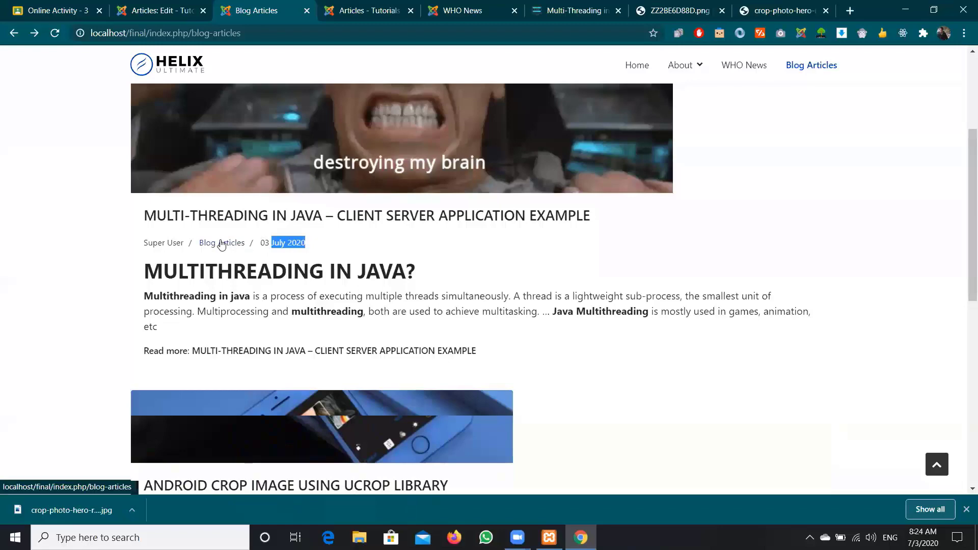
{"action": "left_click", "coordinate": [173, 247]}
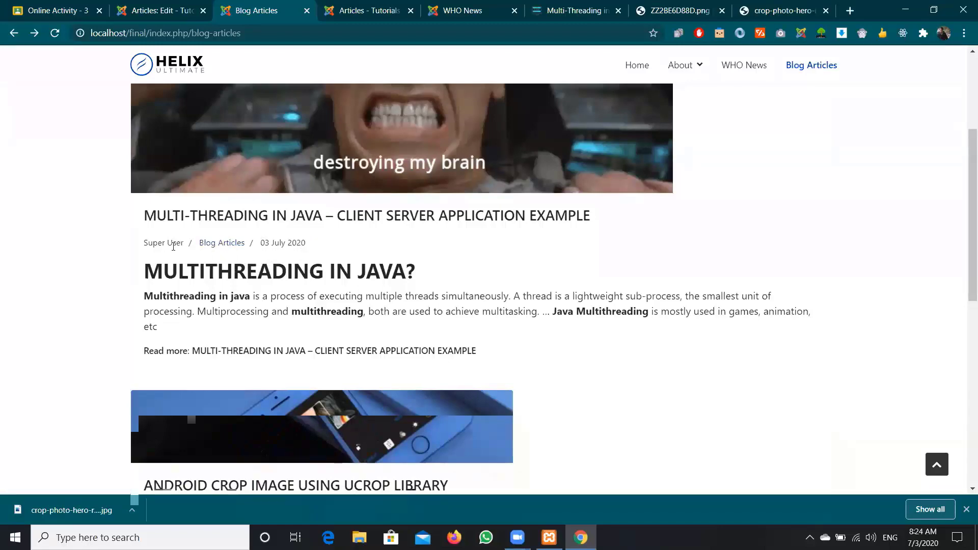
{"action": "scroll", "coordinate": [269, 288], "scroll_direction": "down", "scroll_amount": 3}
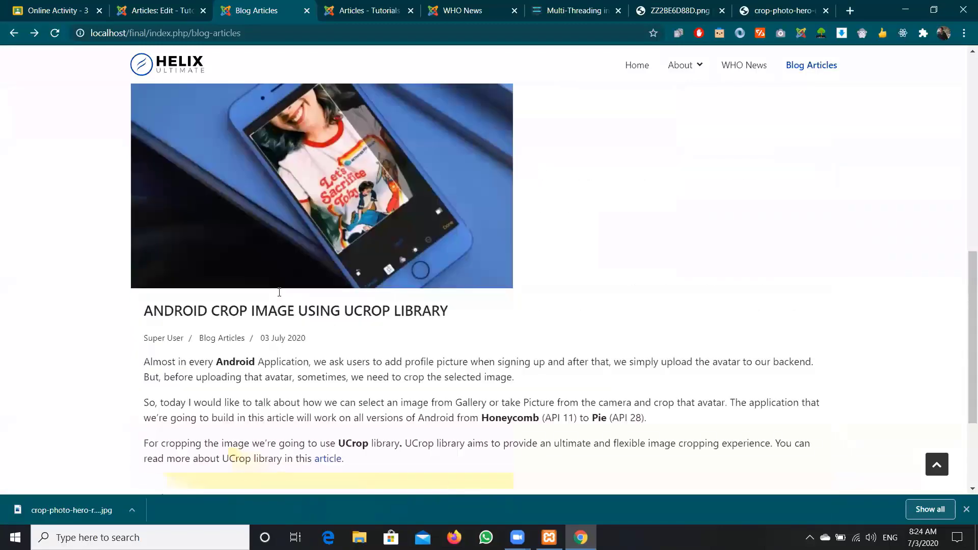
{"action": "scroll", "coordinate": [280, 281], "scroll_direction": "down", "scroll_amount": 3}
{"action": "scroll", "coordinate": [389, 338], "scroll_direction": "up", "scroll_amount": 14}
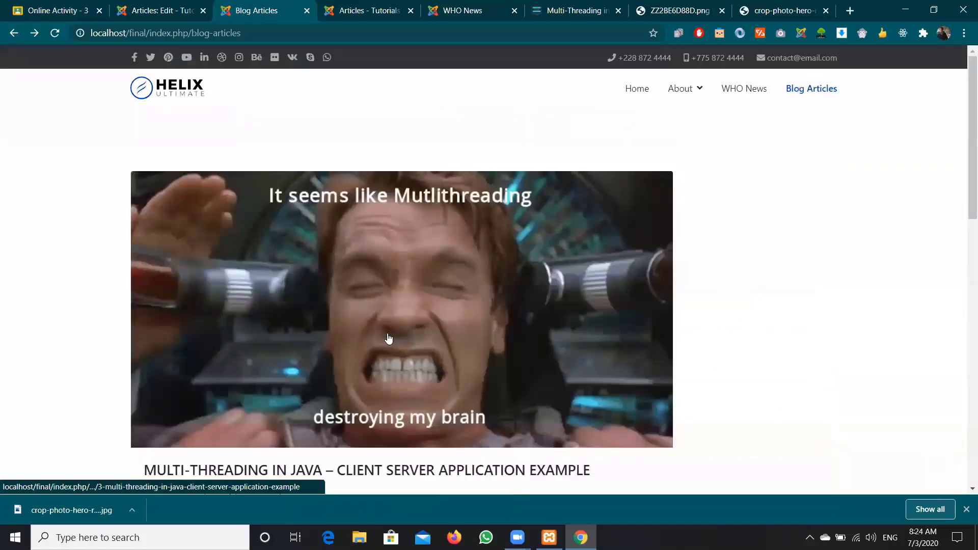
{"action": "scroll", "coordinate": [389, 332], "scroll_direction": "down", "scroll_amount": 11}
{"action": "scroll", "coordinate": [387, 331], "scroll_direction": "up", "scroll_amount": 11}
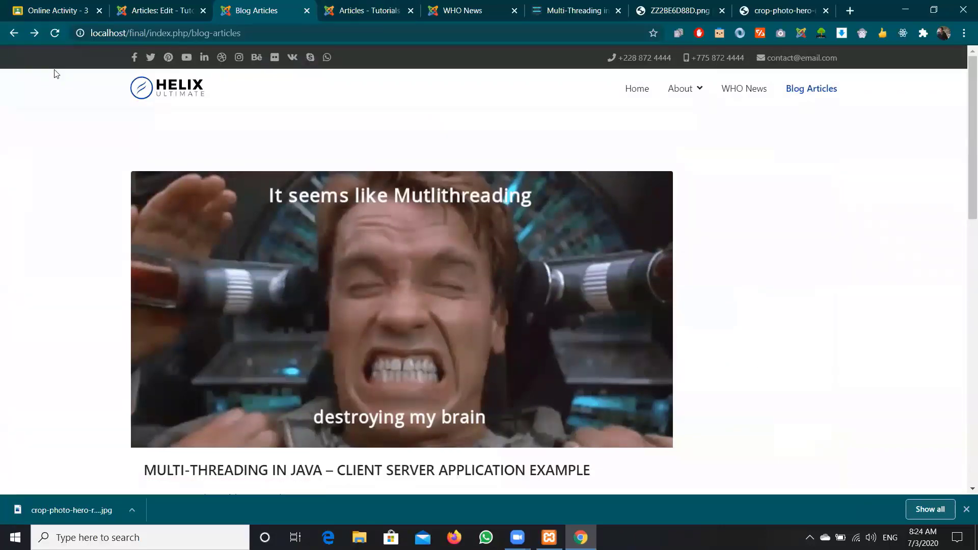
{"action": "left_click", "coordinate": [138, 6]}
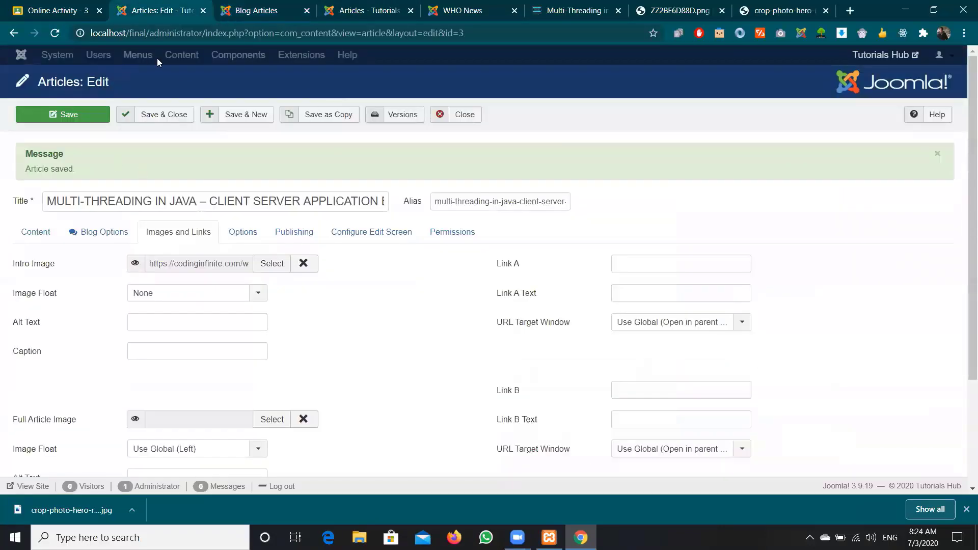
Step: Close the Multi-Threading article, enlarge the Articles list and dismiss the extension-disabled notice
{"action": "left_click", "coordinate": [441, 117]}
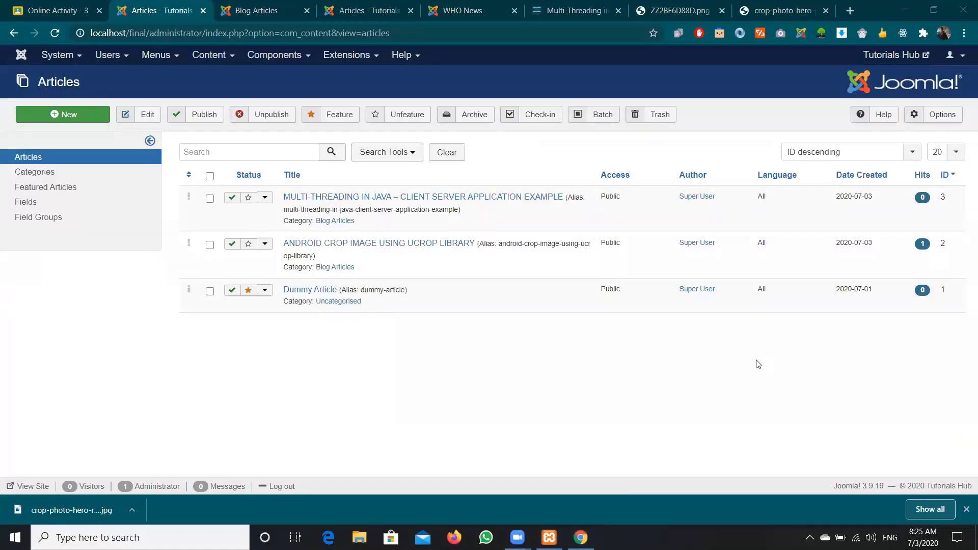
{"action": "key", "text": "ctrl+plus"}
{"action": "key", "text": "ctrl+plus"}
{"action": "key", "text": "ctrl+plus"}
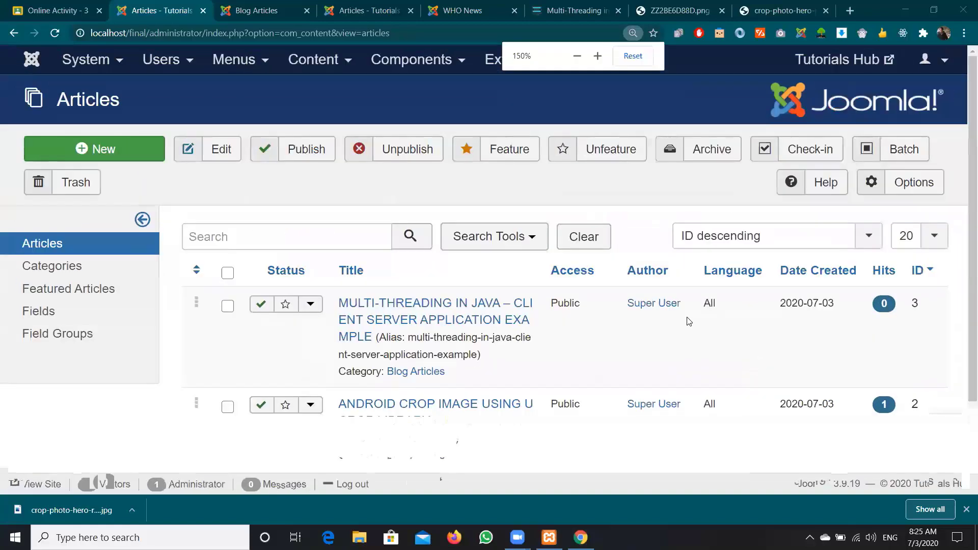
{"action": "scroll", "coordinate": [689, 321], "scroll_direction": "down", "scroll_amount": 2}
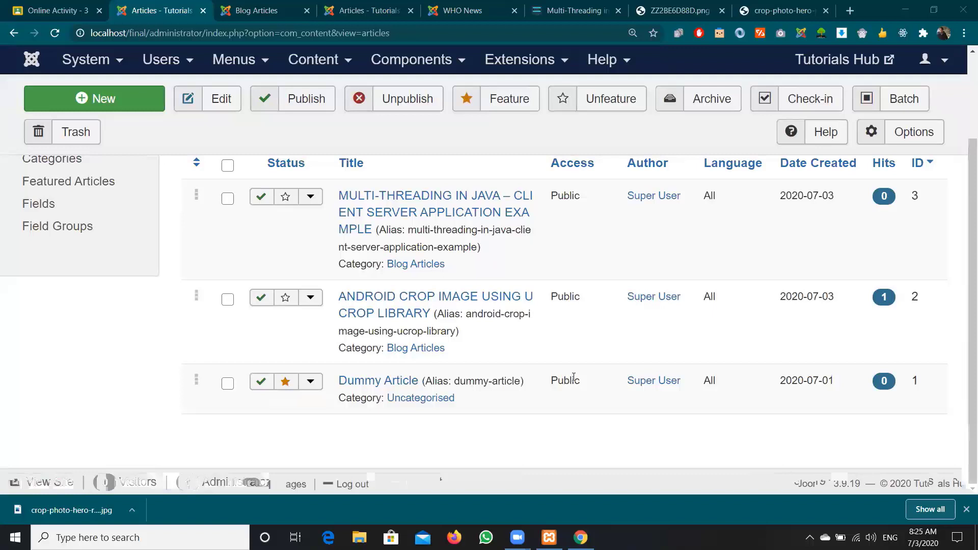
{"action": "left_click", "coordinate": [555, 196]}
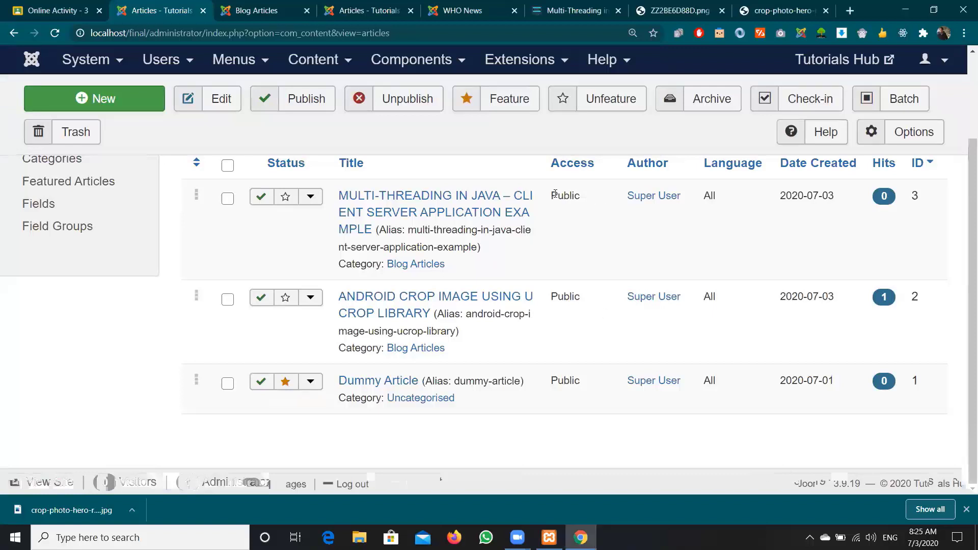
{"action": "double_click", "coordinate": [554, 195]}
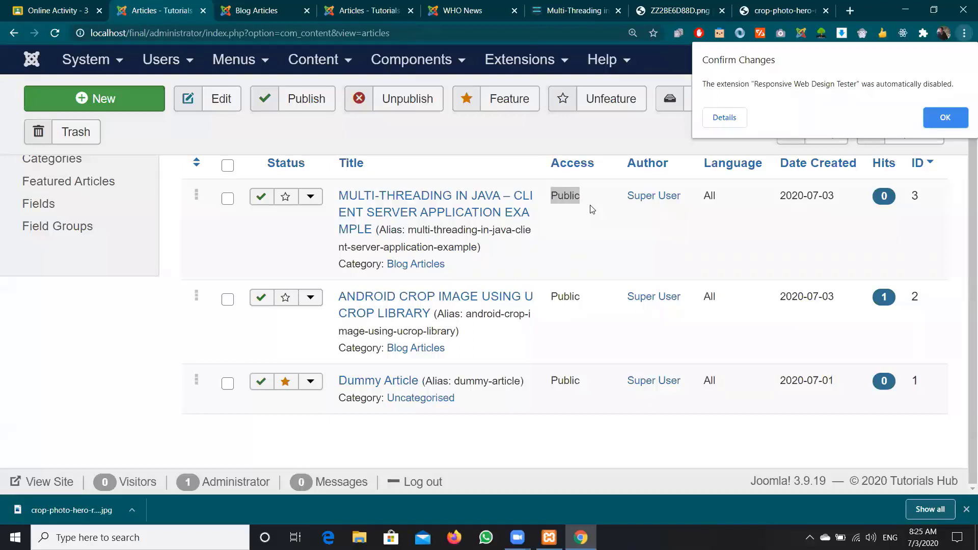
{"action": "left_click", "coordinate": [944, 120]}
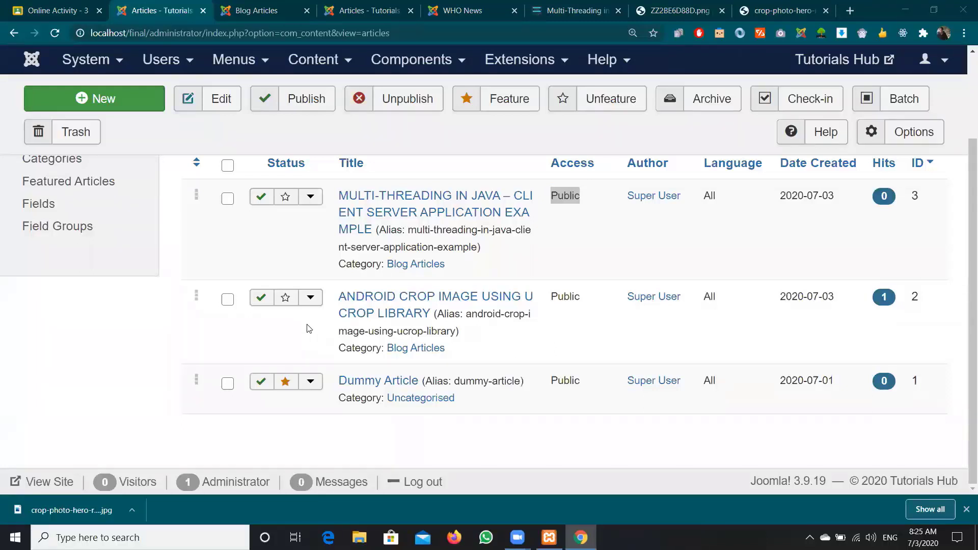
{"action": "scroll", "coordinate": [660, 346], "scroll_direction": "up", "scroll_amount": 3}
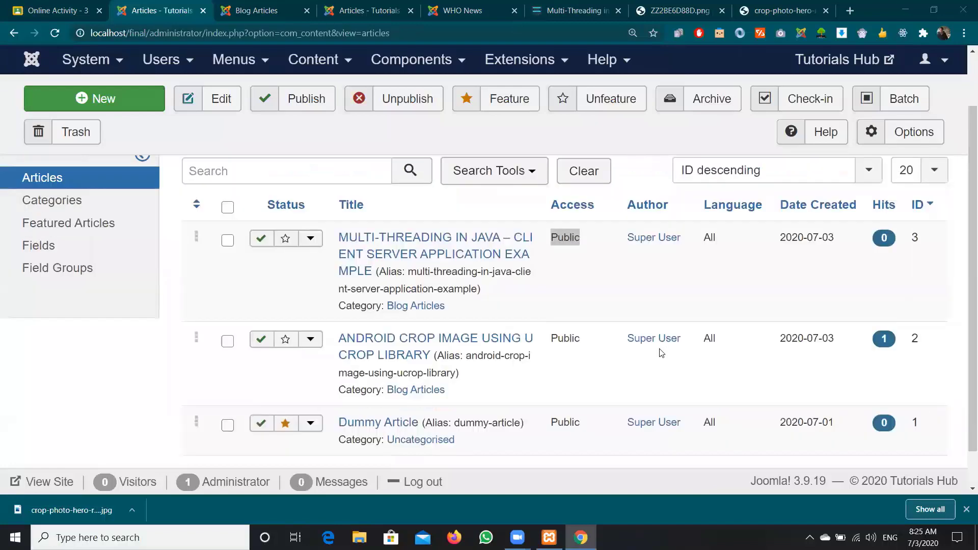
{"action": "scroll", "coordinate": [659, 368], "scroll_direction": "down", "scroll_amount": 2}
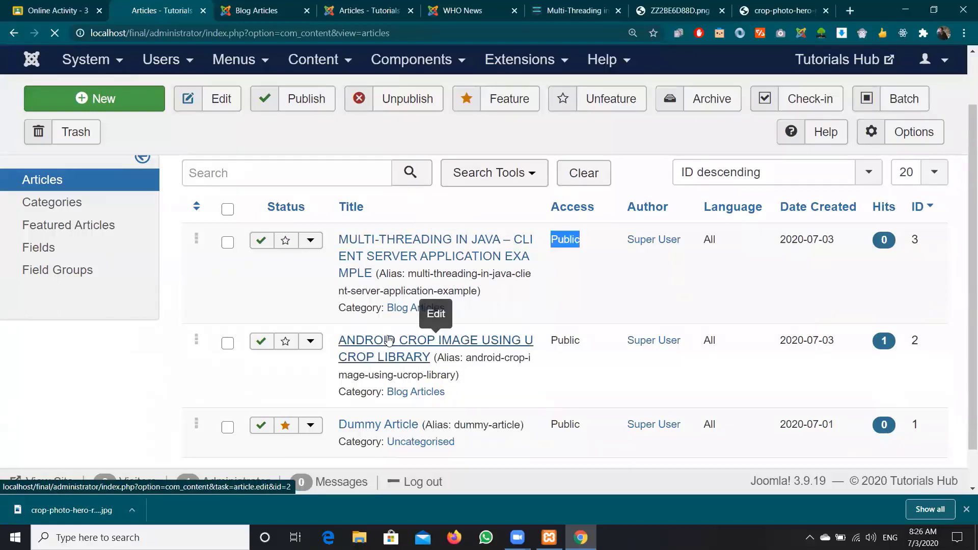
Step: Open the ANDROID CROP IMAGE USING UCROP LIBRARY article and show its Access level options
{"action": "left_click", "coordinate": [389, 339]}
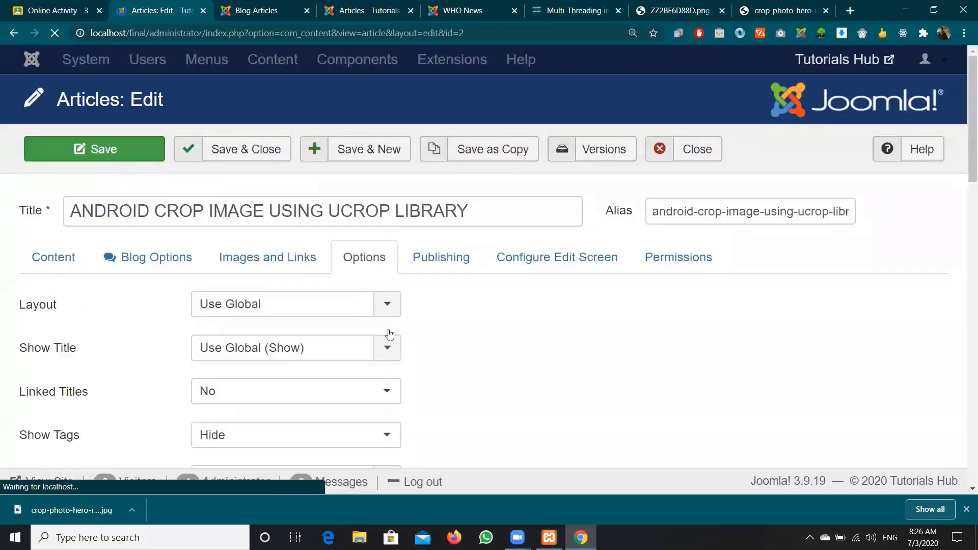
{"action": "scroll", "coordinate": [586, 229], "scroll_direction": "down", "scroll_amount": 2}
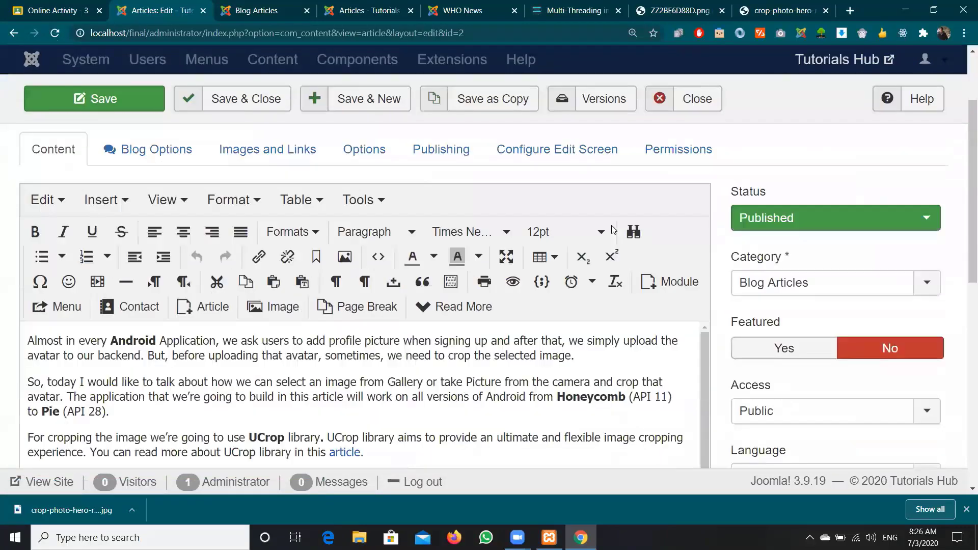
{"action": "scroll", "coordinate": [611, 225], "scroll_direction": "down", "scroll_amount": 4}
{"action": "mouse_move", "coordinate": [748, 173]}
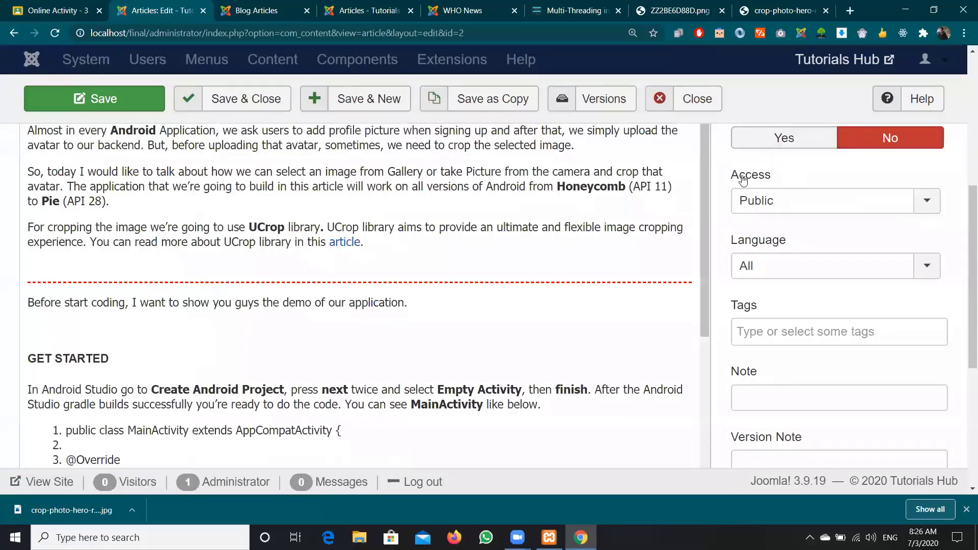
{"action": "left_click", "coordinate": [783, 203]}
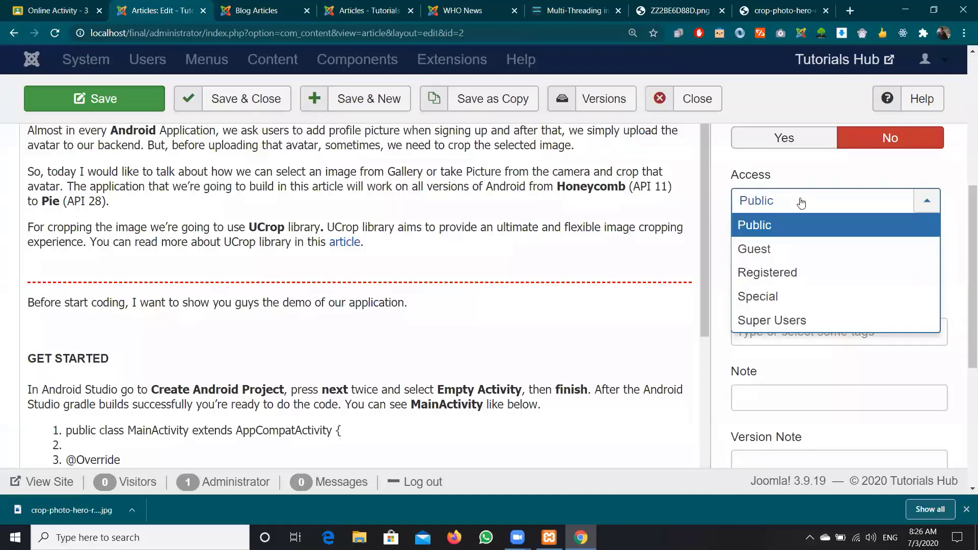
Step: Set the Android Crop Image article's Access level to Registered
{"action": "left_click", "coordinate": [791, 271]}
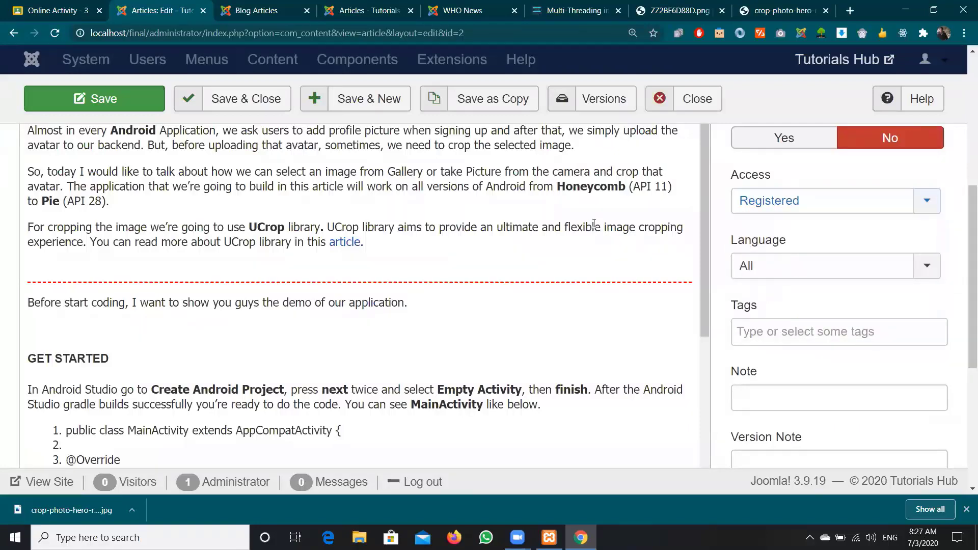
{"action": "key", "text": "ctrl+0"}
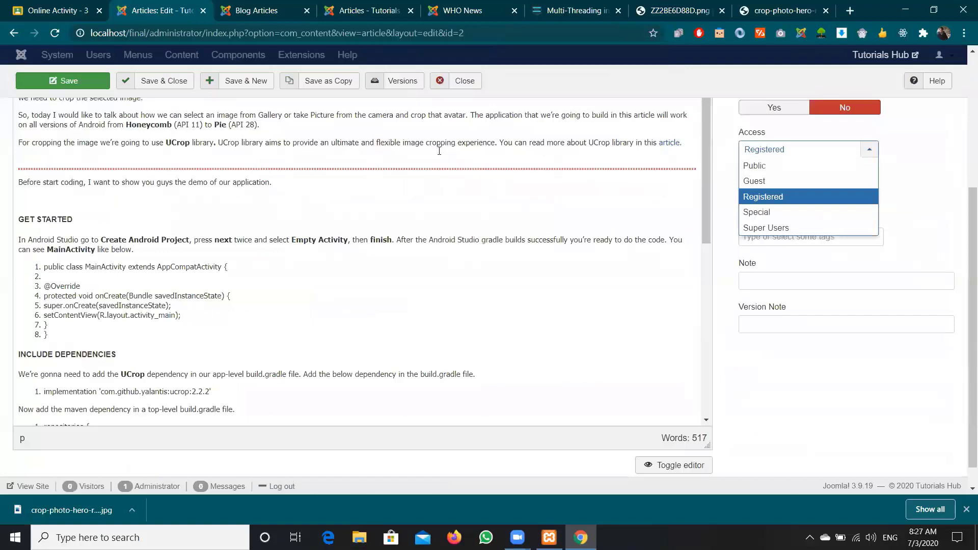
{"action": "scroll", "coordinate": [440, 151], "scroll_direction": "up", "scroll_amount": 3}
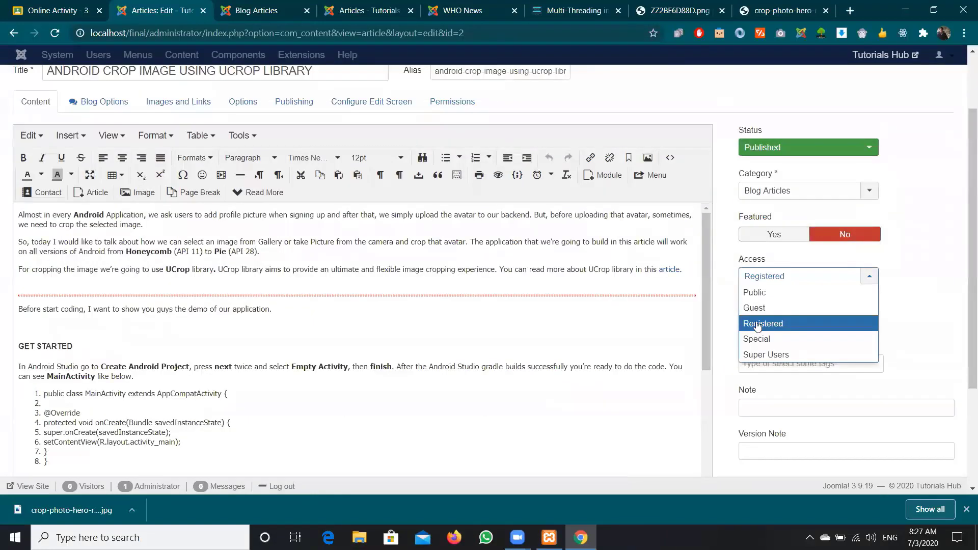
{"action": "left_click", "coordinate": [758, 325]}
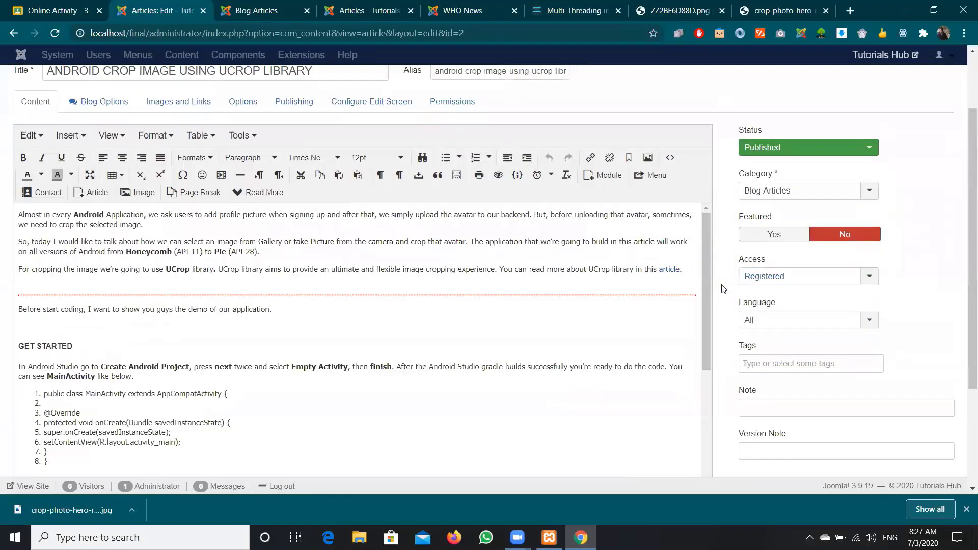
{"action": "scroll", "coordinate": [725, 285], "scroll_direction": "up", "scroll_amount": 2}
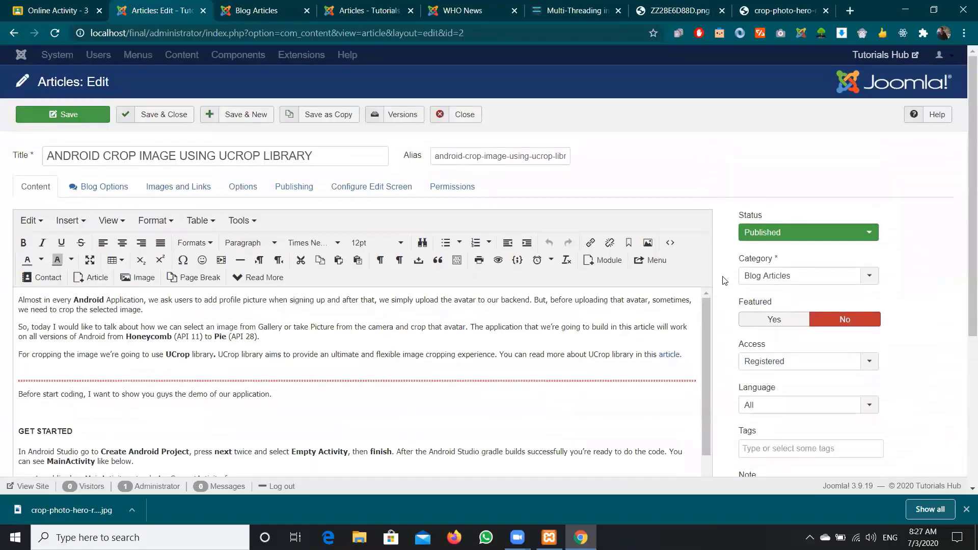
Step: Save and close the article, then highlight its Registered access value in the Articles list
{"action": "left_click", "coordinate": [161, 117]}
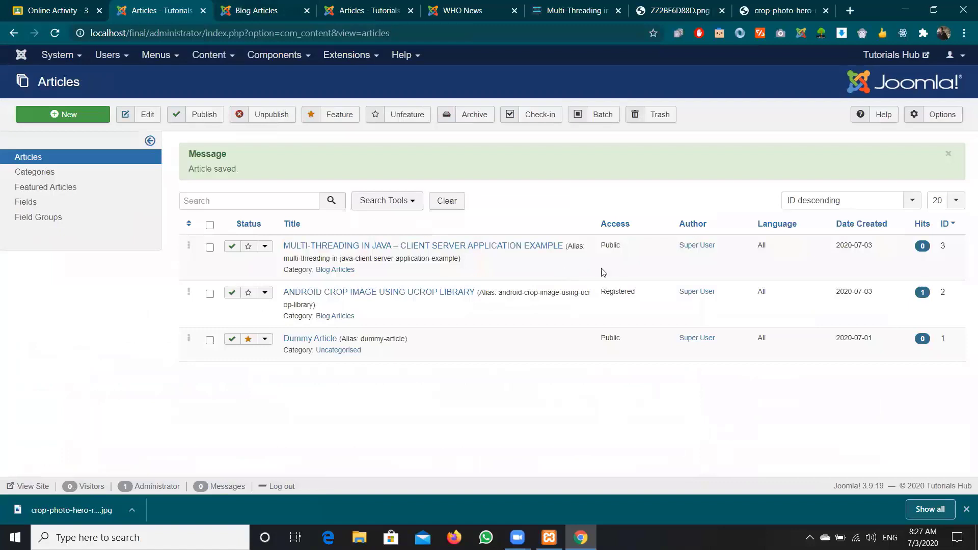
{"action": "left_click_drag", "start_coordinate": [606, 292], "coordinate": [642, 292]}
{"action": "left_click", "coordinate": [643, 292]}
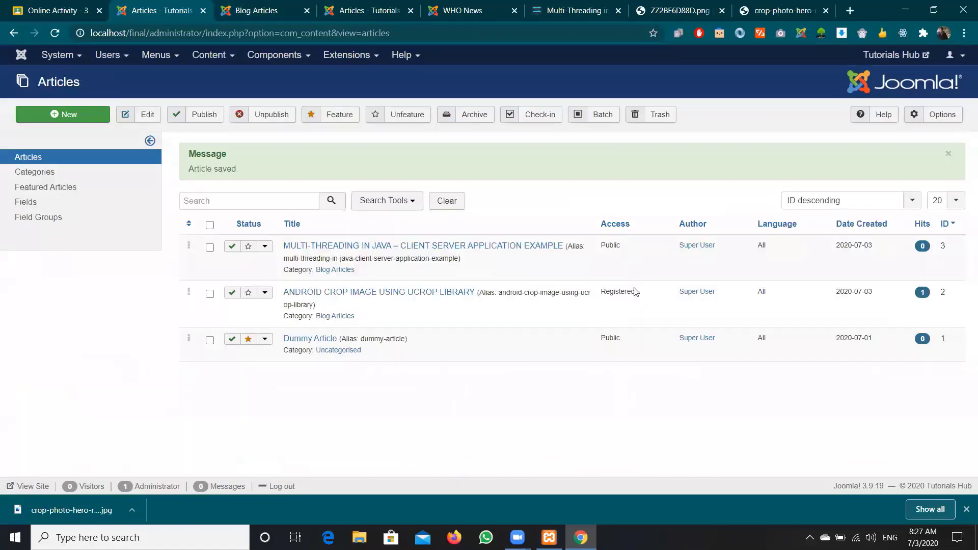
{"action": "double_click", "coordinate": [611, 315]}
Step: Reload the public Blog Articles page and confirm only the Multi-Threading in Java post remains
{"action": "left_click", "coordinate": [265, 6]}
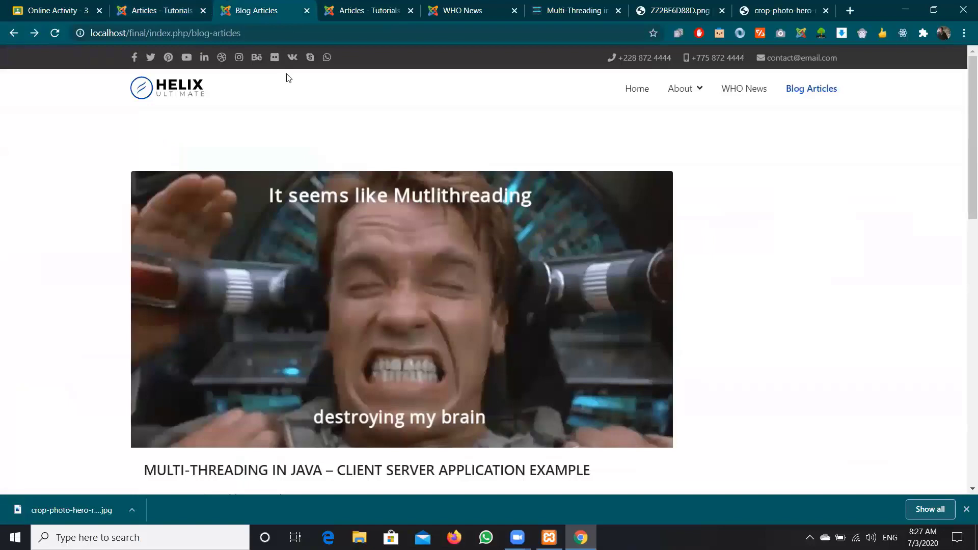
{"action": "scroll", "coordinate": [288, 78], "scroll_direction": "down", "scroll_amount": 12}
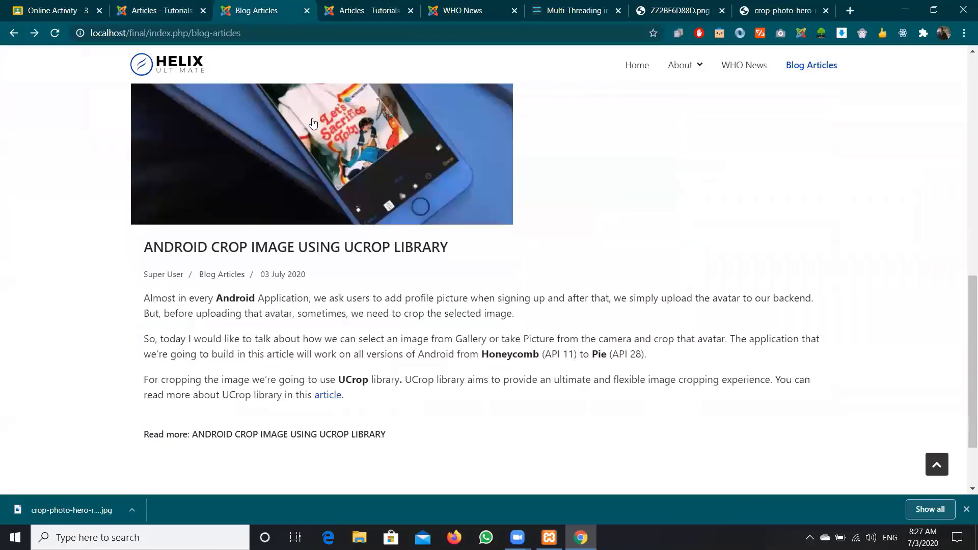
{"action": "scroll", "coordinate": [313, 123], "scroll_direction": "up", "scroll_amount": 1}
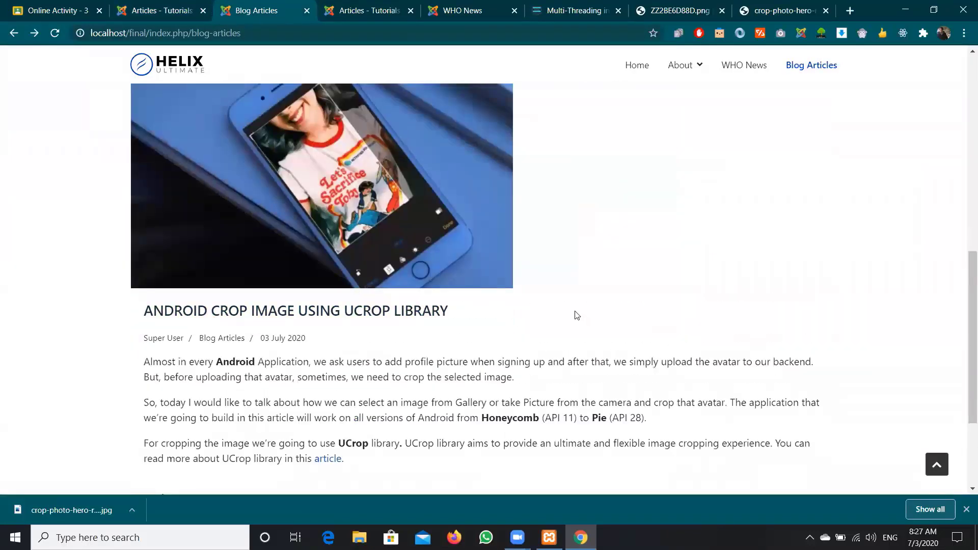
{"action": "key", "text": "F5"}
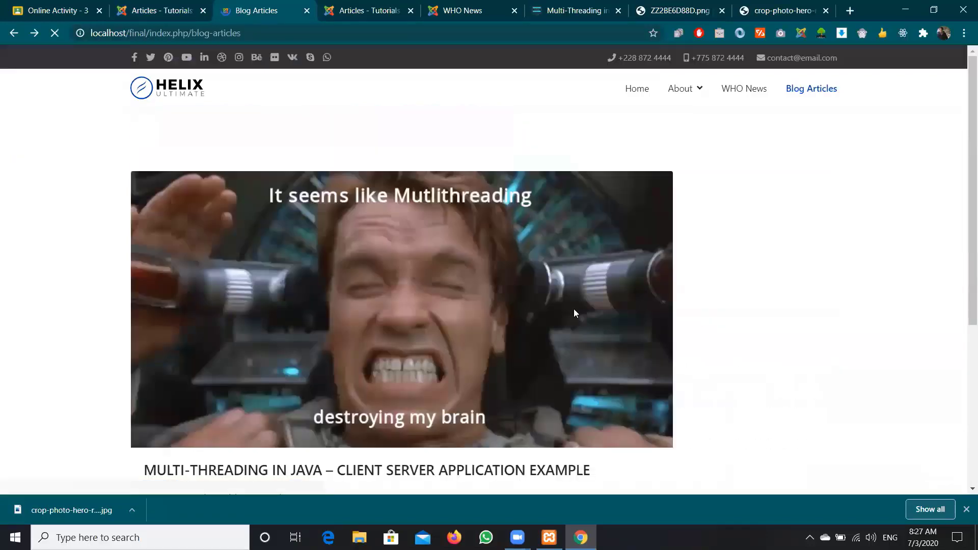
{"action": "scroll", "coordinate": [574, 300], "scroll_direction": "down", "scroll_amount": 5}
{"action": "scroll", "coordinate": [575, 282], "scroll_direction": "up", "scroll_amount": 5}
{"action": "scroll", "coordinate": [575, 281], "scroll_direction": "down", "scroll_amount": 1}
{"action": "scroll", "coordinate": [575, 282], "scroll_direction": "up", "scroll_amount": 1}
{"action": "scroll", "coordinate": [575, 282], "scroll_direction": "down", "scroll_amount": 5}
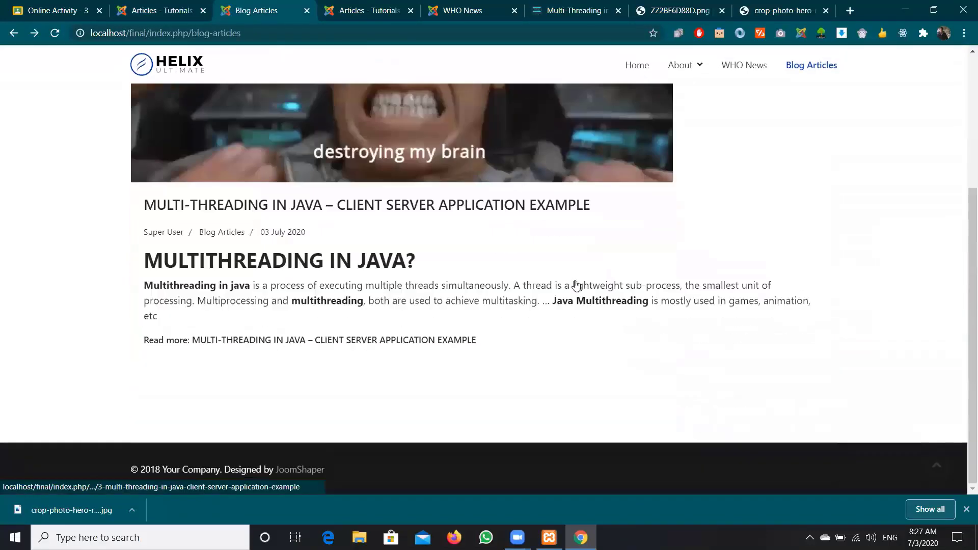
{"action": "scroll", "coordinate": [576, 285], "scroll_direction": "up", "scroll_amount": 5}
{"action": "scroll", "coordinate": [576, 284], "scroll_direction": "down", "scroll_amount": 5}
{"action": "scroll", "coordinate": [576, 285], "scroll_direction": "up", "scroll_amount": 5}
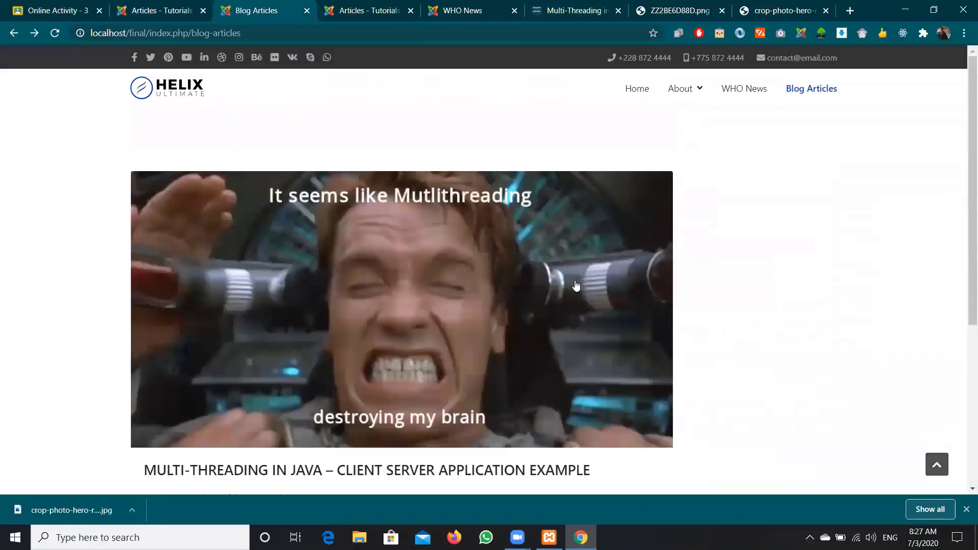
{"action": "scroll", "coordinate": [576, 285], "scroll_direction": "down", "scroll_amount": 4}
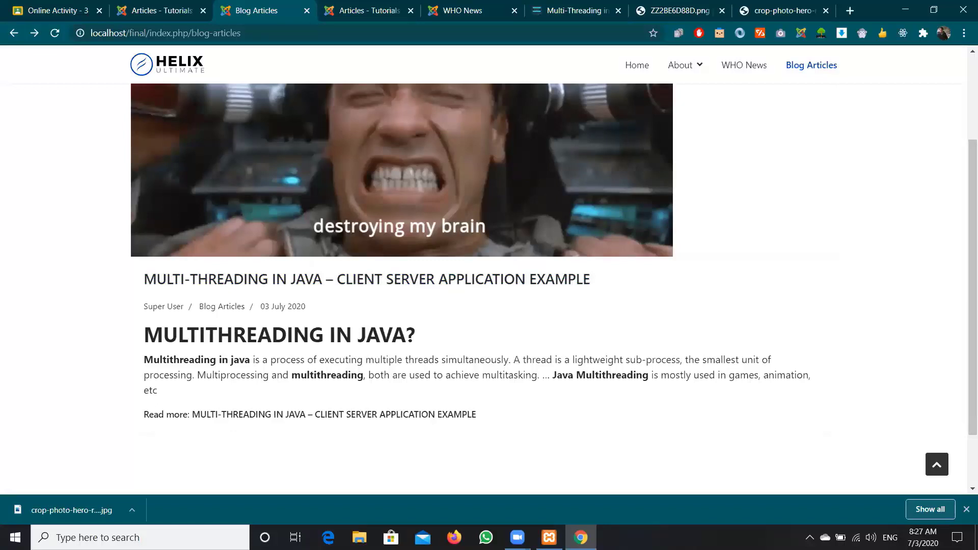
Step: Go to the site's Home page and view the Dummy Article with its Coronavirus Live Tracker text
{"action": "left_click", "coordinate": [637, 65]}
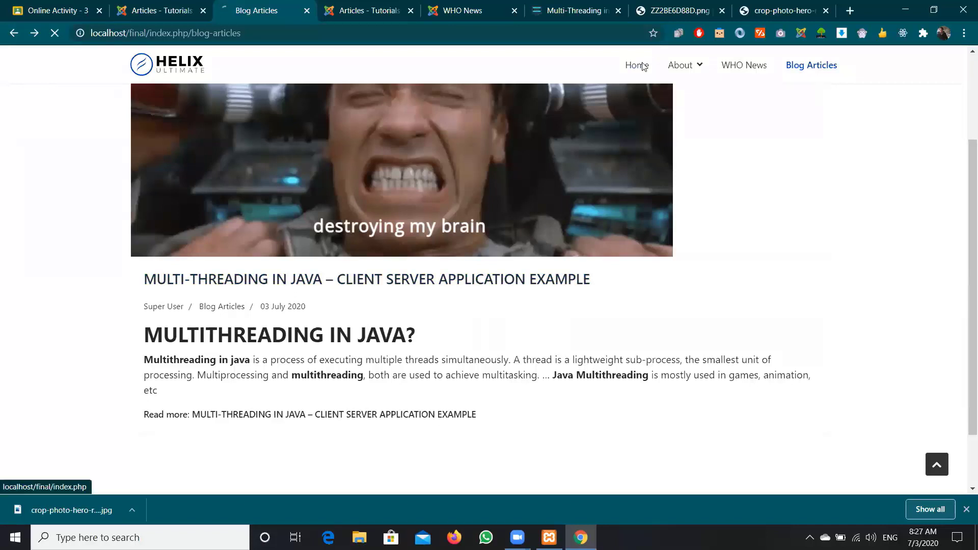
{"action": "scroll", "coordinate": [889, 187], "scroll_direction": "down", "scroll_amount": 1}
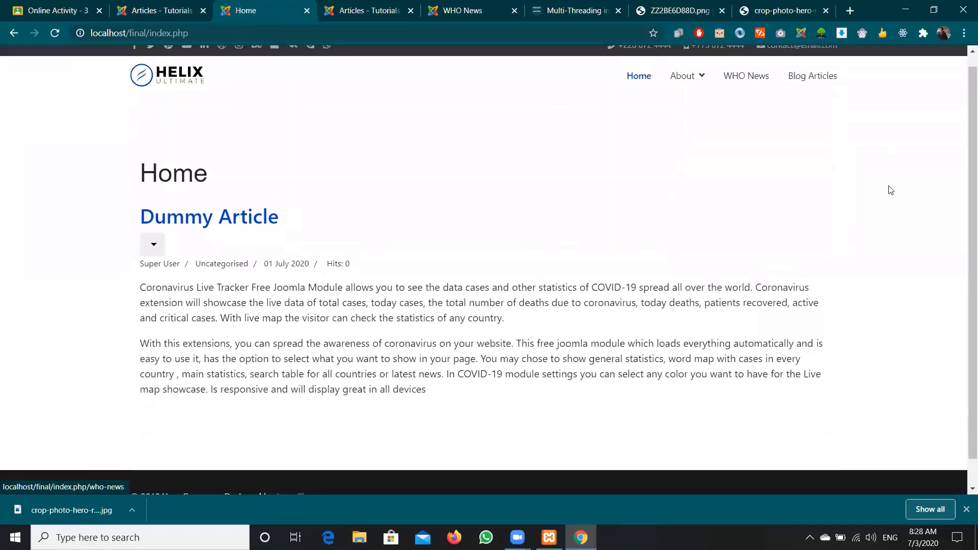
{"action": "scroll", "coordinate": [888, 188], "scroll_direction": "up", "scroll_amount": 1}
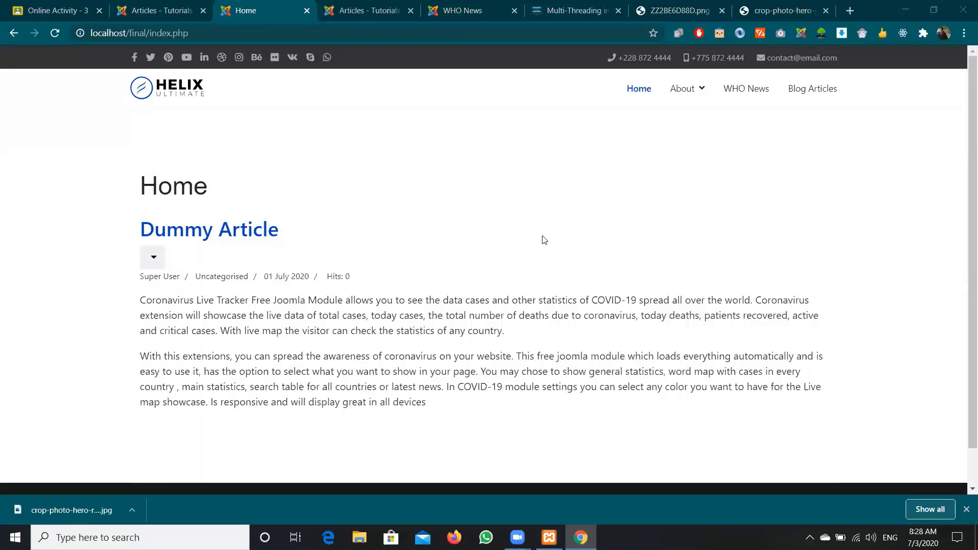
Step: Go from the admin articles list to Extensions > Templates > Styles
{"action": "left_click", "coordinate": [158, 6]}
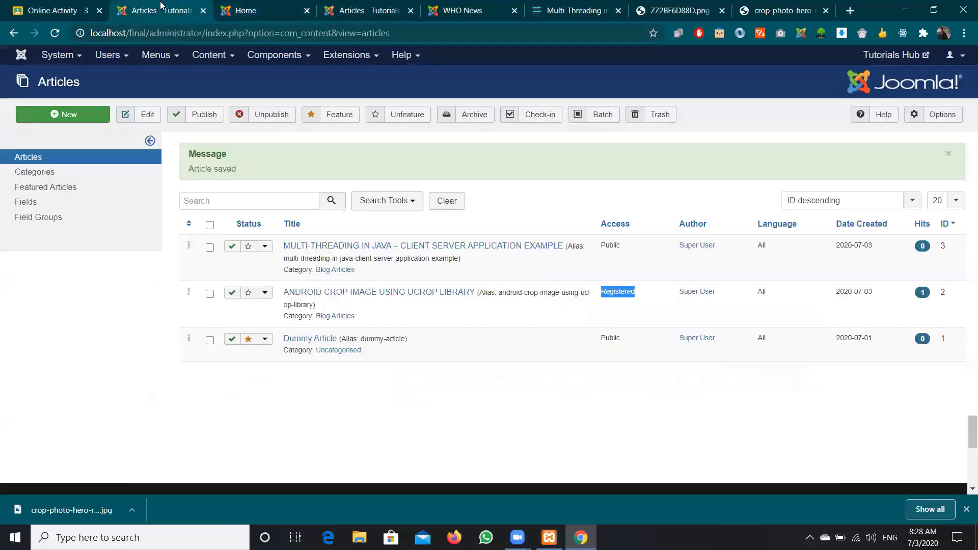
{"action": "left_click", "coordinate": [275, 56]}
{"action": "left_click", "coordinate": [213, 55]}
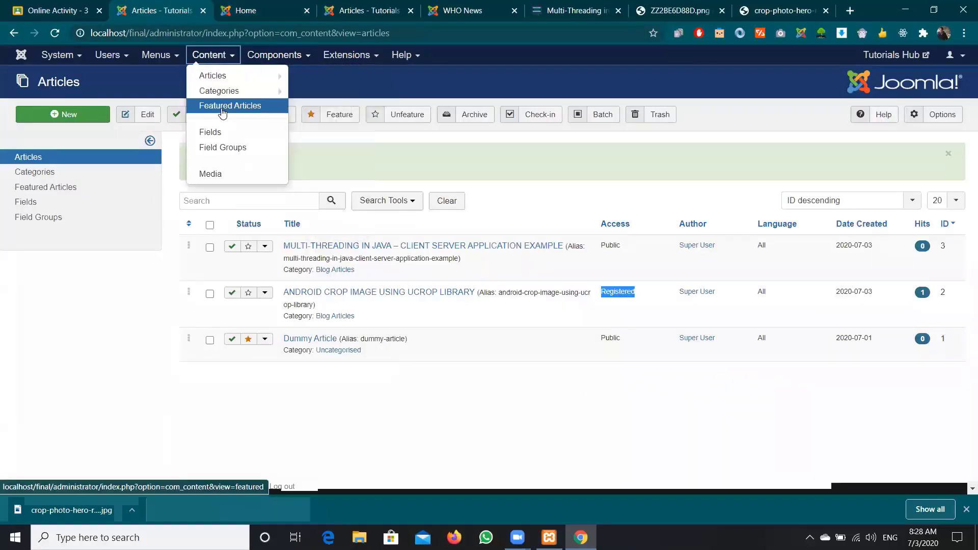
{"action": "left_click", "coordinate": [352, 55]}
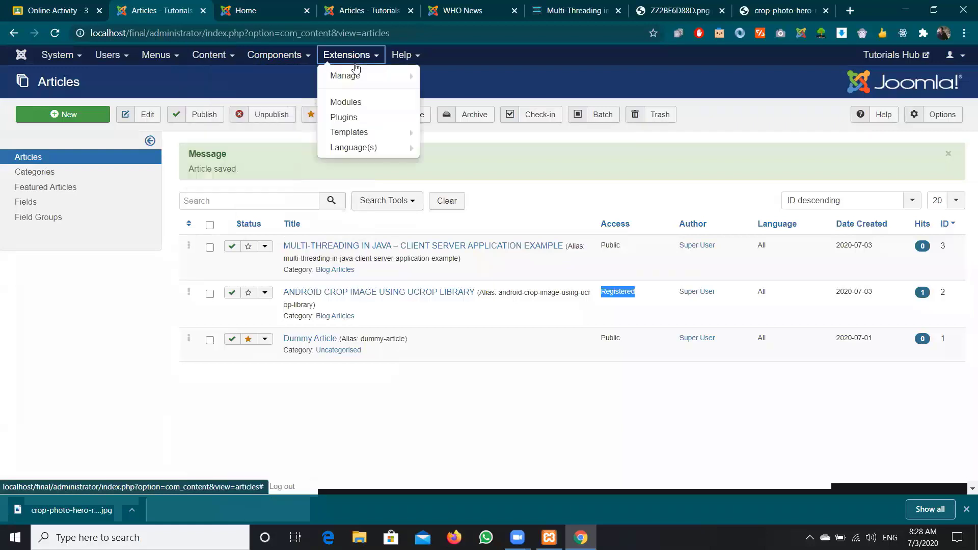
{"action": "mouse_move", "coordinate": [377, 132]}
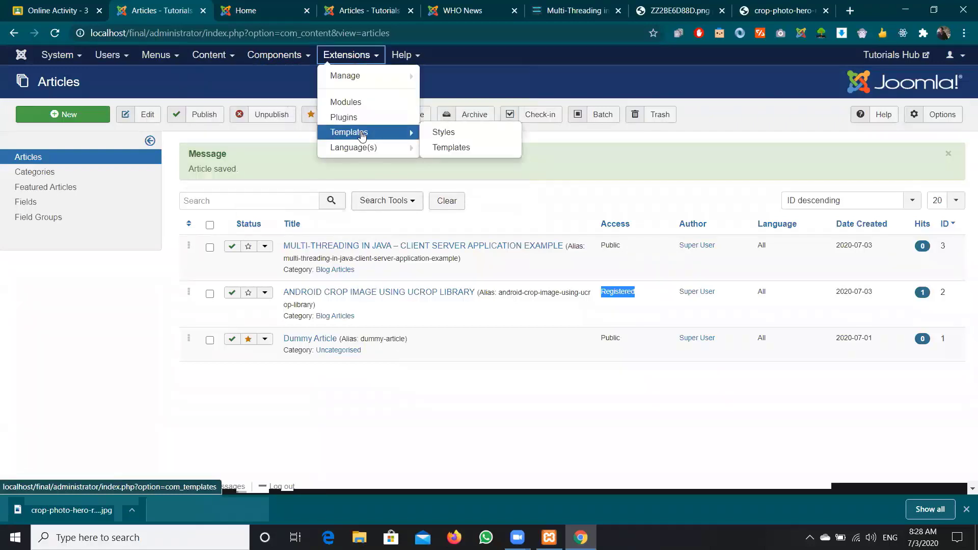
{"action": "left_click", "coordinate": [460, 132]}
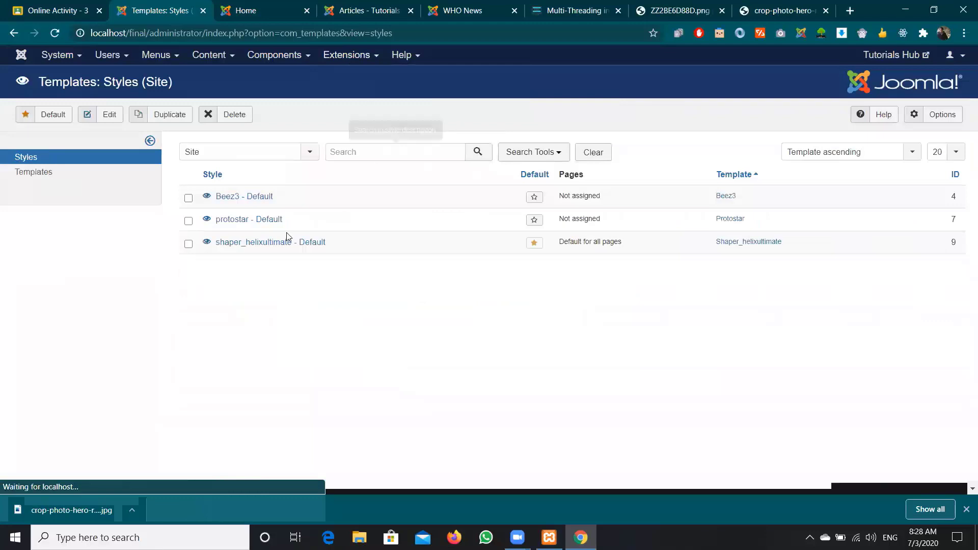
Step: Preview the shaper_helixultimate template's module positions, then return to the Styles list
{"action": "left_click", "coordinate": [207, 242]}
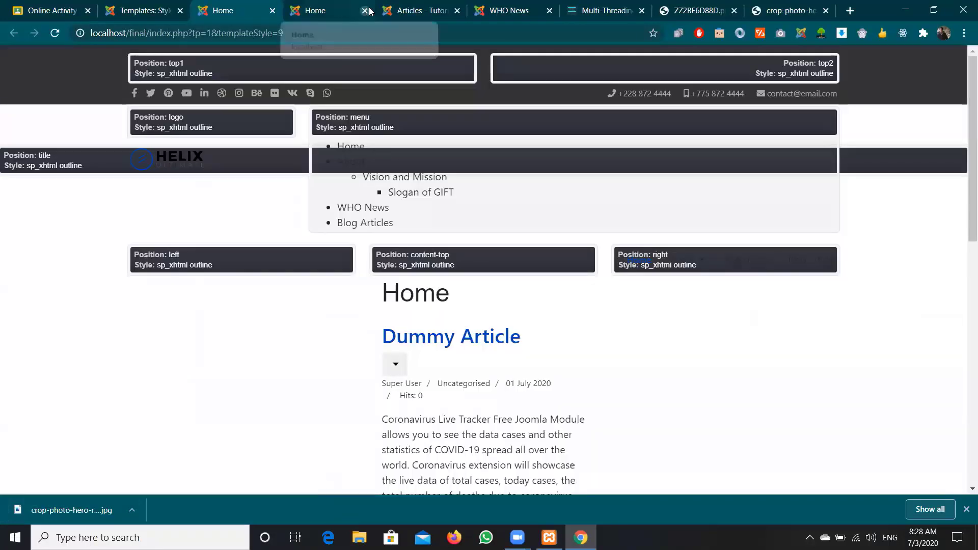
{"action": "left_click", "coordinate": [365, 10]}
{"action": "scroll", "coordinate": [646, 339], "scroll_direction": "down", "scroll_amount": 3}
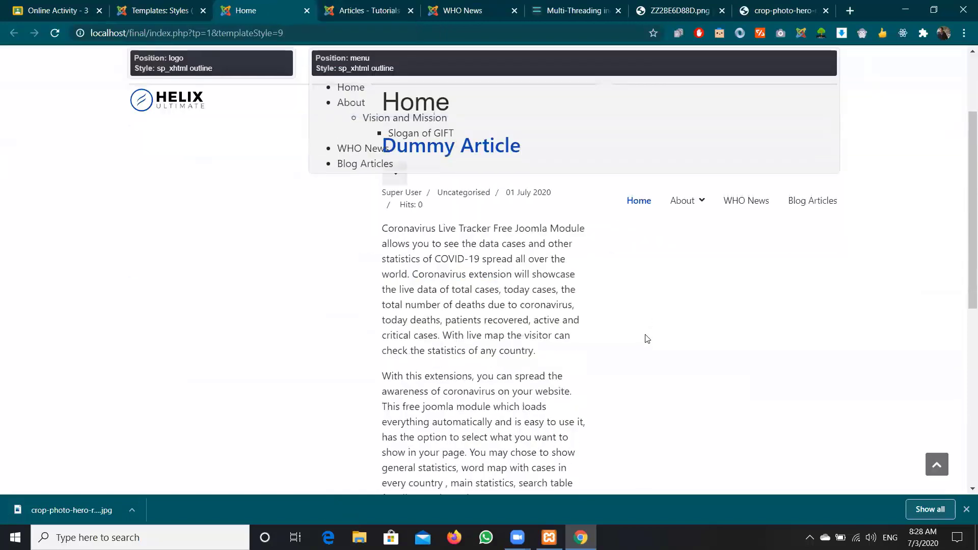
{"action": "scroll", "coordinate": [648, 337], "scroll_direction": "up", "scroll_amount": 3}
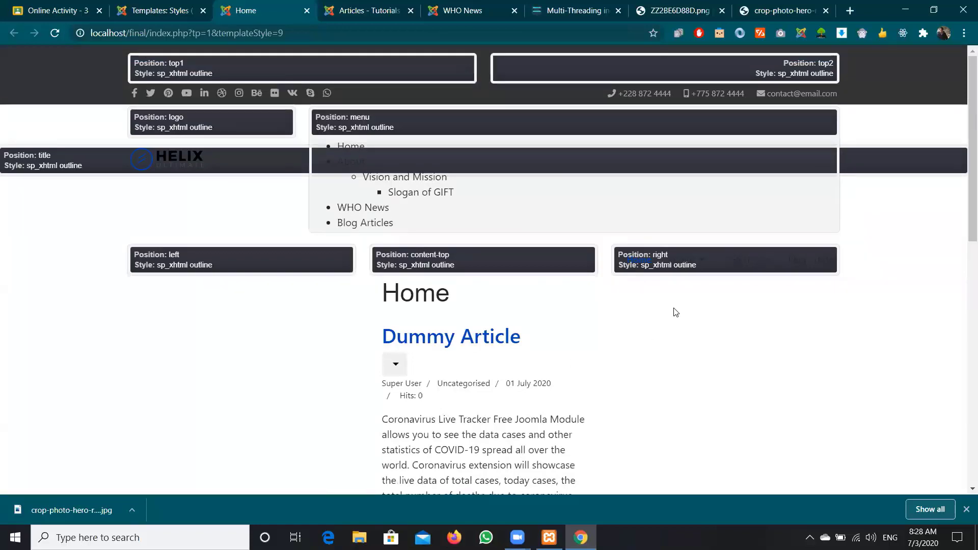
{"action": "scroll", "coordinate": [676, 312], "scroll_direction": "down", "scroll_amount": 2}
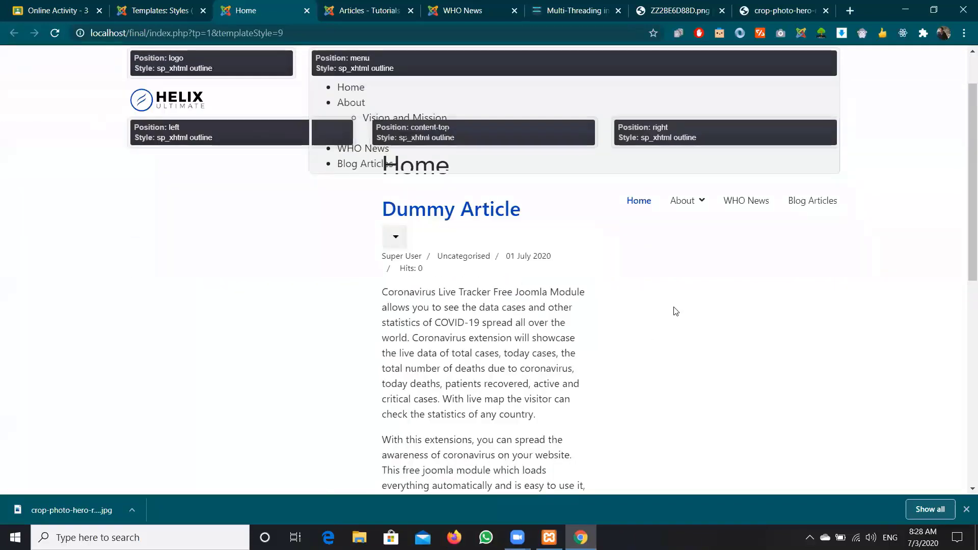
{"action": "scroll", "coordinate": [676, 311], "scroll_direction": "up", "scroll_amount": 2}
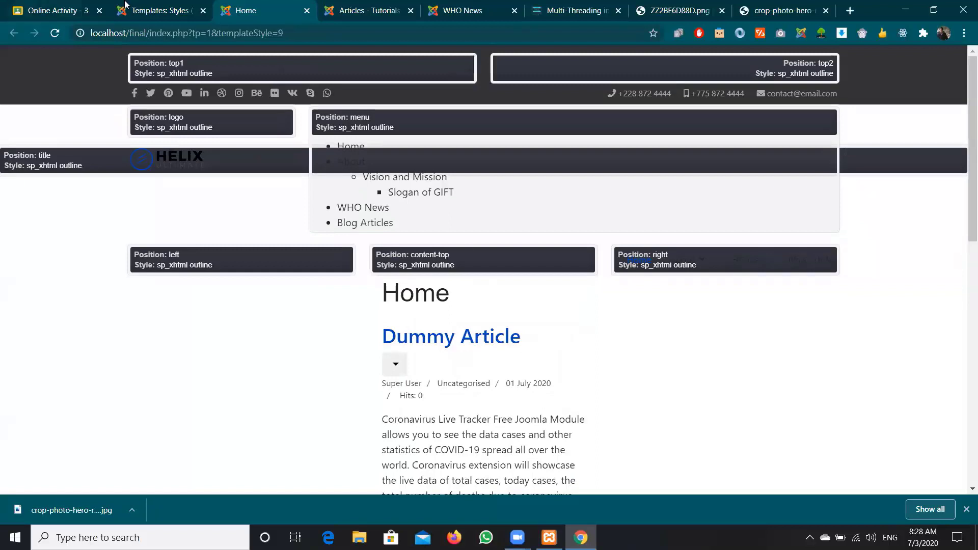
{"action": "left_click", "coordinate": [125, 4]}
{"action": "left_click", "coordinate": [348, 61]}
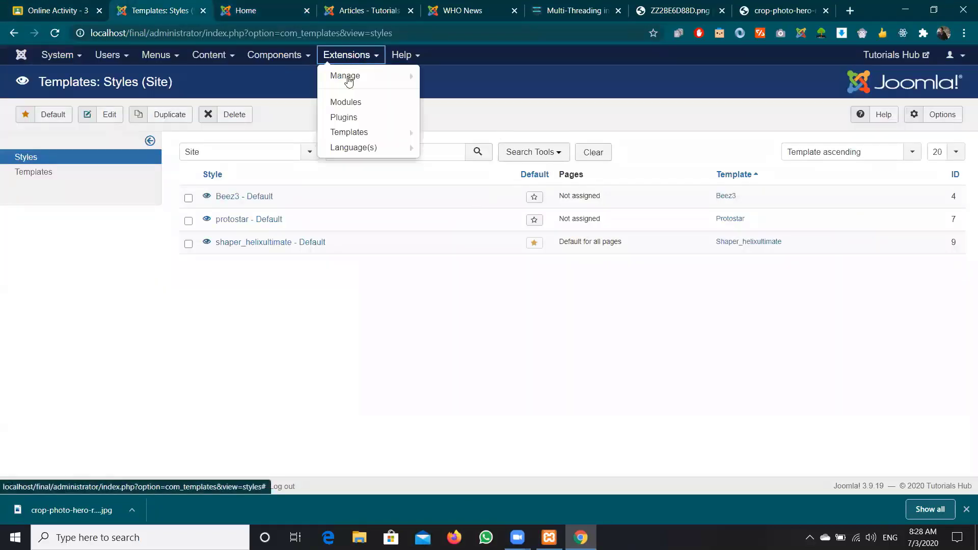
Step: Open the Login Form site module and clear its position-7 assignment
{"action": "left_click", "coordinate": [349, 101]}
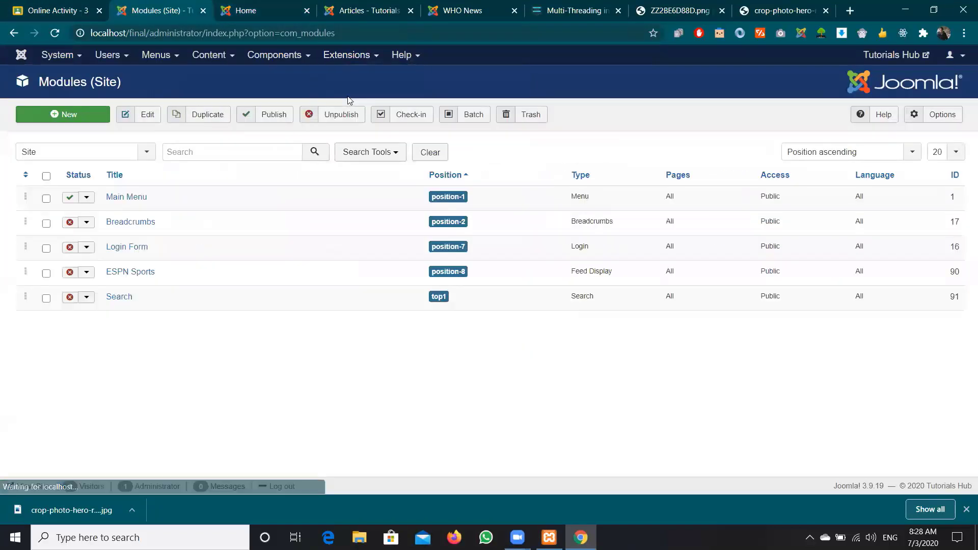
{"action": "left_click", "coordinate": [135, 248]}
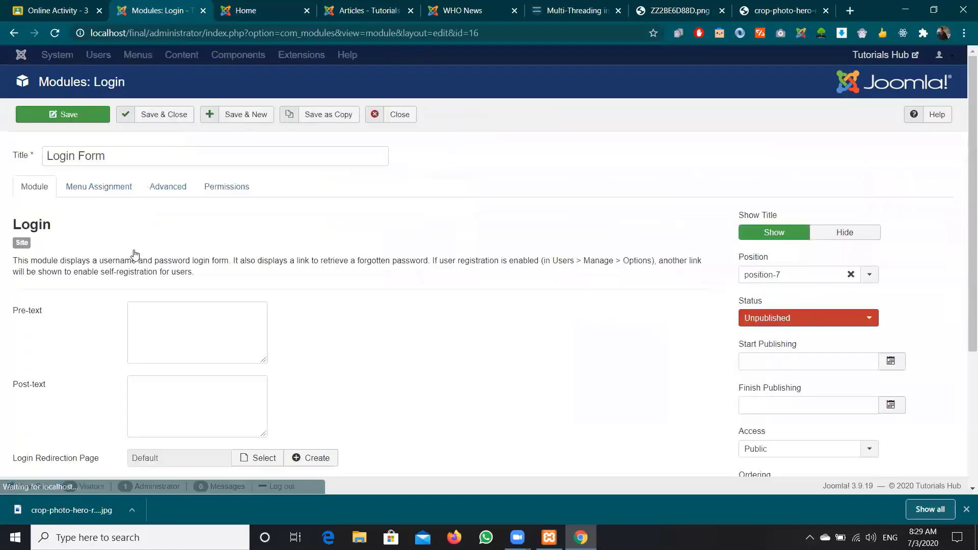
{"action": "left_click", "coordinate": [850, 275]}
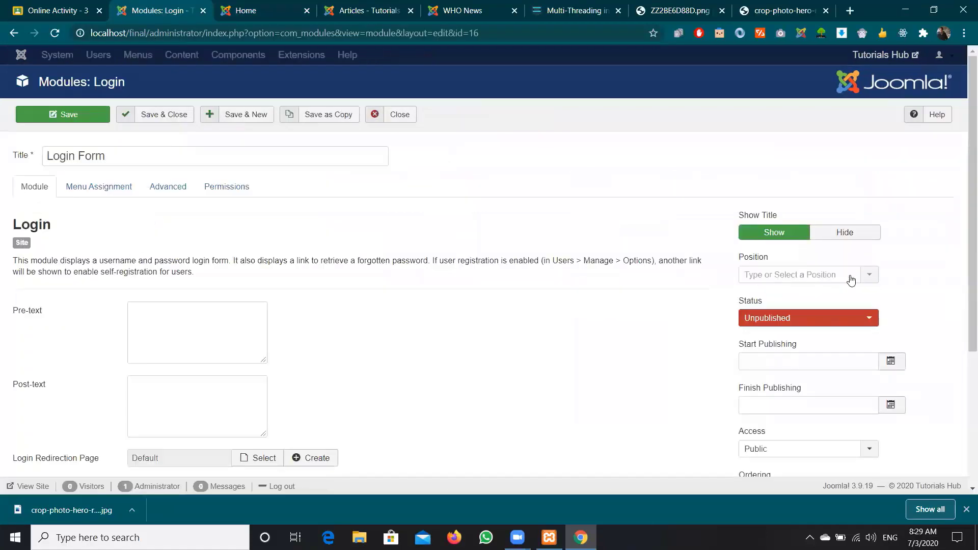
{"action": "left_click", "coordinate": [869, 275]}
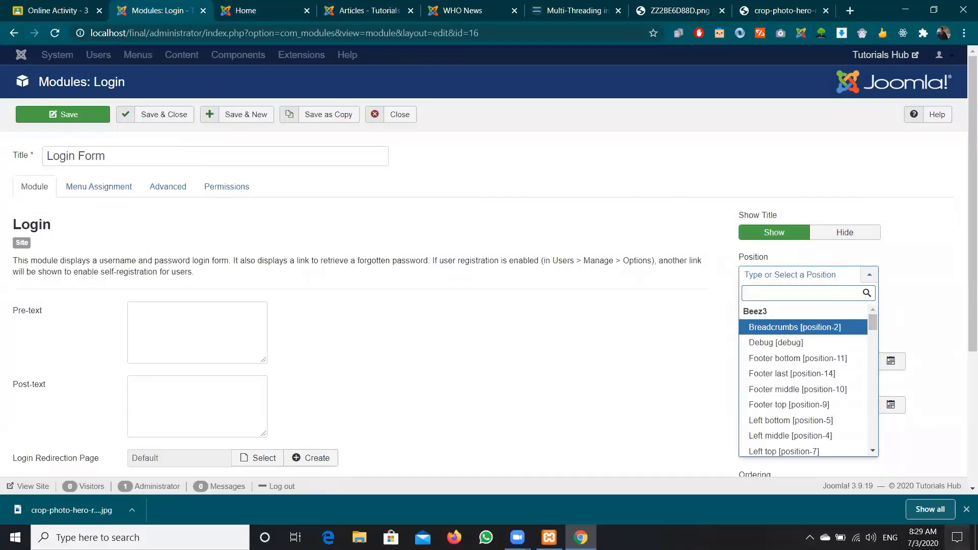
{"action": "left_click", "coordinate": [957, 537]}
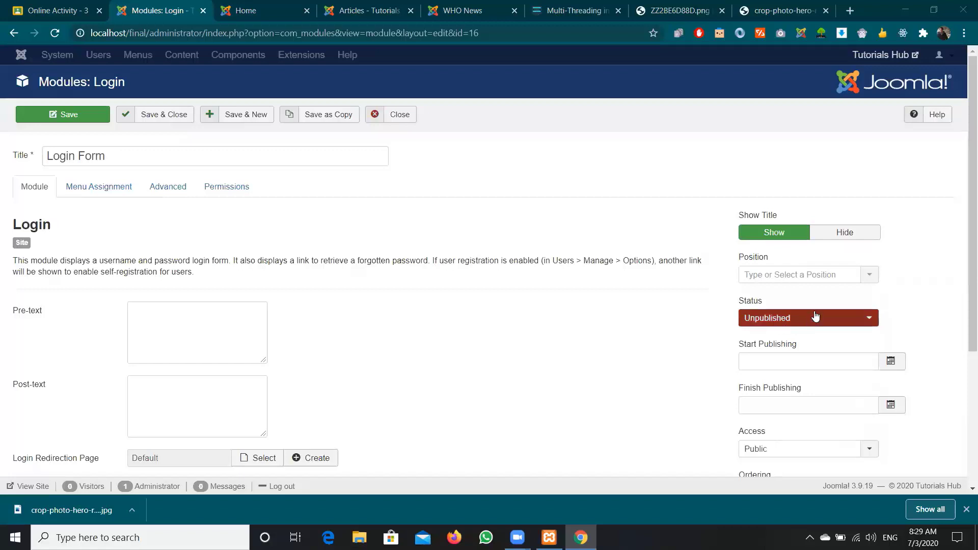
{"action": "left_click", "coordinate": [823, 276]}
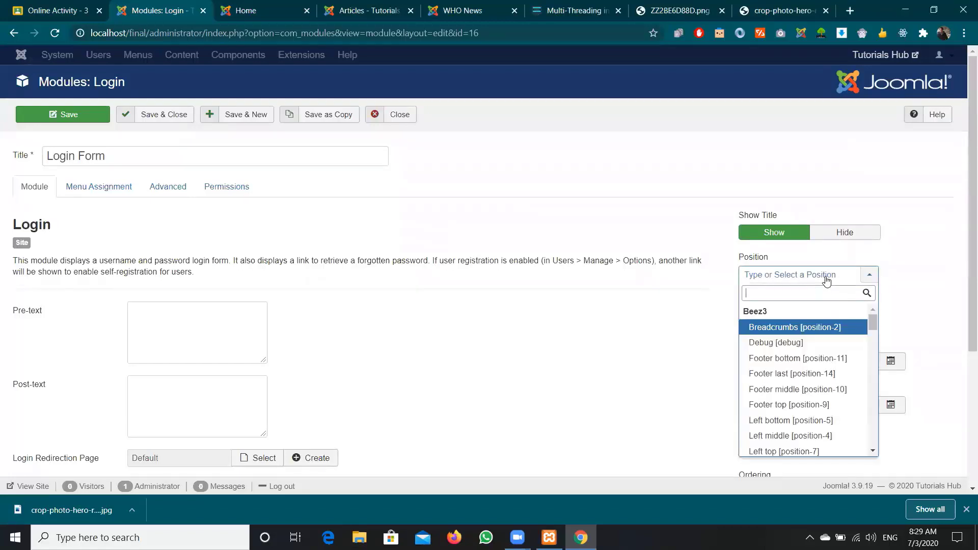
Step: Check the front-end template's module position outlines, then return to the Login Form editor
{"action": "left_click", "coordinate": [361, 6]}
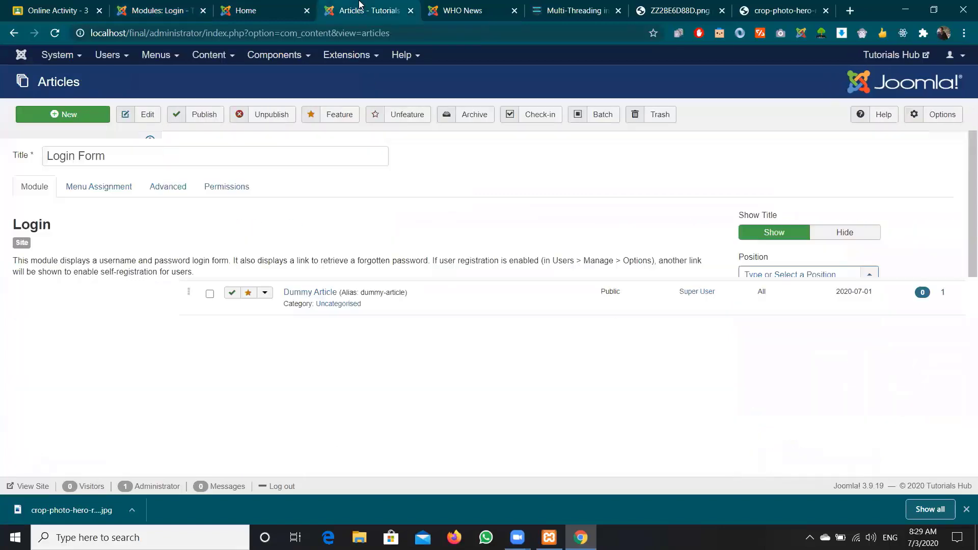
{"action": "left_click", "coordinate": [277, 6]}
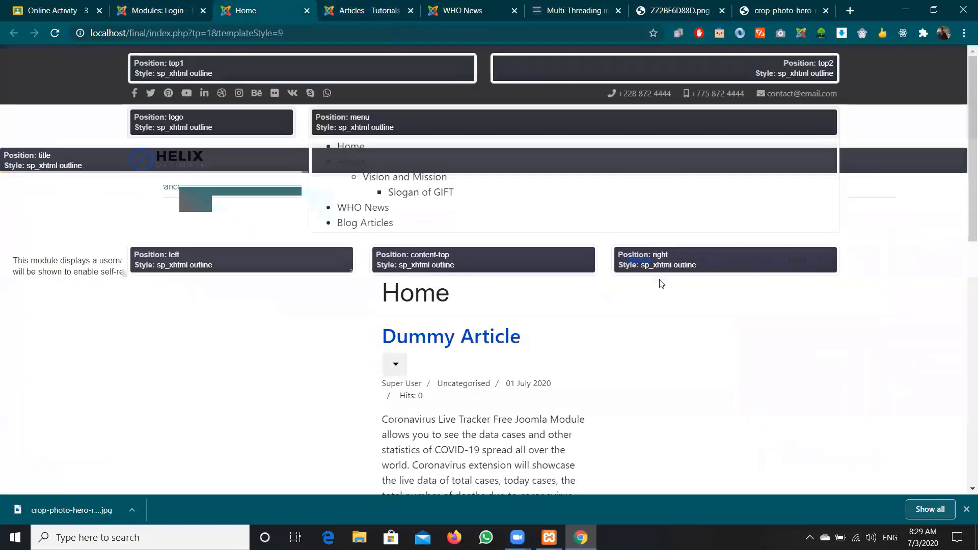
{"action": "mouse_move", "coordinate": [665, 260]}
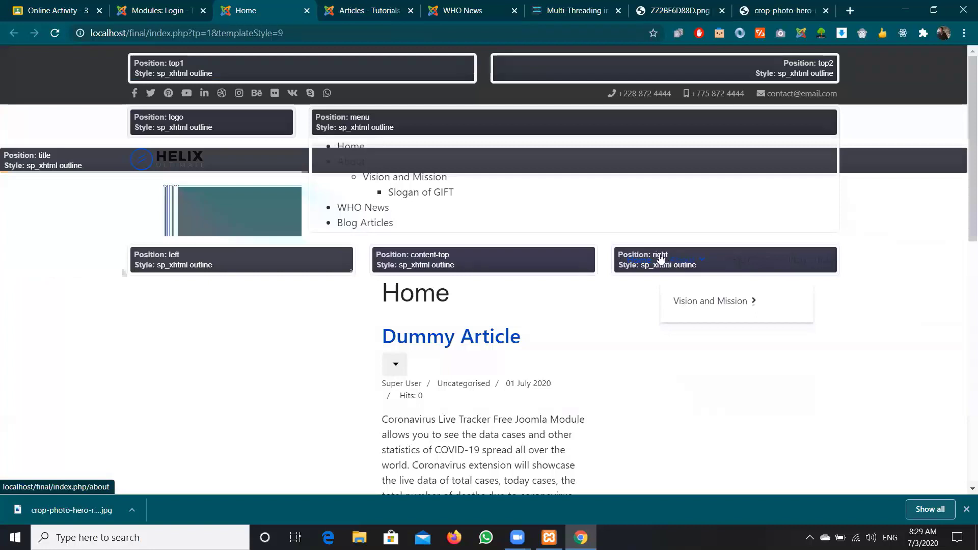
{"action": "left_click", "coordinate": [168, 10]}
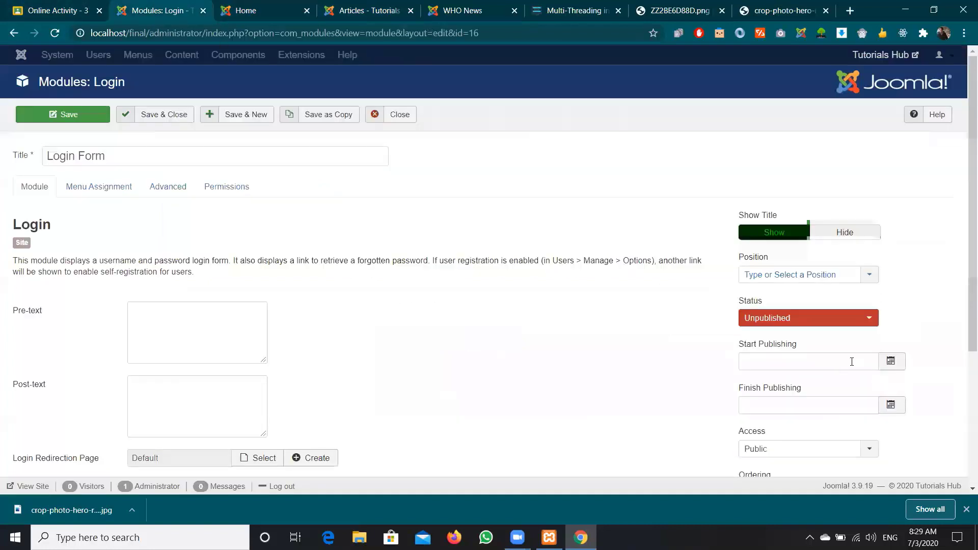
Step: Assign the Login Form module to the Shaper_helixultimate Left [left] position
{"action": "left_click", "coordinate": [759, 318]}
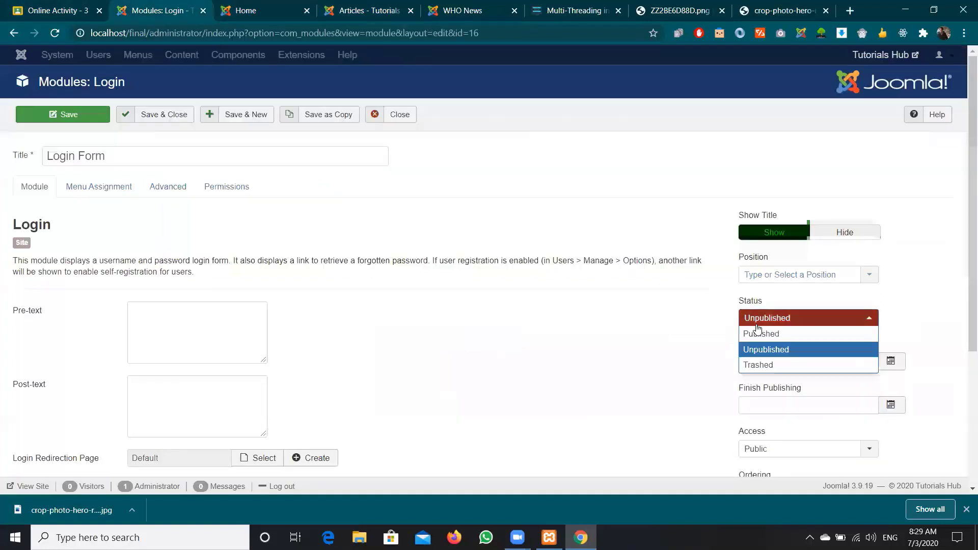
{"action": "left_click", "coordinate": [770, 276]}
{"action": "scroll", "coordinate": [792, 352], "scroll_direction": "down", "scroll_amount": 6}
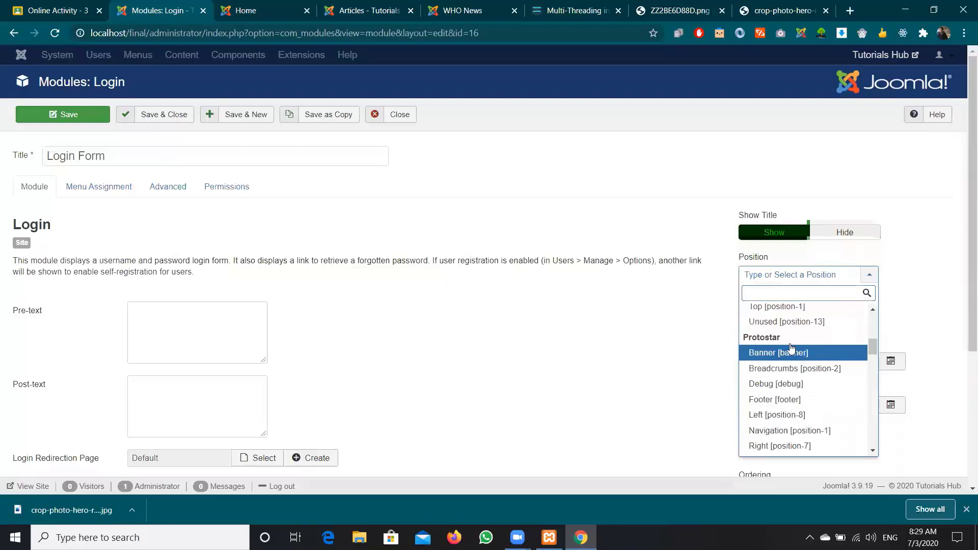
{"action": "scroll", "coordinate": [791, 348], "scroll_direction": "down", "scroll_amount": 5}
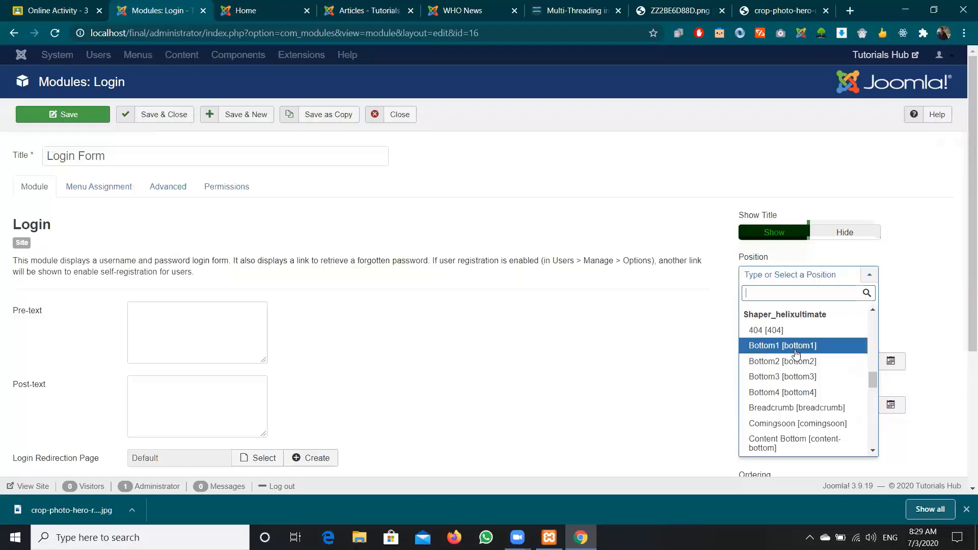
{"action": "scroll", "coordinate": [802, 357], "scroll_direction": "down", "scroll_amount": 2}
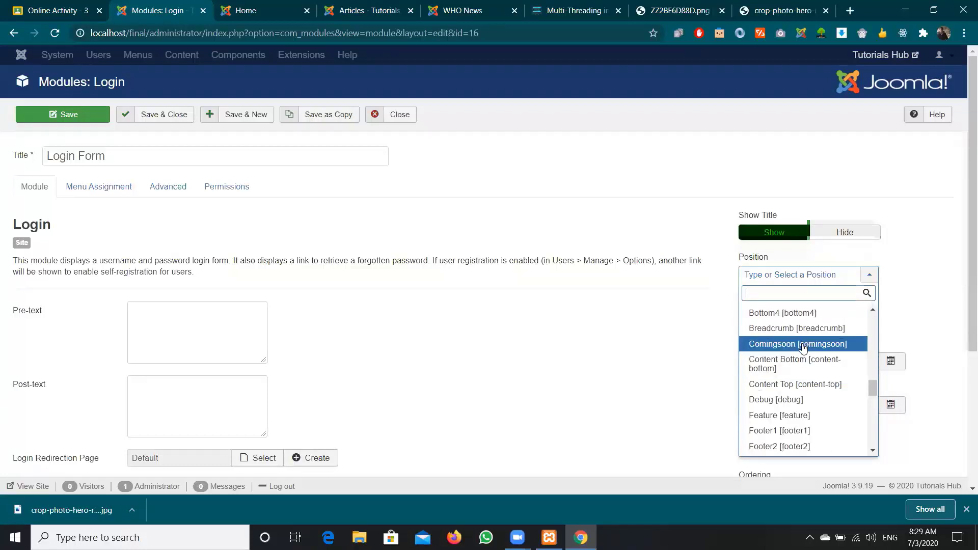
{"action": "scroll", "coordinate": [808, 372], "scroll_direction": "down", "scroll_amount": 2}
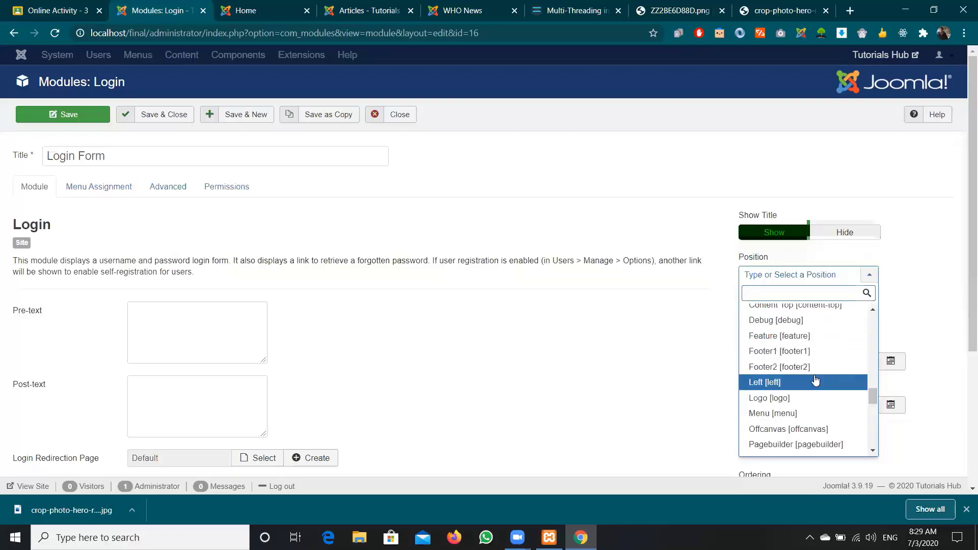
{"action": "left_click", "coordinate": [815, 382]}
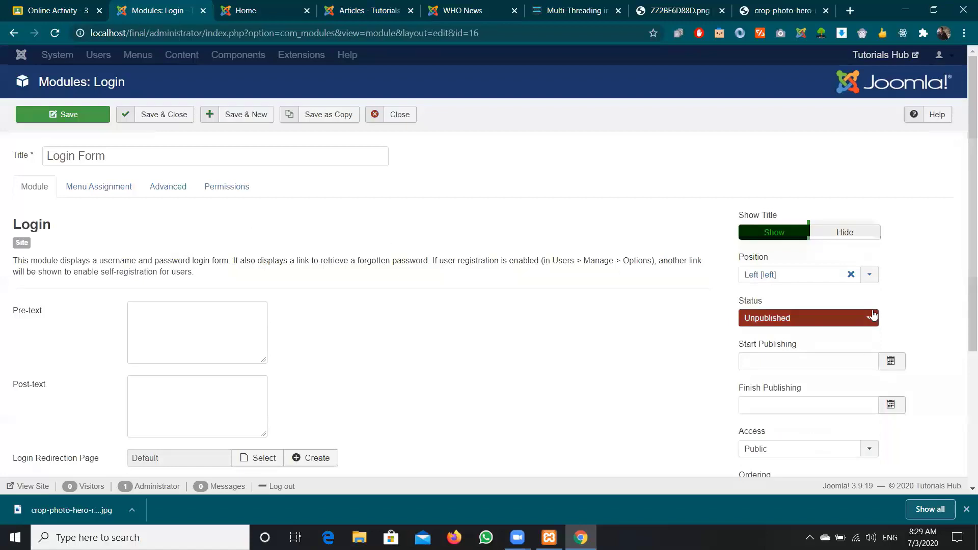
Step: Set the Login Form module's status to Published
{"action": "left_click", "coordinate": [828, 320]}
{"action": "left_click", "coordinate": [826, 336]}
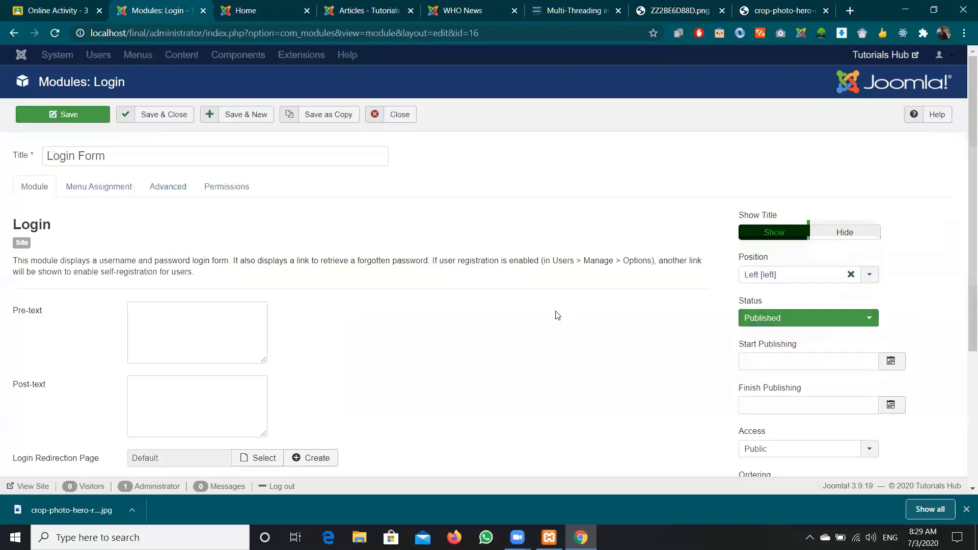
{"action": "scroll", "coordinate": [557, 316], "scroll_direction": "down", "scroll_amount": 3}
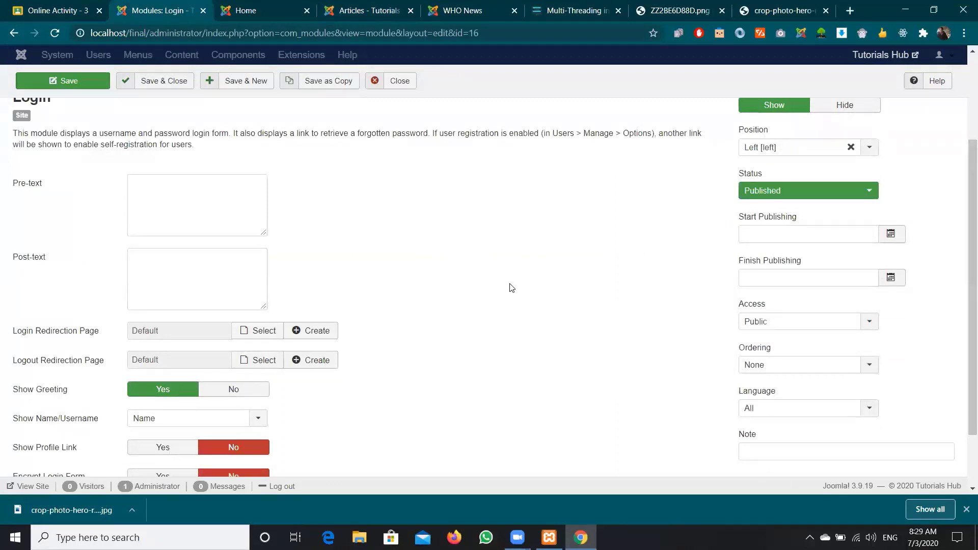
{"action": "scroll", "coordinate": [511, 287], "scroll_direction": "down", "scroll_amount": 2}
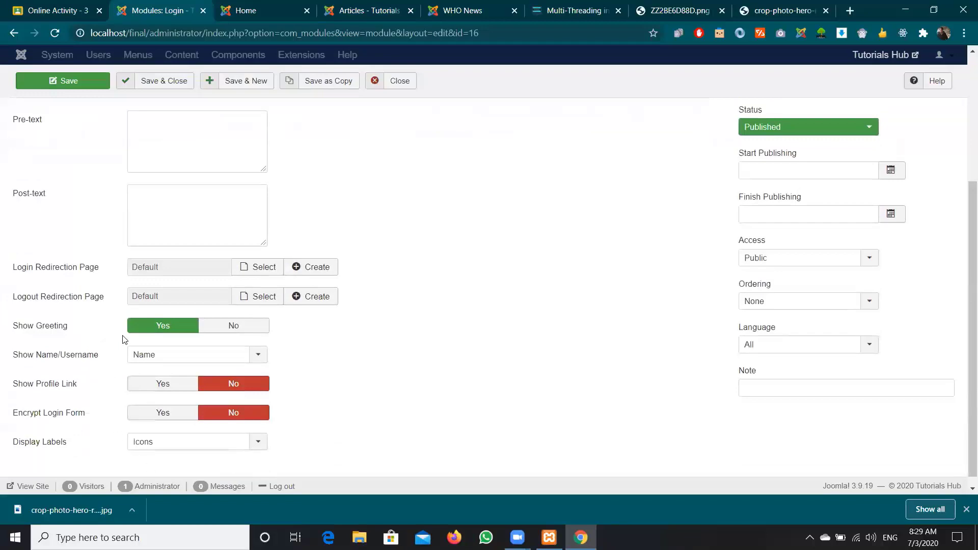
Step: Save and close the Login Form module, then open the live site to see it in the left column
{"action": "scroll", "coordinate": [474, 319], "scroll_direction": "down", "scroll_amount": 1}
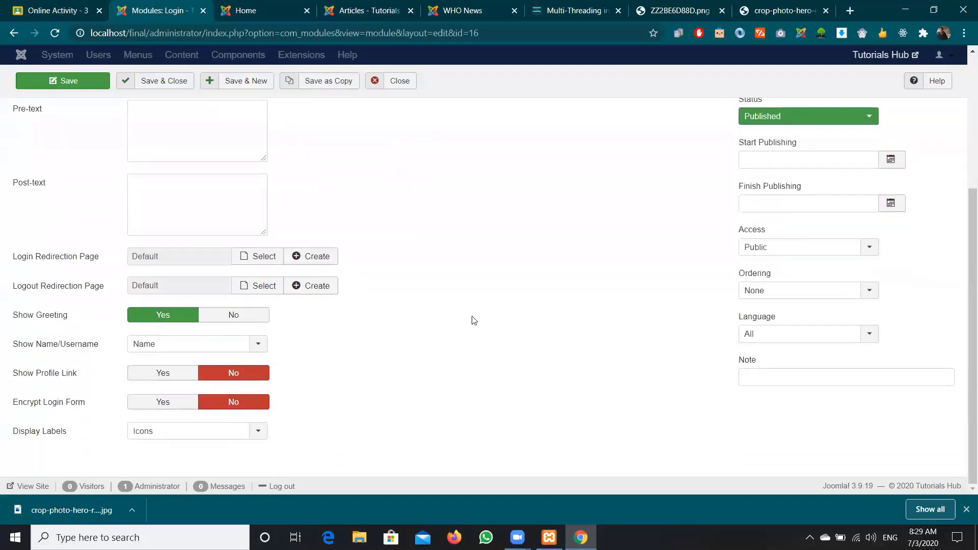
{"action": "scroll", "coordinate": [474, 320], "scroll_direction": "up", "scroll_amount": 5}
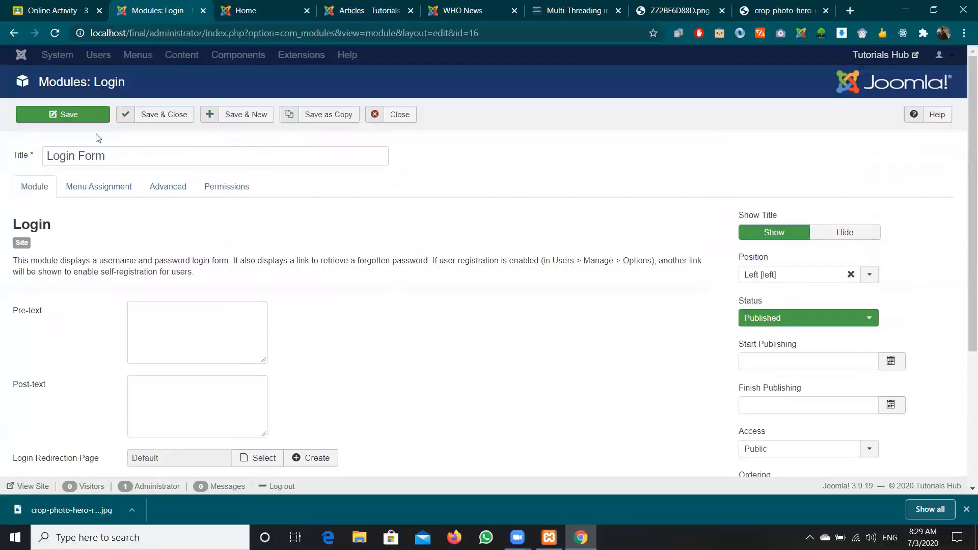
{"action": "left_click", "coordinate": [167, 117]}
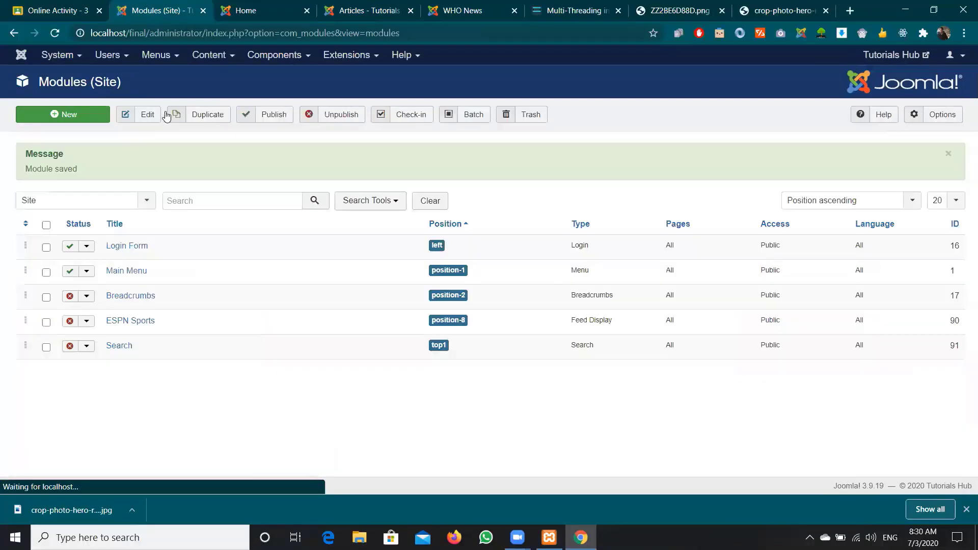
{"action": "left_click", "coordinate": [239, 11]}
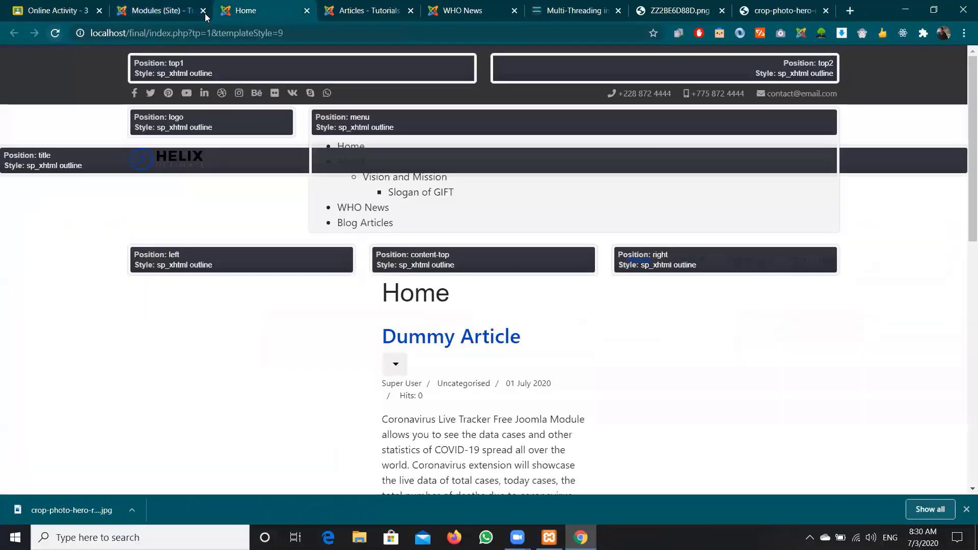
{"action": "left_click", "coordinate": [129, 7]}
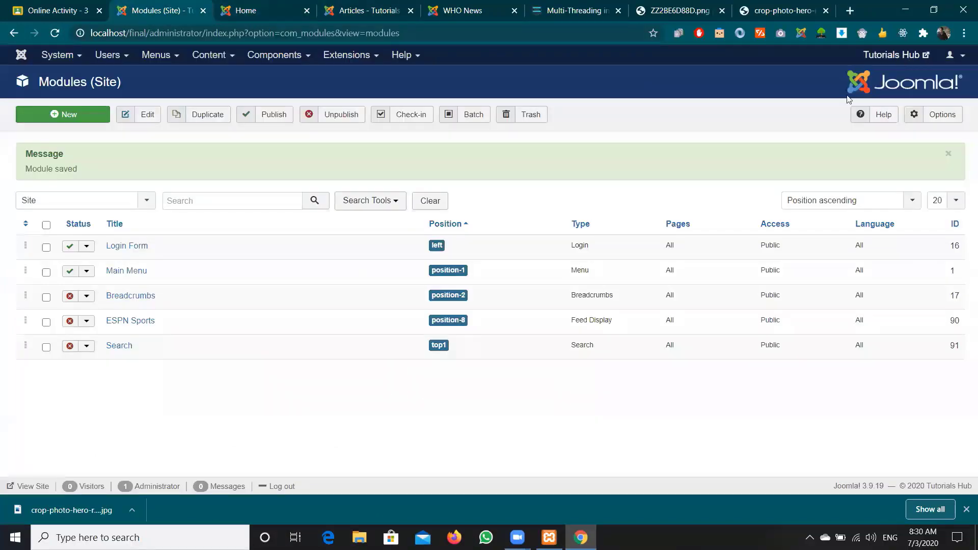
{"action": "left_click", "coordinate": [908, 53]}
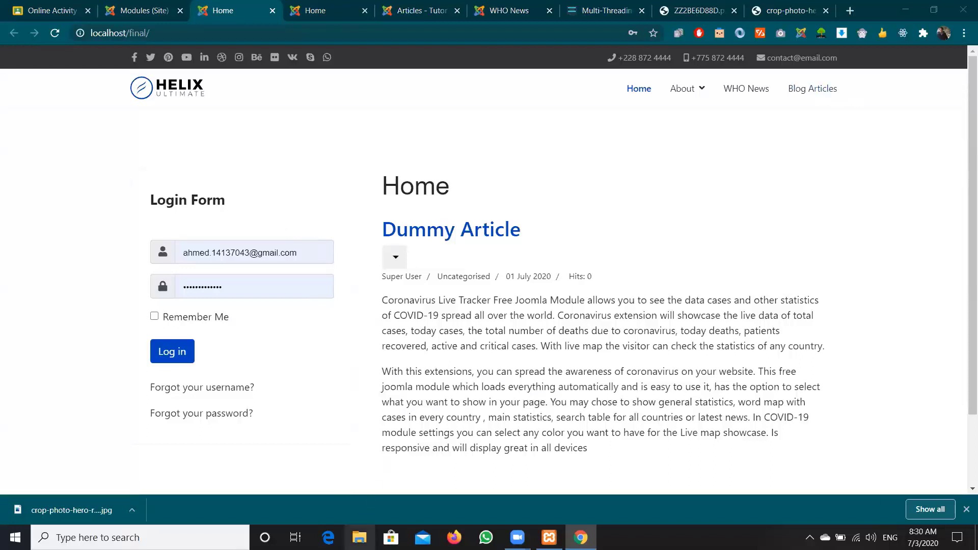
{"action": "key", "text": "super+e"}
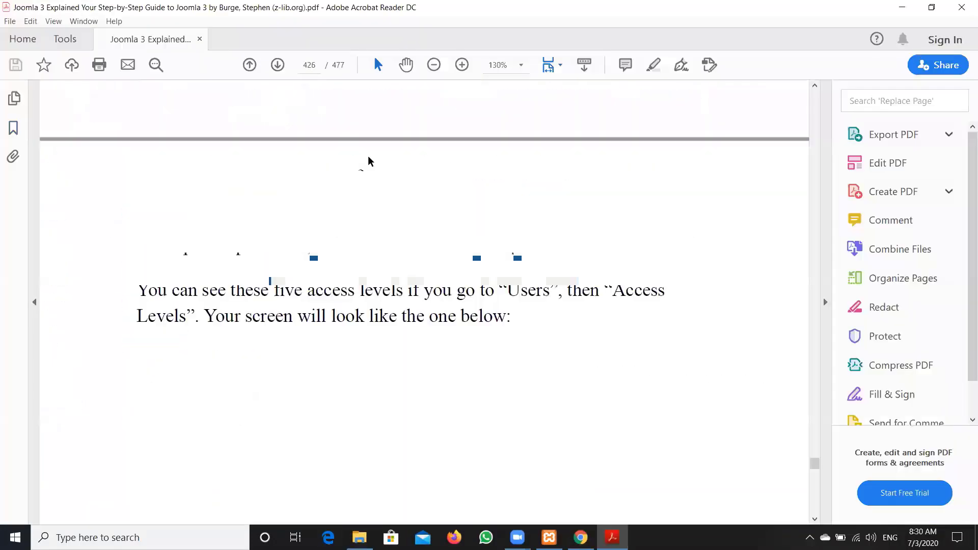
Step: Dismiss the Star Files tip in the Joomla 3 Explained PDF
{"action": "scroll", "coordinate": [368, 161], "scroll_direction": "down", "scroll_amount": 10}
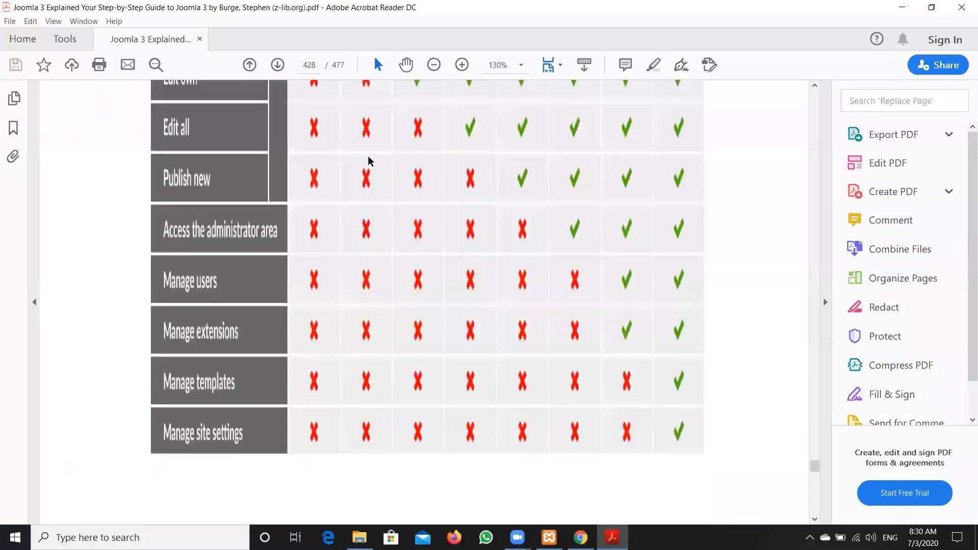
{"action": "scroll", "coordinate": [368, 161], "scroll_direction": "up", "scroll_amount": 8}
{"action": "scroll", "coordinate": [492, 158], "scroll_direction": "down", "scroll_amount": 2}
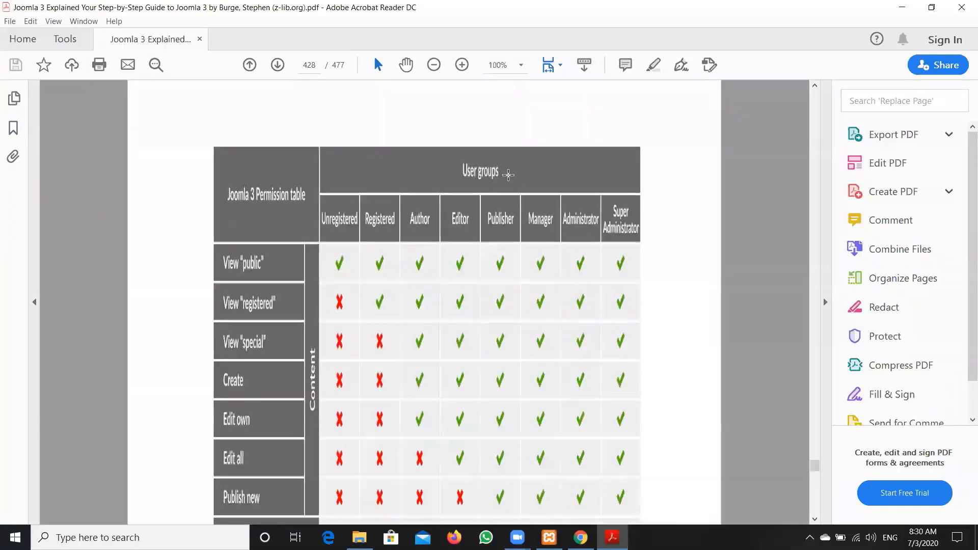
{"action": "scroll", "coordinate": [487, 150], "scroll_direction": "down", "scroll_amount": 2}
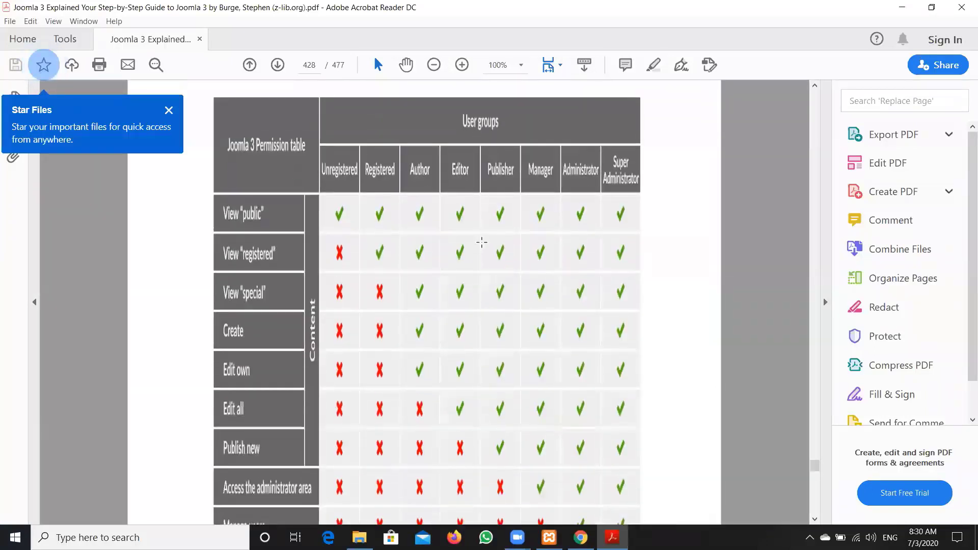
{"action": "scroll", "coordinate": [485, 239], "scroll_direction": "down", "scroll_amount": 4}
{"action": "scroll", "coordinate": [484, 235], "scroll_direction": "down", "scroll_amount": 3}
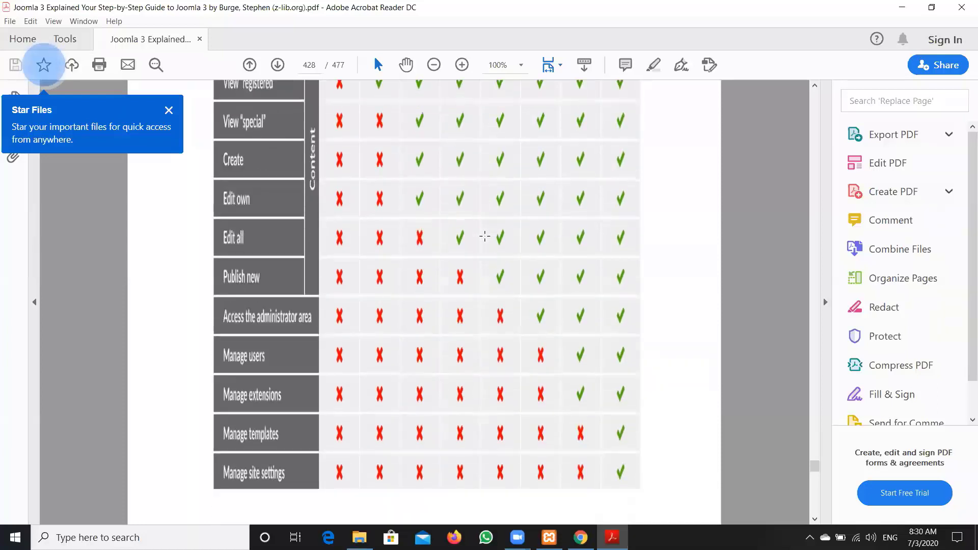
{"action": "scroll", "coordinate": [484, 235], "scroll_direction": "down", "scroll_amount": 1}
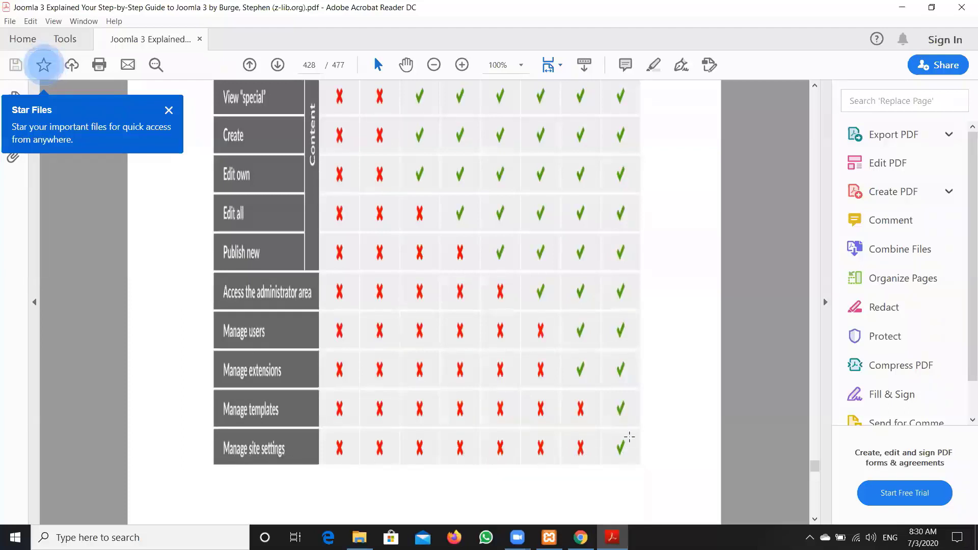
{"action": "scroll", "coordinate": [630, 437], "scroll_direction": "up", "scroll_amount": 1}
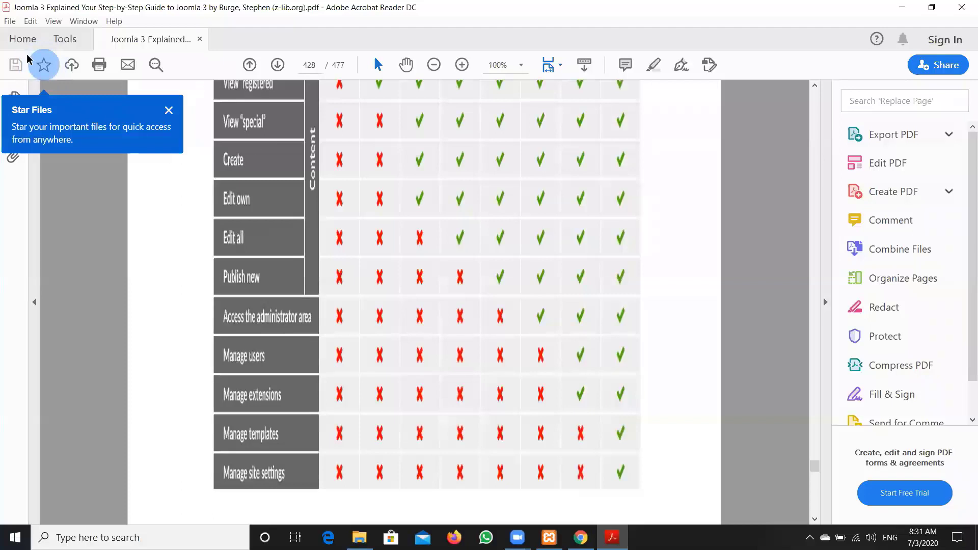
{"action": "left_click", "coordinate": [169, 111]}
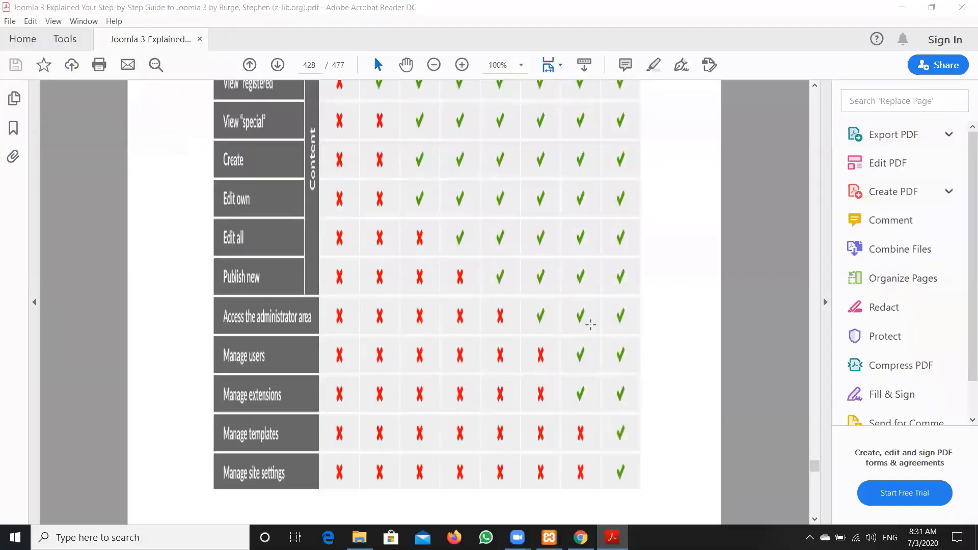
Step: Scroll through the Joomla 3 Permission table on page 428, from role headers to site settings
{"action": "scroll", "coordinate": [590, 324], "scroll_direction": "down", "scroll_amount": 2}
{"action": "scroll", "coordinate": [591, 325], "scroll_direction": "up", "scroll_amount": 5}
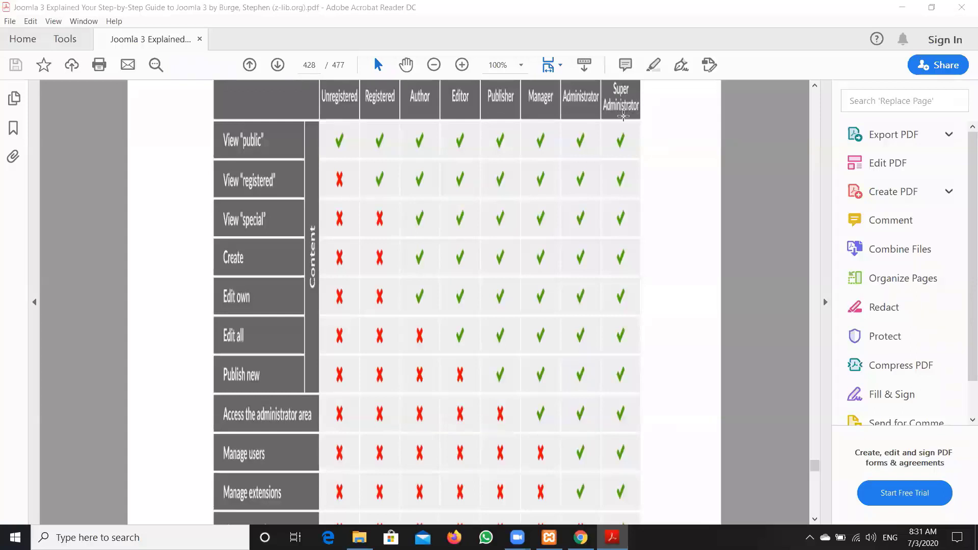
{"action": "scroll", "coordinate": [628, 144], "scroll_direction": "up", "scroll_amount": 1}
{"action": "scroll", "coordinate": [680, 157], "scroll_direction": "down", "scroll_amount": 1}
{"action": "scroll", "coordinate": [681, 156], "scroll_direction": "down", "scroll_amount": 1}
{"action": "scroll", "coordinate": [680, 156], "scroll_direction": "up", "scroll_amount": 1}
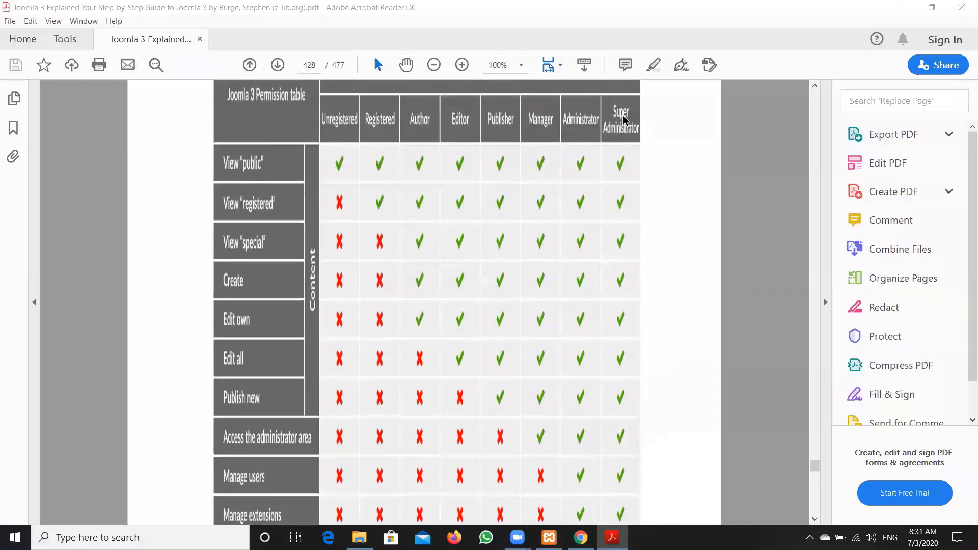
{"action": "scroll", "coordinate": [626, 121], "scroll_direction": "up", "scroll_amount": 1}
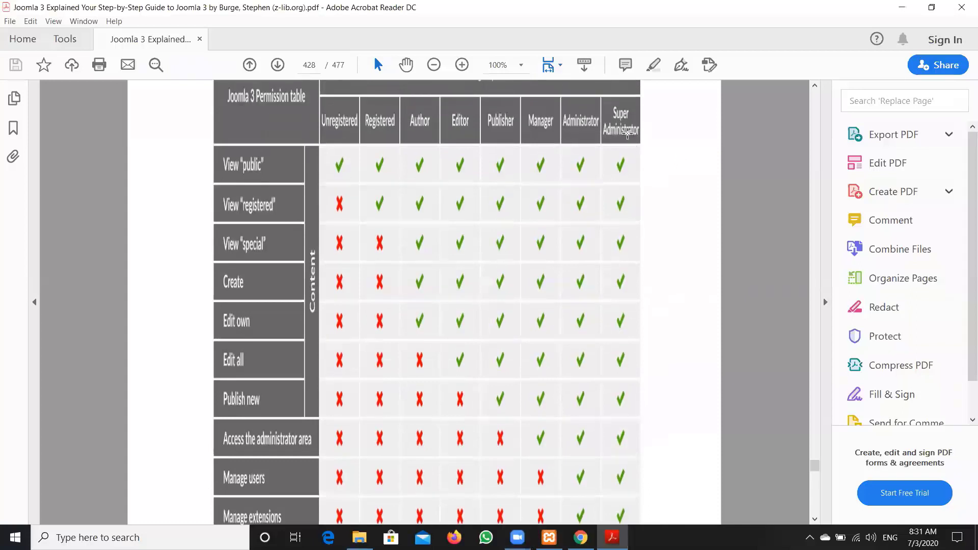
{"action": "scroll", "coordinate": [627, 132], "scroll_direction": "down", "scroll_amount": 5}
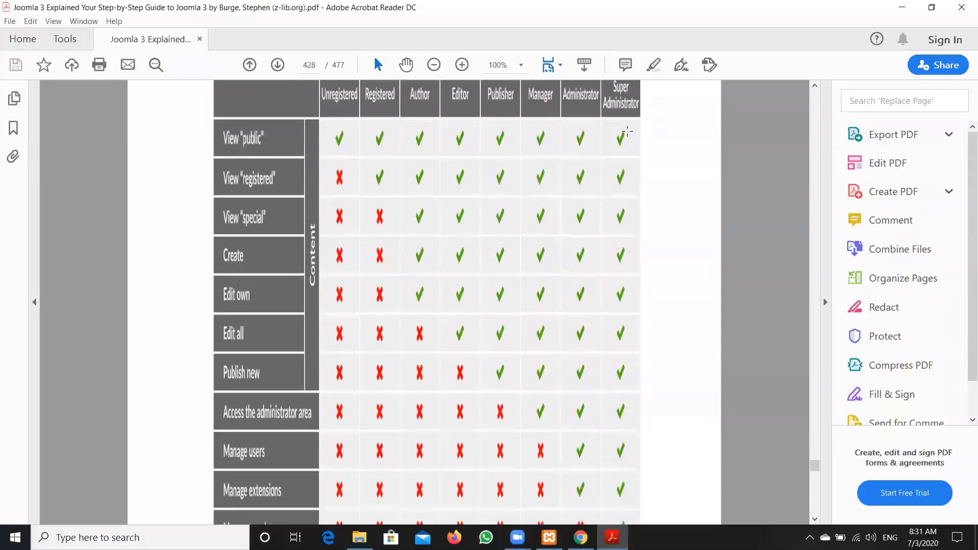
{"action": "scroll", "coordinate": [626, 132], "scroll_direction": "up", "scroll_amount": 1}
{"action": "scroll", "coordinate": [624, 255], "scroll_direction": "down", "scroll_amount": 5}
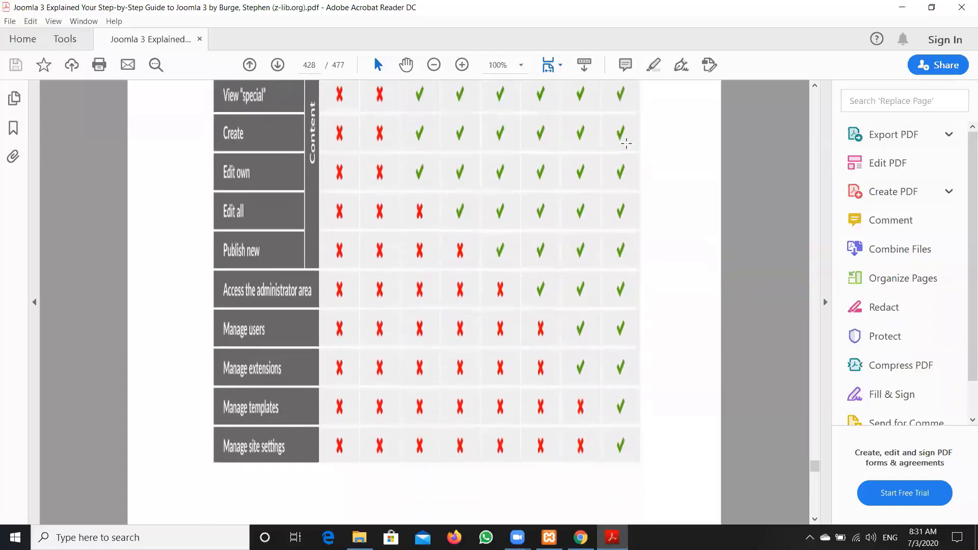
{"action": "scroll", "coordinate": [623, 408], "scroll_direction": "up", "scroll_amount": 4}
{"action": "scroll", "coordinate": [387, 163], "scroll_direction": "up", "scroll_amount": 2}
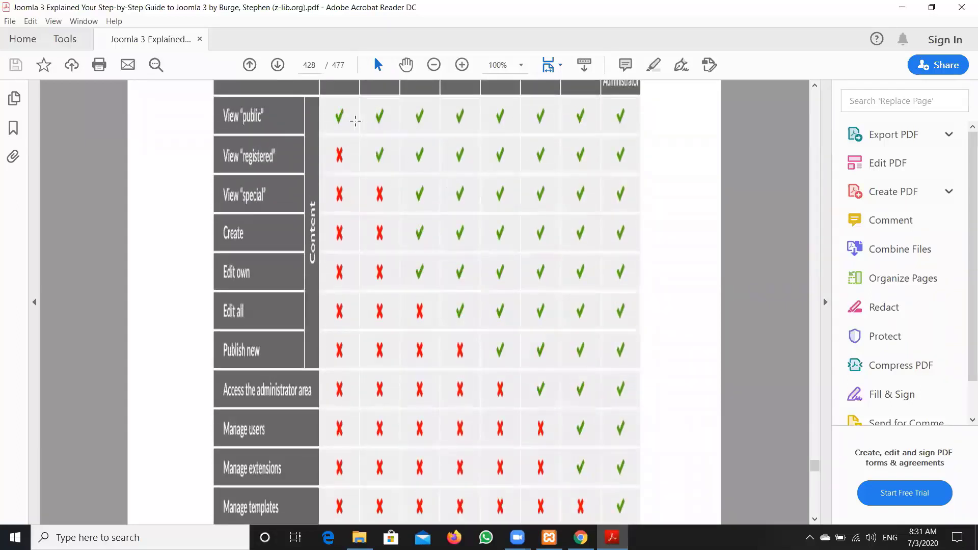
{"action": "scroll", "coordinate": [662, 183], "scroll_direction": "up", "scroll_amount": 2}
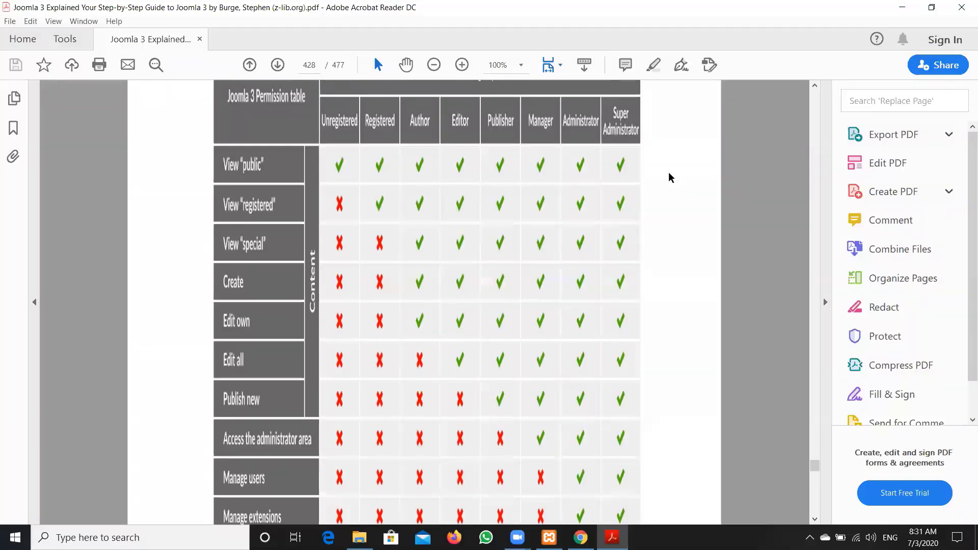
{"action": "scroll", "coordinate": [668, 178], "scroll_direction": "down", "scroll_amount": 3}
{"action": "scroll", "coordinate": [664, 177], "scroll_direction": "up", "scroll_amount": 1}
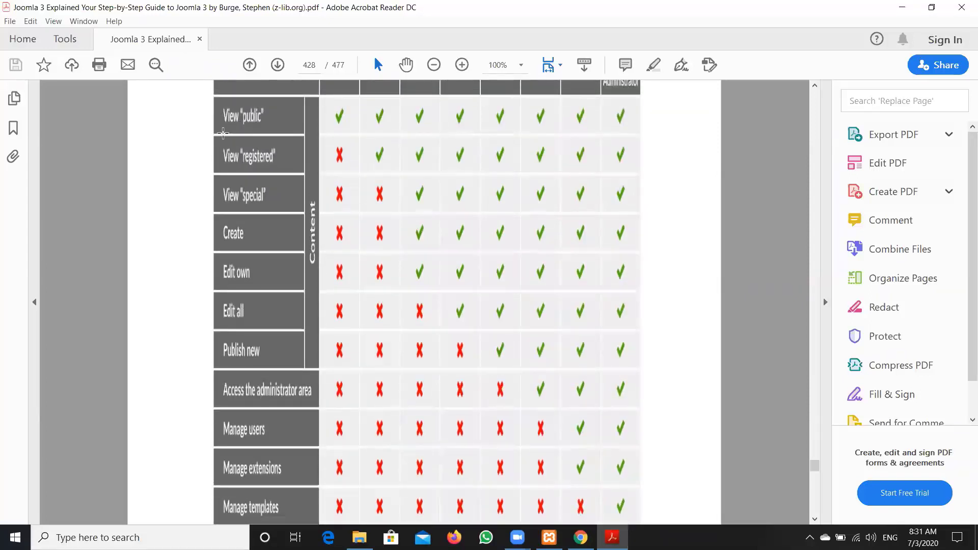
{"action": "scroll", "coordinate": [381, 207], "scroll_direction": "down", "scroll_amount": 1}
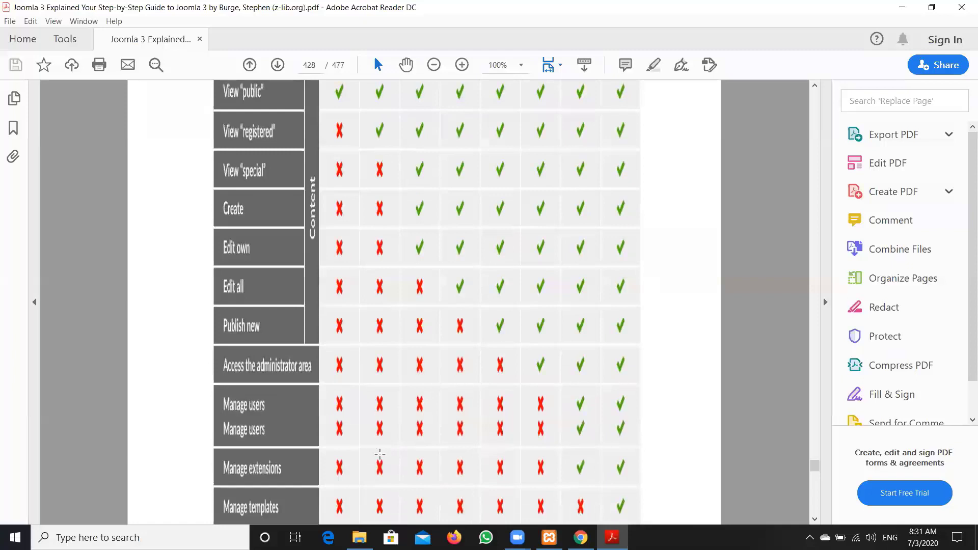
{"action": "scroll", "coordinate": [395, 217], "scroll_direction": "up", "scroll_amount": 3}
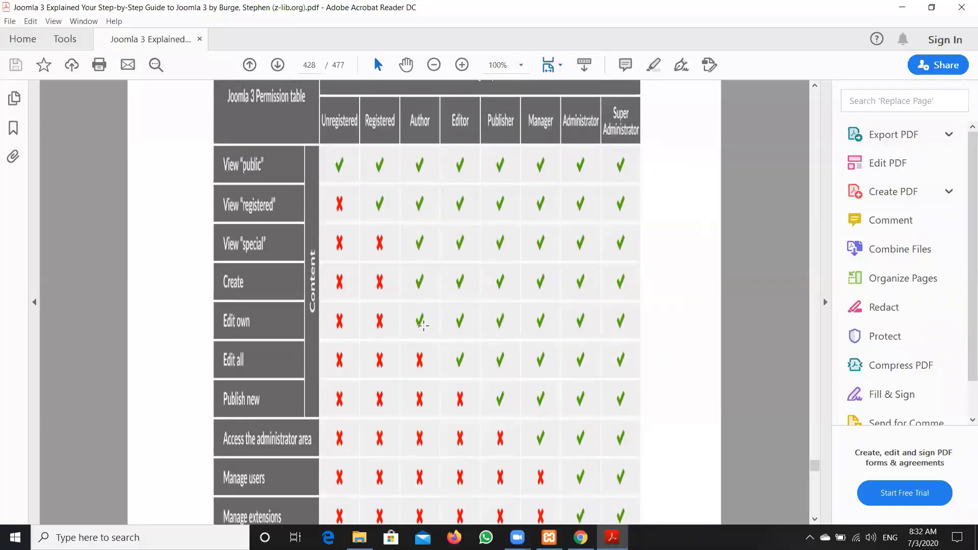
{"action": "scroll", "coordinate": [424, 325], "scroll_direction": "down", "scroll_amount": 4}
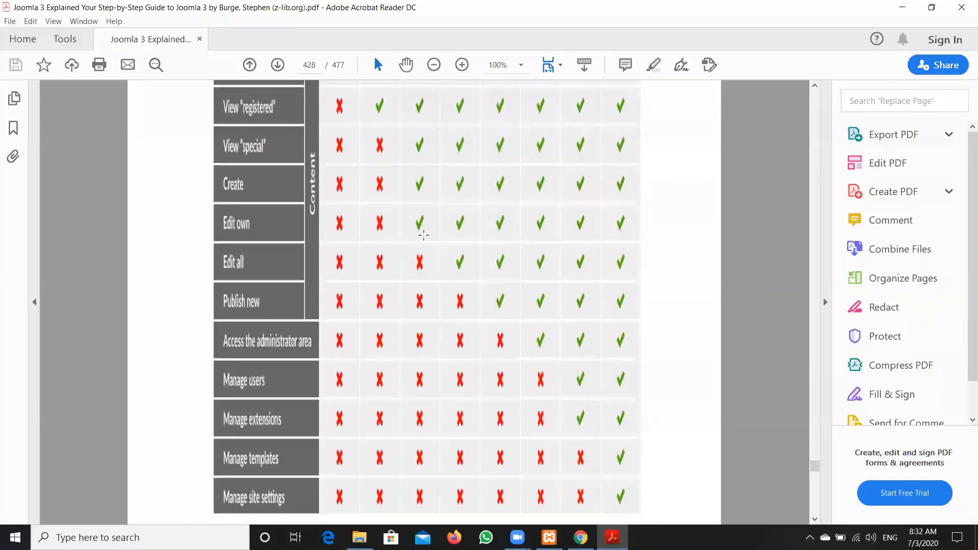
{"action": "scroll", "coordinate": [467, 354], "scroll_direction": "up", "scroll_amount": 4}
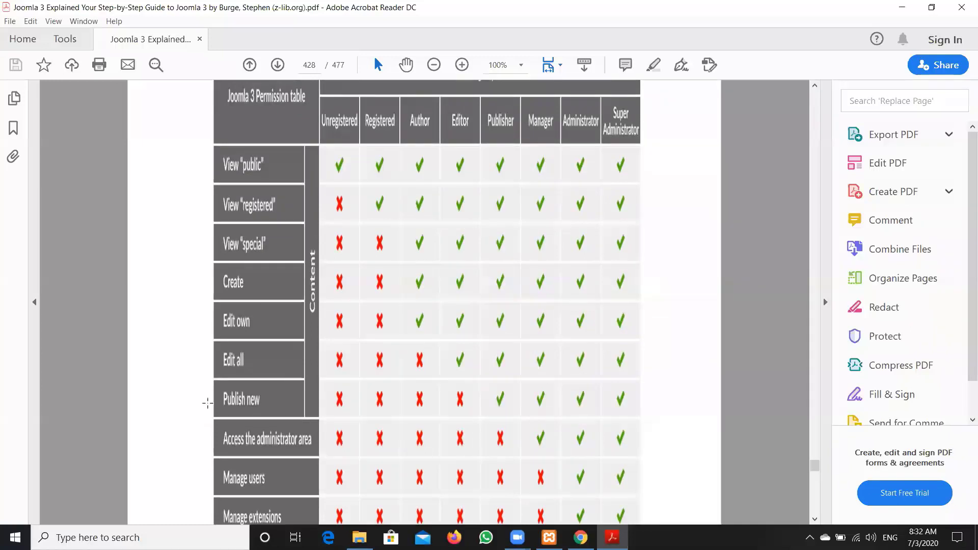
Step: Mark the Publisher and Manager permission cells, then switch back to the Joomla Home page
{"action": "left_click_drag", "start_coordinate": [453, 351], "coordinate": [475, 369]}
{"action": "left_click", "coordinate": [475, 369]}
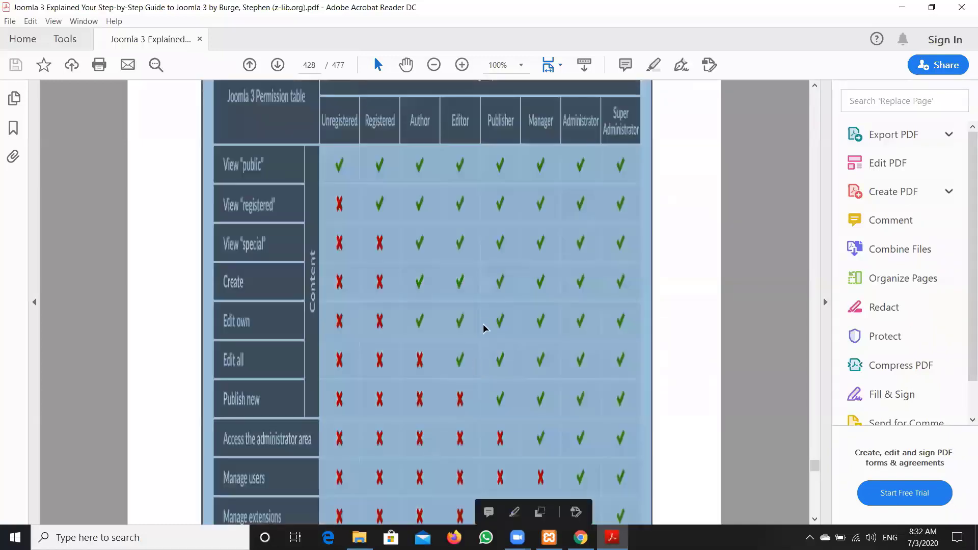
{"action": "left_click", "coordinate": [483, 320]}
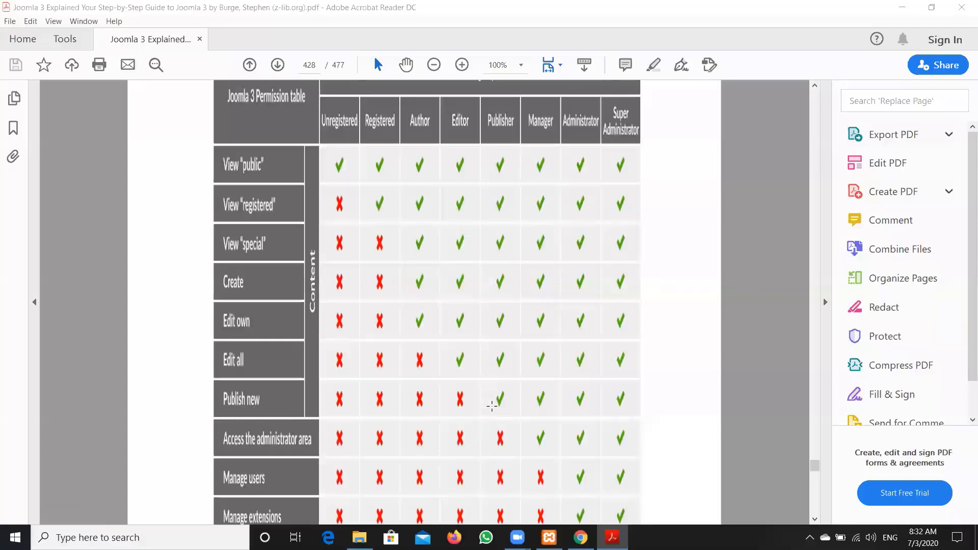
{"action": "left_click_drag", "start_coordinate": [490, 383], "coordinate": [502, 405]}
{"action": "left_click_drag", "start_coordinate": [536, 438], "coordinate": [545, 451]}
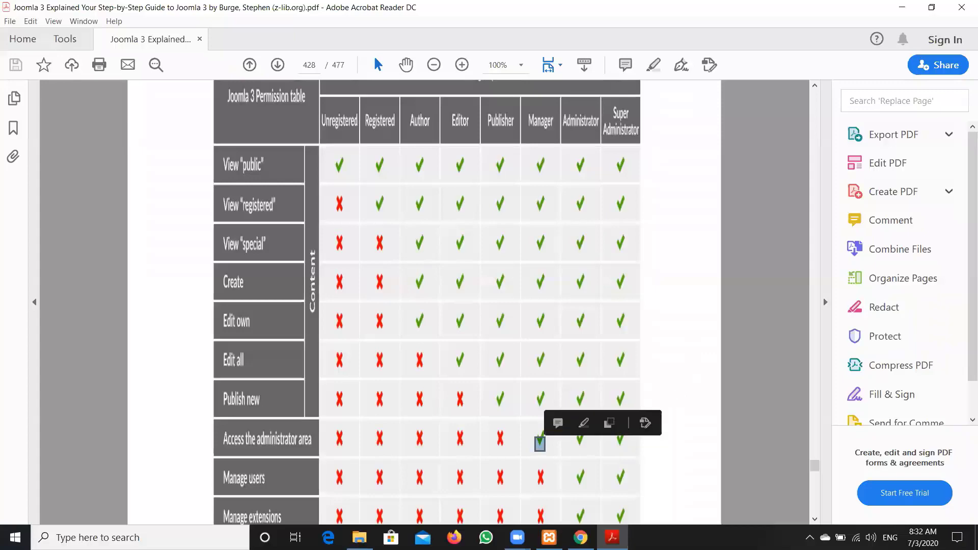
{"action": "key", "text": "alt+Tab"}
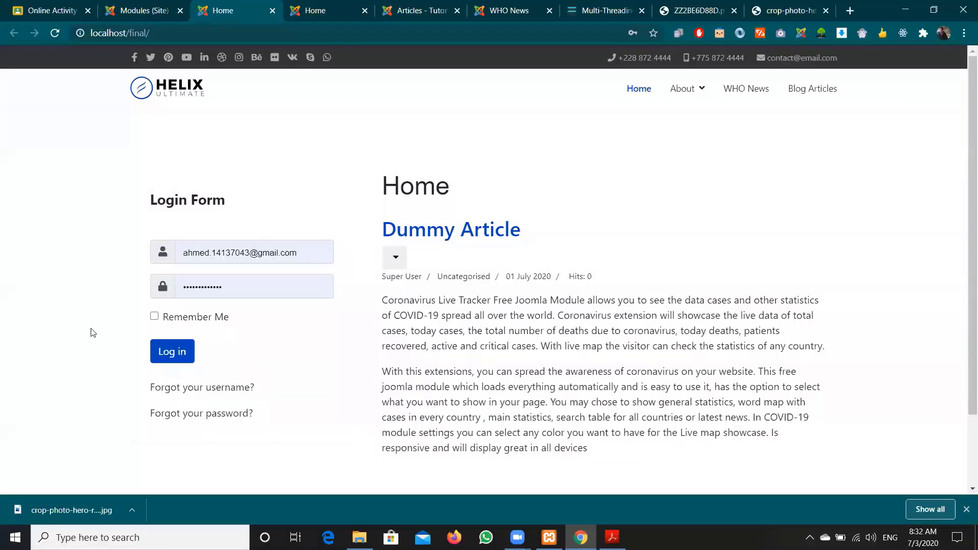
Step: Clear the prefilled username and saved password from the front-end Login Form
{"action": "left_click", "coordinate": [316, 251]}
{"action": "left_click_drag", "start_coordinate": [316, 251], "coordinate": [23, 260]}
{"action": "key", "text": "BackSpace"}
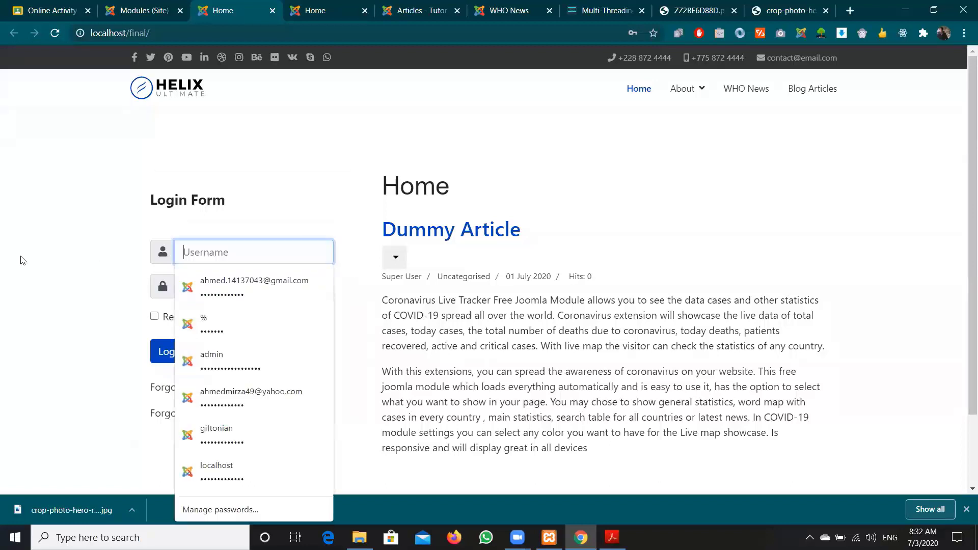
{"action": "left_click", "coordinate": [265, 286]}
{"action": "left_click_drag", "start_coordinate": [265, 286], "coordinate": [170, 286]}
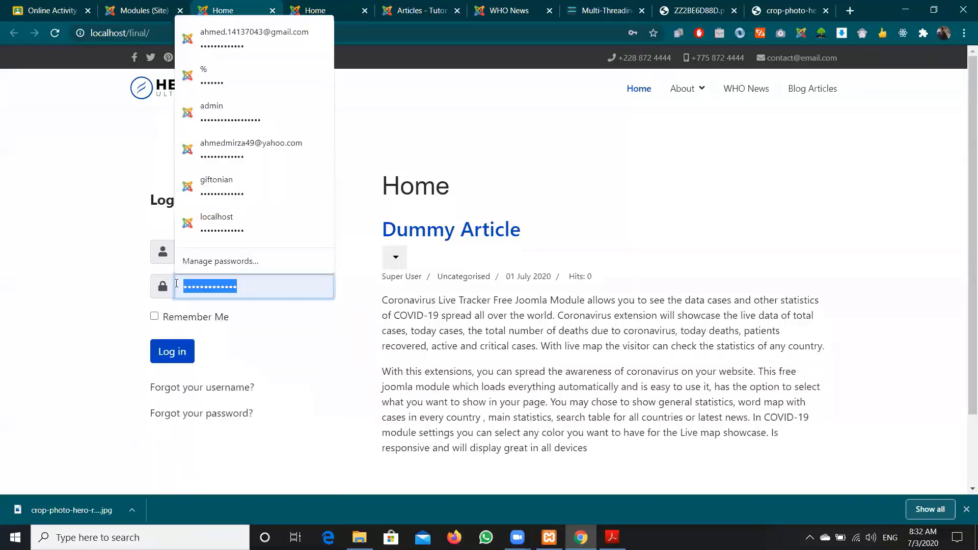
{"action": "key", "text": "BackSpace"}
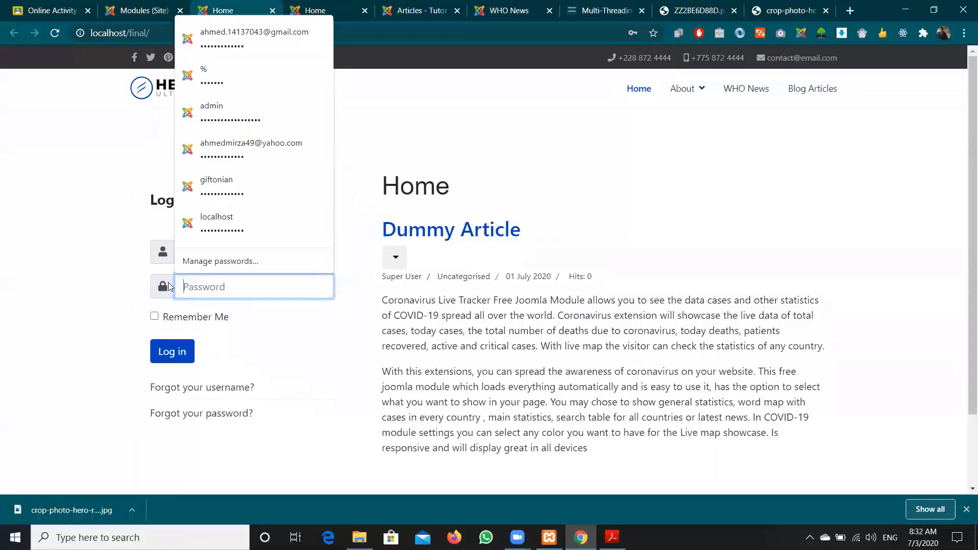
{"action": "left_click", "coordinate": [61, 276]}
Step: Log in with the administrator username and password, declining to save the password
{"action": "left_click", "coordinate": [322, 247]}
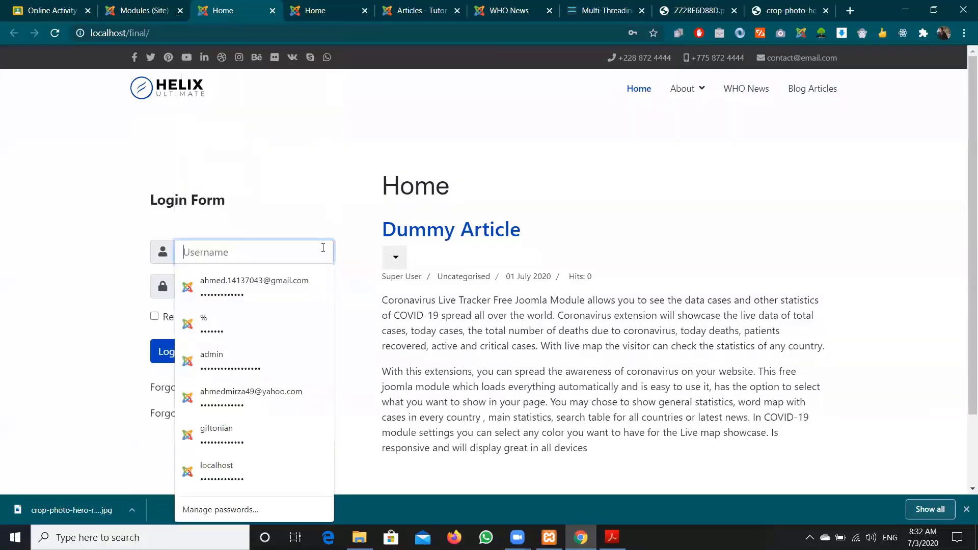
{"action": "key", "text": "Tab"}
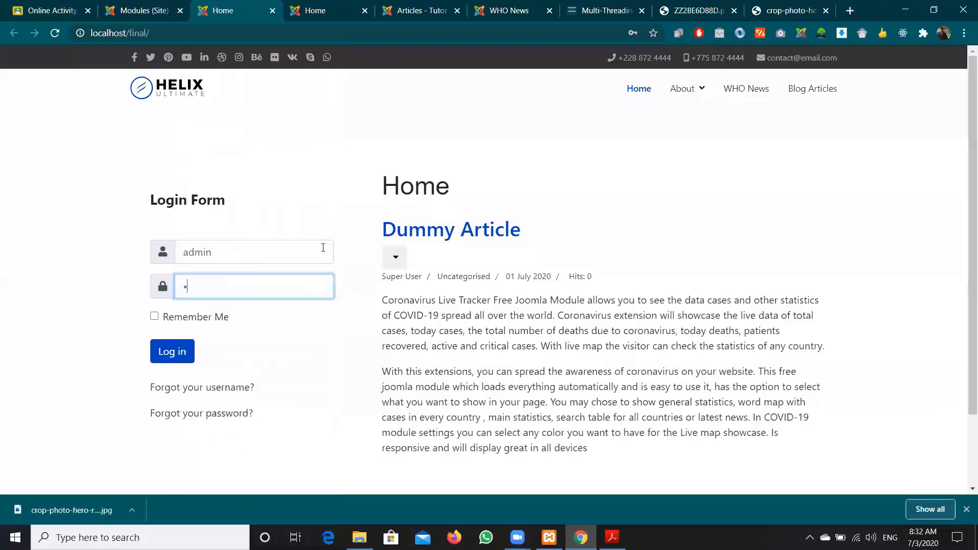
{"action": "left_click", "coordinate": [162, 352]}
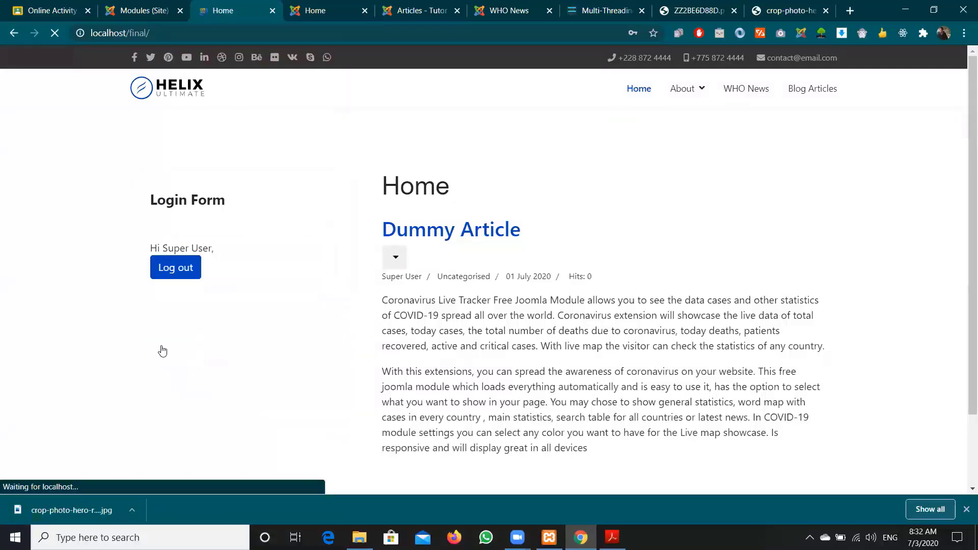
{"action": "left_click", "coordinate": [626, 241]}
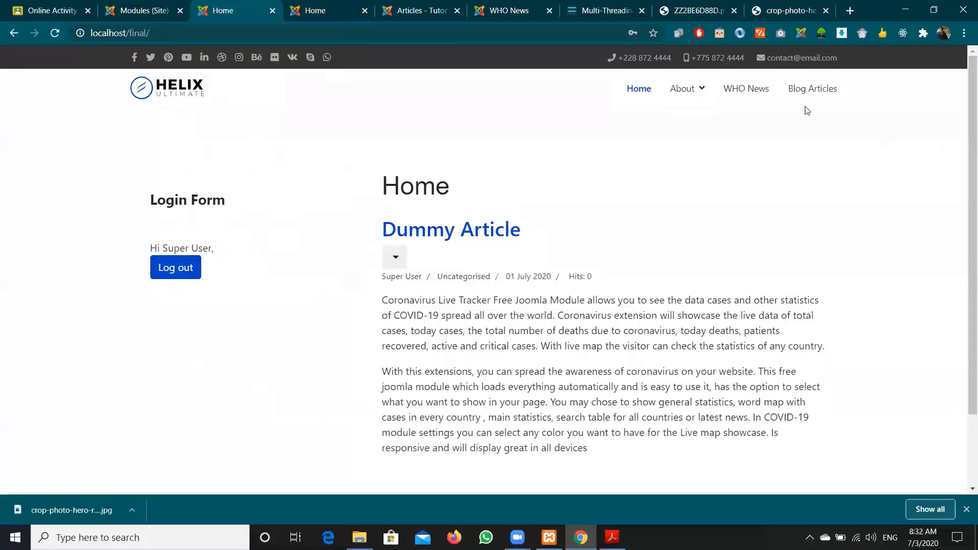
Step: Open the Blog Articles page and log out of the site
{"action": "left_click", "coordinate": [808, 90]}
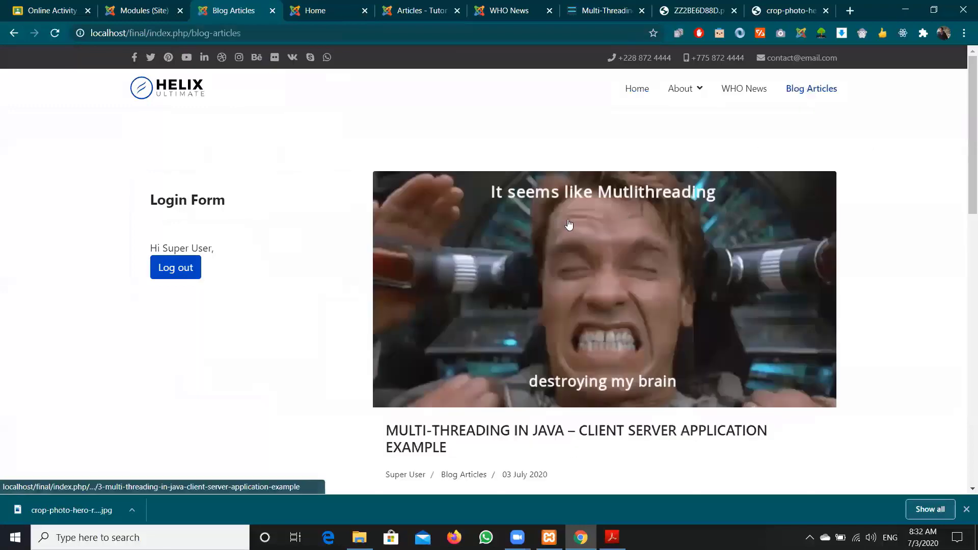
{"action": "scroll", "coordinate": [570, 219], "scroll_direction": "down", "scroll_amount": 6}
{"action": "scroll", "coordinate": [572, 218], "scroll_direction": "down", "scroll_amount": 4}
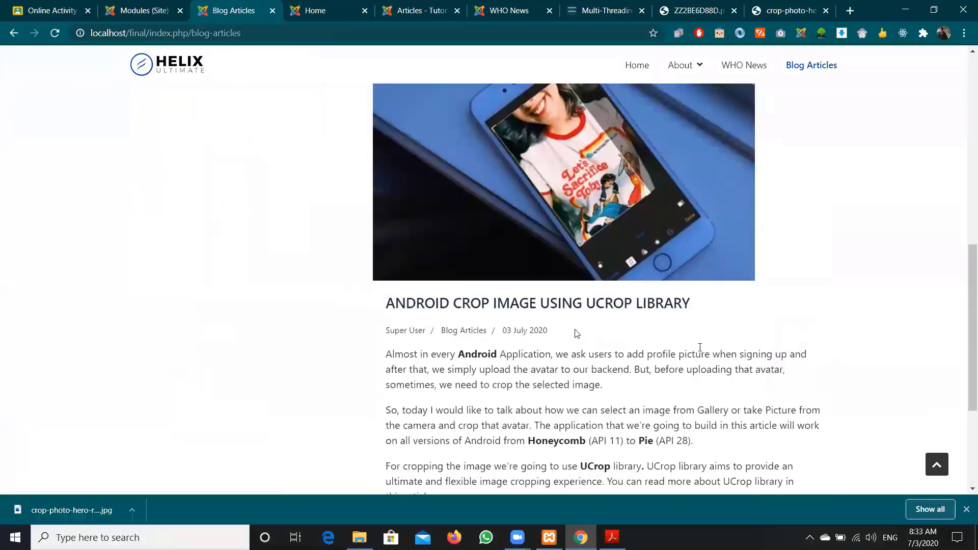
{"action": "scroll", "coordinate": [576, 332], "scroll_direction": "up", "scroll_amount": 7}
{"action": "scroll", "coordinate": [576, 331], "scroll_direction": "up", "scroll_amount": 4}
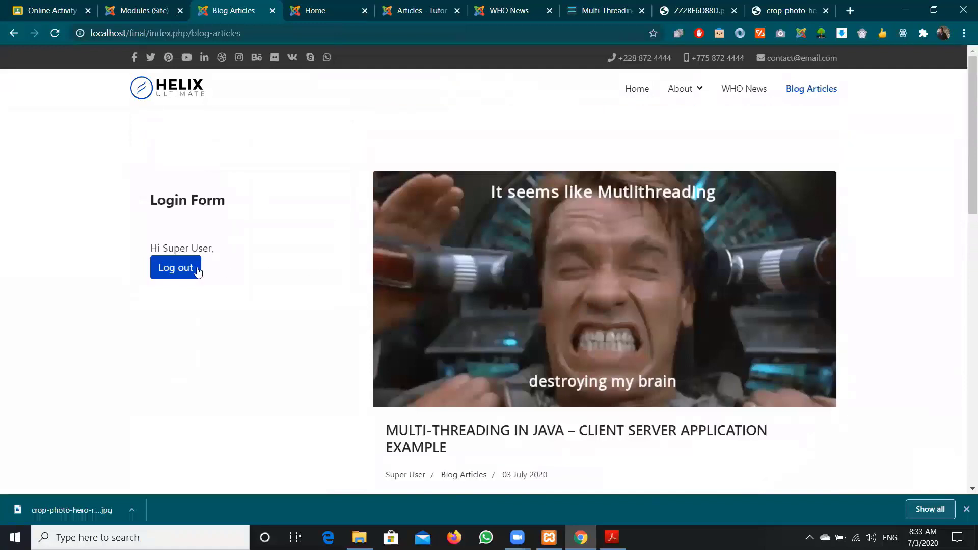
{"action": "left_click", "coordinate": [192, 268]}
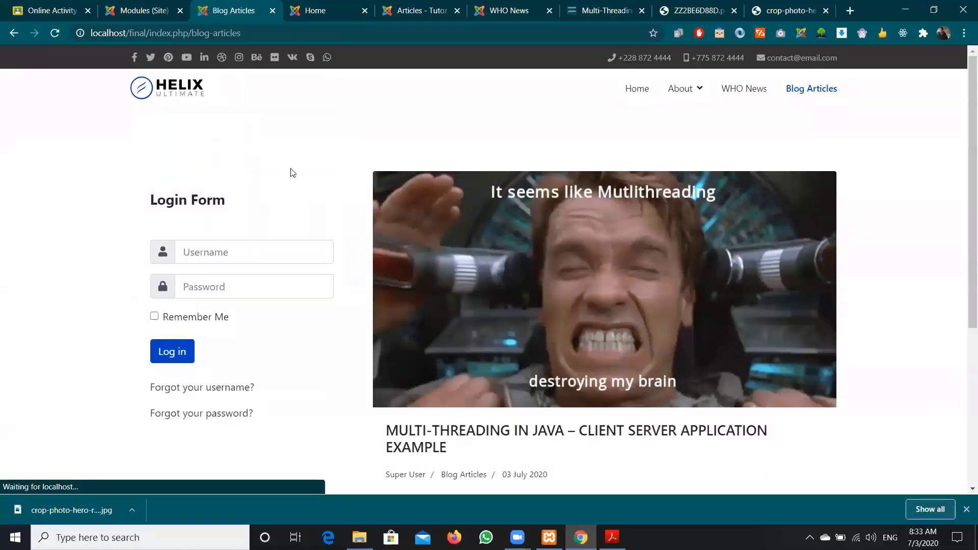
Step: Reload the page, then go to the site's Home page with the Dummy Article
{"action": "left_click", "coordinate": [60, 33]}
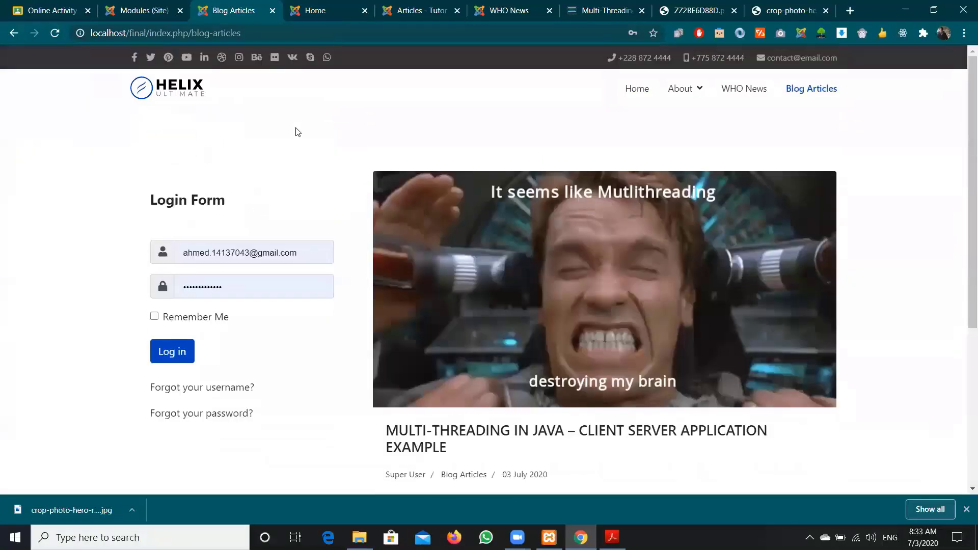
{"action": "left_click", "coordinate": [630, 101]}
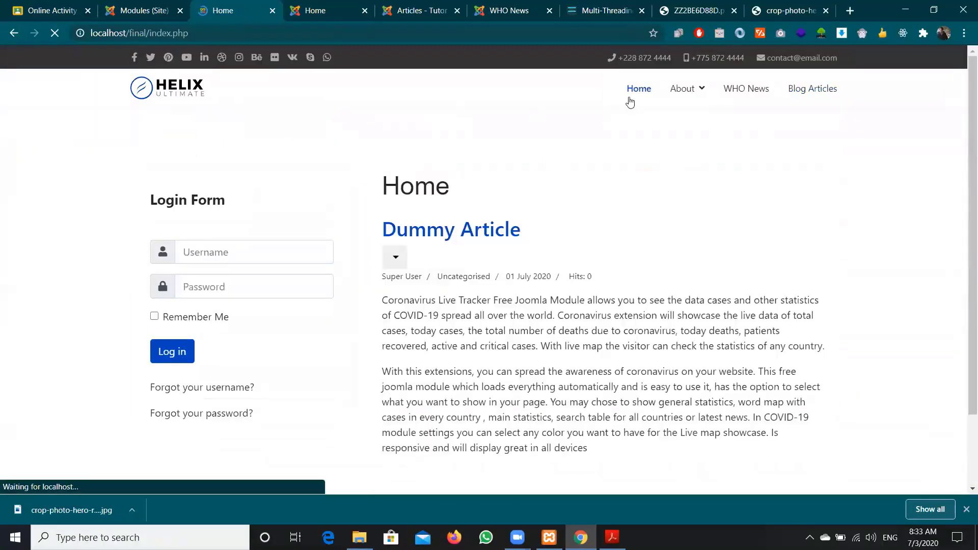
{"action": "scroll", "coordinate": [324, 284], "scroll_direction": "down", "scroll_amount": 1}
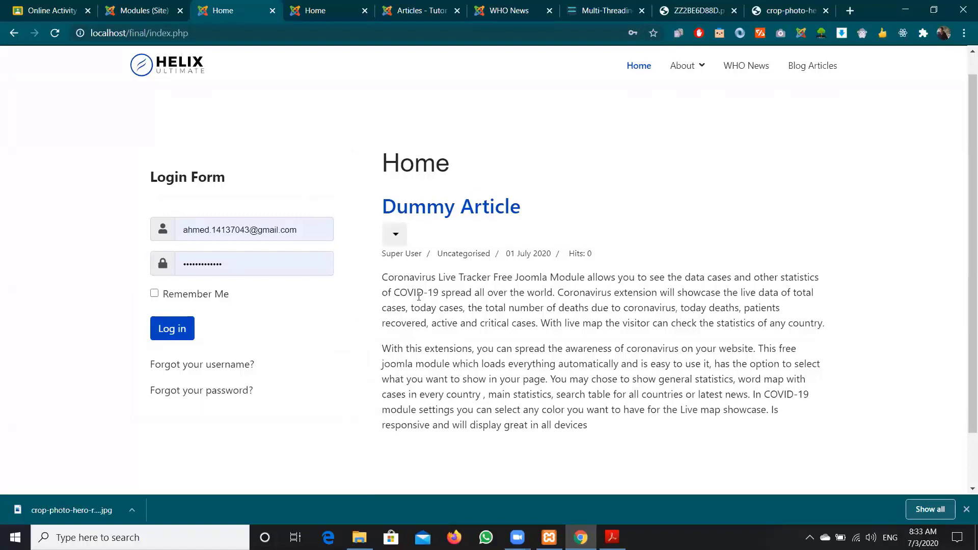
Step: Switch to the Joomla Modules (Site) tab
{"action": "left_click", "coordinate": [152, 5]}
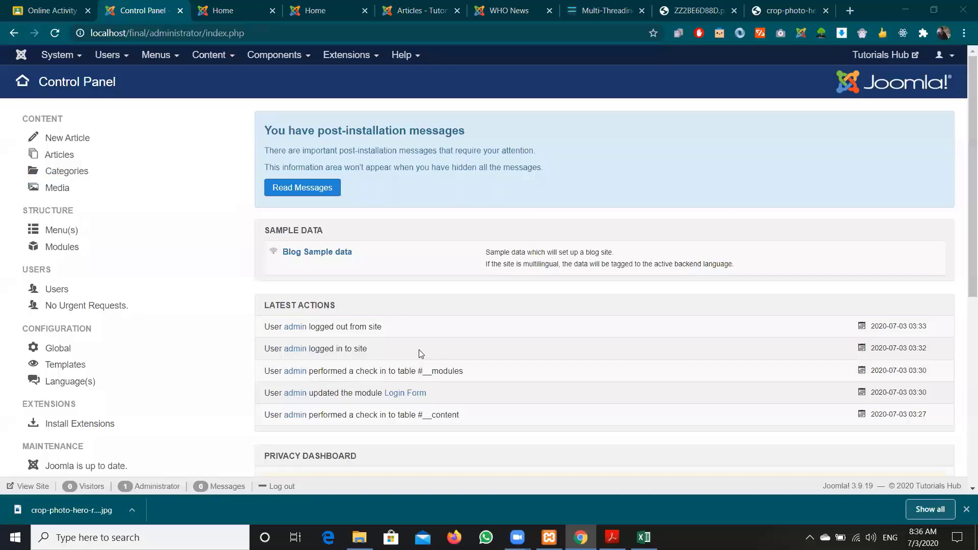
Step: Review the Joomla 3 Permission table on page 428 in Acrobat Reader, then return to Joomla
{"action": "key", "text": "alt+Tab"}
{"action": "scroll", "coordinate": [545, 372], "scroll_direction": "down", "scroll_amount": 3}
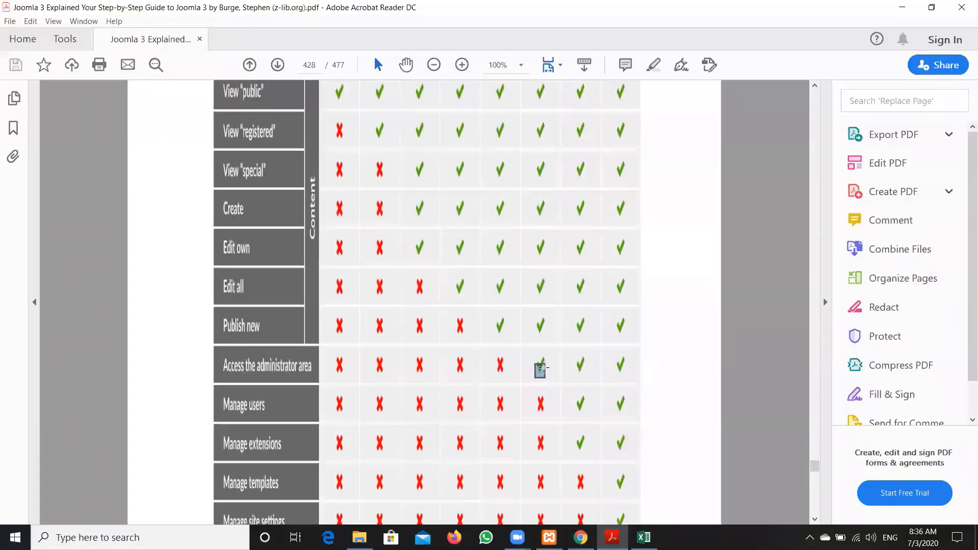
{"action": "scroll", "coordinate": [543, 368], "scroll_direction": "up", "scroll_amount": 4}
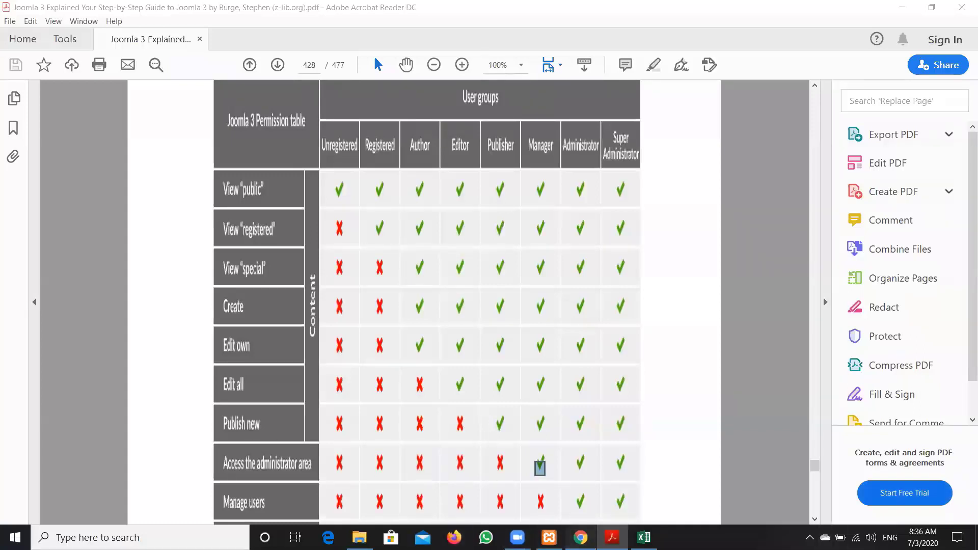
{"action": "left_click", "coordinate": [581, 537]}
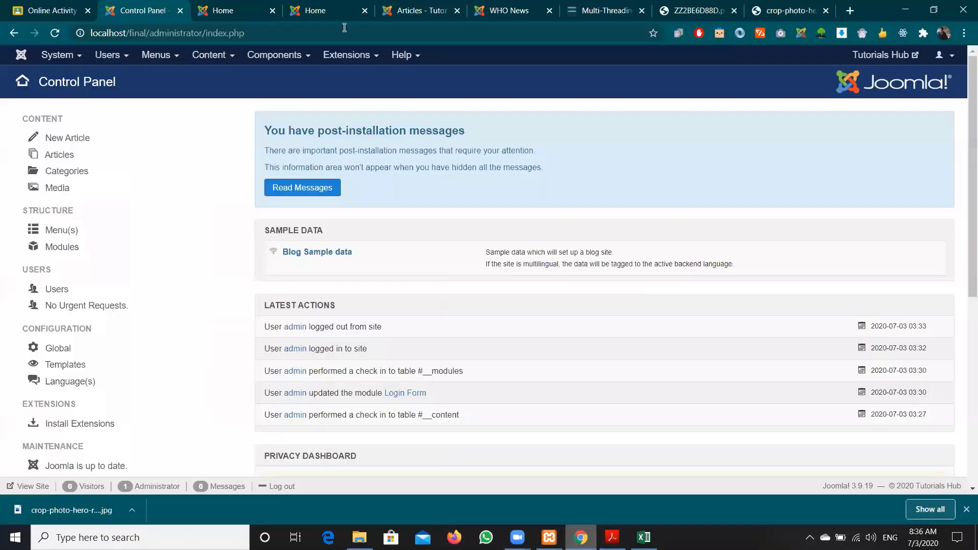
Step: Switch to the Coding Infinite site and browse its PHP article category
{"action": "left_click", "coordinate": [601, 6]}
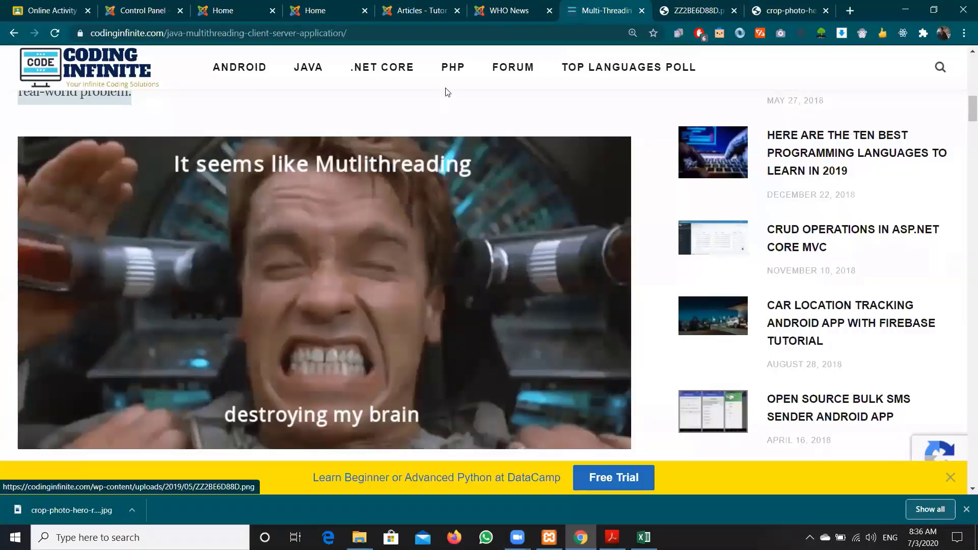
{"action": "left_click", "coordinate": [451, 69]}
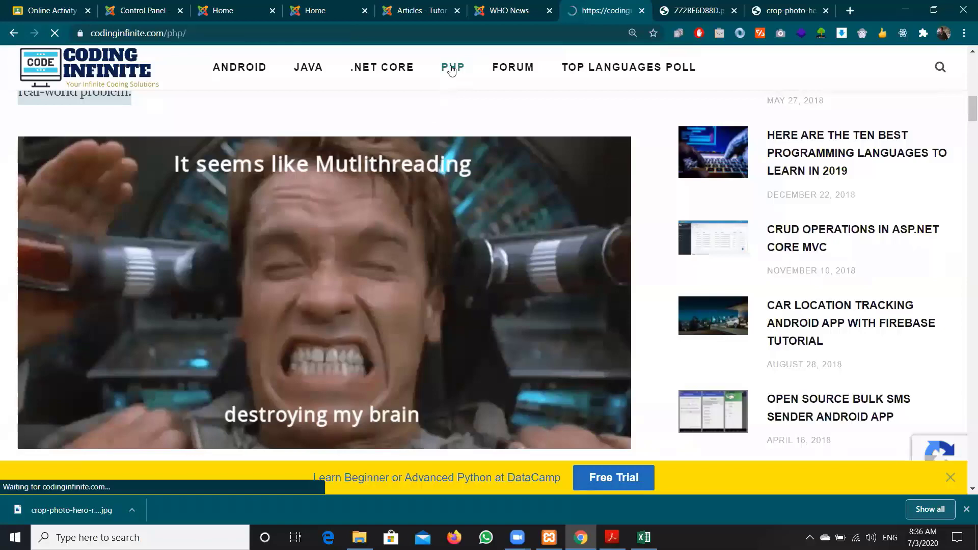
{"action": "scroll", "coordinate": [443, 199], "scroll_direction": "down", "scroll_amount": 5}
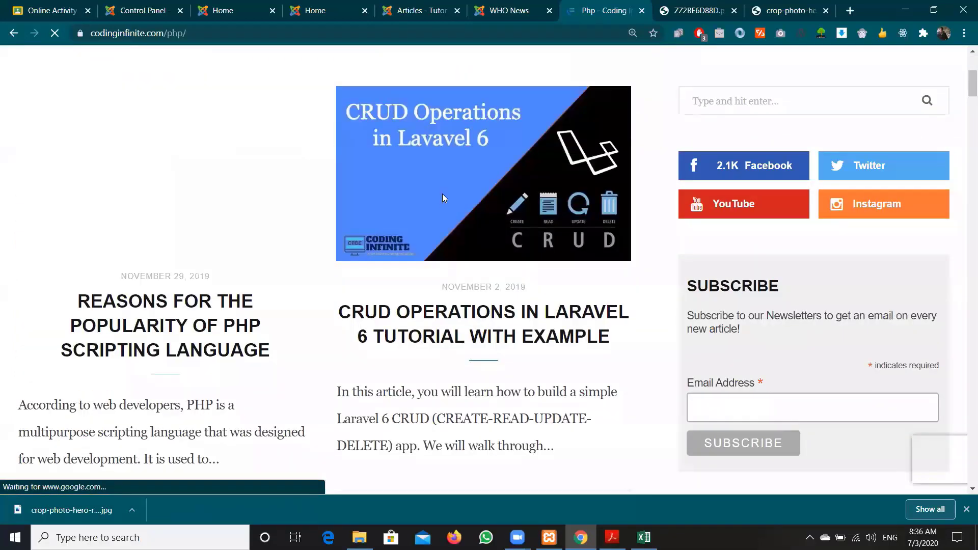
{"action": "scroll", "coordinate": [323, 248], "scroll_direction": "down", "scroll_amount": 8}
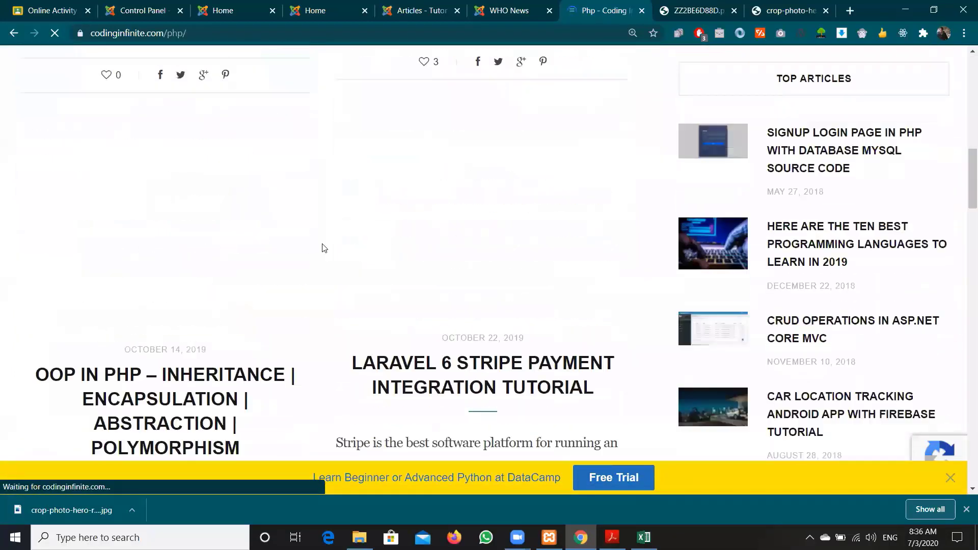
{"action": "scroll", "coordinate": [324, 248], "scroll_direction": "down", "scroll_amount": 4}
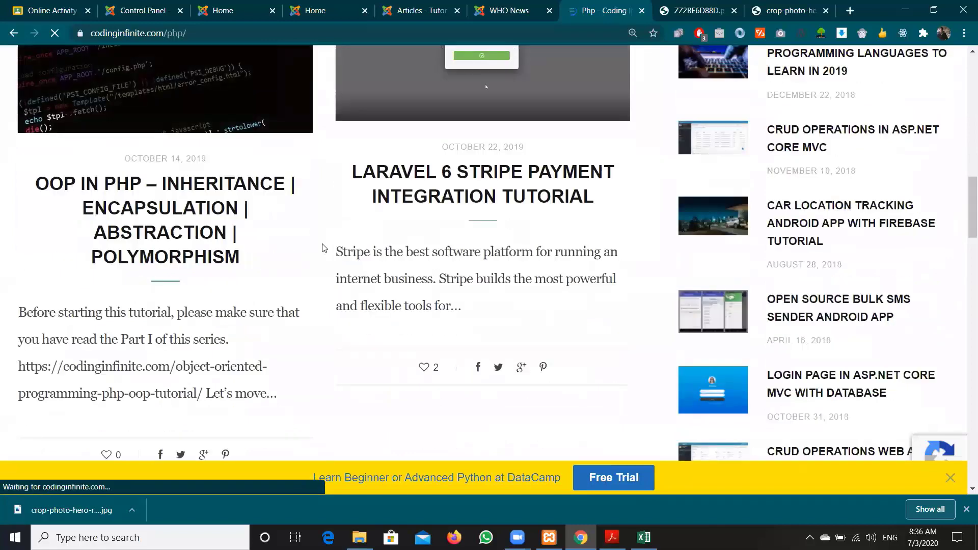
{"action": "scroll", "coordinate": [324, 248], "scroll_direction": "down", "scroll_amount": 9}
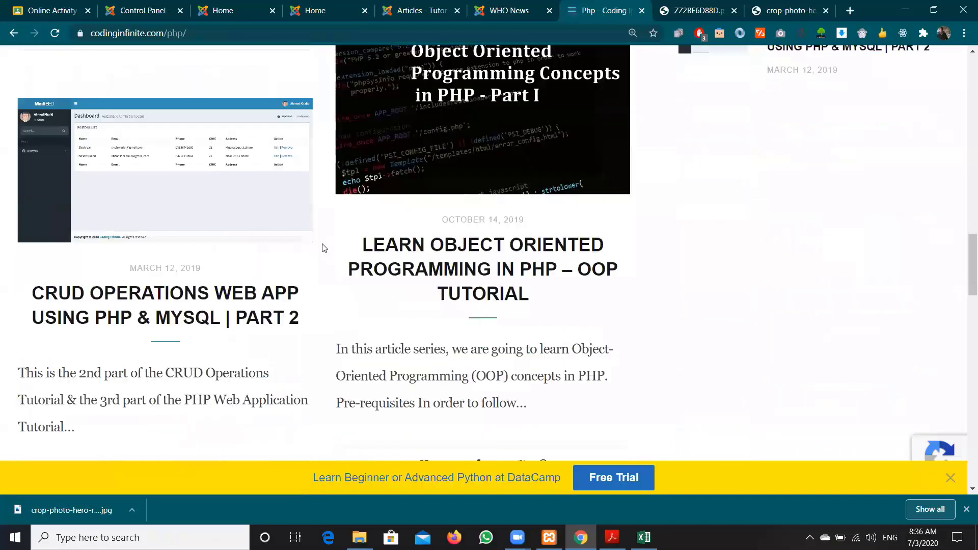
{"action": "scroll", "coordinate": [322, 248], "scroll_direction": "down", "scroll_amount": 20}
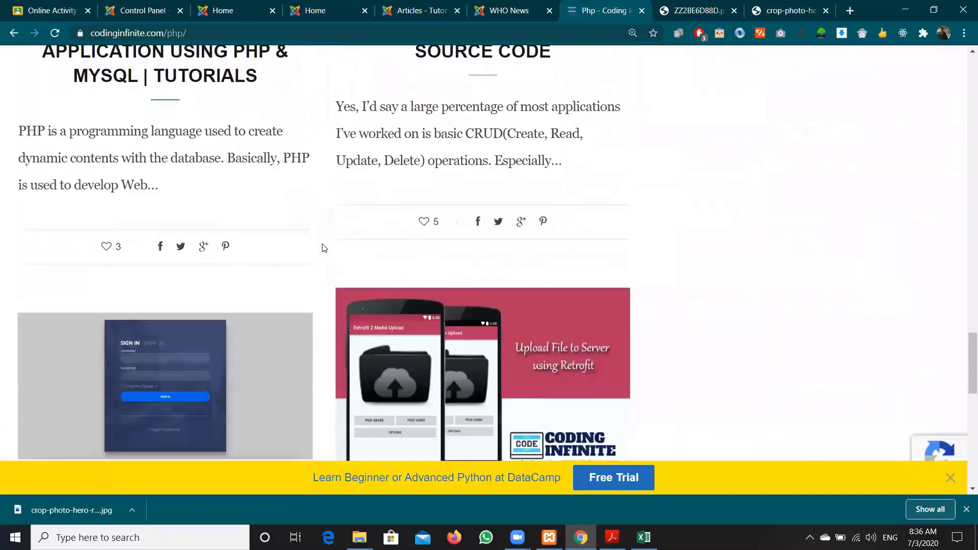
{"action": "scroll", "coordinate": [322, 248], "scroll_direction": "up", "scroll_amount": 20}
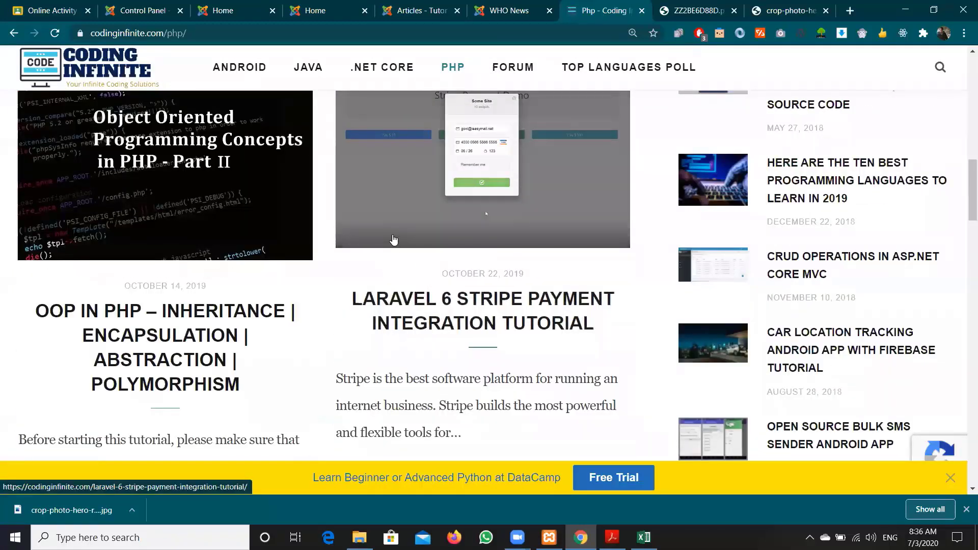
Step: Open the Laravel 6 Stripe Payment Integration Tutorial and skim through it
{"action": "left_click", "coordinate": [487, 303]}
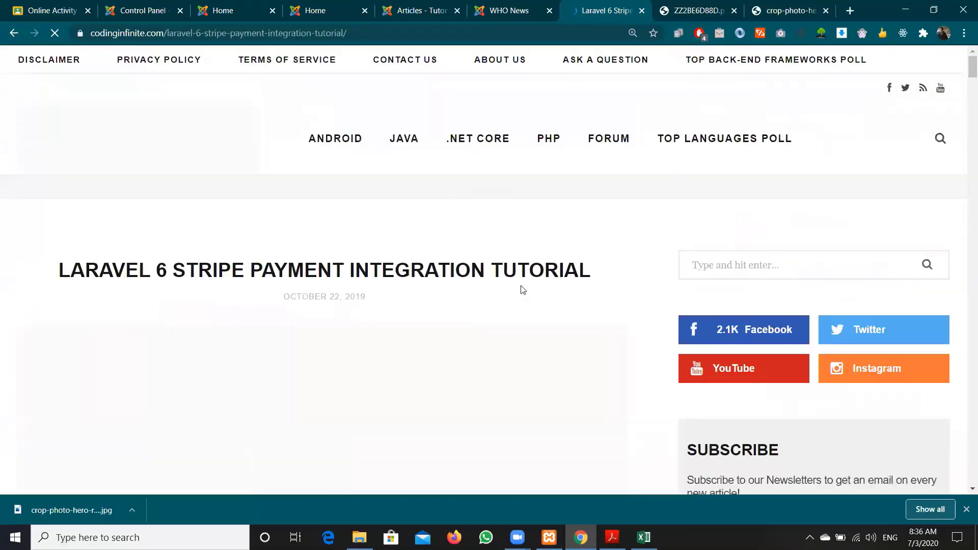
{"action": "scroll", "coordinate": [432, 195], "scroll_direction": "down", "scroll_amount": 8}
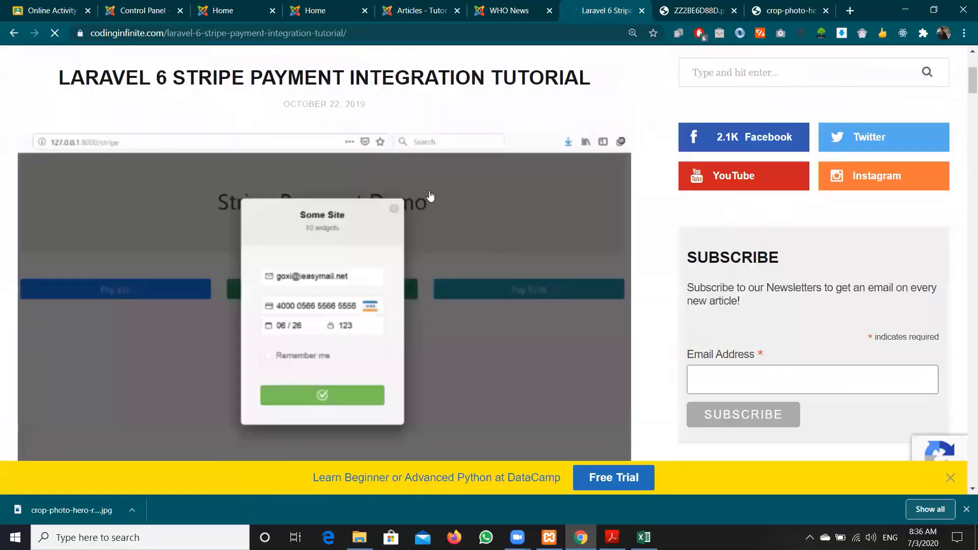
{"action": "scroll", "coordinate": [432, 195], "scroll_direction": "down", "scroll_amount": 8}
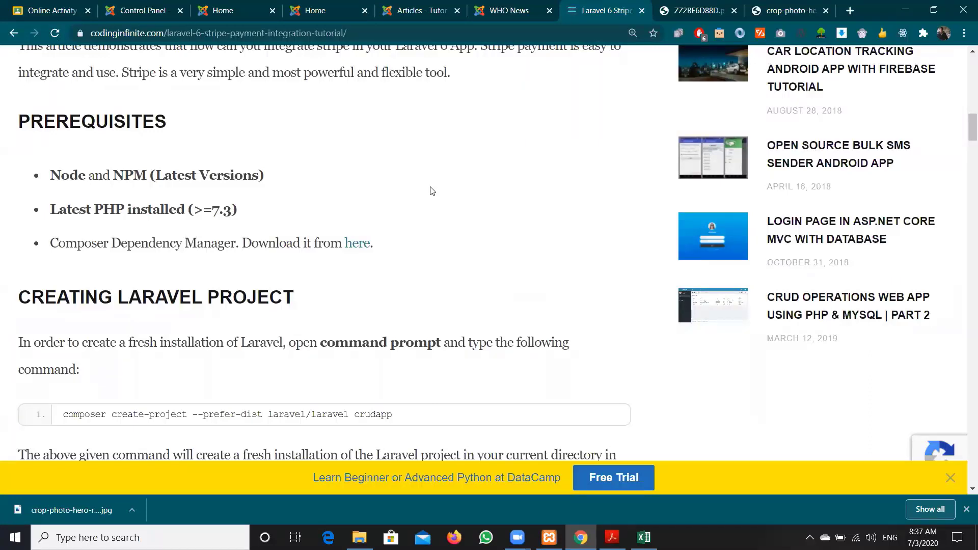
{"action": "scroll", "coordinate": [432, 192], "scroll_direction": "down", "scroll_amount": 20}
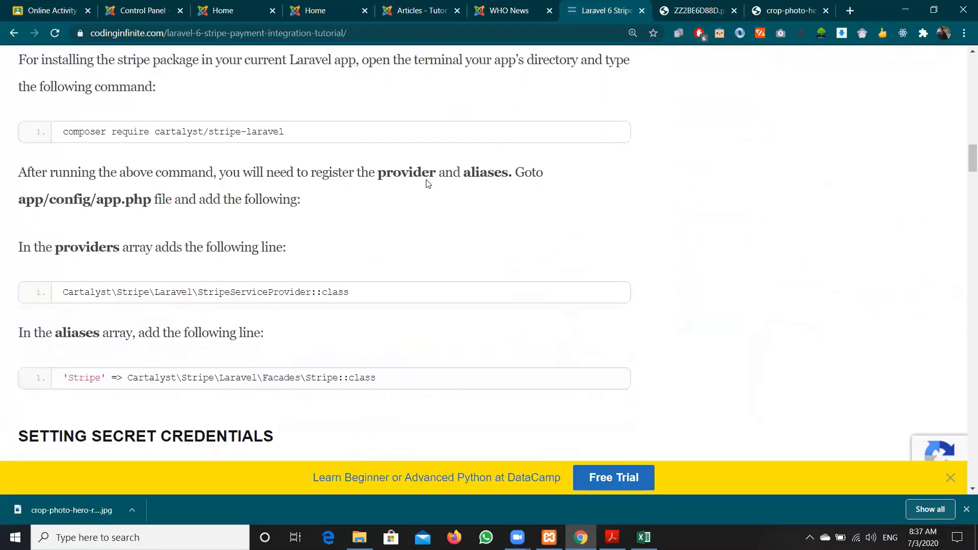
{"action": "scroll", "coordinate": [427, 184], "scroll_direction": "down", "scroll_amount": 20}
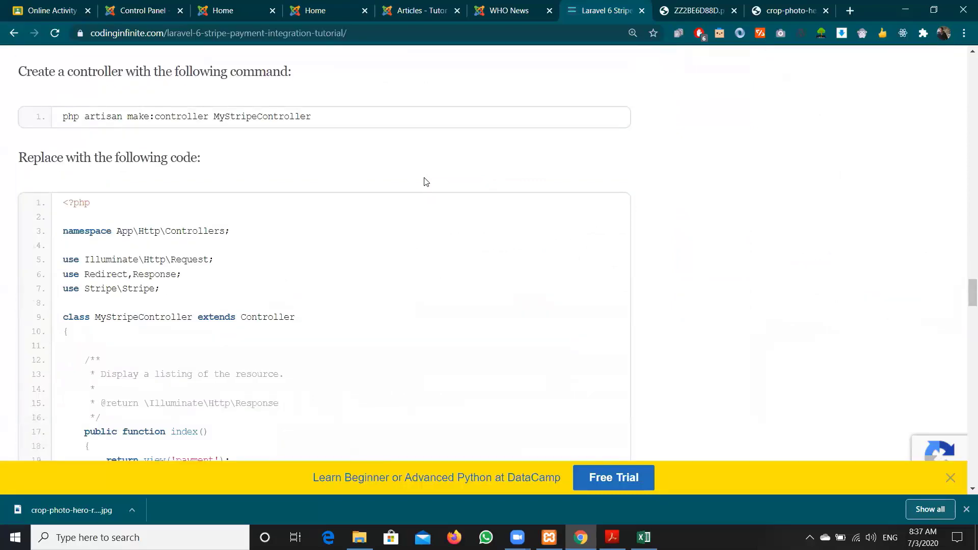
{"action": "scroll", "coordinate": [423, 179], "scroll_direction": "down", "scroll_amount": 20}
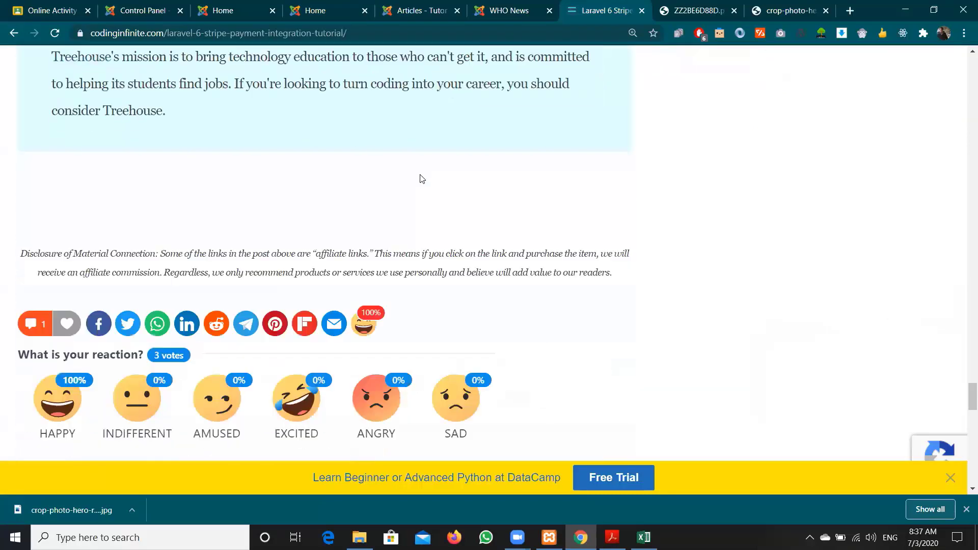
{"action": "scroll", "coordinate": [421, 174], "scroll_direction": "down", "scroll_amount": 10}
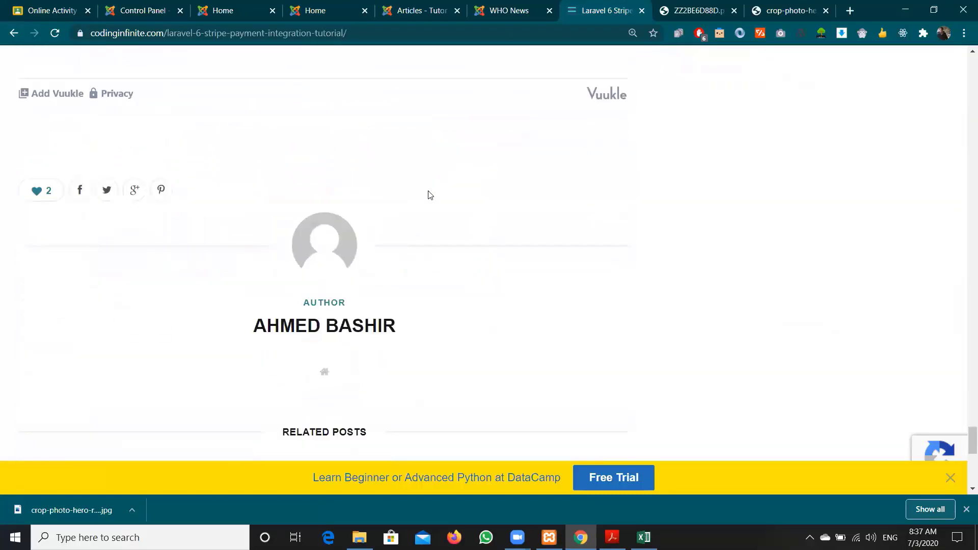
{"action": "scroll", "coordinate": [568, 326], "scroll_direction": "up", "scroll_amount": 20}
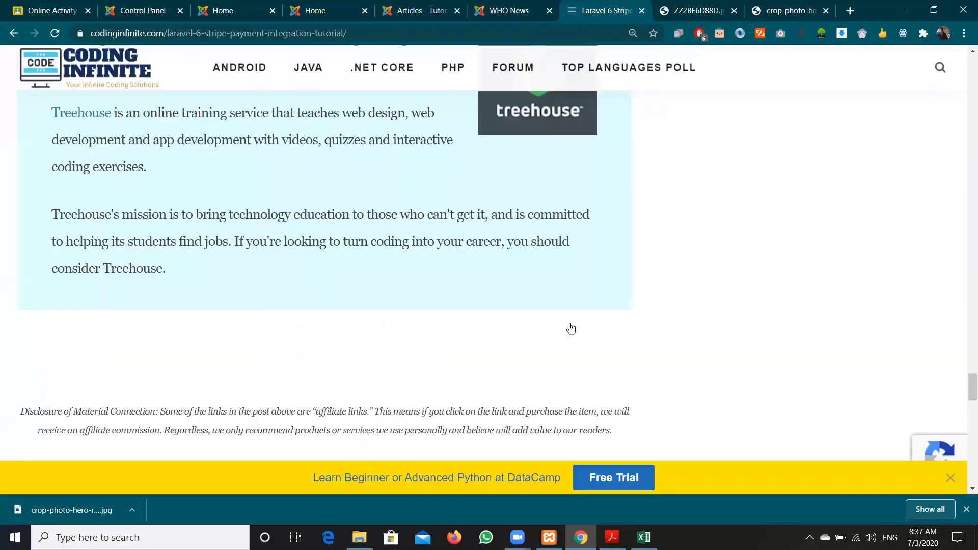
{"action": "scroll", "coordinate": [572, 325], "scroll_direction": "up", "scroll_amount": 20}
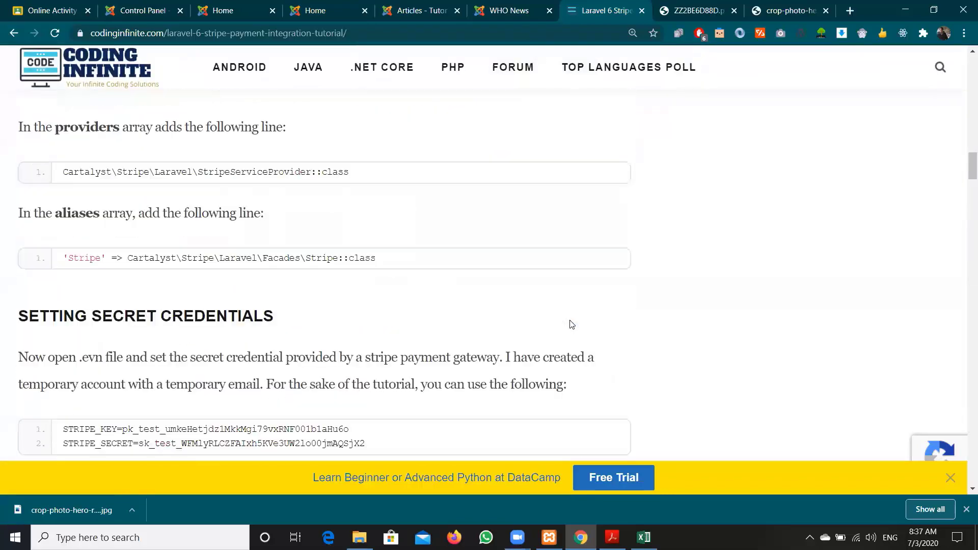
{"action": "scroll", "coordinate": [571, 324], "scroll_direction": "up", "scroll_amount": 15}
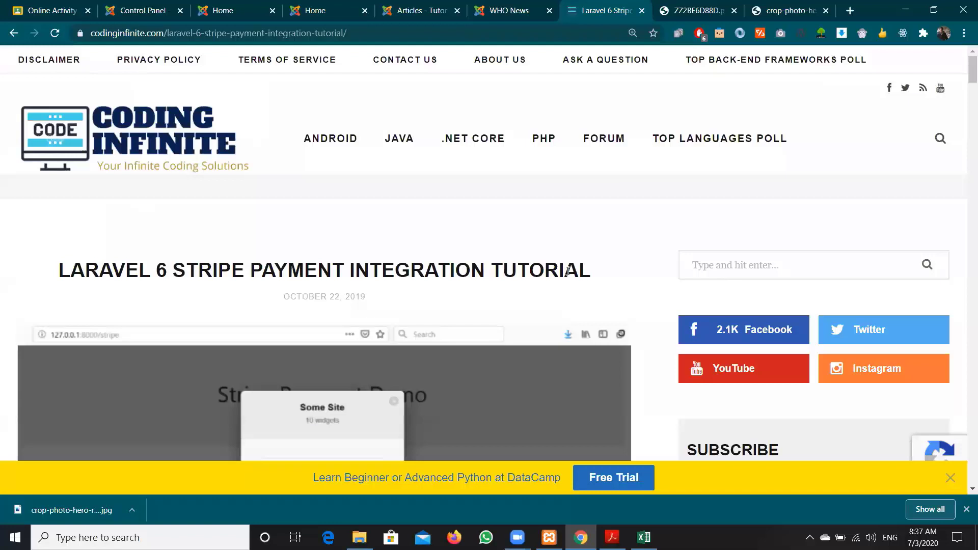
Step: Return to the Control Panel and open Users > Manage to list the site's accounts
{"action": "left_click", "coordinate": [148, 5]}
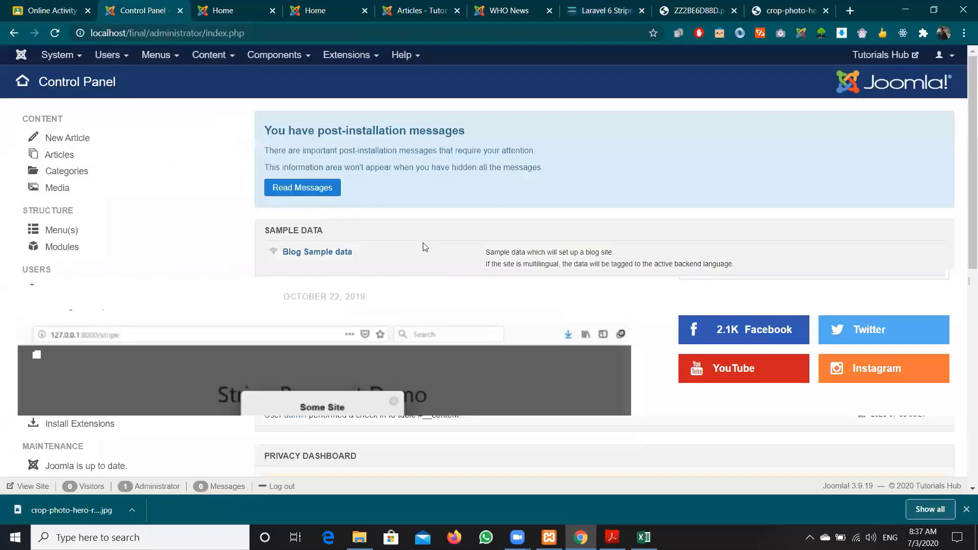
{"action": "scroll", "coordinate": [425, 247], "scroll_direction": "down", "scroll_amount": 1}
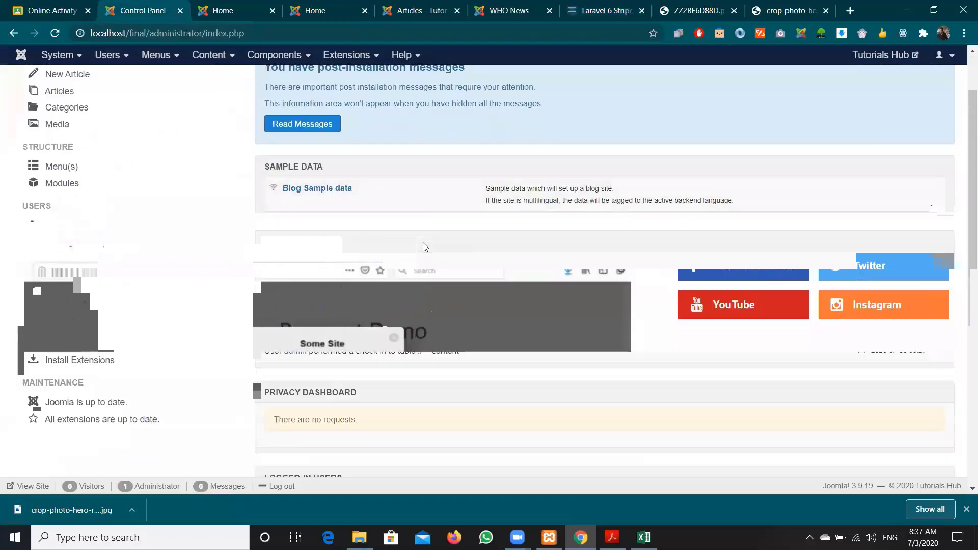
{"action": "scroll", "coordinate": [422, 246], "scroll_direction": "up", "scroll_amount": 1}
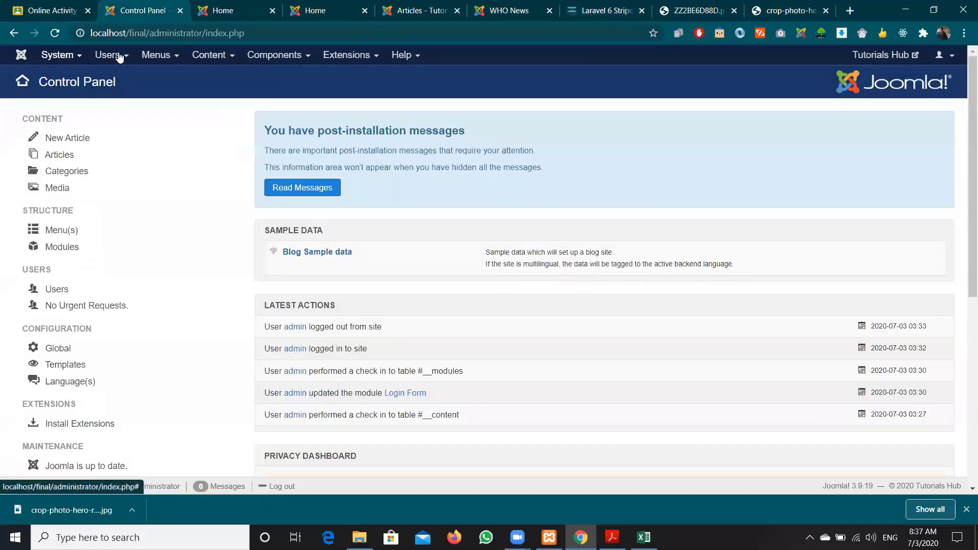
{"action": "left_click", "coordinate": [121, 56]}
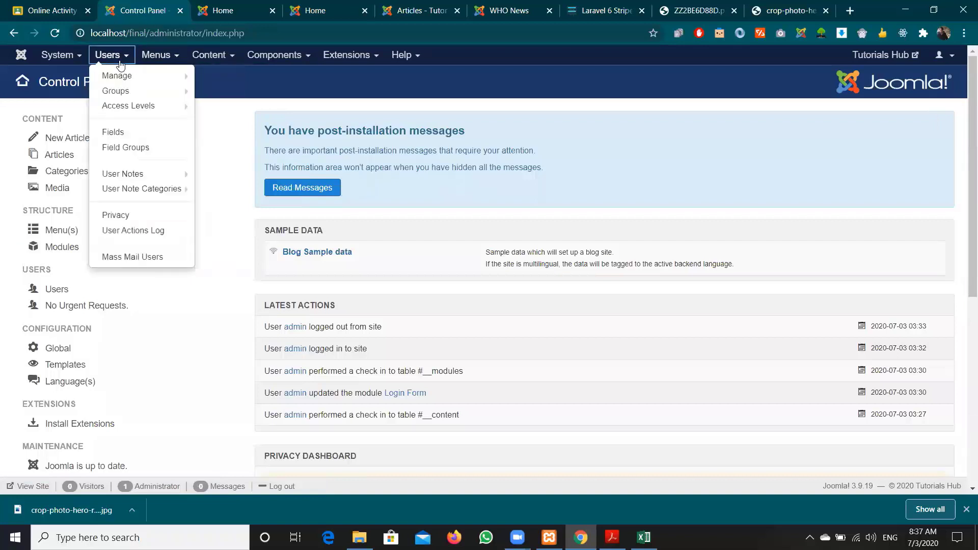
{"action": "left_click", "coordinate": [117, 78]}
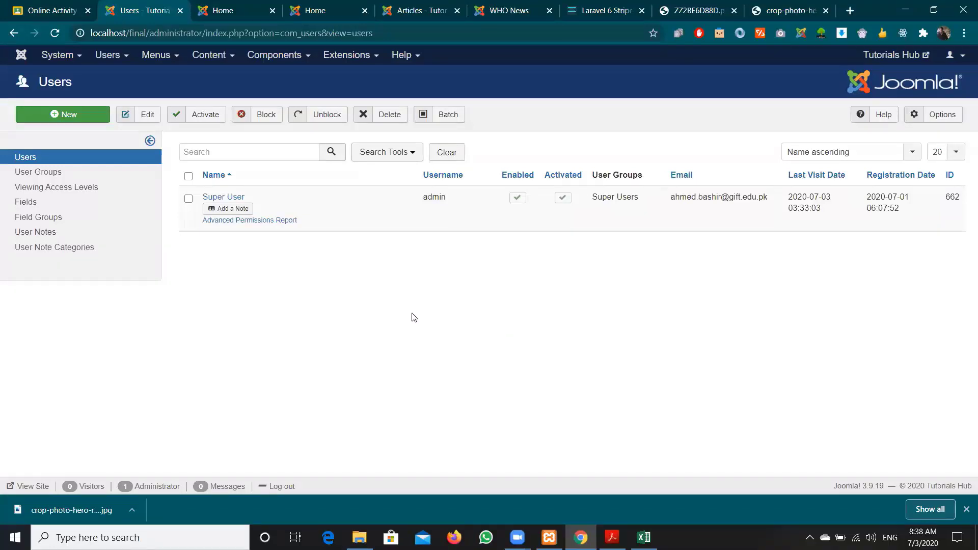
Step: Start a new user and enter the user's name and login name
{"action": "left_click", "coordinate": [49, 116]}
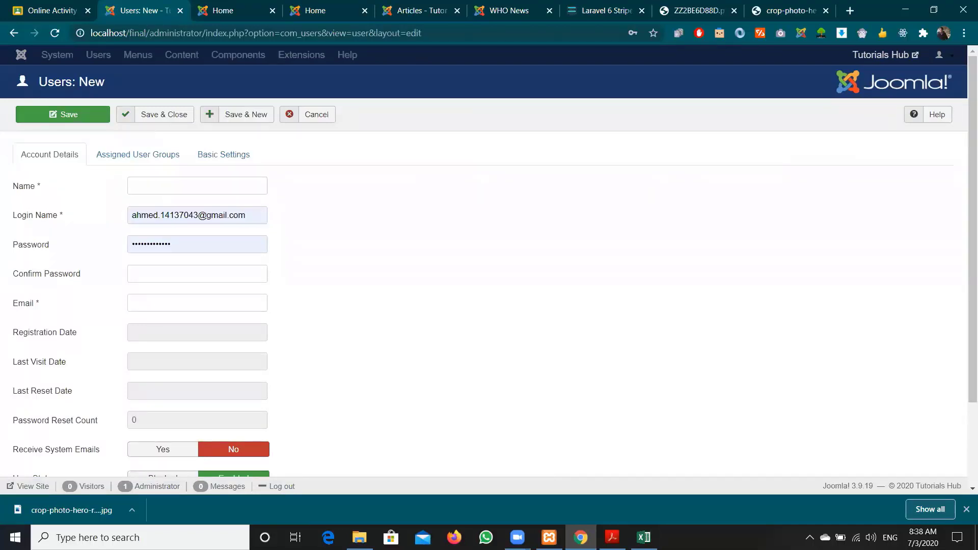
{"action": "left_click", "coordinate": [198, 186]}
{"action": "type", "text": "Zeeshan"}
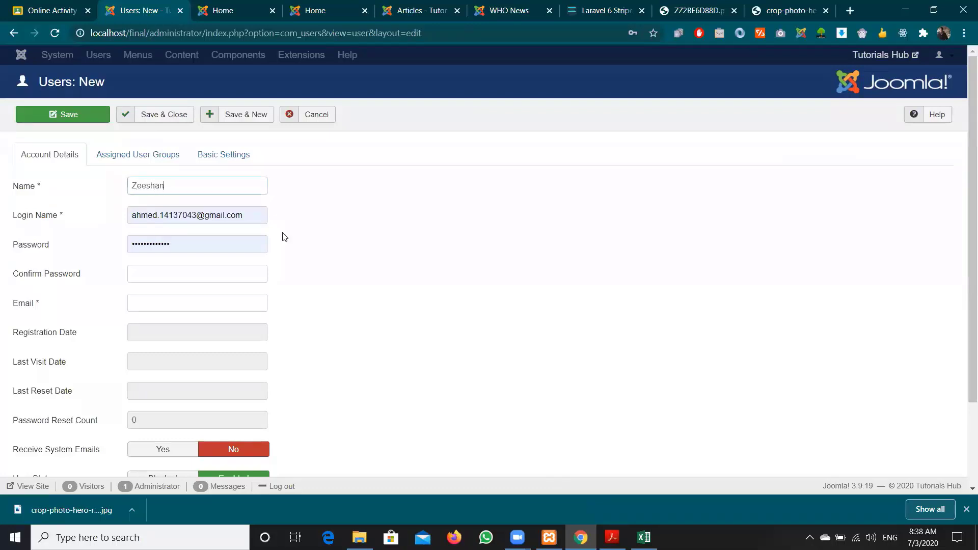
{"action": "key", "text": "Tab"}
{"action": "type", "text": "zeeshan"}
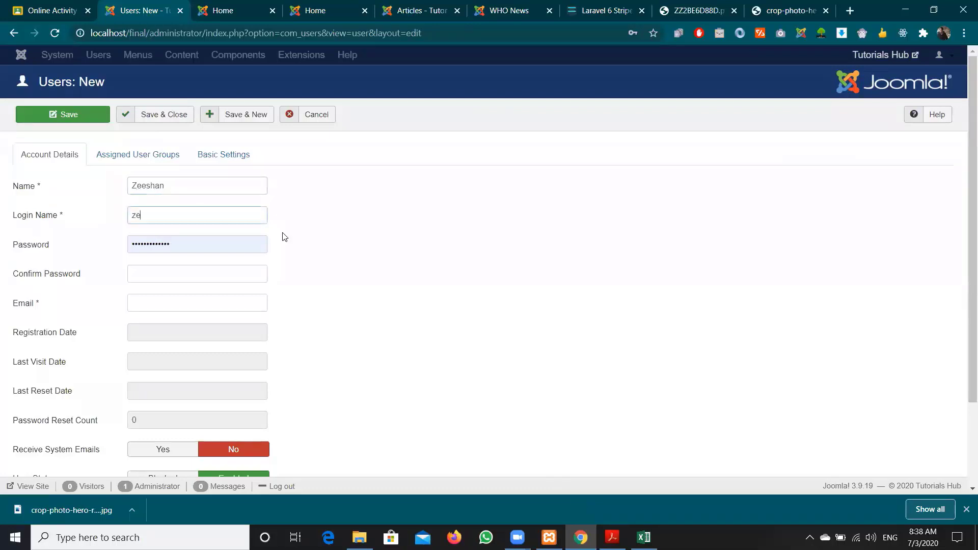
{"action": "key", "text": "Tab"}
Step: Enter the account password and the user's e-mail address
{"action": "type", "text": "••"}
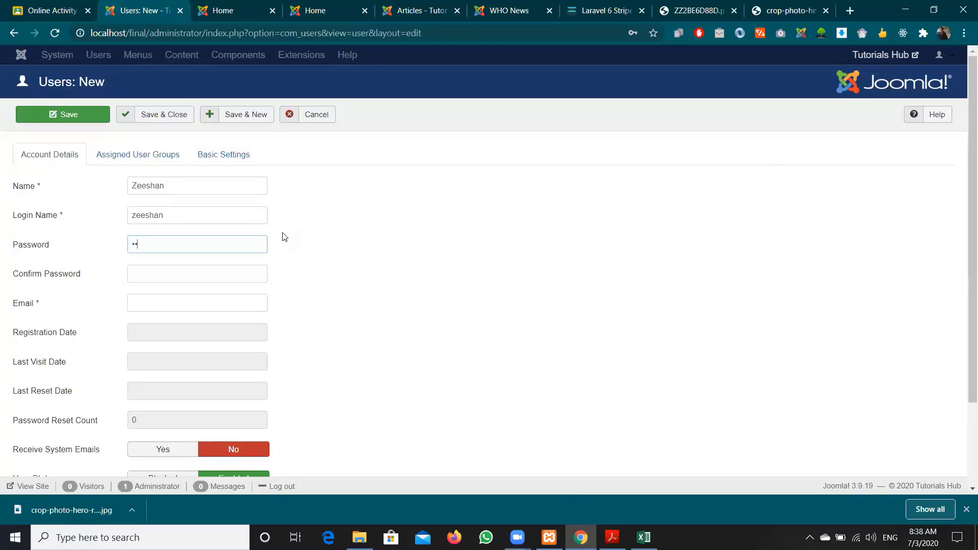
{"action": "type", "text": "•••••"}
{"action": "key", "text": "Tab"}
{"action": "type", "text": "•••••"}
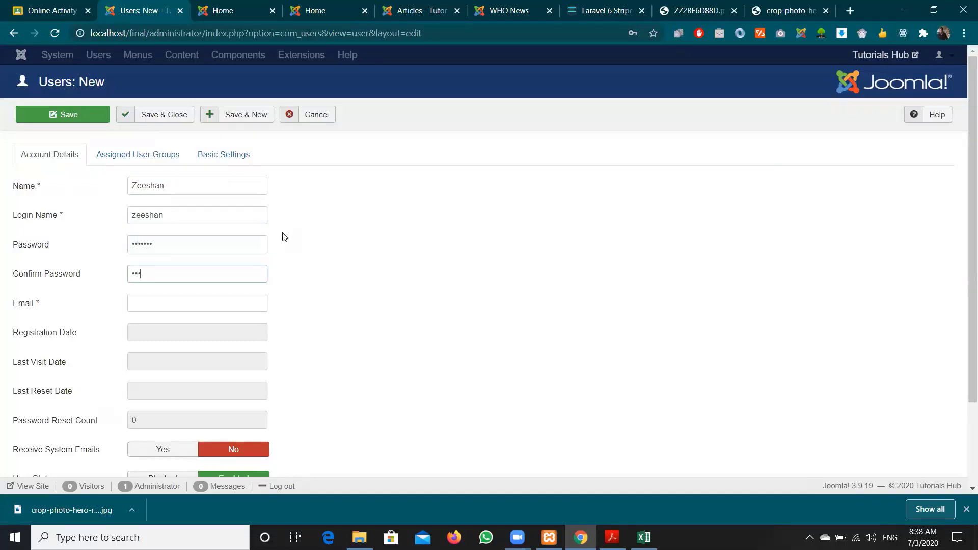
{"action": "type", "text": "••"}
{"action": "key", "text": "Tab"}
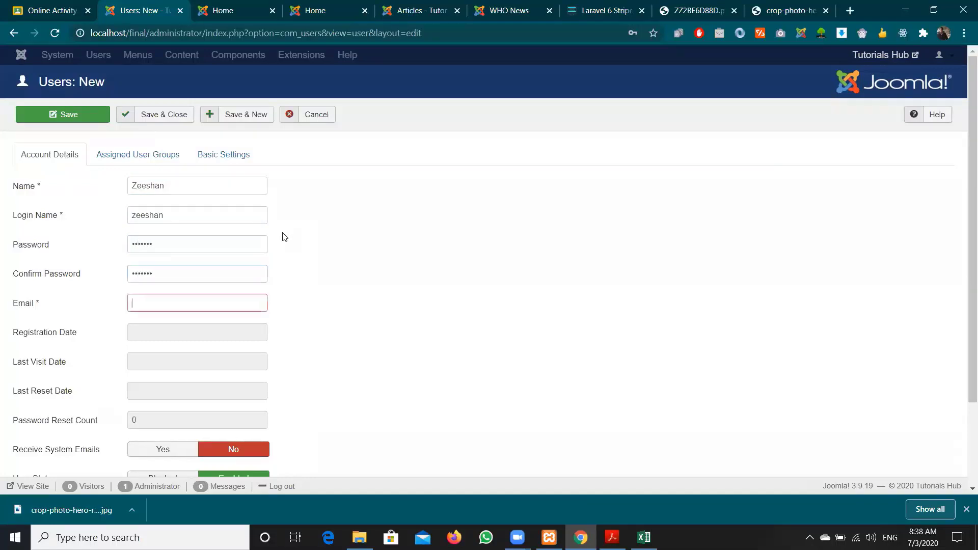
{"action": "key", "text": "Tab"}
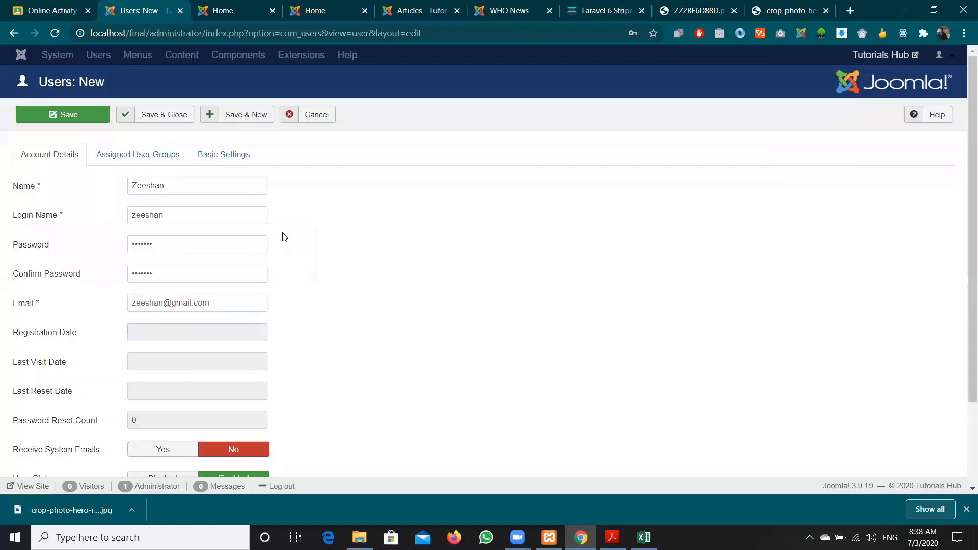
{"action": "scroll", "coordinate": [568, 295], "scroll_direction": "down", "scroll_amount": 1}
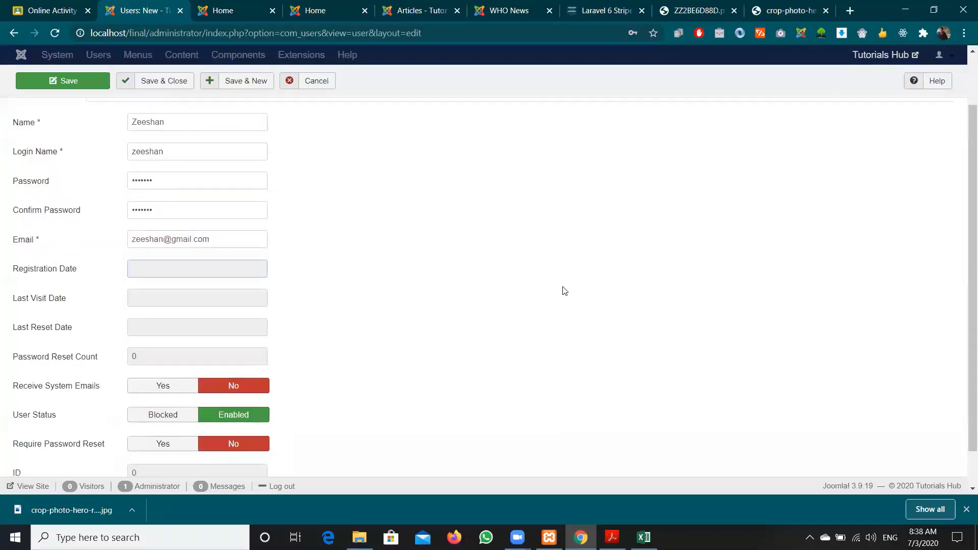
{"action": "scroll", "coordinate": [565, 290], "scroll_direction": "up", "scroll_amount": 1}
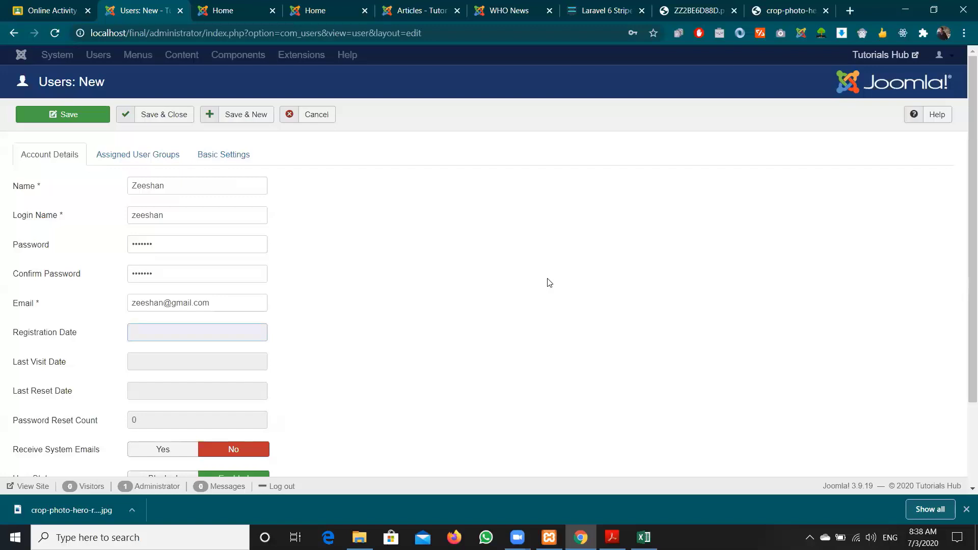
{"action": "scroll", "coordinate": [417, 240], "scroll_direction": "down", "scroll_amount": 2}
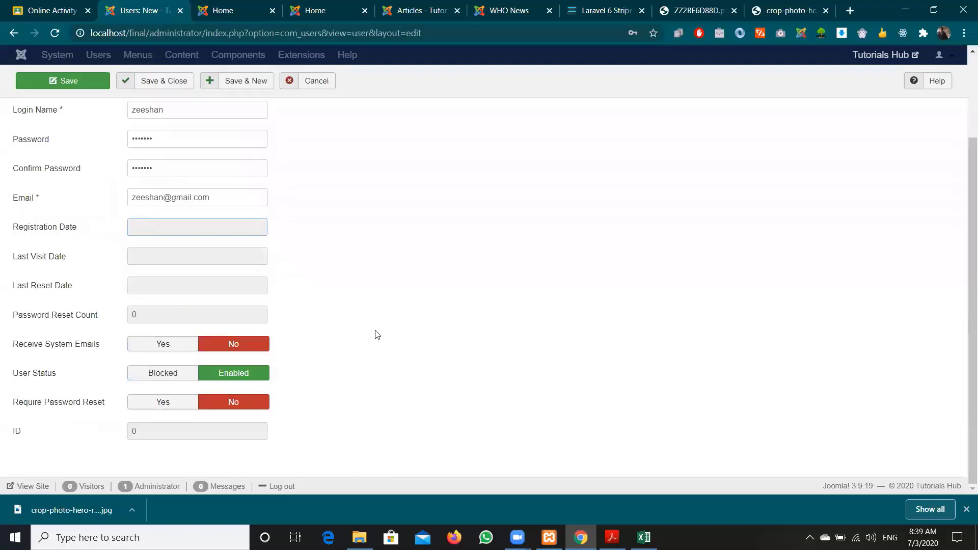
{"action": "scroll", "coordinate": [377, 335], "scroll_direction": "up", "scroll_amount": 3}
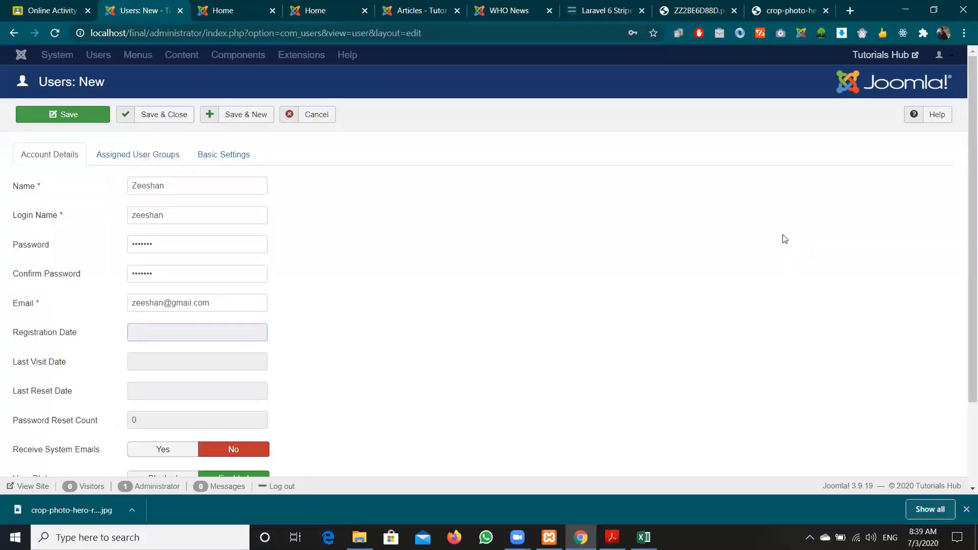
Step: Confirm the user is in the Registered group and save the new account
{"action": "left_click", "coordinate": [147, 155]}
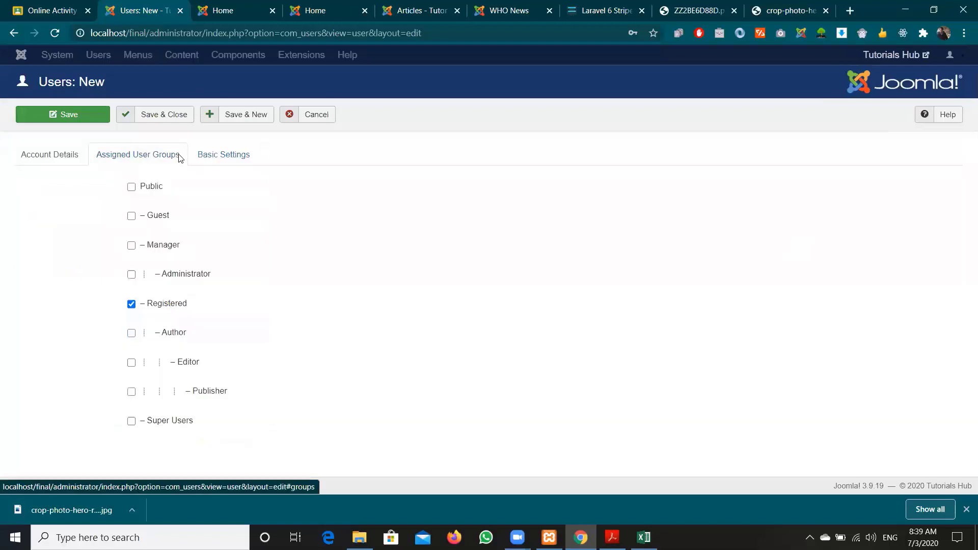
{"action": "left_click", "coordinate": [83, 159]}
{"action": "left_click", "coordinate": [124, 154]}
{"action": "left_click", "coordinate": [58, 162]}
{"action": "left_click", "coordinate": [109, 160]}
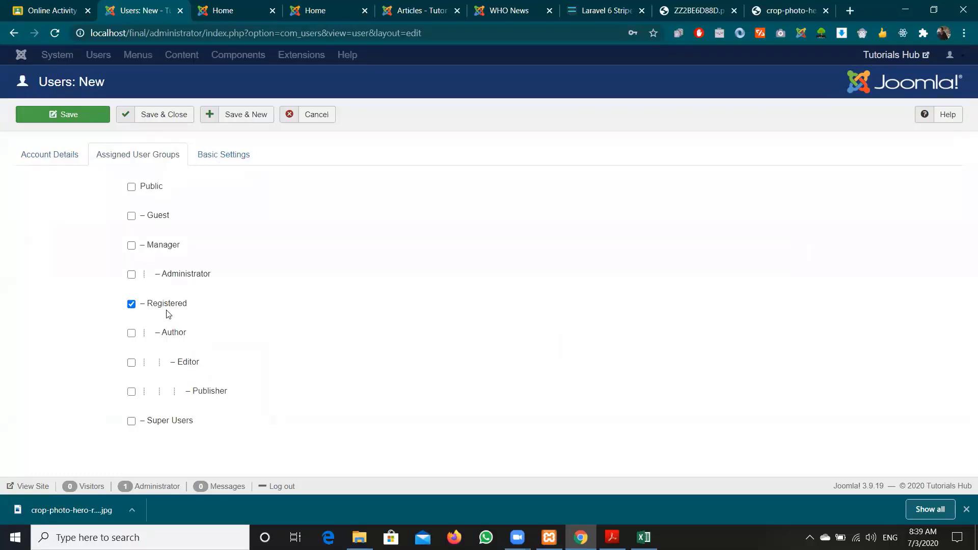
{"action": "left_click", "coordinate": [158, 117]}
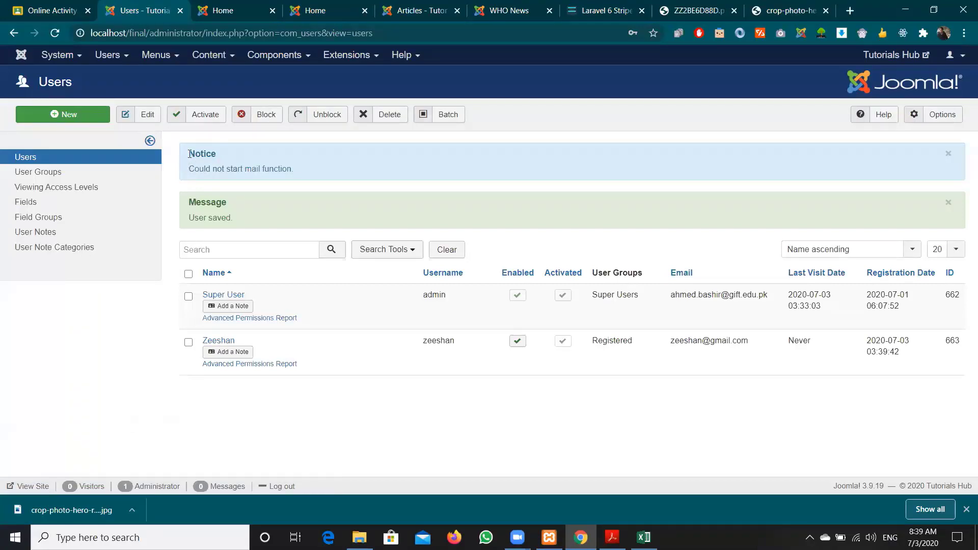
Step: Dismiss the mail-function failure notice
{"action": "left_click_drag", "start_coordinate": [189, 153], "coordinate": [297, 170]}
{"action": "left_click", "coordinate": [297, 170]}
{"action": "left_click", "coordinate": [949, 153]}
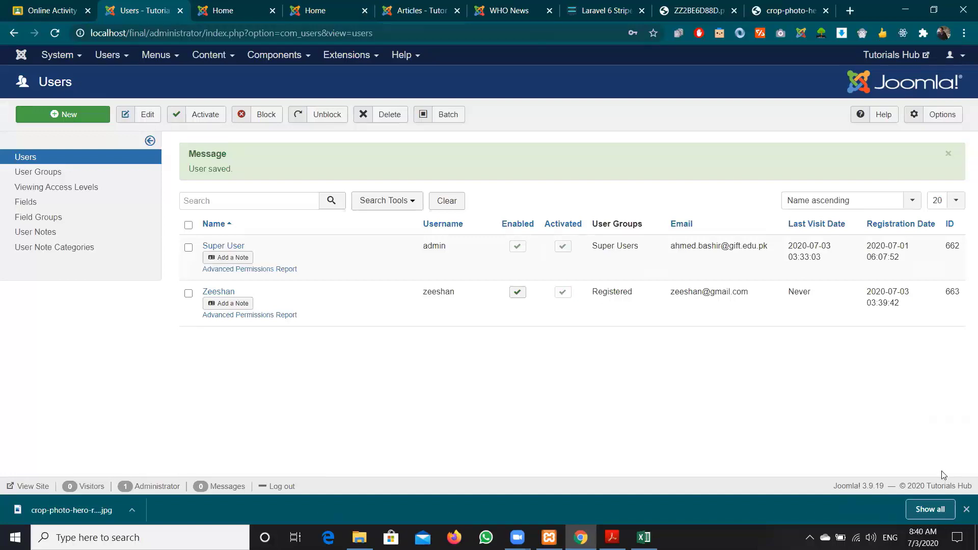
Step: Rename the Super User account to the administrator's full name and save it
{"action": "left_click", "coordinate": [240, 247]}
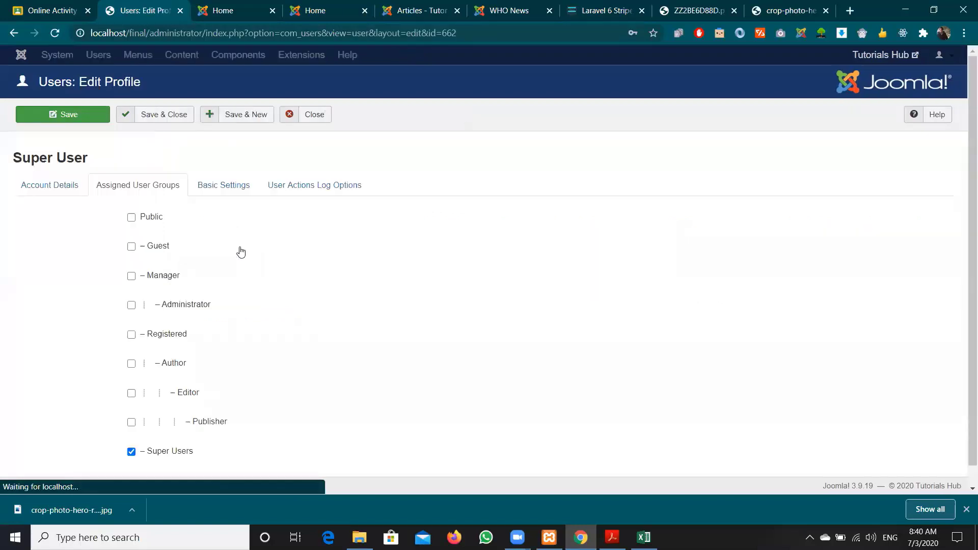
{"action": "left_click", "coordinate": [39, 187]}
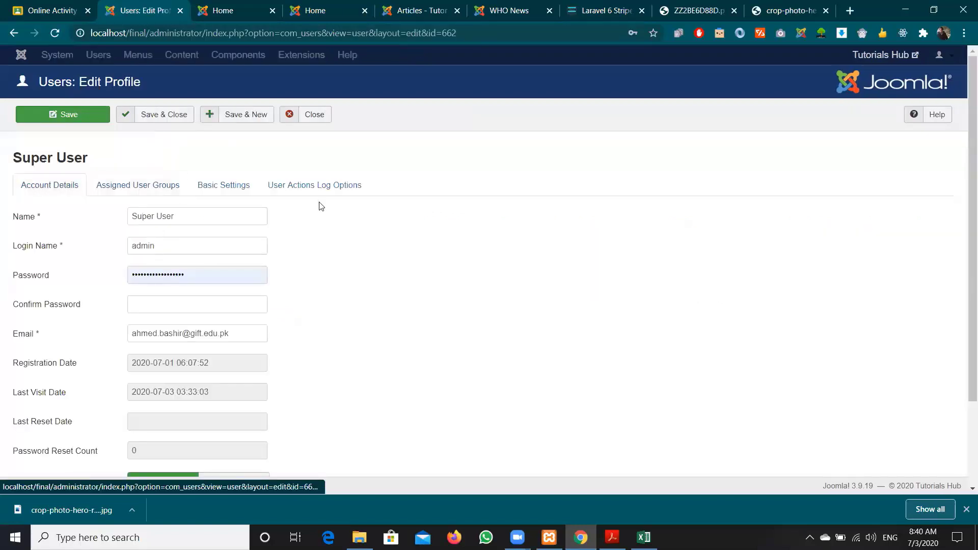
{"action": "triple_click", "coordinate": [160, 217]}
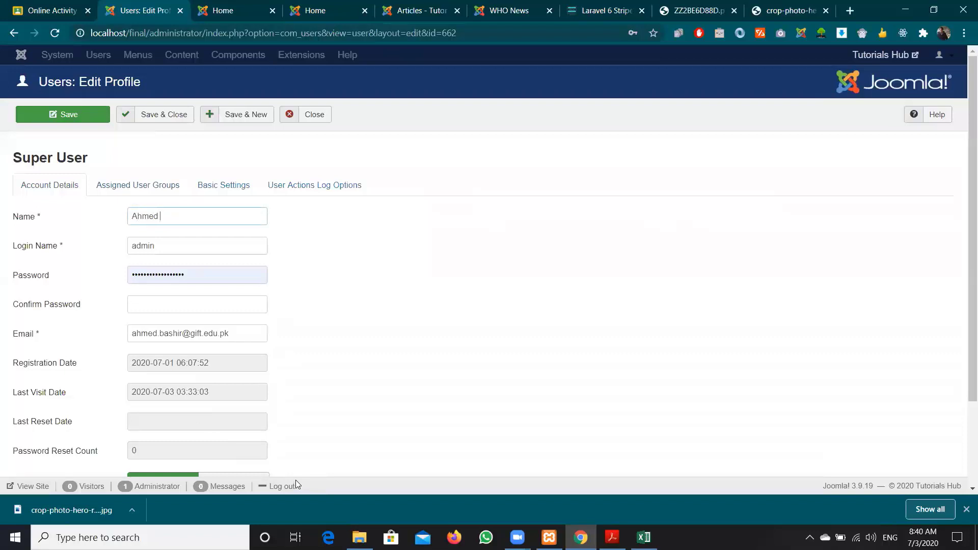
{"action": "left_click", "coordinate": [159, 120]}
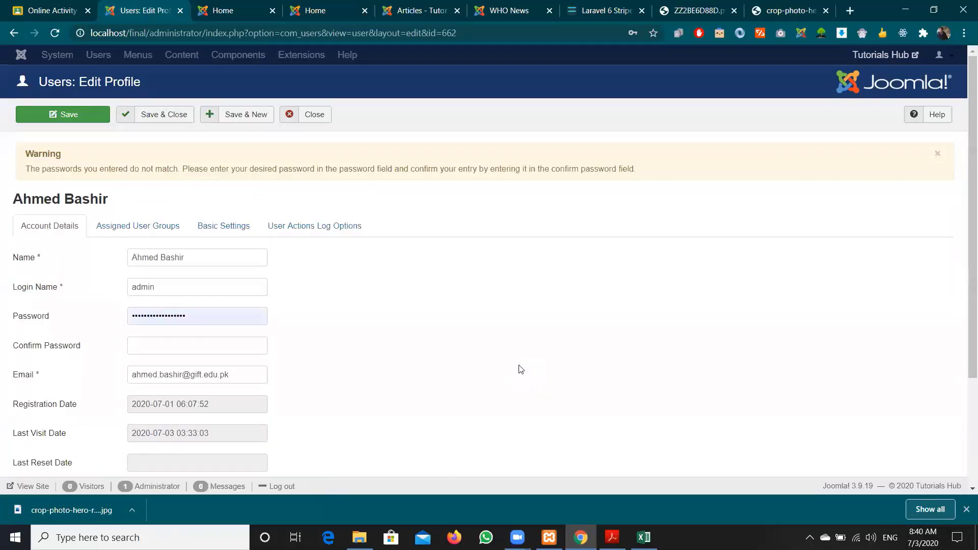
Step: Re-enter the administrator password in both Password and Confirm Password fields
{"action": "double_click", "coordinate": [202, 313]}
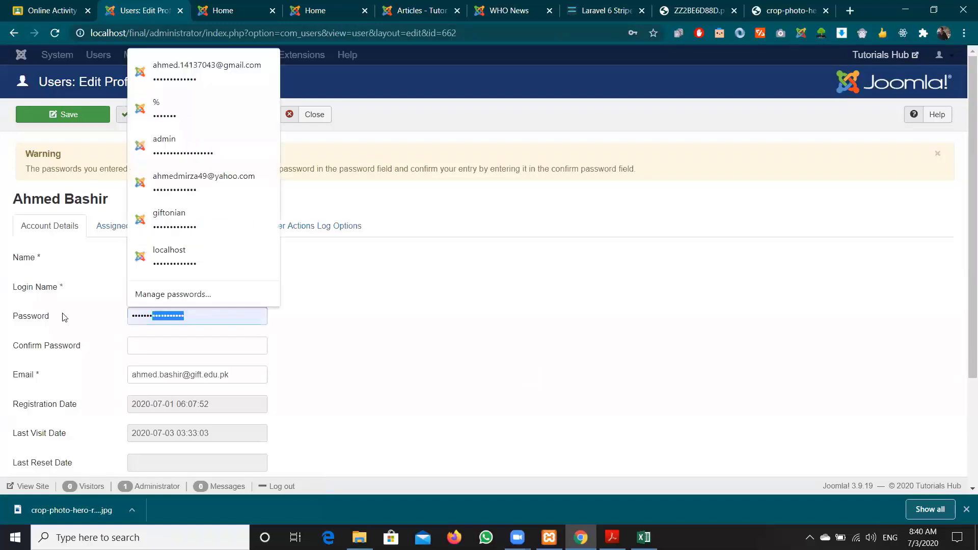
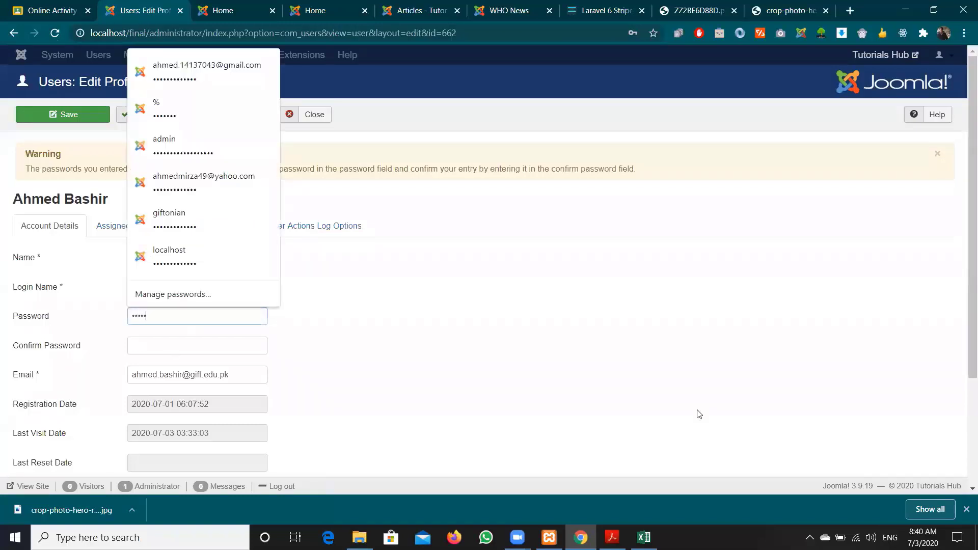
{"action": "key", "text": "Tab"}
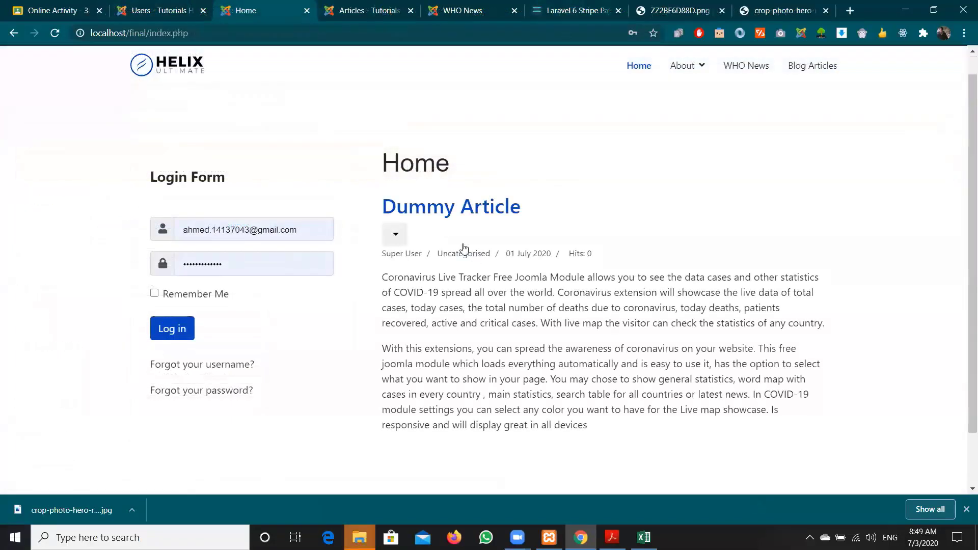
{"action": "left_click", "coordinate": [197, 7]}
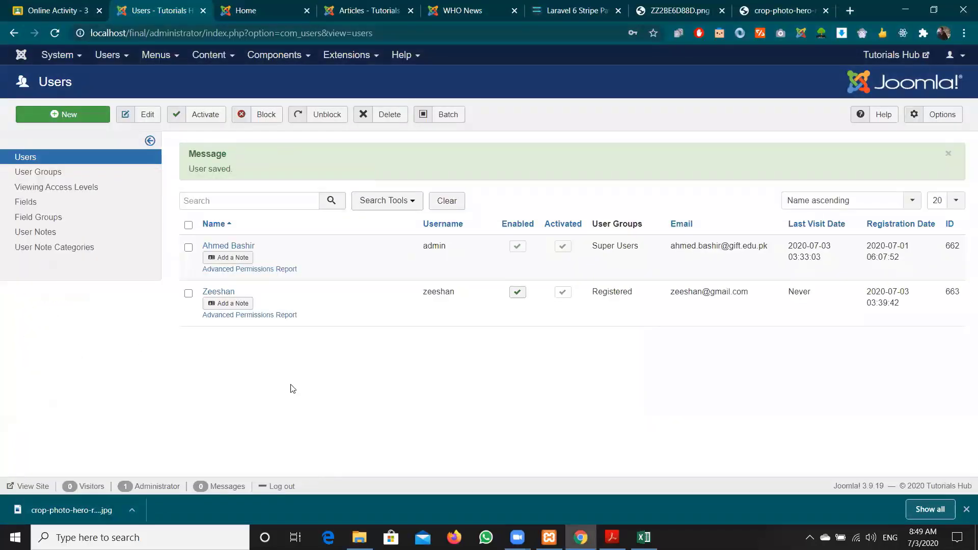
{"action": "left_click", "coordinate": [260, 8]}
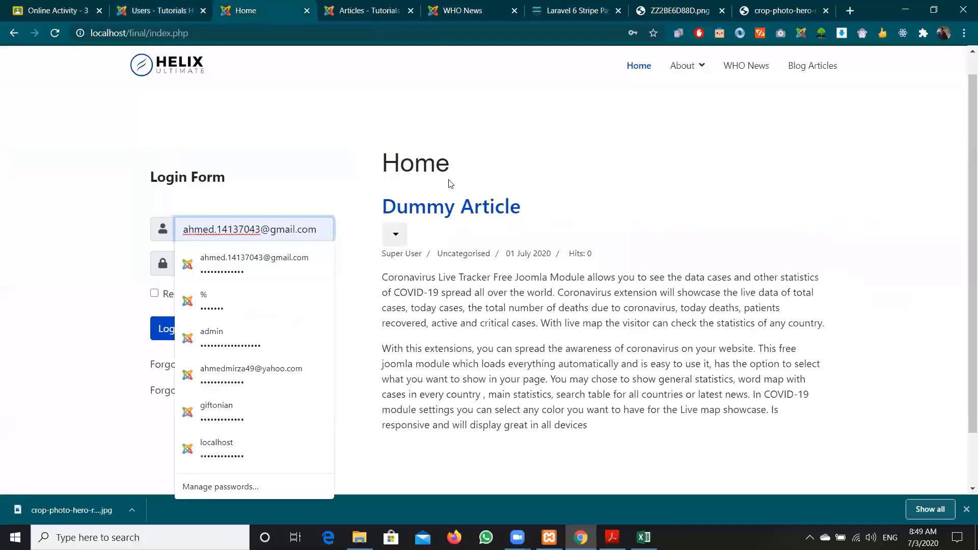
{"action": "type", "text": "zees"}
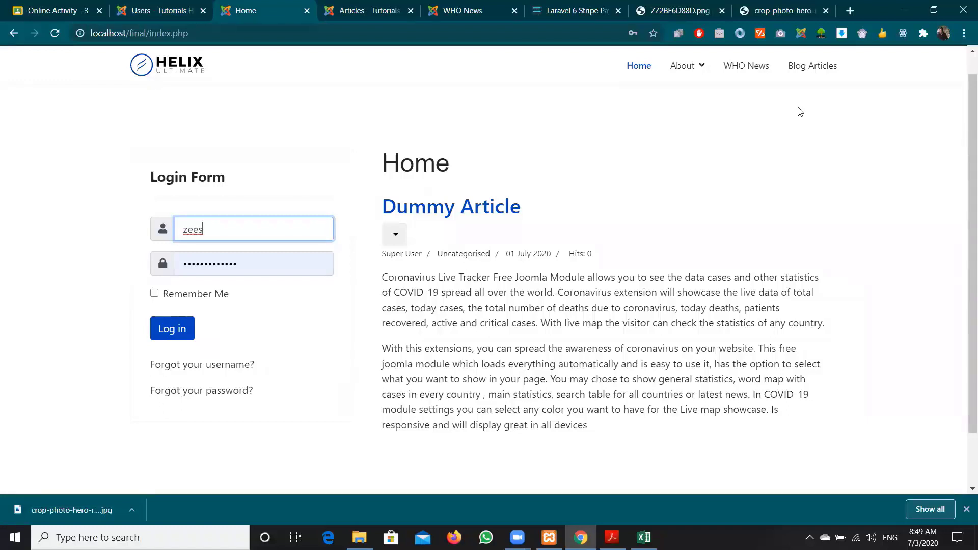
{"action": "type", "text": "han"}
{"action": "key", "text": "Tab"}
{"action": "type", "text": "*******"}
{"action": "key", "text": "Return"}
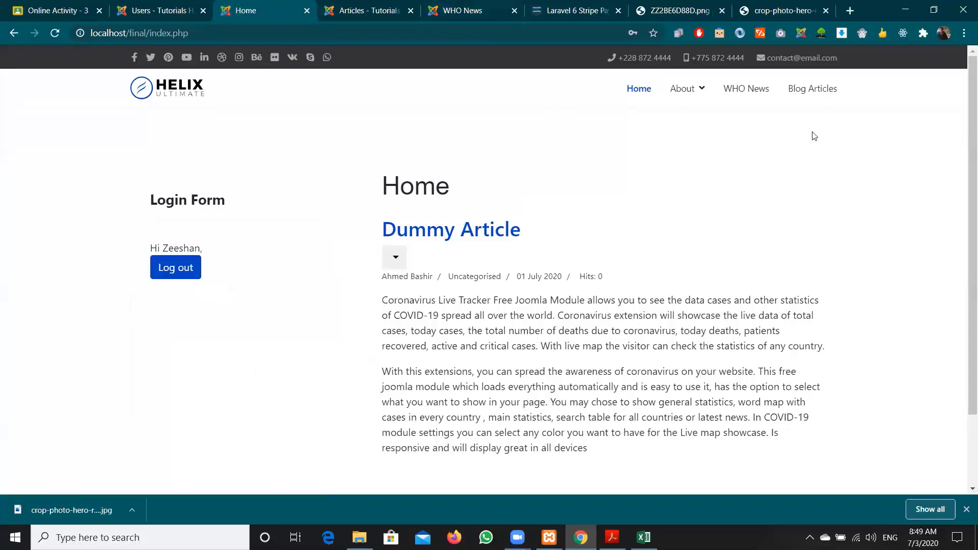
{"action": "left_click", "coordinate": [821, 86]}
{"action": "scroll", "coordinate": [520, 168], "scroll_direction": "down", "scroll_amount": 10}
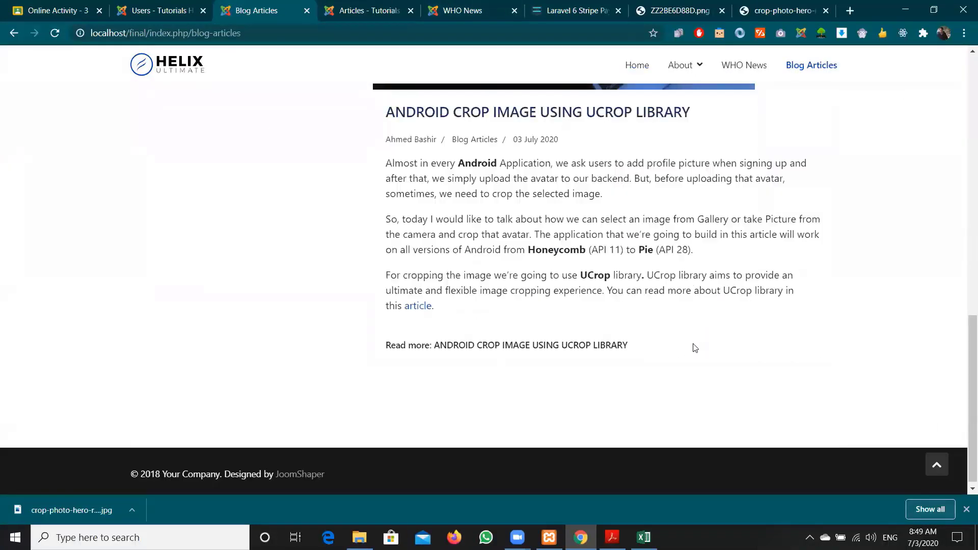
{"action": "scroll", "coordinate": [341, 356], "scroll_direction": "up", "scroll_amount": 15}
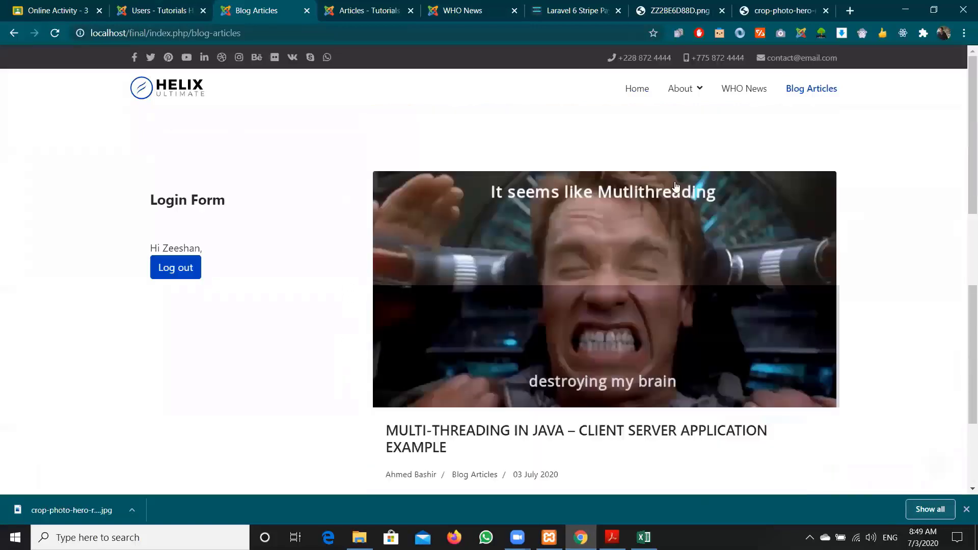
{"action": "scroll", "coordinate": [826, 295], "scroll_direction": "down", "scroll_amount": 2}
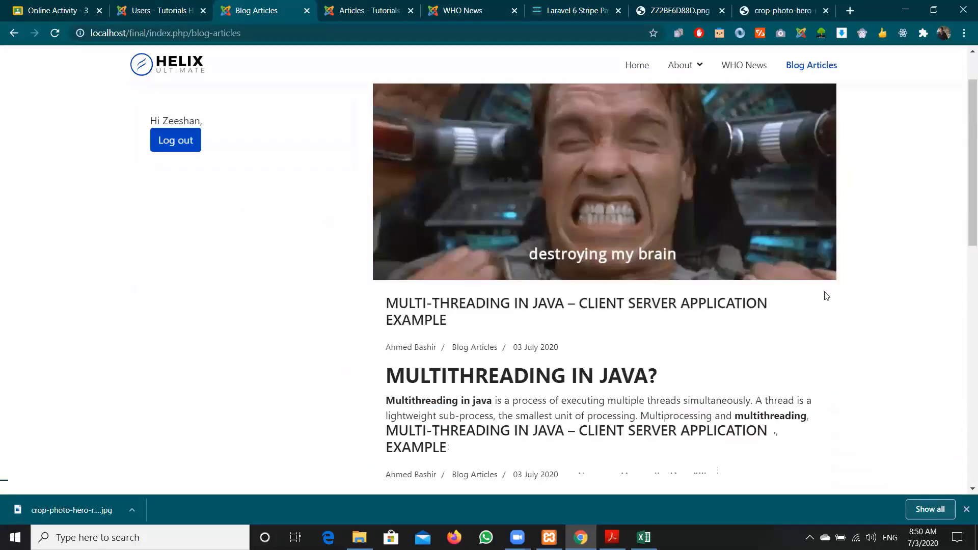
{"action": "scroll", "coordinate": [826, 293], "scroll_direction": "up", "scroll_amount": 2}
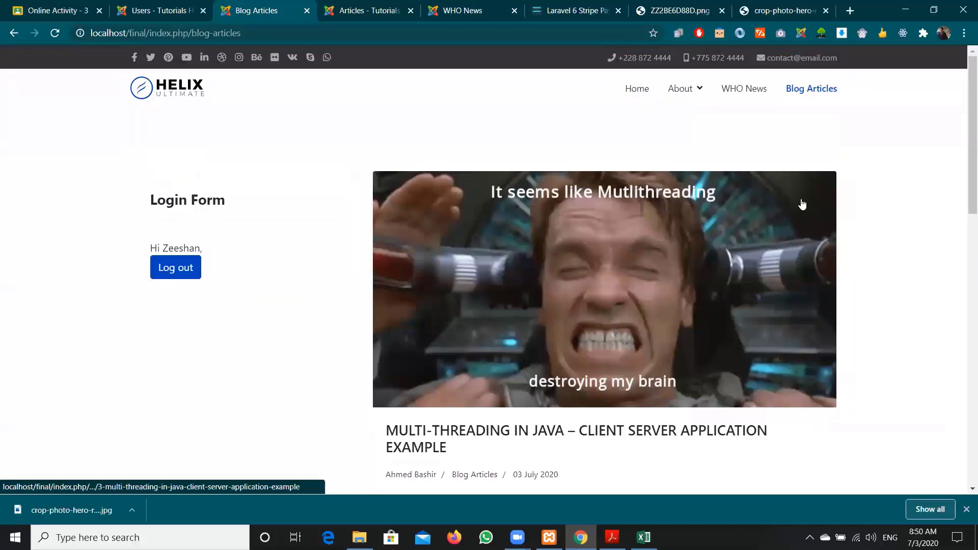
{"action": "scroll", "coordinate": [801, 203], "scroll_direction": "down", "scroll_amount": 2}
Step: Log out and sign in with the administrator account on the multithreading article
{"action": "scroll", "coordinate": [170, 277], "scroll_direction": "up", "scroll_amount": 2}
{"action": "left_click", "coordinate": [169, 274]}
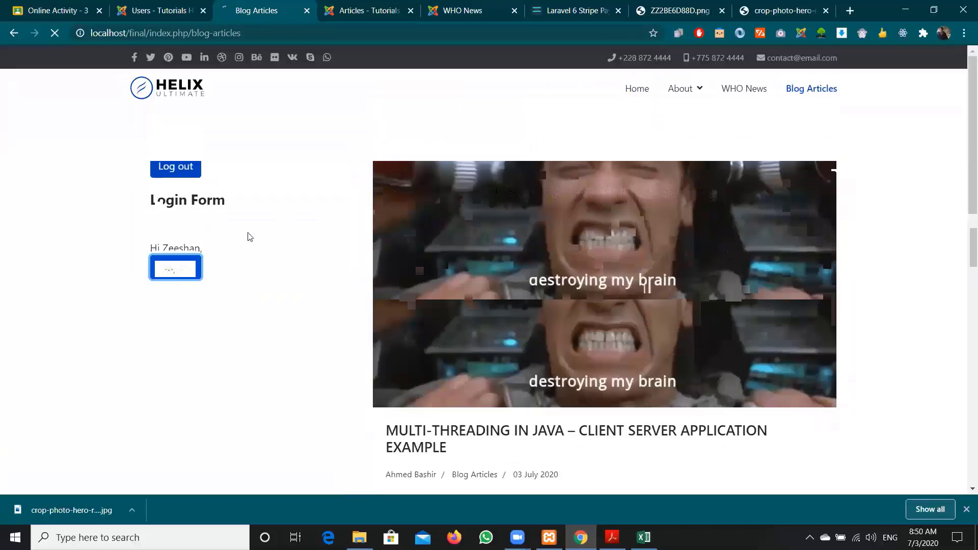
{"action": "left_click", "coordinate": [196, 251]}
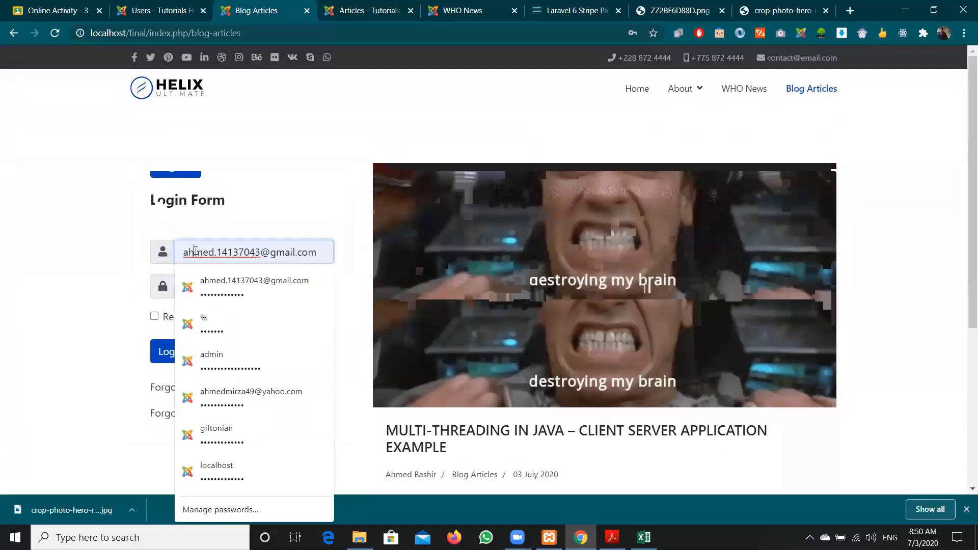
{"action": "key", "text": "ctrl+a"}
{"action": "type", "text": "admin"}
{"action": "key", "text": "Tab"}
{"action": "type", "text": "••••"}
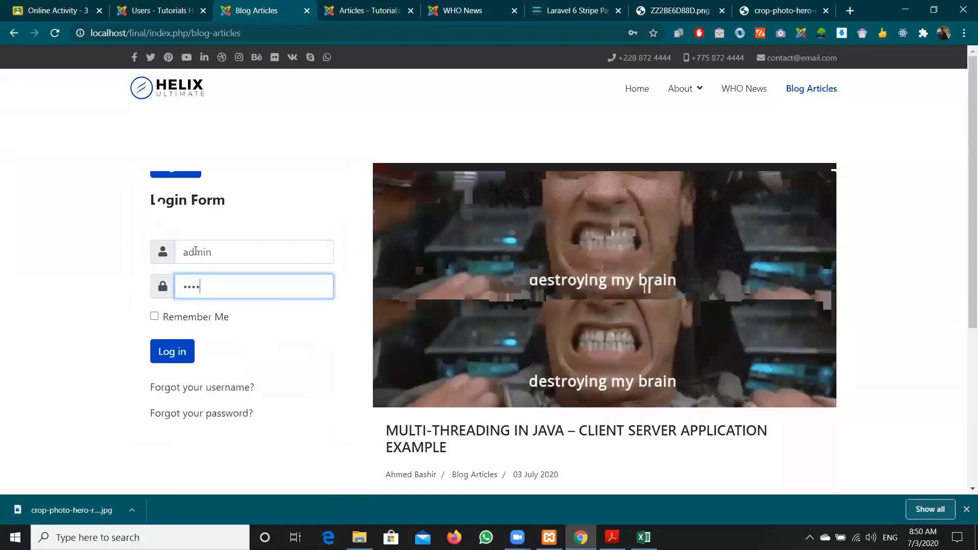
{"action": "type", "text": "•"}
{"action": "key", "text": "Return"}
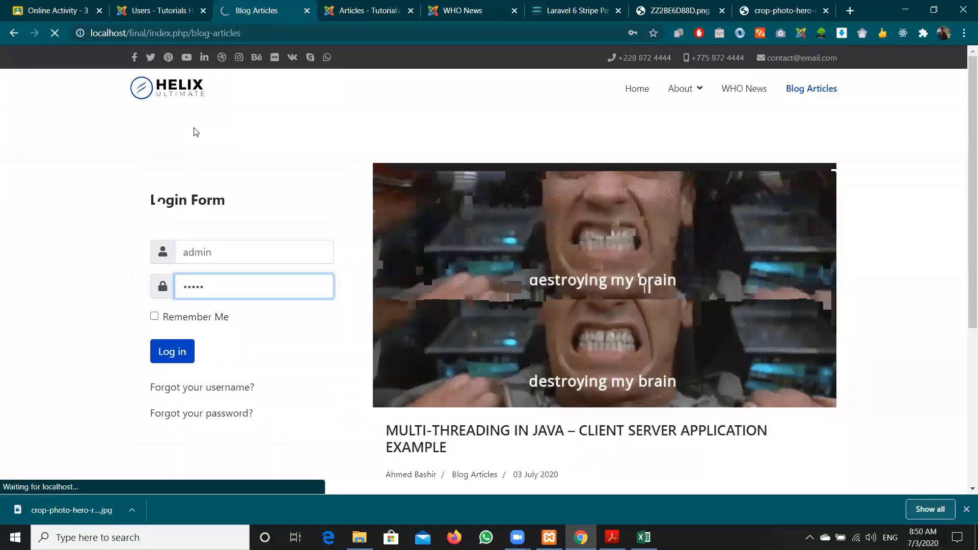
{"action": "scroll", "coordinate": [476, 153], "scroll_direction": "down", "scroll_amount": 5}
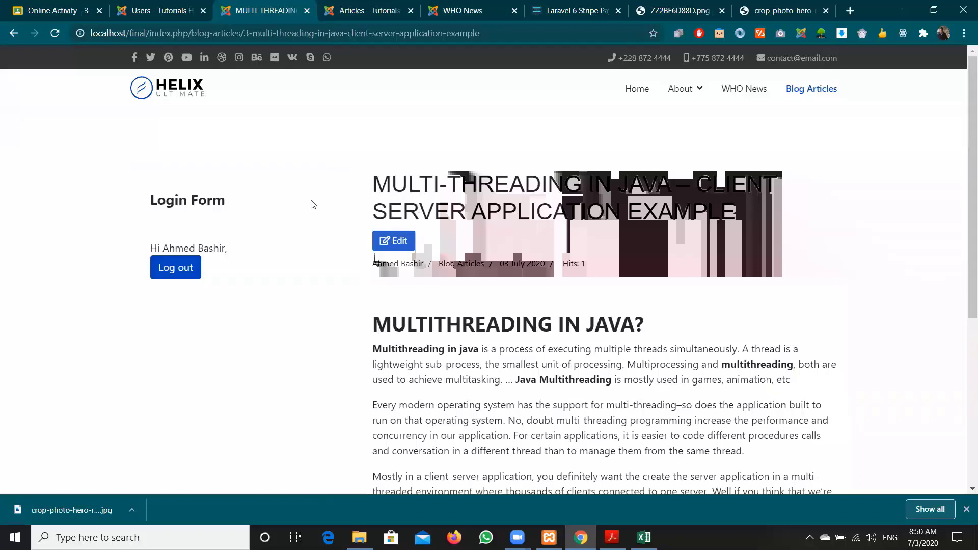
Step: Log out of the administrator and sign in as the regular user
{"action": "left_click", "coordinate": [188, 264]}
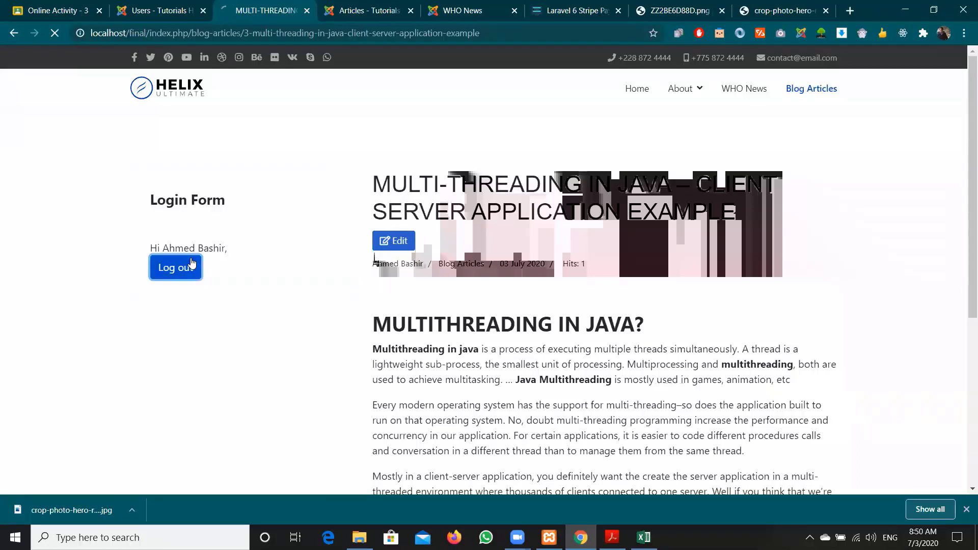
{"action": "left_click", "coordinate": [210, 253]}
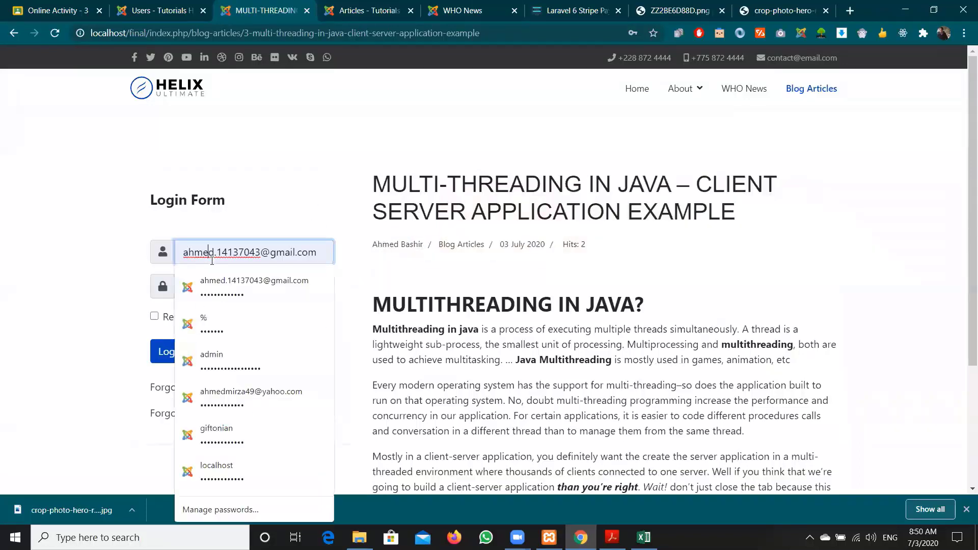
{"action": "key", "text": "ctrl+a"}
{"action": "type", "text": "zeeshan"}
{"action": "key", "text": "Tab"}
{"action": "type", "text": "•"}
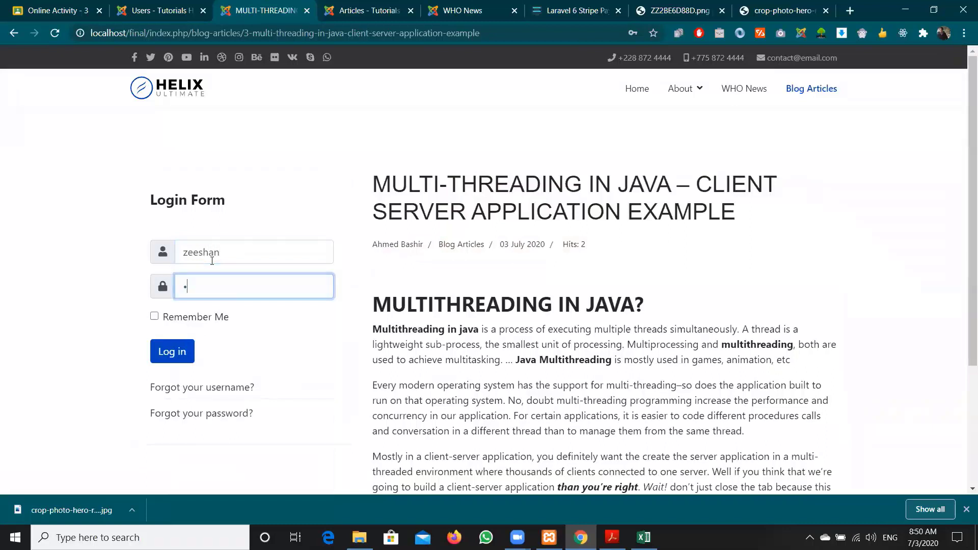
{"action": "key", "text": "Return"}
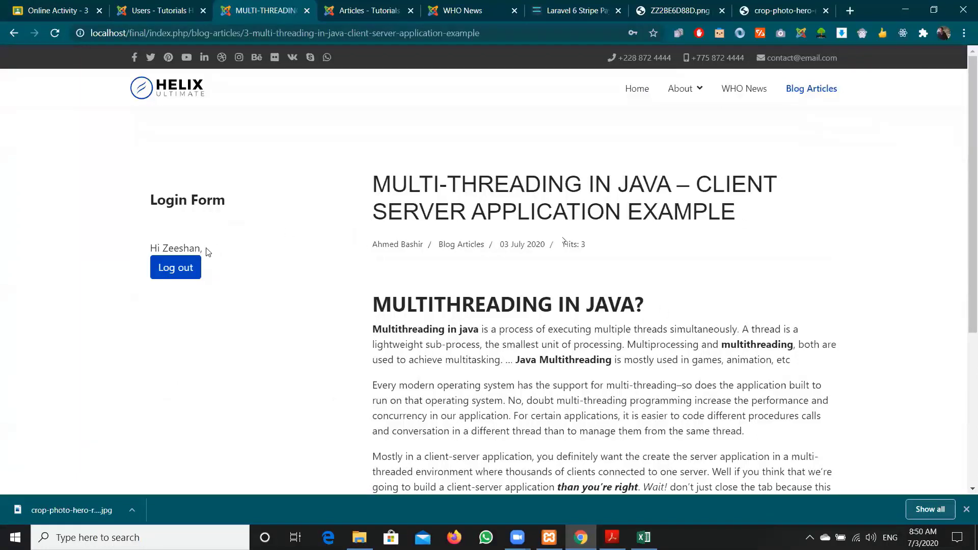
Step: Sign back in as the administrator, skip Chrome's password update, and edit the multithreading article
{"action": "left_click", "coordinate": [192, 270]}
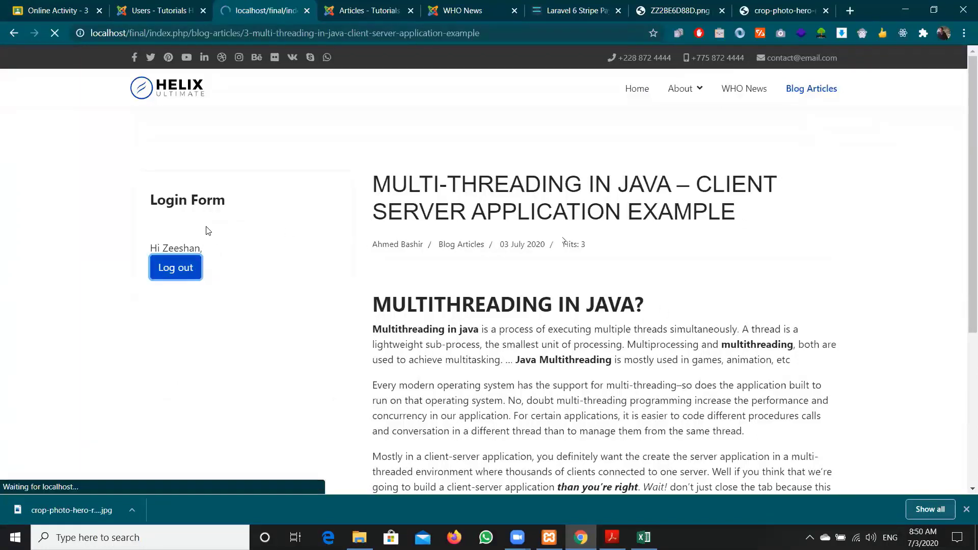
{"action": "left_click", "coordinate": [208, 250]}
{"action": "type", "text": "admin"}
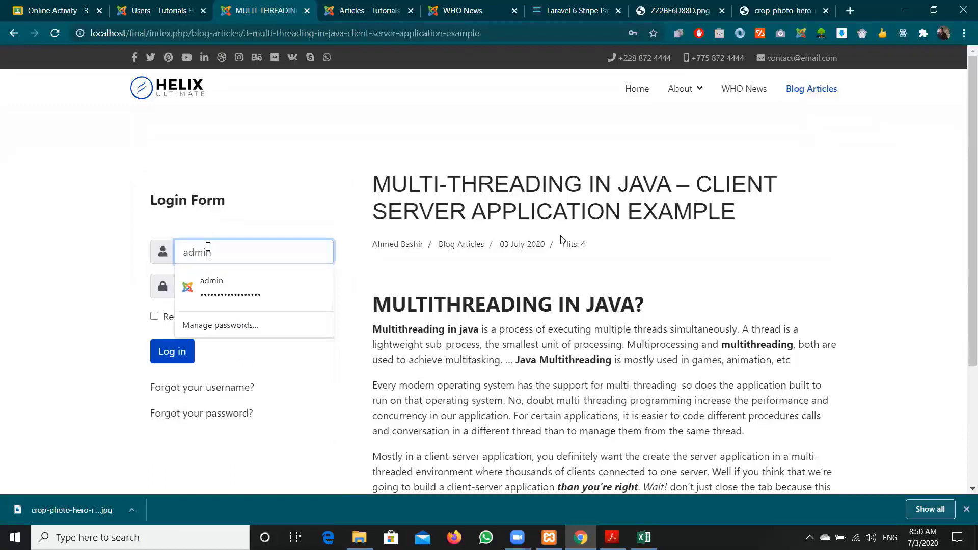
{"action": "key", "text": "Tab"}
{"action": "type", "text": "a"}
{"action": "key", "text": "Return"}
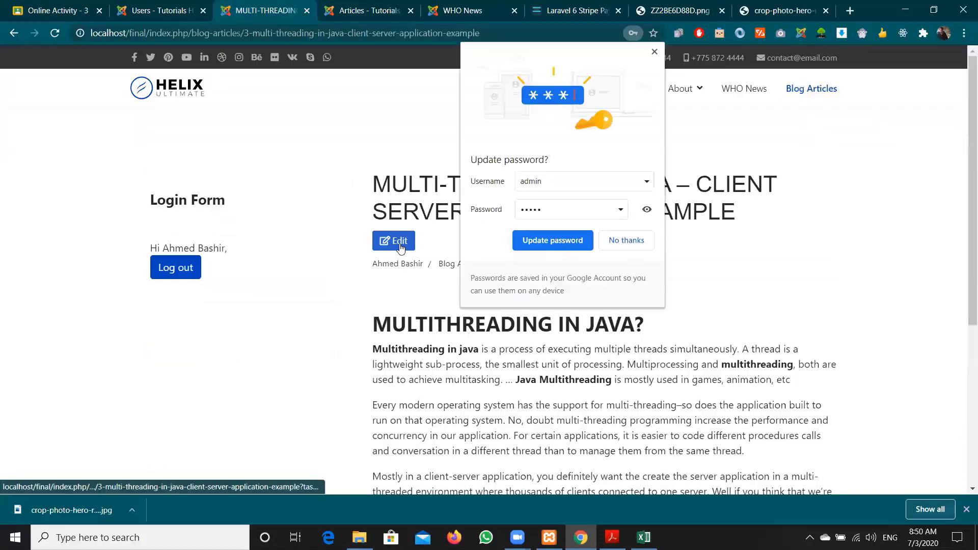
{"action": "left_click", "coordinate": [400, 248]}
{"action": "left_click", "coordinate": [397, 245]}
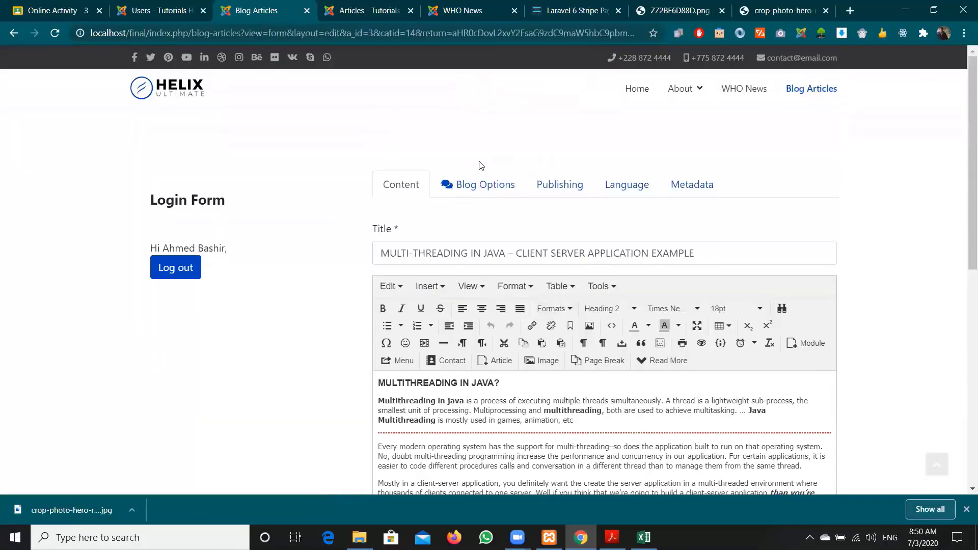
Step: Set the multithreading article's format to Video under Blog Options, then switch to the Laravel 6 Stripe tutorial tab
{"action": "left_click", "coordinate": [501, 187]}
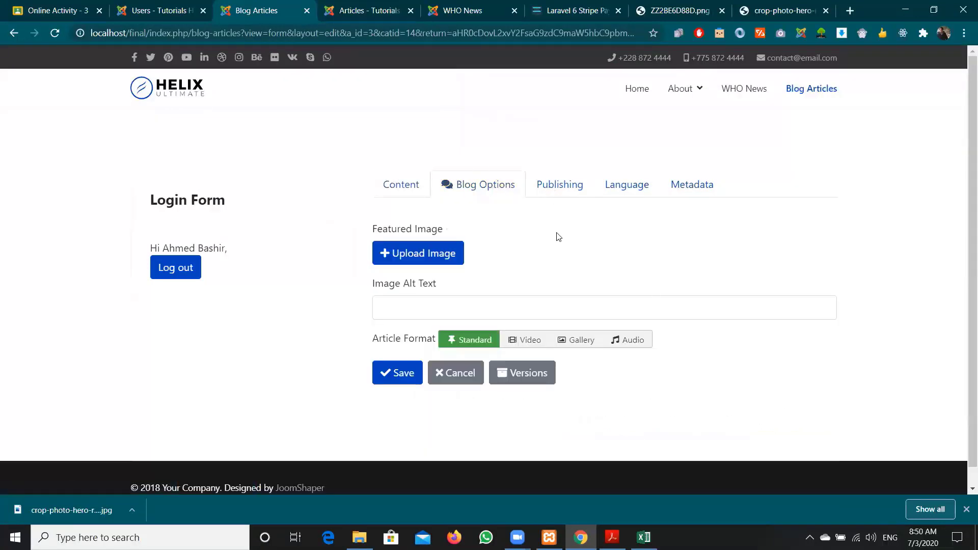
{"action": "left_click", "coordinate": [538, 337]}
{"action": "left_click", "coordinate": [468, 391]}
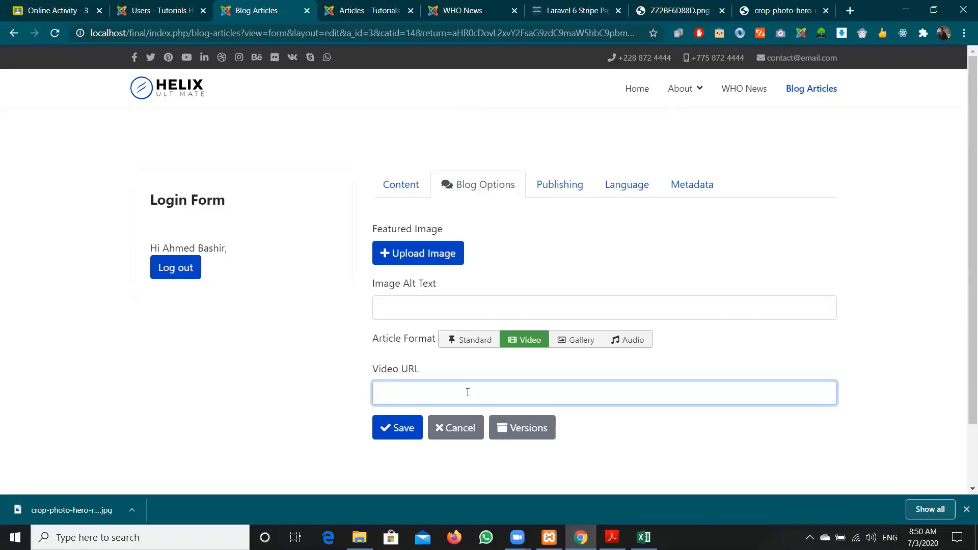
{"action": "left_click", "coordinate": [609, 7]}
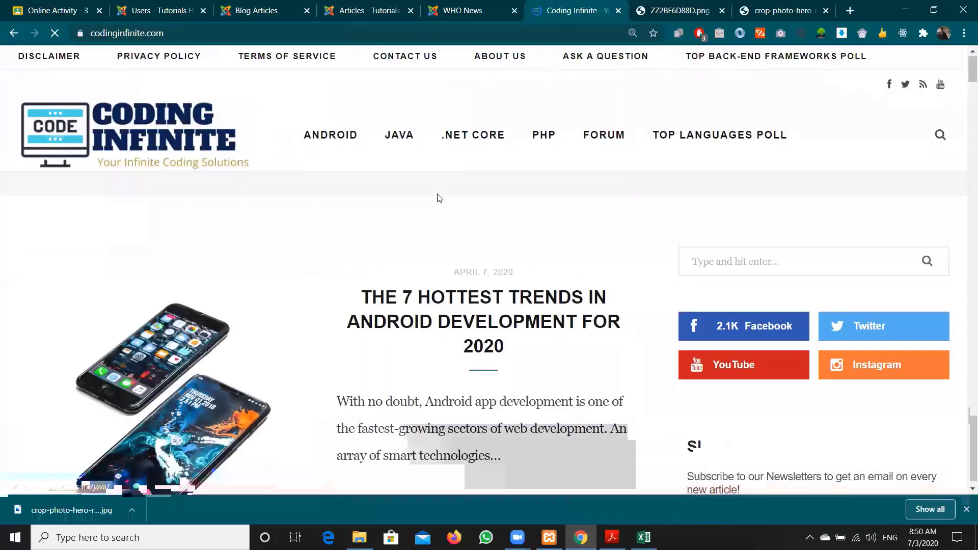
{"action": "scroll", "coordinate": [417, 222], "scroll_direction": "down", "scroll_amount": 10}
{"action": "scroll", "coordinate": [417, 222], "scroll_direction": "up", "scroll_amount": 7}
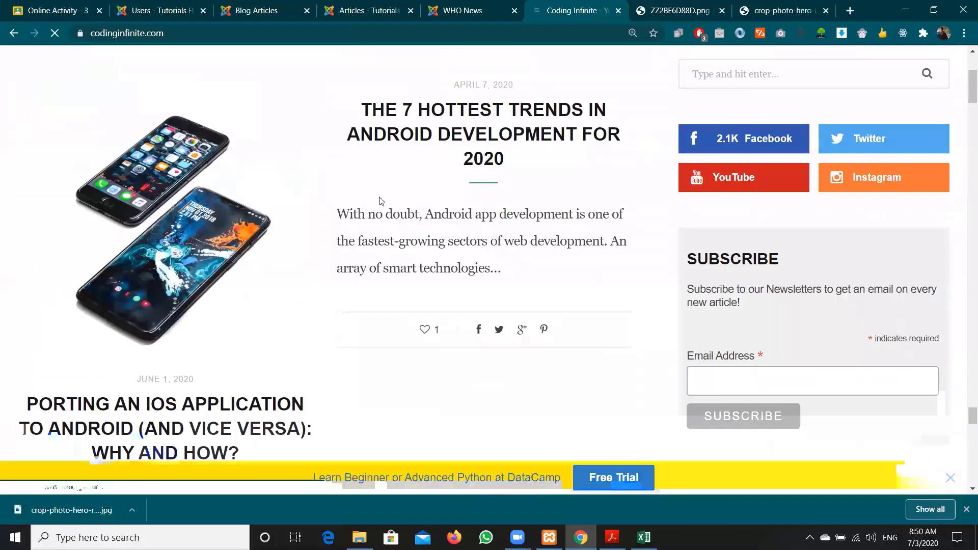
{"action": "scroll", "coordinate": [372, 153], "scroll_direction": "down", "scroll_amount": 10}
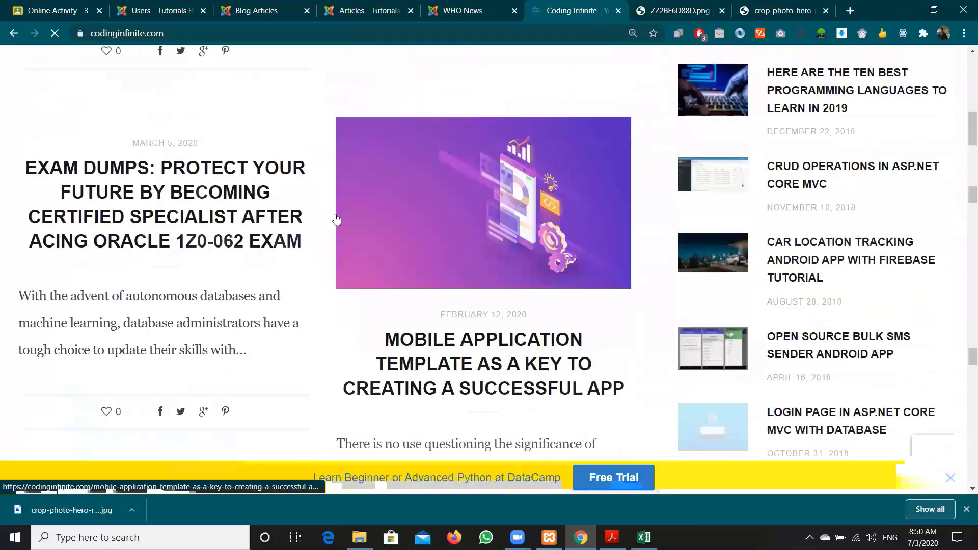
{"action": "scroll", "coordinate": [336, 219], "scroll_direction": "down", "scroll_amount": 5}
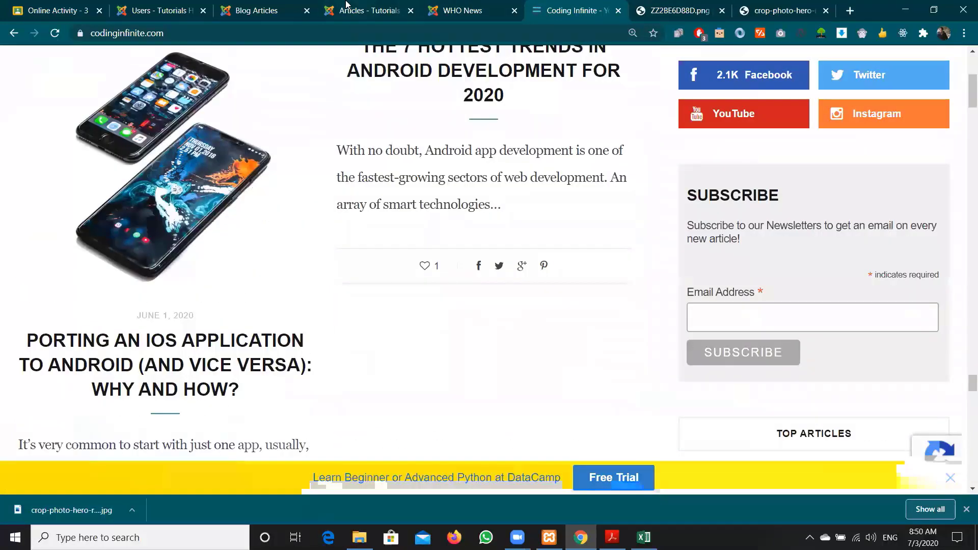
{"action": "left_click", "coordinate": [346, 4]}
{"action": "left_click", "coordinate": [600, 4]}
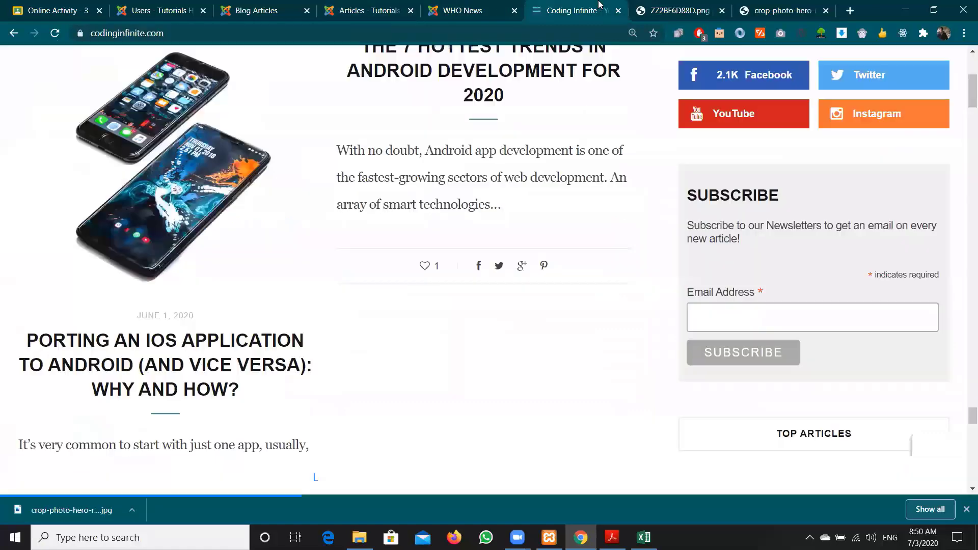
{"action": "scroll", "coordinate": [462, 220], "scroll_direction": "down", "scroll_amount": 10}
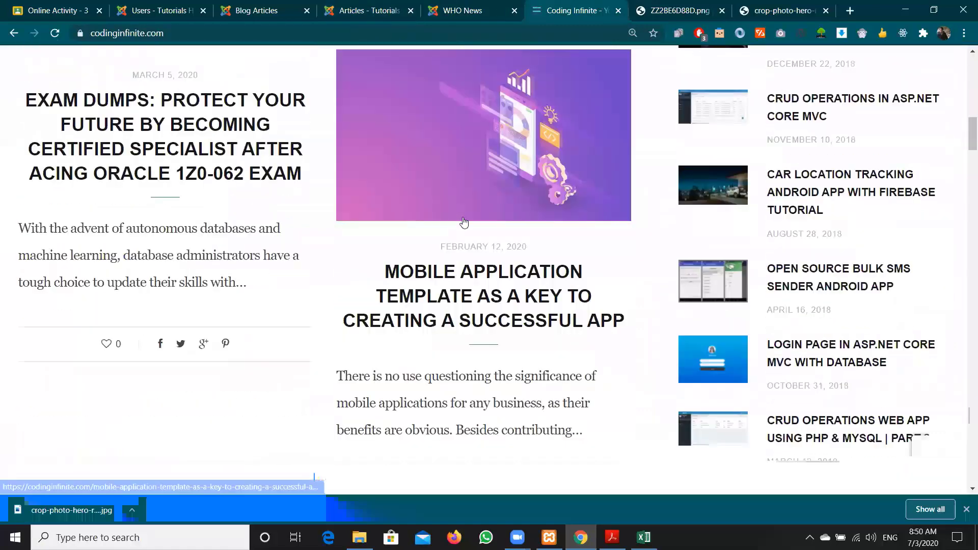
{"action": "scroll", "coordinate": [258, 274], "scroll_direction": "down", "scroll_amount": 3}
{"action": "scroll", "coordinate": [264, 279], "scroll_direction": "up", "scroll_amount": 8}
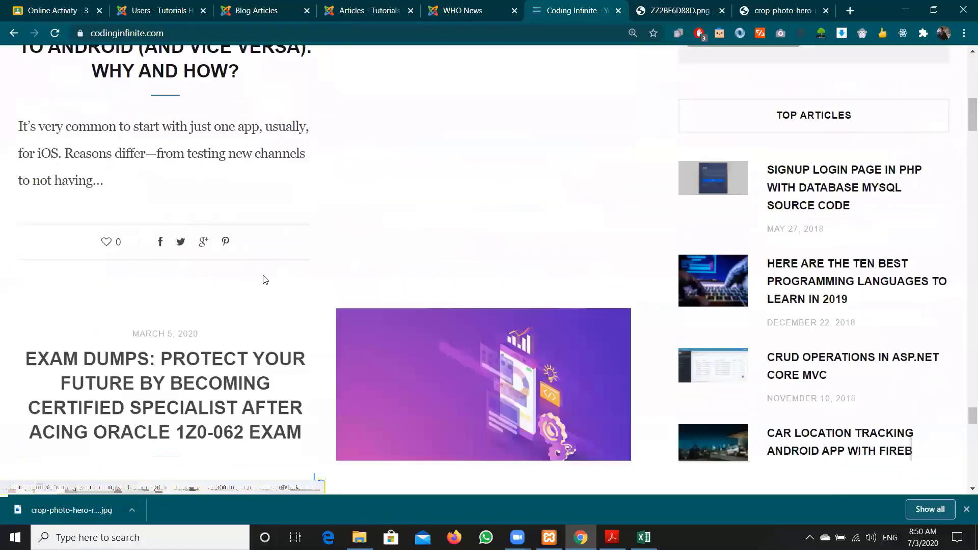
{"action": "left_click", "coordinate": [272, 284]}
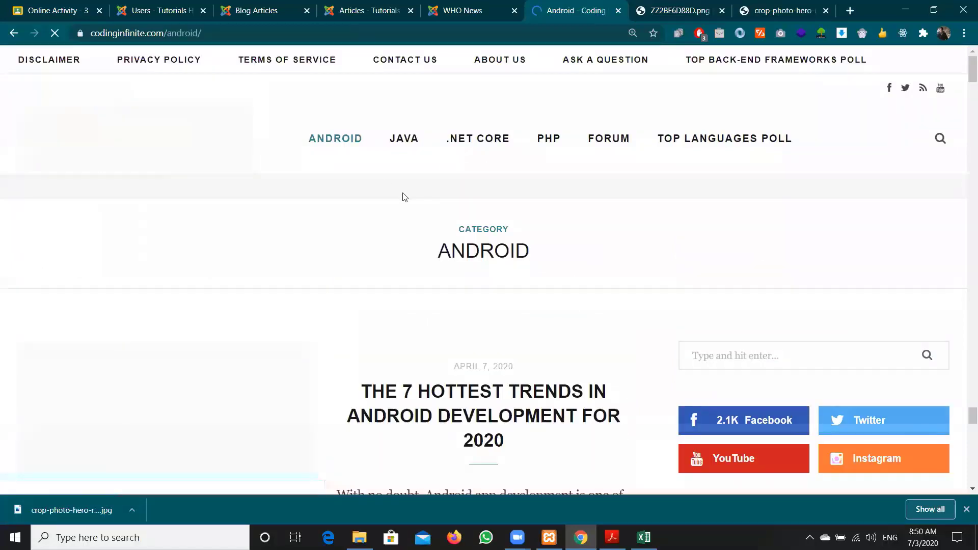
{"action": "scroll", "coordinate": [402, 195], "scroll_direction": "down", "scroll_amount": 12}
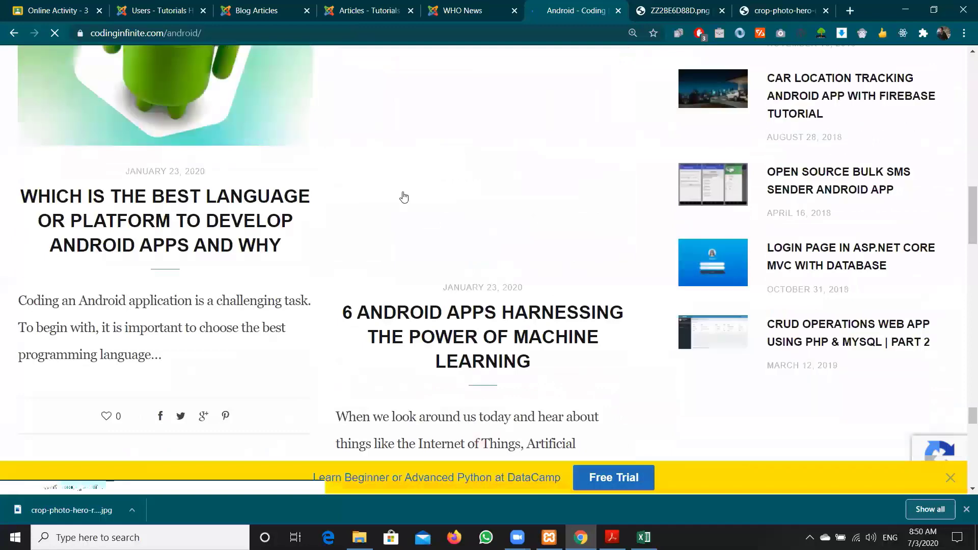
{"action": "scroll", "coordinate": [405, 196], "scroll_direction": "down", "scroll_amount": 13}
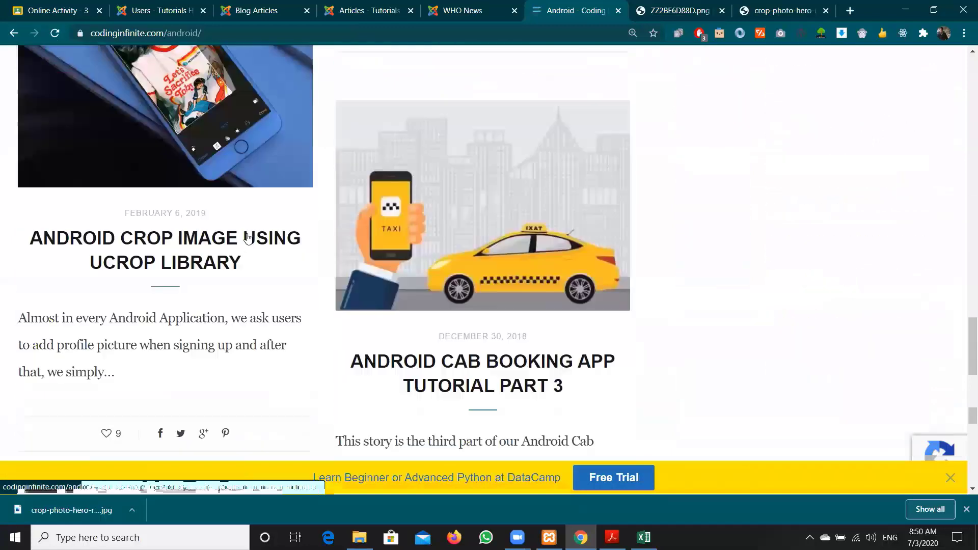
{"action": "left_click", "coordinate": [180, 250]}
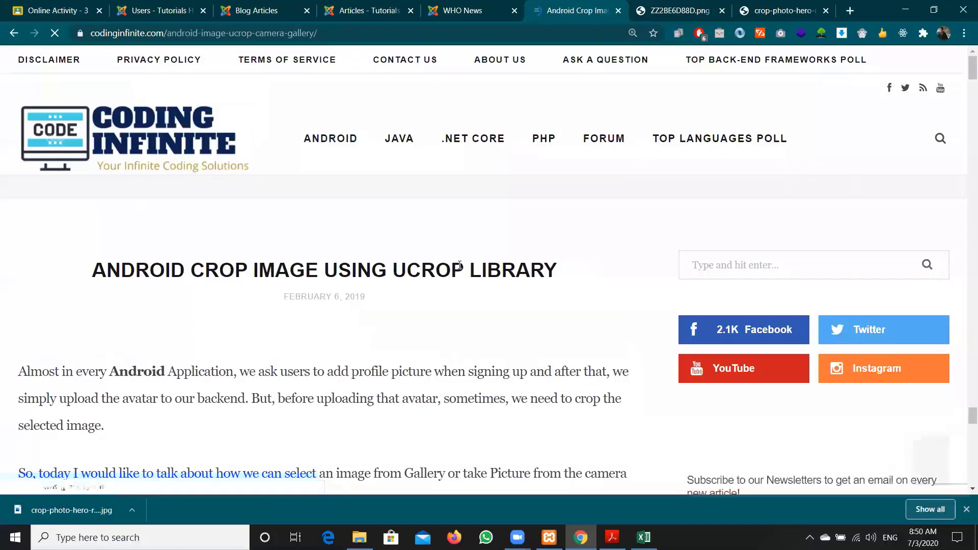
{"action": "scroll", "coordinate": [460, 258], "scroll_direction": "down", "scroll_amount": 10}
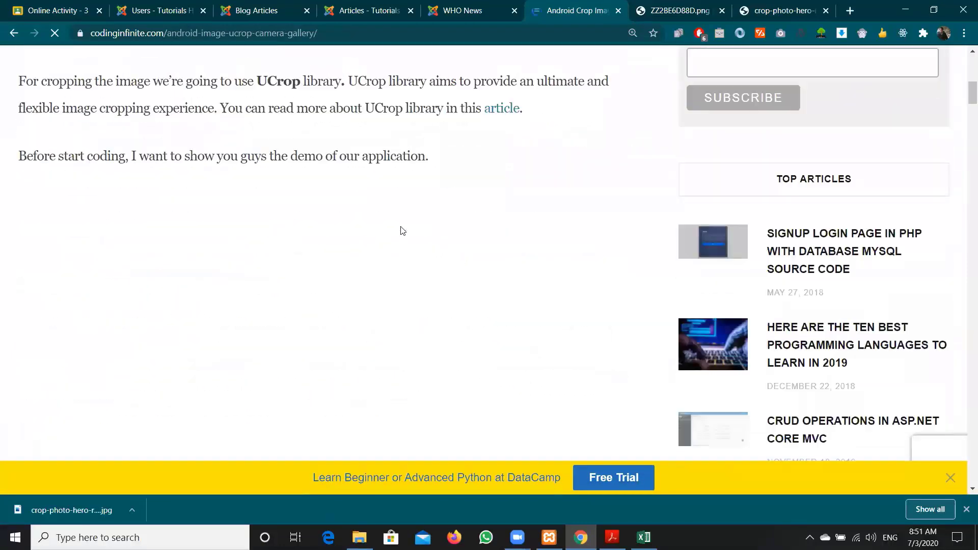
{"action": "scroll", "coordinate": [402, 228], "scroll_direction": "down", "scroll_amount": 2}
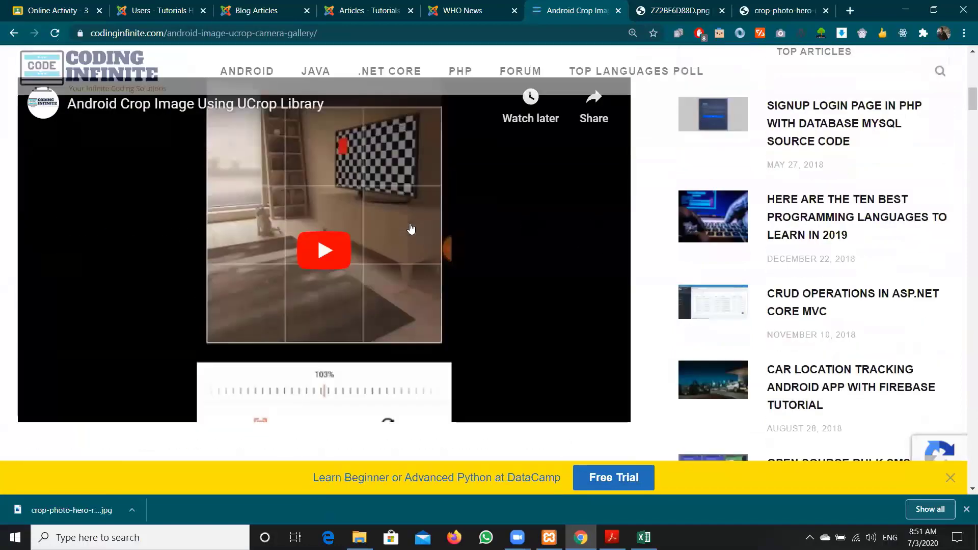
{"action": "right_click", "coordinate": [398, 208]}
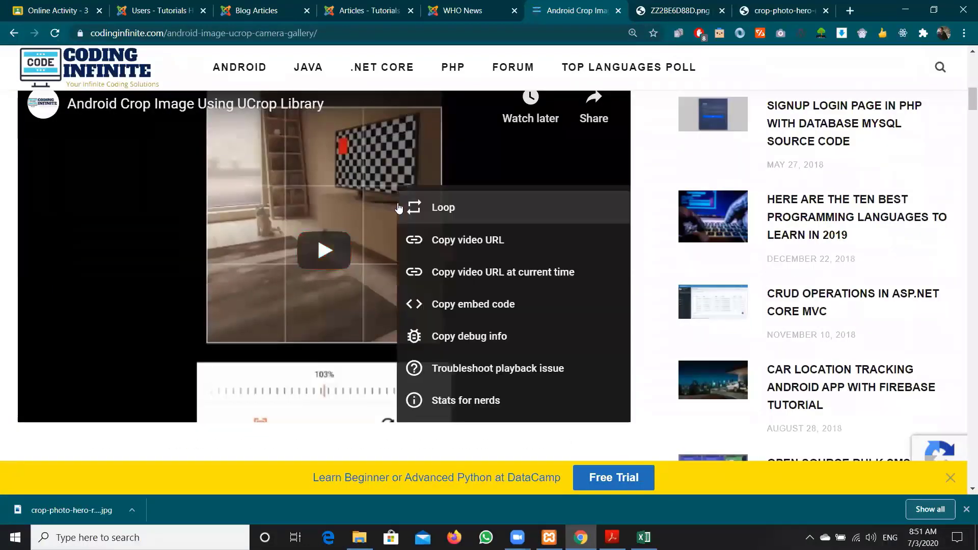
{"action": "left_click", "coordinate": [449, 253]}
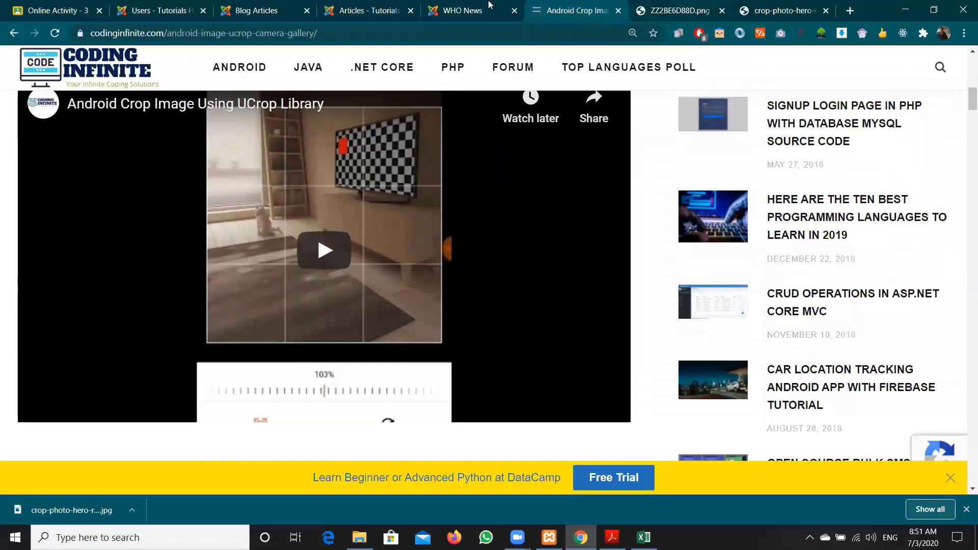
{"action": "left_click", "coordinate": [460, 6]}
Step: Paste the copied YouTube link into the article's Video URL field and save the article
{"action": "left_click", "coordinate": [272, 6]}
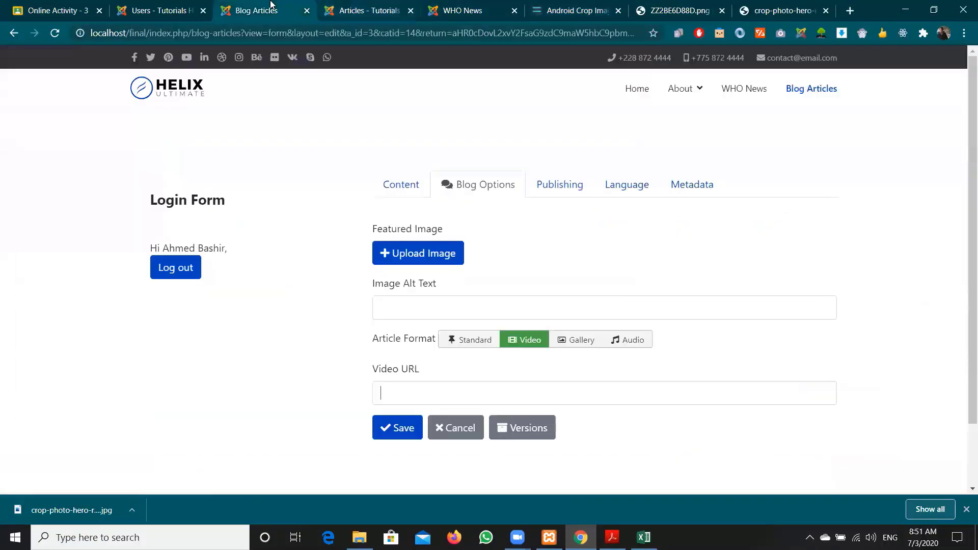
{"action": "left_click", "coordinate": [785, 6]}
{"action": "left_click", "coordinate": [239, 6]}
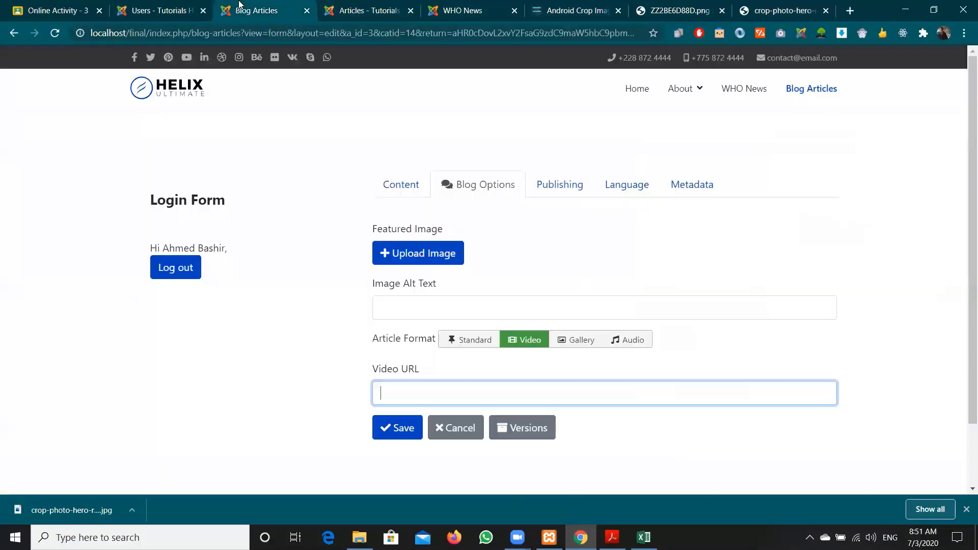
{"action": "key", "text": "ctrl+v"}
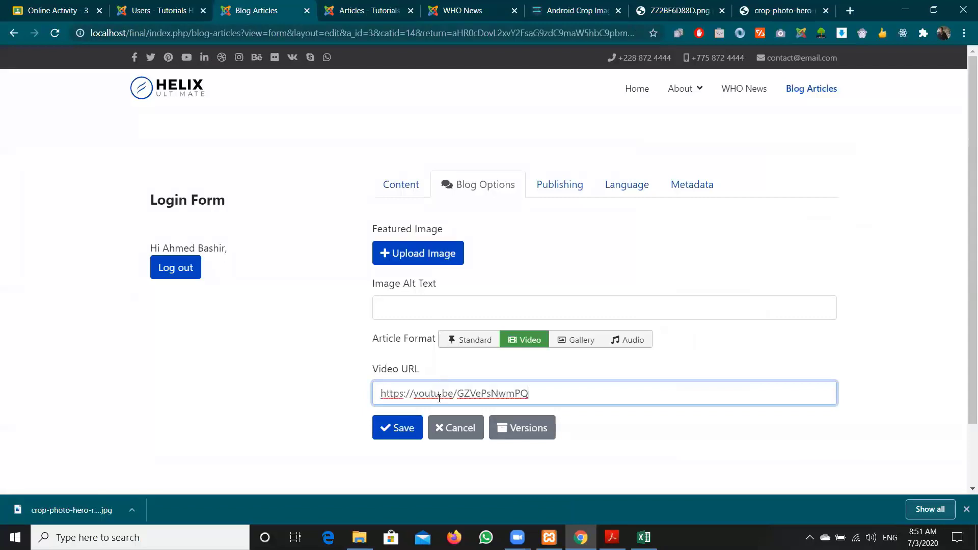
{"action": "left_click", "coordinate": [408, 425]}
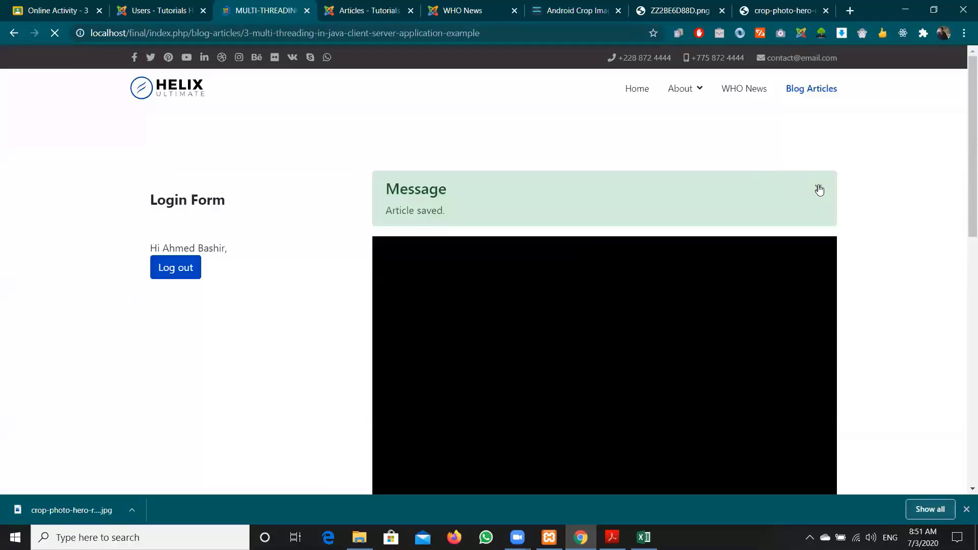
Step: Dismiss the Article saved message and log out through the front-end Login Form
{"action": "left_click", "coordinate": [819, 189]}
{"action": "scroll", "coordinate": [640, 190], "scroll_direction": "down", "scroll_amount": 4}
{"action": "scroll", "coordinate": [644, 197], "scroll_direction": "up", "scroll_amount": 4}
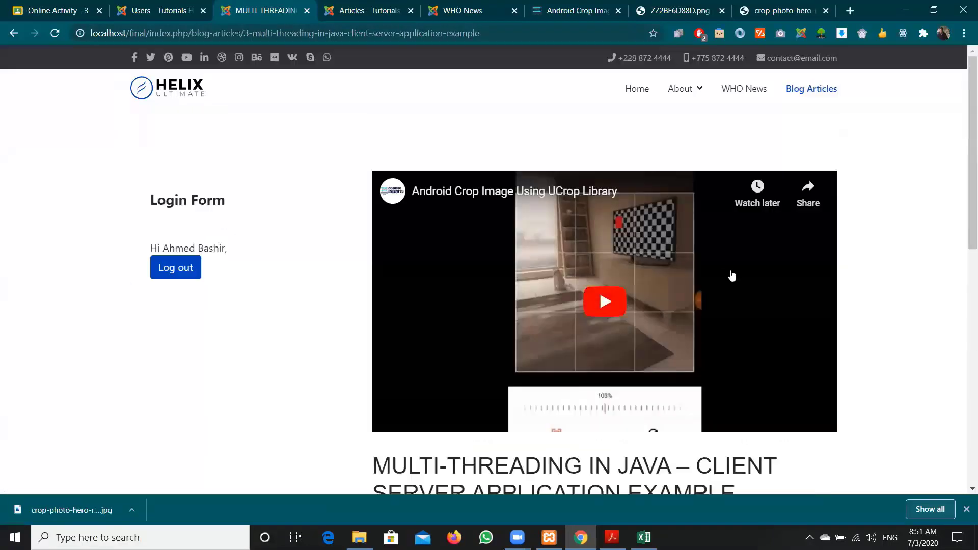
{"action": "scroll", "coordinate": [732, 275], "scroll_direction": "down", "scroll_amount": 5}
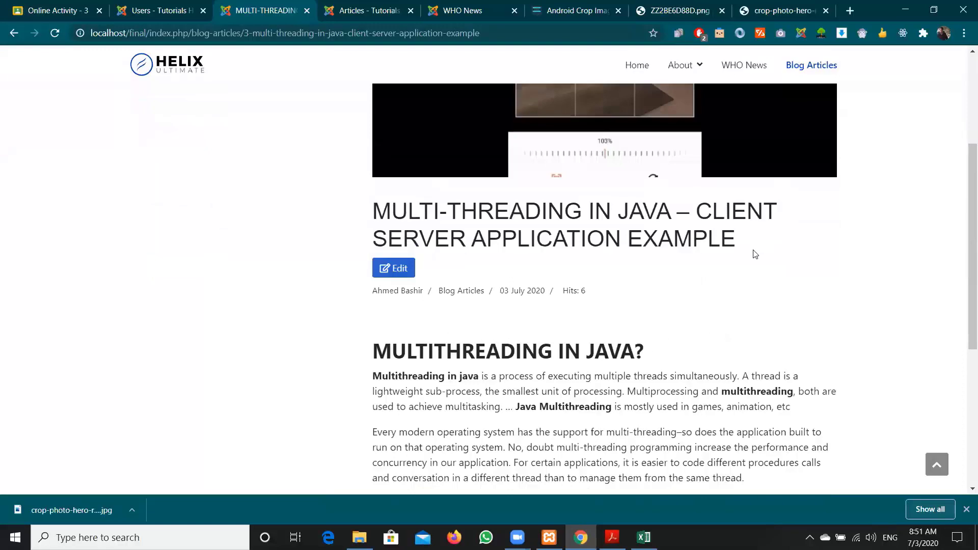
{"action": "scroll", "coordinate": [755, 253], "scroll_direction": "up", "scroll_amount": 5}
{"action": "left_click", "coordinate": [163, 274]}
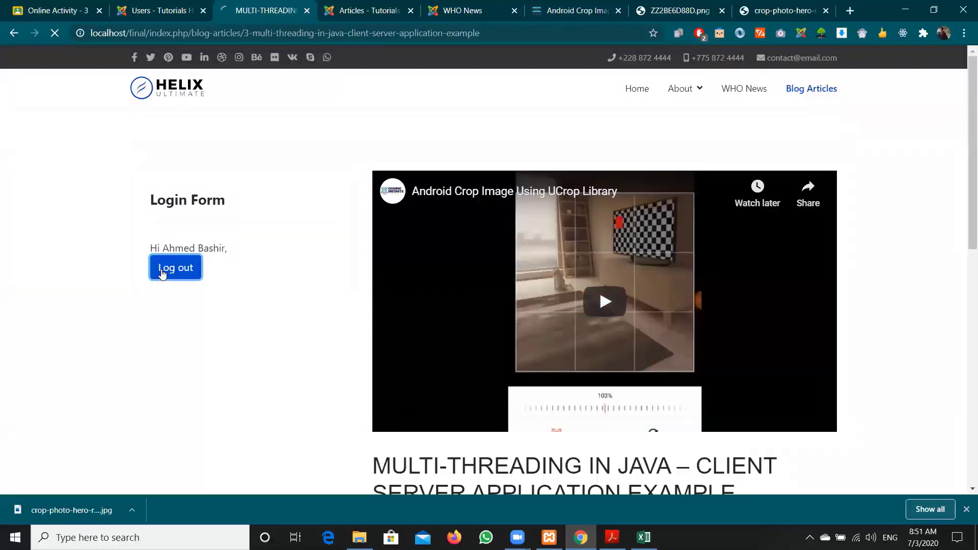
Step: Review the logged-out article page, then return to the Joomla users administration tab
{"action": "scroll", "coordinate": [471, 271], "scroll_direction": "down", "scroll_amount": 5}
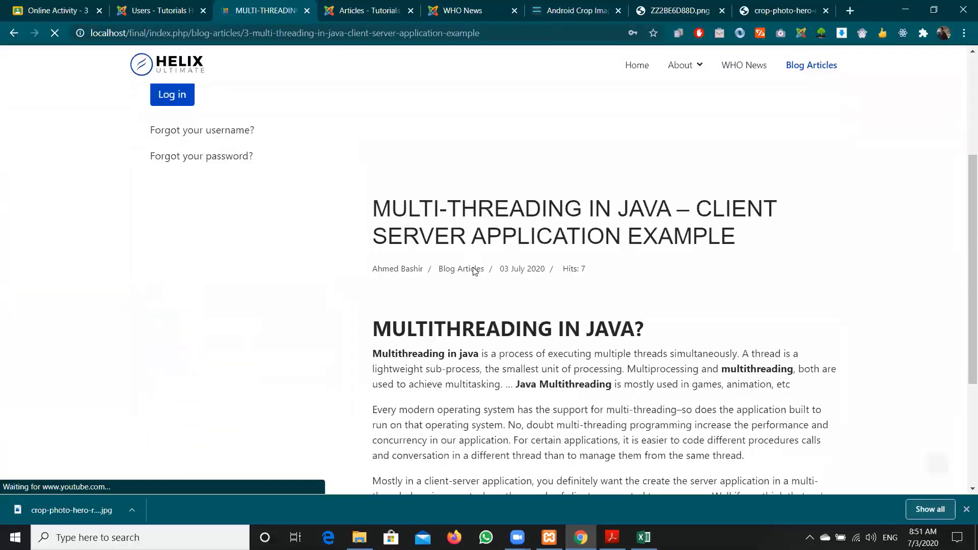
{"action": "scroll", "coordinate": [474, 269], "scroll_direction": "up", "scroll_amount": 5}
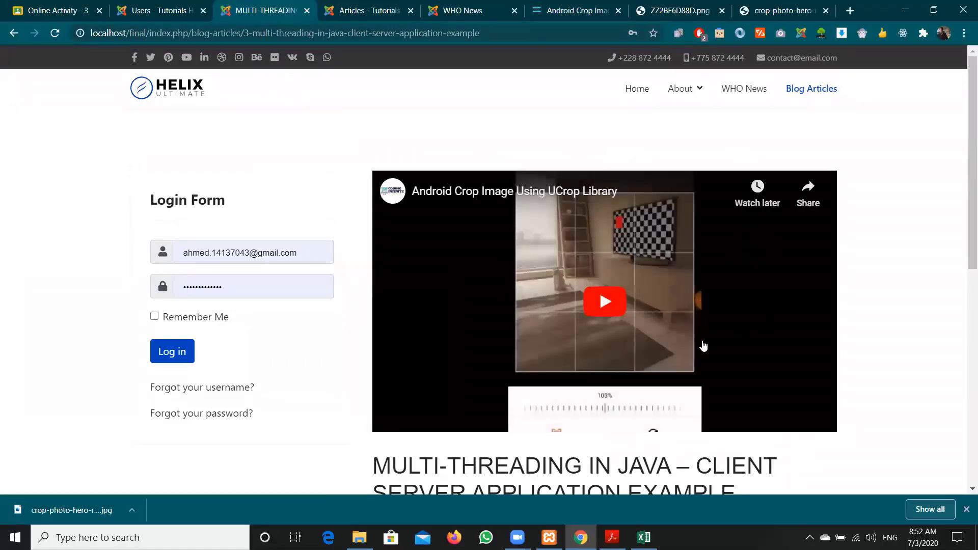
{"action": "scroll", "coordinate": [701, 343], "scroll_direction": "down", "scroll_amount": 9}
{"action": "scroll", "coordinate": [704, 340], "scroll_direction": "up", "scroll_amount": 9}
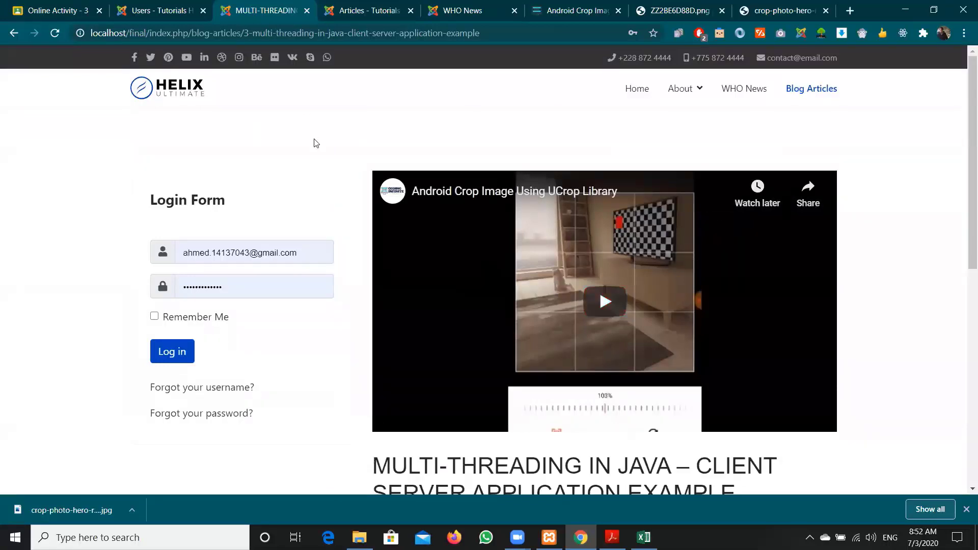
{"action": "left_click", "coordinate": [186, 7]}
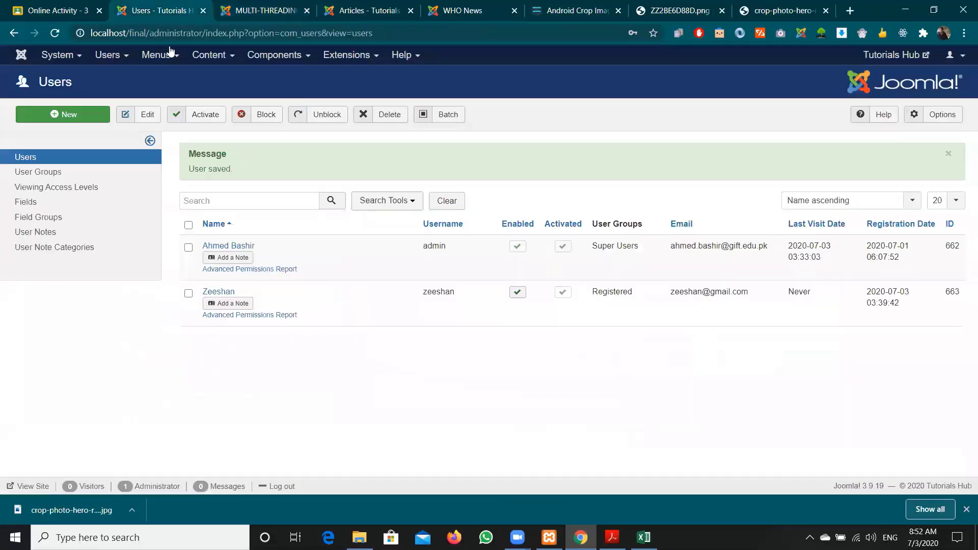
Step: Reload the users list, visit the Control Panel, then open Users > Manage
{"action": "left_click", "coordinate": [111, 61]}
{"action": "left_click", "coordinate": [109, 72]}
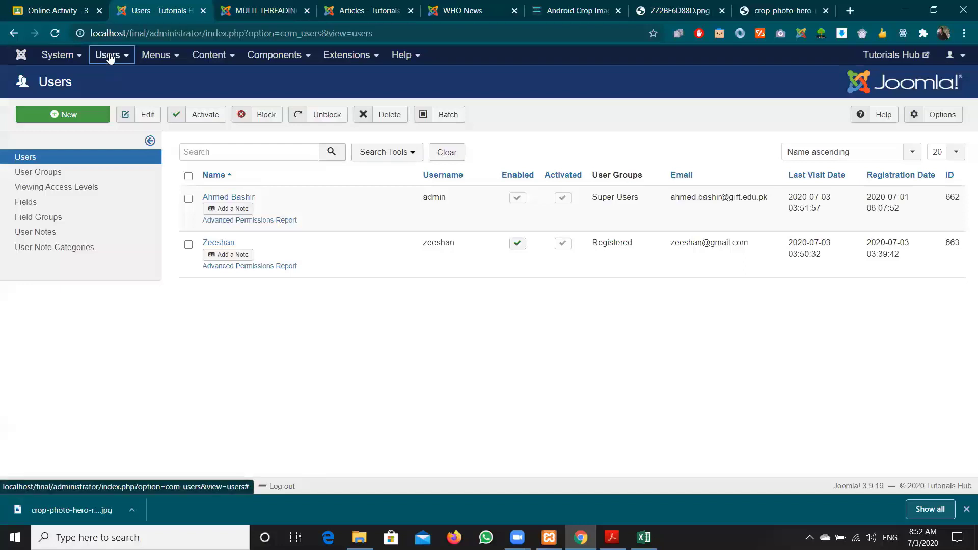
{"action": "left_click", "coordinate": [35, 59]}
{"action": "left_click", "coordinate": [28, 57]}
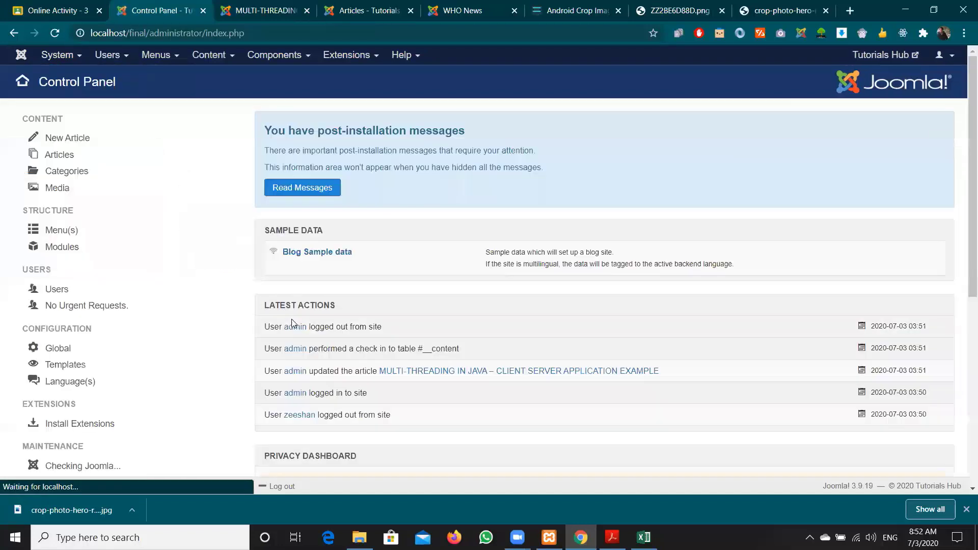
{"action": "left_click", "coordinate": [108, 60]}
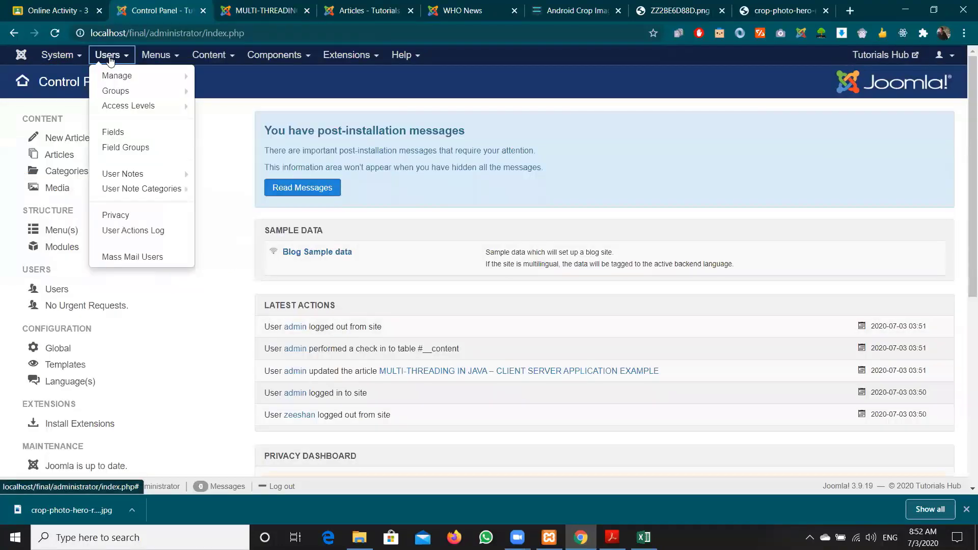
{"action": "left_click", "coordinate": [111, 82]}
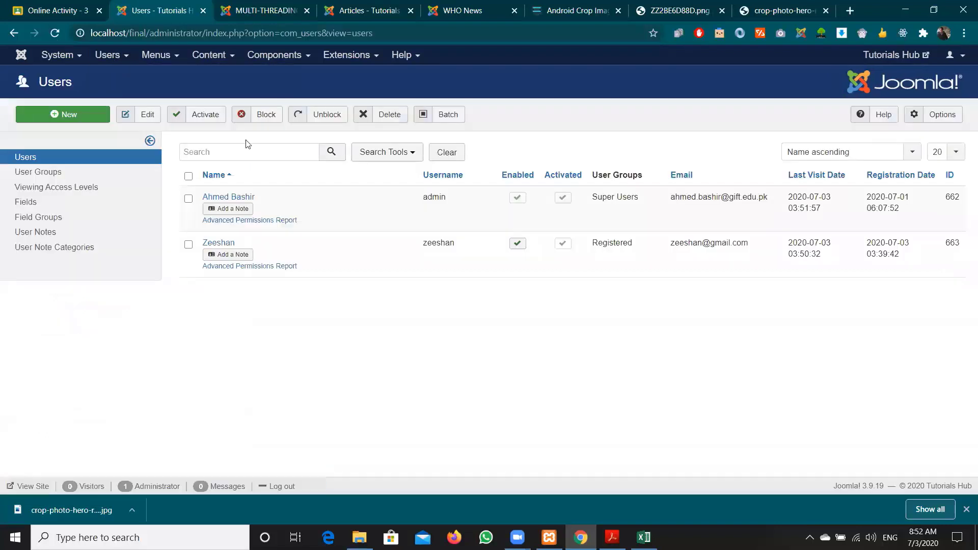
Step: In the Users Options, set Allow User Registration to Yes
{"action": "left_click", "coordinate": [943, 116]}
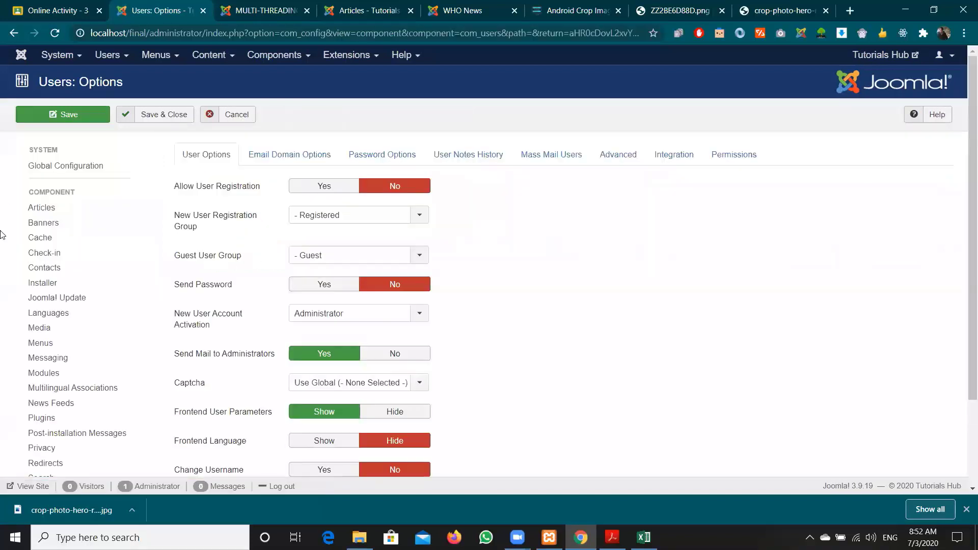
{"action": "triple_click", "coordinate": [218, 185]}
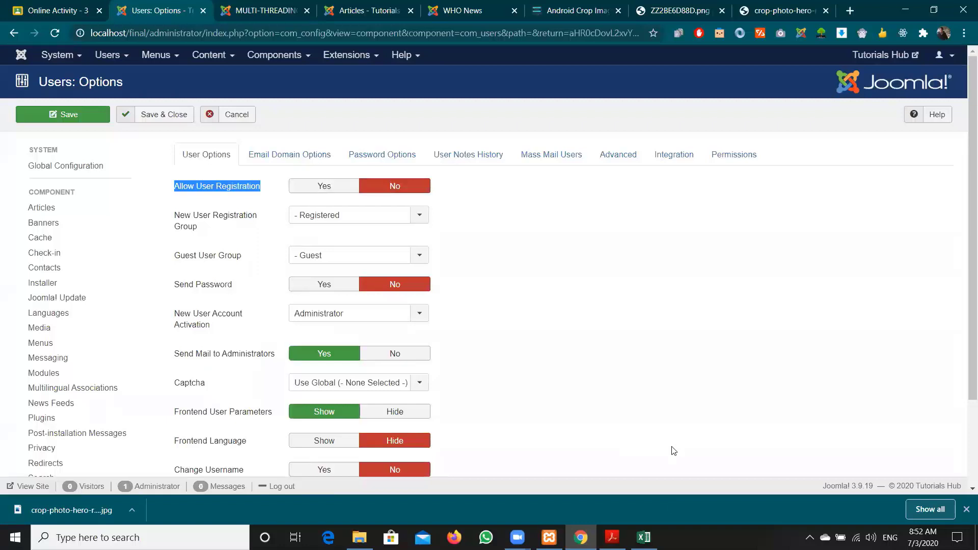
{"action": "left_click", "coordinate": [316, 191]}
{"action": "left_click", "coordinate": [597, 238]}
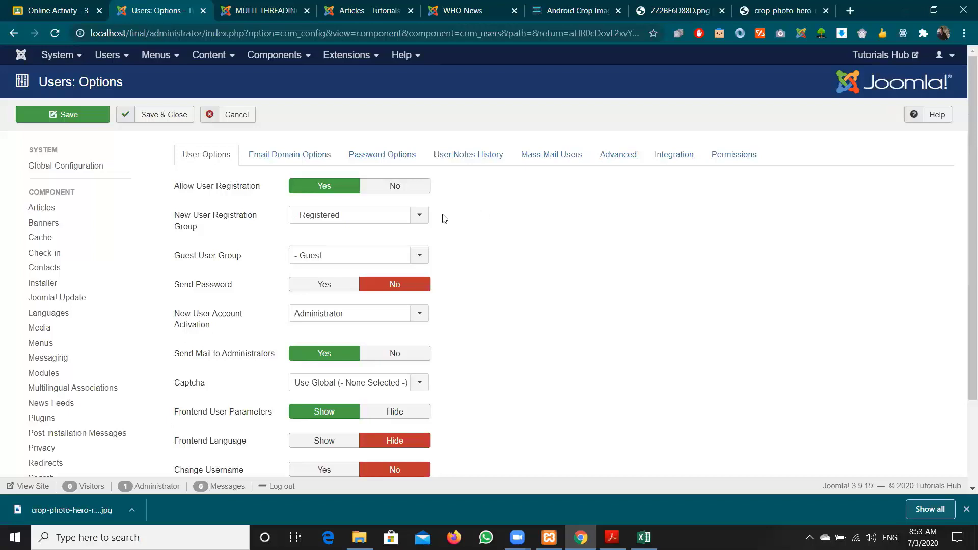
Step: Keep Registered as the New User Registration Group, zoom in, and list the New User Account Activation choices
{"action": "left_click", "coordinate": [423, 228]}
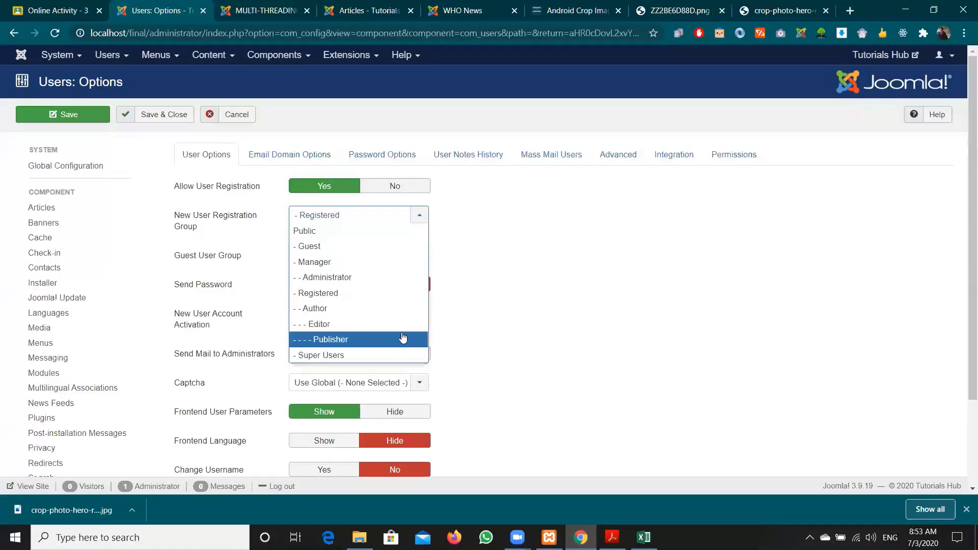
{"action": "left_click", "coordinate": [539, 279]}
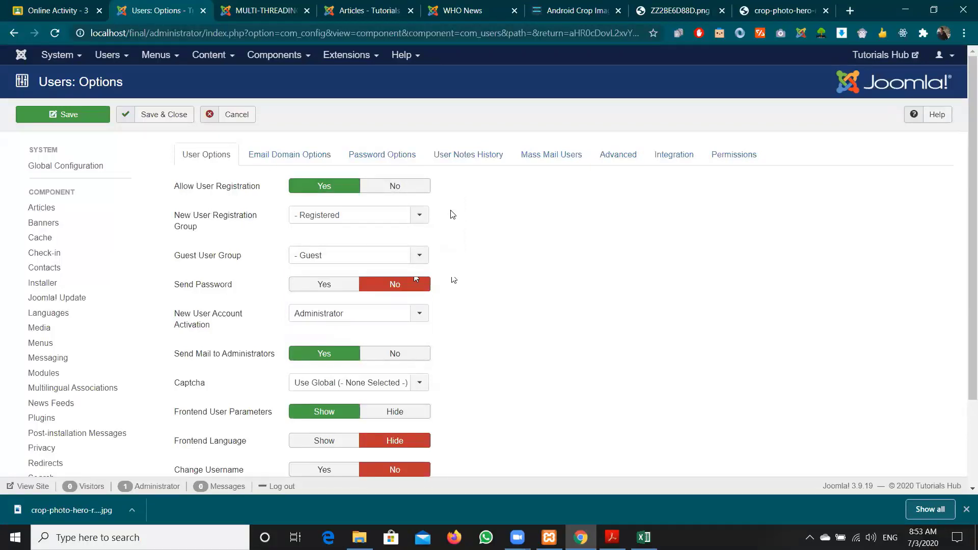
{"action": "scroll", "coordinate": [451, 210], "scroll_direction": "down", "scroll_amount": 1}
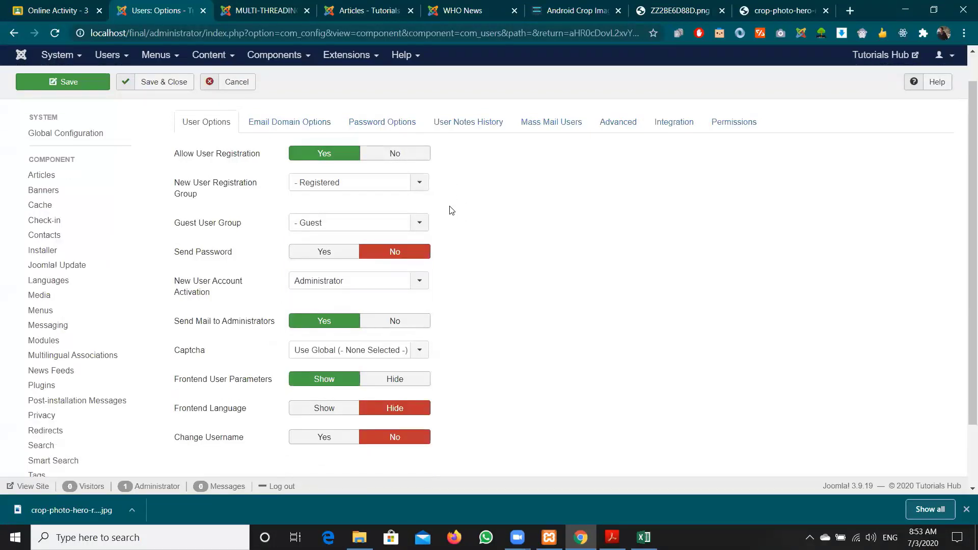
{"action": "scroll", "coordinate": [451, 210], "scroll_direction": "down", "scroll_amount": 2}
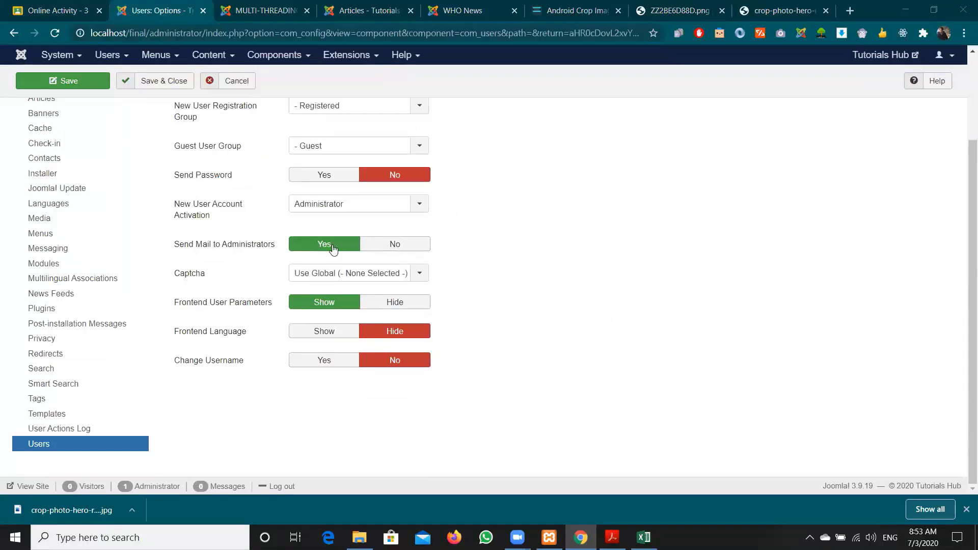
{"action": "mouse_move", "coordinate": [222, 224]}
{"action": "key", "text": "ctrl+plus"}
{"action": "key", "text": "ctrl+plus"}
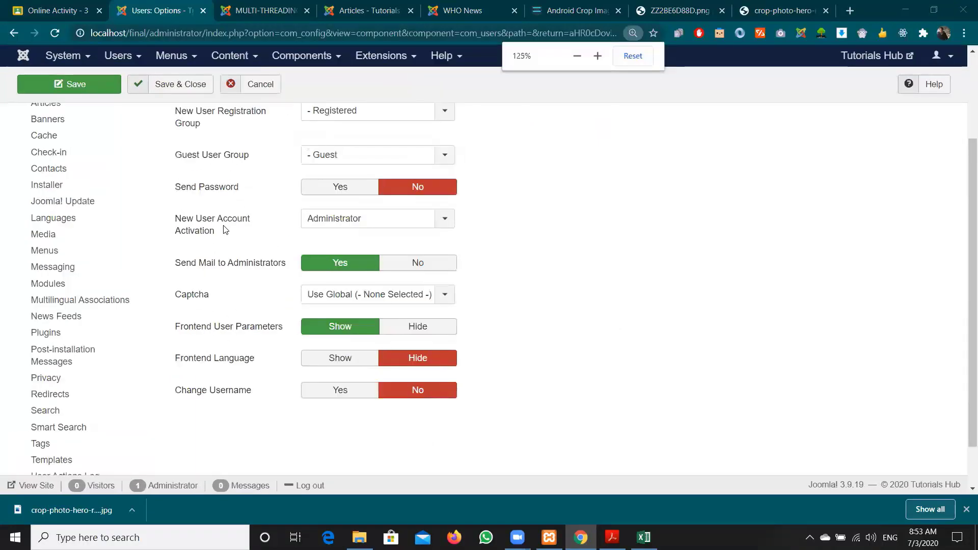
{"action": "key", "text": "ctrl+plus"}
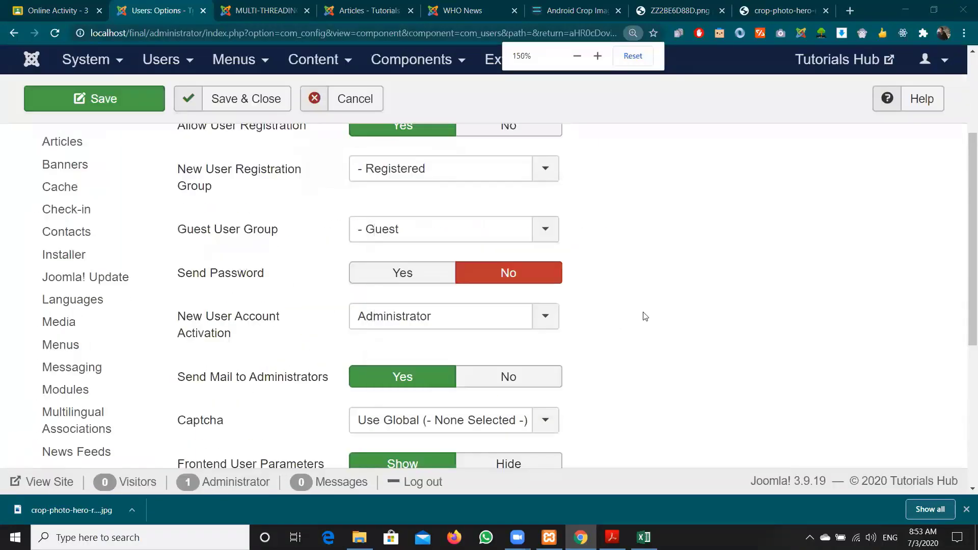
{"action": "scroll", "coordinate": [690, 299], "scroll_direction": "down", "scroll_amount": 2}
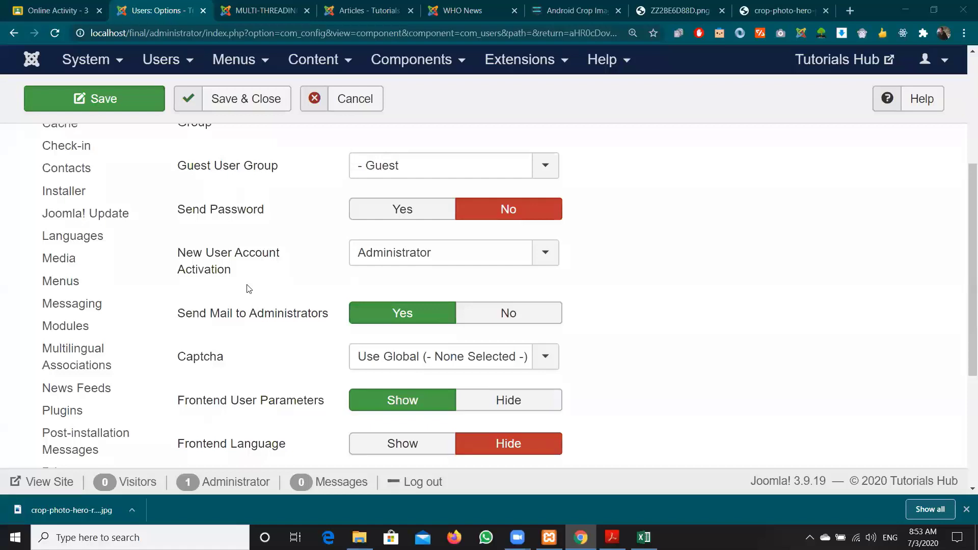
{"action": "left_click", "coordinate": [442, 251]}
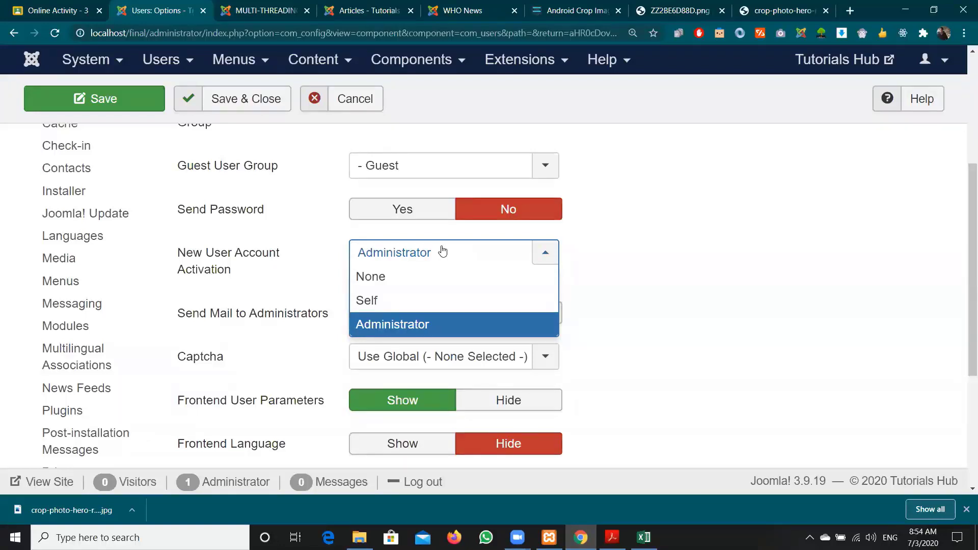
Step: Set New User Account Activation to None and Send Mail to Administrators to No
{"action": "left_click", "coordinate": [435, 279]}
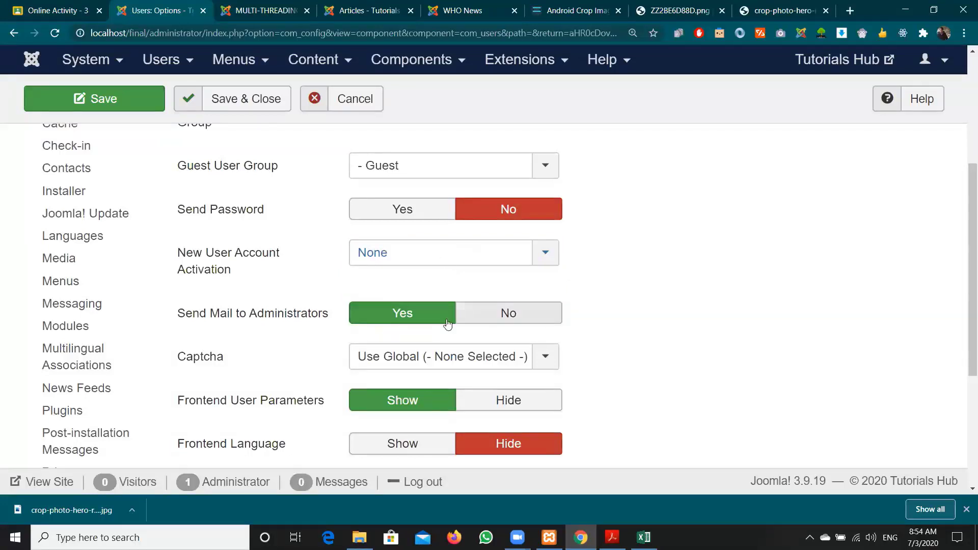
{"action": "left_click", "coordinate": [531, 326]}
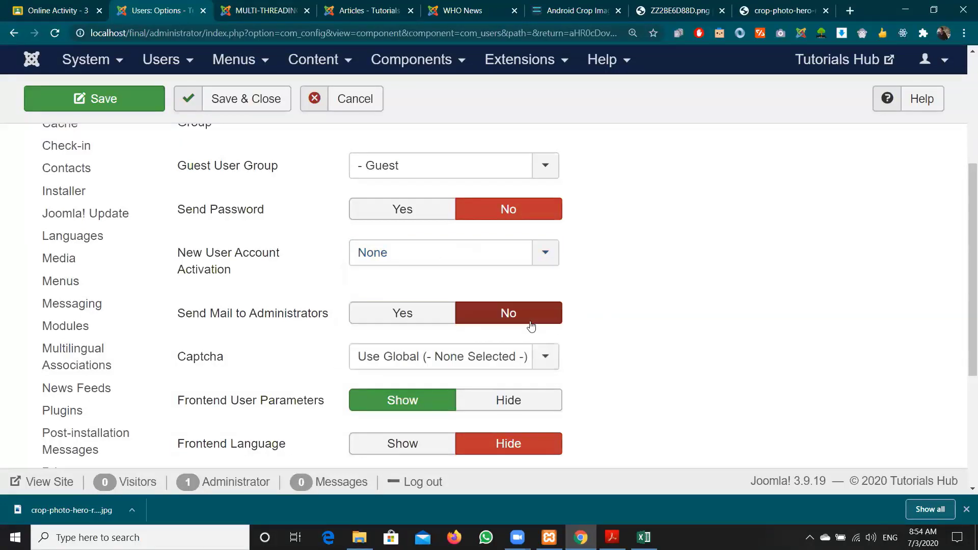
{"action": "scroll", "coordinate": [875, 365], "scroll_direction": "down", "scroll_amount": 2}
{"action": "scroll", "coordinate": [875, 365], "scroll_direction": "up", "scroll_amount": 2}
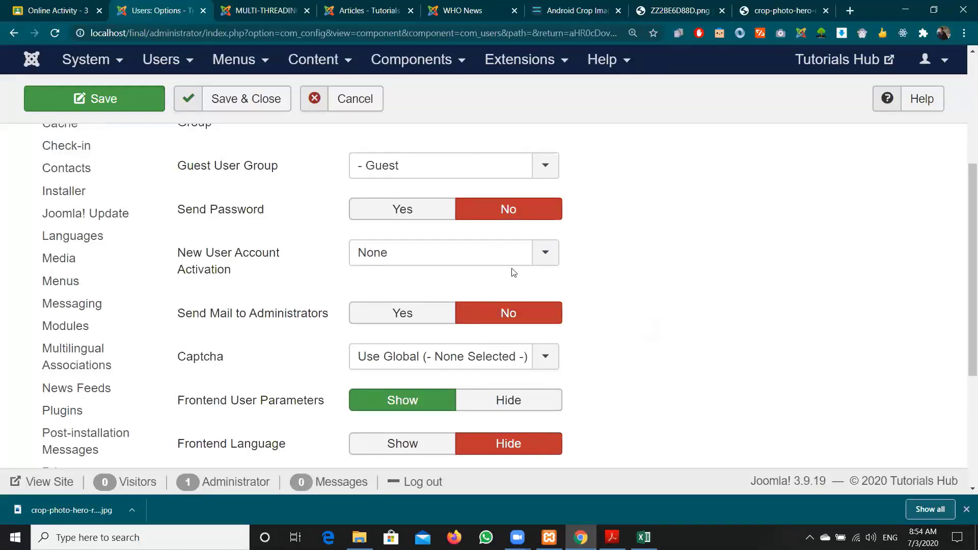
{"action": "scroll", "coordinate": [566, 295], "scroll_direction": "up", "scroll_amount": 3}
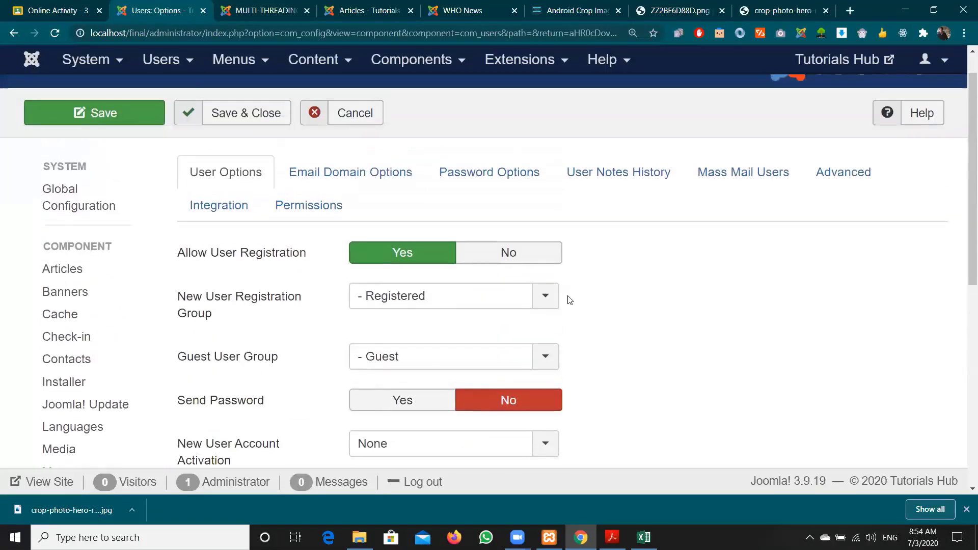
{"action": "key", "text": "ctrl+minus"}
{"action": "key", "text": "ctrl+minus"}
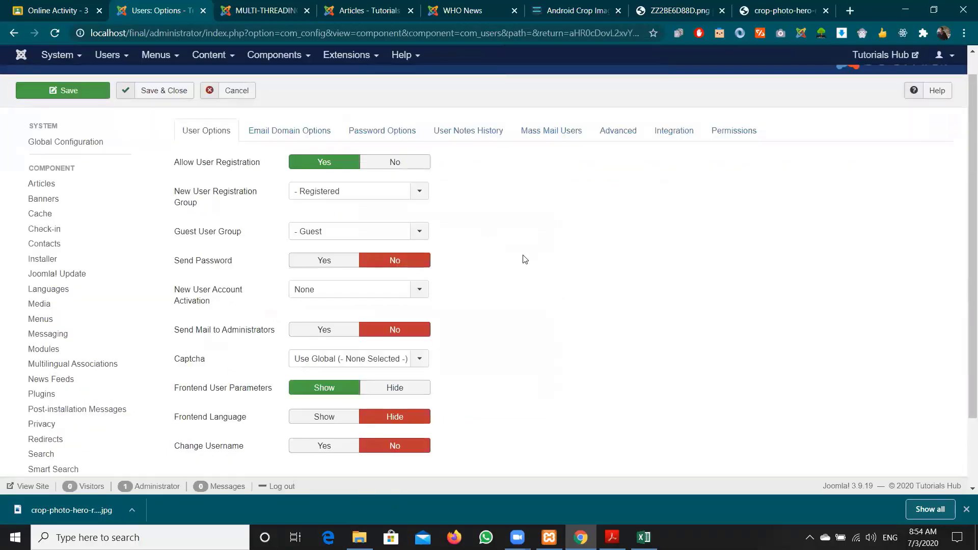
{"action": "scroll", "coordinate": [524, 259], "scroll_direction": "down", "scroll_amount": 2}
{"action": "scroll", "coordinate": [525, 260], "scroll_direction": "up", "scroll_amount": 2}
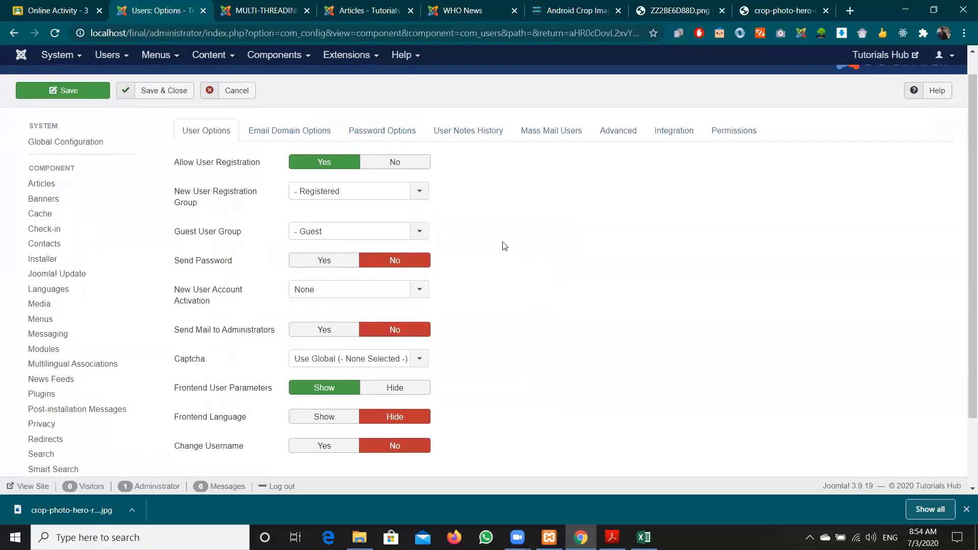
Step: Switch to Email Domain Options and review the empty Email Domains table and its wildcard description
{"action": "left_click", "coordinate": [301, 134]}
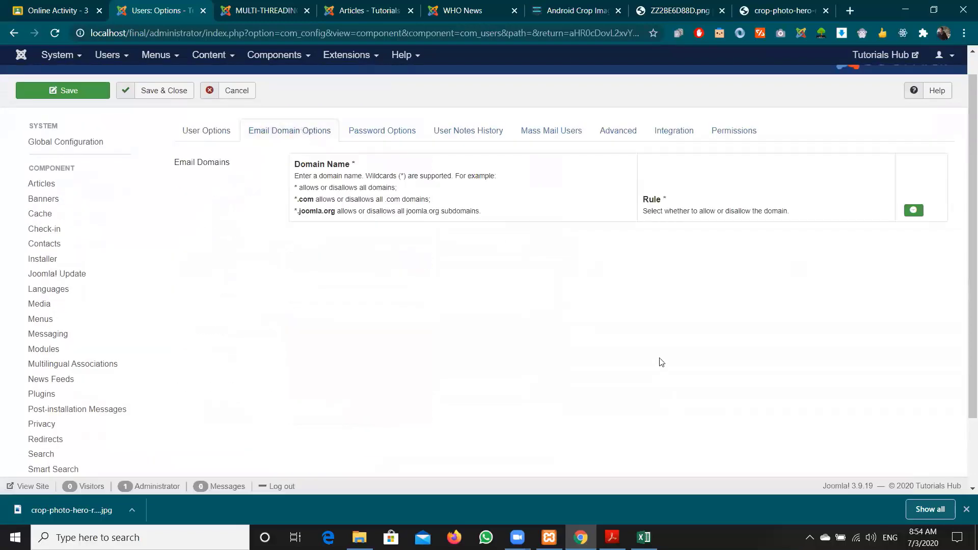
{"action": "key", "text": "ctrl+plus"}
{"action": "key", "text": "ctrl+plus"}
{"action": "key", "text": "ctrl+plus"}
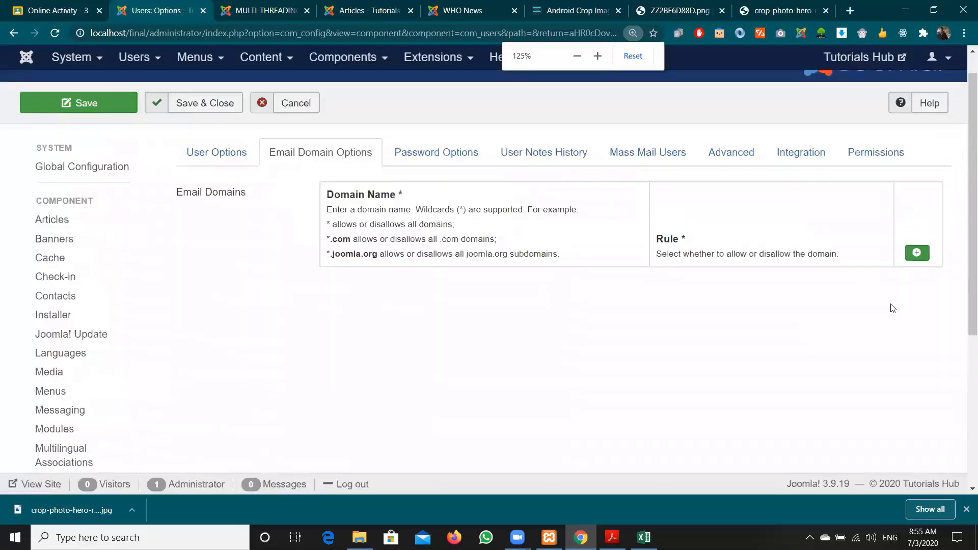
{"action": "key", "text": "ctrl+minus"}
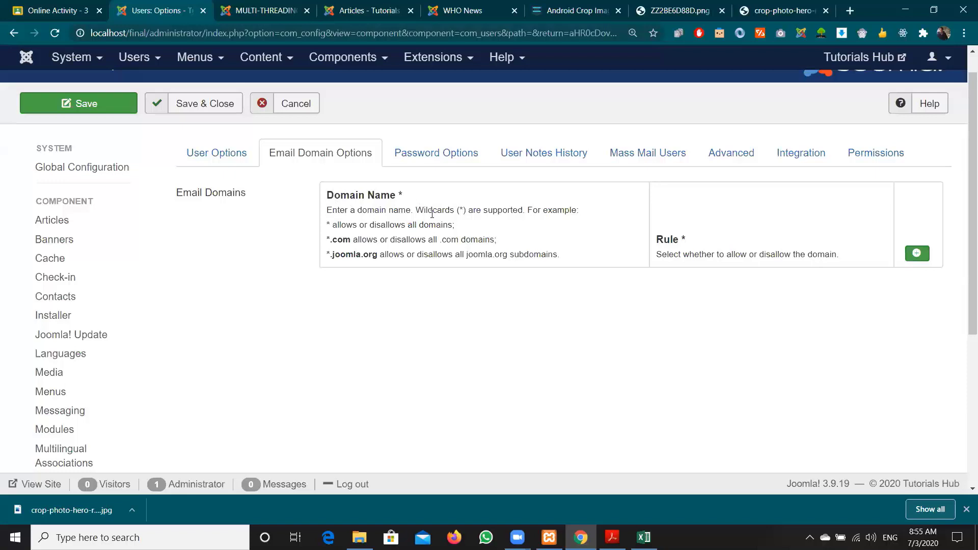
{"action": "double_click", "coordinate": [462, 210]}
{"action": "left_click", "coordinate": [329, 221]}
{"action": "scroll", "coordinate": [501, 265], "scroll_direction": "up", "scroll_amount": 3}
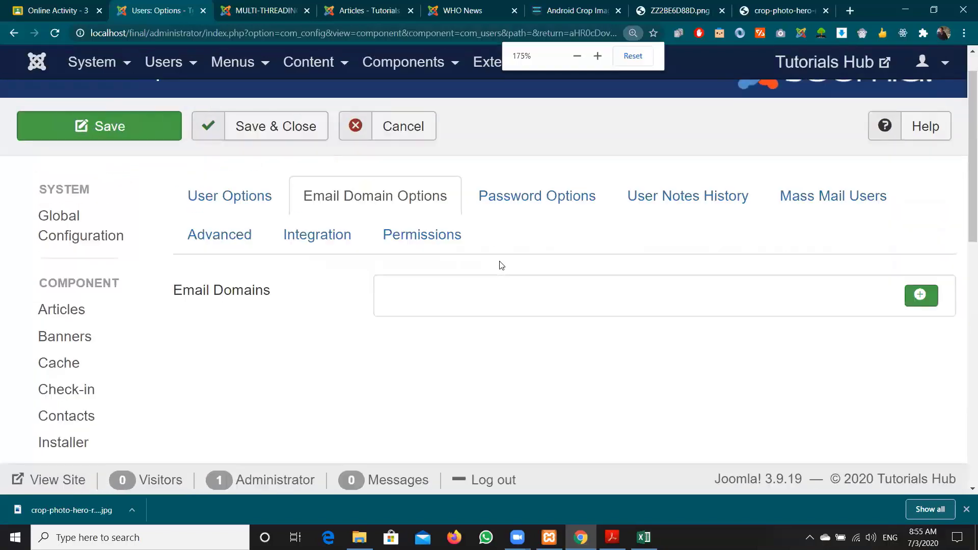
{"action": "scroll", "coordinate": [548, 264], "scroll_direction": "down", "scroll_amount": 3}
{"action": "scroll", "coordinate": [611, 290], "scroll_direction": "up", "scroll_amount": 4}
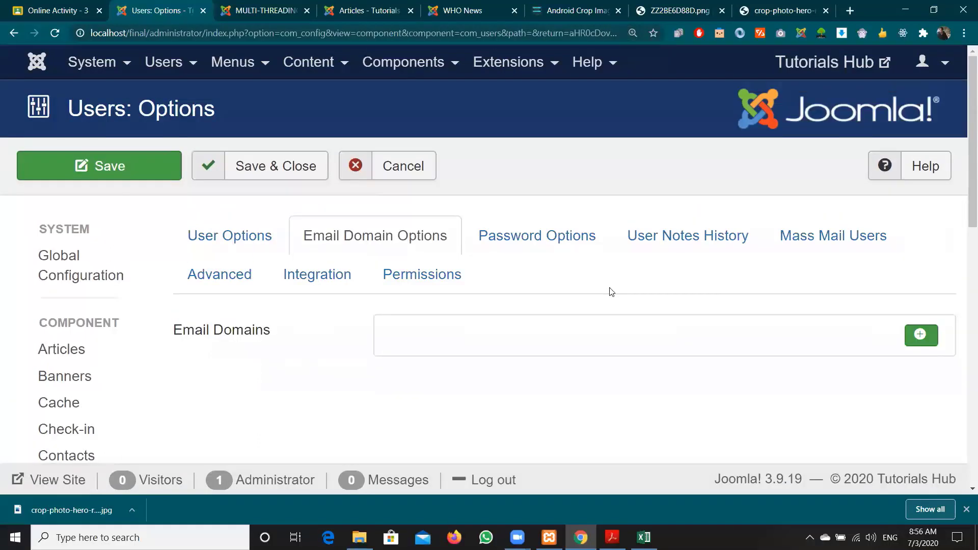
{"action": "scroll", "coordinate": [609, 289], "scroll_direction": "down", "scroll_amount": 2}
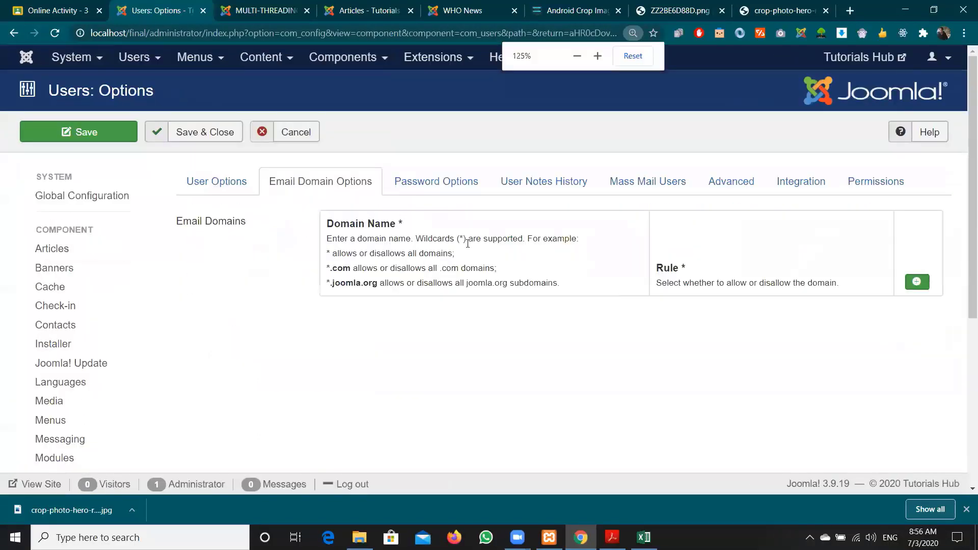
{"action": "left_click_drag", "start_coordinate": [455, 253], "coordinate": [350, 269]}
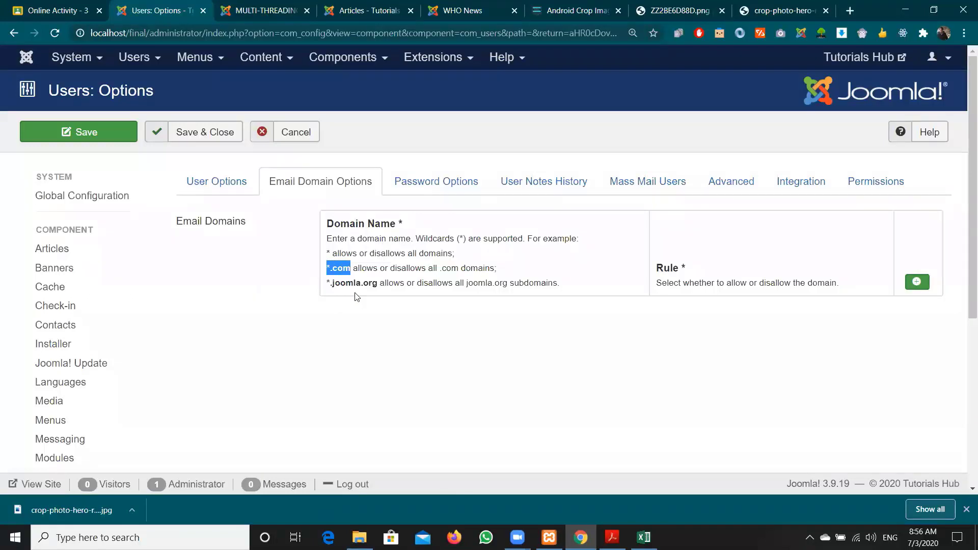
{"action": "left_click", "coordinate": [327, 266]}
{"action": "left_click_drag", "start_coordinate": [331, 268], "coordinate": [326, 269]}
{"action": "left_click", "coordinate": [371, 331]}
{"action": "left_click_drag", "start_coordinate": [331, 269], "coordinate": [350, 266]}
{"action": "left_click", "coordinate": [333, 279]}
{"action": "left_click_drag", "start_coordinate": [332, 280], "coordinate": [366, 283]}
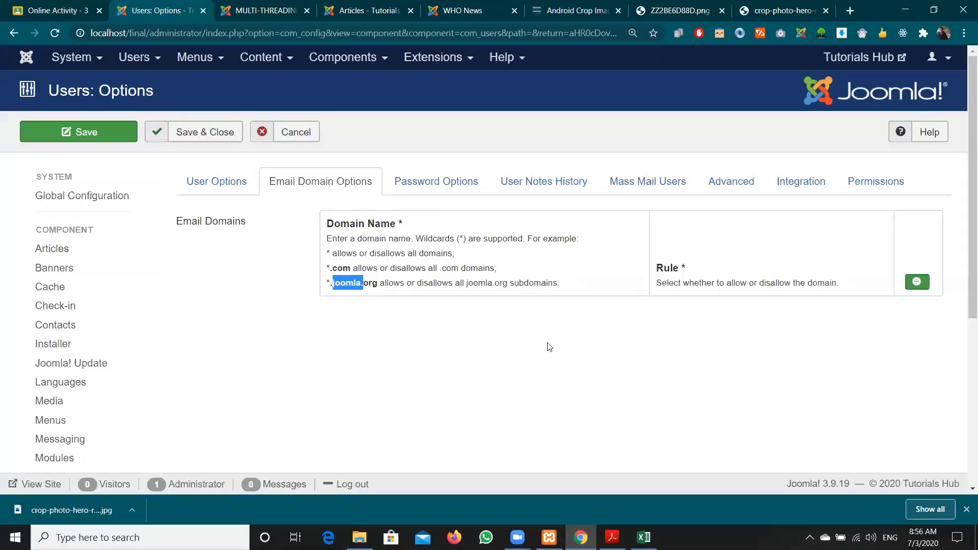
Step: Add a first email domain rule for *.gift.edu.pk, left at Disallow
{"action": "left_click", "coordinate": [917, 282]}
{"action": "scroll", "coordinate": [610, 227], "scroll_direction": "down", "scroll_amount": 1}
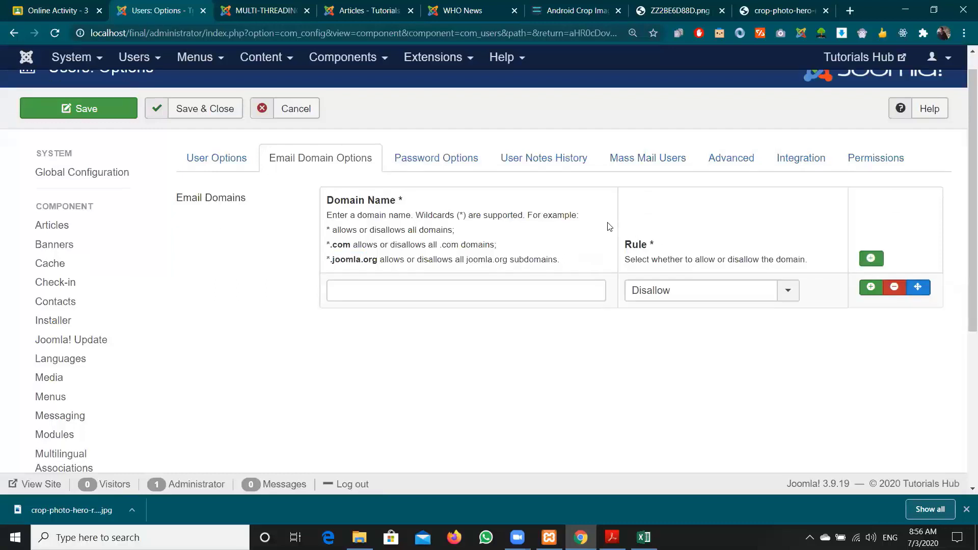
{"action": "scroll", "coordinate": [610, 227], "scroll_direction": "down", "scroll_amount": 2}
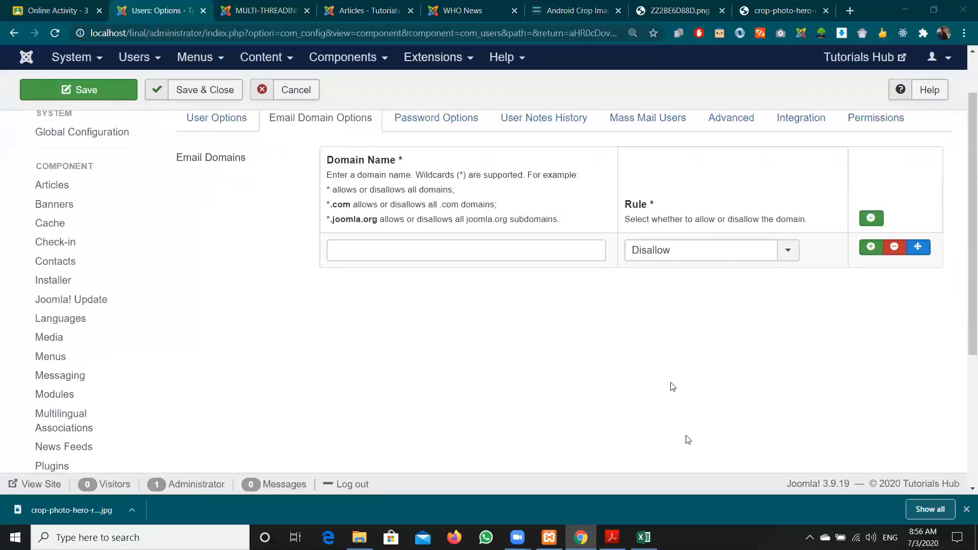
{"action": "left_click", "coordinate": [468, 251]}
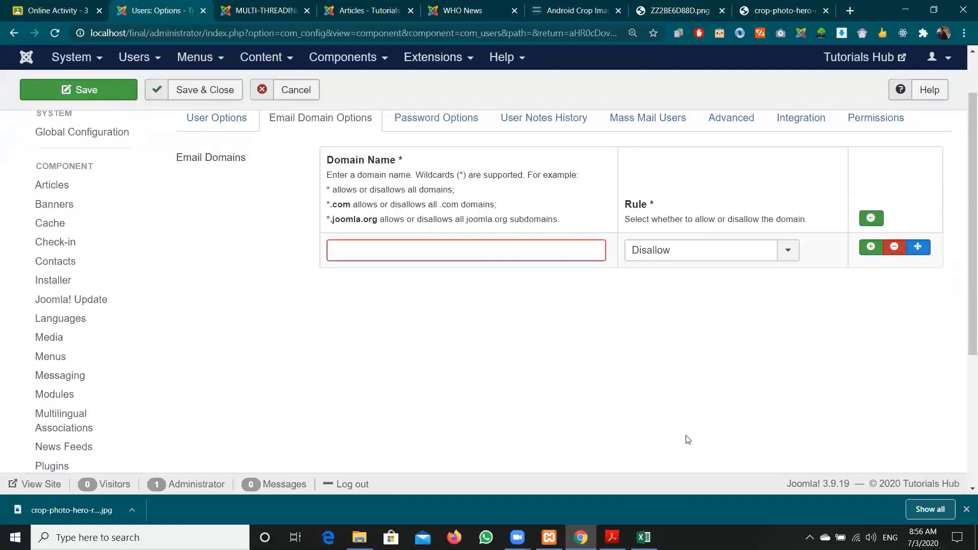
{"action": "type", "text": "*"}
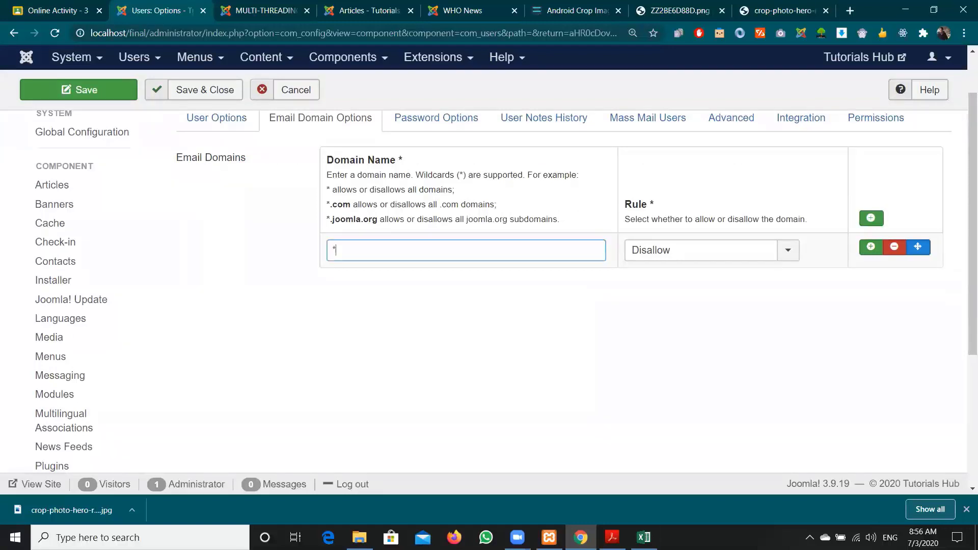
{"action": "type", "text": "."}
{"action": "type", "text": "g"}
{"action": "type", "text": "ift.ed"}
{"action": "key", "text": "BackSpace"}
{"action": "type", "text": "t.edu.pk"}
{"action": "left_click", "coordinate": [794, 315]}
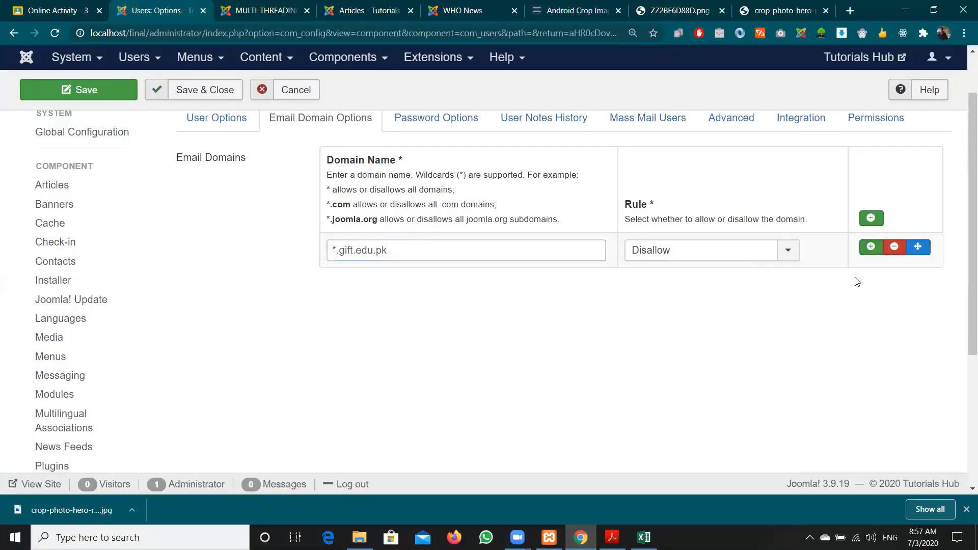
Step: Add a second domain rule *.com with its Rule set to Allow
{"action": "left_click", "coordinate": [870, 246]}
{"action": "left_click", "coordinate": [438, 284]}
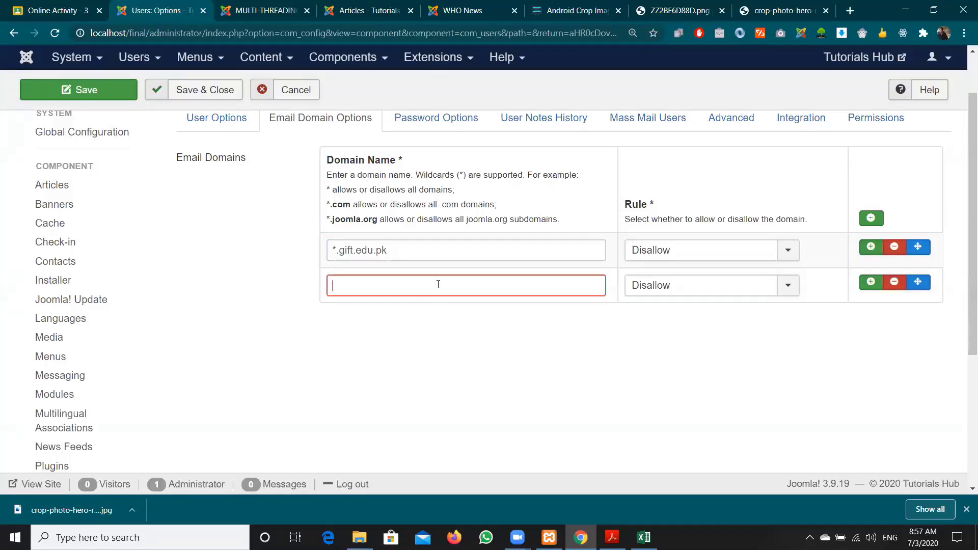
{"action": "type", "text": "*."}
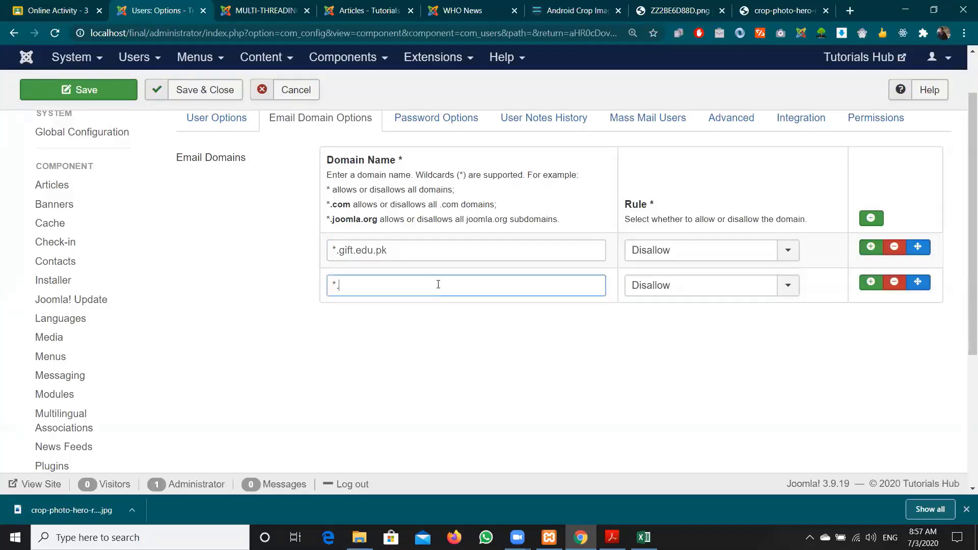
{"action": "type", "text": "com"}
{"action": "left_click", "coordinate": [645, 285]}
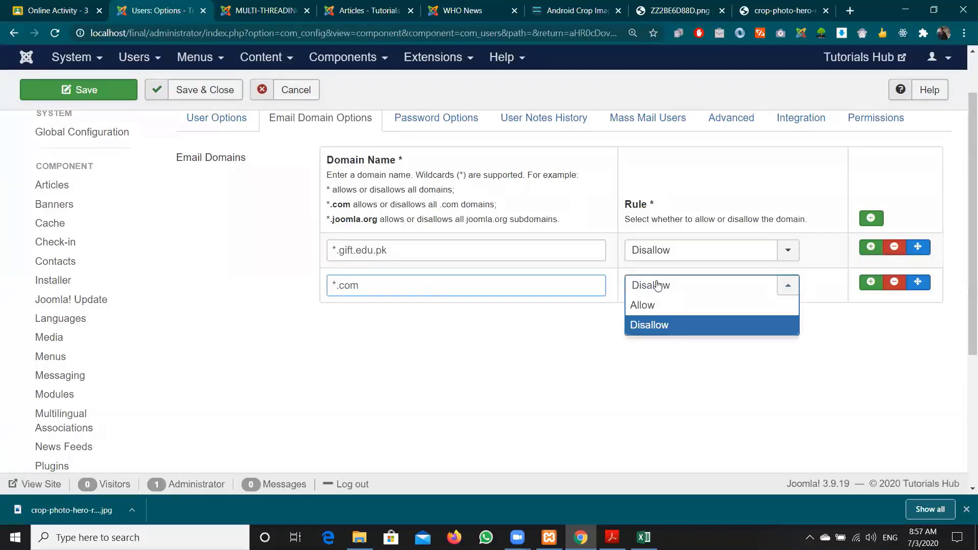
{"action": "left_click", "coordinate": [644, 305]}
Step: Add a third domain rule *.org, left at Disallow
{"action": "left_click", "coordinate": [872, 284]}
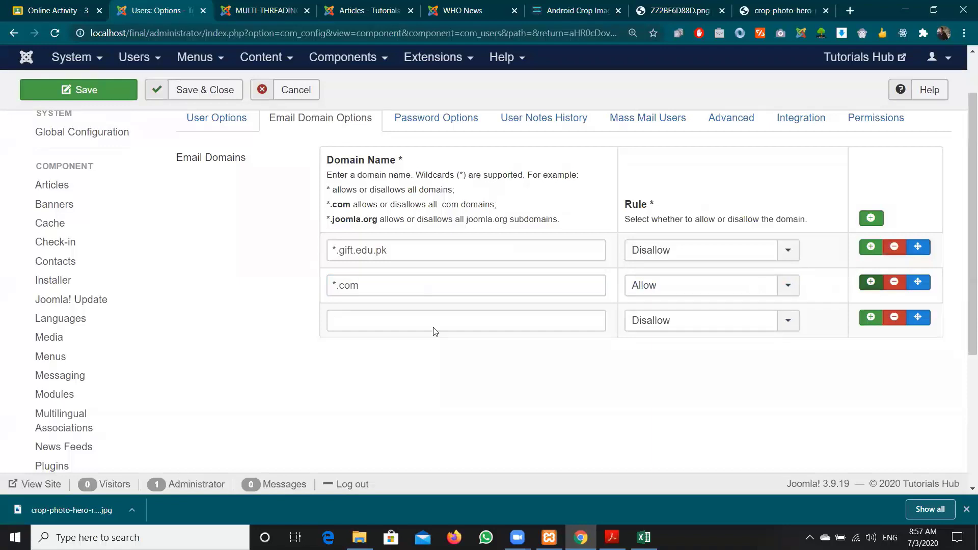
{"action": "left_click", "coordinate": [420, 325]}
{"action": "type", "text": "*."}
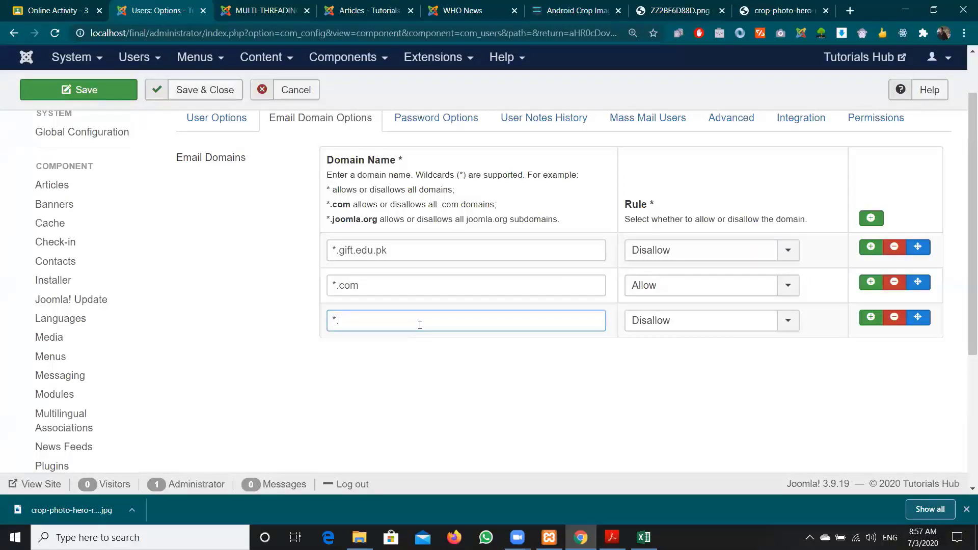
{"action": "type", "text": "org"}
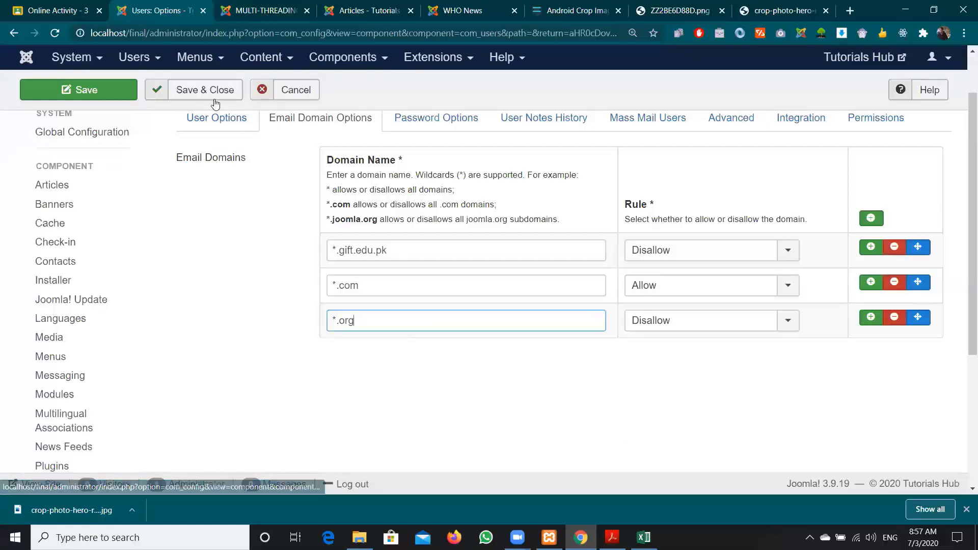
{"action": "scroll", "coordinate": [370, 236], "scroll_direction": "up", "scroll_amount": 1}
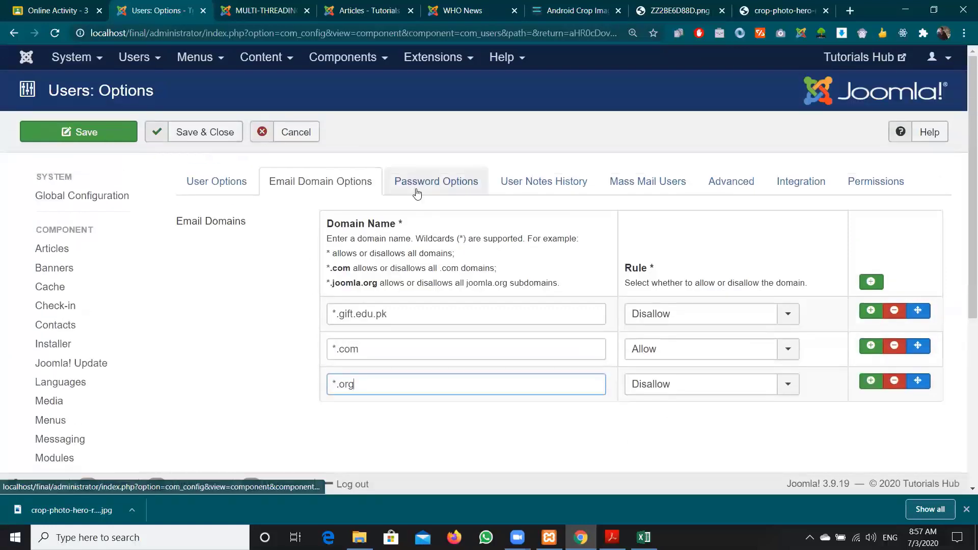
Step: Open Password Options showing Maximum Reset Count 10, Reset Time 1 and Minimum Length 4
{"action": "left_click", "coordinate": [414, 182]}
{"action": "scroll", "coordinate": [591, 295], "scroll_direction": "down", "scroll_amount": 1}
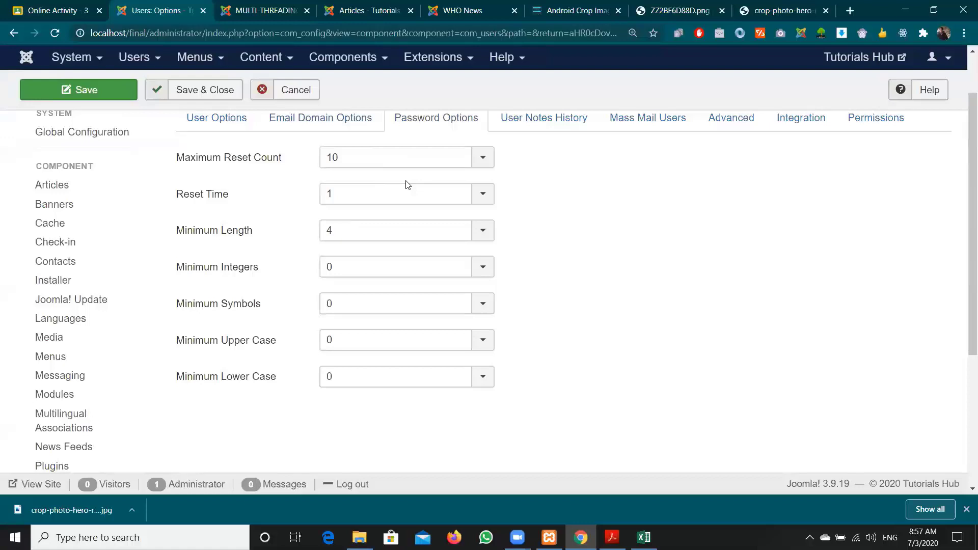
{"action": "mouse_move", "coordinate": [221, 162]}
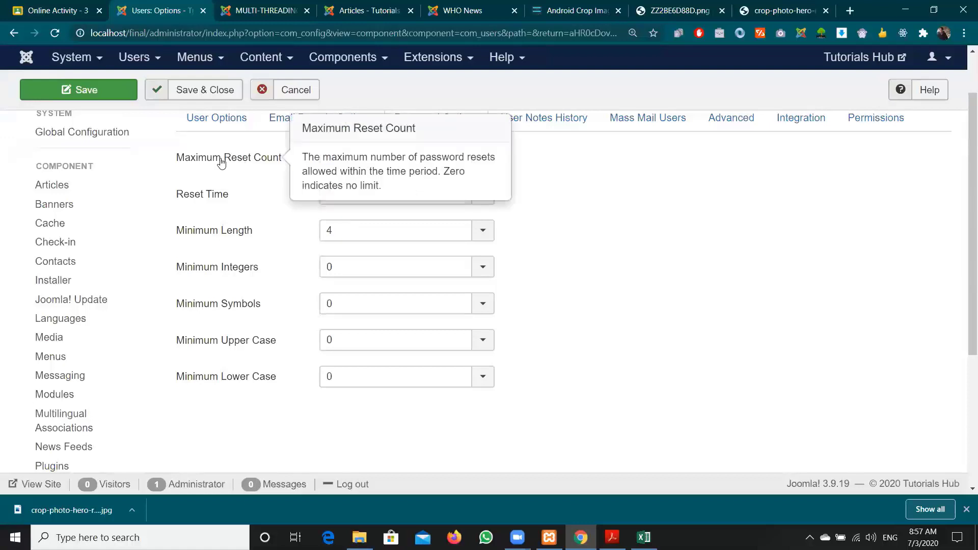
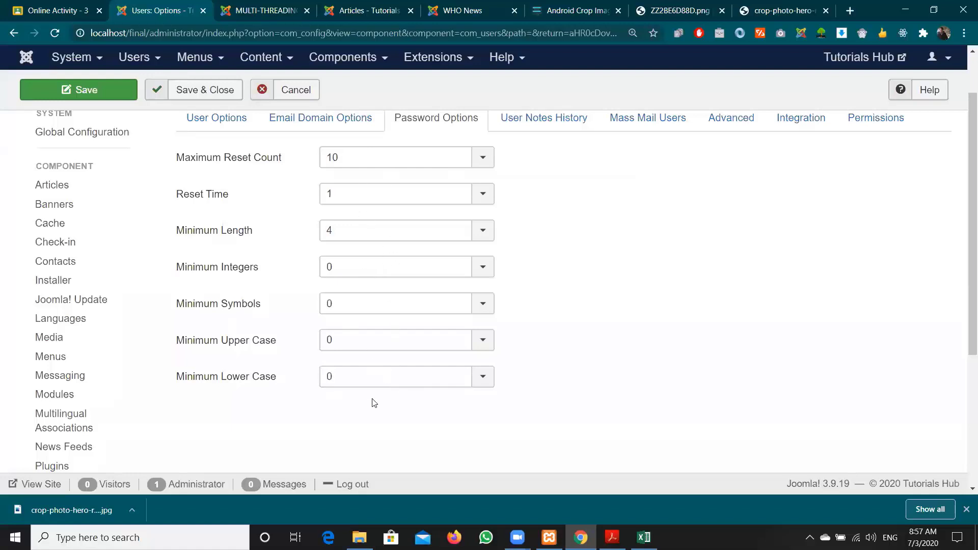
Step: Leave the minimum password length at 4
{"action": "left_click", "coordinate": [477, 232]}
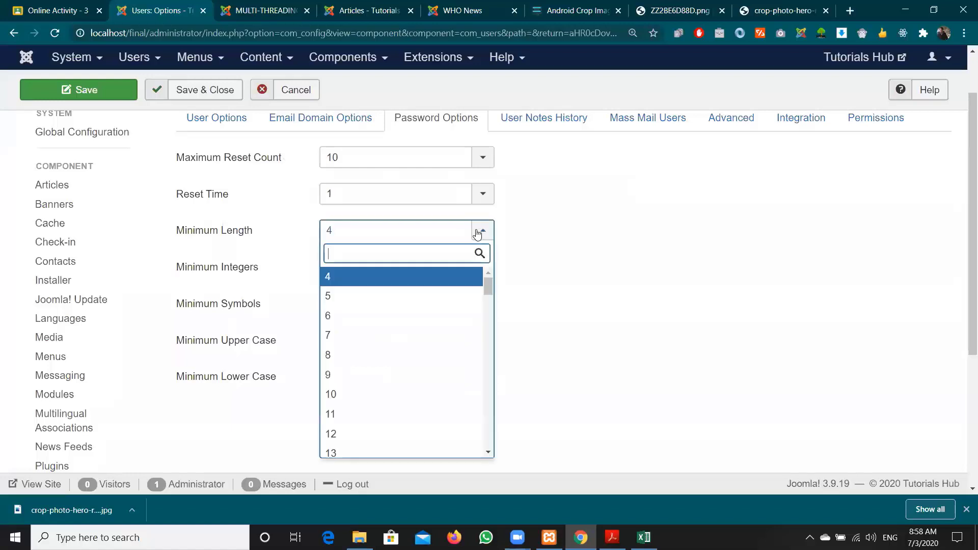
{"action": "scroll", "coordinate": [395, 448], "scroll_direction": "down", "scroll_amount": 20}
{"action": "scroll", "coordinate": [377, 305], "scroll_direction": "up", "scroll_amount": 20}
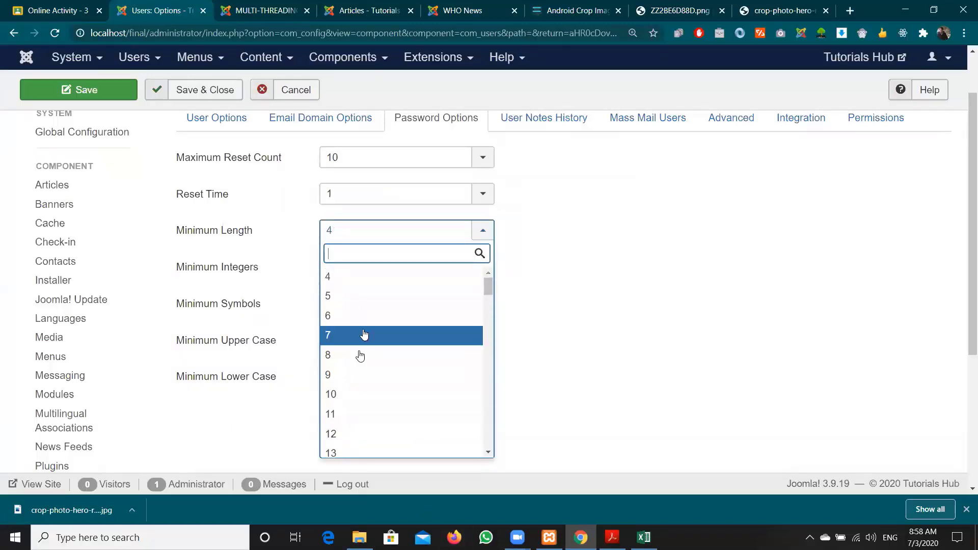
{"action": "left_click", "coordinate": [689, 244]}
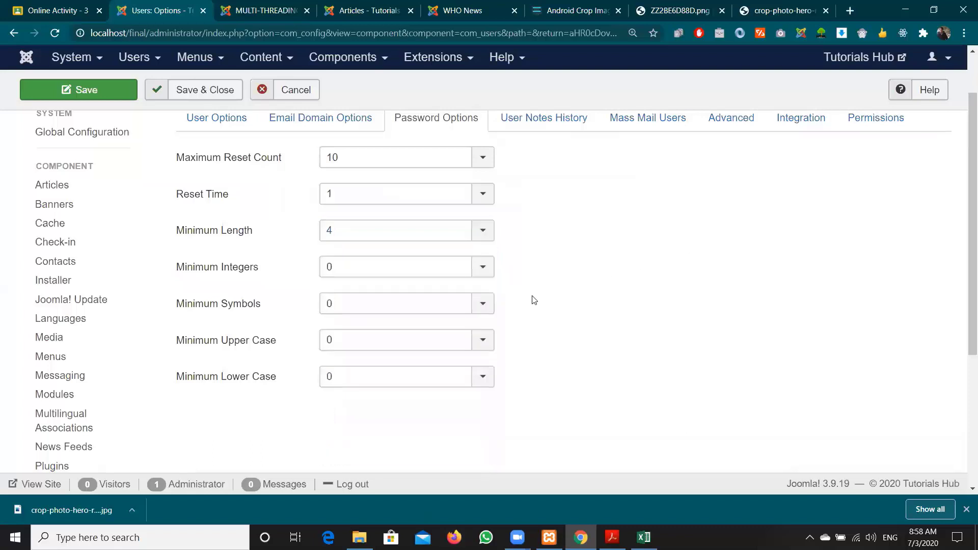
Step: Require at least 1 digit, symbol, uppercase and lowercase letter, then Save & Close
{"action": "left_click", "coordinate": [479, 267]}
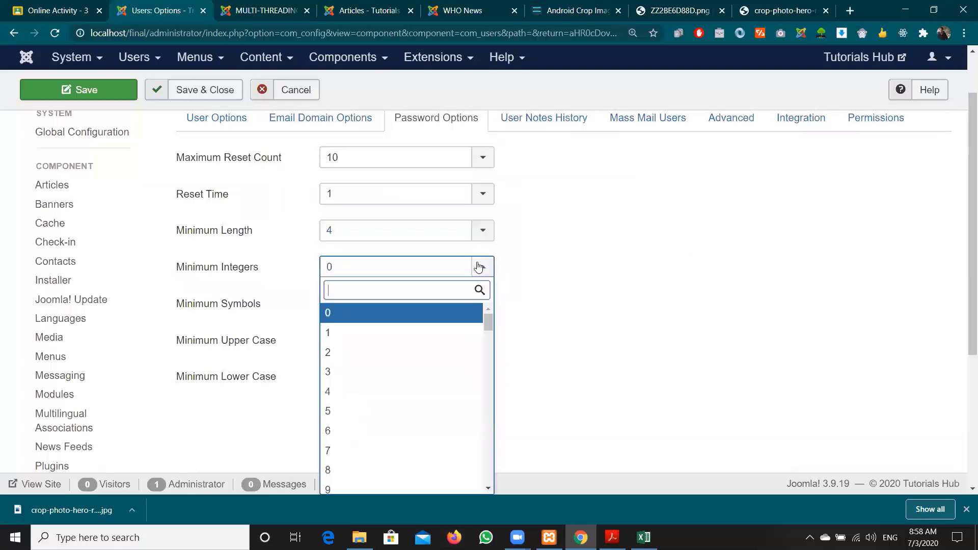
{"action": "left_click", "coordinate": [447, 333]}
{"action": "left_click", "coordinate": [479, 305]}
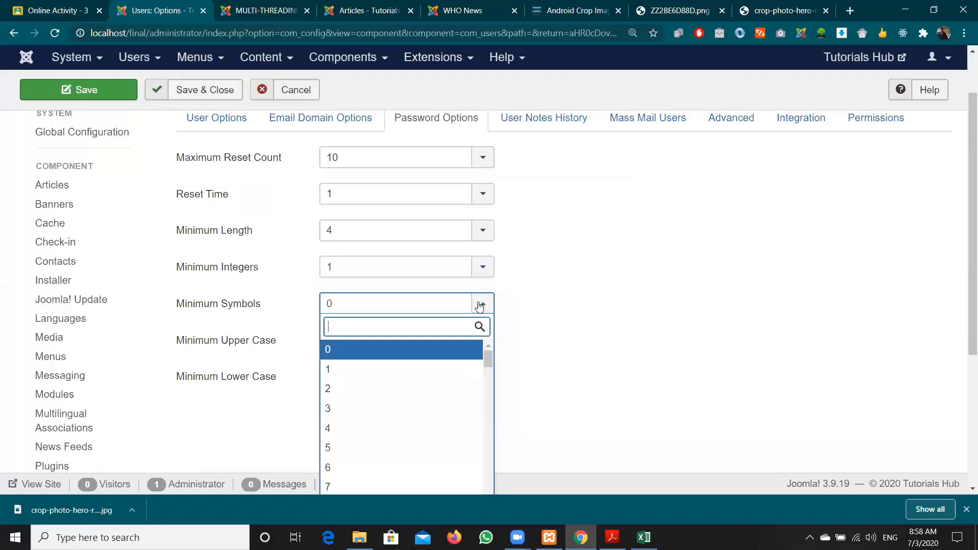
{"action": "left_click", "coordinate": [411, 369]}
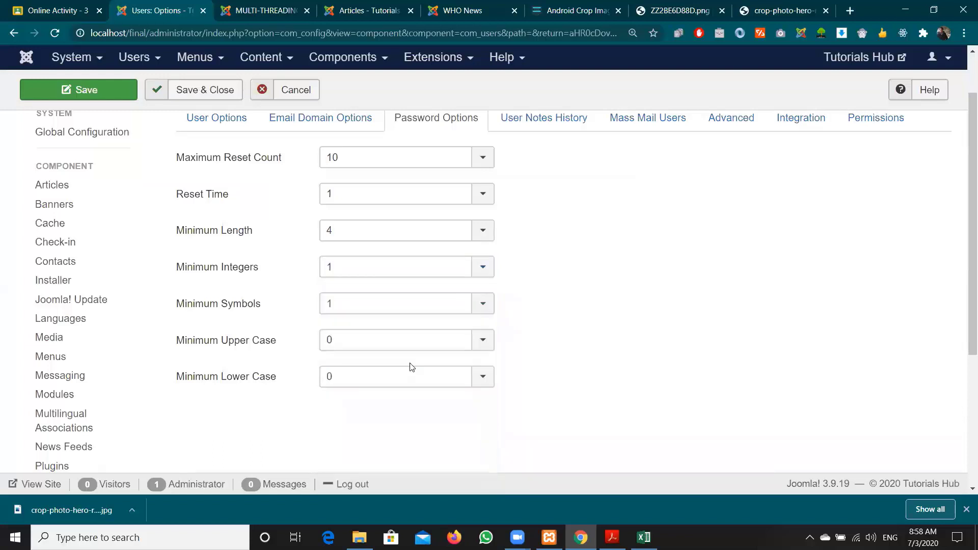
{"action": "left_click", "coordinate": [482, 342]}
{"action": "left_click", "coordinate": [439, 406]}
{"action": "left_click", "coordinate": [488, 381]}
{"action": "left_click", "coordinate": [451, 438]}
{"action": "scroll", "coordinate": [581, 306], "scroll_direction": "up", "scroll_amount": 1}
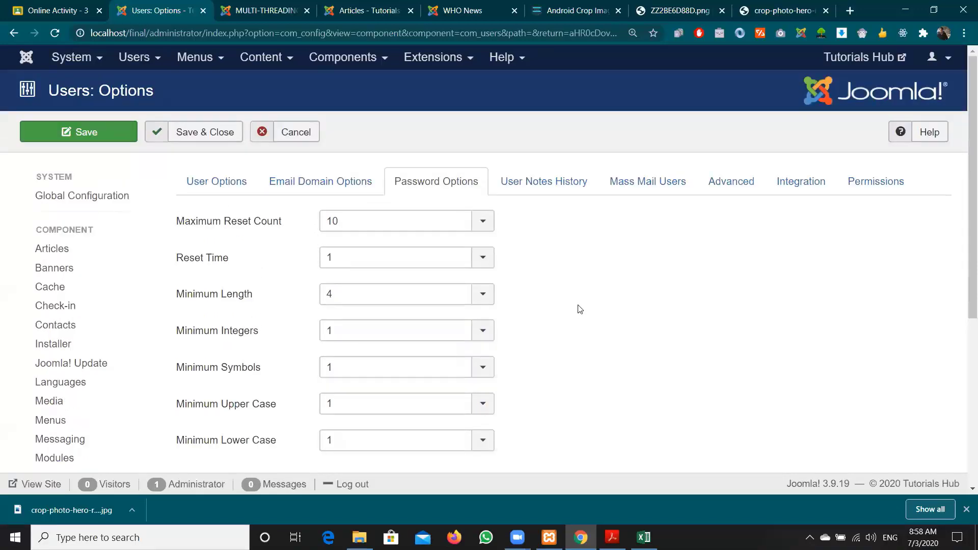
{"action": "left_click", "coordinate": [212, 138]}
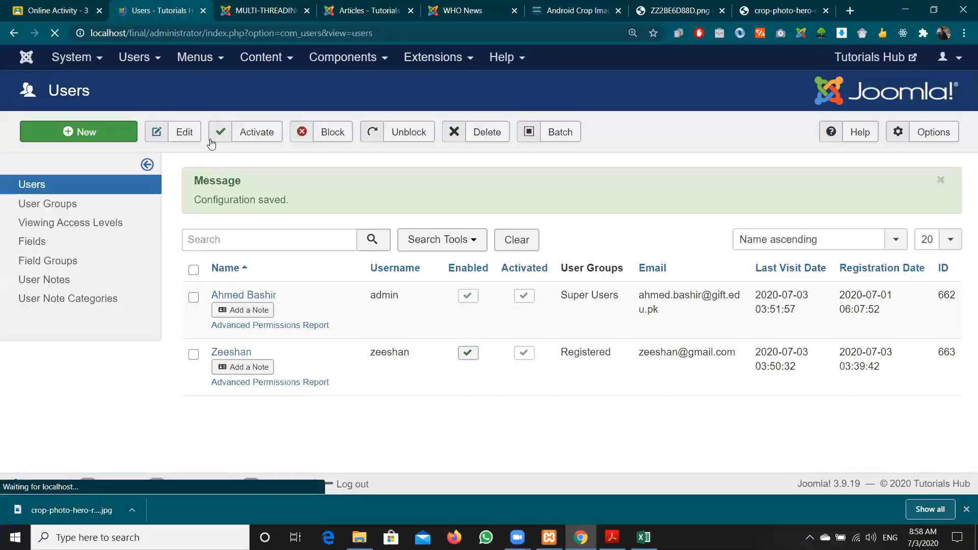
Step: Open the site's front end in a new tab, zoomed to 150%
{"action": "left_click", "coordinate": [876, 57]}
{"action": "scroll", "coordinate": [299, 172], "scroll_direction": "down", "scroll_amount": 1}
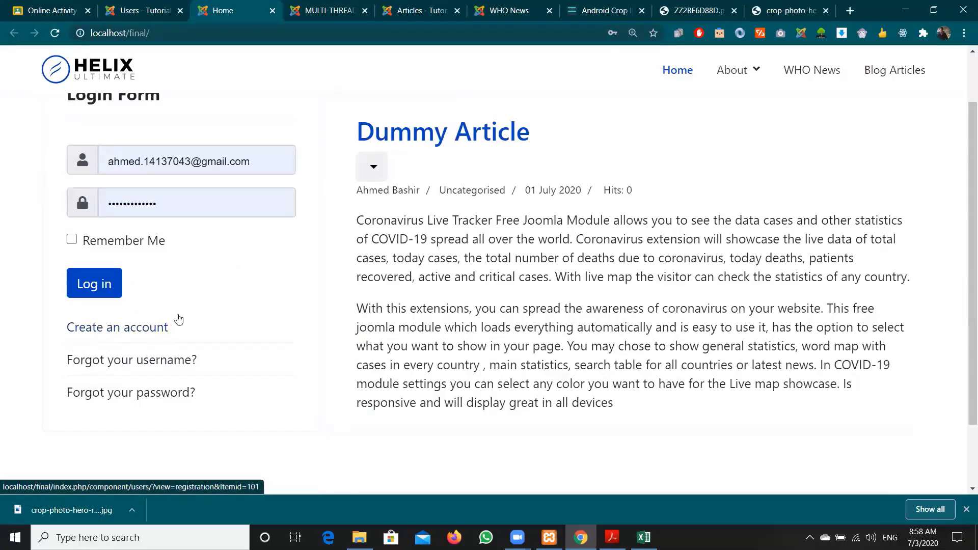
{"action": "key", "text": "ctrl+plus"}
{"action": "key", "text": "ctrl+plus"}
{"action": "key", "text": "ctrl+plus"}
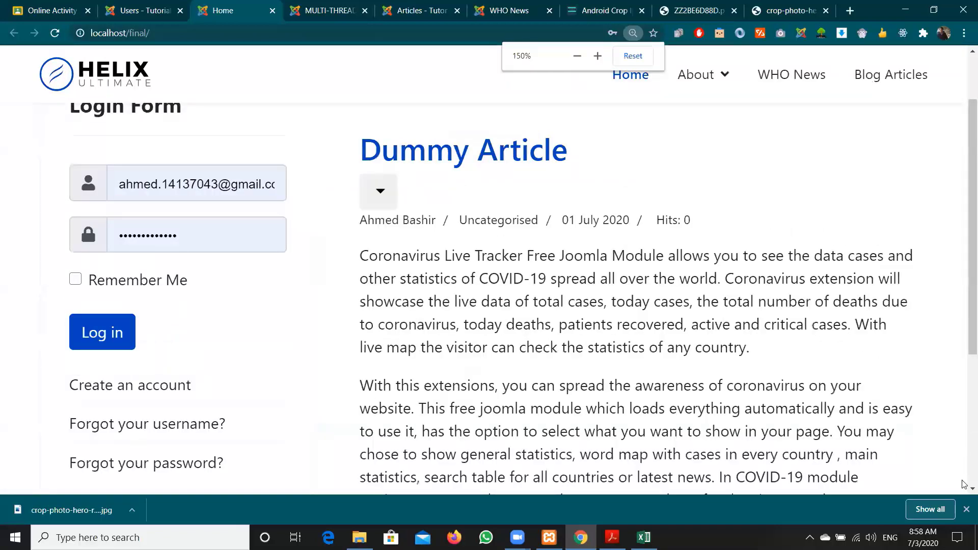
{"action": "left_click", "coordinate": [964, 507]}
{"action": "scroll", "coordinate": [59, 243], "scroll_direction": "down", "scroll_amount": 1}
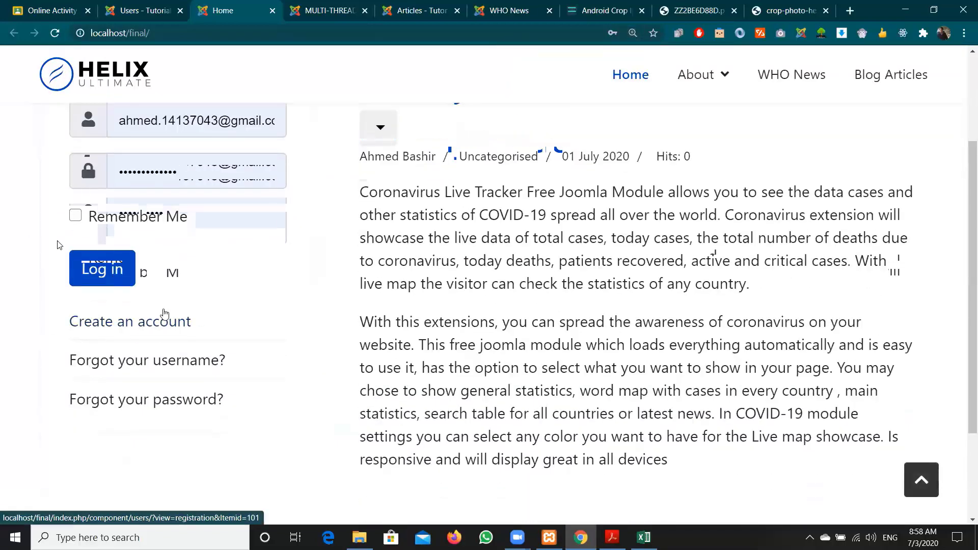
Step: Go to the 'Create an account' registration page and reset the zoom to 100%
{"action": "left_click", "coordinate": [144, 325]}
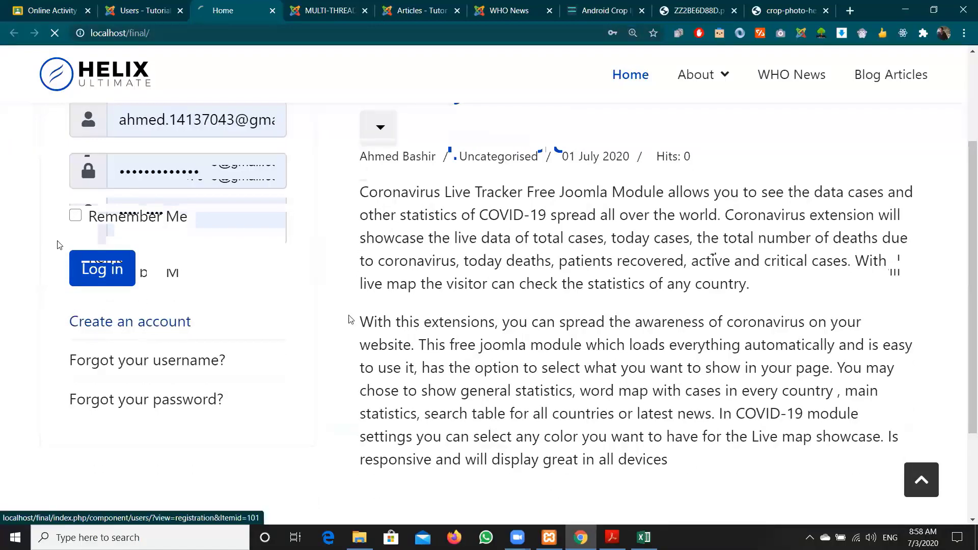
{"action": "key", "text": "ctrl+0"}
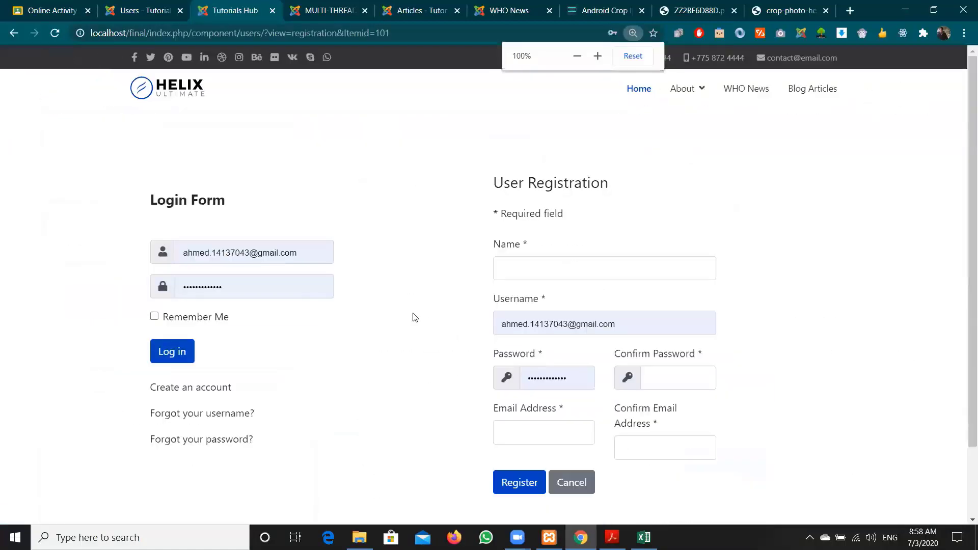
{"action": "scroll", "coordinate": [672, 322], "scroll_direction": "down", "scroll_amount": 2}
{"action": "scroll", "coordinate": [675, 292], "scroll_direction": "up", "scroll_amount": 2}
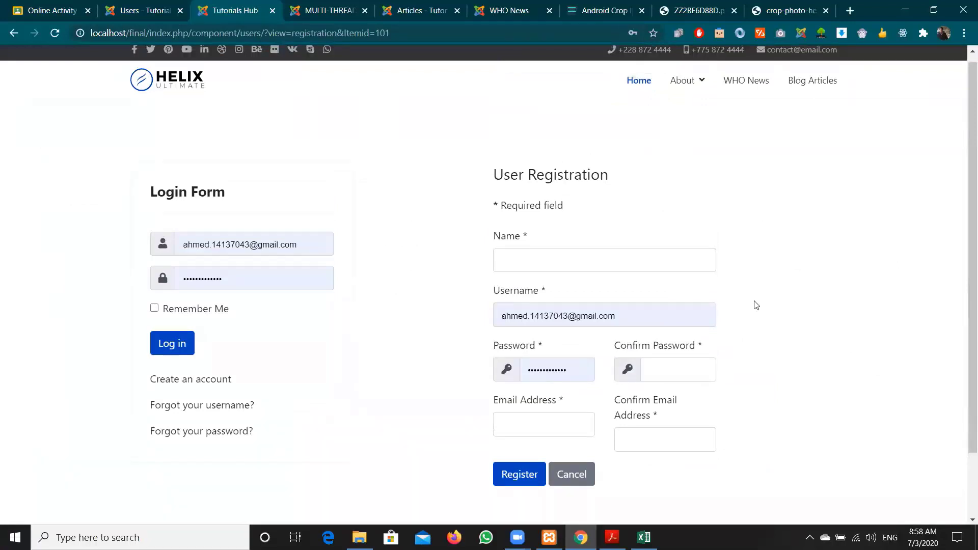
Step: Enter the new user's full name in the Name field
{"action": "left_click", "coordinate": [595, 255]}
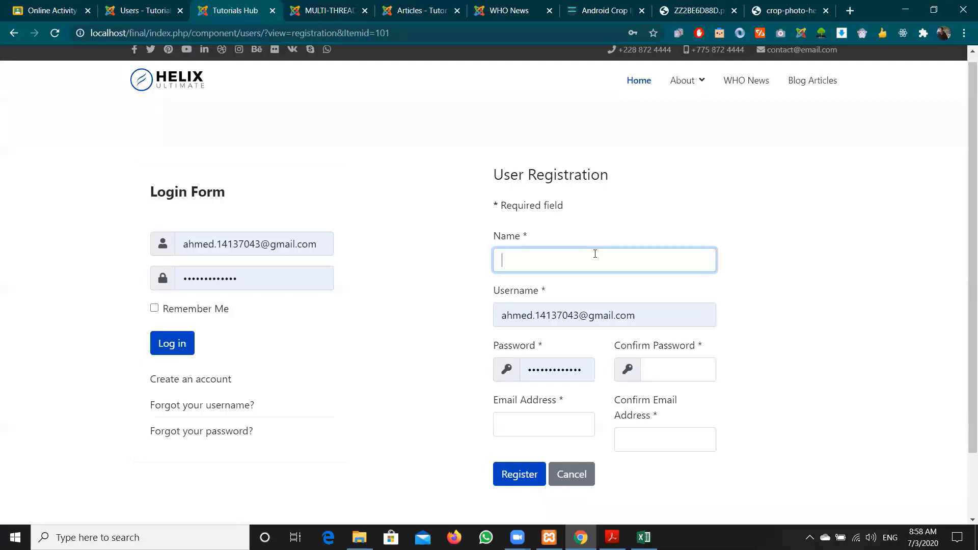
{"action": "type", "text": "A"}
{"action": "left_click", "coordinate": [560, 263]}
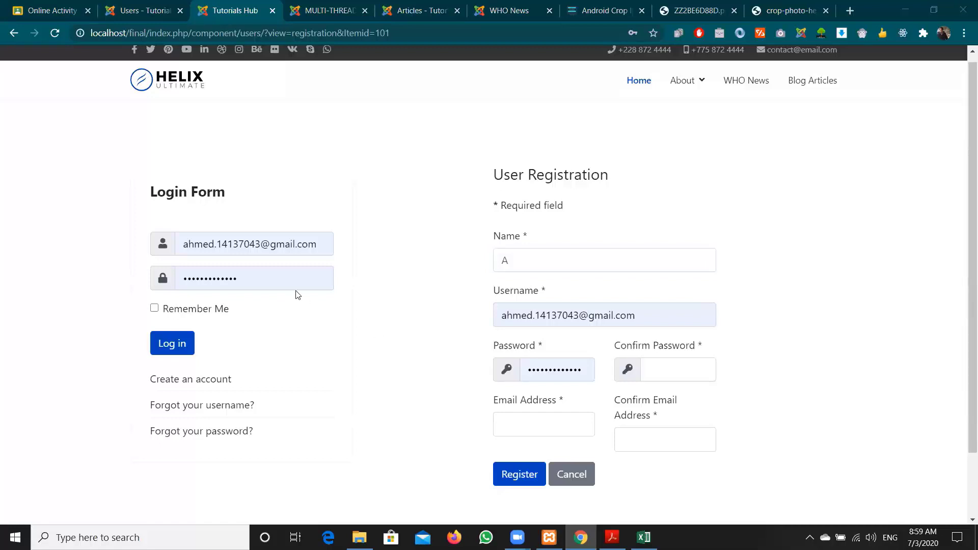
{"action": "left_click", "coordinate": [536, 252]}
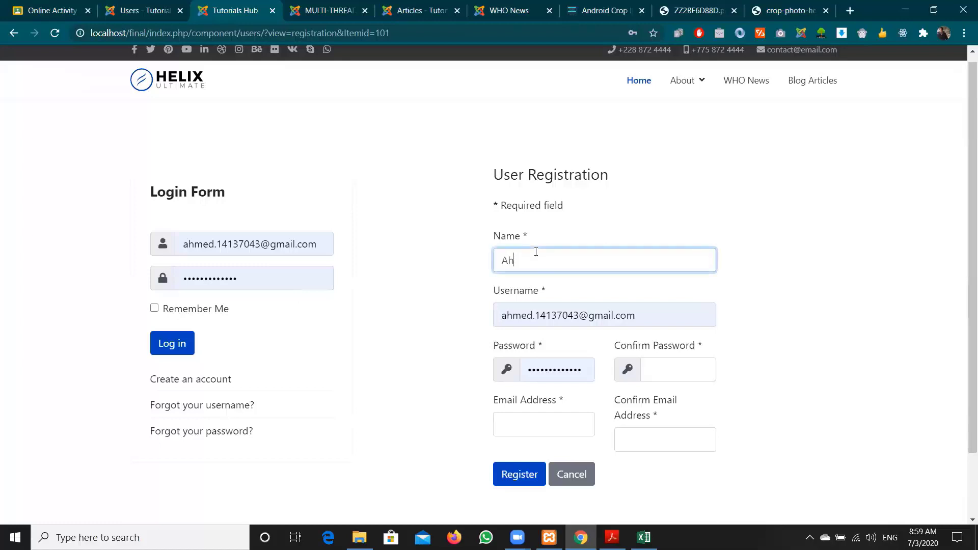
Step: Replace the prefilled username with the new user's username
{"action": "key", "text": "Tab"}
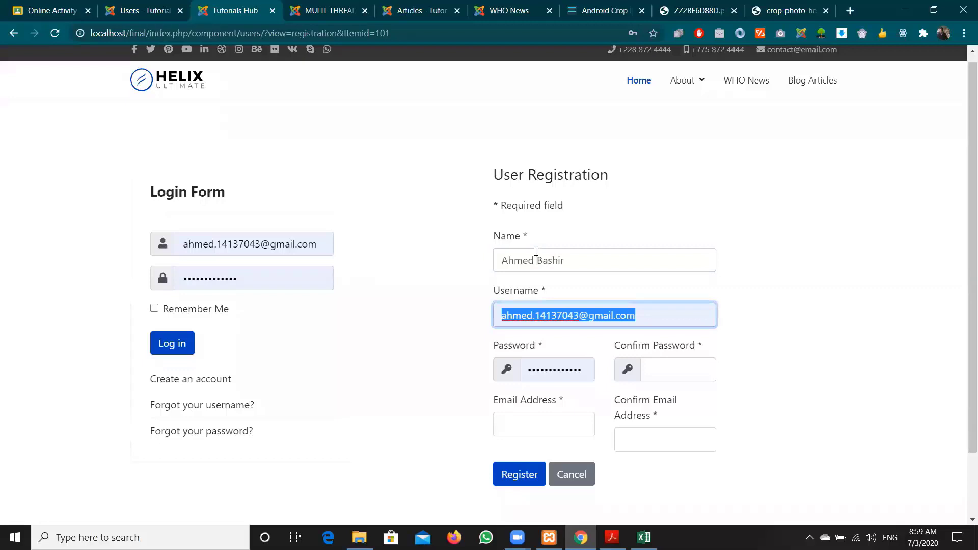
{"action": "key", "text": "BackSpace"}
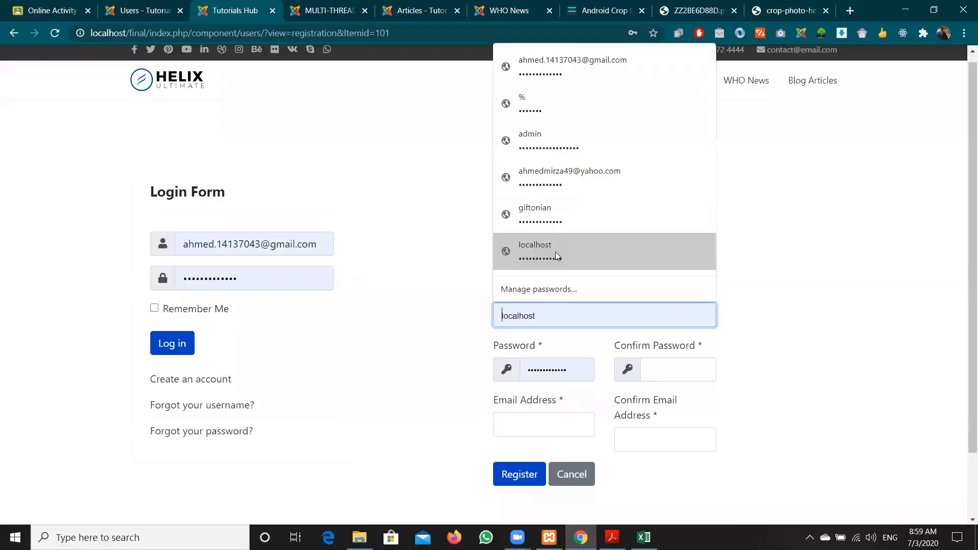
{"action": "left_click", "coordinate": [942, 301]}
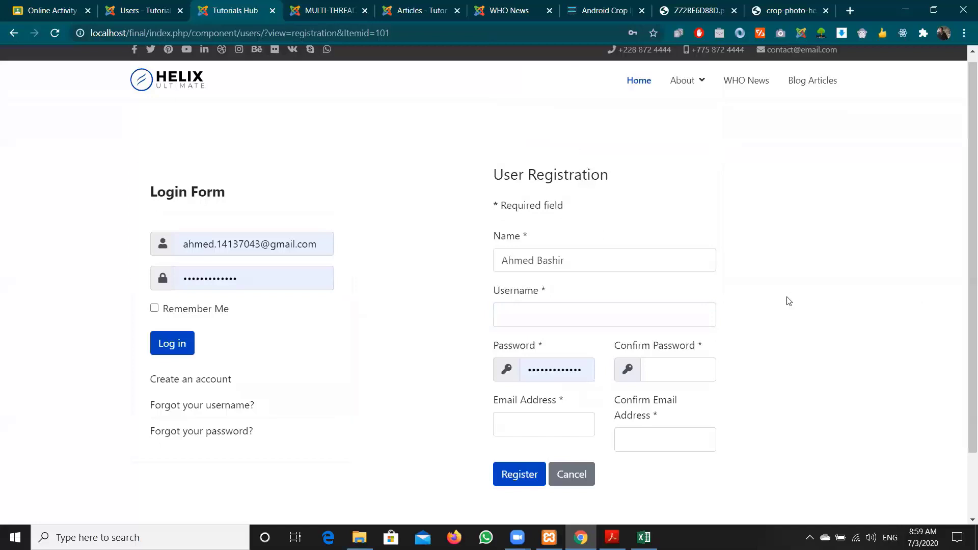
{"action": "left_click", "coordinate": [637, 316]}
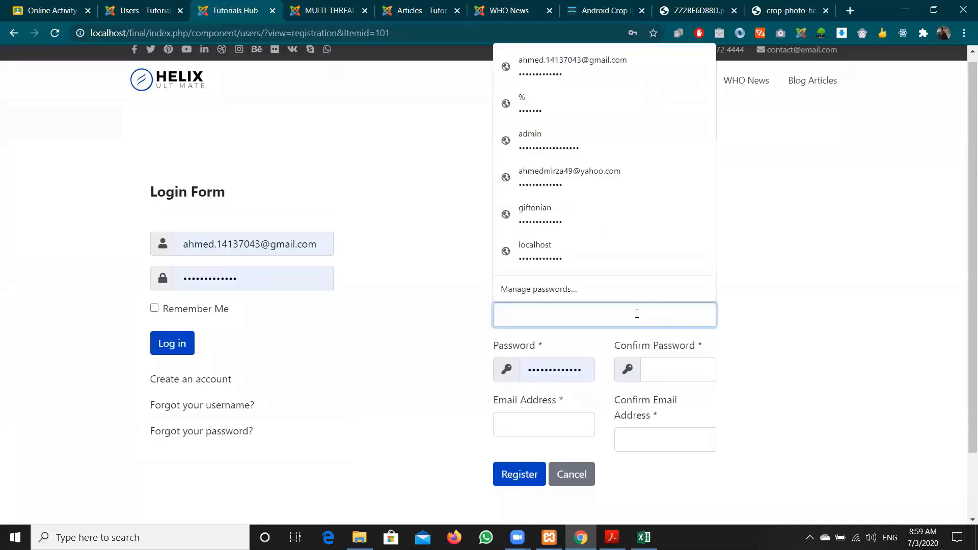
{"action": "type", "text": "a"}
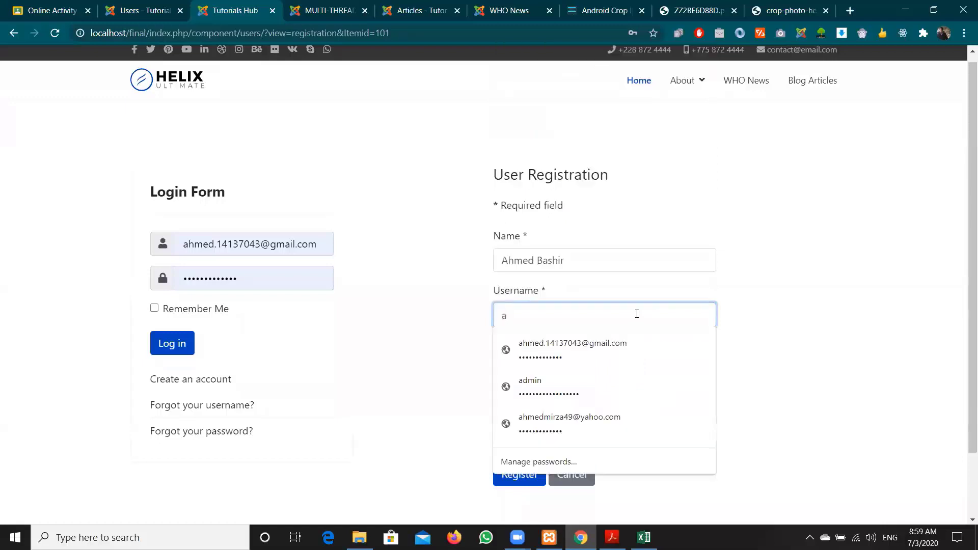
{"action": "type", "text": "h"}
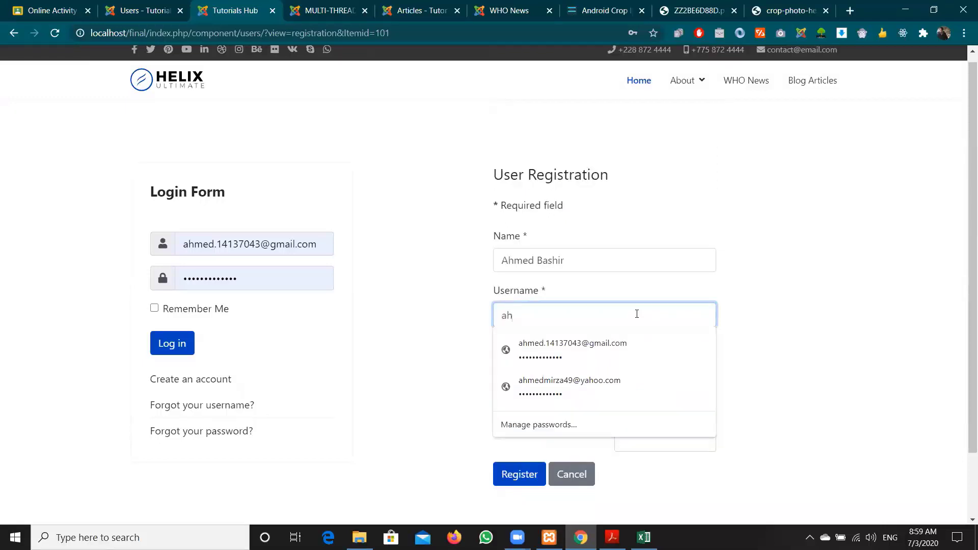
{"action": "type", "text": "med"}
{"action": "left_click", "coordinate": [773, 287]}
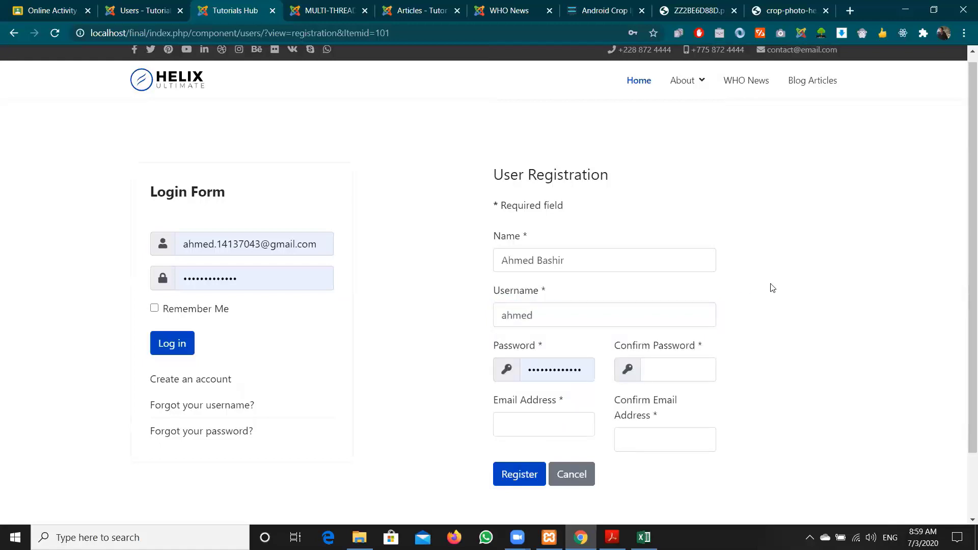
Step: Enter a short numeric password in Password and Confirm Password
{"action": "scroll", "coordinate": [772, 288], "scroll_direction": "down", "scroll_amount": 1}
{"action": "left_click", "coordinate": [546, 353]}
{"action": "double_click", "coordinate": [546, 353]}
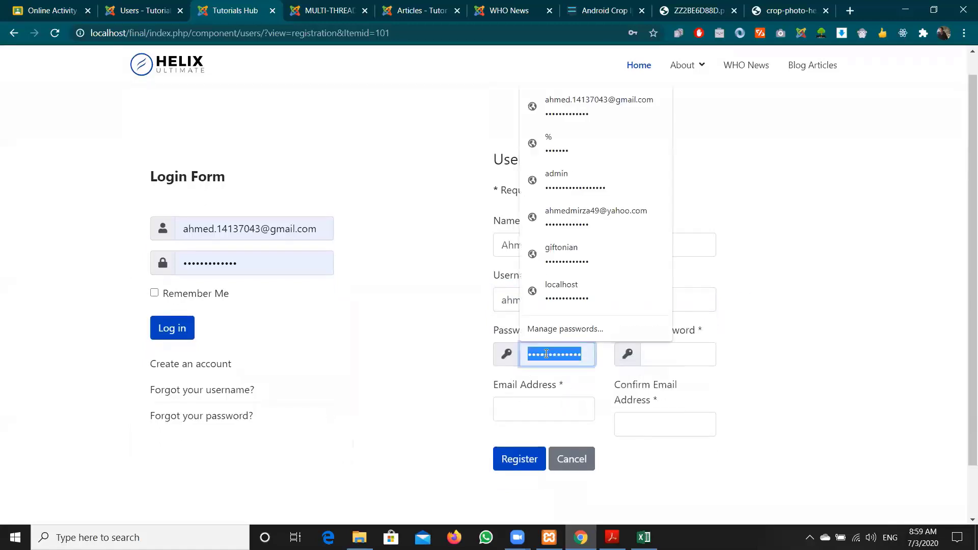
{"action": "type", "text": "1234"}
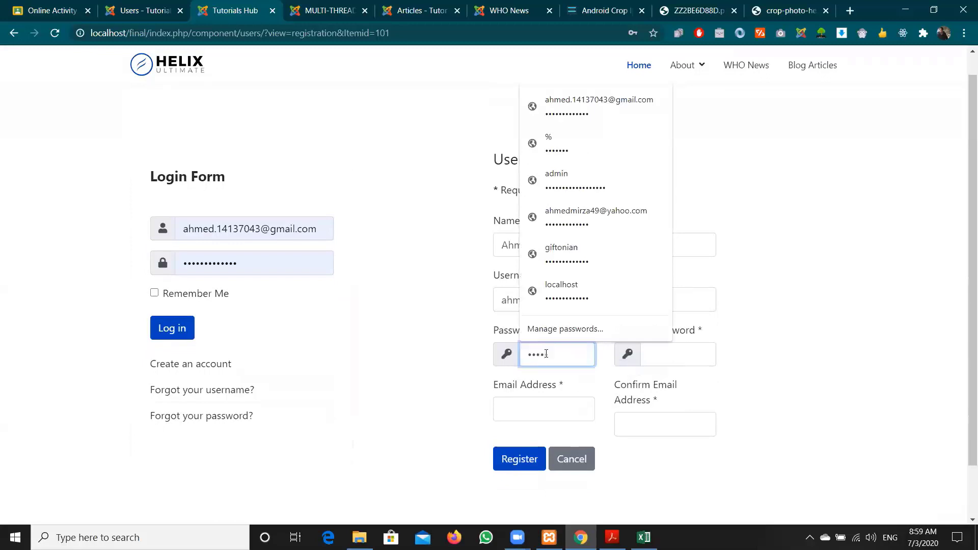
{"action": "key", "text": "ctrl+a"}
{"action": "key", "text": "BackSpace"}
{"action": "type", "text": "1234"}
{"action": "key", "text": "Tab"}
{"action": "type", "text": "1234"}
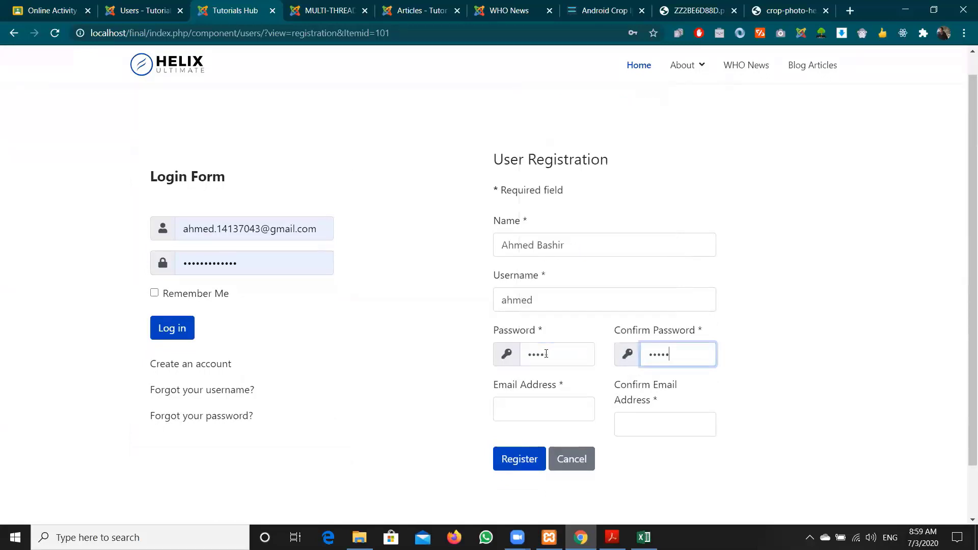
Step: Fill in both e-mail fields and submit the registration
{"action": "left_click", "coordinate": [533, 411]}
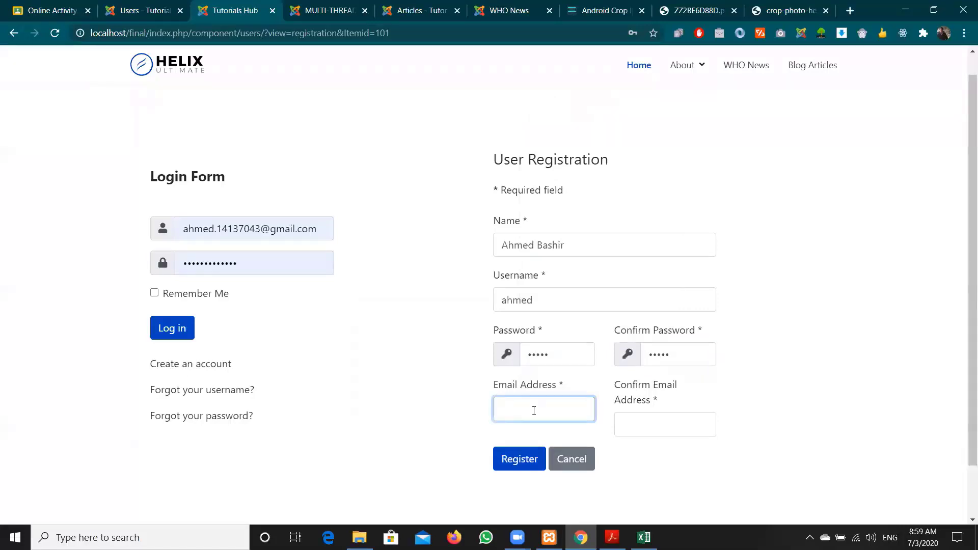
{"action": "key", "text": "Tab"}
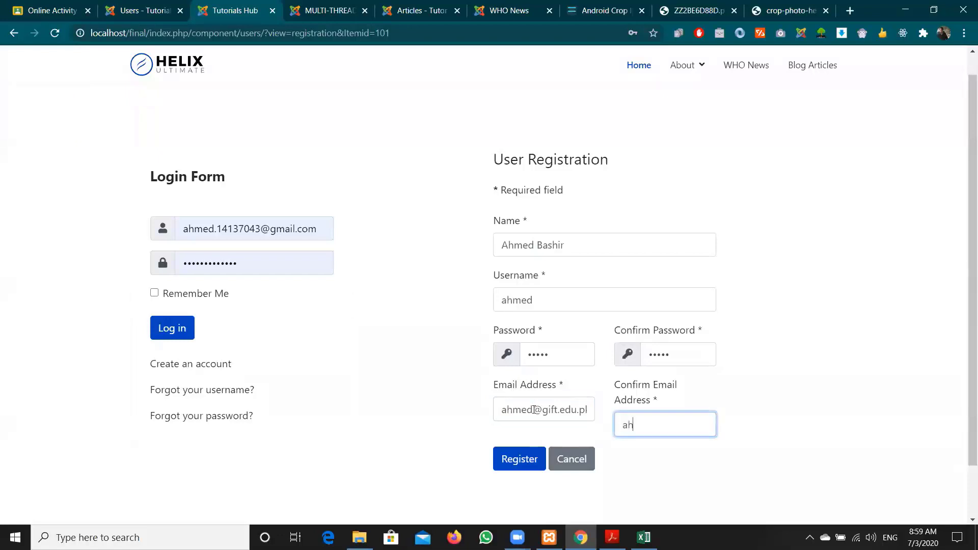
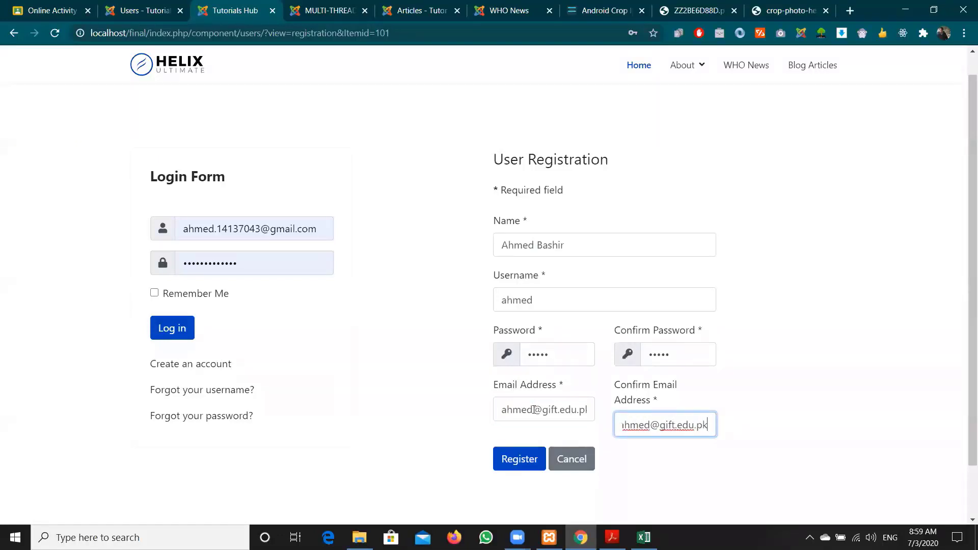
{"action": "left_click", "coordinate": [518, 459]}
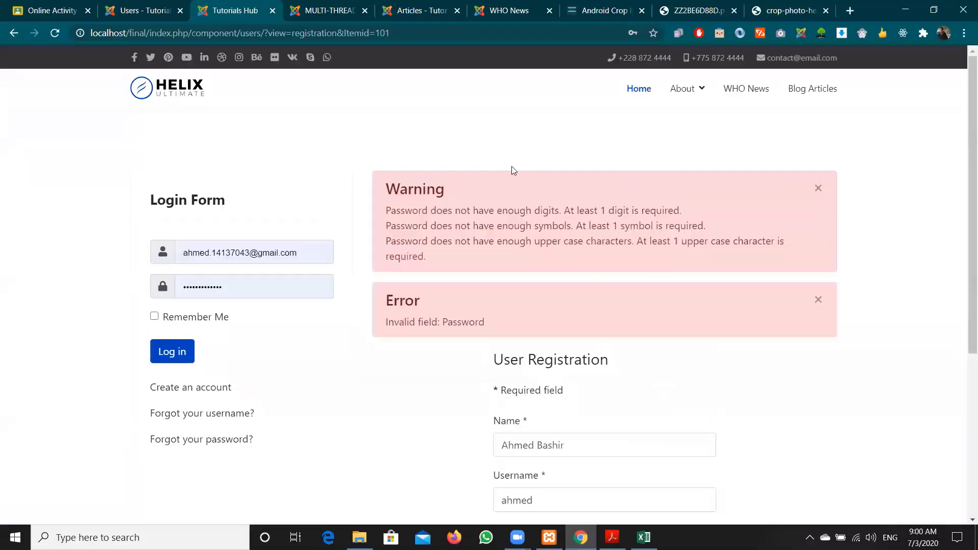
Step: Review the missing symbol and uppercase requirements, then dismiss the Error and Warning alerts
{"action": "scroll", "coordinate": [790, 392], "scroll_direction": "down", "scroll_amount": 4}
{"action": "scroll", "coordinate": [810, 367], "scroll_direction": "up", "scroll_amount": 4}
{"action": "left_click_drag", "start_coordinate": [519, 224], "coordinate": [544, 224]}
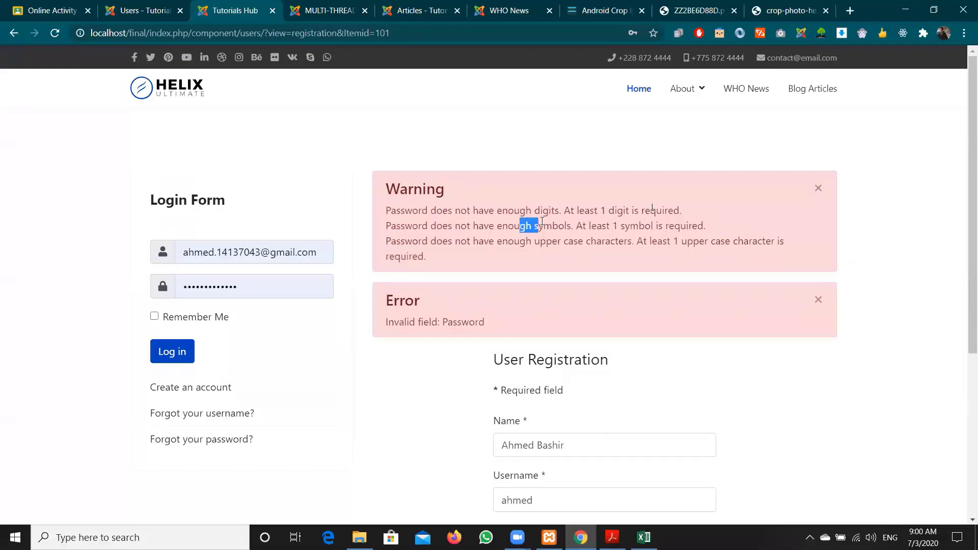
{"action": "left_click_drag", "start_coordinate": [418, 241], "coordinate": [626, 240]}
{"action": "left_click", "coordinate": [664, 240]}
{"action": "left_click", "coordinate": [818, 301]}
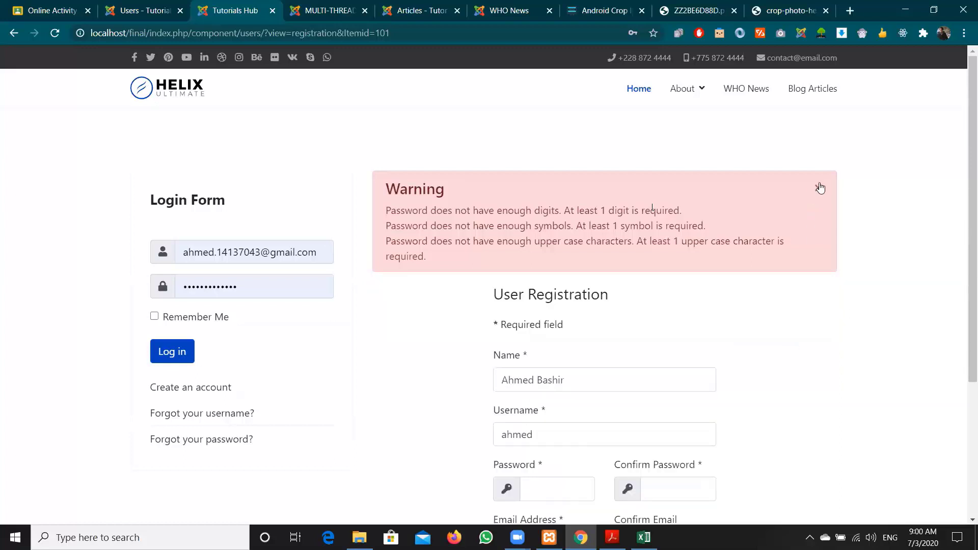
{"action": "left_click", "coordinate": [818, 188]}
Step: Type a new password into the Password and Confirm Password fields
{"action": "scroll", "coordinate": [676, 249], "scroll_direction": "down", "scroll_amount": 1}
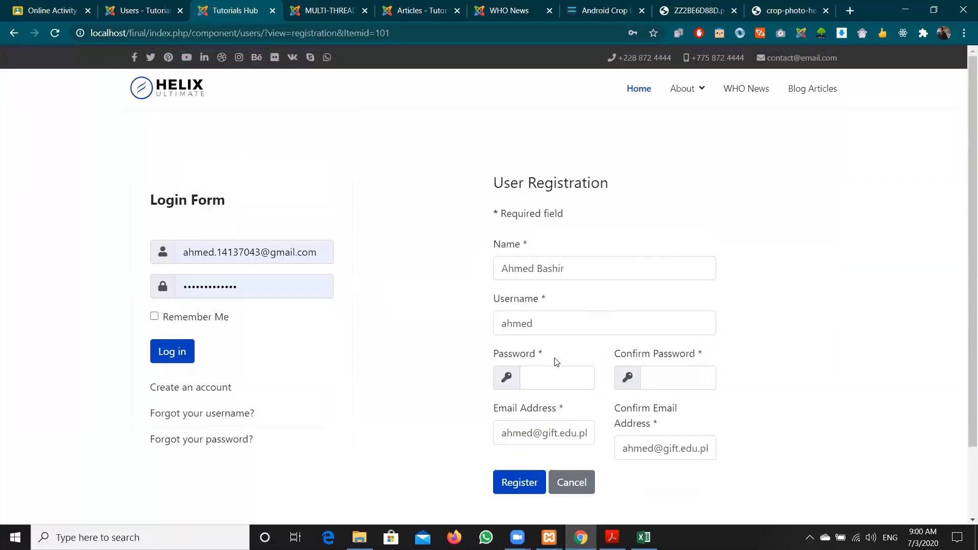
{"action": "left_click", "coordinate": [555, 372]}
{"action": "left_click", "coordinate": [858, 293]}
{"action": "left_click", "coordinate": [581, 377]}
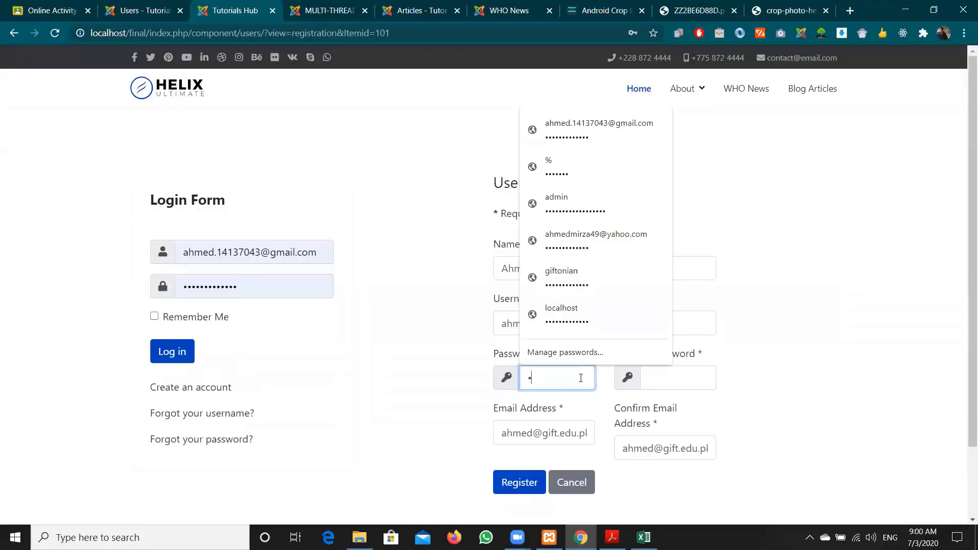
{"action": "type", "text": "••••"}
{"action": "key", "text": "Tab"}
{"action": "type", "text": "•"}
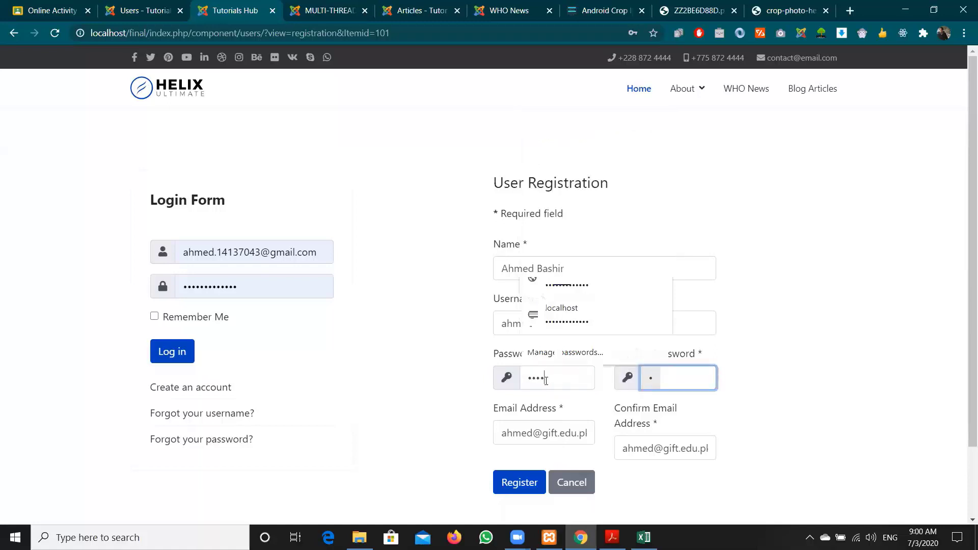
{"action": "key", "text": "shift+Tab"}
{"action": "type", "text": "•"}
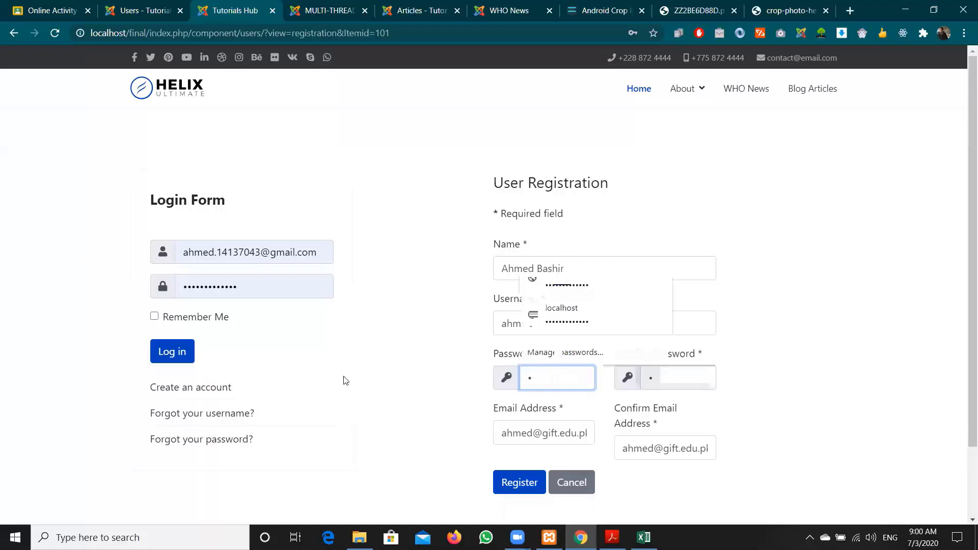
{"action": "type", "text": "••"}
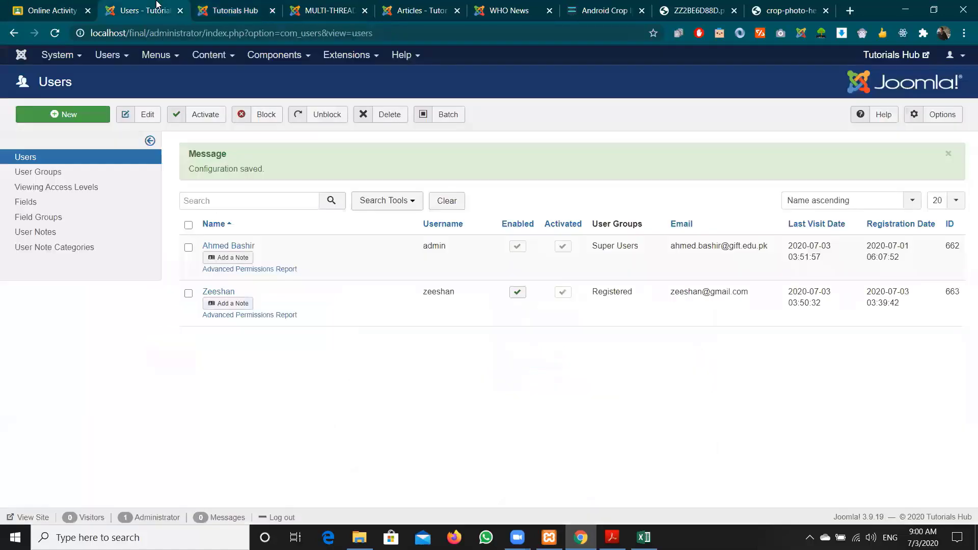
{"action": "left_click", "coordinate": [158, 7]}
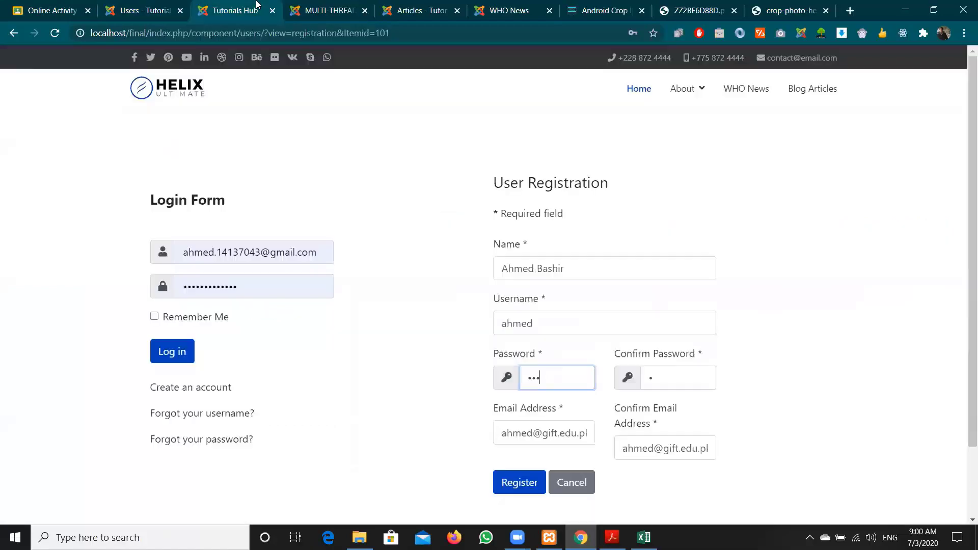
{"action": "left_click", "coordinate": [257, 7]}
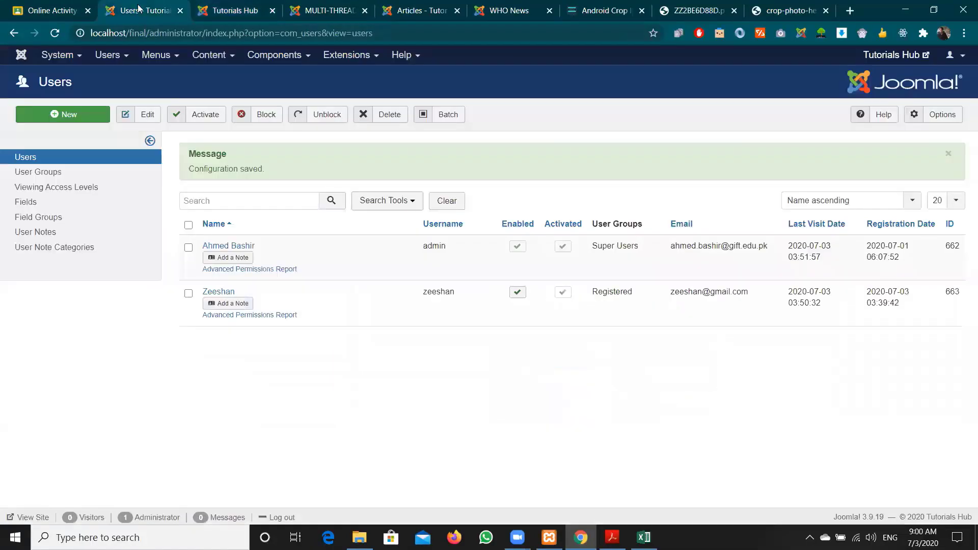
{"action": "left_click", "coordinate": [173, 6]}
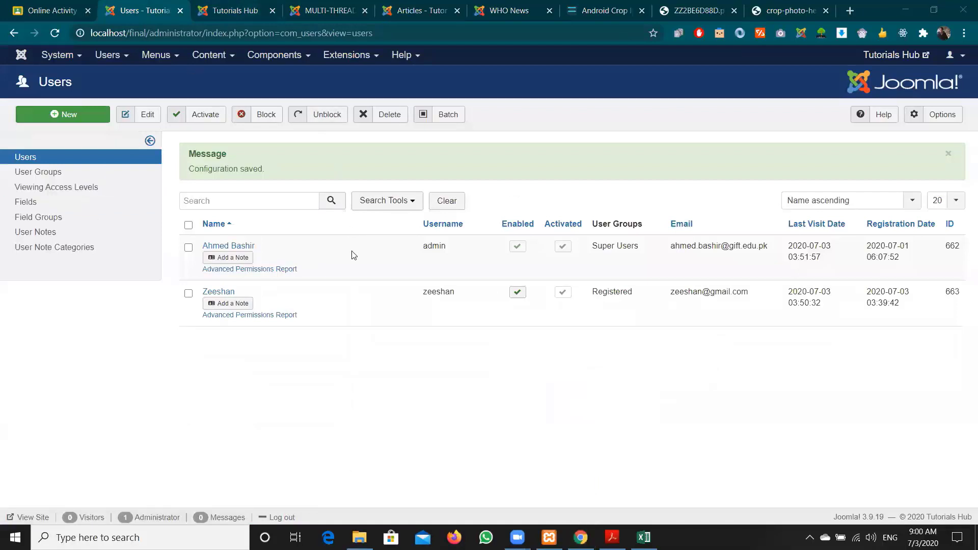
{"action": "key", "text": "alt+Tab"}
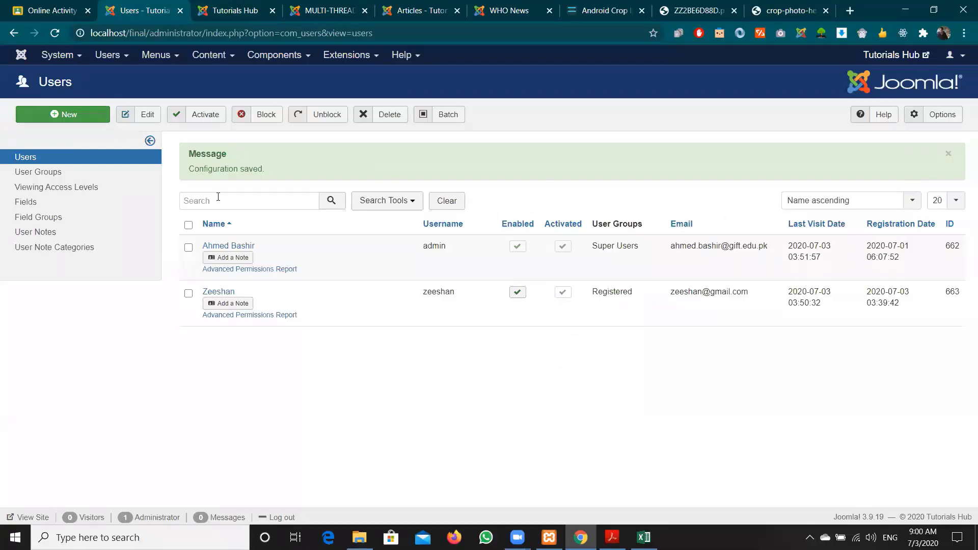
{"action": "key", "text": "ctrl+Tab"}
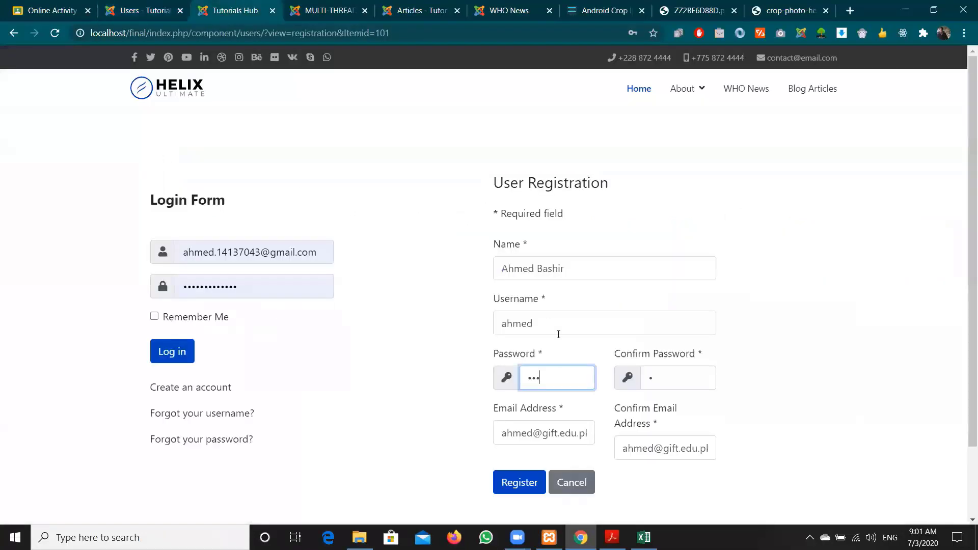
Step: Re-enter the password so Password and Confirm Password match
{"action": "left_click_drag", "start_coordinate": [554, 376], "coordinate": [452, 379]}
{"action": "type", "text": "1234"}
{"action": "key", "text": "Tab"}
{"action": "type", "text": "123"}
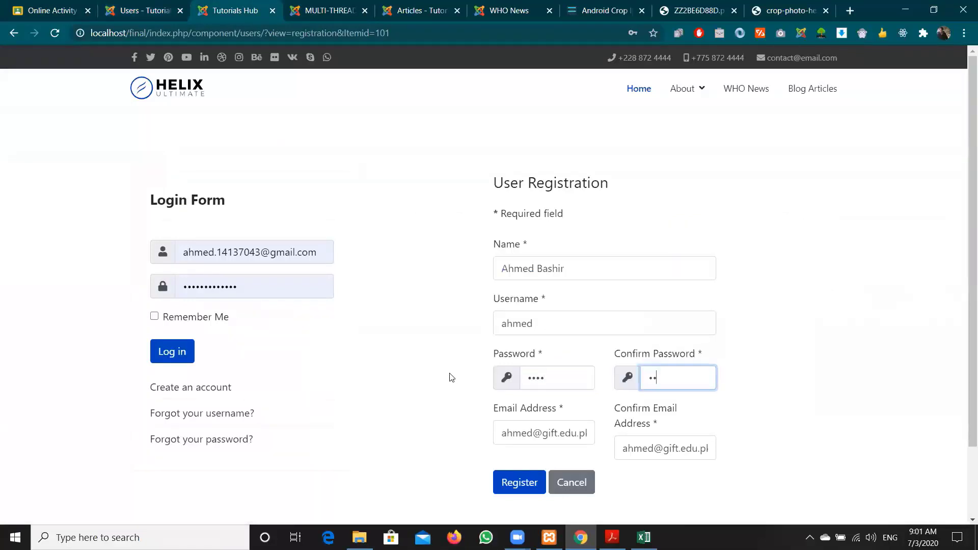
{"action": "key", "text": "shift+Tab"}
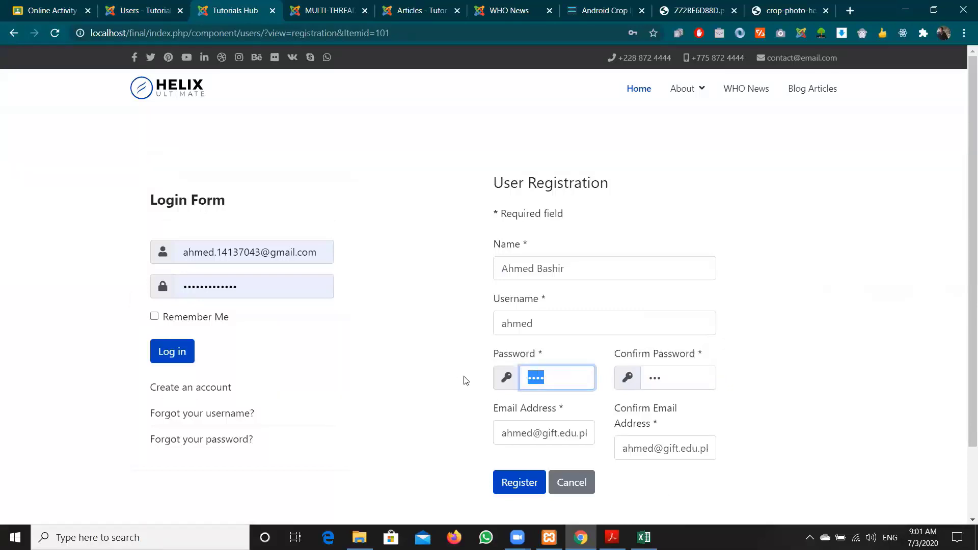
{"action": "type", "text": "1234"}
{"action": "key", "text": "Tab"}
{"action": "type", "text": "12"}
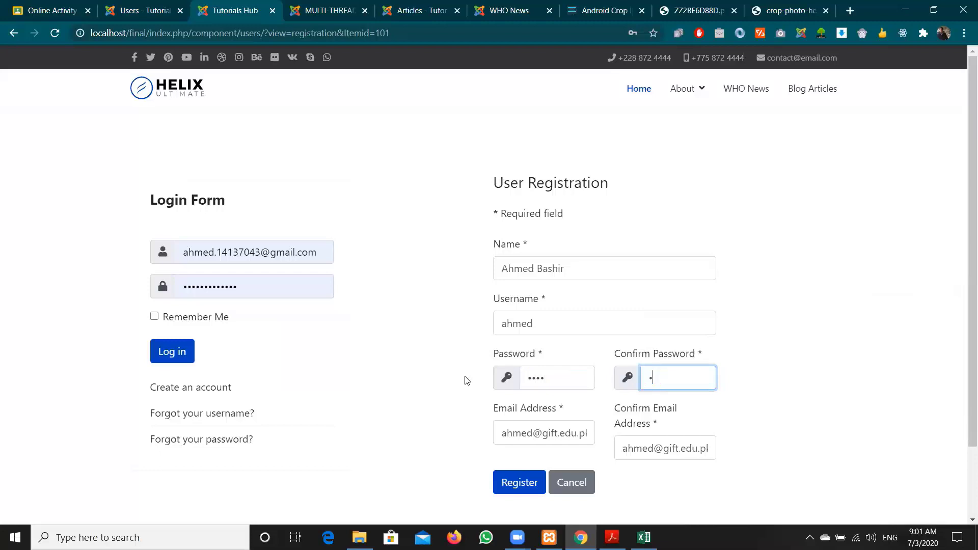
{"action": "type", "text": "34"}
Step: Put a new Gmail address in both e-mail fields and submit the registration
{"action": "left_click", "coordinate": [547, 434]}
{"action": "triple_click", "coordinate": [547, 434]}
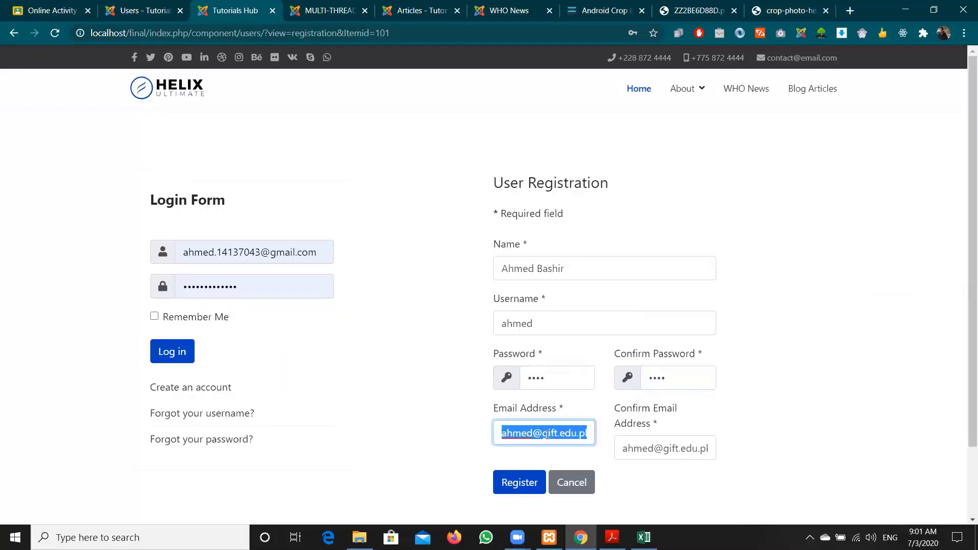
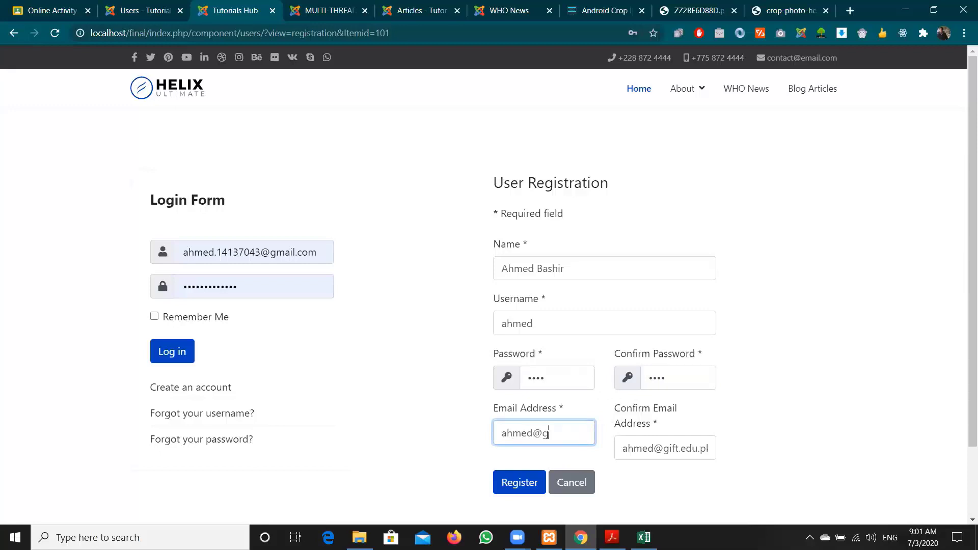
{"action": "key", "text": "Tab"}
{"action": "type", "text": "@"}
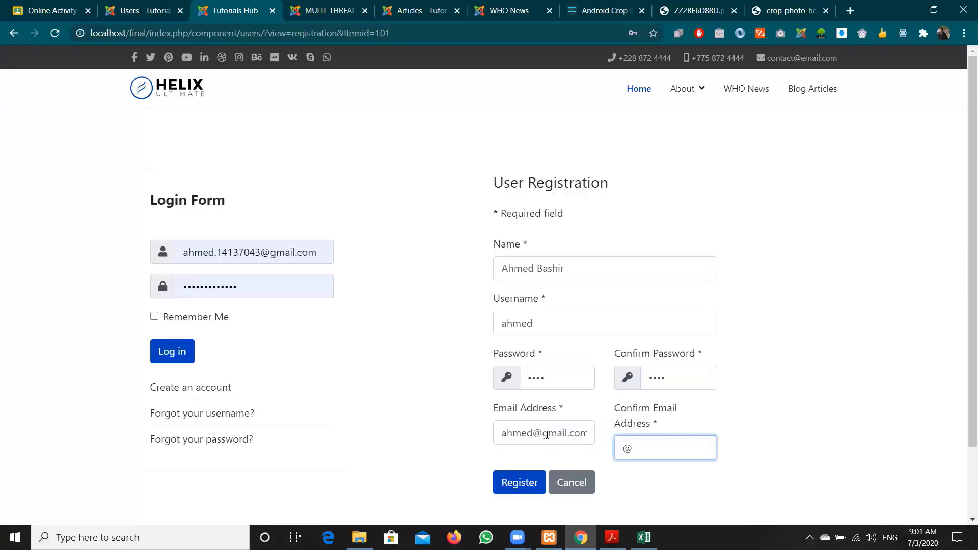
{"action": "type", "text": "ah"}
{"action": "key", "text": "BackSpace"}
{"action": "key", "text": "BackSpace"}
{"action": "key", "text": "BackSpace"}
{"action": "scroll", "coordinate": [556, 417], "scroll_direction": "down", "scroll_amount": 1}
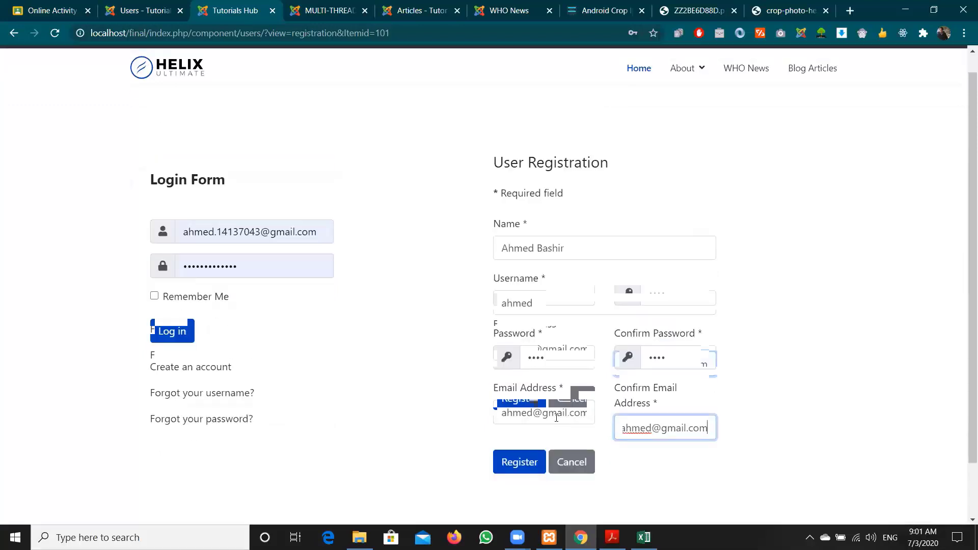
{"action": "left_click", "coordinate": [518, 465]}
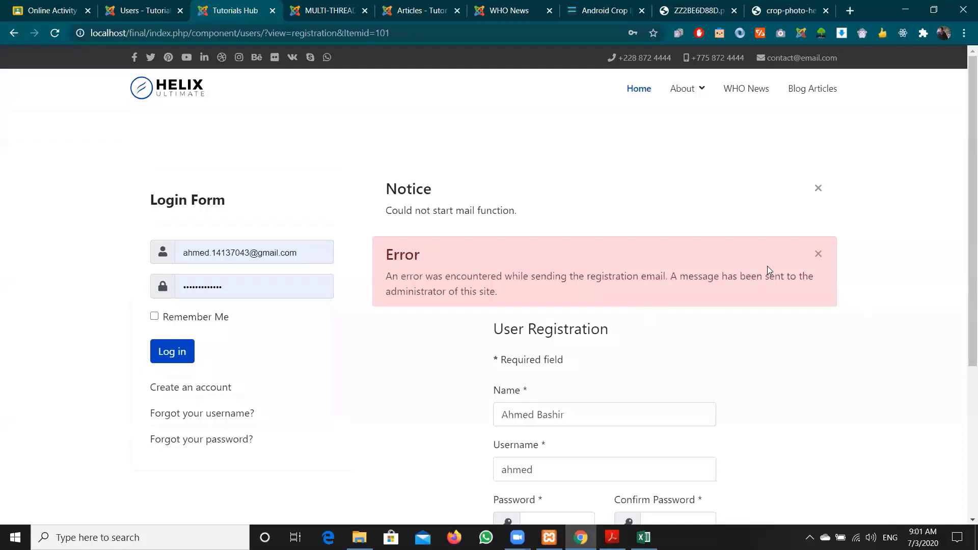
Step: Dismiss the registration e-mail Error and the mail-function Notice
{"action": "left_click", "coordinate": [817, 253]}
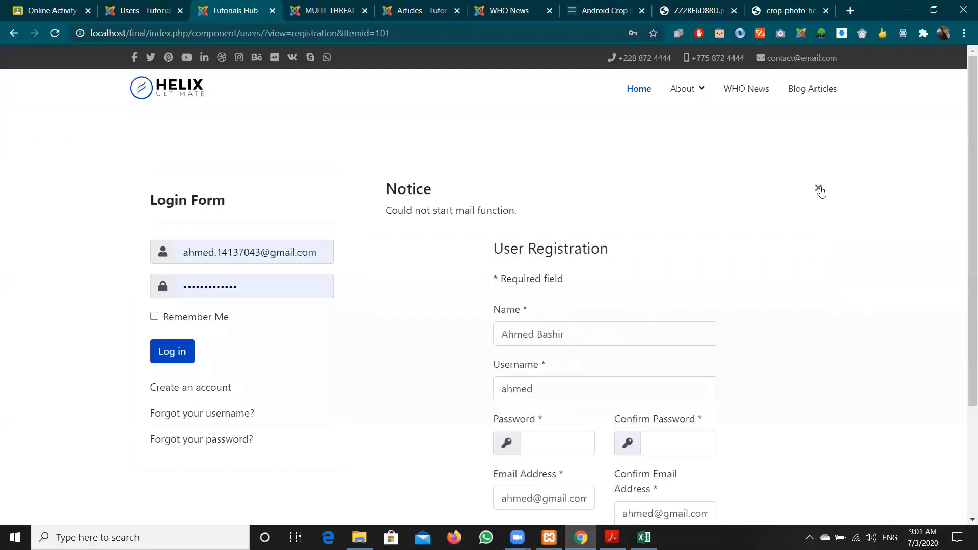
{"action": "left_click", "coordinate": [818, 188]}
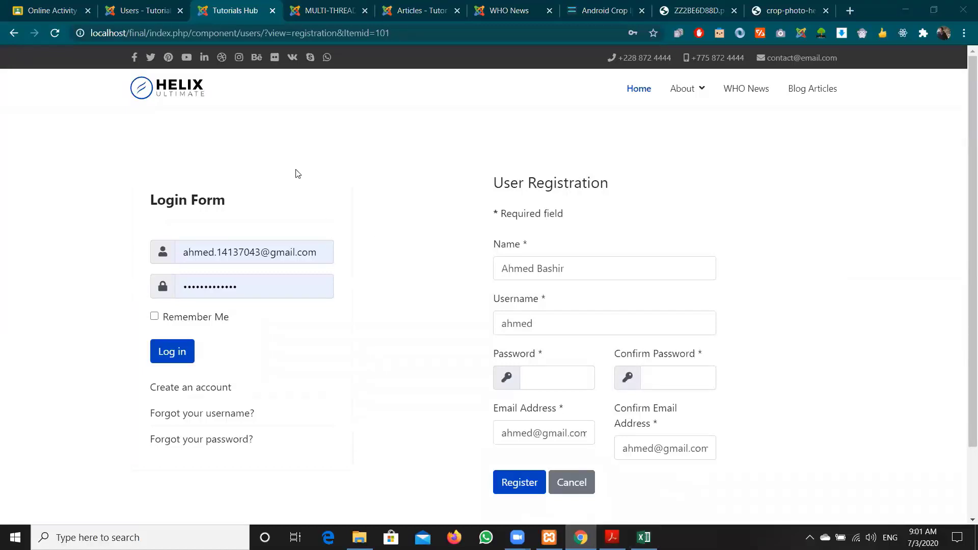
{"action": "scroll", "coordinate": [571, 299], "scroll_direction": "down", "scroll_amount": 1}
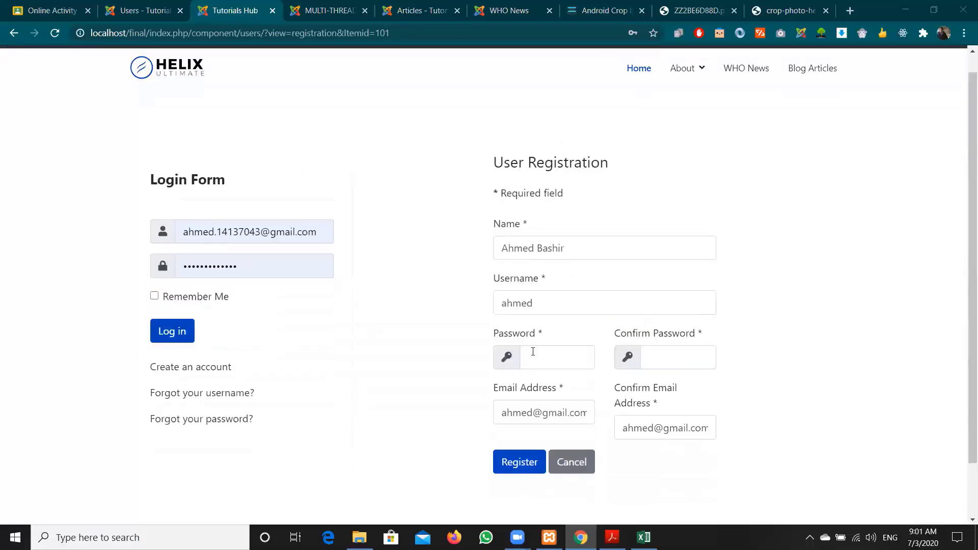
Step: Log in through the front-end Login Form with the new account's username and password
{"action": "left_click", "coordinate": [269, 231]}
{"action": "key", "text": "ctrl+a"}
{"action": "type", "text": "ahmed"}
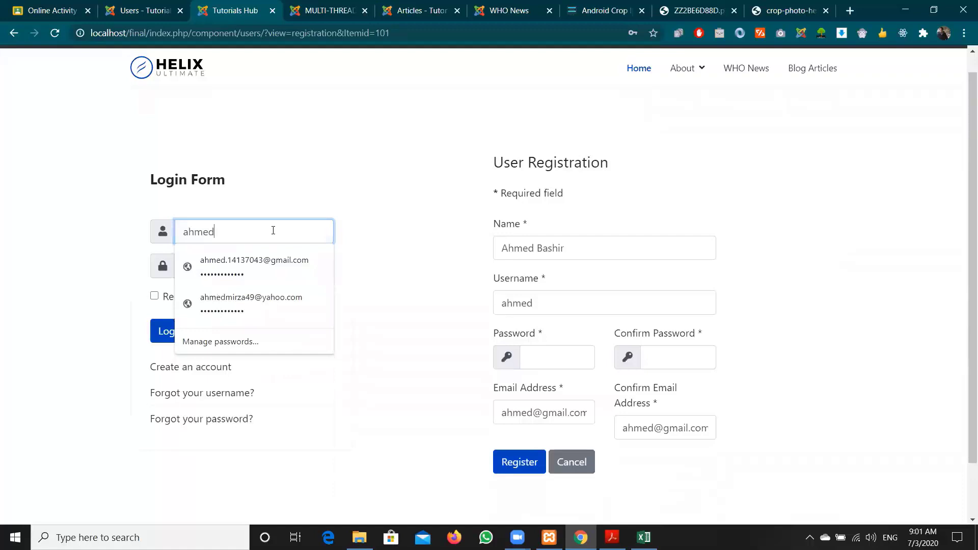
{"action": "key", "text": "Tab"}
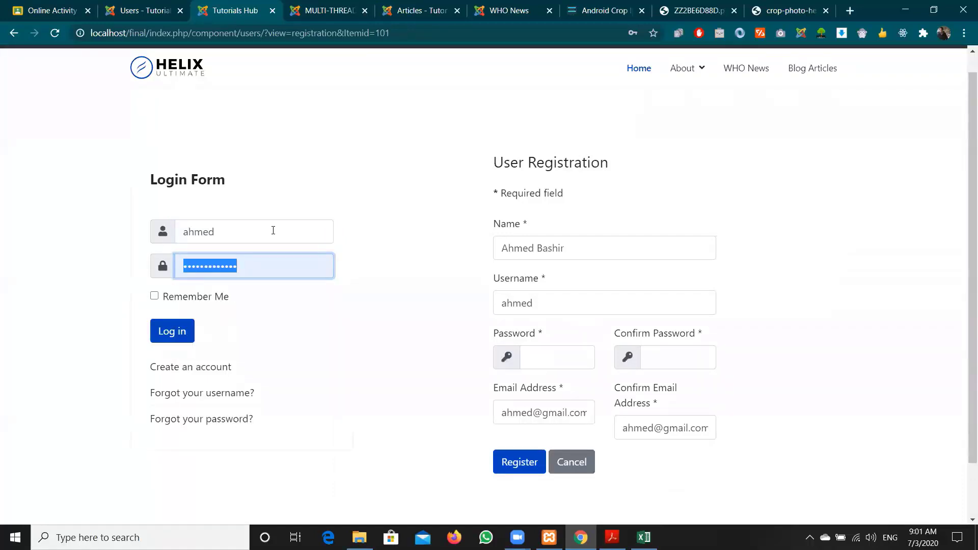
{"action": "type", "text": "ahme"}
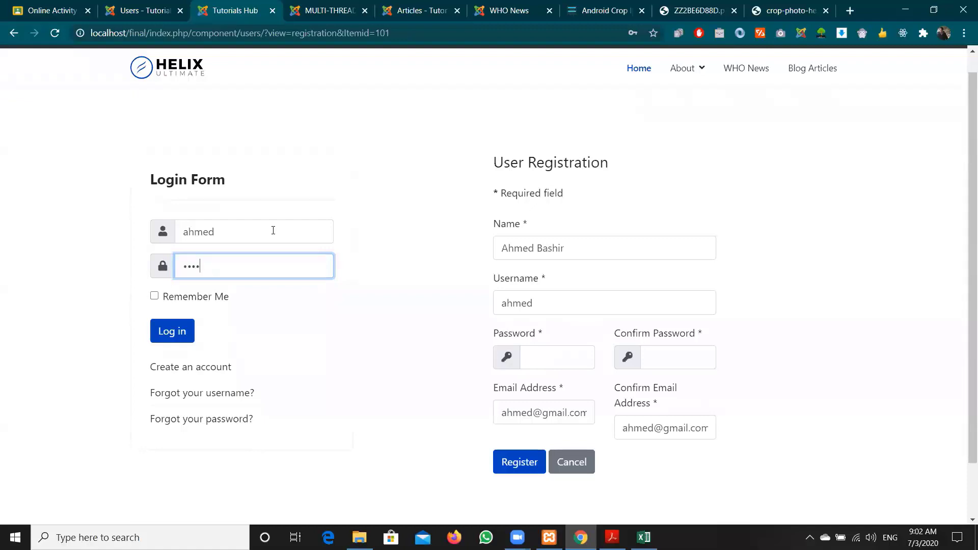
{"action": "left_click", "coordinate": [152, 330]}
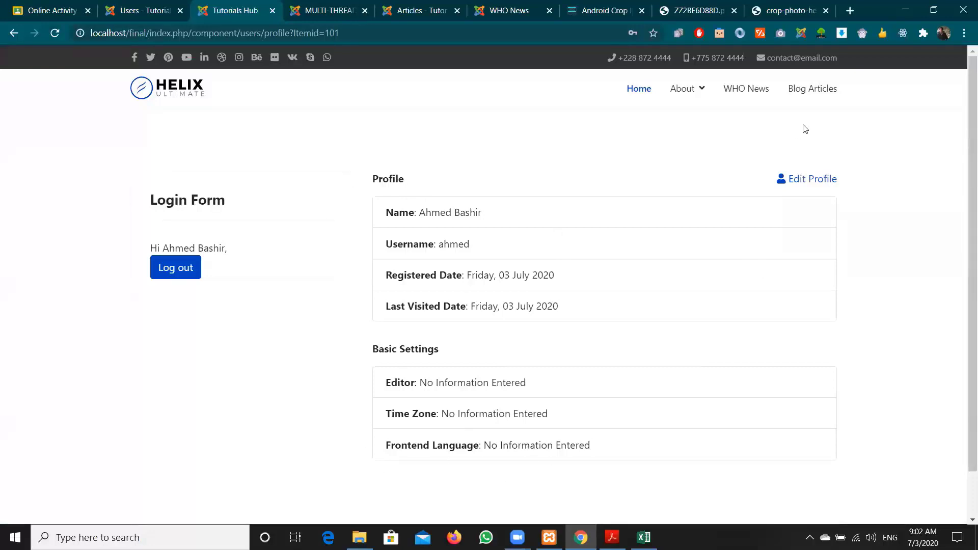
Step: Open the profile editing form and choose TinyMCE as the editor
{"action": "left_click", "coordinate": [812, 180]}
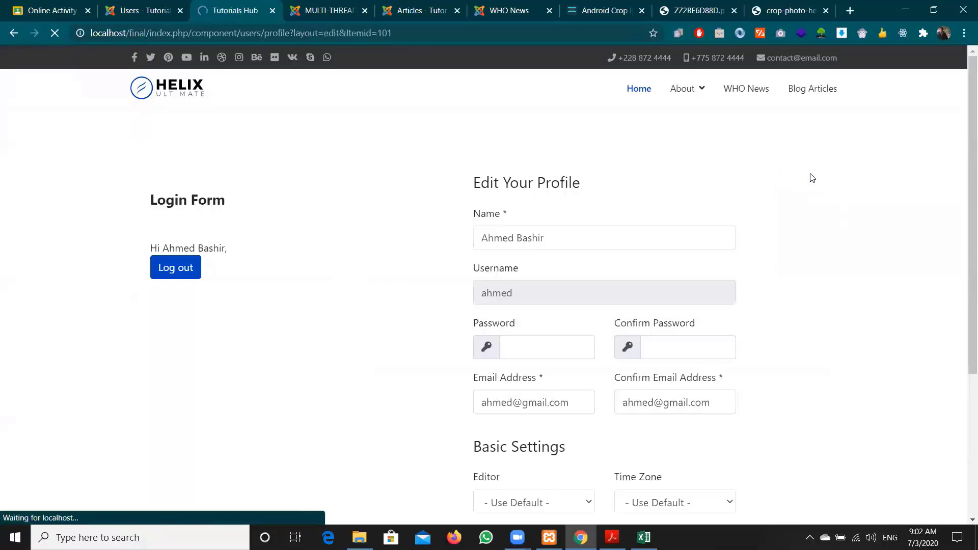
{"action": "scroll", "coordinate": [503, 269], "scroll_direction": "down", "scroll_amount": 2}
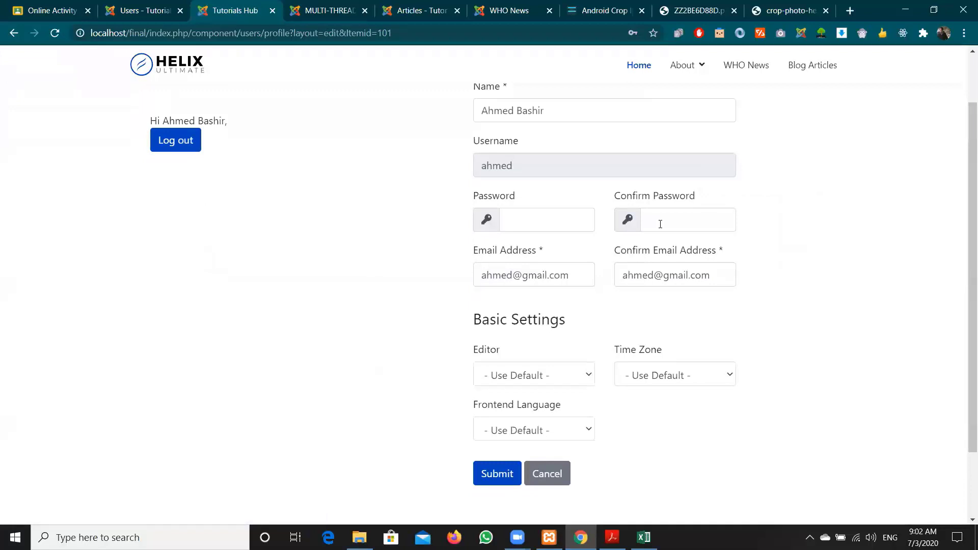
{"action": "scroll", "coordinate": [560, 331], "scroll_direction": "down", "scroll_amount": 2}
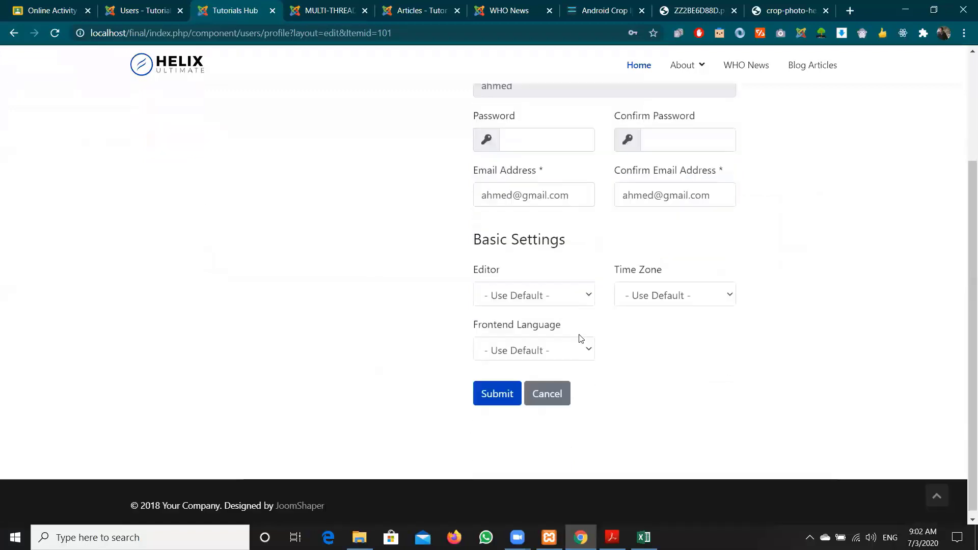
{"action": "left_click", "coordinate": [577, 296]}
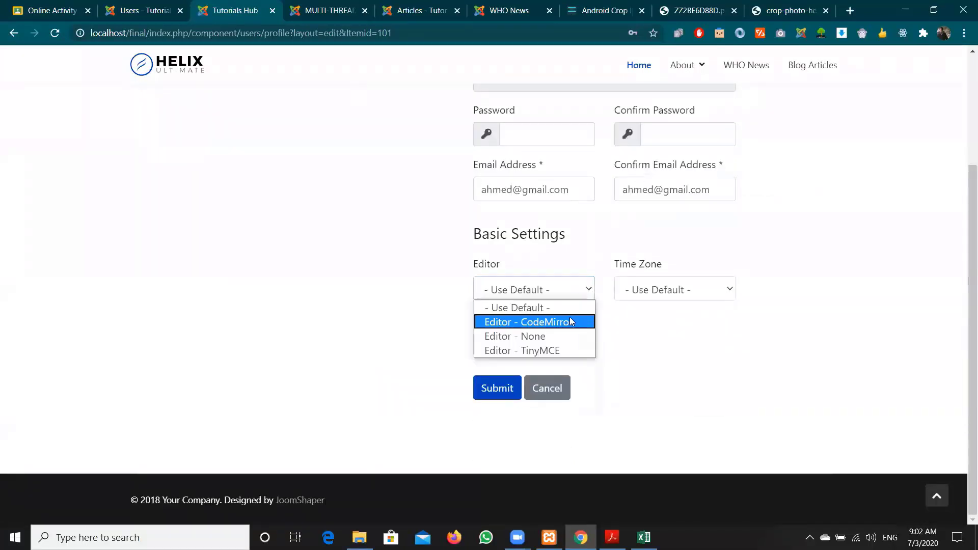
{"action": "left_click", "coordinate": [558, 352]}
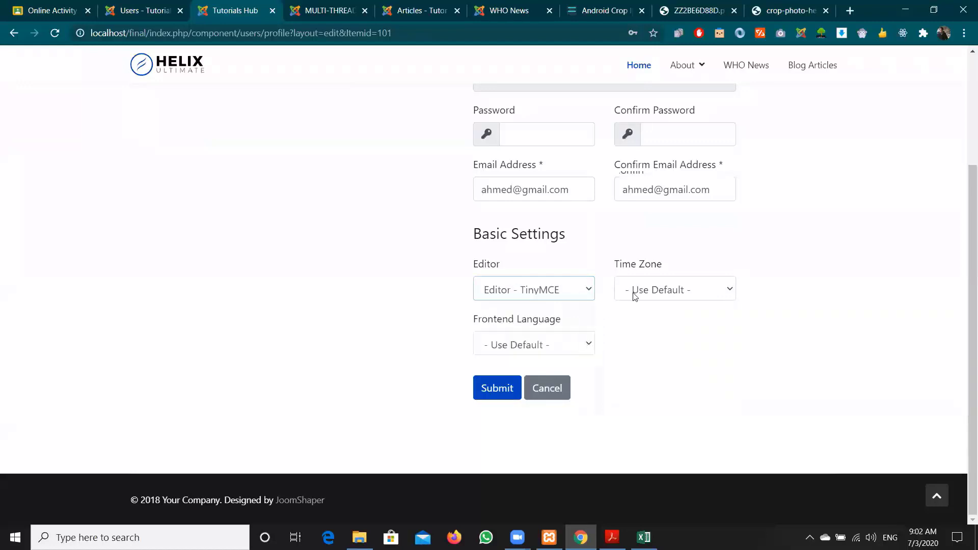
Step: Set the time zone to Karachi
{"action": "left_click", "coordinate": [635, 296]}
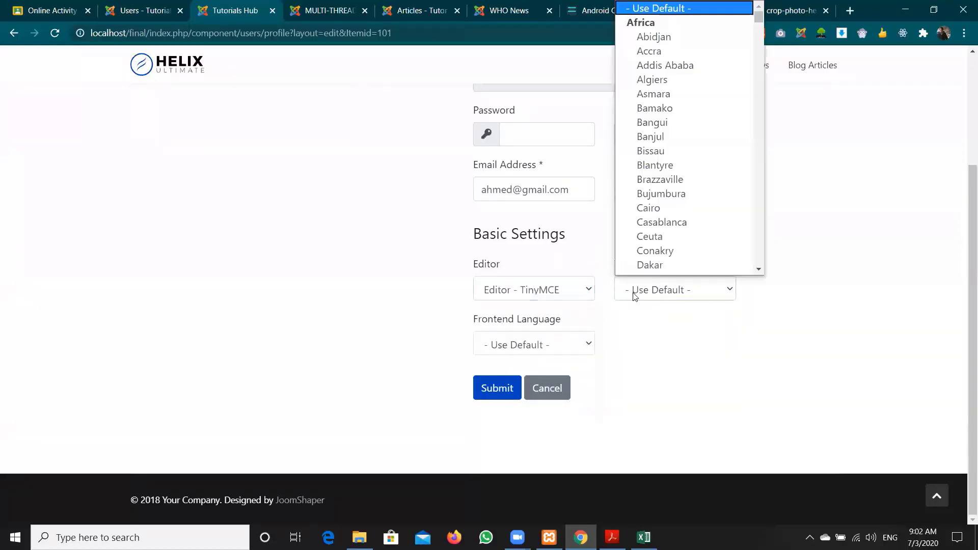
{"action": "scroll", "coordinate": [744, 132], "scroll_direction": "down", "scroll_amount": 20}
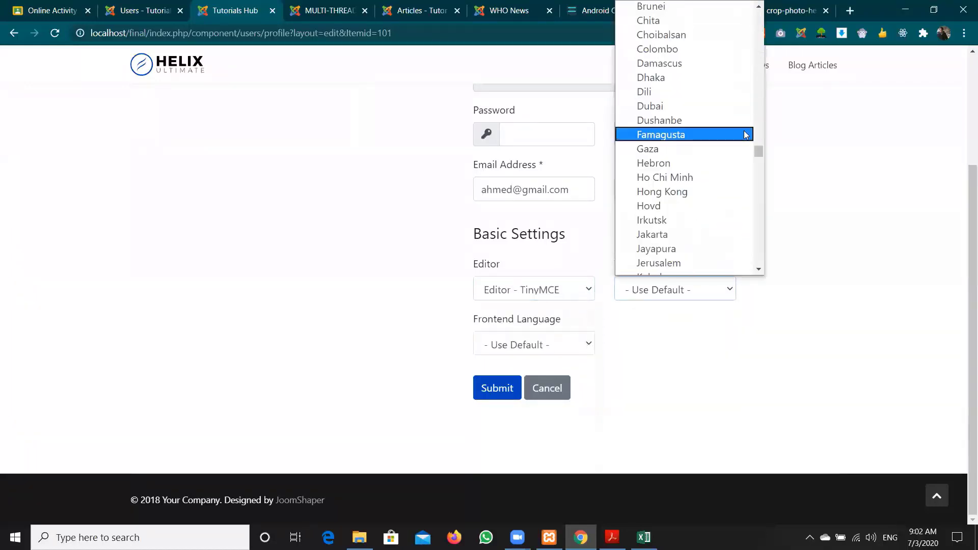
{"action": "scroll", "coordinate": [741, 150], "scroll_direction": "down", "scroll_amount": 8}
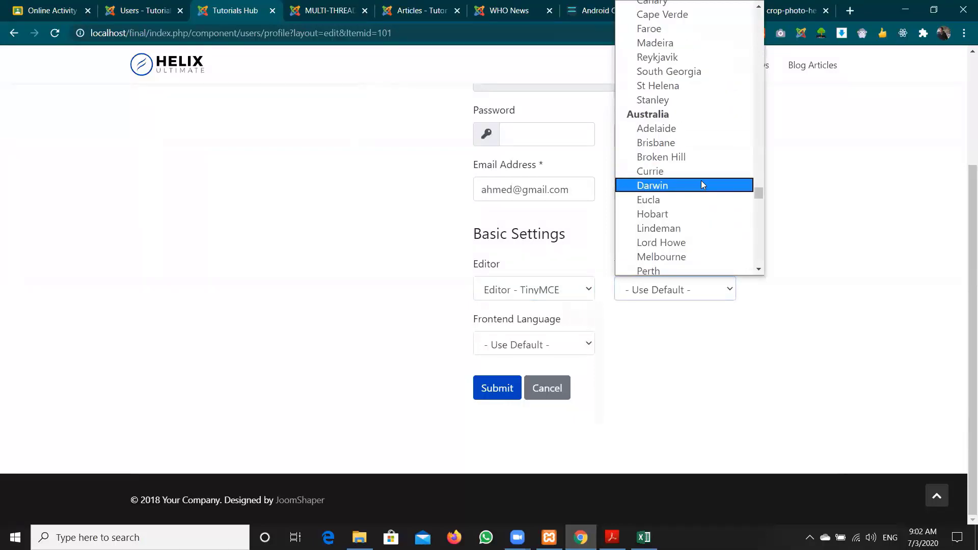
{"action": "scroll", "coordinate": [701, 182], "scroll_direction": "down", "scroll_amount": 5}
{"action": "scroll", "coordinate": [701, 193], "scroll_direction": "down", "scroll_amount": 20}
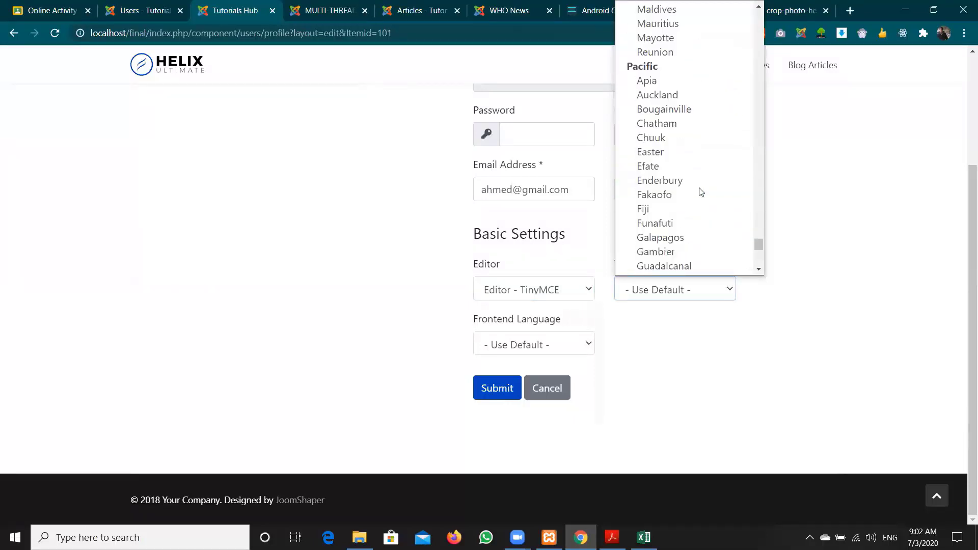
{"action": "scroll", "coordinate": [699, 204], "scroll_direction": "up", "scroll_amount": 5}
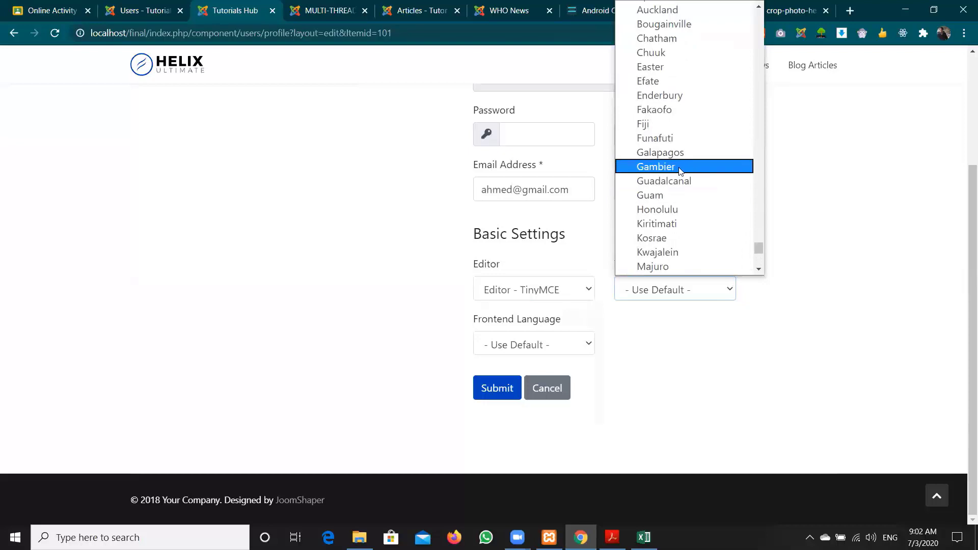
{"action": "key", "text": "k"}
{"action": "key", "text": "k"}
{"action": "key", "text": "k"}
{"action": "key", "text": "k"}
{"action": "key", "text": "k"}
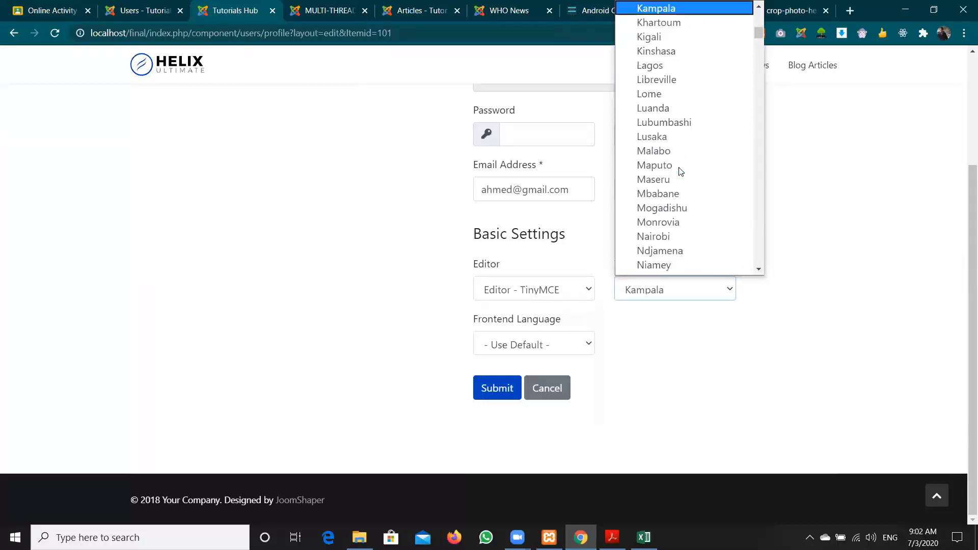
{"action": "key", "text": "k"}
{"action": "key", "text": "k"}
{"action": "key", "text": "k"}
{"action": "key", "text": "k"}
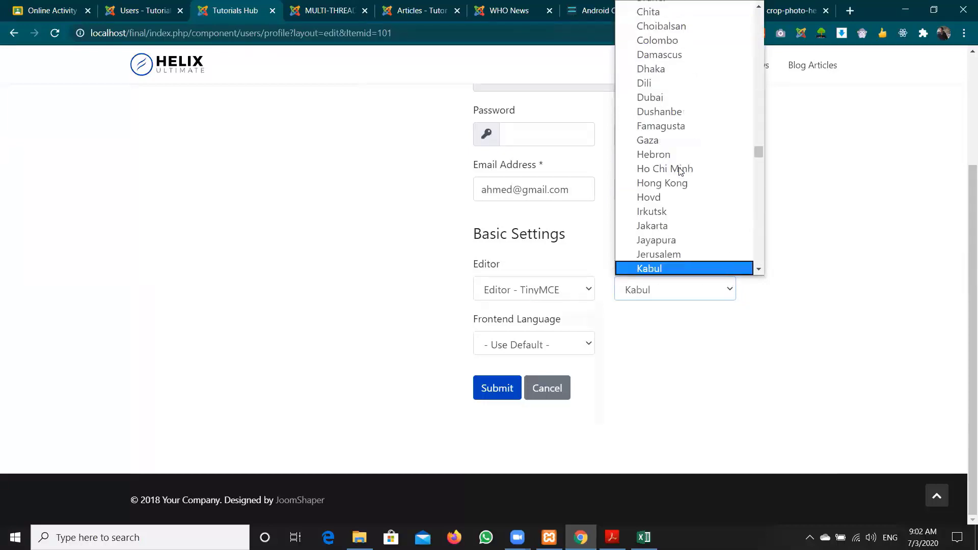
{"action": "key", "text": "k"}
{"action": "key", "text": "k"}
{"action": "key", "text": "k"}
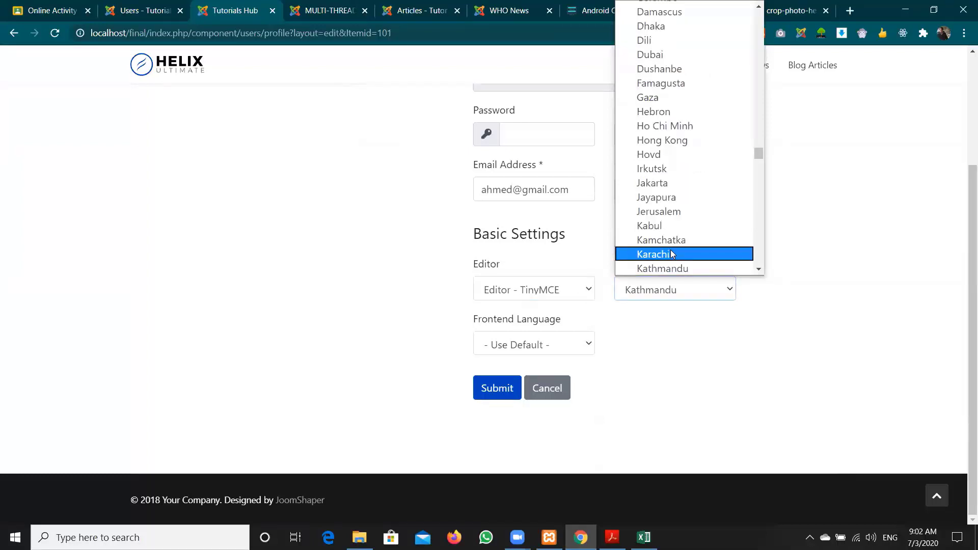
{"action": "left_click", "coordinate": [671, 250]}
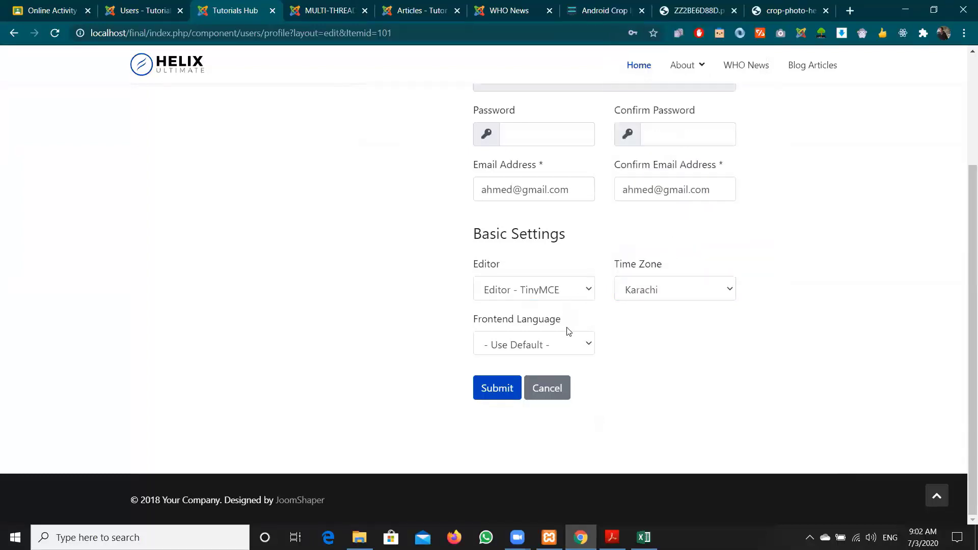
Step: Choose English (United Kingdom) as the front-end language and submit the profile
{"action": "left_click", "coordinate": [571, 343]}
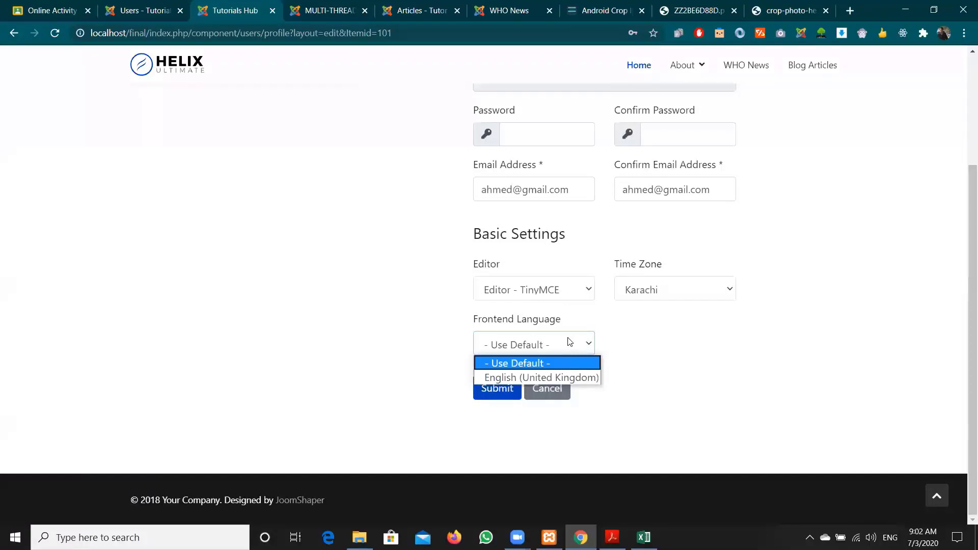
{"action": "left_click", "coordinate": [568, 377]}
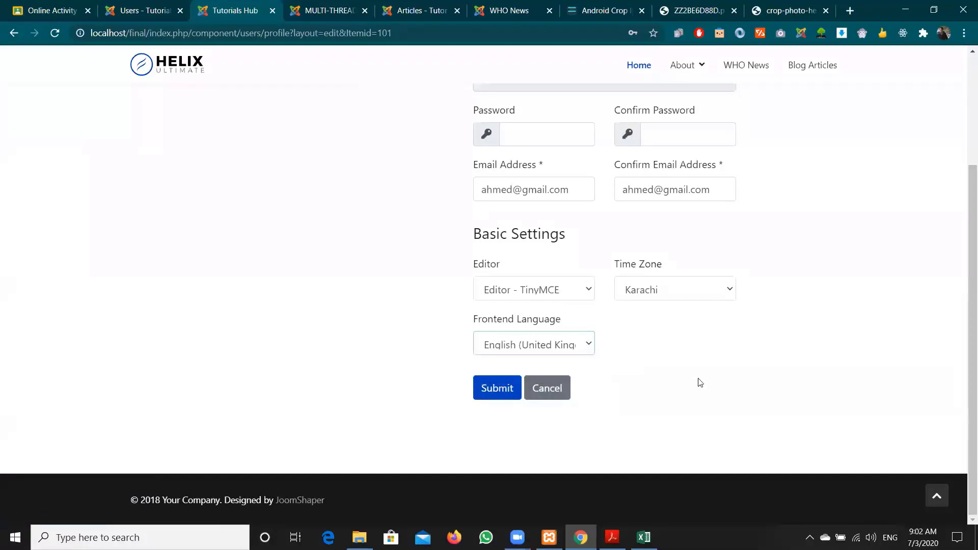
{"action": "scroll", "coordinate": [451, 351], "scroll_direction": "up", "scroll_amount": 4}
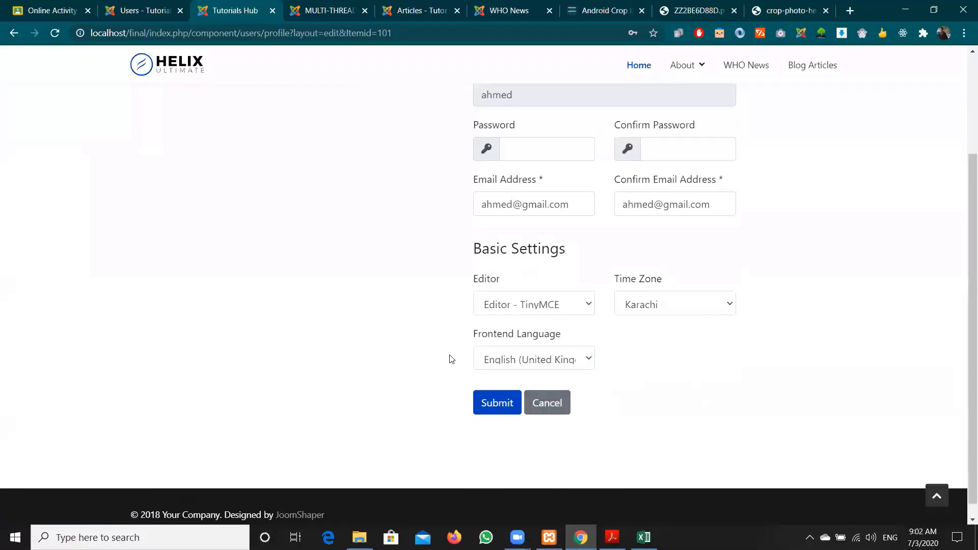
{"action": "scroll", "coordinate": [450, 345], "scroll_direction": "down", "scroll_amount": 4}
{"action": "scroll", "coordinate": [431, 226], "scroll_direction": "up", "scroll_amount": 4}
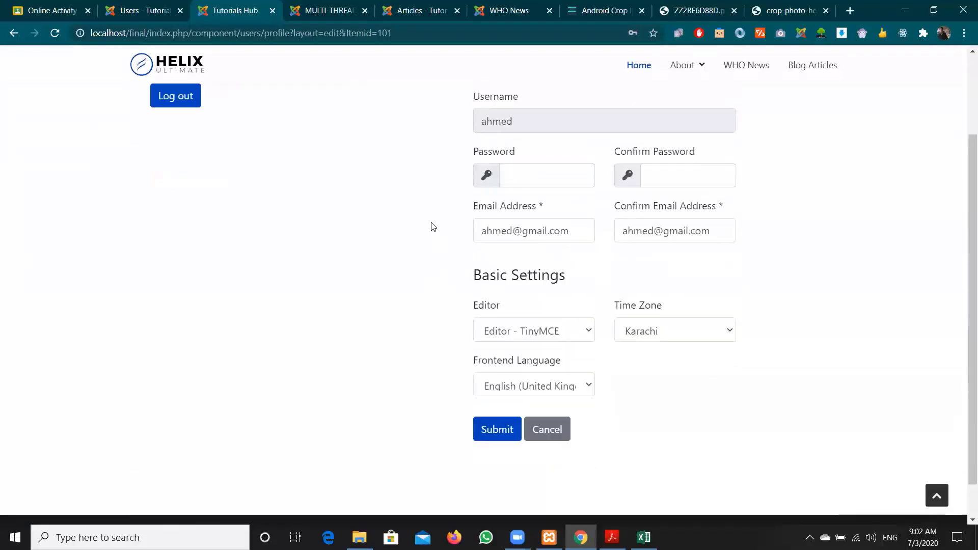
{"action": "scroll", "coordinate": [434, 219], "scroll_direction": "down", "scroll_amount": 4}
{"action": "left_click", "coordinate": [495, 392]}
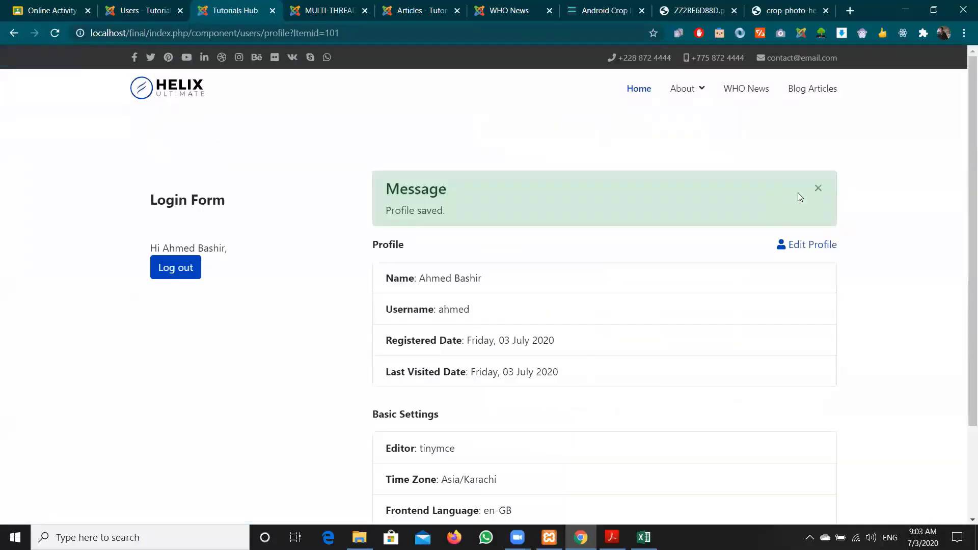
Step: View the Blog Articles page while logged in as the new user
{"action": "left_click", "coordinate": [819, 188]}
{"action": "left_click", "coordinate": [651, 88]}
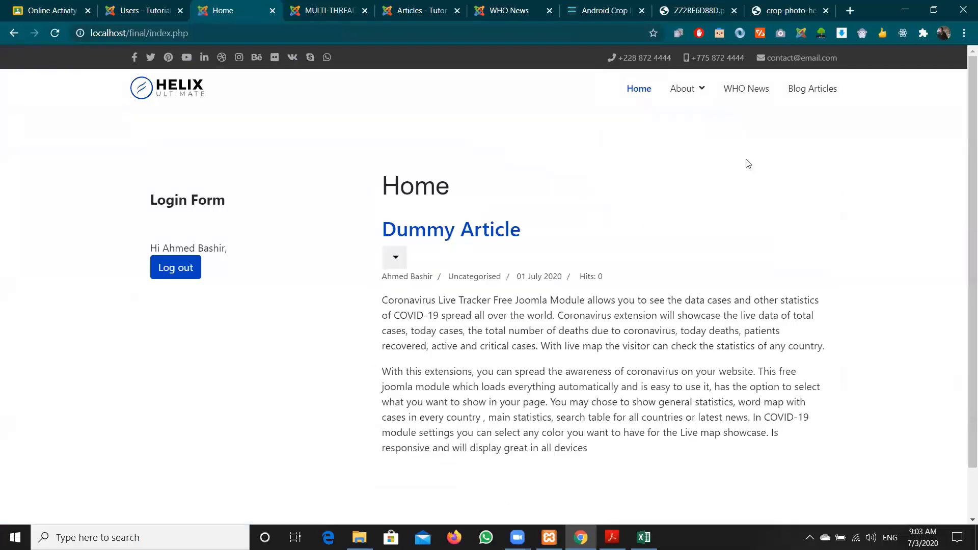
{"action": "left_click", "coordinate": [802, 94]}
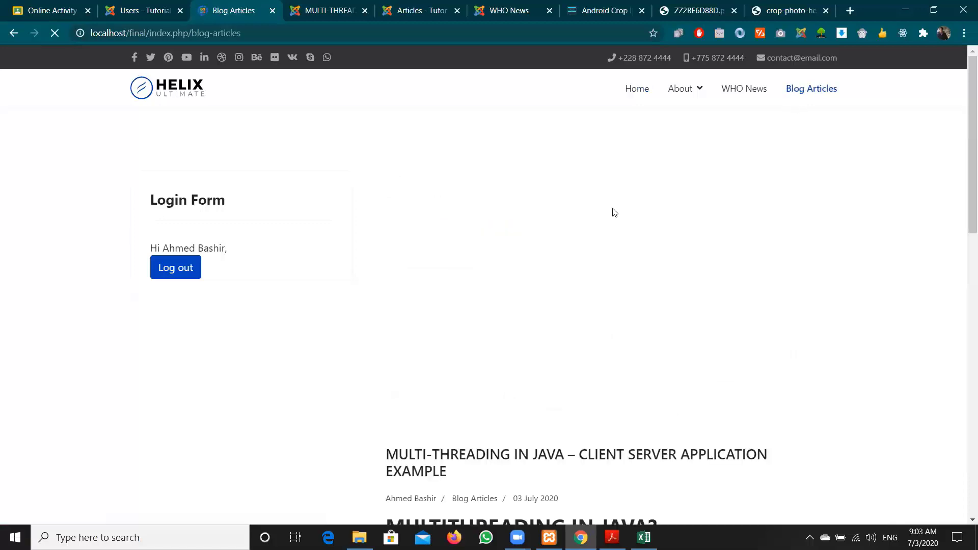
{"action": "scroll", "coordinate": [432, 240], "scroll_direction": "down", "scroll_amount": 8}
{"action": "scroll", "coordinate": [432, 203], "scroll_direction": "down", "scroll_amount": 6}
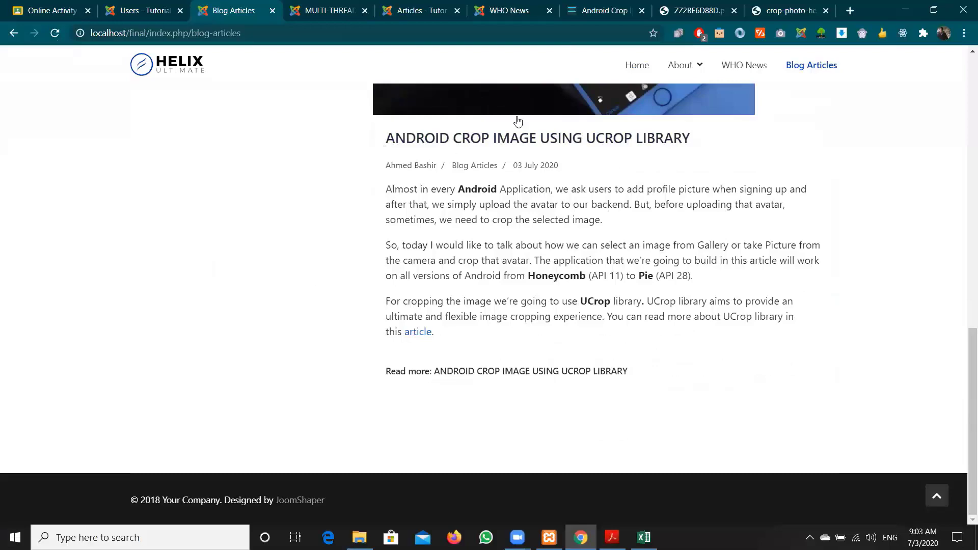
{"action": "scroll", "coordinate": [507, 204], "scroll_direction": "up", "scroll_amount": 11}
{"action": "scroll", "coordinate": [507, 295], "scroll_direction": "up", "scroll_amount": 4}
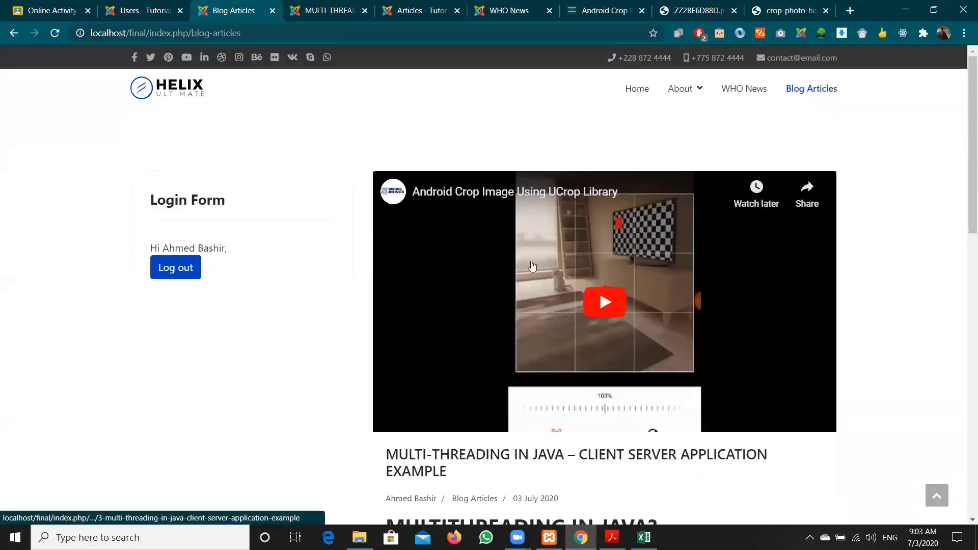
Step: Log out of the front end and reload the admin Users list
{"action": "left_click", "coordinate": [168, 271]}
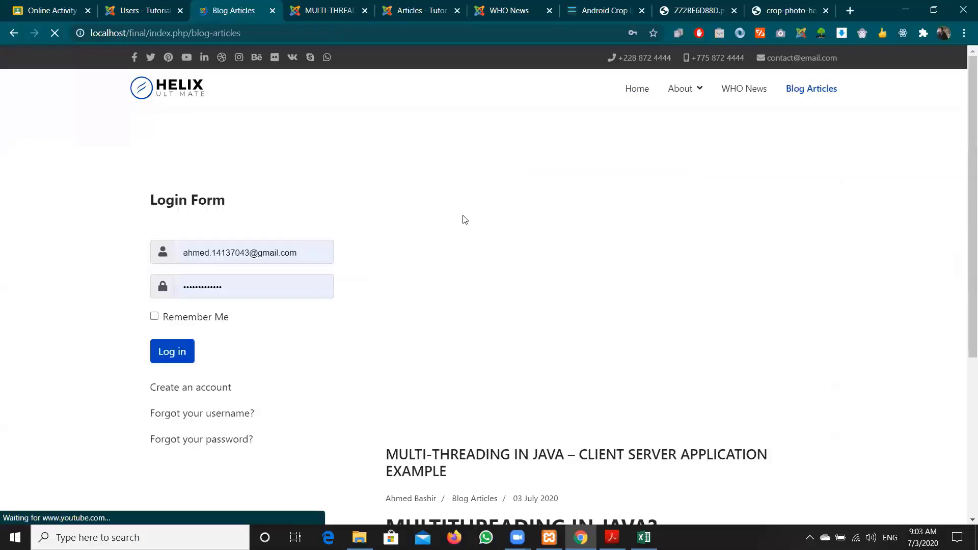
{"action": "left_click", "coordinate": [131, 5]}
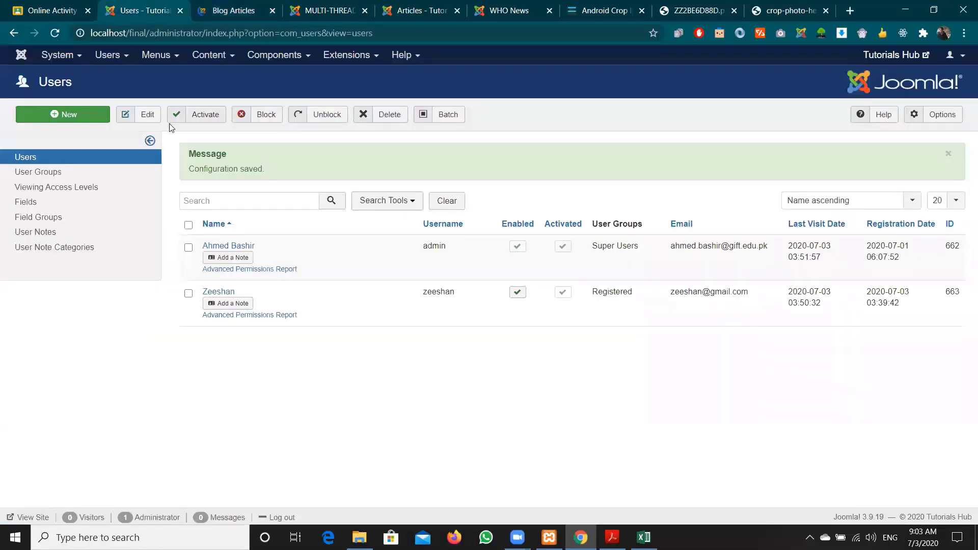
{"action": "left_click", "coordinate": [56, 32]}
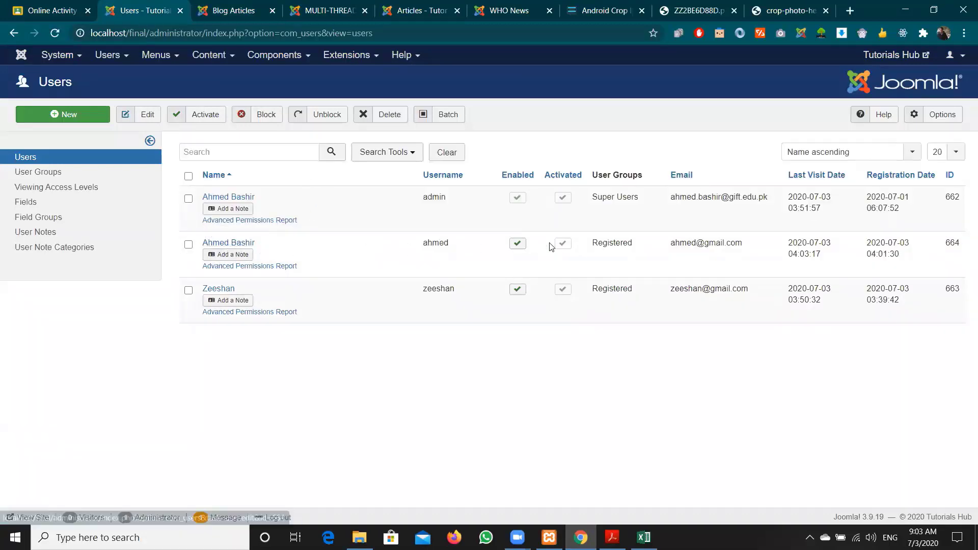
{"action": "left_click_drag", "start_coordinate": [400, 246], "coordinate": [465, 245]}
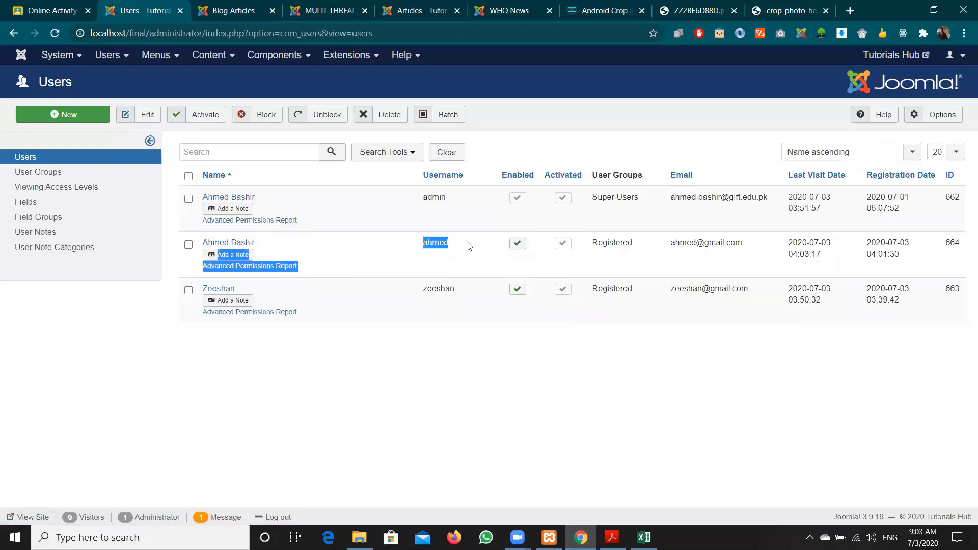
{"action": "left_click", "coordinate": [466, 245]}
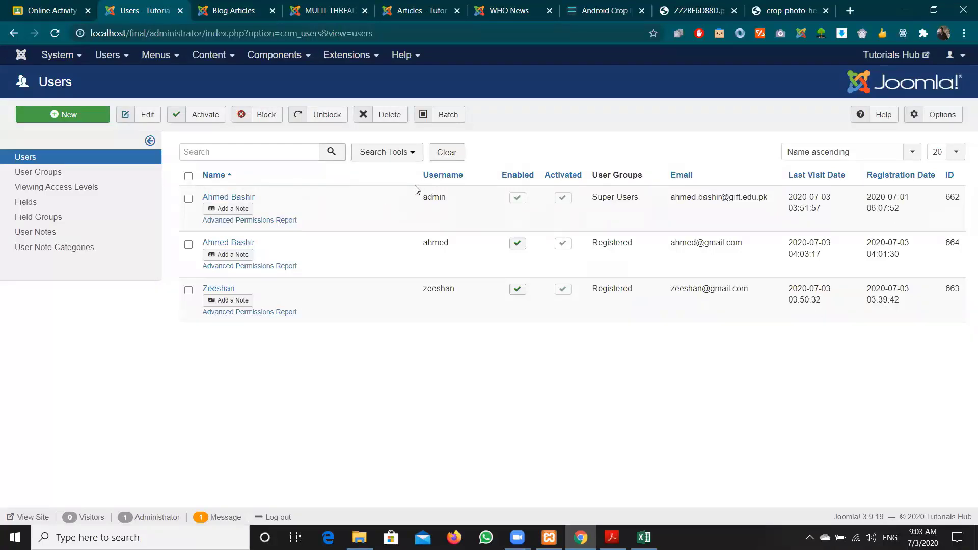
Step: Review the user rows, confirming the new account is in the Registered group
{"action": "mouse_move", "coordinate": [415, 190]}
{"action": "left_mouse_down"}
{"action": "mouse_move", "coordinate": [449, 199]}
{"action": "mouse_move", "coordinate": [421, 202]}
{"action": "left_mouse_up"}
{"action": "left_click_drag", "start_coordinate": [413, 248], "coordinate": [450, 248]}
{"action": "left_click_drag", "start_coordinate": [471, 292], "coordinate": [405, 292]}
{"action": "left_click", "coordinate": [417, 341]}
{"action": "left_click_drag", "start_coordinate": [597, 243], "coordinate": [639, 245]}
{"action": "left_click", "coordinate": [638, 245]}
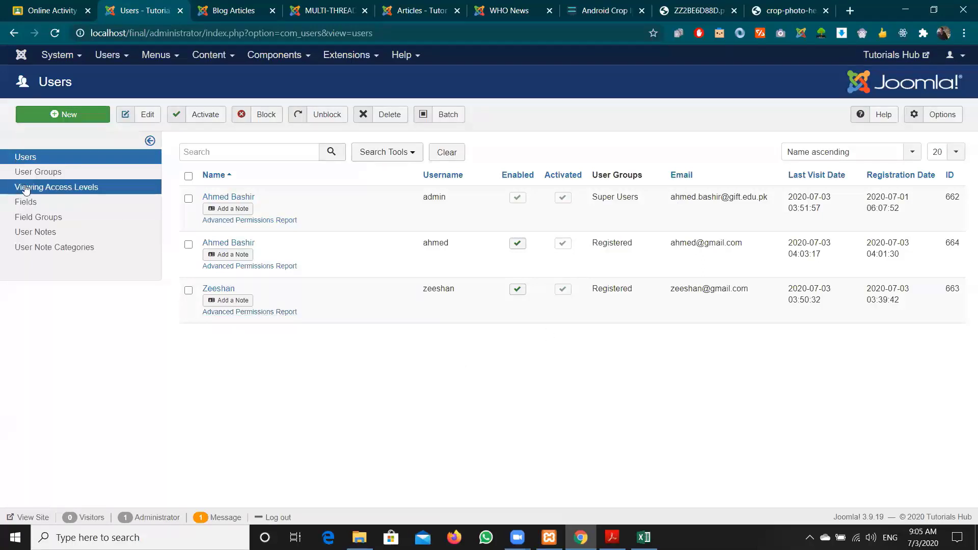
Step: Start a new user named 'Manager' with login name 'manager'
{"action": "left_click", "coordinate": [59, 114]}
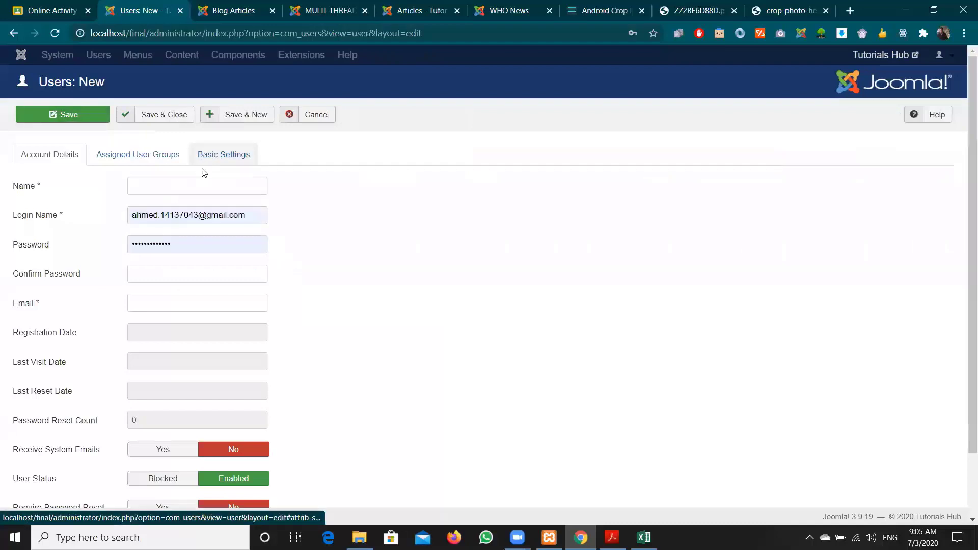
{"action": "left_click", "coordinate": [207, 182]}
{"action": "type", "text": "Manager"}
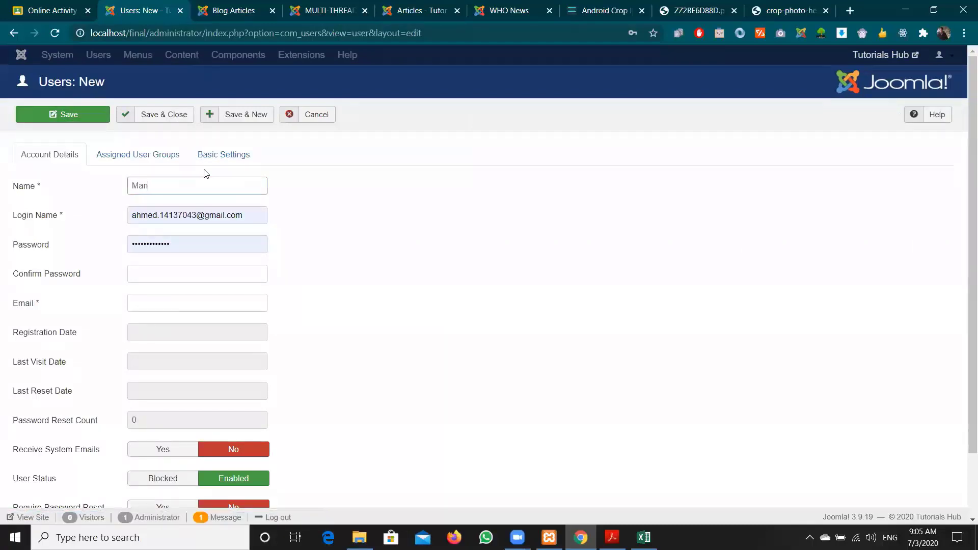
{"action": "key", "text": "Tab"}
{"action": "type", "text": "a"}
{"action": "key", "text": "BackSpace"}
{"action": "type", "text": "manager"}
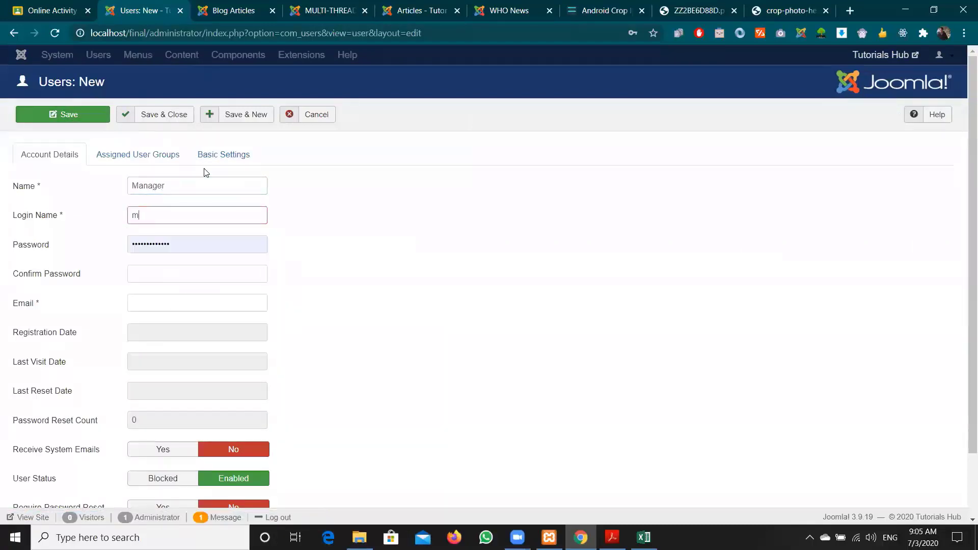
Step: Enter and confirm the user's password, then fill in the user's e-mail address
{"action": "key", "text": "Tab"}
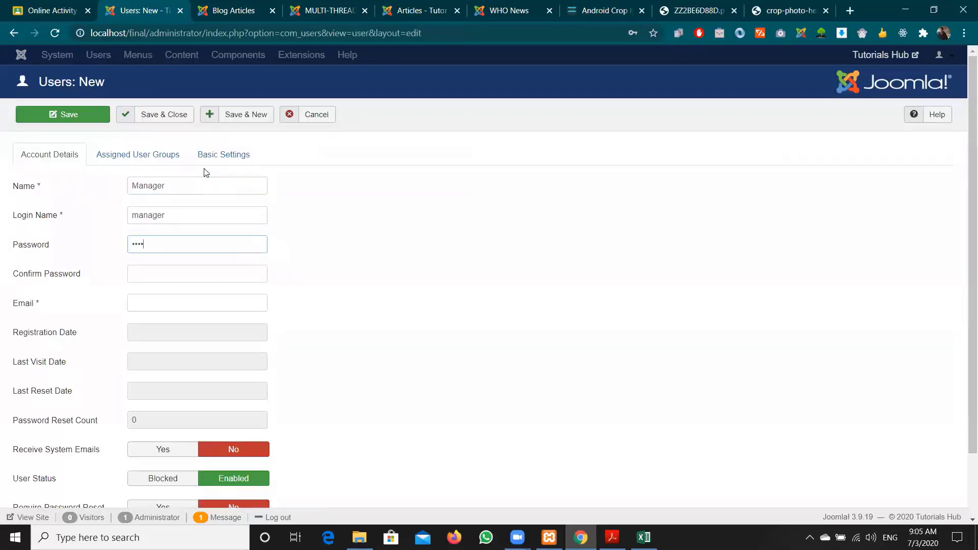
{"action": "key", "text": "Tab"}
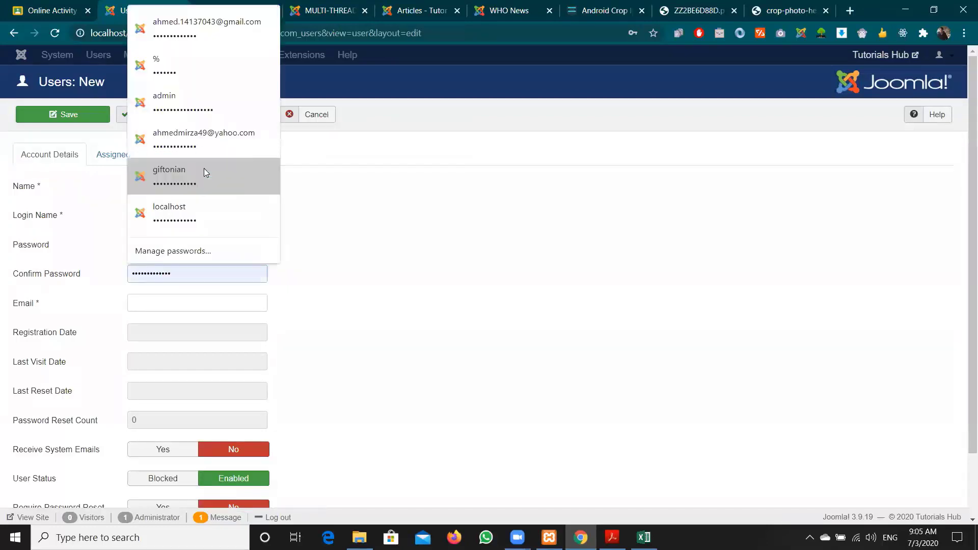
{"action": "key", "text": "Tab"}
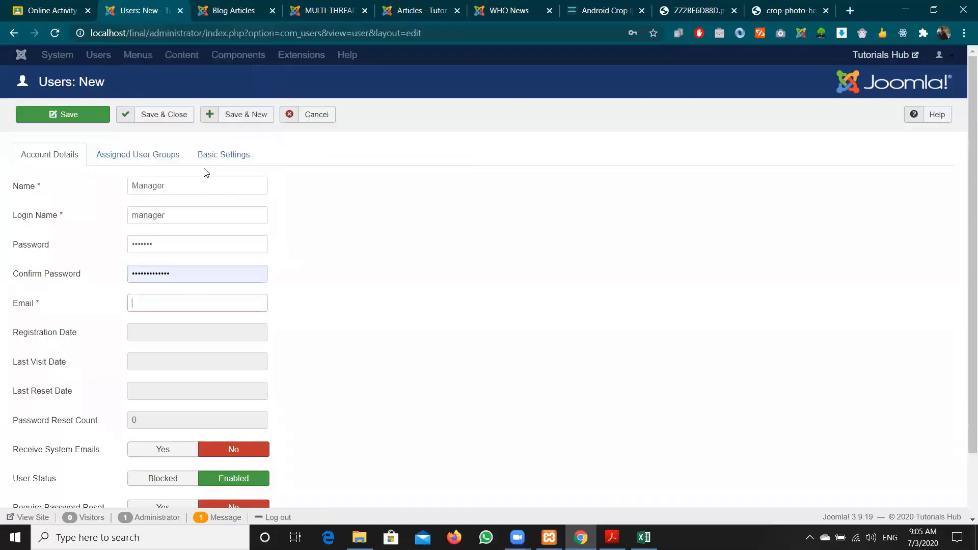
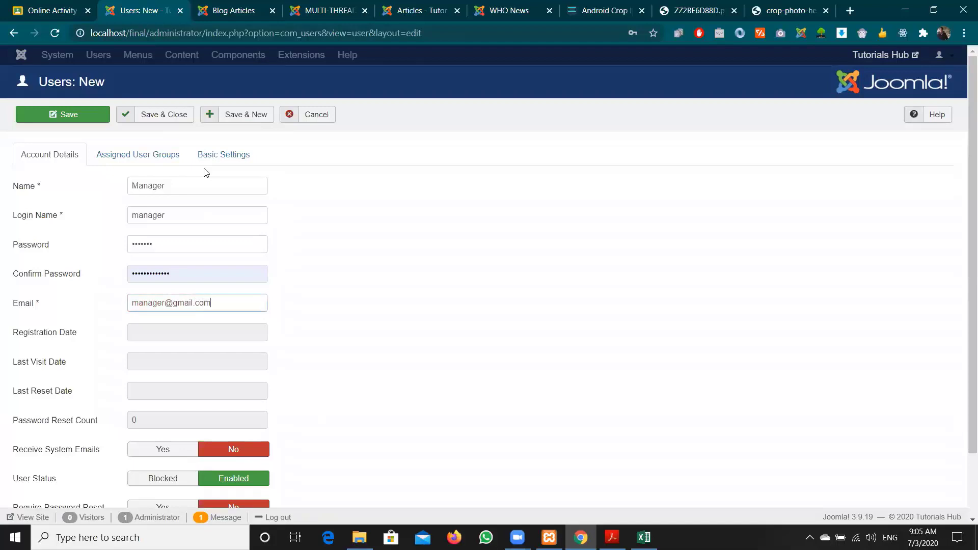
{"action": "key", "text": "Tab"}
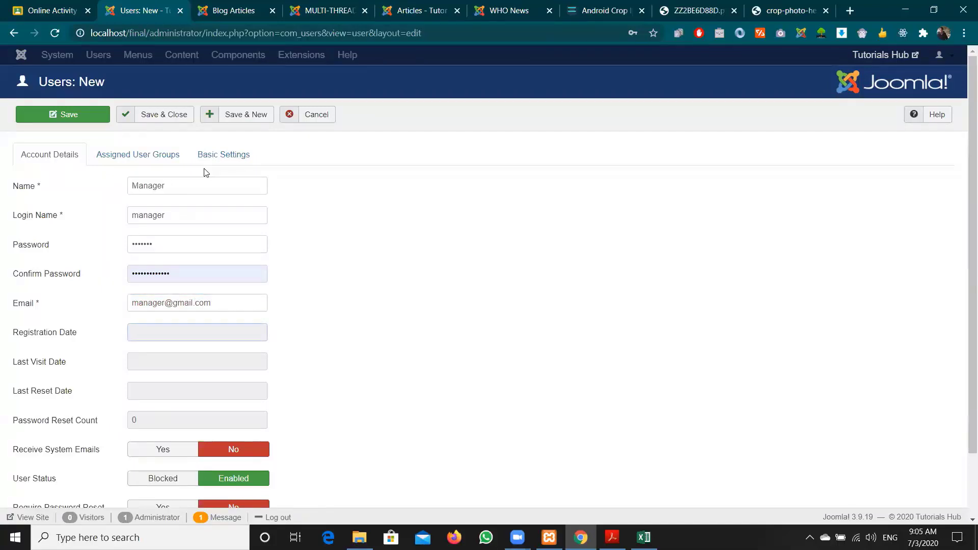
Step: Bring up the Assigned User Groups tab, where Registered is already ticked
{"action": "scroll", "coordinate": [249, 242], "scroll_direction": "down", "scroll_amount": 2}
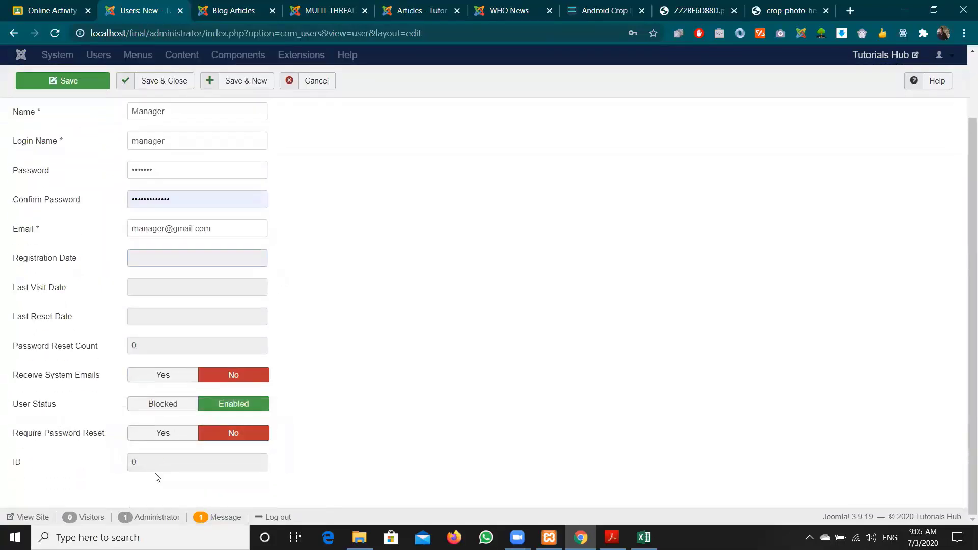
{"action": "scroll", "coordinate": [306, 149], "scroll_direction": "up", "scroll_amount": 2}
{"action": "left_click", "coordinate": [153, 155]}
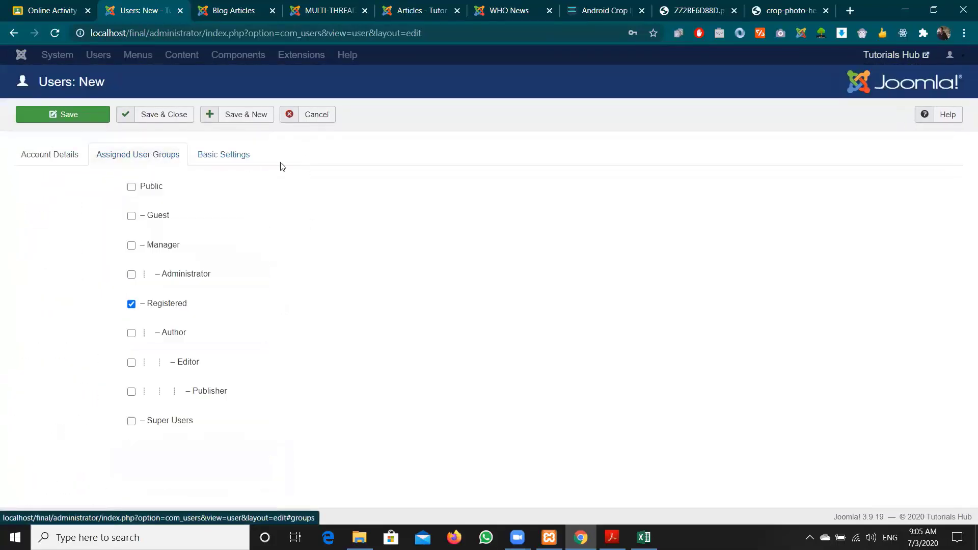
Step: Add the user to the Manager group and leave the Basic Settings Editor at Use Default
{"action": "left_click", "coordinate": [132, 247]}
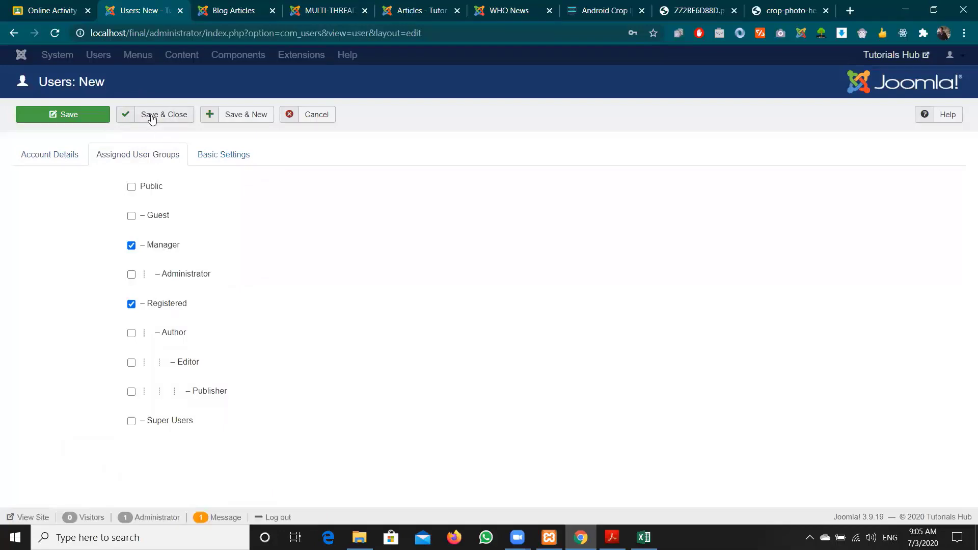
{"action": "left_click", "coordinate": [242, 156]}
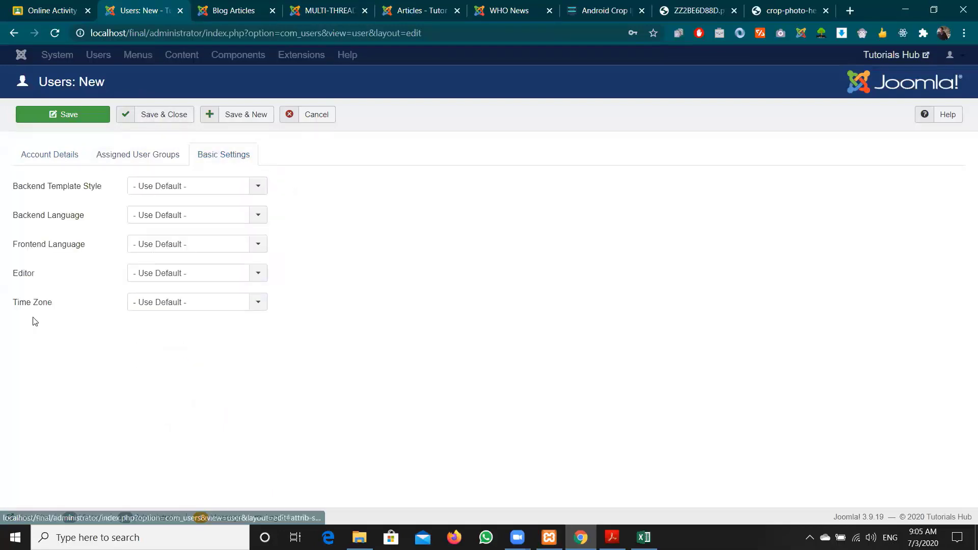
{"action": "left_click", "coordinate": [204, 276]}
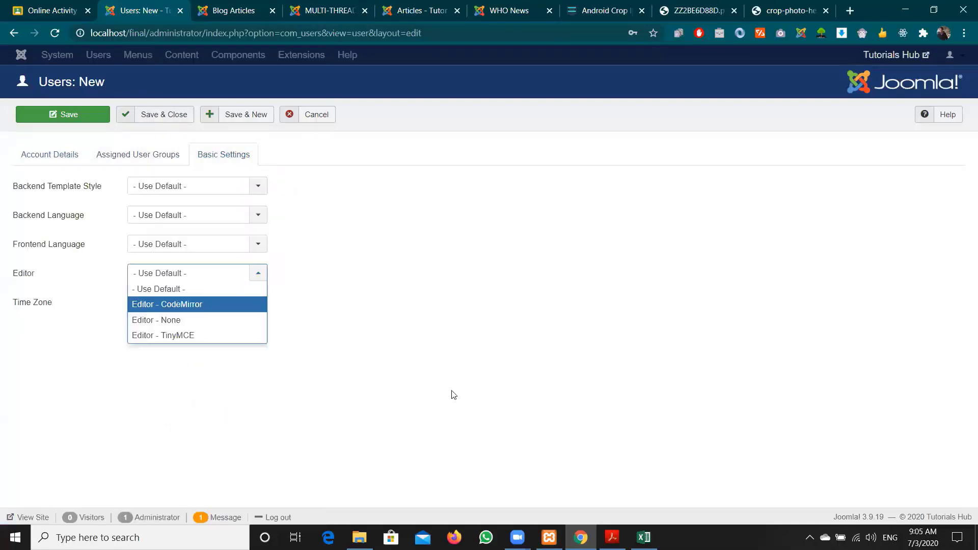
{"action": "left_click", "coordinate": [359, 330]}
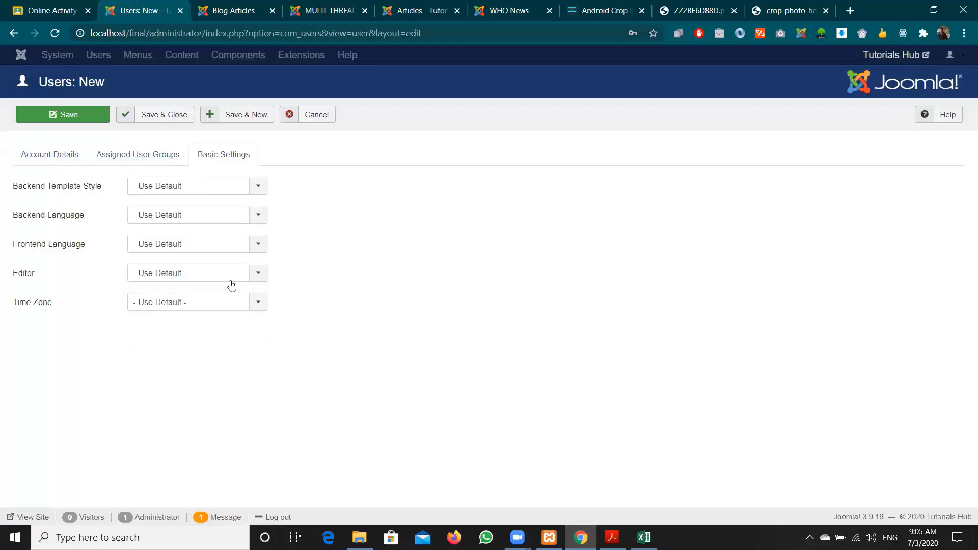
{"action": "left_click", "coordinate": [228, 280]}
{"action": "left_click", "coordinate": [346, 242]}
Step: Attempt Save & Close, then recheck the groups and account details after the password warning
{"action": "left_click", "coordinate": [158, 119]}
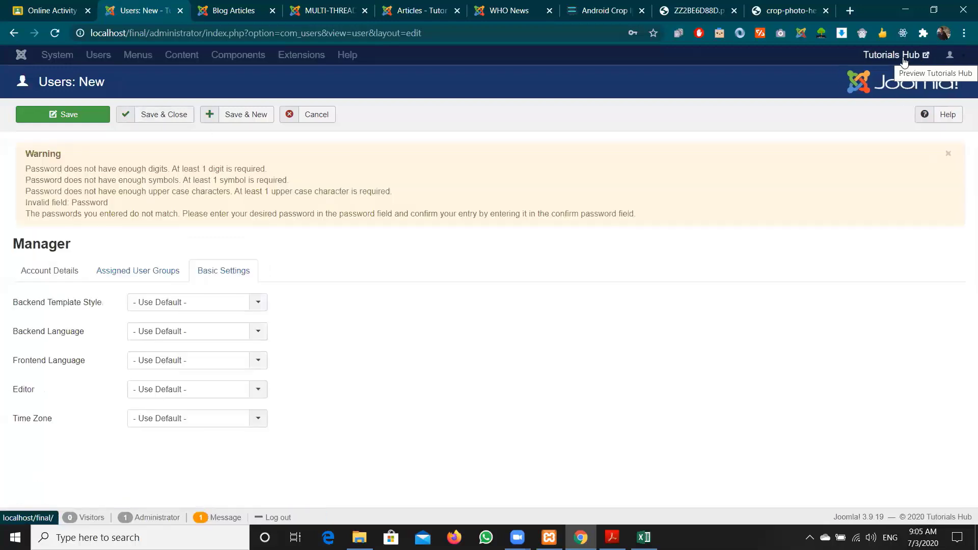
{"action": "left_click", "coordinate": [109, 275]}
{"action": "left_click", "coordinate": [71, 274]}
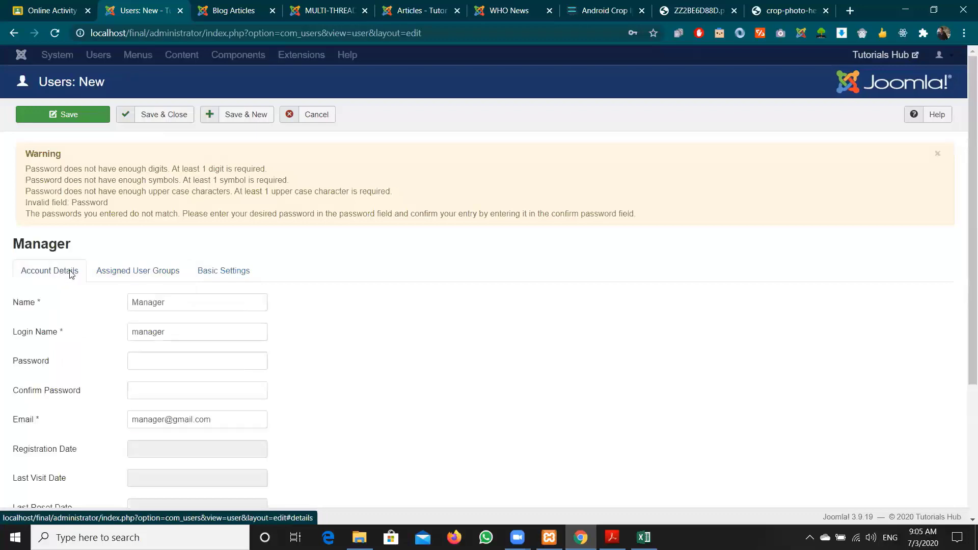
{"action": "scroll", "coordinate": [325, 233], "scroll_direction": "down", "scroll_amount": 4}
{"action": "scroll", "coordinate": [326, 234], "scroll_direction": "up", "scroll_amount": 4}
{"action": "scroll", "coordinate": [328, 234], "scroll_direction": "down", "scroll_amount": 3}
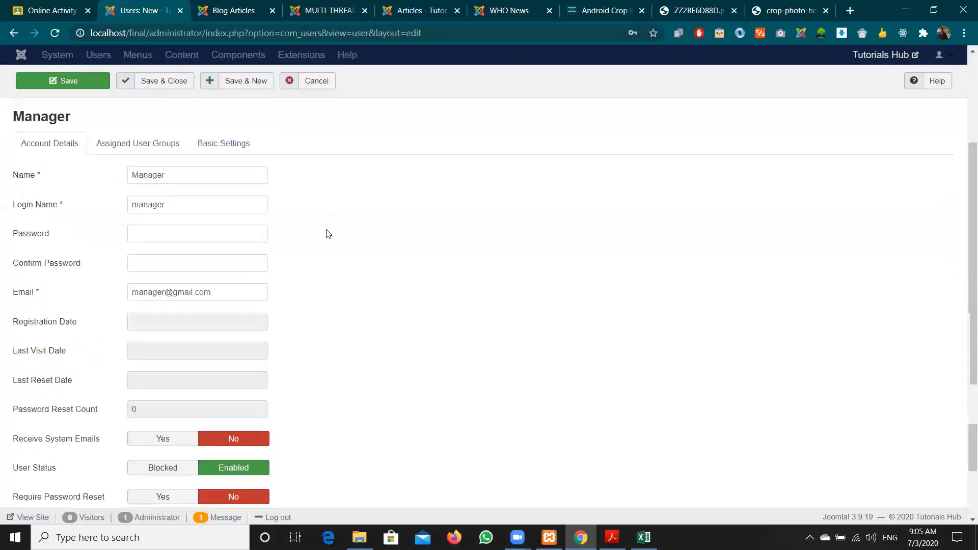
Step: Retype the password and its confirmation, then try Save & Close again
{"action": "left_click", "coordinate": [170, 230]}
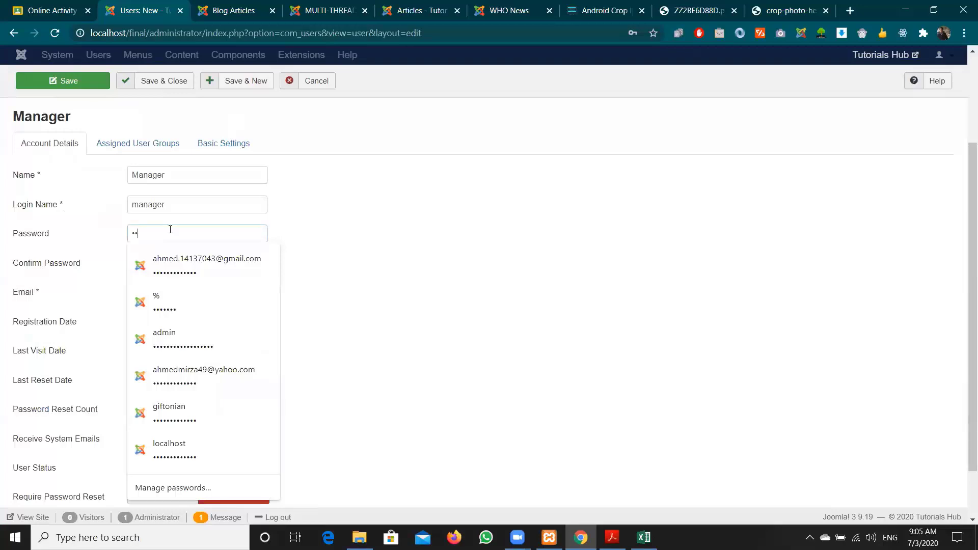
{"action": "key", "text": "ctrl+a"}
{"action": "type", "text": "1"}
{"action": "left_click", "coordinate": [196, 261]}
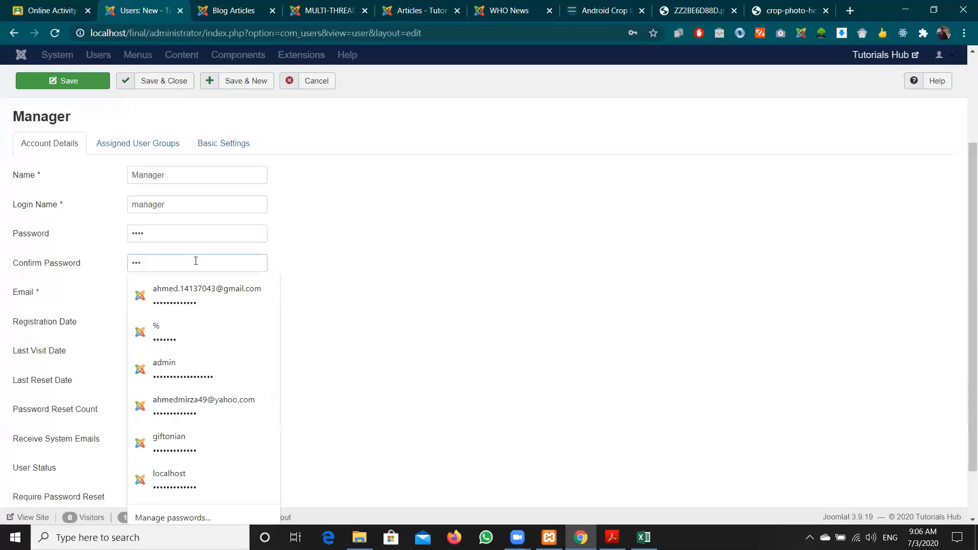
{"action": "key", "text": "Return"}
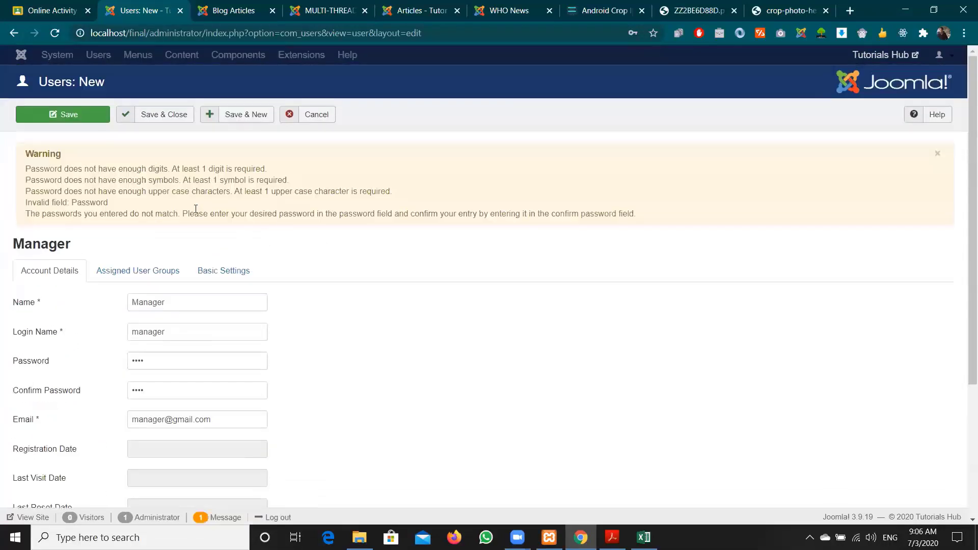
{"action": "left_click", "coordinate": [147, 118]}
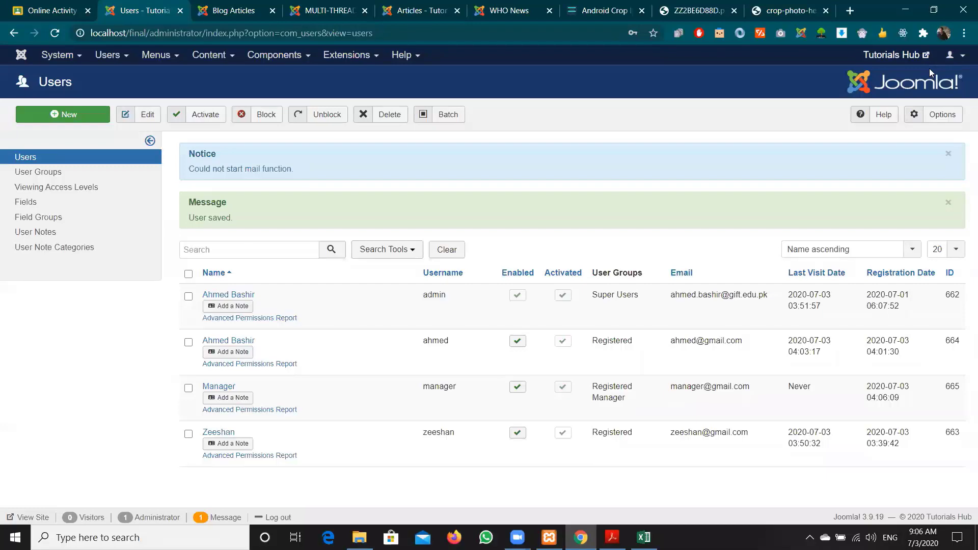
Step: Open the front-end site in a new tab and log in through the Login Form as 'manager'
{"action": "left_click", "coordinate": [917, 55]}
{"action": "left_click", "coordinate": [300, 256]}
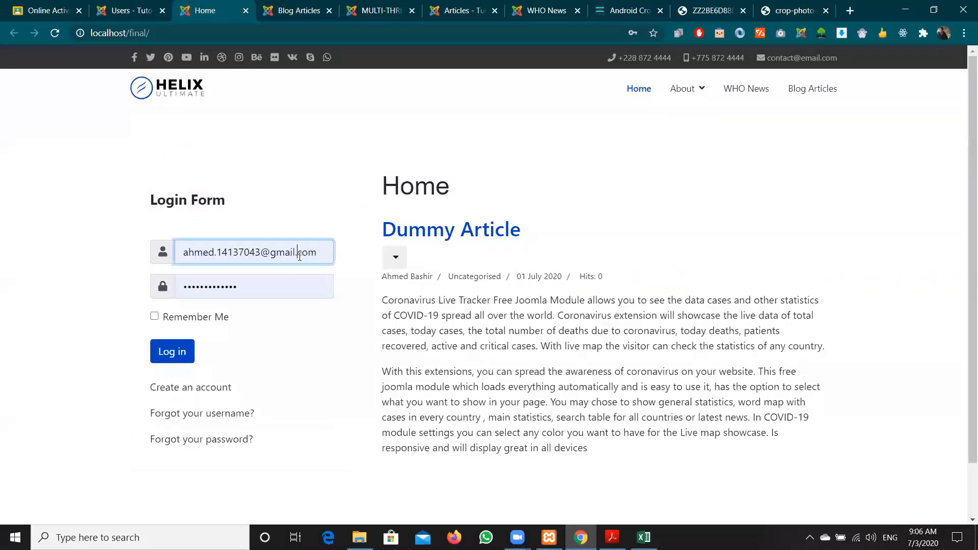
{"action": "triple_click", "coordinate": [300, 256]}
{"action": "type", "text": "A"}
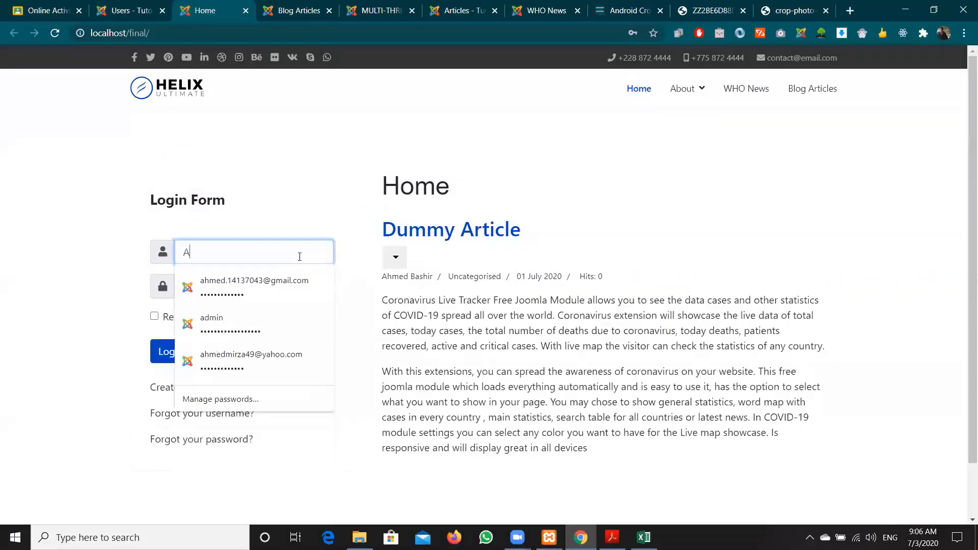
{"action": "key", "text": "BackSpace"}
{"action": "type", "text": "manager"}
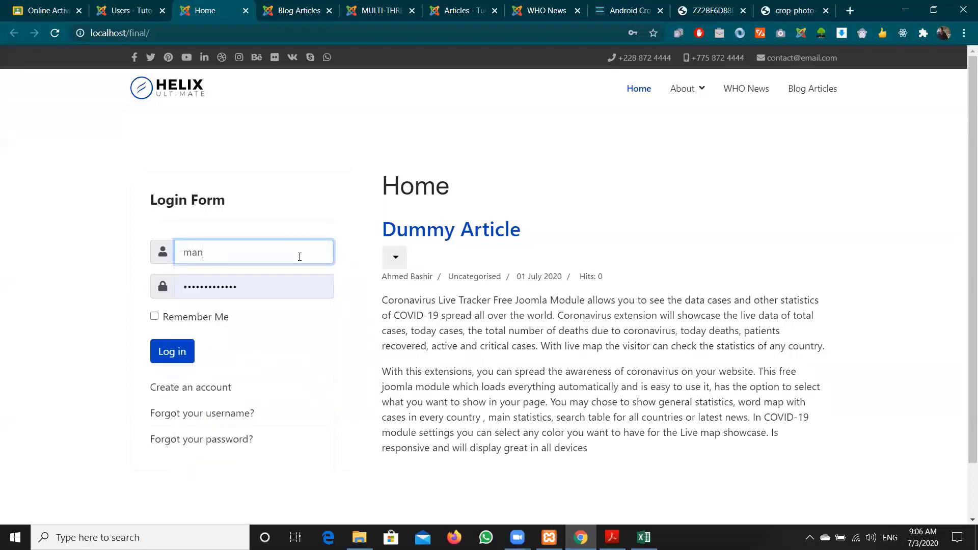
{"action": "key", "text": "Tab"}
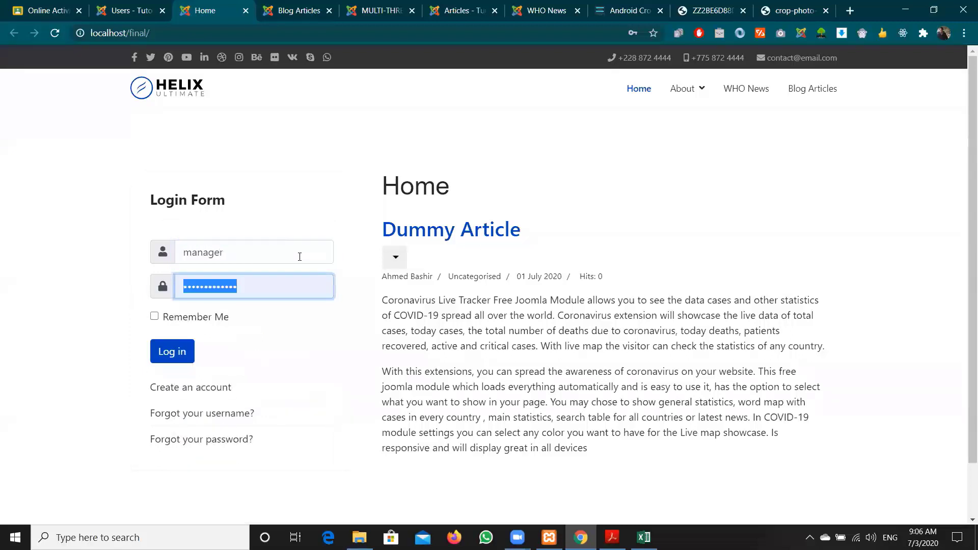
{"action": "type", "text": "m"}
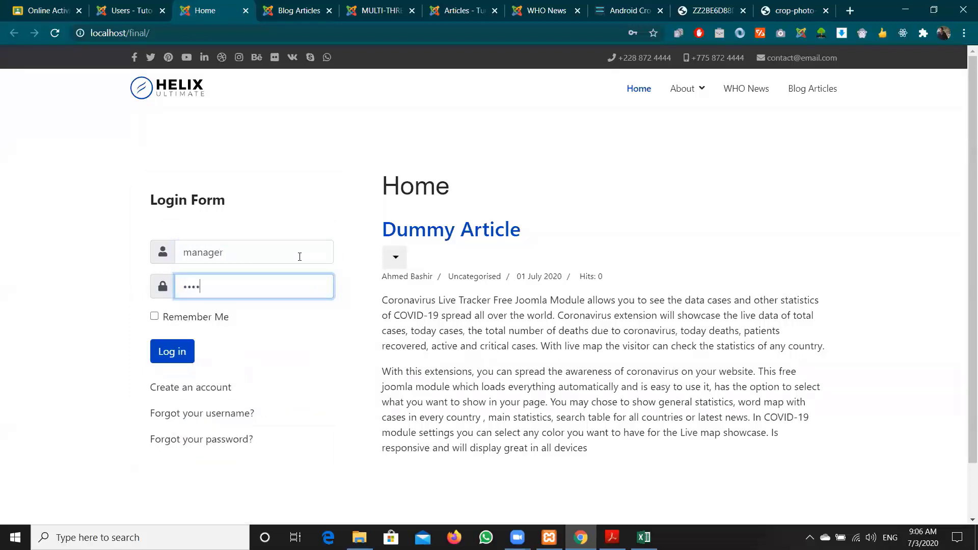
{"action": "key", "text": "Return"}
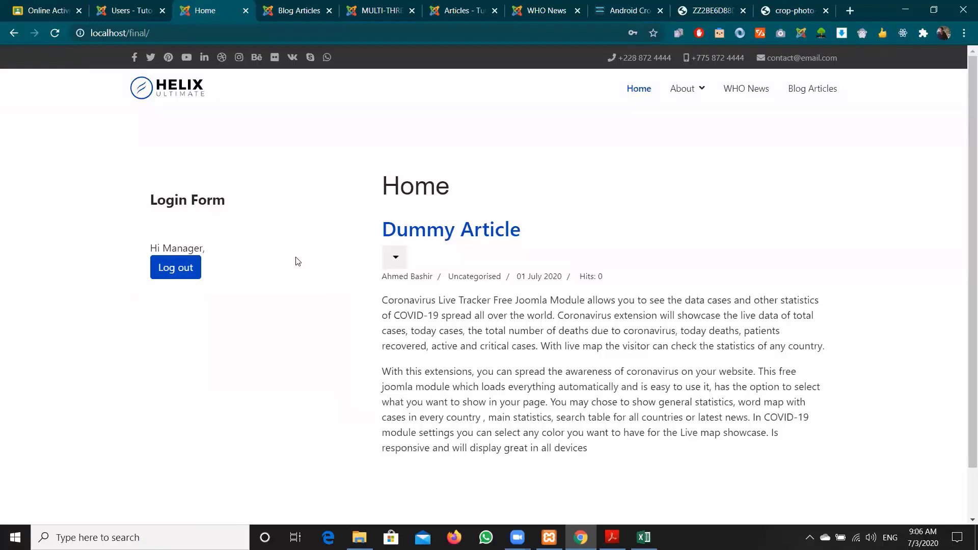
Step: Open the Multi-Threading in Java article for editing from the Blog Articles page
{"action": "left_click", "coordinate": [398, 260]}
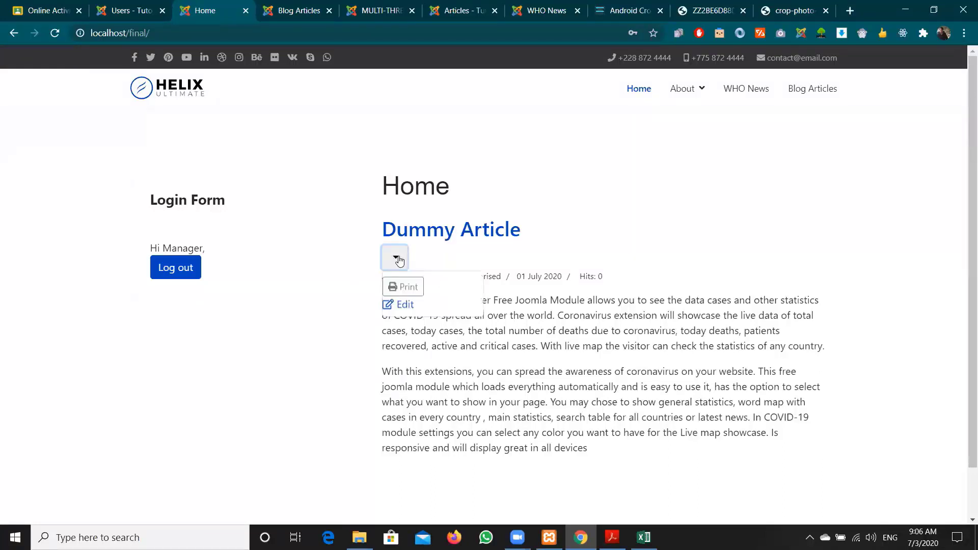
{"action": "left_click", "coordinate": [721, 324]}
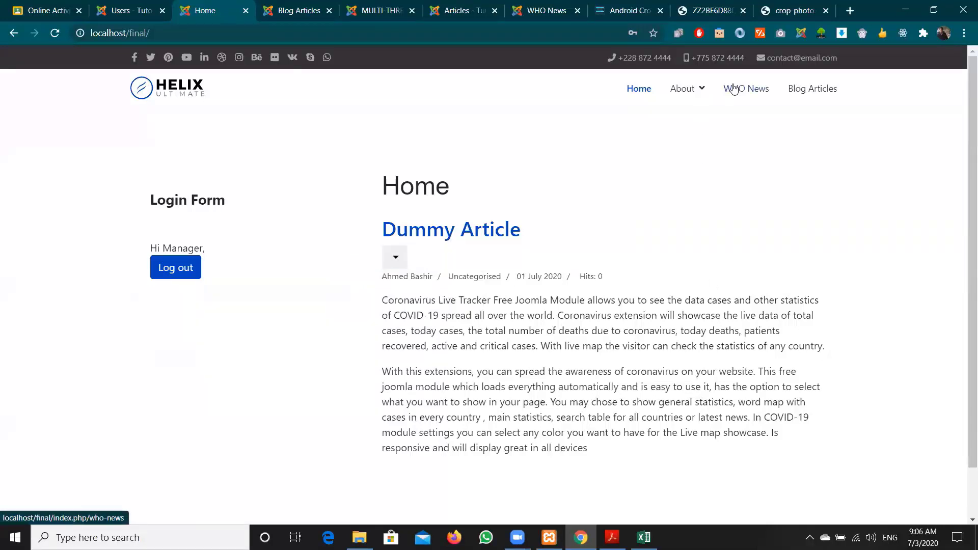
{"action": "left_click", "coordinate": [810, 89]}
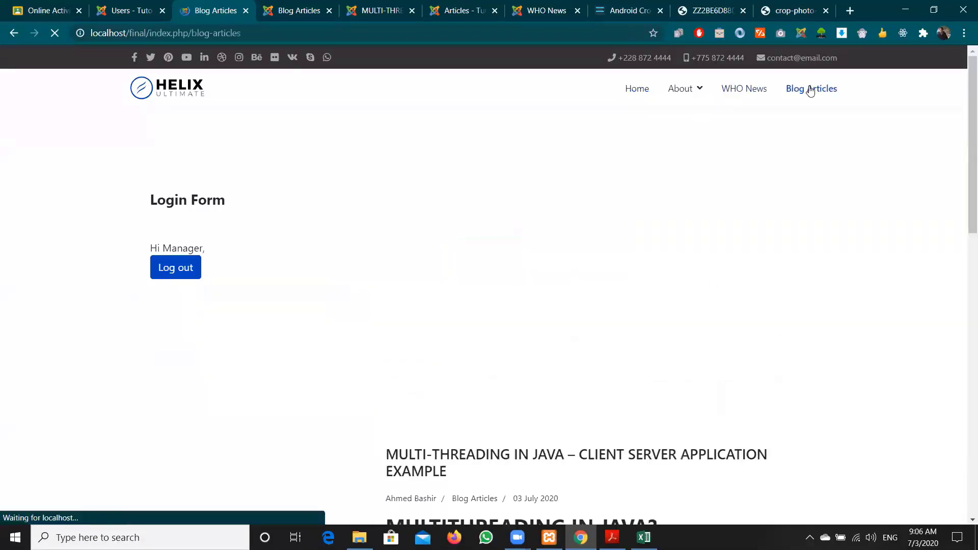
{"action": "scroll", "coordinate": [530, 201], "scroll_direction": "down", "scroll_amount": 4}
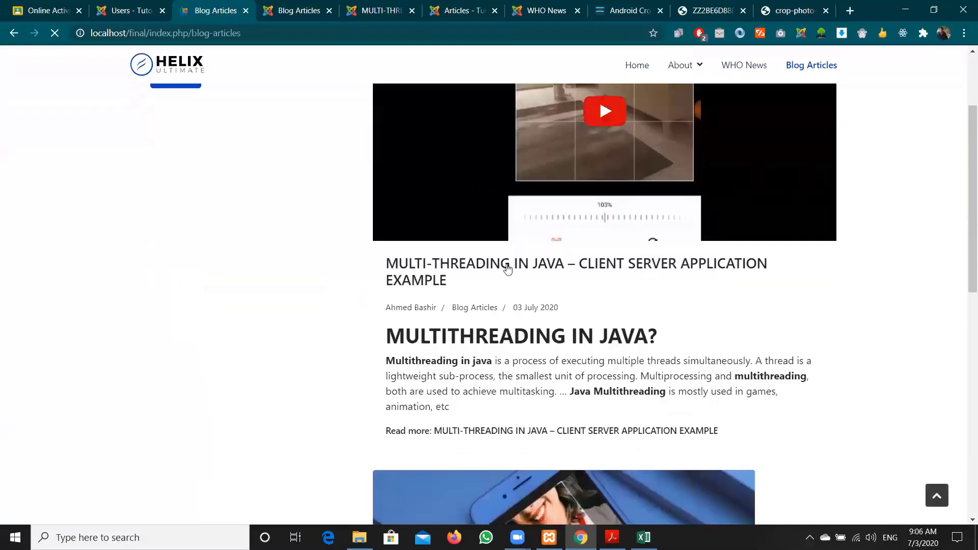
{"action": "scroll", "coordinate": [409, 277], "scroll_direction": "down", "scroll_amount": 4}
{"action": "scroll", "coordinate": [409, 277], "scroll_direction": "up", "scroll_amount": 3}
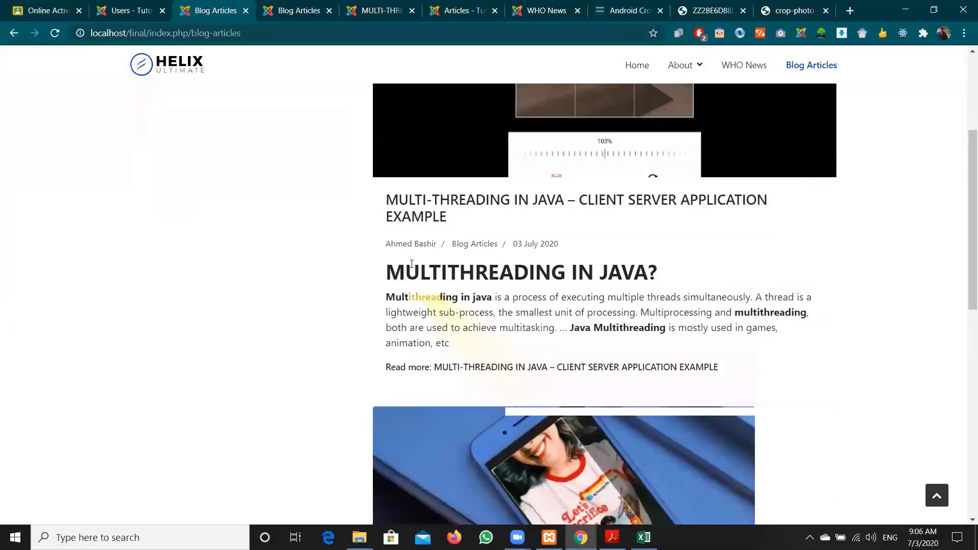
{"action": "left_click", "coordinate": [416, 206]}
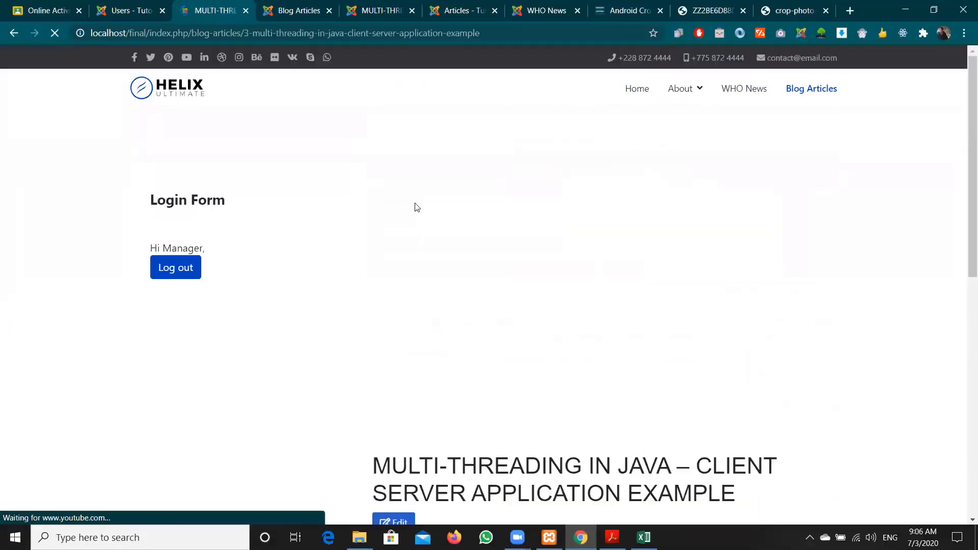
{"action": "scroll", "coordinate": [476, 211], "scroll_direction": "down", "scroll_amount": 1}
{"action": "scroll", "coordinate": [475, 214], "scroll_direction": "down", "scroll_amount": 2}
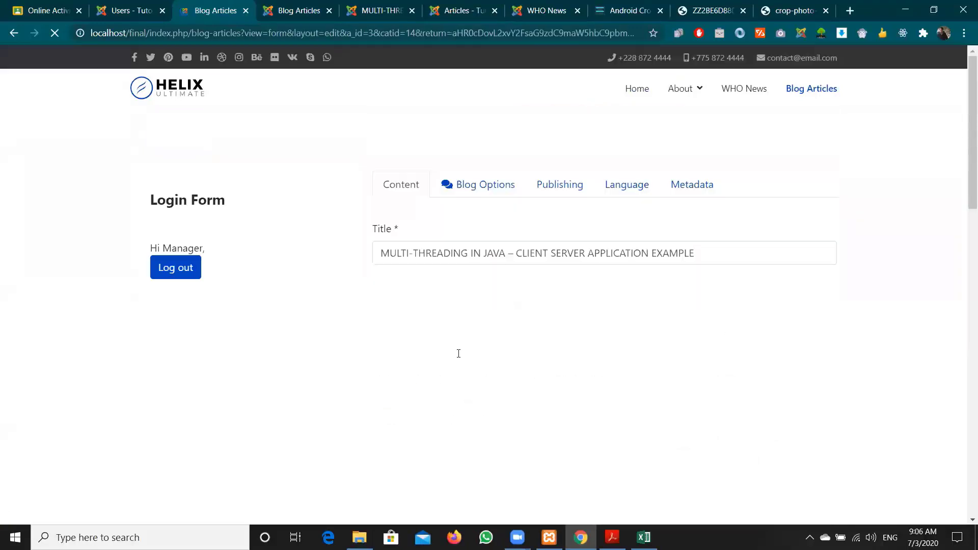
{"action": "scroll", "coordinate": [566, 242], "scroll_direction": "down", "scroll_amount": 1}
{"action": "scroll", "coordinate": [566, 242], "scroll_direction": "down", "scroll_amount": 6}
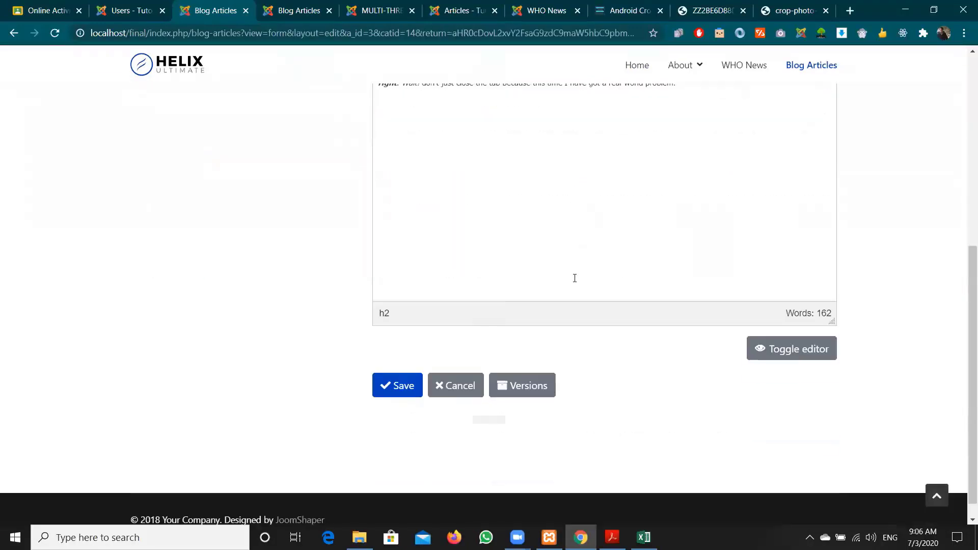
{"action": "scroll", "coordinate": [574, 278], "scroll_direction": "up", "scroll_amount": 7}
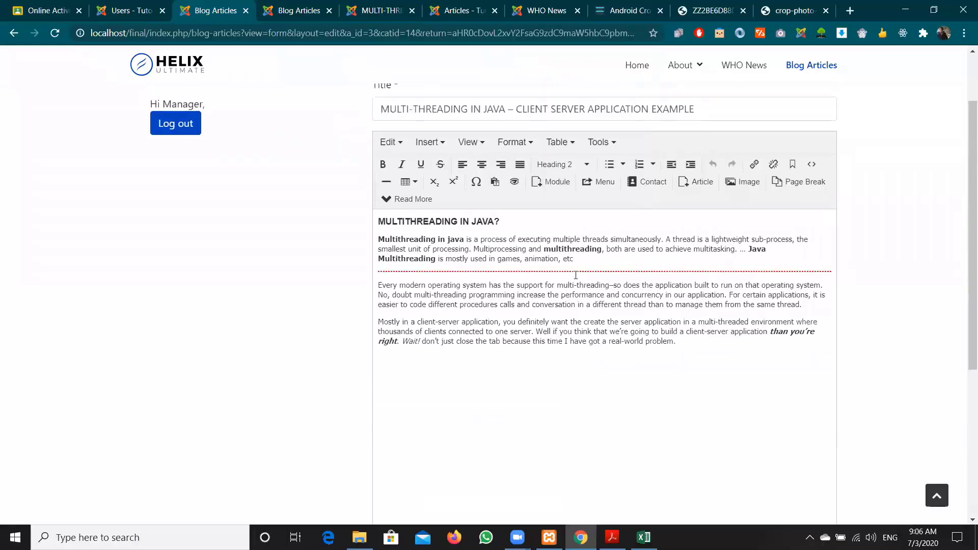
Step: Set the article's format to Gallery in its blog options
{"action": "left_click", "coordinate": [518, 186]}
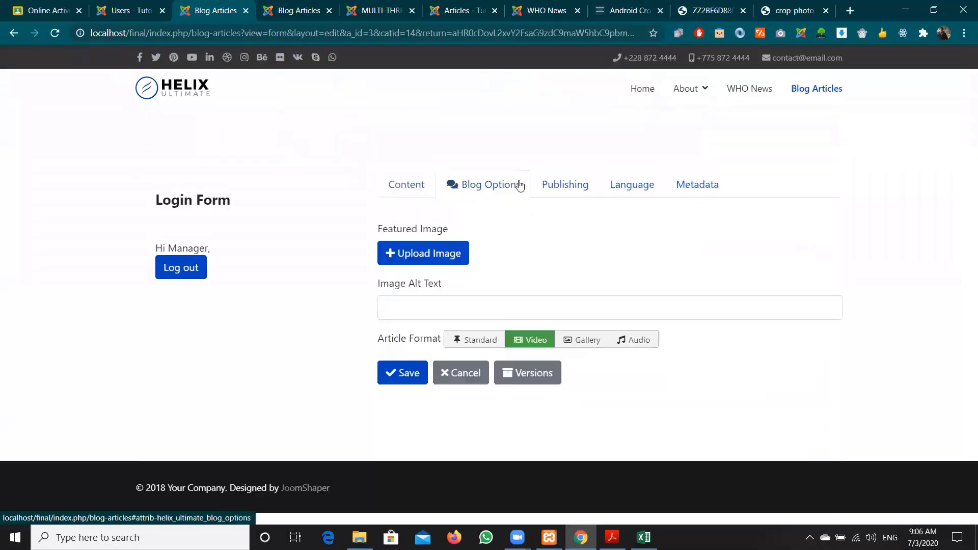
{"action": "left_click", "coordinate": [550, 186]}
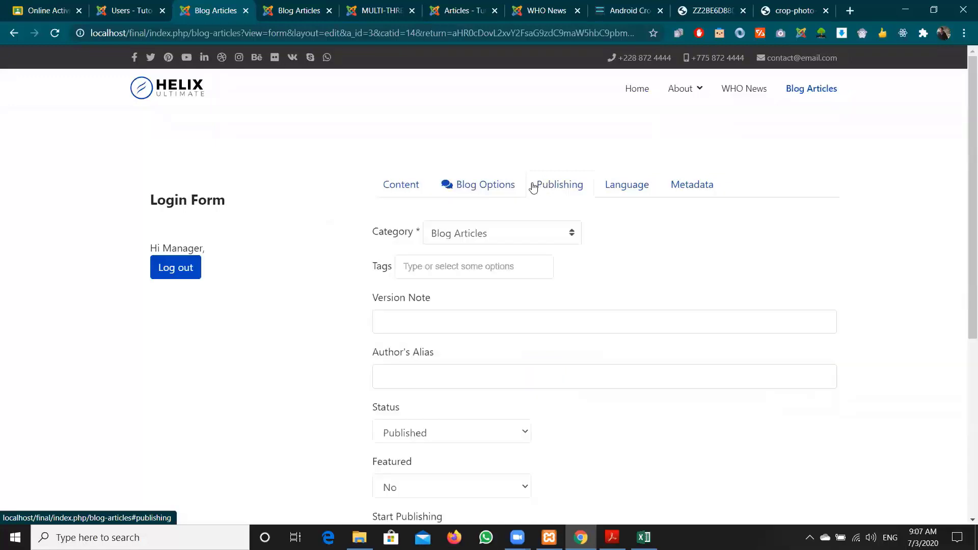
{"action": "left_click", "coordinate": [495, 185]}
{"action": "left_click", "coordinate": [583, 340]}
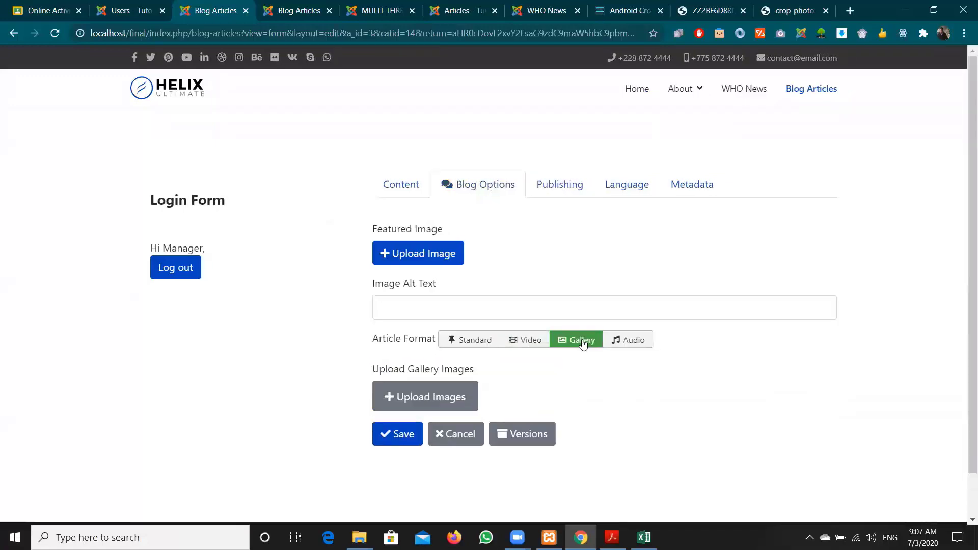
Step: Upload 3.png, 4.png, intellij-gui.png and word-gui.png from Pictures, then save the article
{"action": "left_click", "coordinate": [430, 386]}
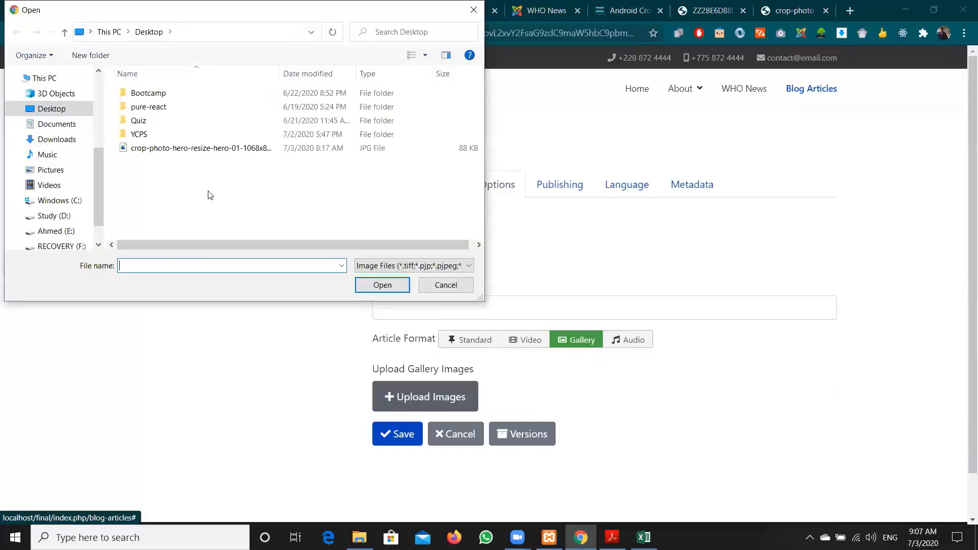
{"action": "left_click", "coordinate": [66, 169]}
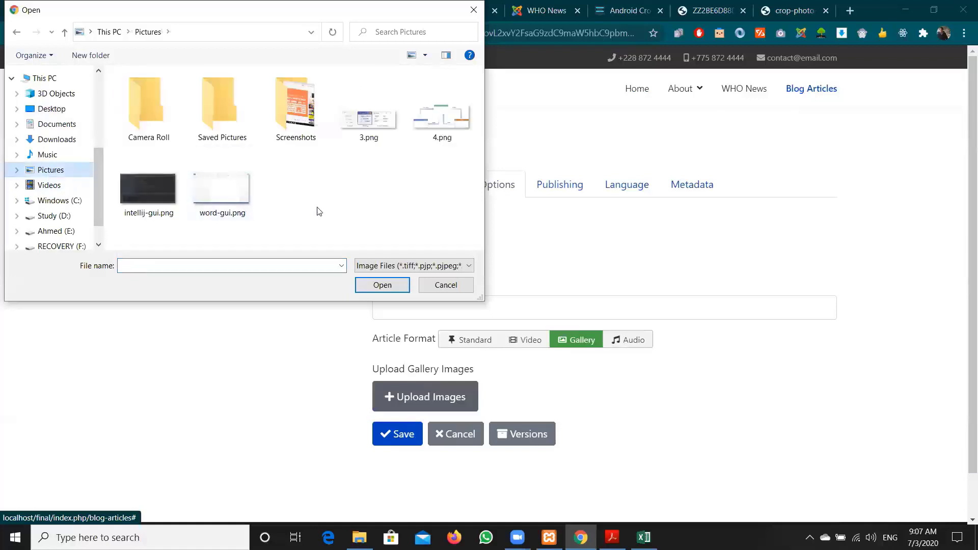
{"action": "left_click", "coordinate": [388, 116]}
{"action": "left_click", "coordinate": [441, 116], "text": "ctrl"}
{"action": "left_click", "coordinate": [160, 204], "text": "ctrl"}
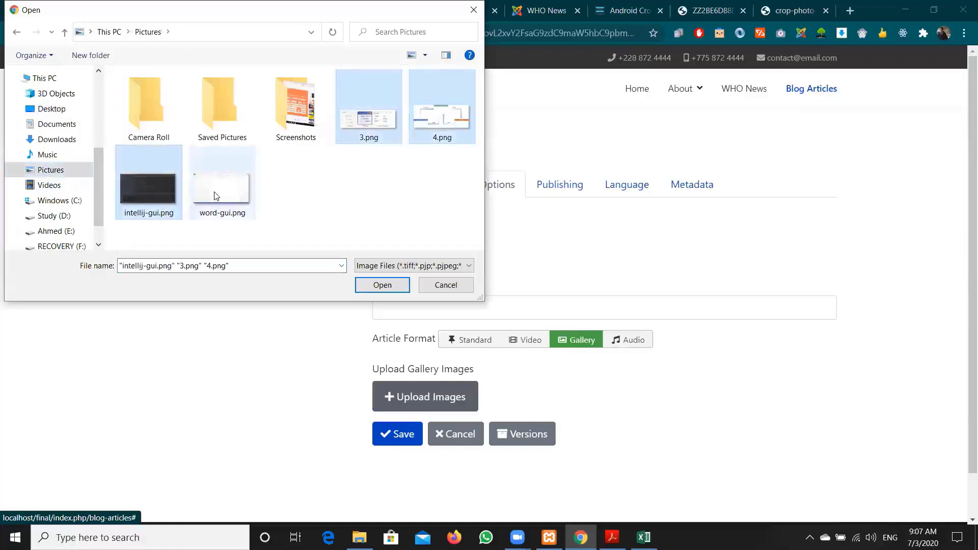
{"action": "left_click", "coordinate": [223, 196], "text": "ctrl"}
{"action": "left_click", "coordinate": [382, 285]}
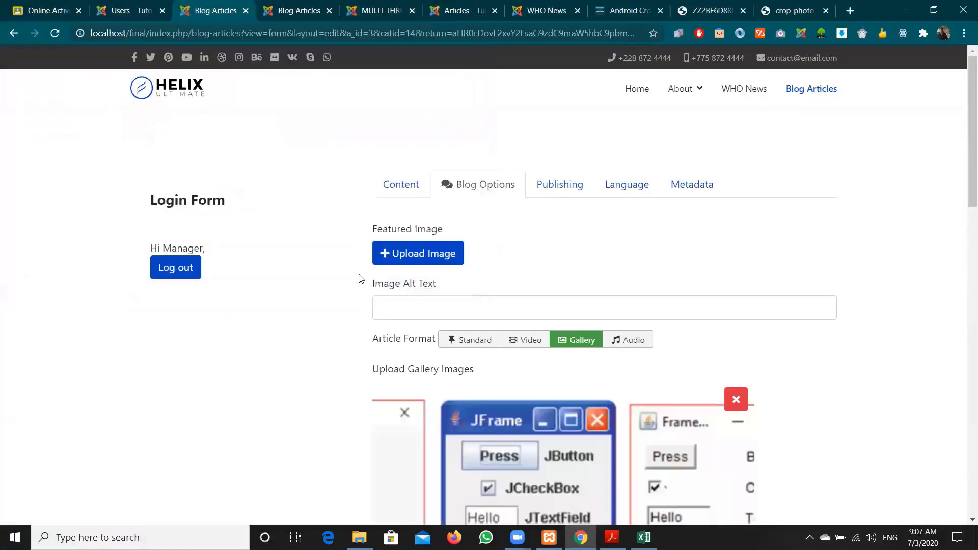
{"action": "scroll", "coordinate": [363, 280], "scroll_direction": "down", "scroll_amount": 8}
{"action": "scroll", "coordinate": [360, 277], "scroll_direction": "down", "scroll_amount": 10}
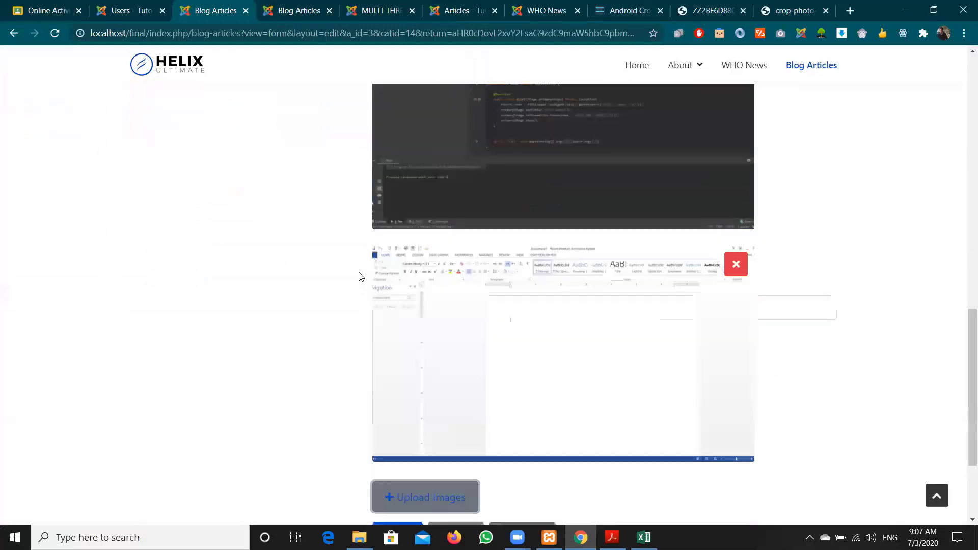
{"action": "left_click", "coordinate": [410, 381]}
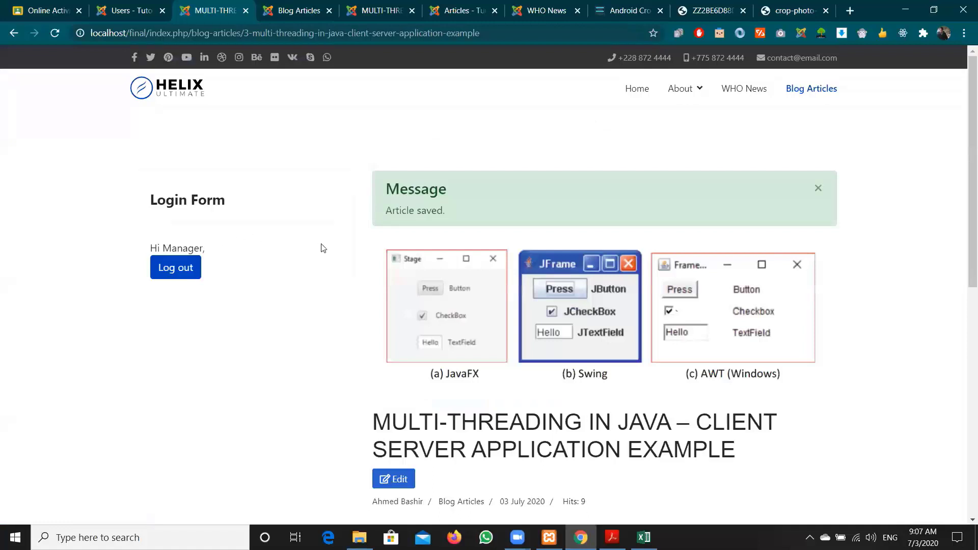
Step: Reopen Multi-Threading in Java from Blog Articles to check its gallery image, then return Home
{"action": "left_click", "coordinate": [812, 88]}
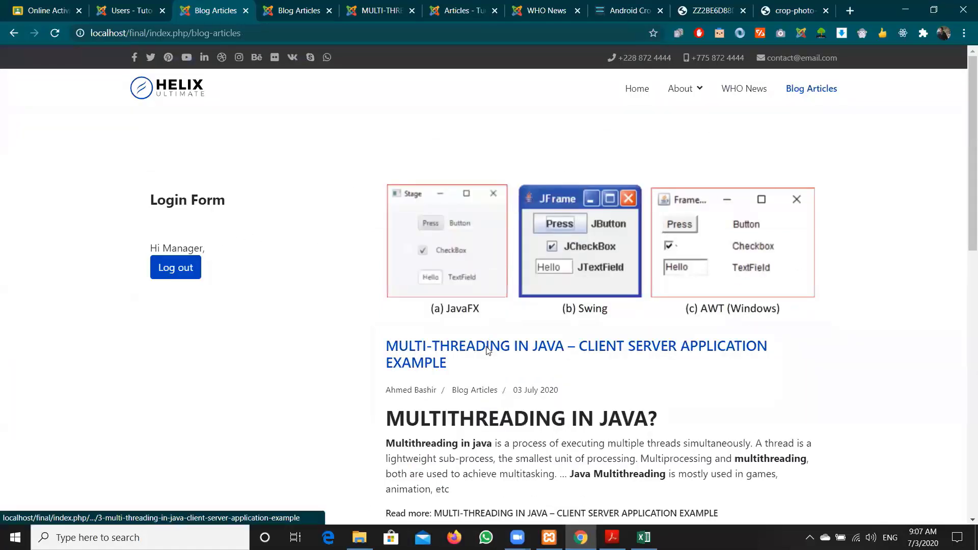
{"action": "left_click", "coordinate": [486, 348]}
{"action": "scroll", "coordinate": [462, 259], "scroll_direction": "down", "scroll_amount": 10}
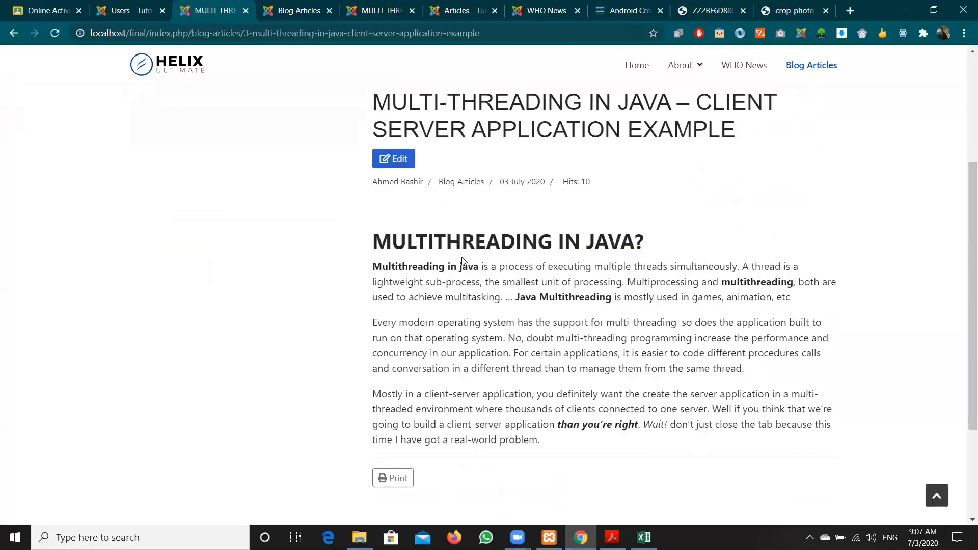
{"action": "scroll", "coordinate": [583, 233], "scroll_direction": "up", "scroll_amount": 10}
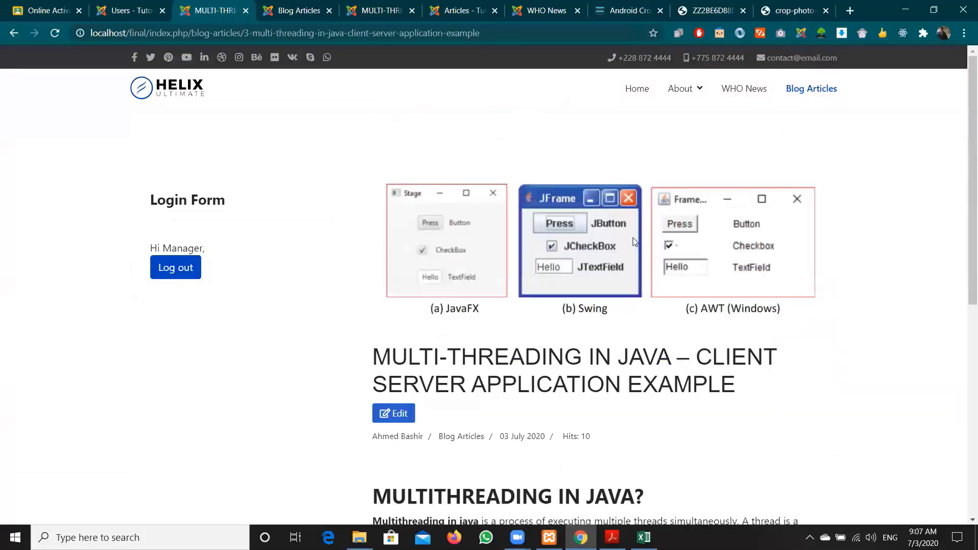
{"action": "scroll", "coordinate": [499, 345], "scroll_direction": "down", "scroll_amount": 4}
{"action": "scroll", "coordinate": [499, 345], "scroll_direction": "up", "scroll_amount": 4}
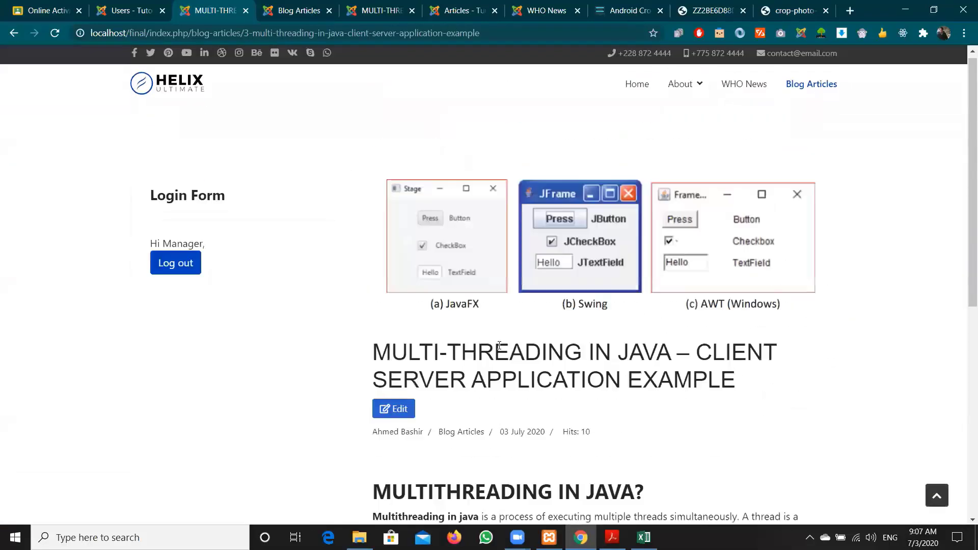
{"action": "left_click", "coordinate": [643, 89]}
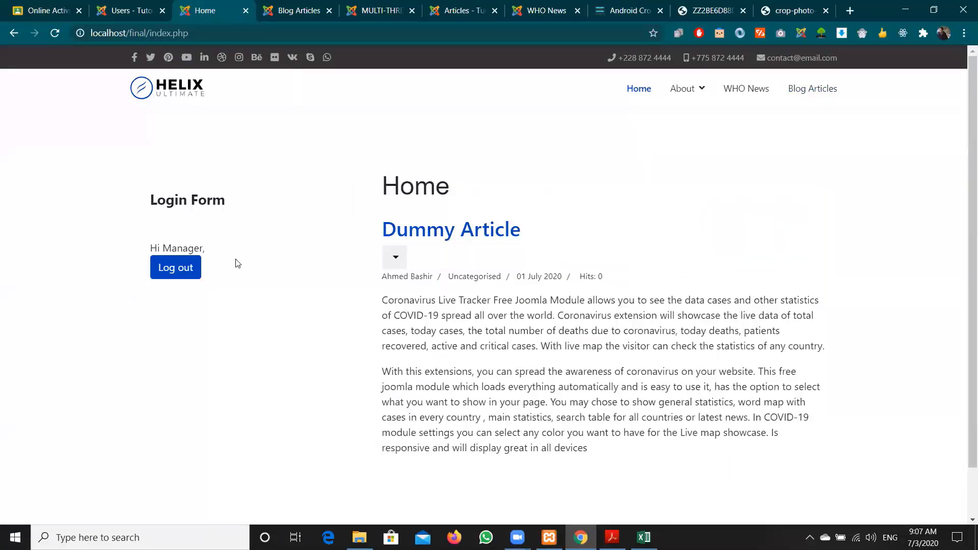
Step: Log out of the front-end Login Form, then log out of the administrator from the Control Panel
{"action": "left_click", "coordinate": [179, 274]}
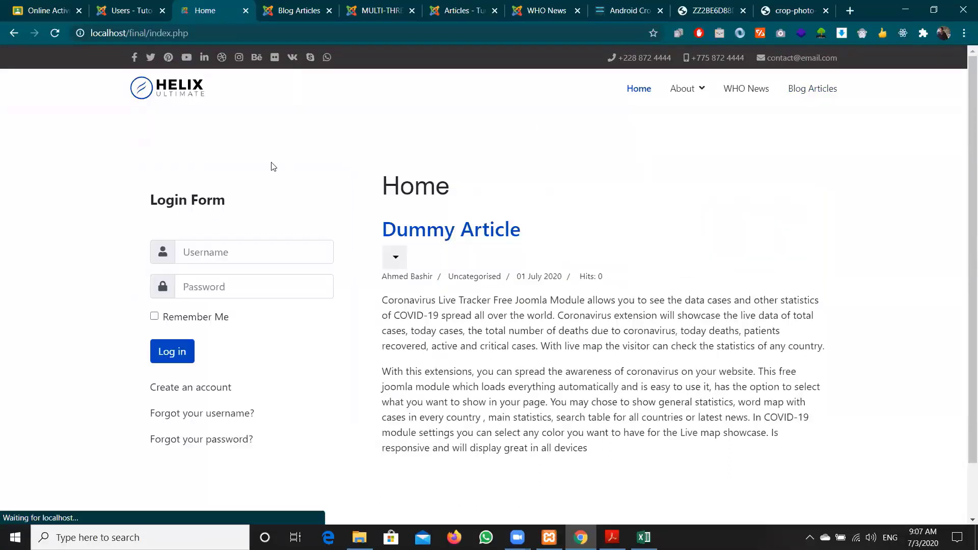
{"action": "left_click", "coordinate": [141, 6]}
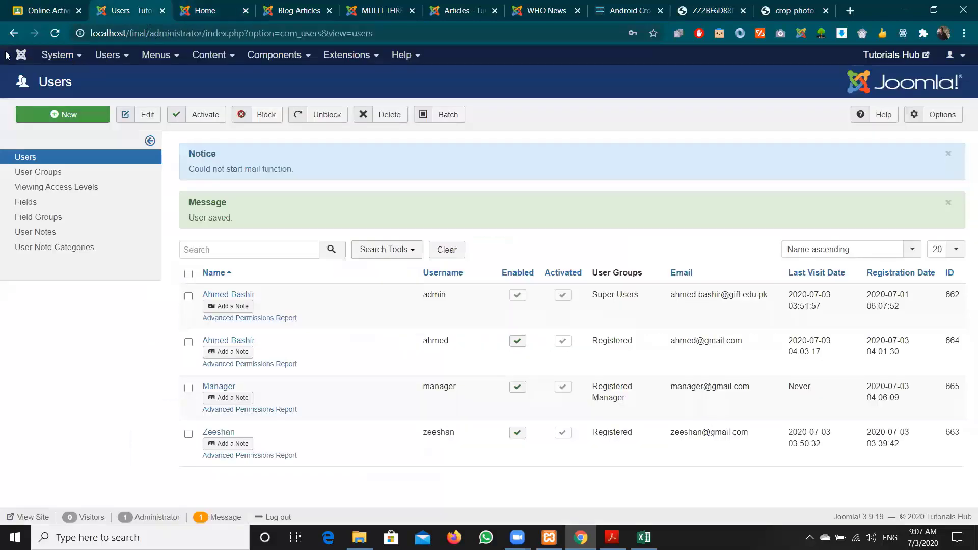
{"action": "left_click", "coordinate": [22, 55]}
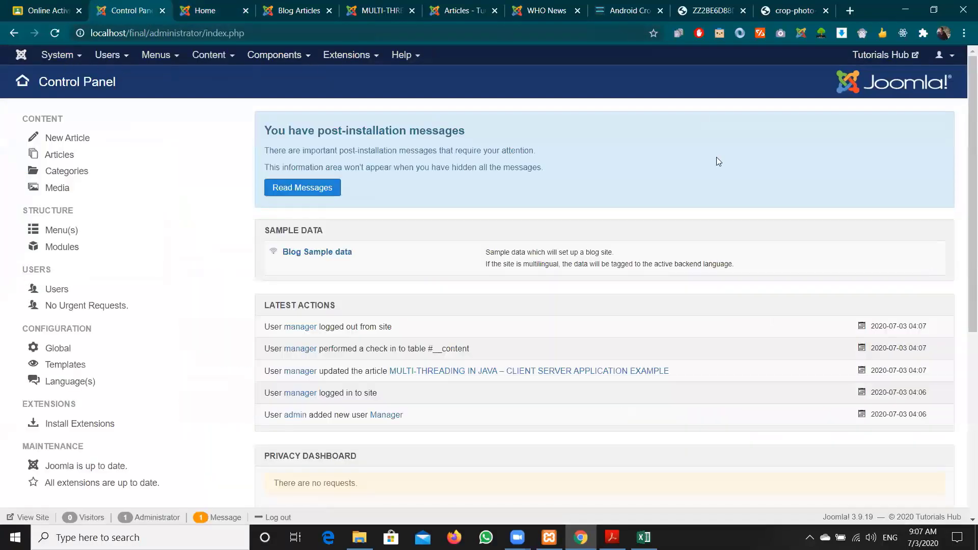
{"action": "scroll", "coordinate": [723, 194], "scroll_direction": "down", "scroll_amount": 6}
{"action": "scroll", "coordinate": [733, 316], "scroll_direction": "up", "scroll_amount": 6}
{"action": "scroll", "coordinate": [638, 270], "scroll_direction": "down", "scroll_amount": 6}
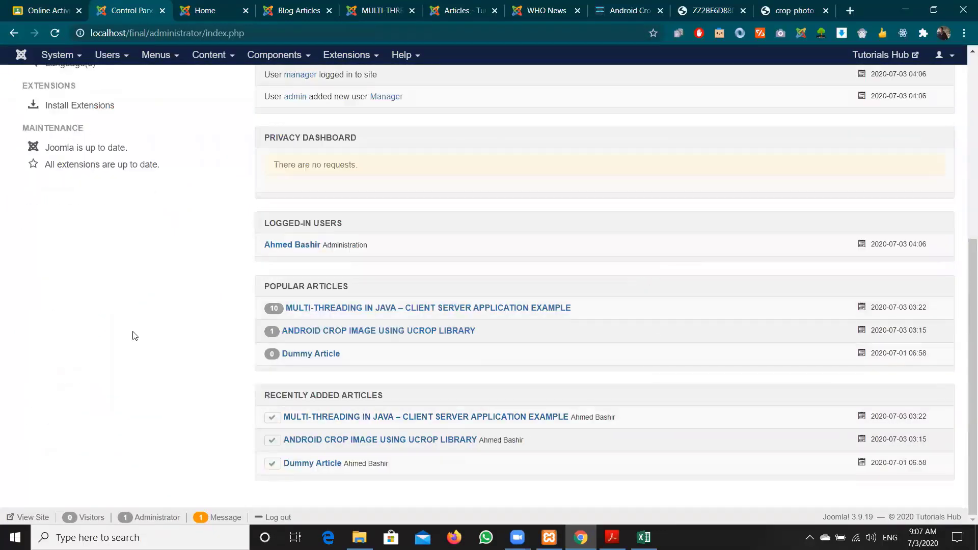
{"action": "scroll", "coordinate": [733, 228], "scroll_direction": "up", "scroll_amount": 6}
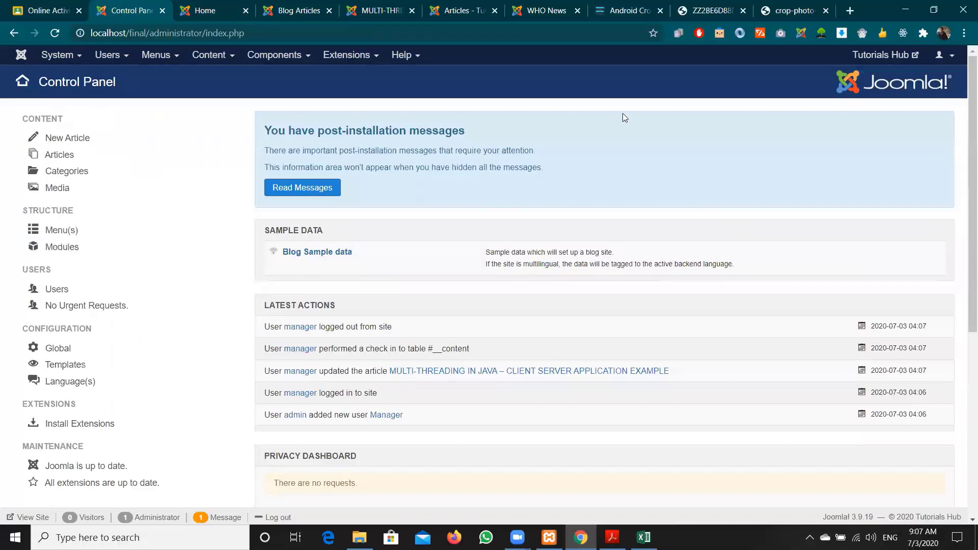
{"action": "left_click", "coordinate": [940, 55]}
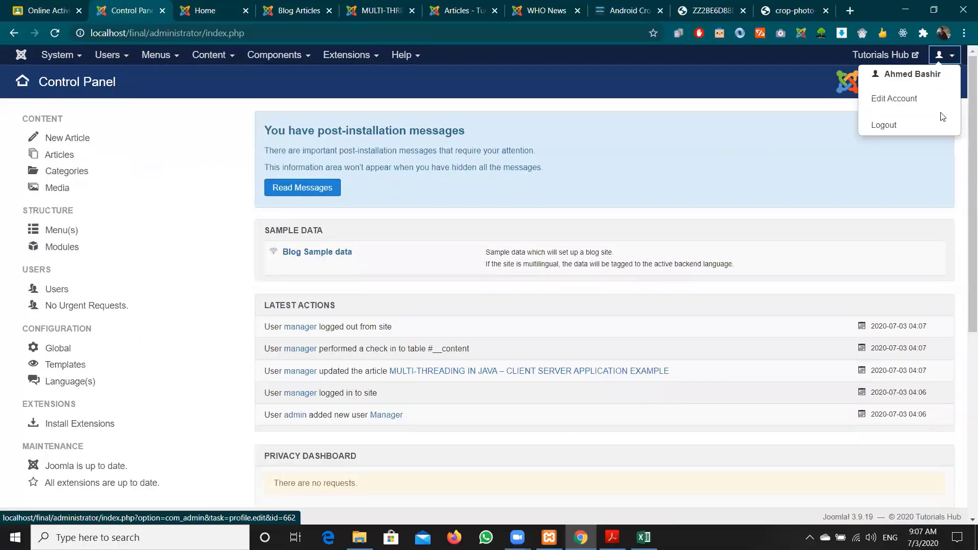
{"action": "left_click", "coordinate": [938, 125]}
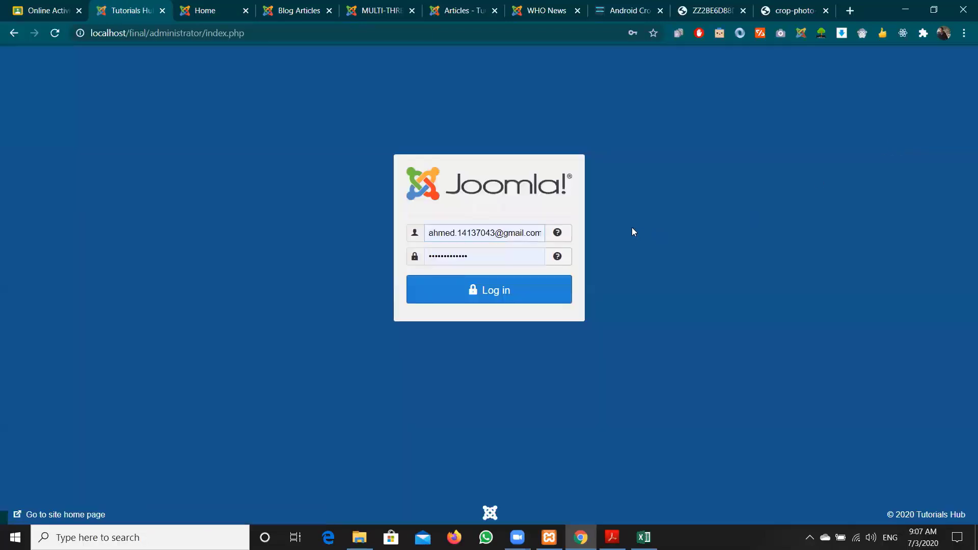
Step: Try logging into the back end with a Registered-only user's credentials and get refused
{"action": "left_click", "coordinate": [458, 234]}
{"action": "key", "text": "ctrl+a"}
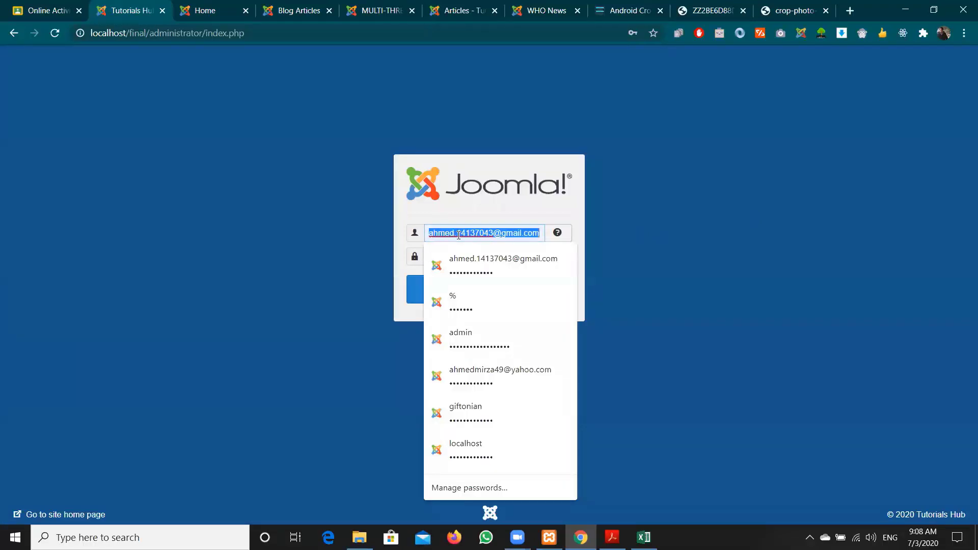
{"action": "left_click", "coordinate": [463, 174]}
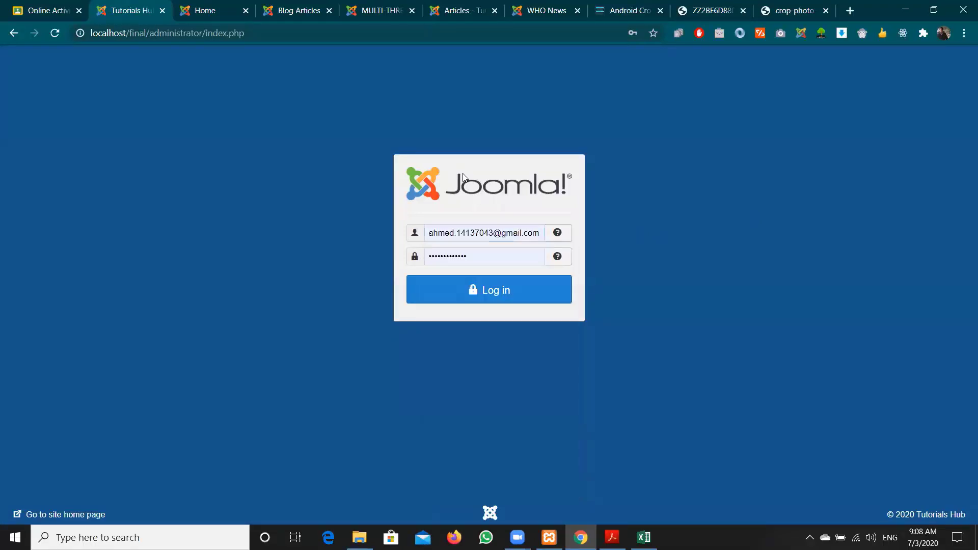
{"action": "triple_click", "coordinate": [463, 232]}
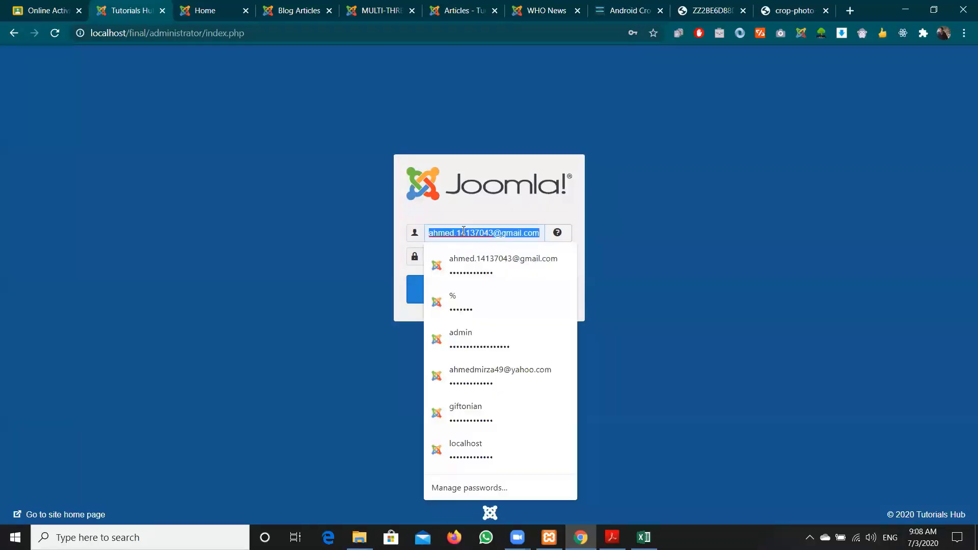
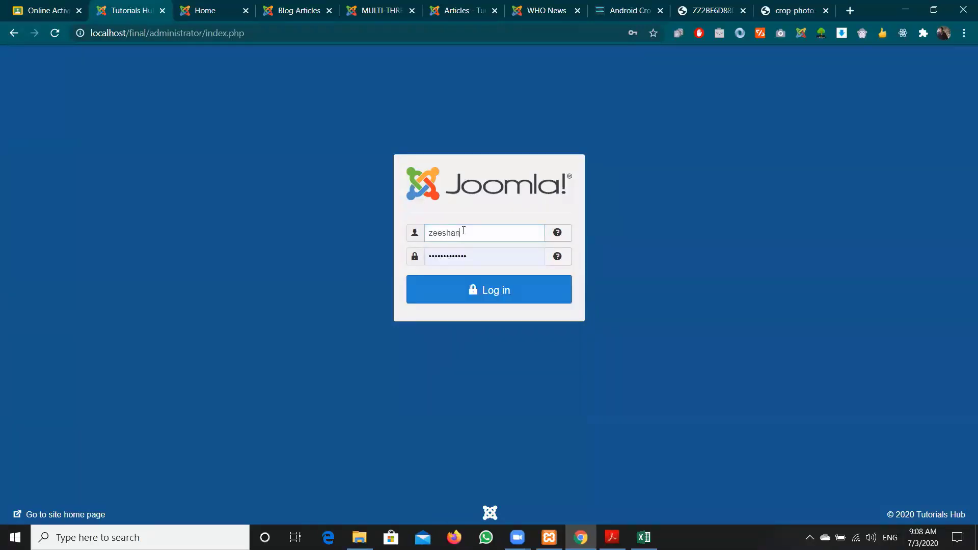
{"action": "key", "text": "Tab"}
{"action": "key", "text": "Return"}
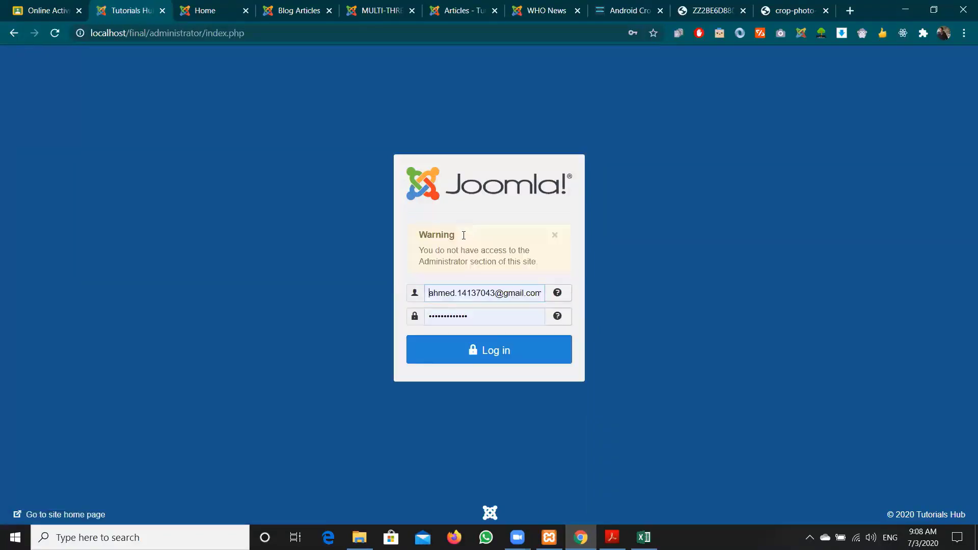
Step: Submit the administrator login with the 'manager' username and its password
{"action": "triple_click", "coordinate": [504, 296]}
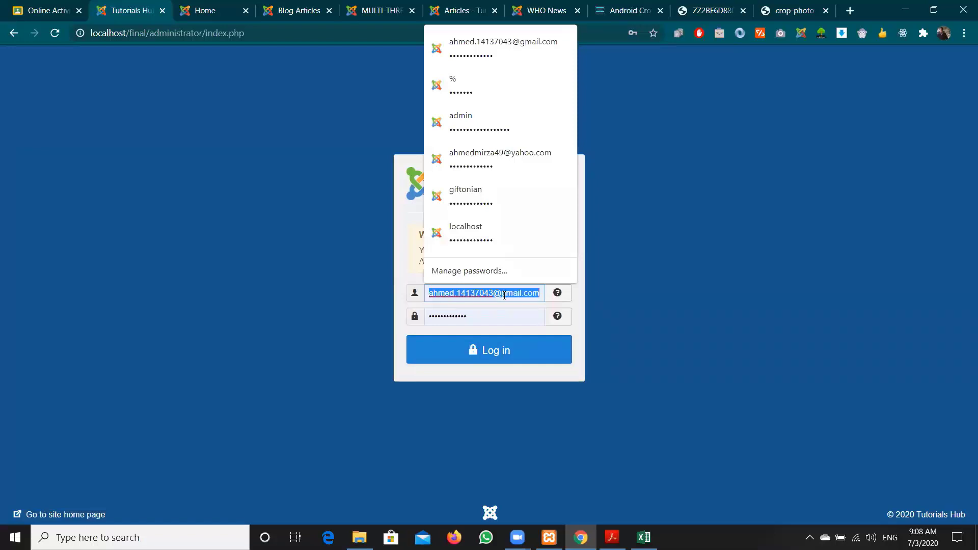
{"action": "type", "text": "manager"}
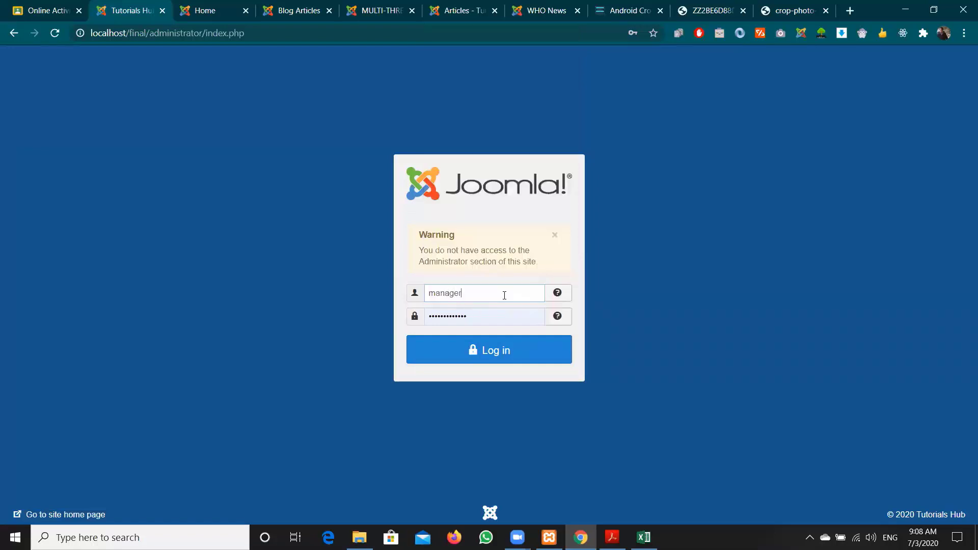
{"action": "key", "text": "Tab"}
{"action": "type", "text": "m"}
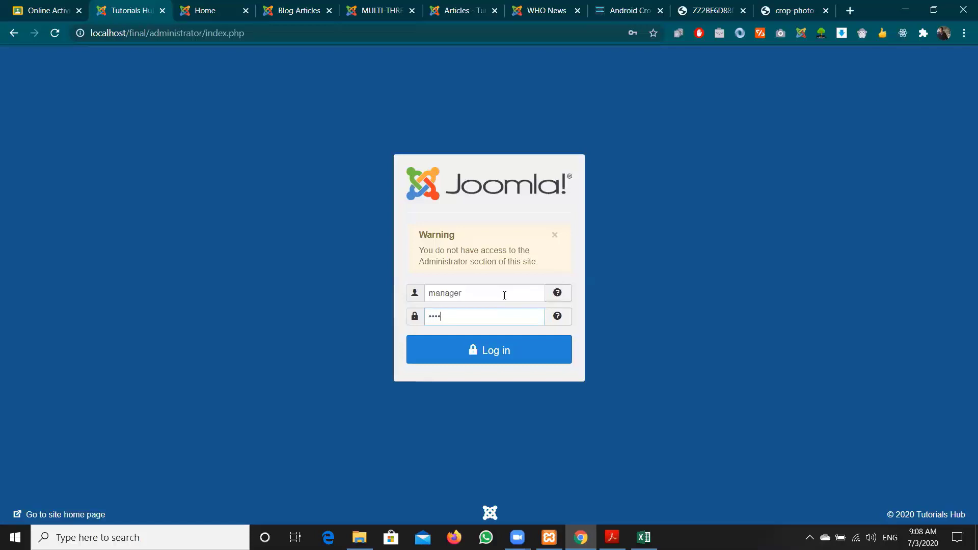
{"action": "key", "text": "Return"}
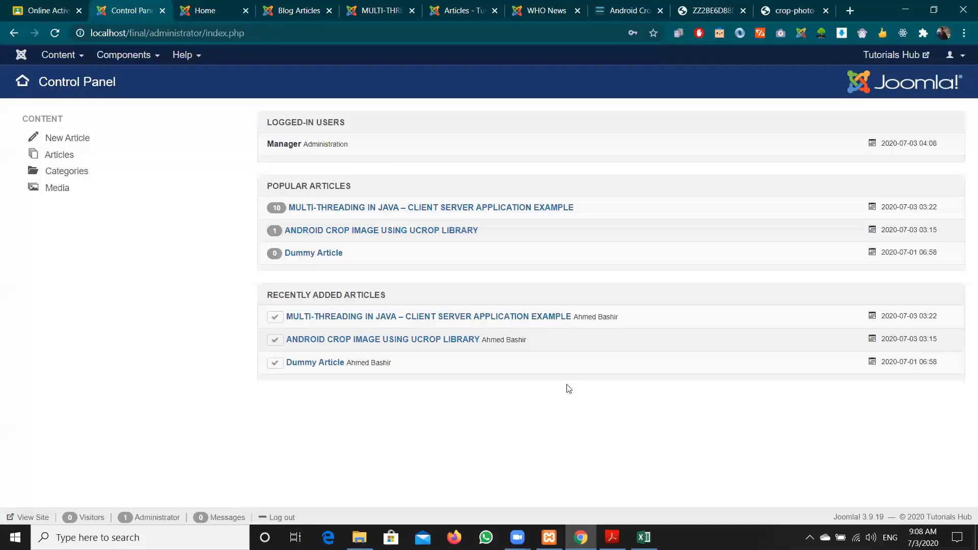
Step: Check the Components and Help menus available to the manager, then start a New Article
{"action": "left_click", "coordinate": [142, 55]}
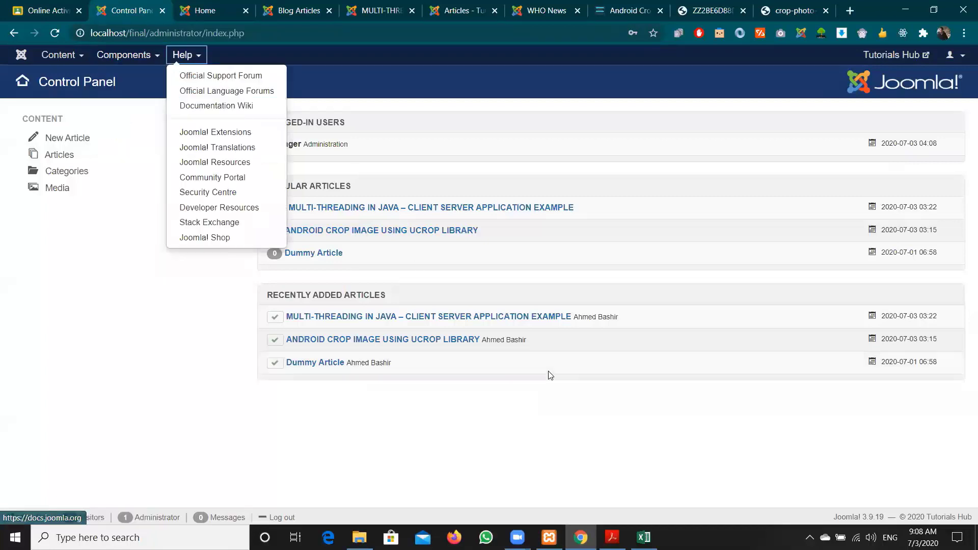
{"action": "left_click", "coordinate": [635, 444]}
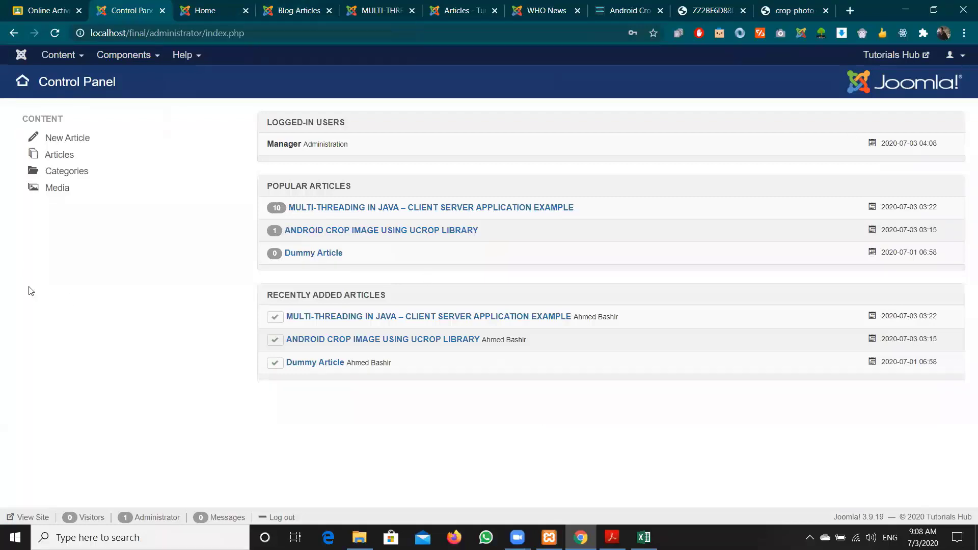
{"action": "left_click", "coordinate": [98, 140]}
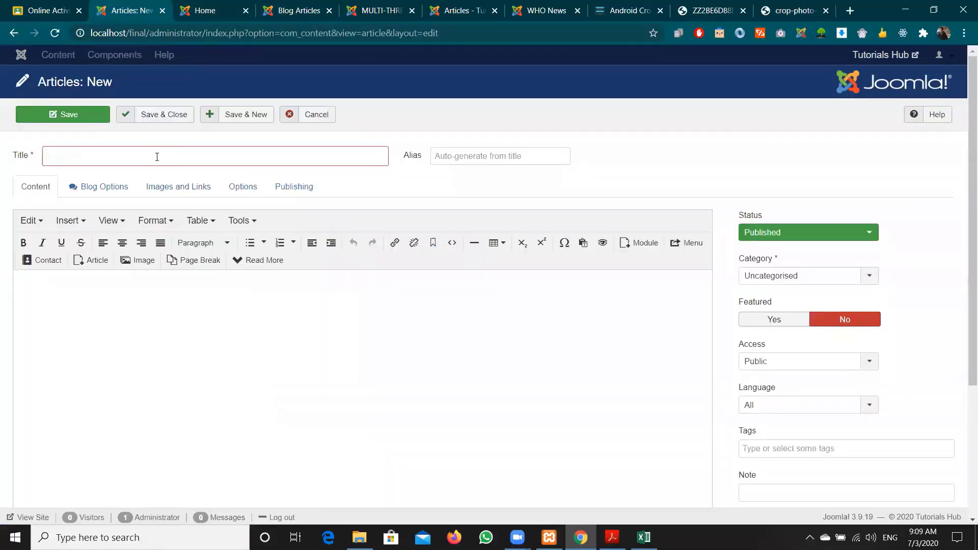
Step: Title the article 'Manager Article' and type its one-line body text
{"action": "type", "text": "Manager"}
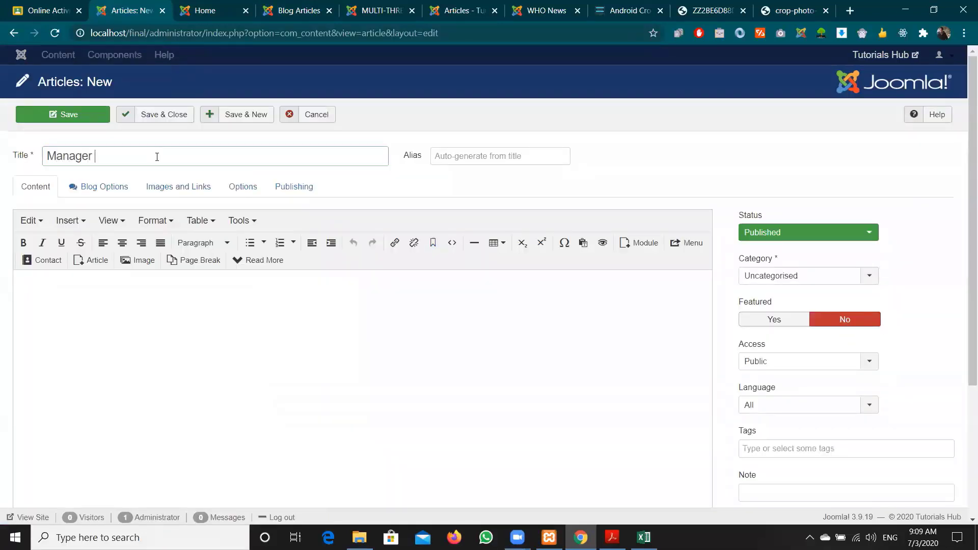
{"action": "type", "text": " Article"}
{"action": "left_click", "coordinate": [146, 316]}
{"action": "type", "text": "This article is writte"}
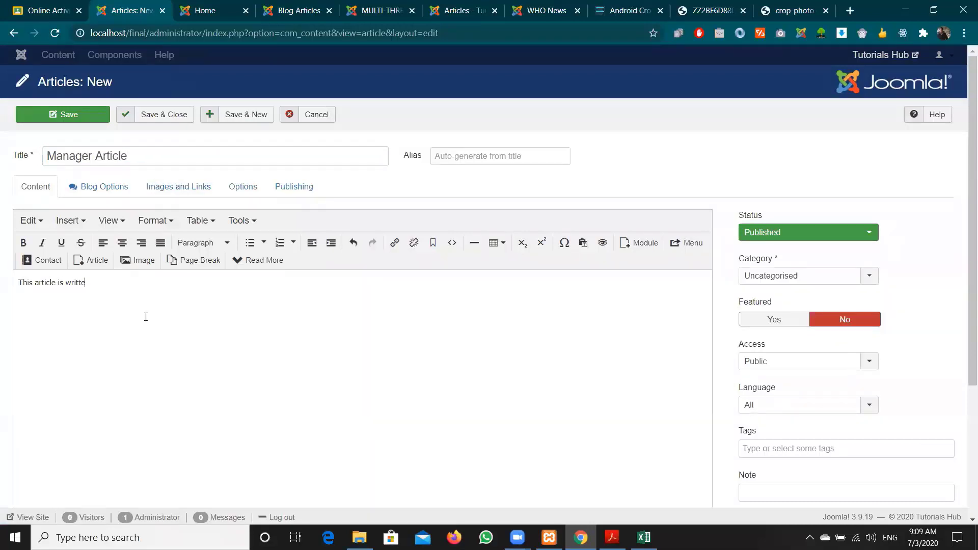
{"action": "type", "text": "n by the manager of this site."}
Step: Place the article in Blog Articles with Public access, then save and close it
{"action": "left_click", "coordinate": [755, 275]}
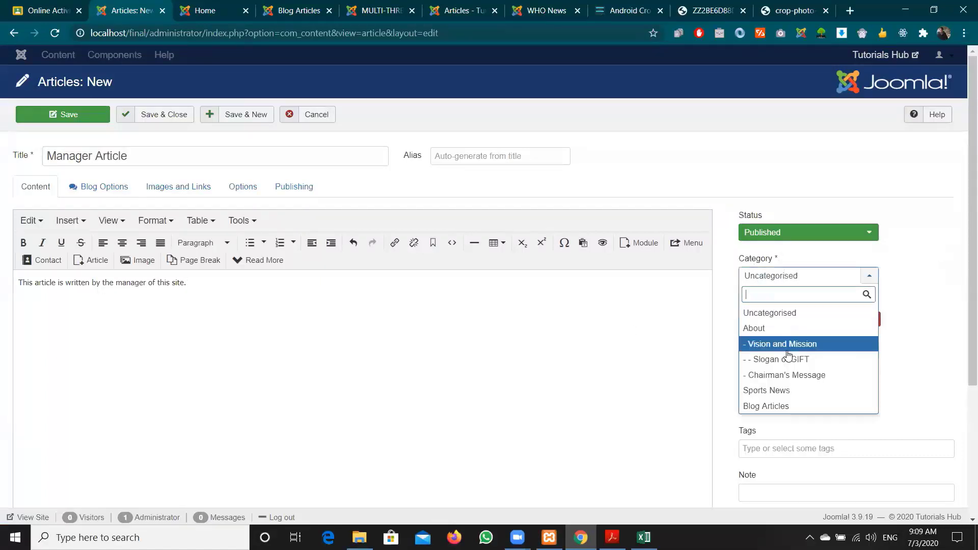
{"action": "left_click", "coordinate": [795, 406]}
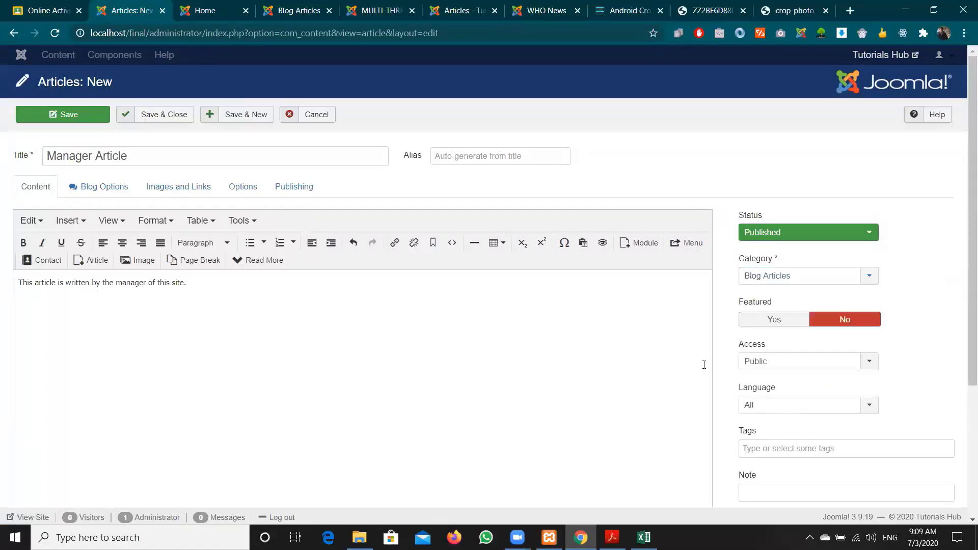
{"action": "scroll", "coordinate": [704, 365], "scroll_direction": "down", "scroll_amount": 3}
{"action": "left_click", "coordinate": [763, 172]}
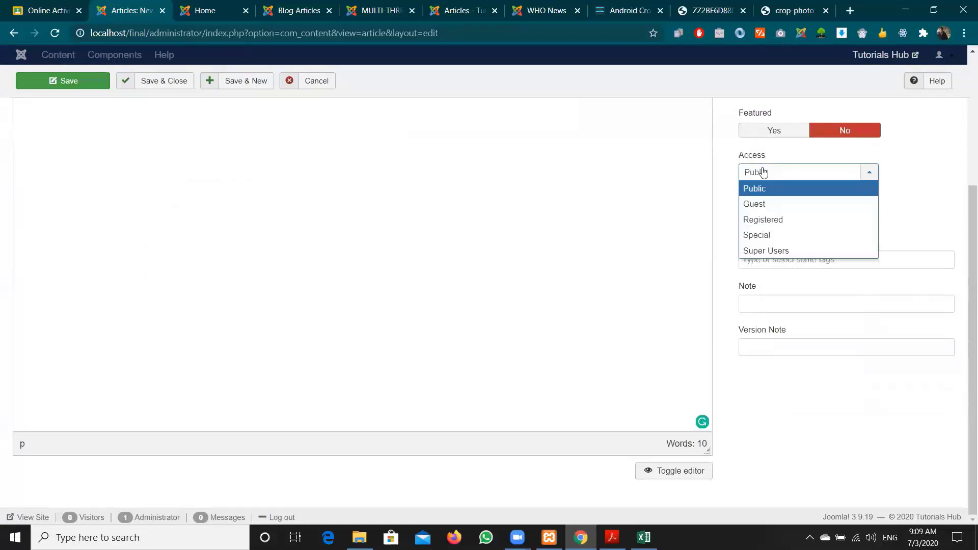
{"action": "left_click", "coordinate": [763, 172]}
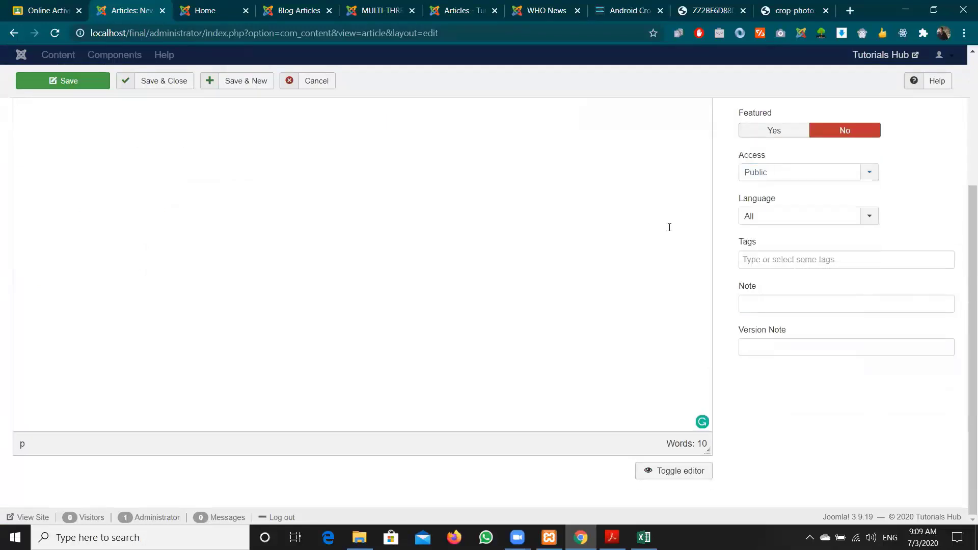
{"action": "scroll", "coordinate": [638, 306], "scroll_direction": "up", "scroll_amount": 3}
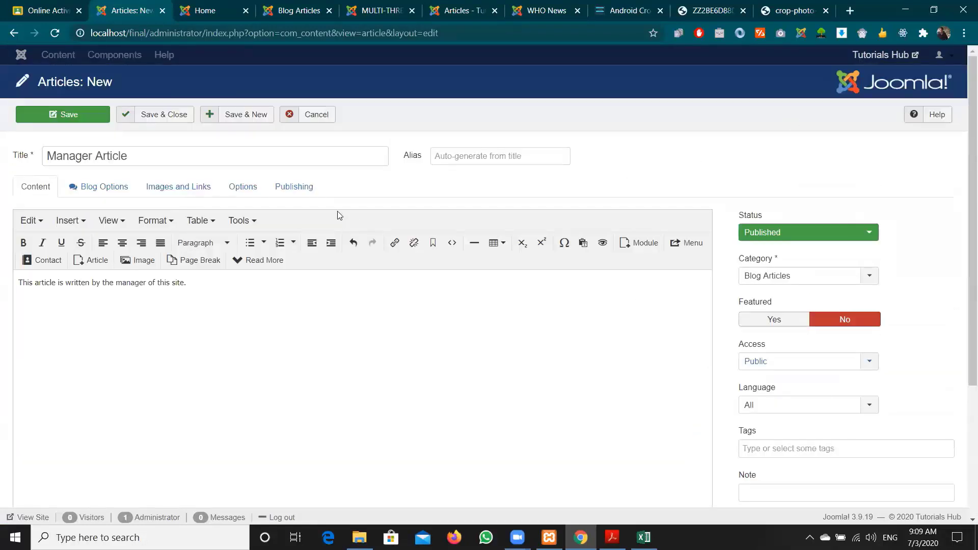
{"action": "left_click", "coordinate": [163, 114]}
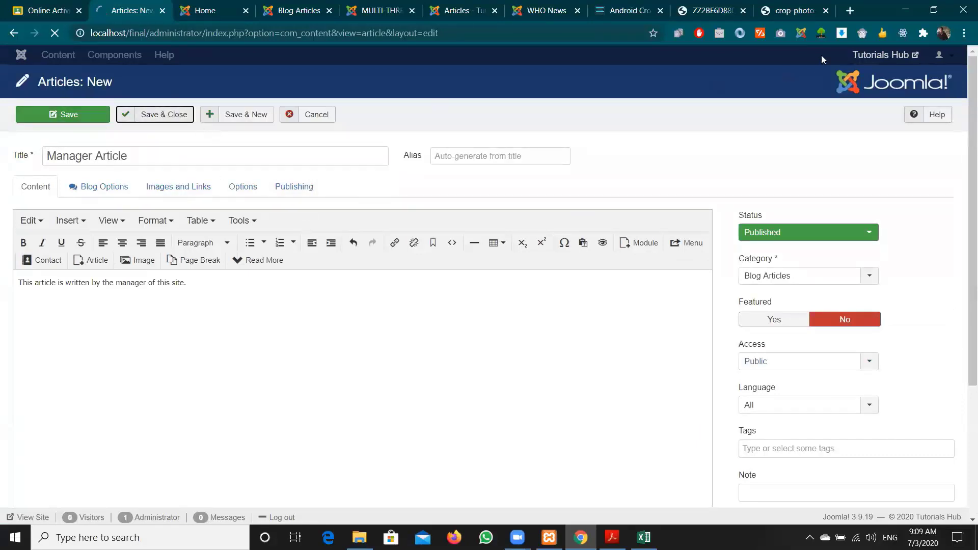
Step: Log out of the administrator and switch to the front-end home page tab
{"action": "left_click", "coordinate": [951, 56]}
{"action": "left_click", "coordinate": [947, 131]}
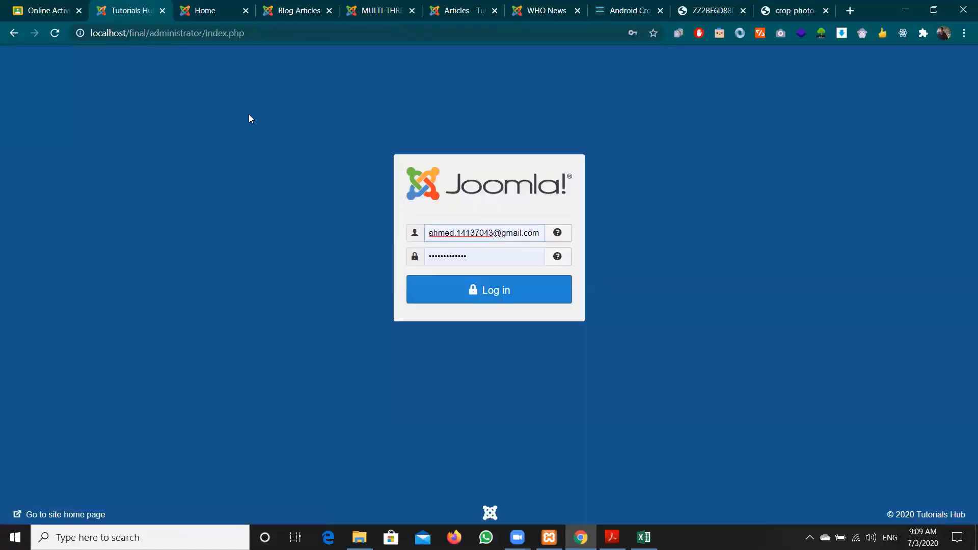
{"action": "left_click", "coordinate": [208, 5]}
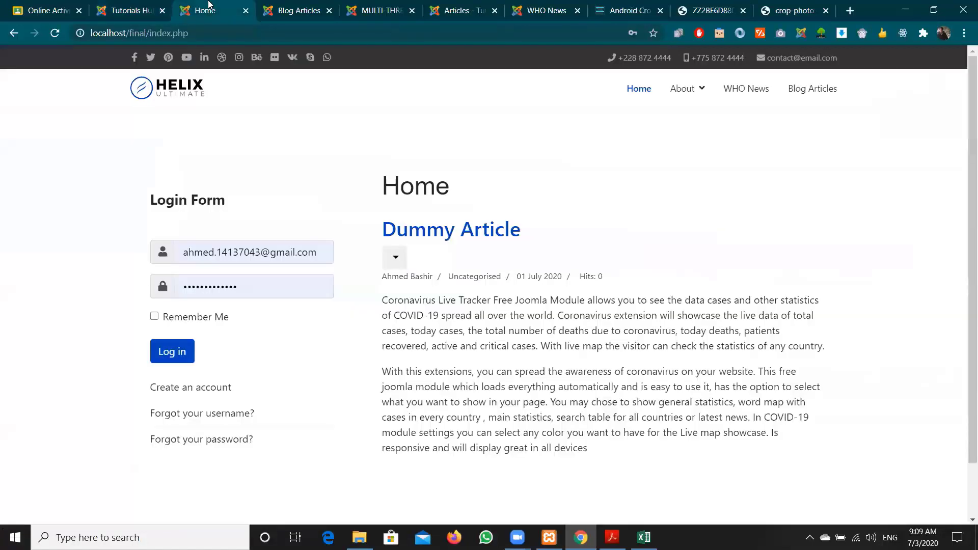
Step: Check that the Manager Article is listed on the site's Blog Articles page, open it, then go back Home
{"action": "left_click", "coordinate": [811, 90]}
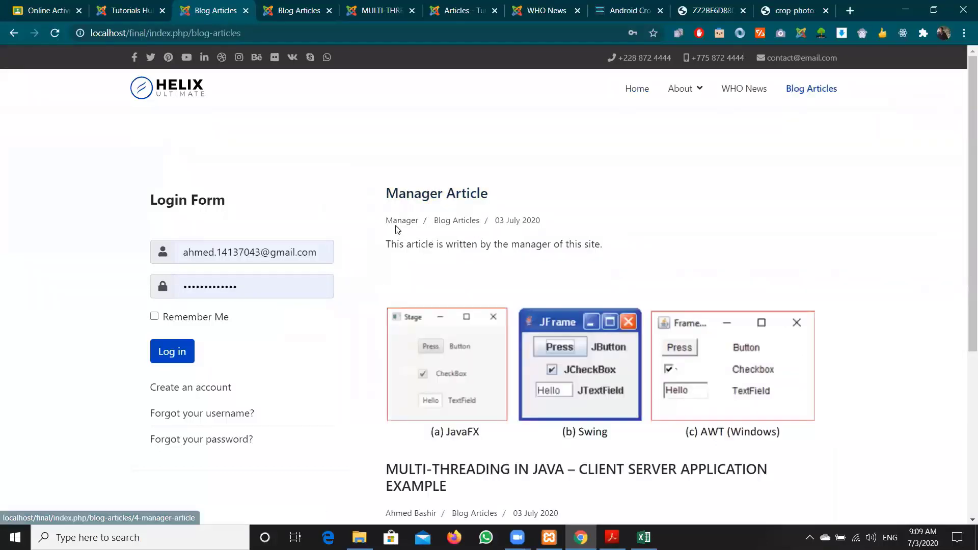
{"action": "left_click_drag", "start_coordinate": [381, 222], "coordinate": [419, 219]}
{"action": "left_click", "coordinate": [415, 219]}
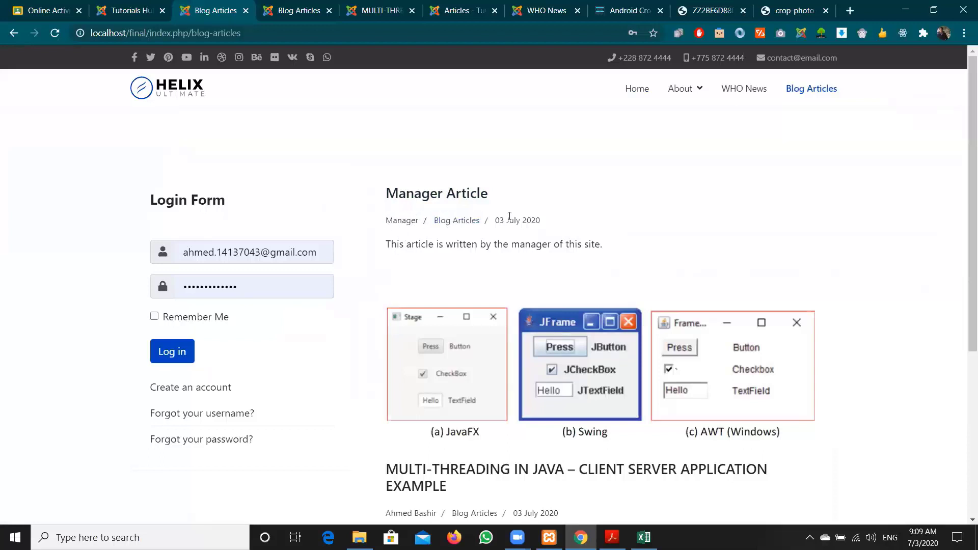
{"action": "left_click_drag", "start_coordinate": [510, 216], "coordinate": [531, 219]}
{"action": "scroll", "coordinate": [622, 229], "scroll_direction": "down", "scroll_amount": 3}
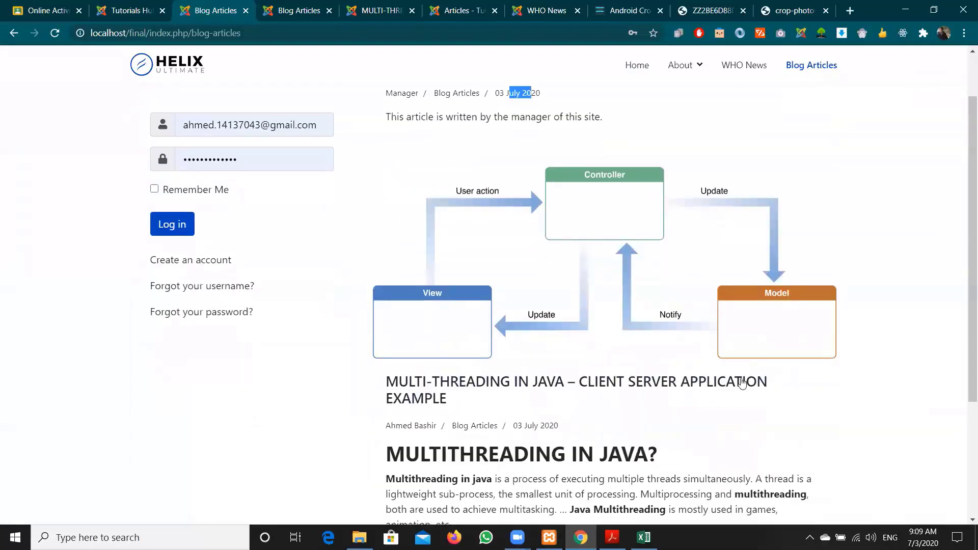
{"action": "scroll", "coordinate": [664, 303], "scroll_direction": "up", "scroll_amount": 3}
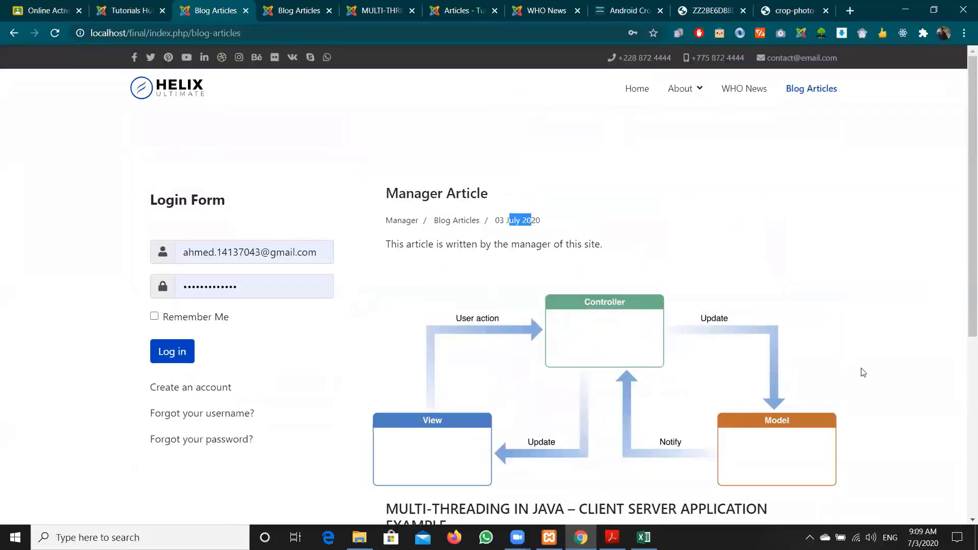
{"action": "left_click", "coordinate": [455, 193]}
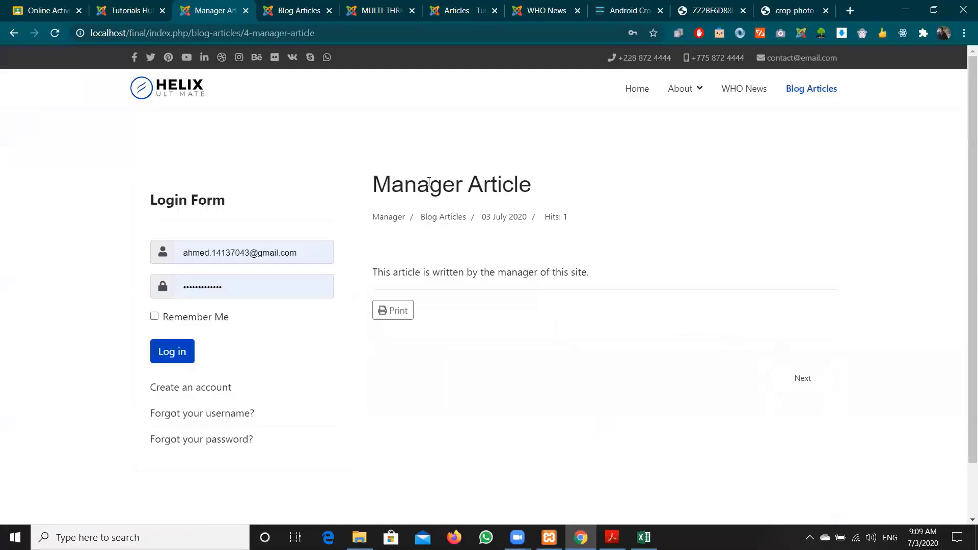
{"action": "left_click", "coordinate": [639, 95]}
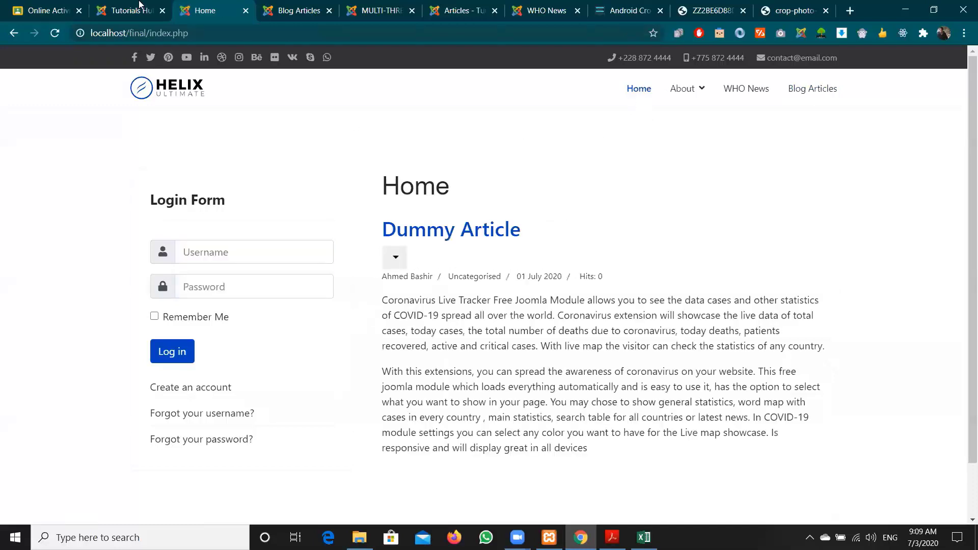
Step: Log into the administrator as admin with its password, dismissing Chrome's password prompt
{"action": "left_click", "coordinate": [140, 6]}
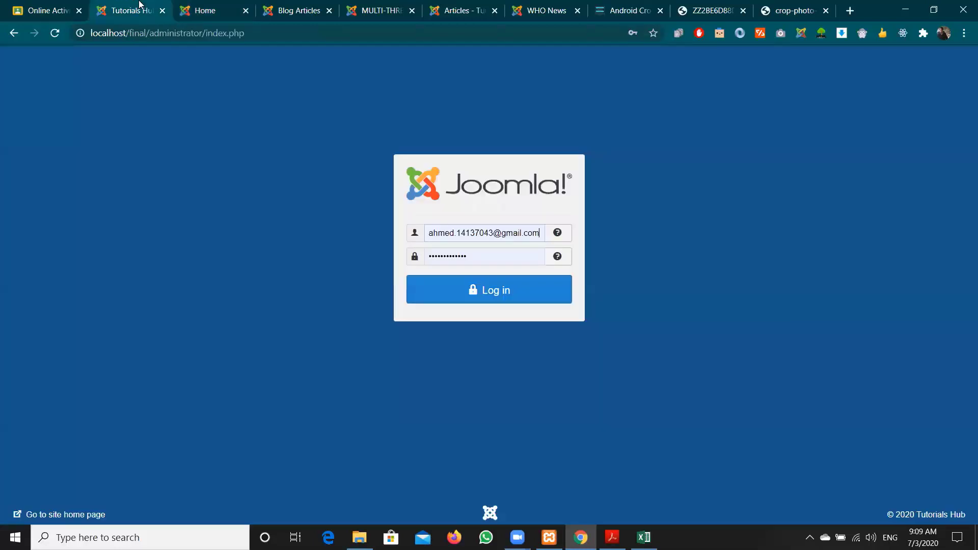
{"action": "left_click", "coordinate": [528, 234]}
{"action": "triple_click", "coordinate": [528, 233]}
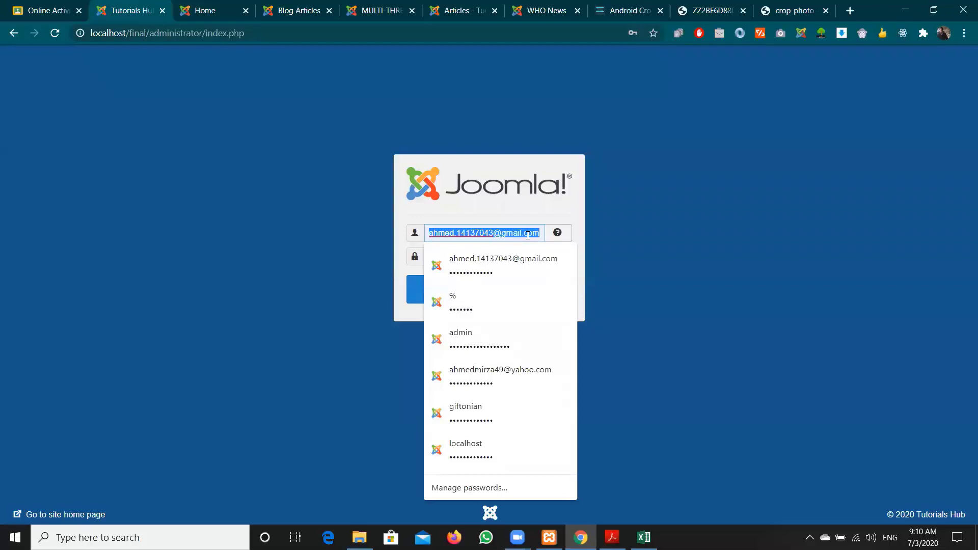
{"action": "type", "text": "admin"}
{"action": "key", "text": "Tab"}
{"action": "type", "text": "•"}
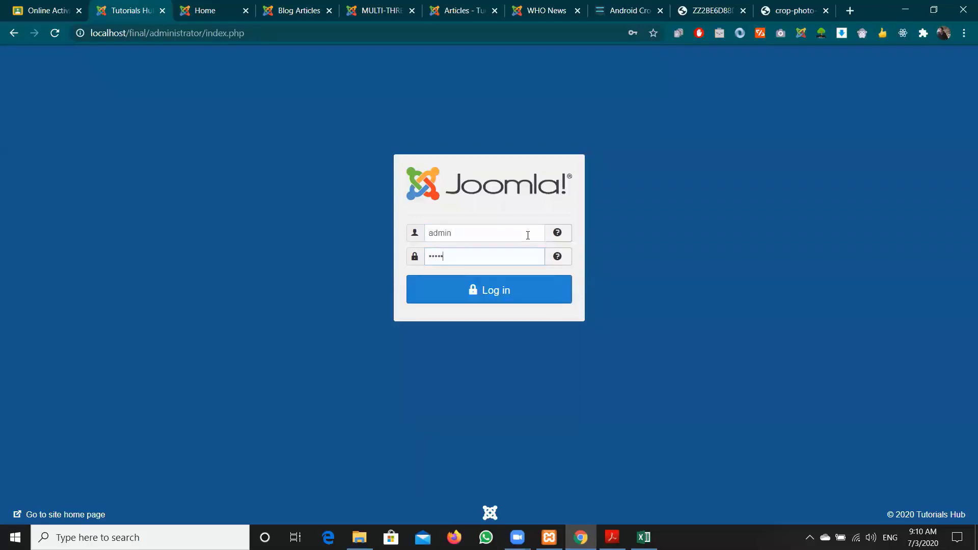
{"action": "key", "text": "Return"}
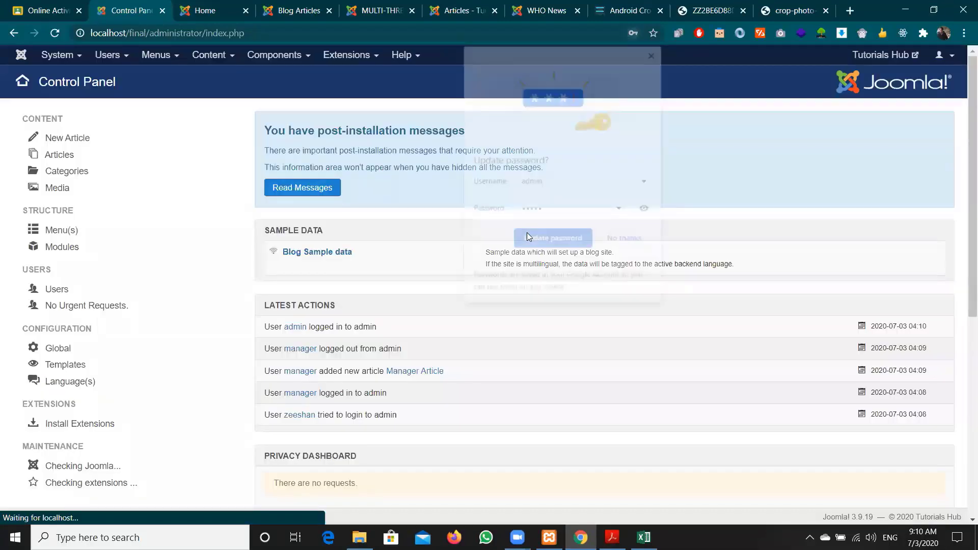
{"action": "left_click", "coordinate": [651, 239]}
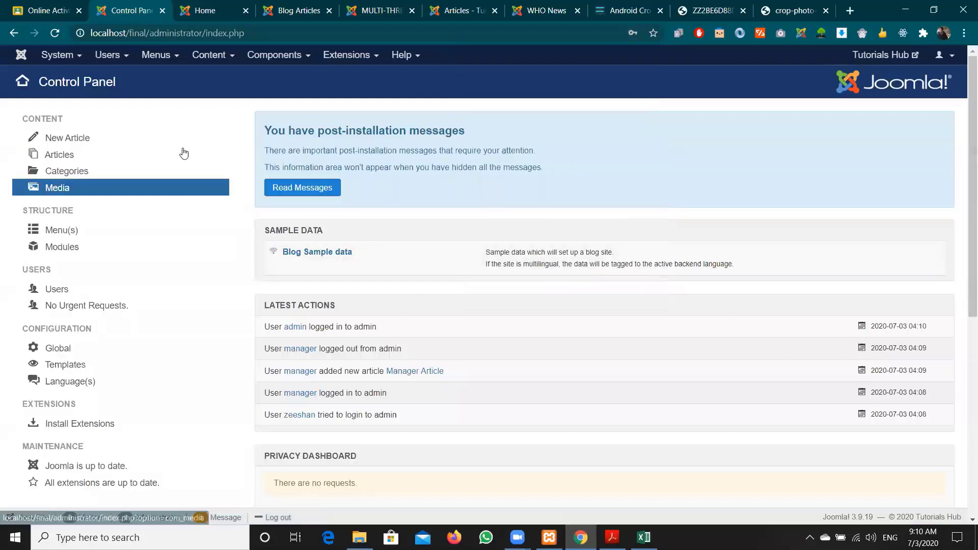
Step: Browse the admin menus and open the Articles: Categories list
{"action": "left_click", "coordinate": [127, 59]}
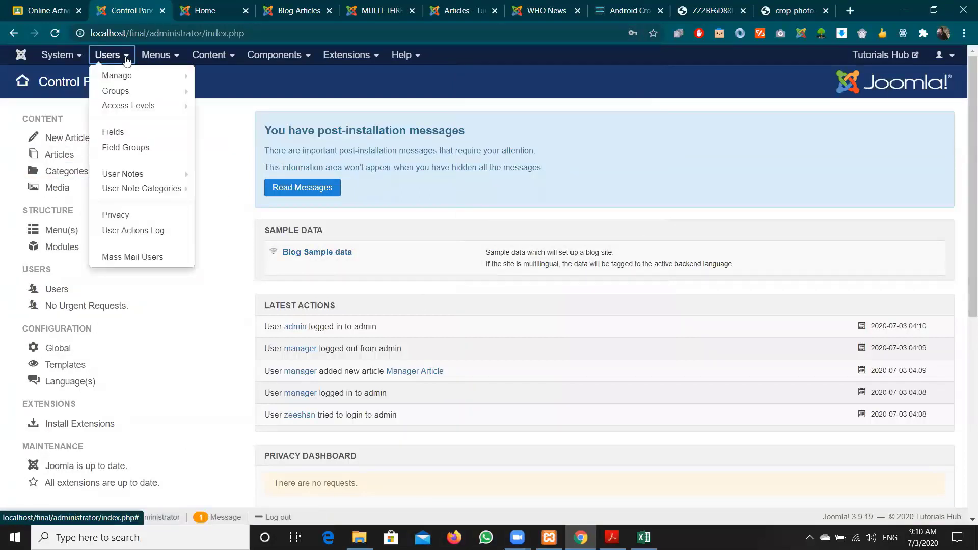
{"action": "left_click", "coordinate": [352, 93]}
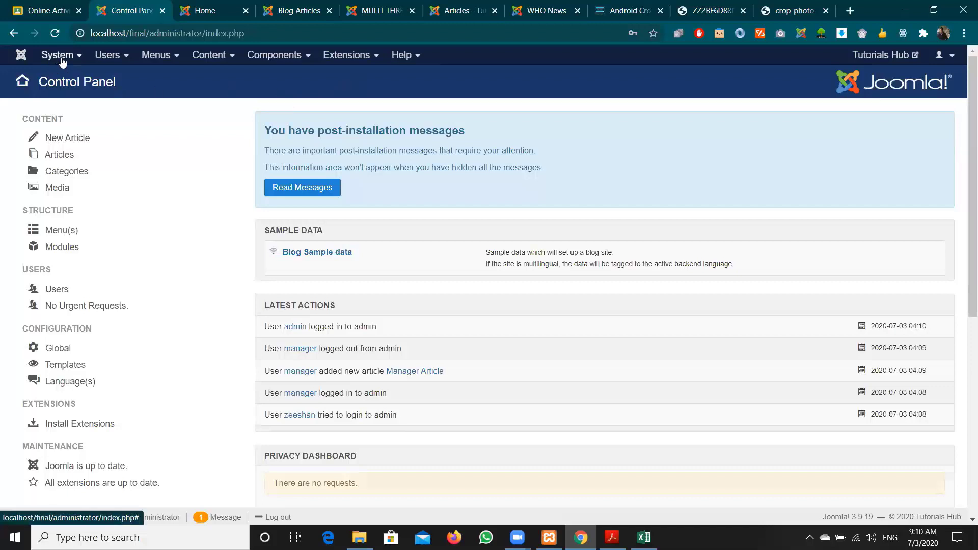
{"action": "left_click", "coordinate": [105, 56]}
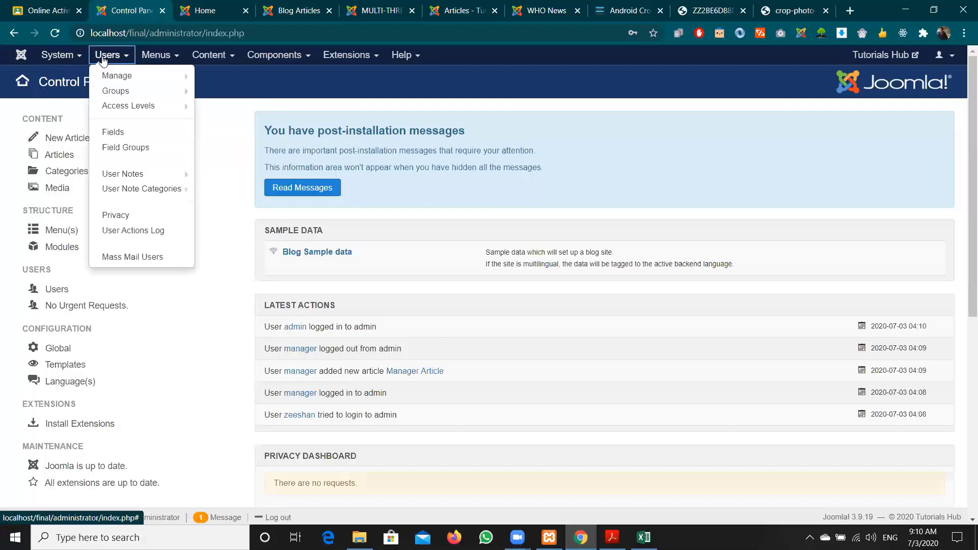
{"action": "left_click", "coordinate": [234, 127]}
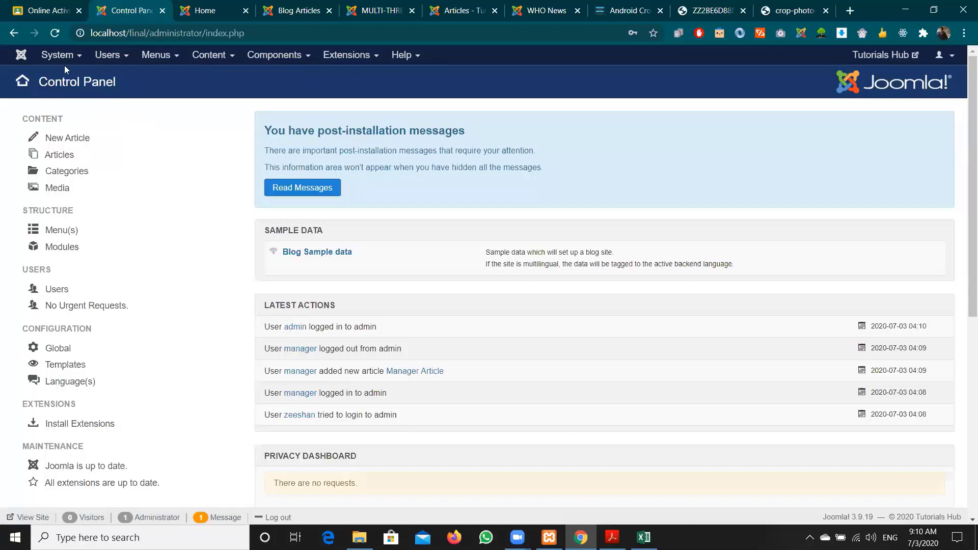
{"action": "left_click", "coordinate": [109, 57]}
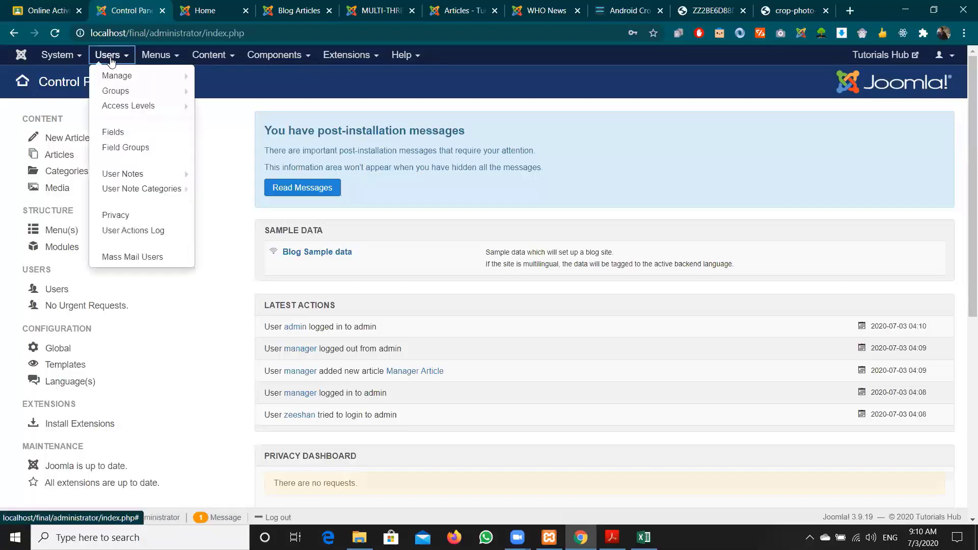
{"action": "mouse_move", "coordinate": [266, 63]}
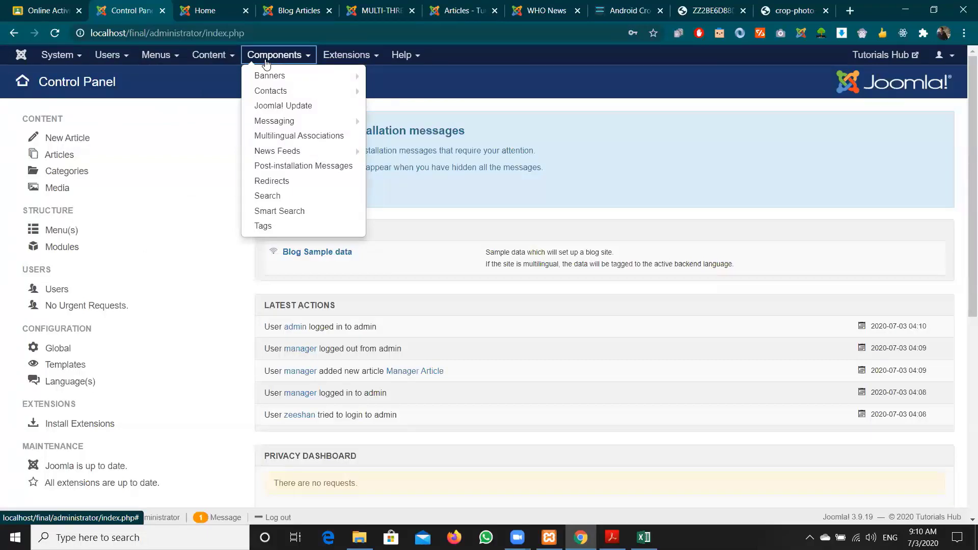
{"action": "mouse_move", "coordinate": [206, 63]}
{"action": "left_click", "coordinate": [209, 89]}
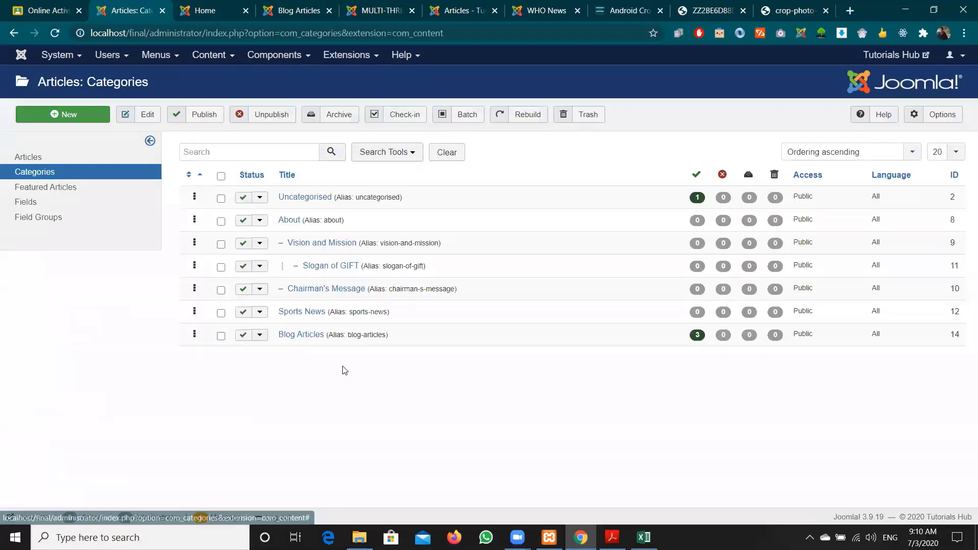
Step: Set the Blog Articles category's Access to Registered and save it
{"action": "left_click", "coordinate": [311, 334]}
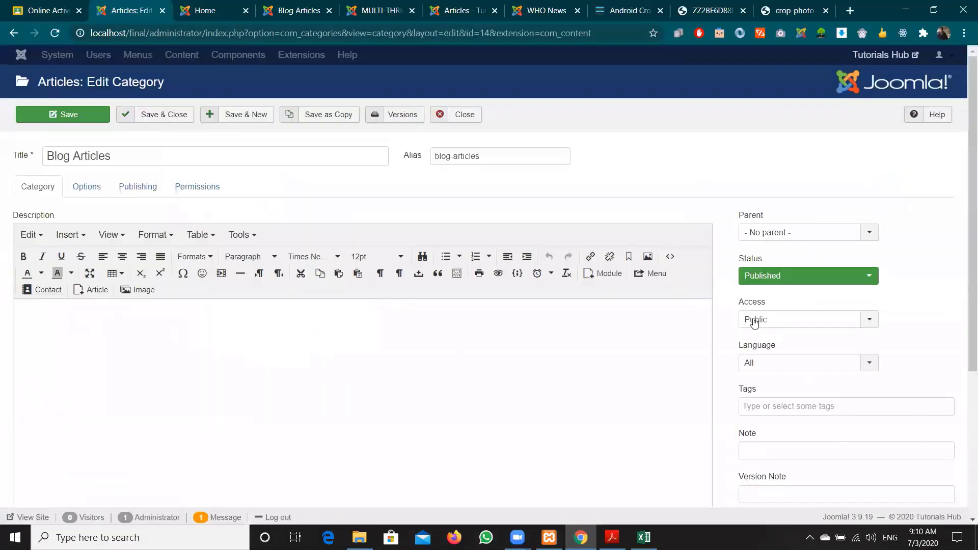
{"action": "left_click", "coordinate": [839, 319]}
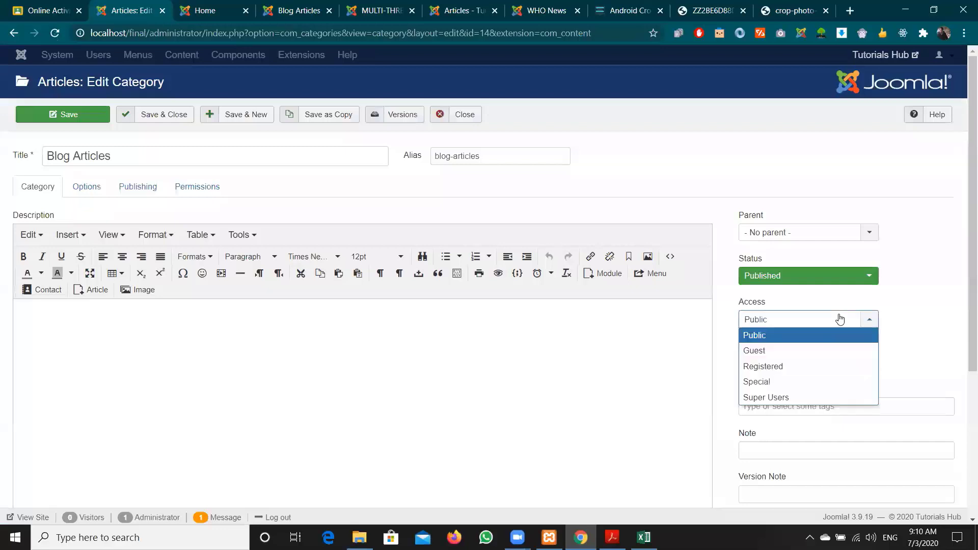
{"action": "left_click", "coordinate": [830, 376]}
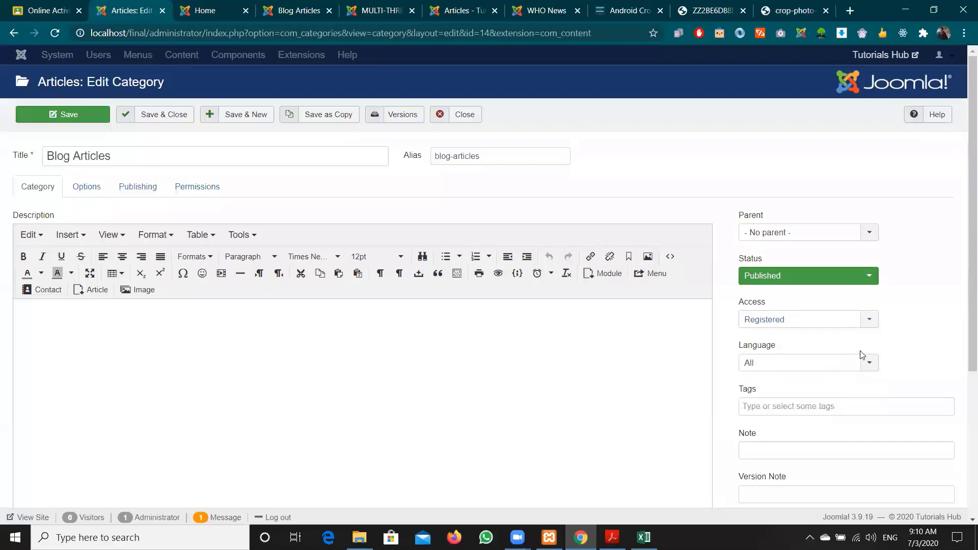
{"action": "left_click", "coordinate": [133, 113]}
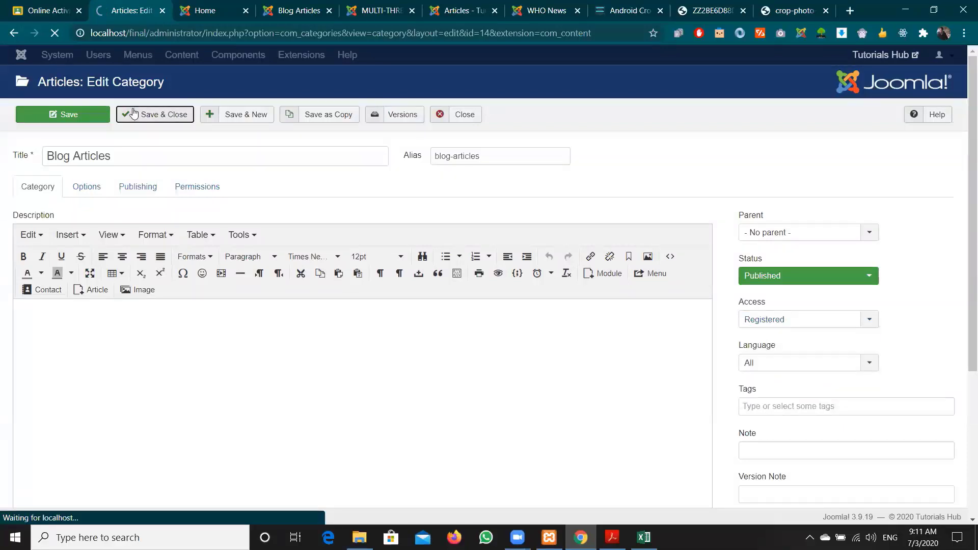
{"action": "left_click", "coordinate": [227, 6]}
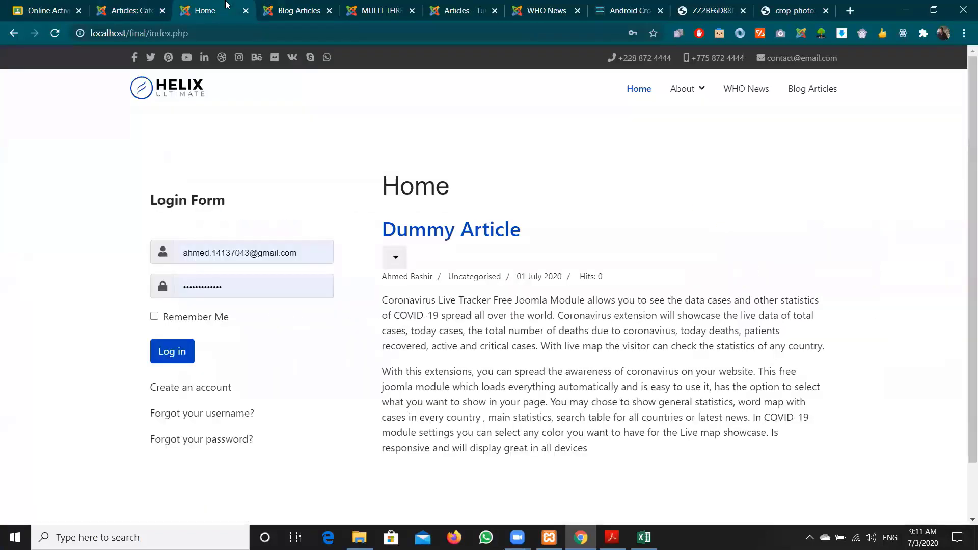
{"action": "left_click", "coordinate": [55, 32]}
{"action": "left_click", "coordinate": [789, 91]}
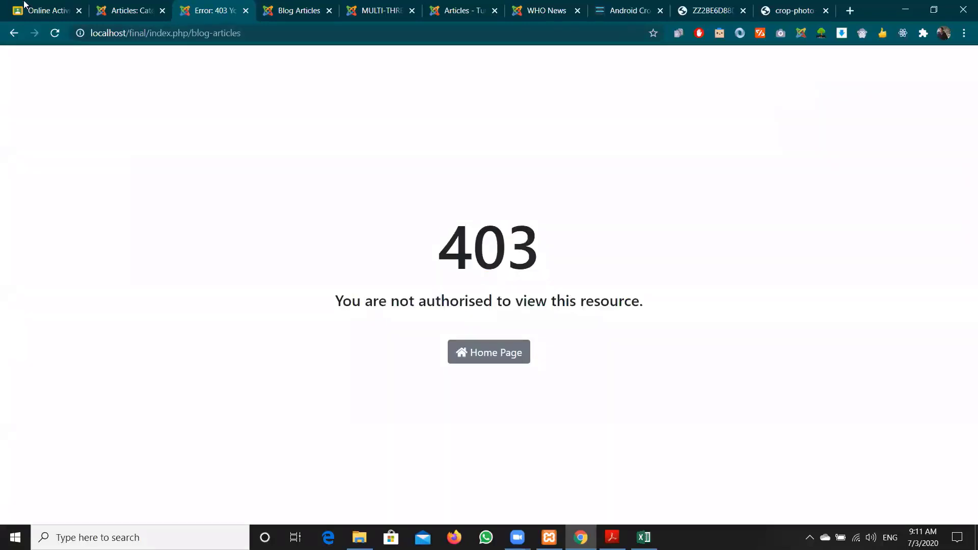
{"action": "left_click", "coordinate": [153, 6]}
{"action": "left_click", "coordinate": [198, 5]}
{"action": "left_click", "coordinate": [14, 32]}
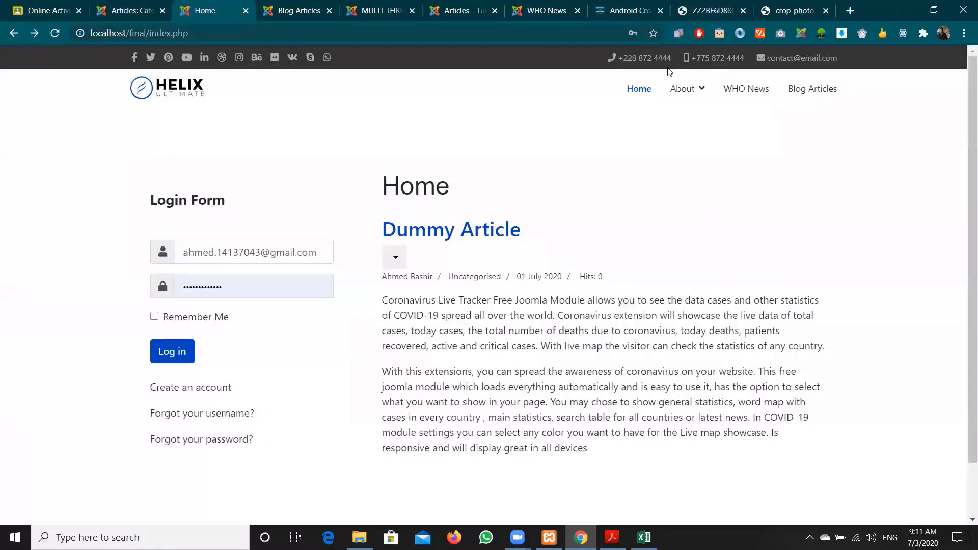
{"action": "left_click", "coordinate": [152, 33]}
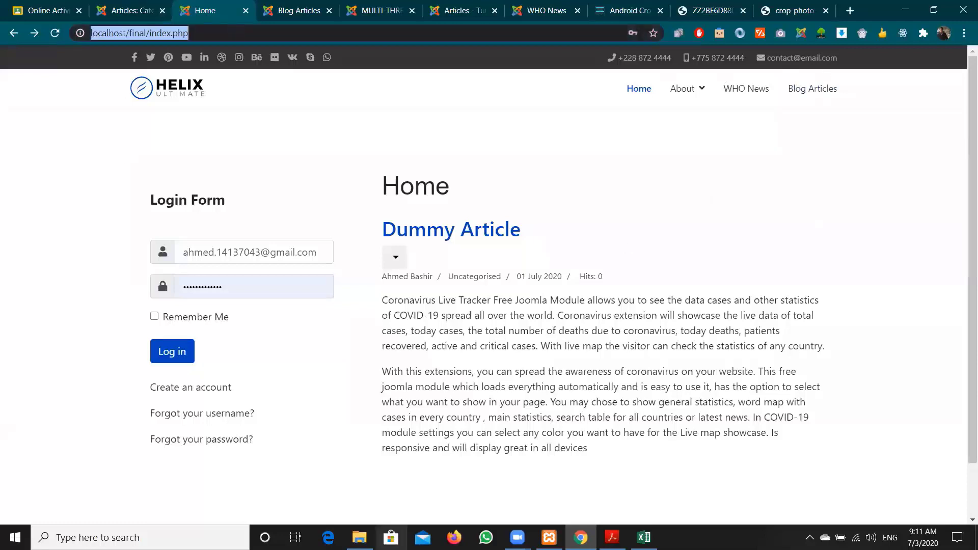
{"action": "key", "text": "Return"}
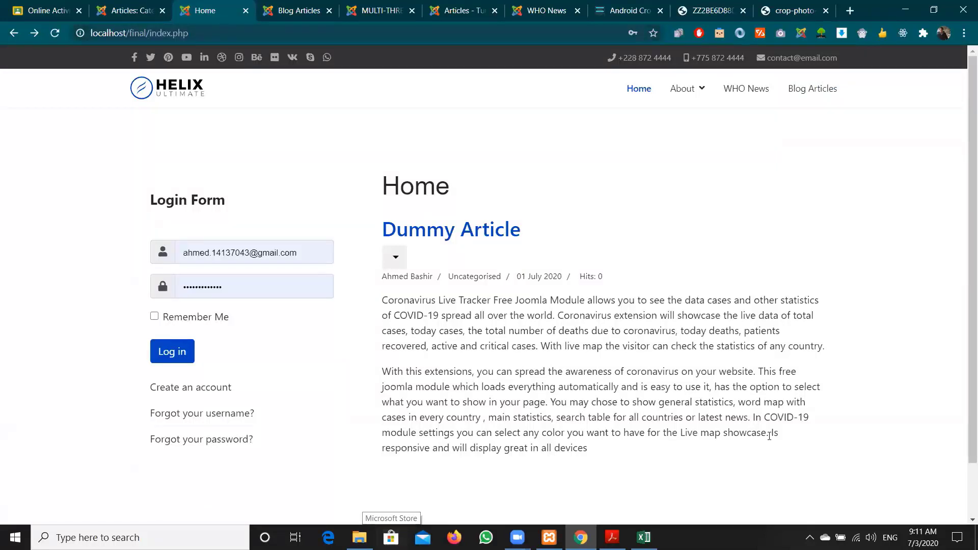
{"action": "left_click", "coordinate": [820, 97]}
{"action": "left_click", "coordinate": [484, 355]}
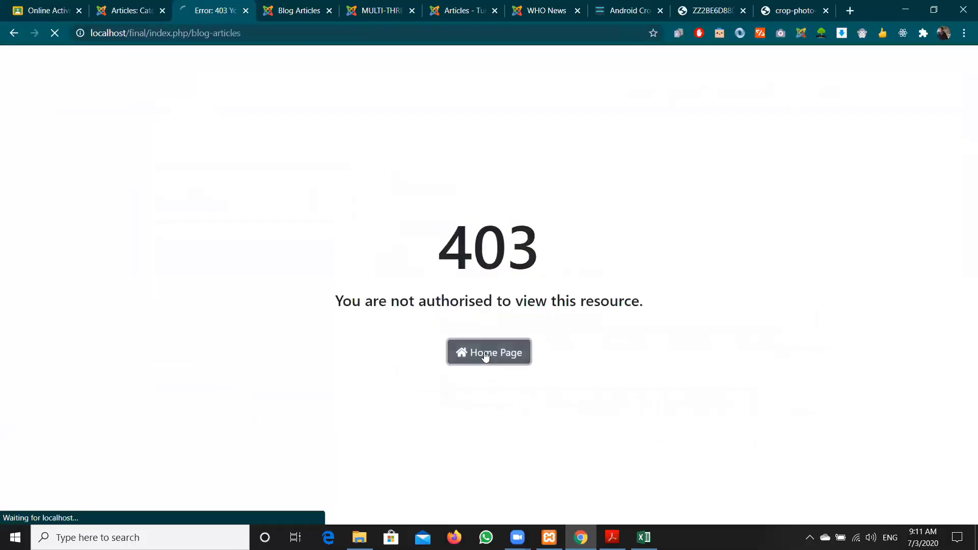
{"action": "left_click", "coordinate": [800, 96]}
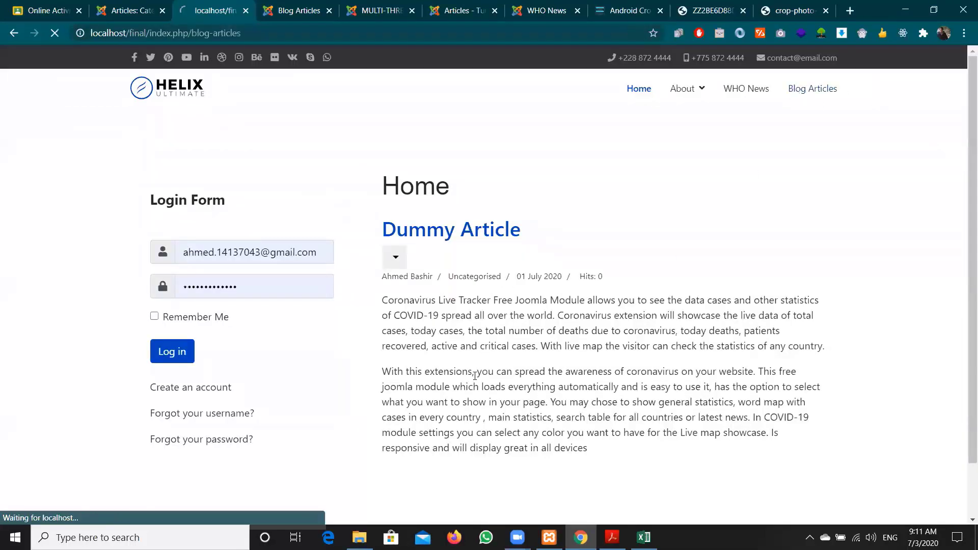
{"action": "left_click", "coordinate": [482, 362]}
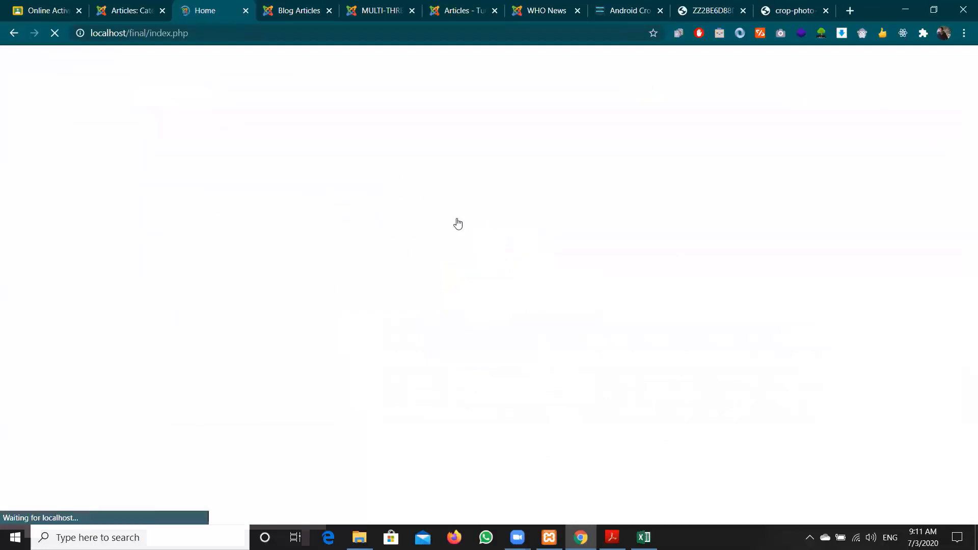
{"action": "left_click", "coordinate": [130, 6]}
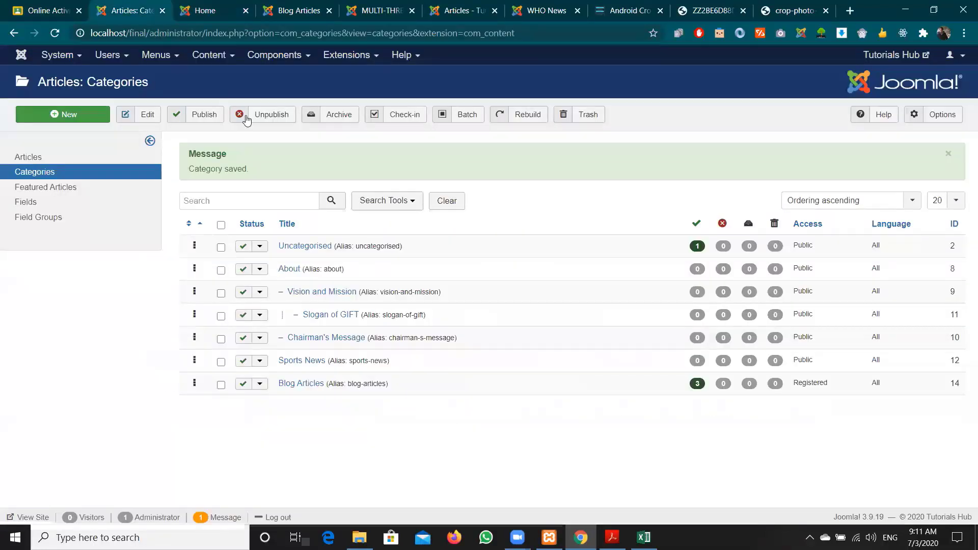
Step: In All Menu Items, set the Blog Articles item's Access to Registered and save it
{"action": "left_click", "coordinate": [156, 55]}
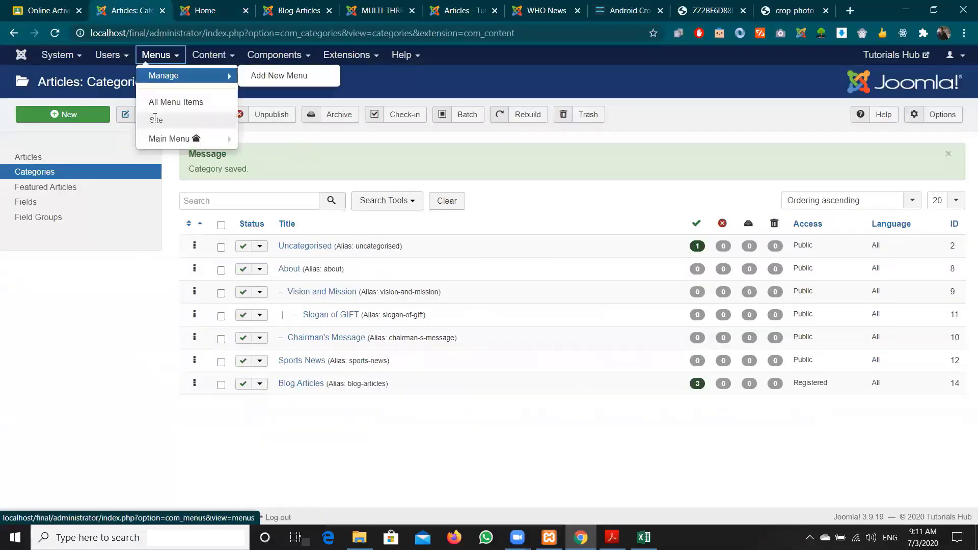
{"action": "mouse_move", "coordinate": [155, 137]}
{"action": "left_click", "coordinate": [159, 101]}
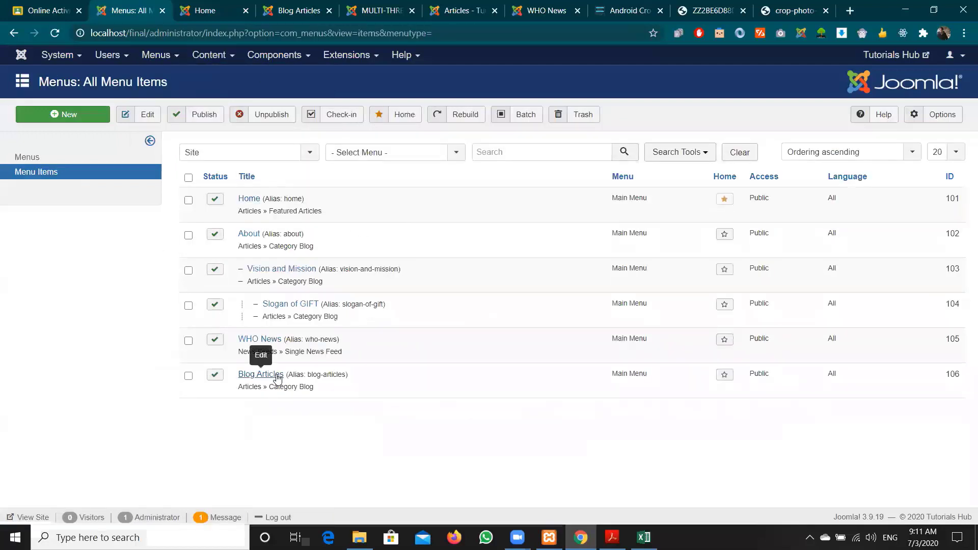
{"action": "left_click", "coordinate": [255, 375]}
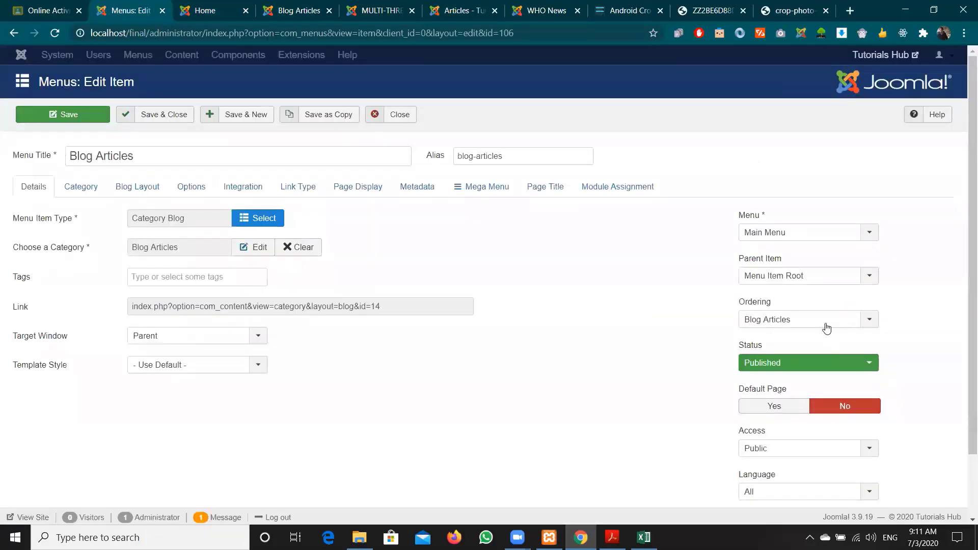
{"action": "scroll", "coordinate": [820, 326], "scroll_direction": "down", "scroll_amount": 2}
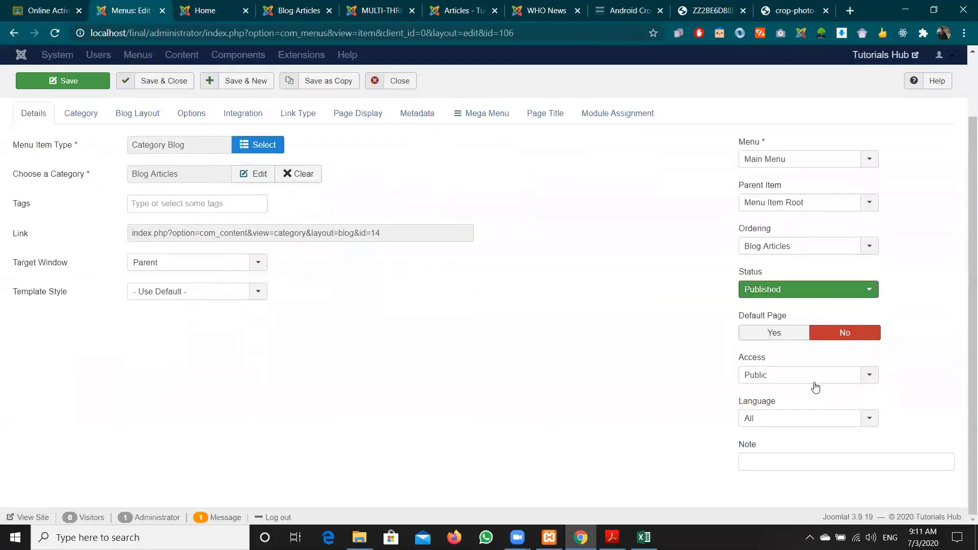
{"action": "left_click", "coordinate": [815, 388]}
{"action": "left_click", "coordinate": [802, 426]}
{"action": "left_click", "coordinate": [148, 83]}
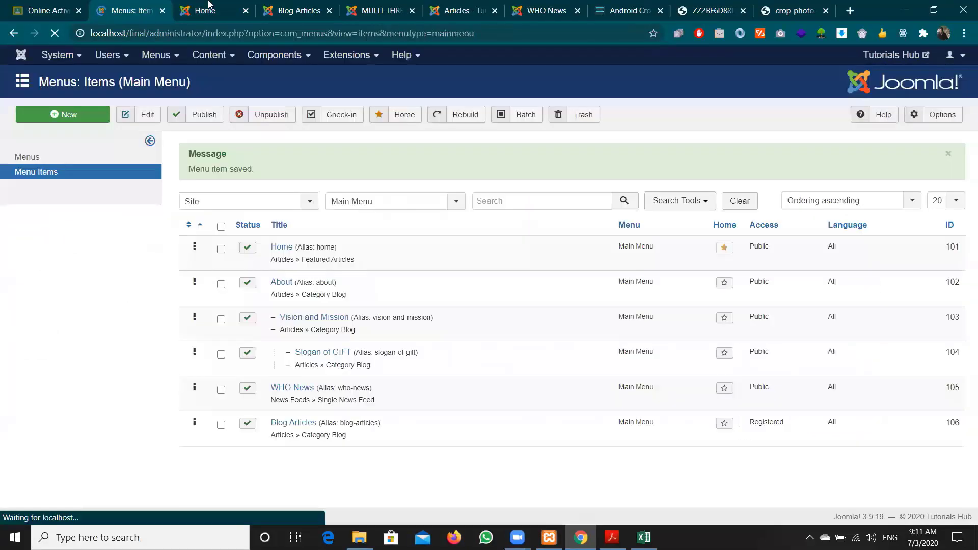
{"action": "left_click", "coordinate": [209, 7]}
Step: Reload the front end and log in with a registered user's username and password
{"action": "left_click", "coordinate": [55, 34]}
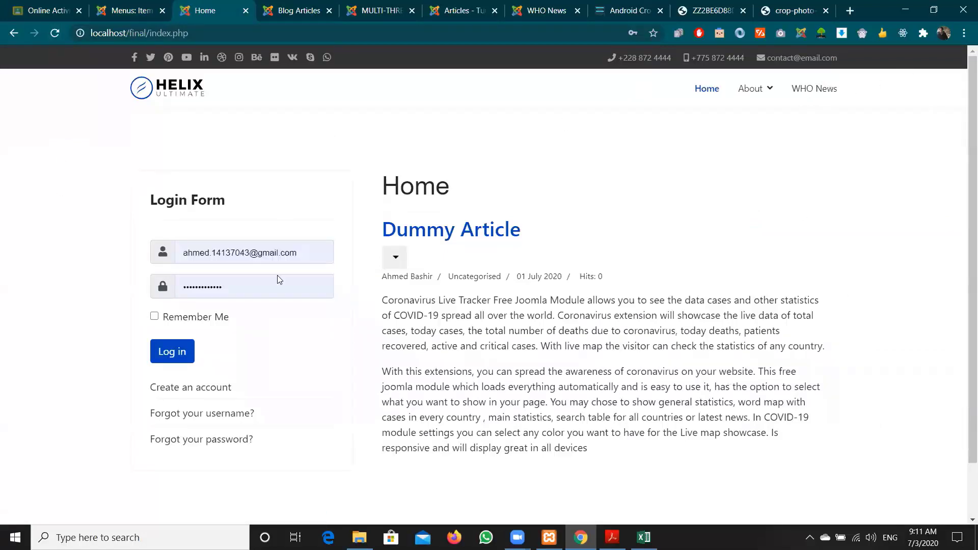
{"action": "triple_click", "coordinate": [255, 252]}
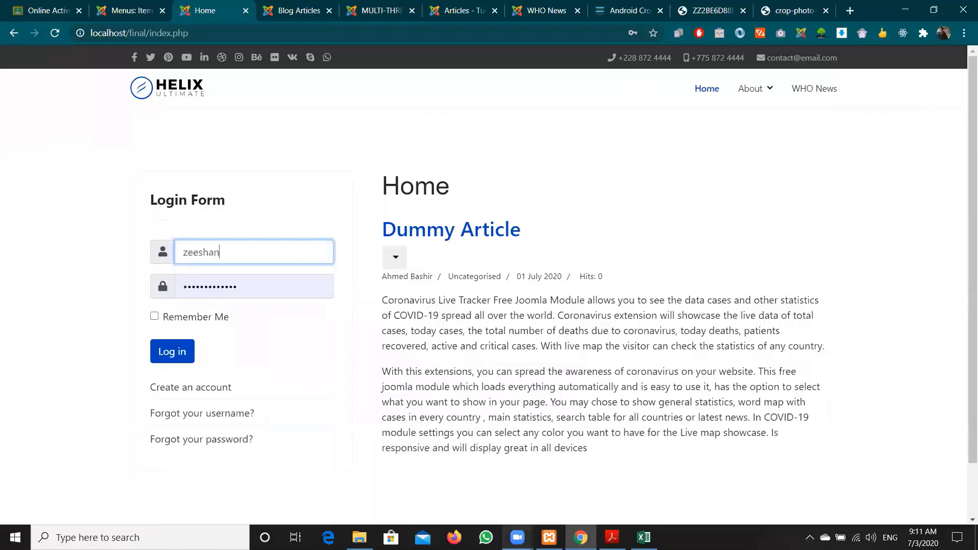
{"action": "key", "text": "Tab"}
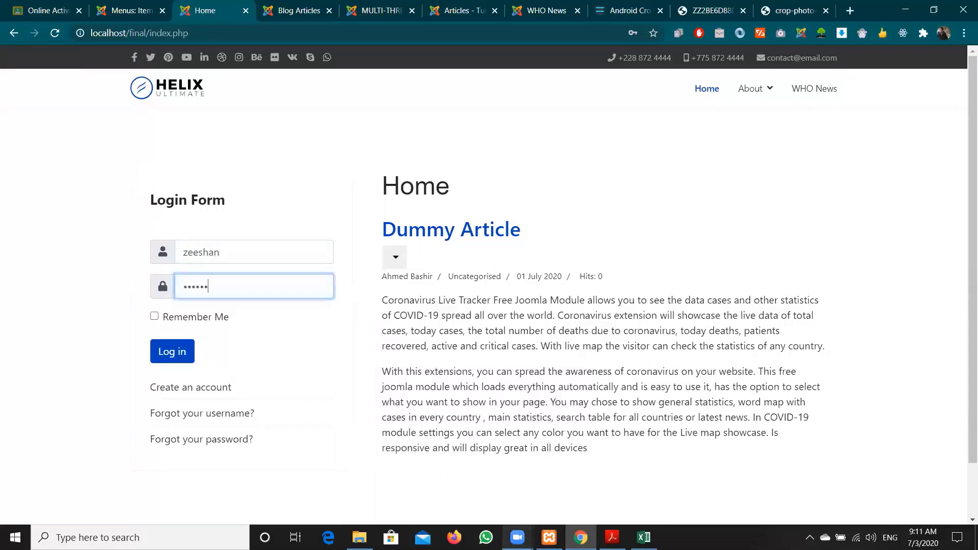
{"action": "key", "text": "Return"}
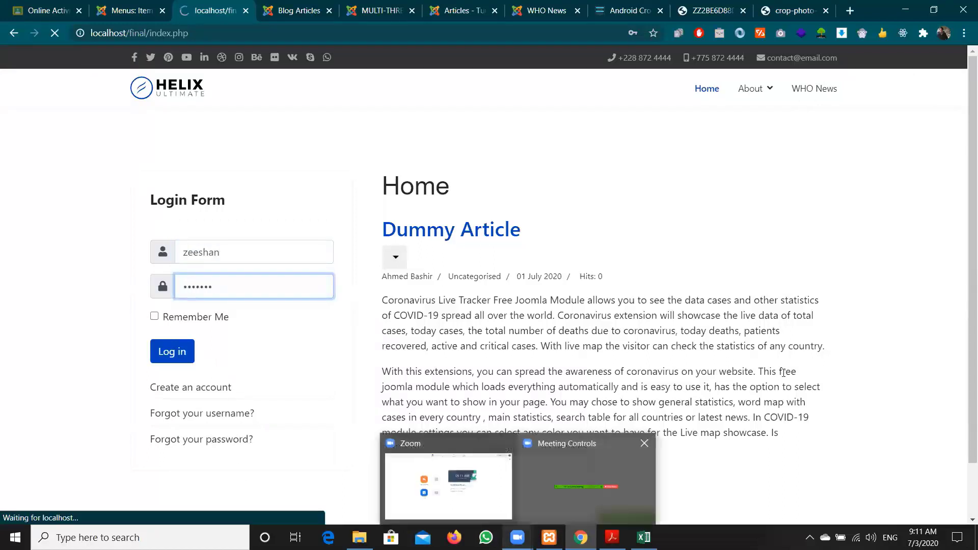
Step: Open Blog Articles while logged in, look through its articles, then return to the admin tab
{"action": "left_click", "coordinate": [814, 92]}
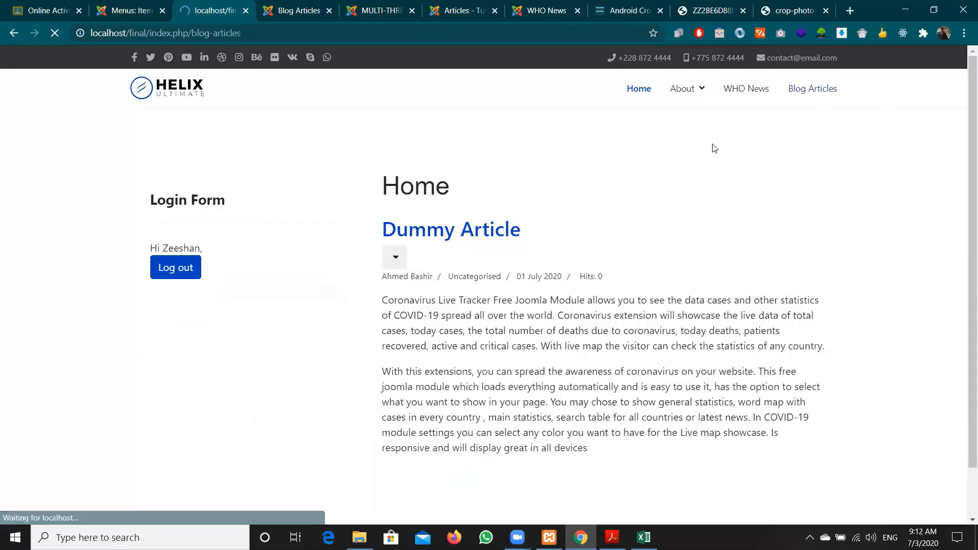
{"action": "scroll", "coordinate": [707, 265], "scroll_direction": "down", "scroll_amount": 15}
{"action": "scroll", "coordinate": [711, 257], "scroll_direction": "up", "scroll_amount": 15}
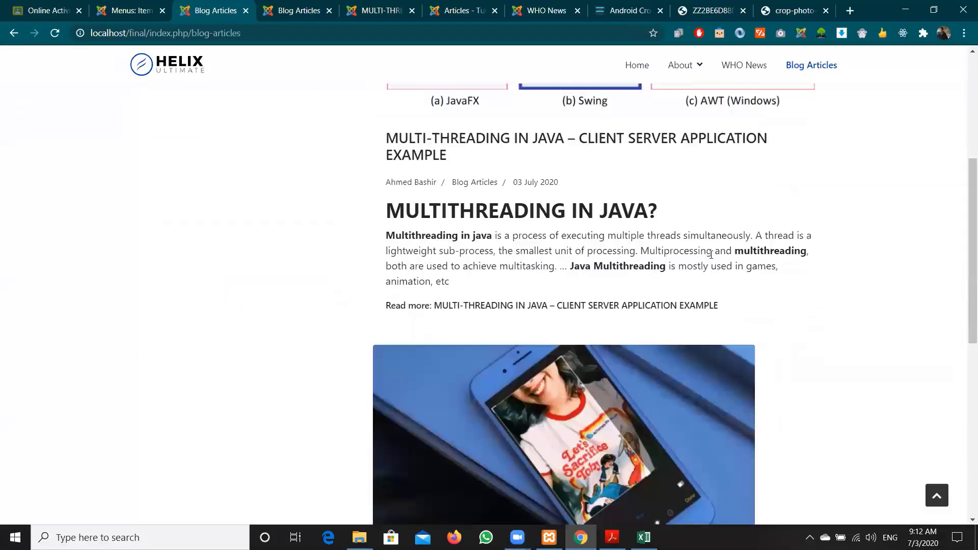
{"action": "scroll", "coordinate": [346, 310], "scroll_direction": "down", "scroll_amount": 7}
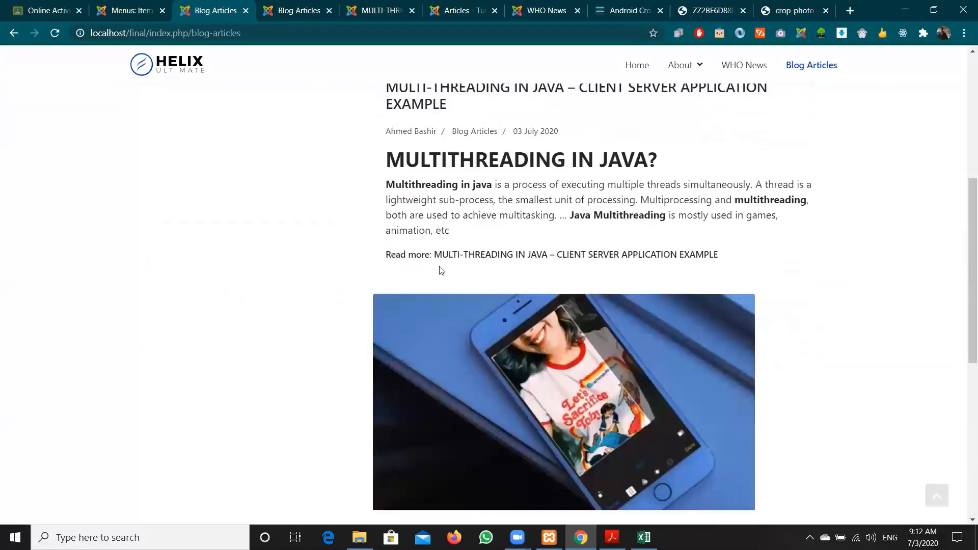
{"action": "scroll", "coordinate": [469, 179], "scroll_direction": "up", "scroll_amount": 5}
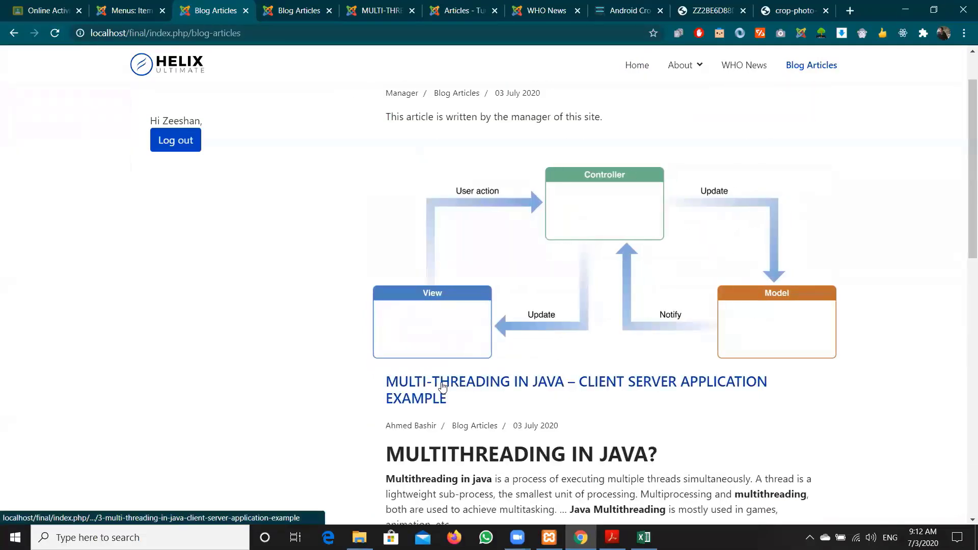
{"action": "scroll", "coordinate": [441, 383], "scroll_direction": "up", "scroll_amount": 3}
{"action": "left_click", "coordinate": [122, 6]}
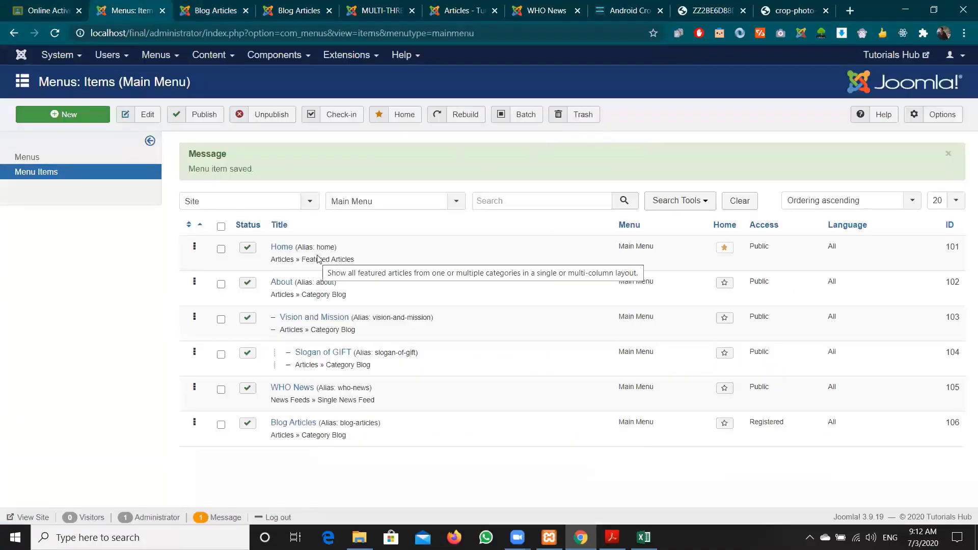
Step: Open Extensions: Install and add the Install from Web option to the installer
{"action": "left_click", "coordinate": [352, 55]}
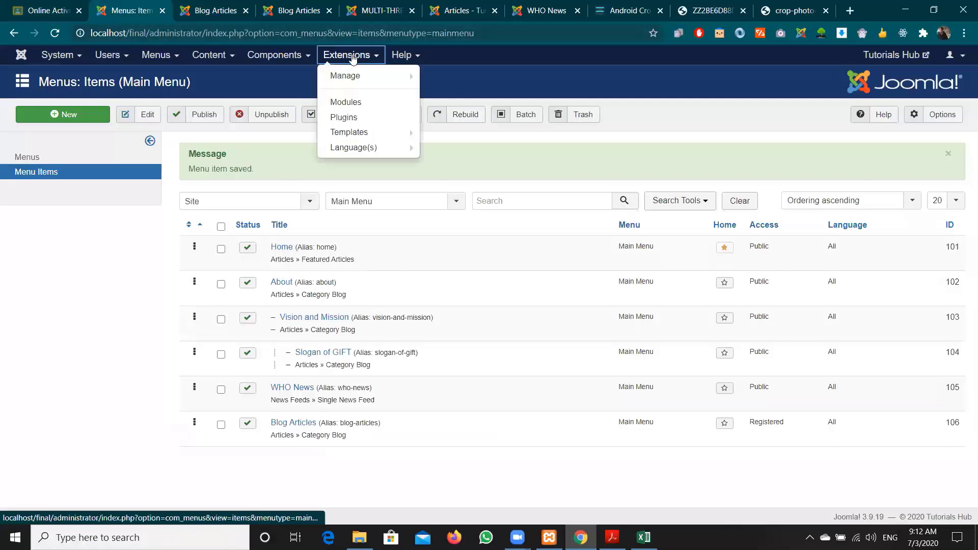
{"action": "mouse_move", "coordinate": [343, 72]}
{"action": "left_click", "coordinate": [444, 77]}
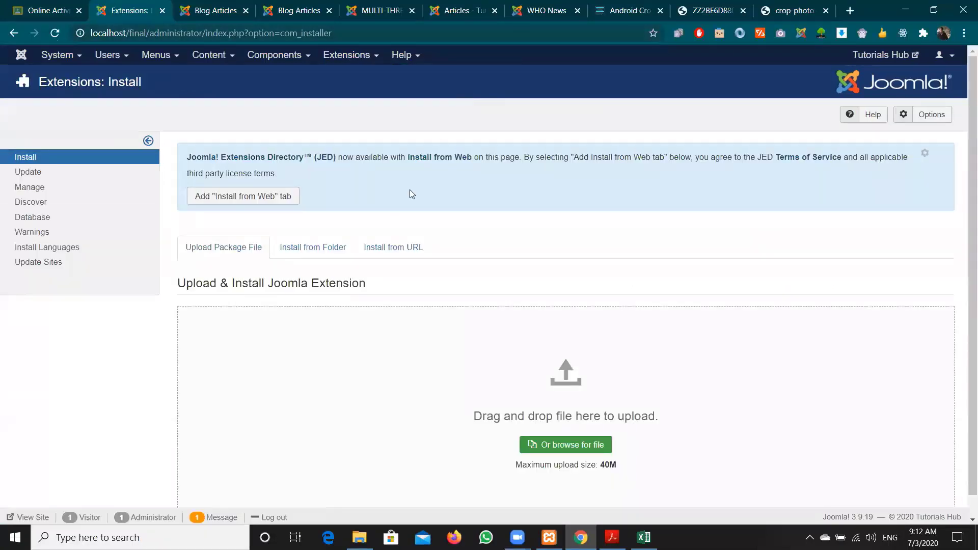
{"action": "left_click", "coordinate": [241, 196]}
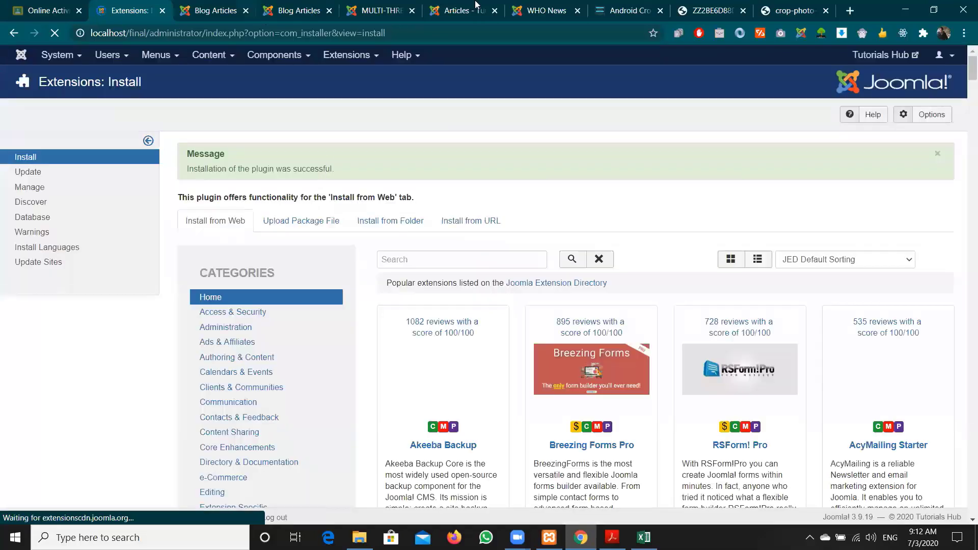
{"action": "left_click", "coordinate": [616, 5]}
{"action": "scroll", "coordinate": [276, 264], "scroll_direction": "up", "scroll_amount": 6}
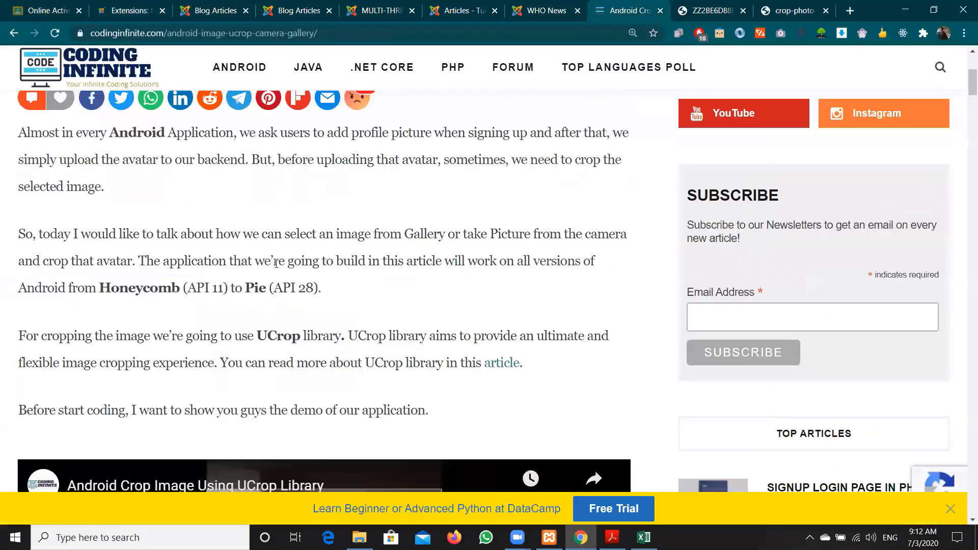
{"action": "scroll", "coordinate": [91, 286], "scroll_direction": "up", "scroll_amount": 4}
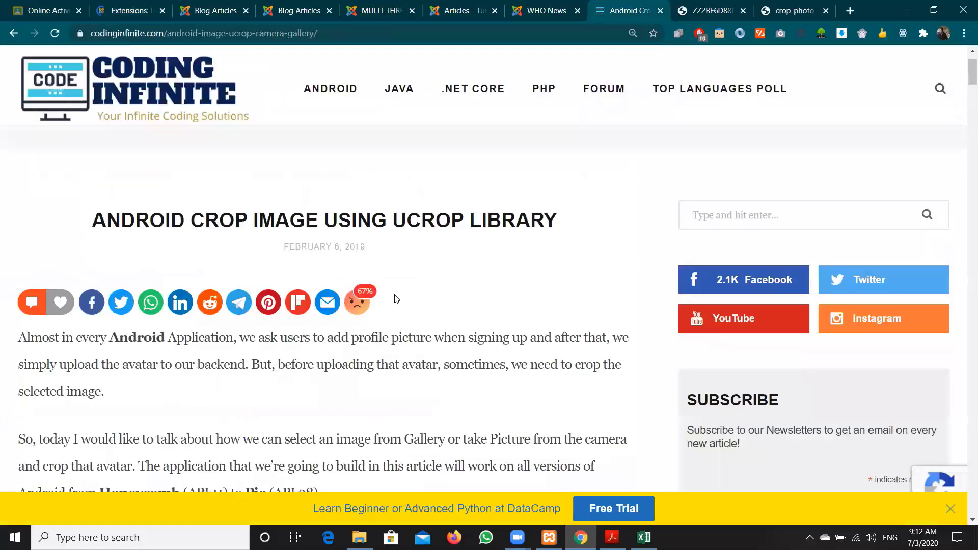
{"action": "left_click", "coordinate": [210, 7]}
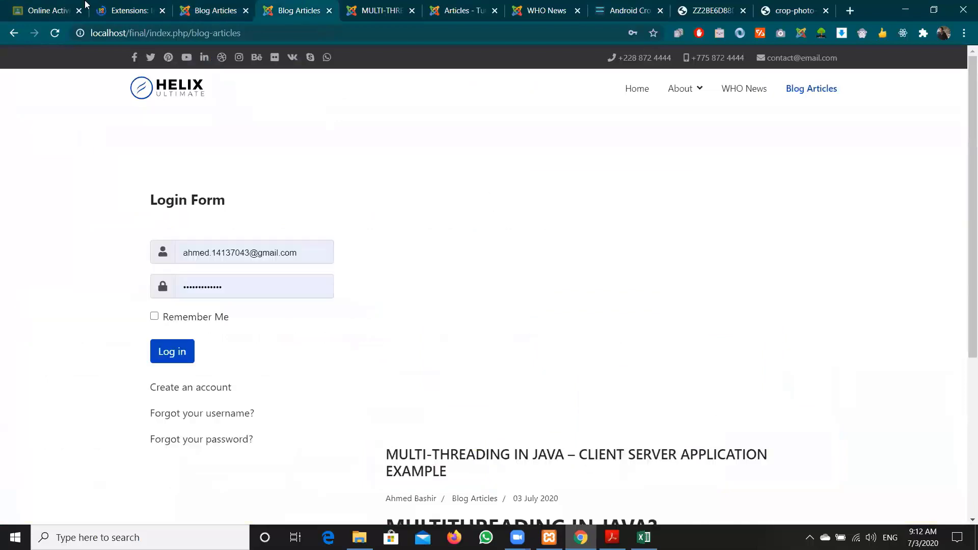
{"action": "left_click", "coordinate": [127, 7]}
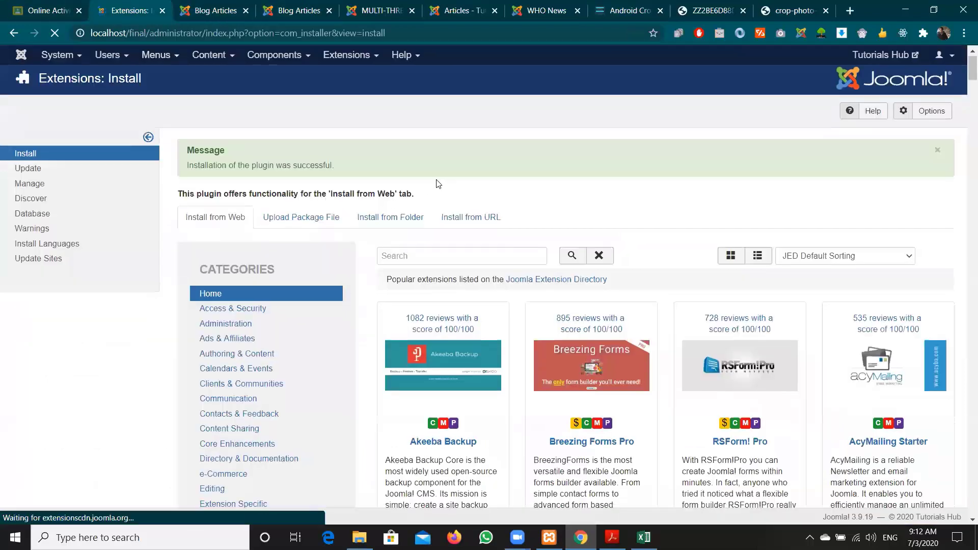
Step: List the Social Web category and scroll down to the Fast Social Share plugin
{"action": "scroll", "coordinate": [438, 184], "scroll_direction": "down", "scroll_amount": 1}
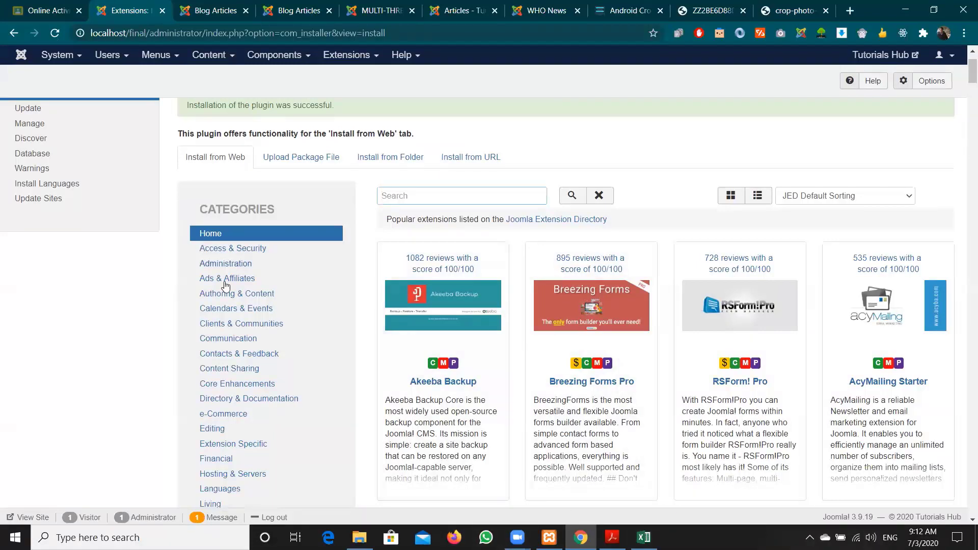
{"action": "scroll", "coordinate": [244, 409], "scroll_direction": "down", "scroll_amount": 3}
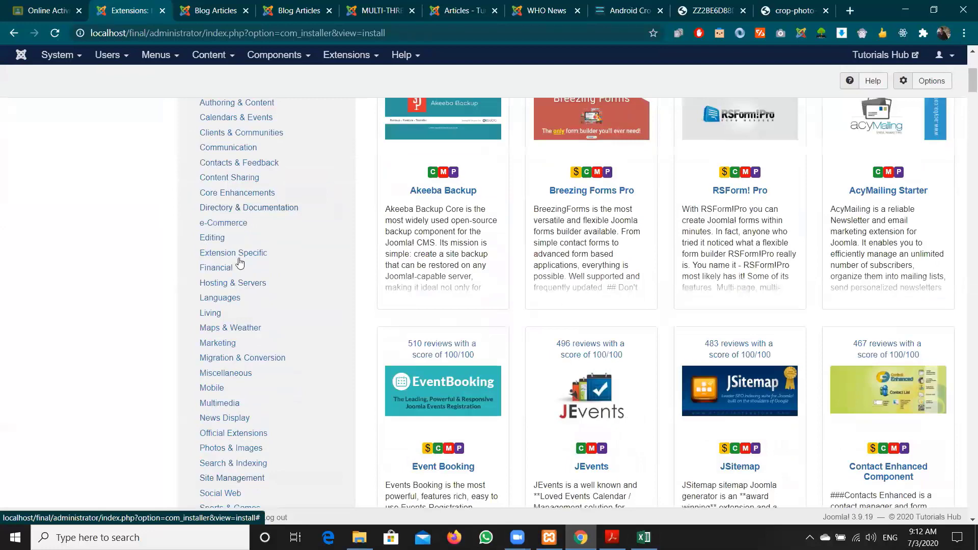
{"action": "scroll", "coordinate": [228, 437], "scroll_direction": "down", "scroll_amount": 2}
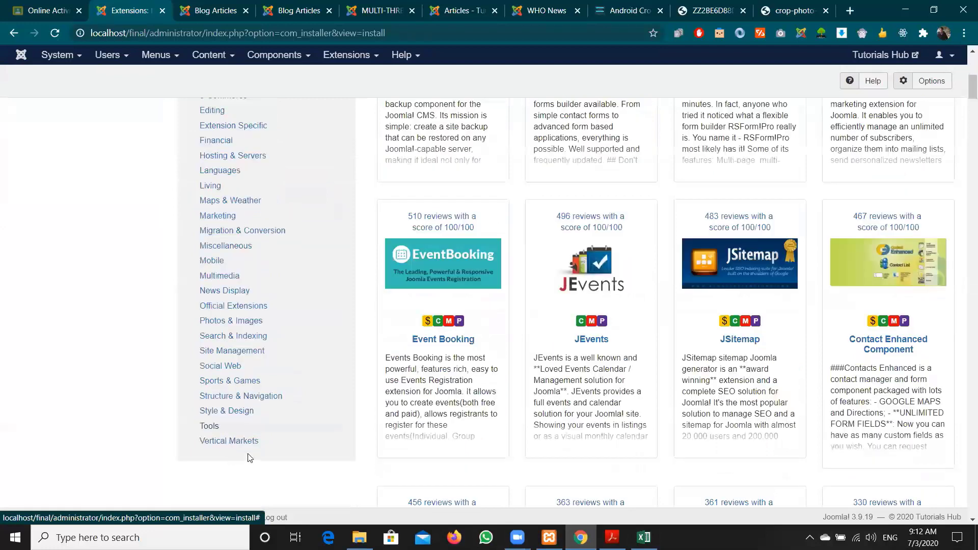
{"action": "left_click", "coordinate": [227, 370]}
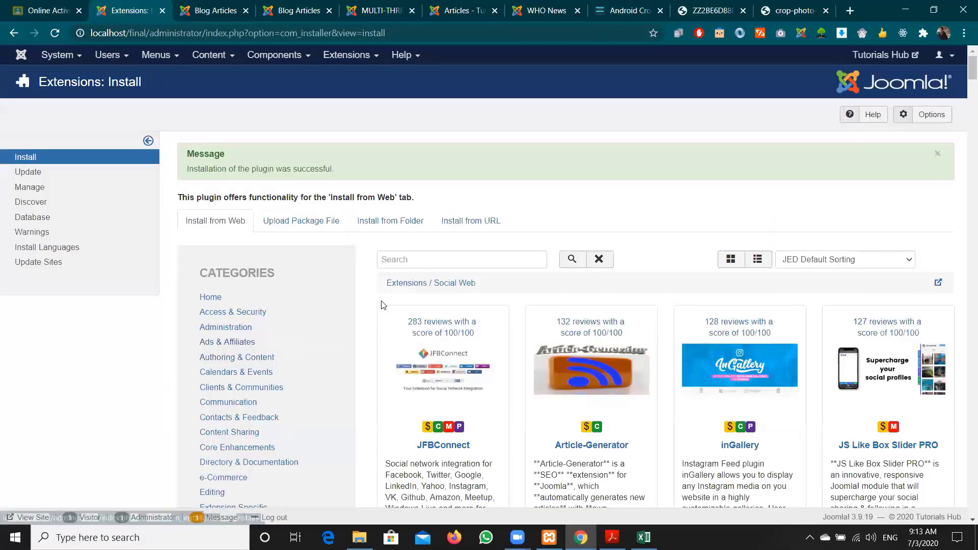
{"action": "scroll", "coordinate": [383, 304], "scroll_direction": "down", "scroll_amount": 5}
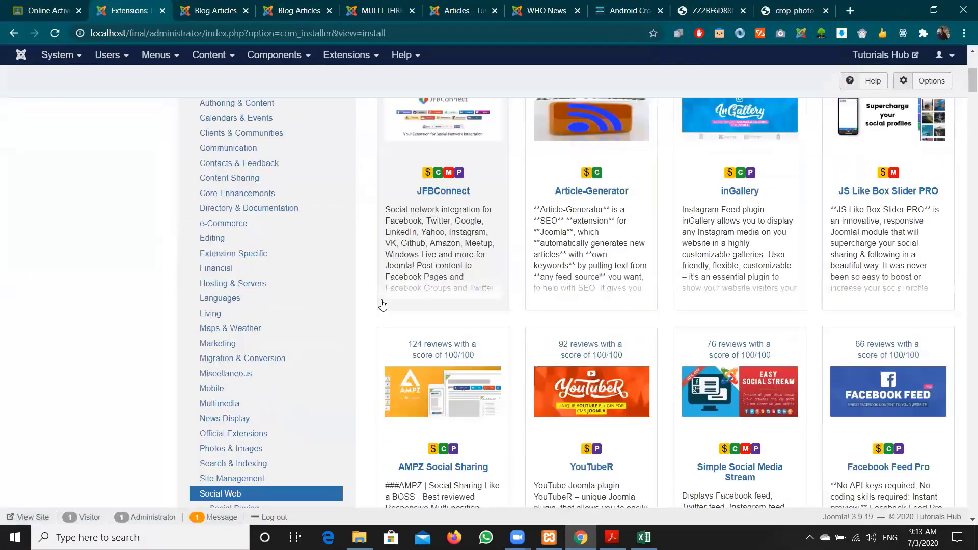
{"action": "scroll", "coordinate": [881, 255], "scroll_direction": "down", "scroll_amount": 5}
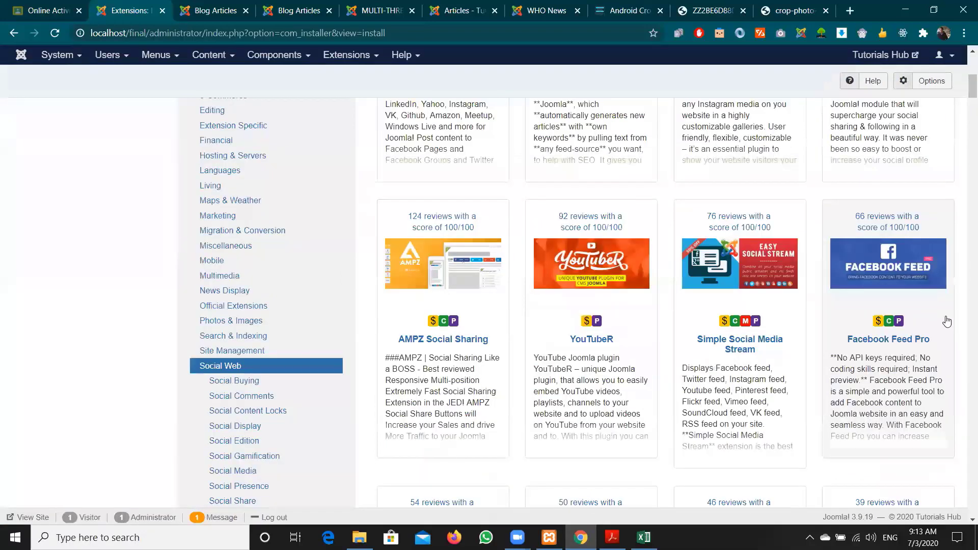
{"action": "scroll", "coordinate": [512, 395], "scroll_direction": "down", "scroll_amount": 2}
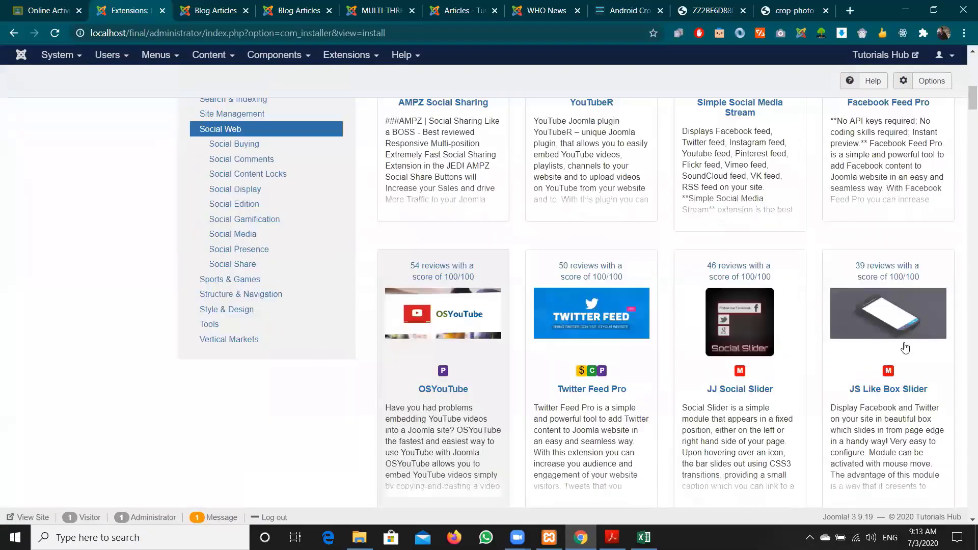
{"action": "scroll", "coordinate": [527, 344], "scroll_direction": "down", "scroll_amount": 4}
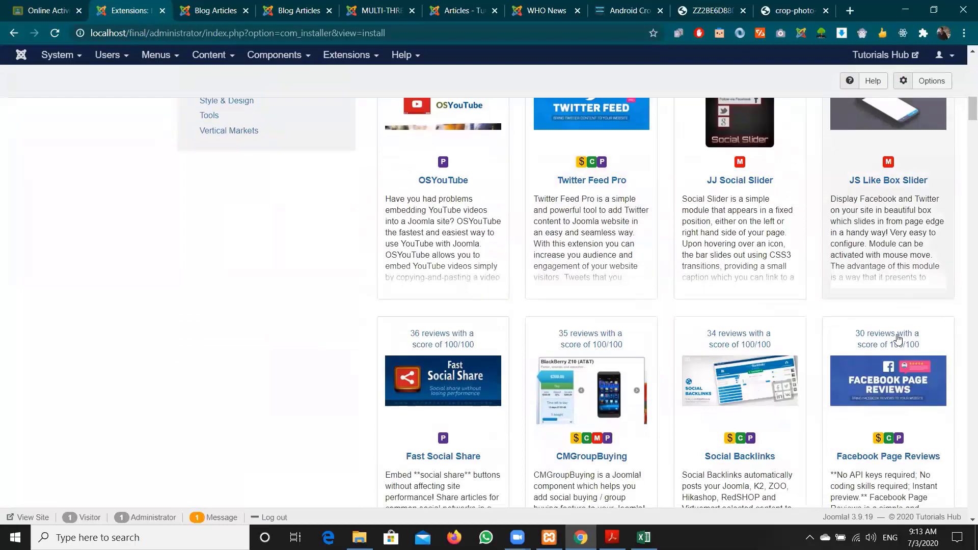
{"action": "scroll", "coordinate": [456, 313], "scroll_direction": "down", "scroll_amount": 3}
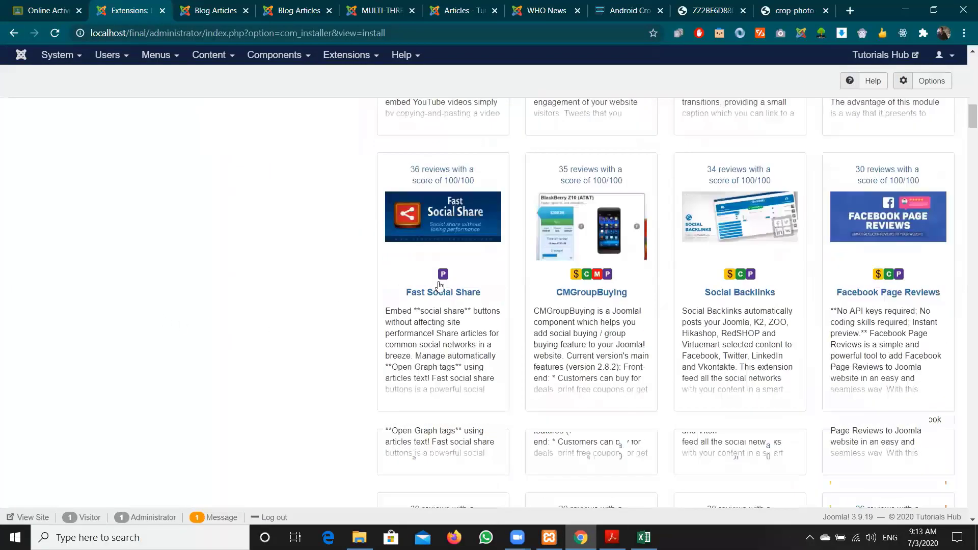
{"action": "scroll", "coordinate": [443, 267], "scroll_direction": "down", "scroll_amount": 1}
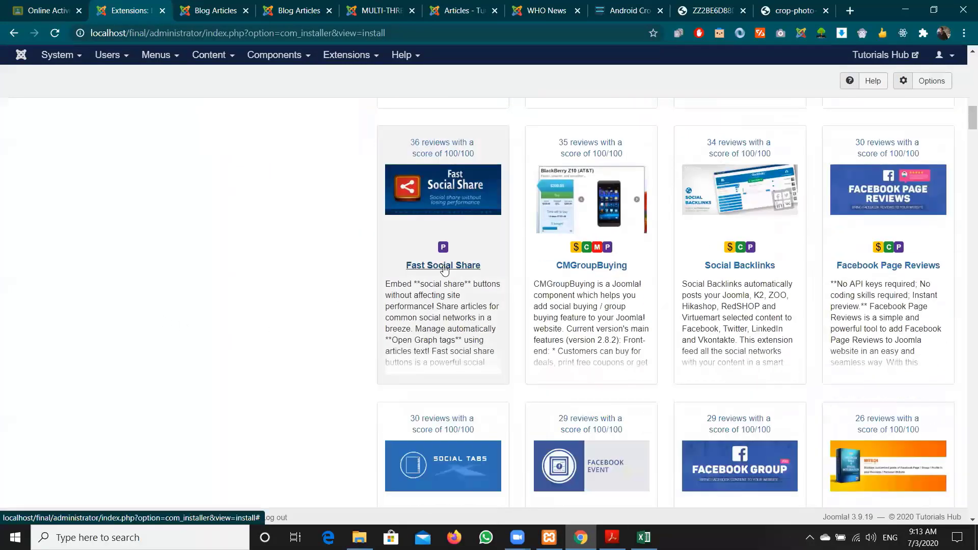
{"action": "left_click", "coordinate": [445, 266]}
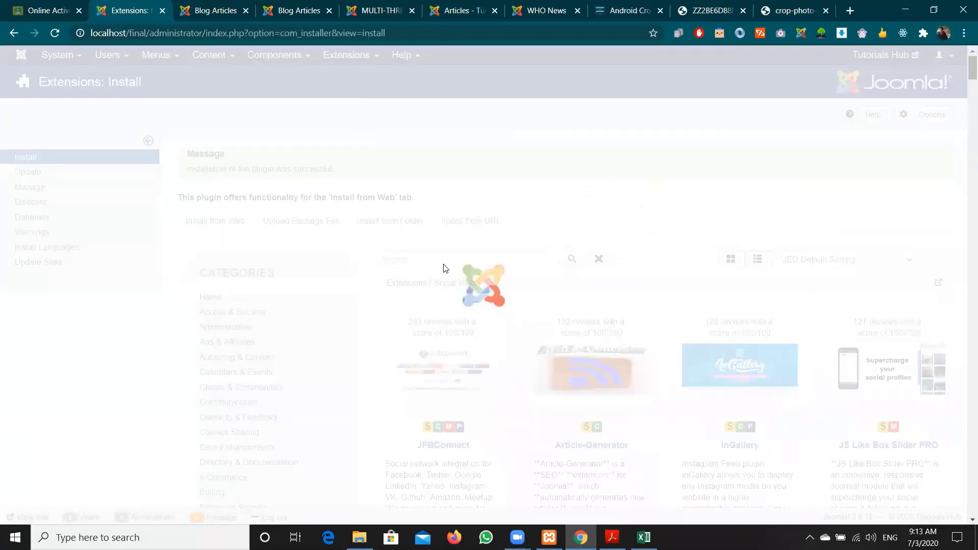
Step: Review Fast Social Share's version, GPLv2-or-later licence and Plugin type, then Register & Install it
{"action": "scroll", "coordinate": [444, 265], "scroll_direction": "down", "scroll_amount": 3}
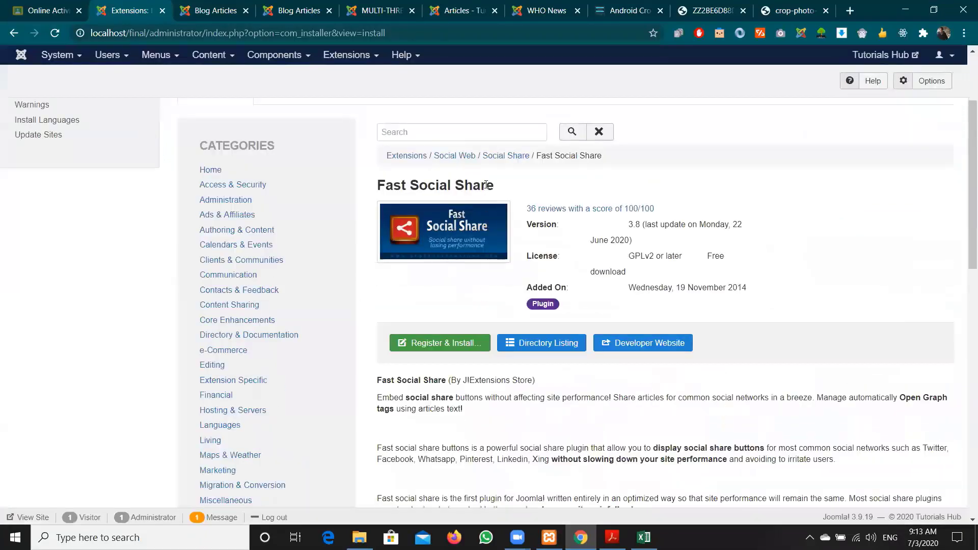
{"action": "left_click_drag", "start_coordinate": [378, 184], "coordinate": [497, 190]}
{"action": "left_click", "coordinate": [532, 179]}
{"action": "triple_click", "coordinate": [636, 227]}
{"action": "left_click_drag", "start_coordinate": [628, 257], "coordinate": [727, 263]}
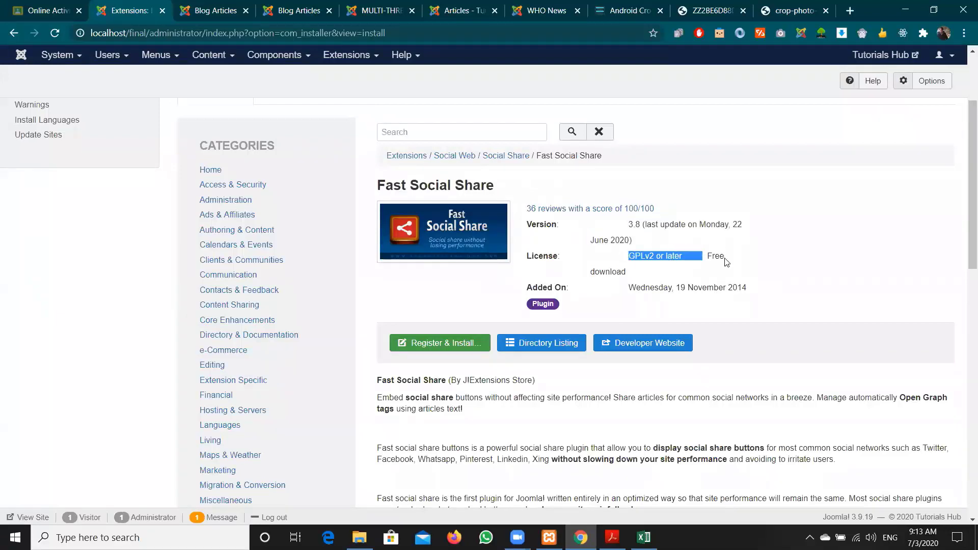
{"action": "left_click", "coordinate": [728, 262]}
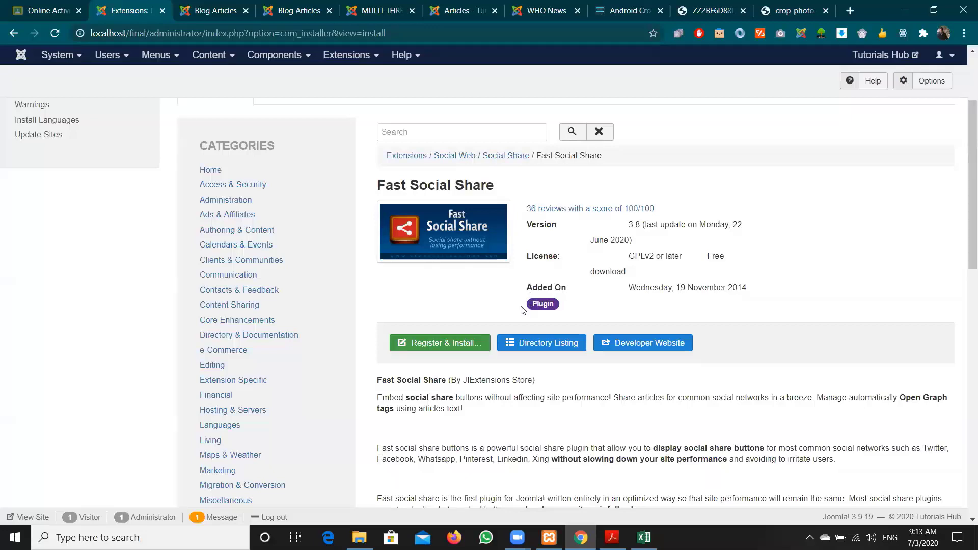
{"action": "left_click_drag", "start_coordinate": [523, 310], "coordinate": [555, 300]}
{"action": "key", "text": "ctrl+plus"}
{"action": "key", "text": "ctrl+plus"}
{"action": "key", "text": "ctrl+plus"}
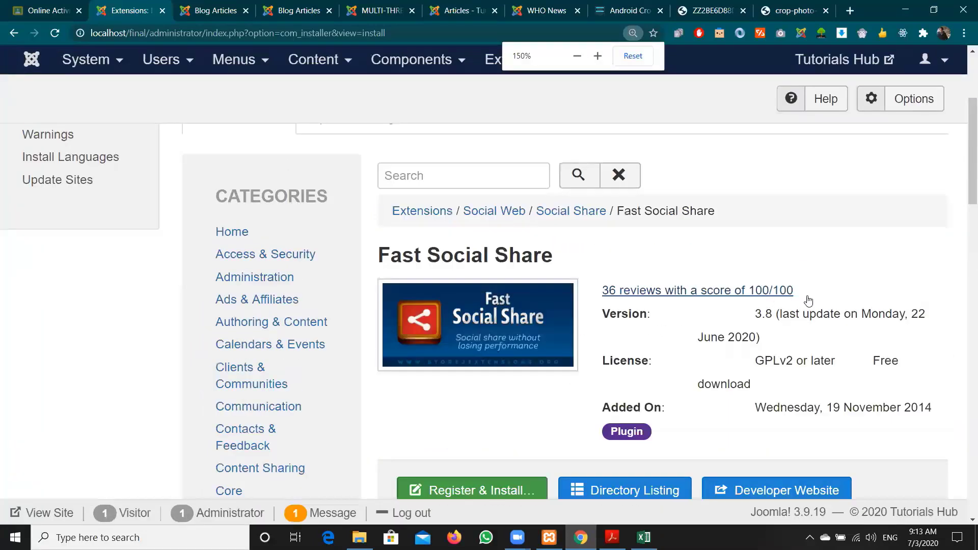
{"action": "scroll", "coordinate": [808, 300], "scroll_direction": "down", "scroll_amount": 1}
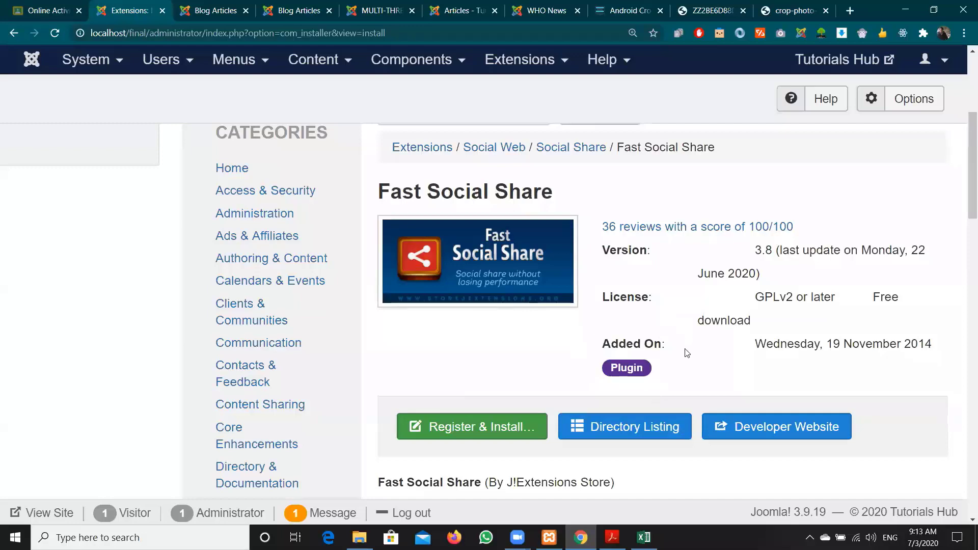
{"action": "key", "text": "ctrl+minus"}
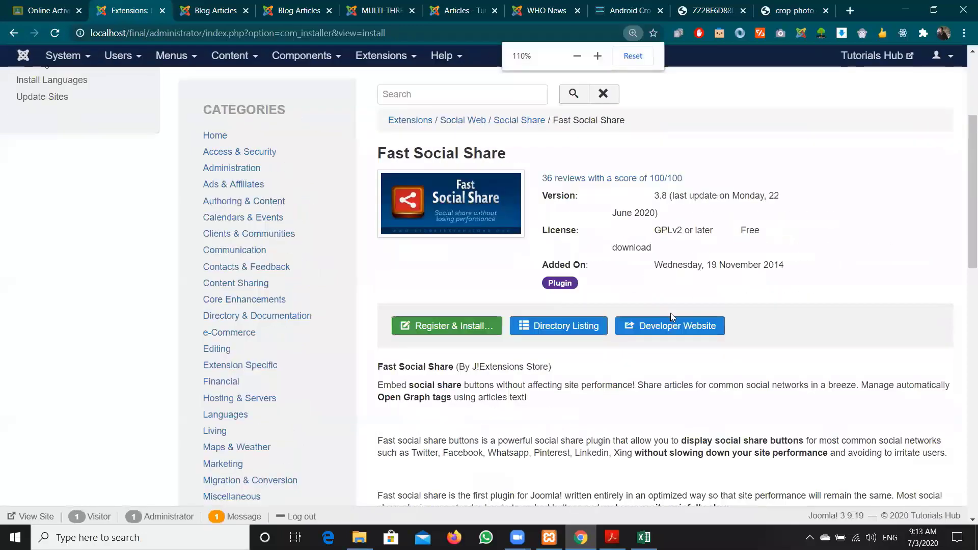
{"action": "left_click", "coordinate": [475, 335]}
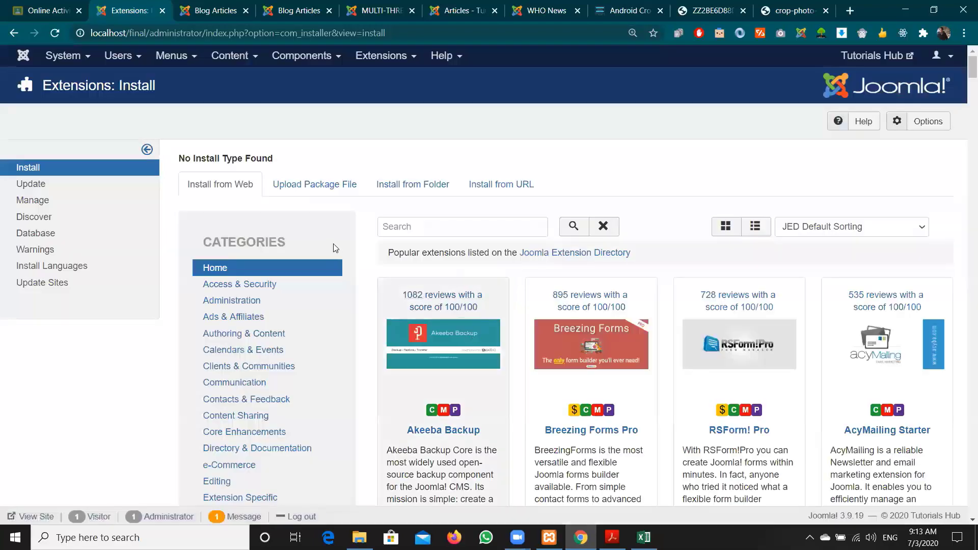
Step: Search the extension directory for 'Fast Shard' and open the Fast Social Share result
{"action": "scroll", "coordinate": [443, 306], "scroll_direction": "down", "scroll_amount": 3}
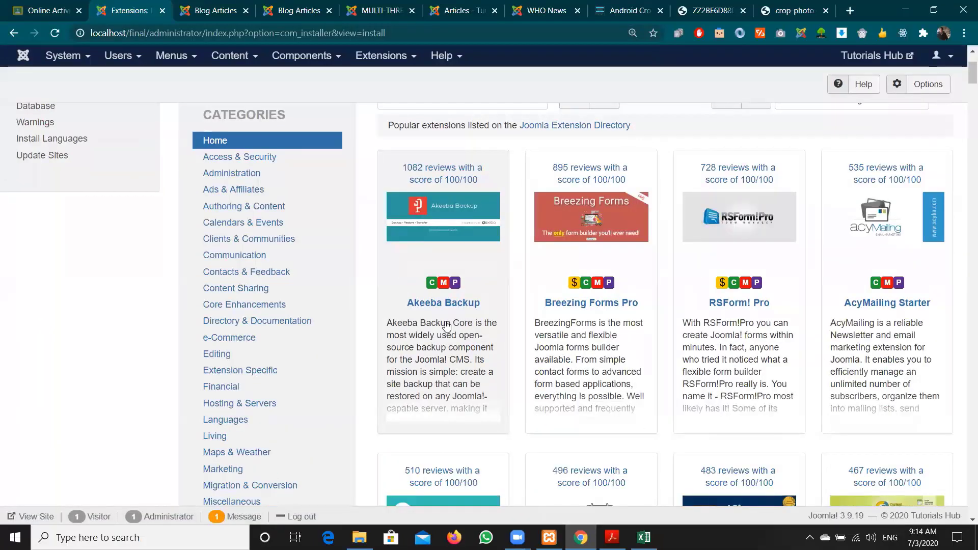
{"action": "scroll", "coordinate": [447, 326], "scroll_direction": "down", "scroll_amount": 4}
{"action": "scroll", "coordinate": [453, 265], "scroll_direction": "up", "scroll_amount": 6}
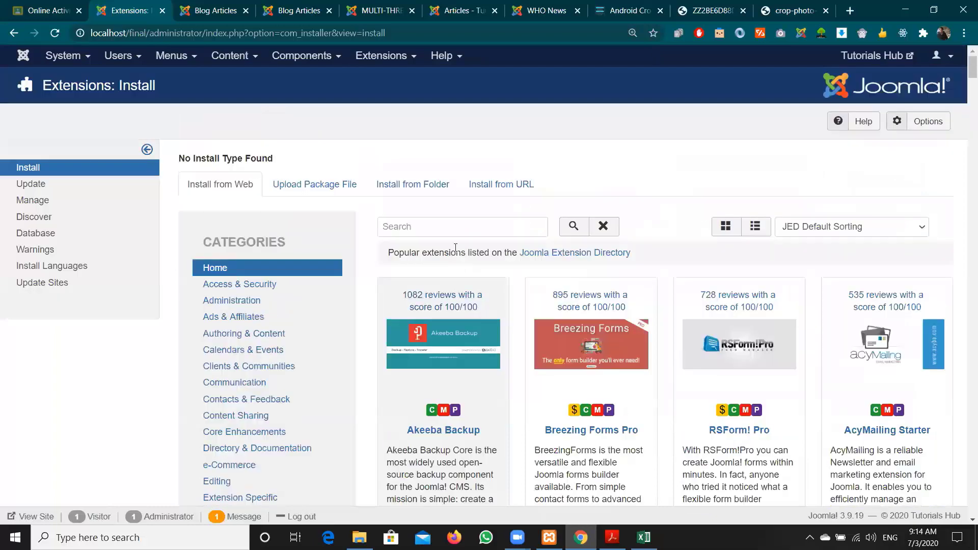
{"action": "left_click", "coordinate": [456, 227]}
{"action": "type", "text": "F"}
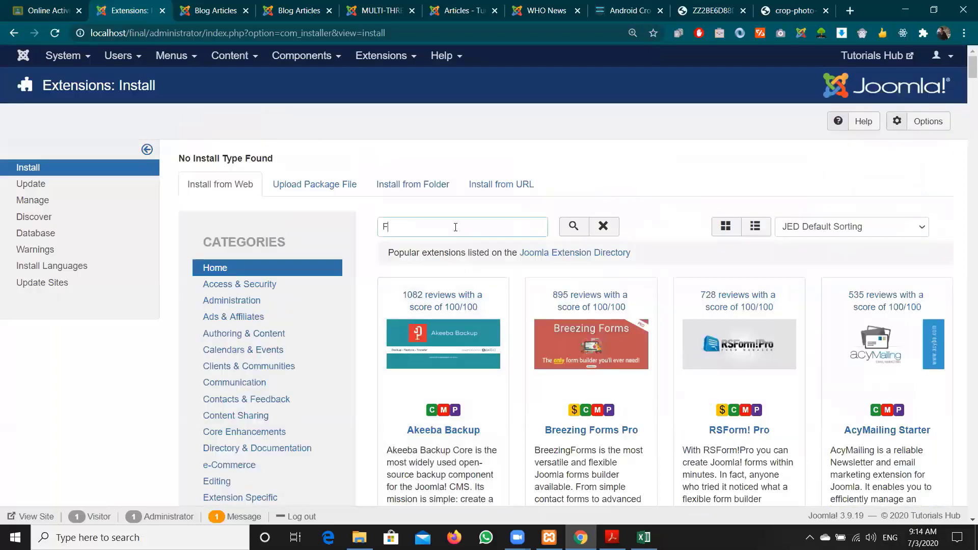
{"action": "type", "text": "ast Shard"}
{"action": "key", "text": "Return"}
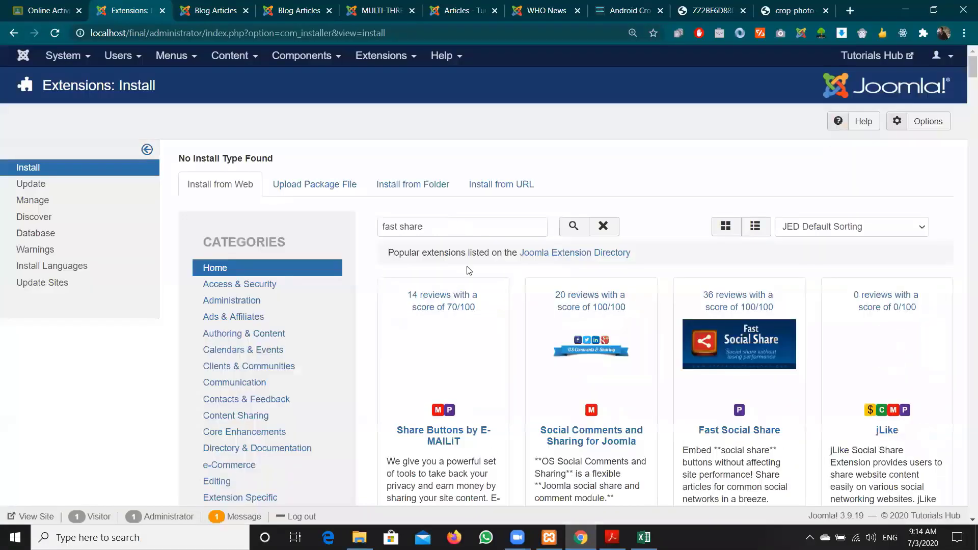
{"action": "scroll", "coordinate": [603, 295], "scroll_direction": "down", "scroll_amount": 1}
{"action": "scroll", "coordinate": [603, 295], "scroll_direction": "down", "scroll_amount": 1}
{"action": "left_click", "coordinate": [729, 299]}
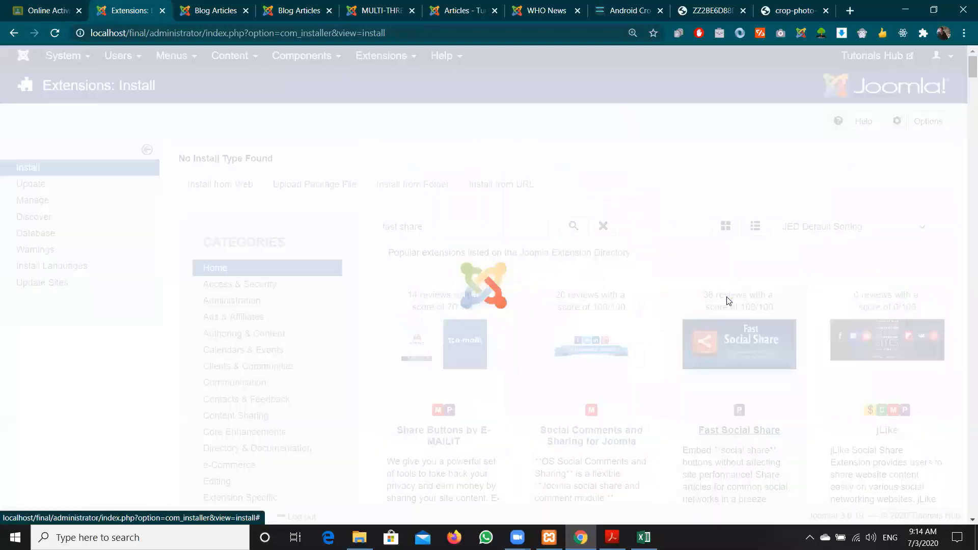
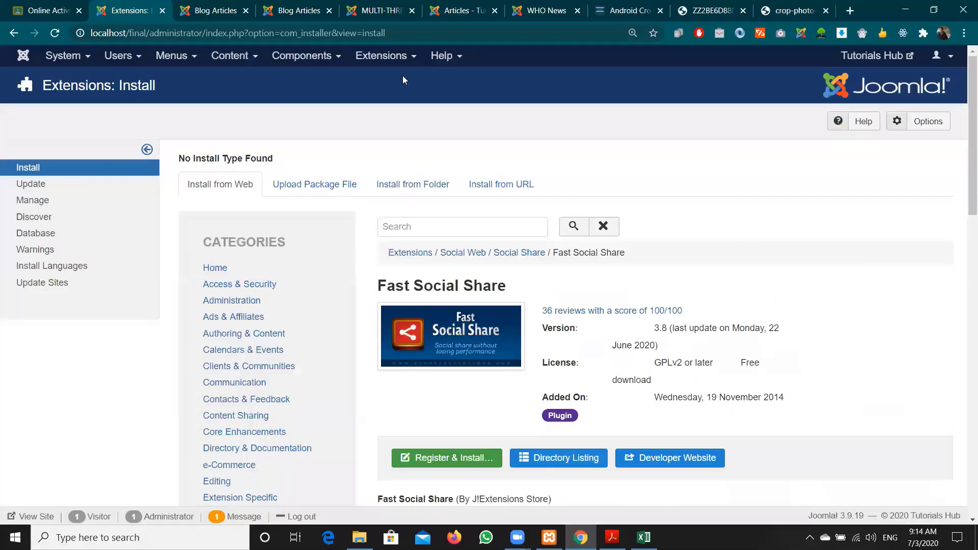
Step: Open the J!Extensions Store developer site from the Fast Social Share listing in a new tab
{"action": "scroll", "coordinate": [487, 104], "scroll_direction": "down", "scroll_amount": 5}
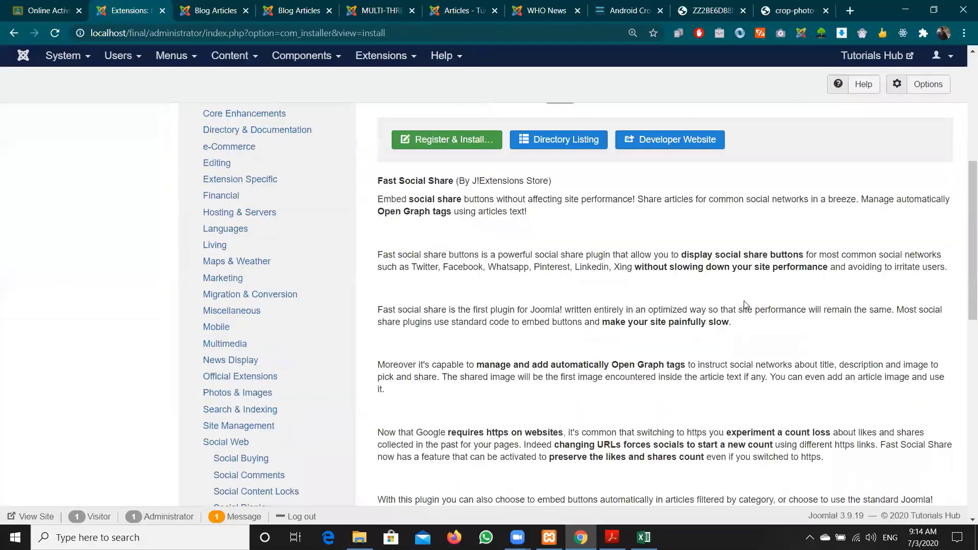
{"action": "left_click", "coordinate": [682, 149]}
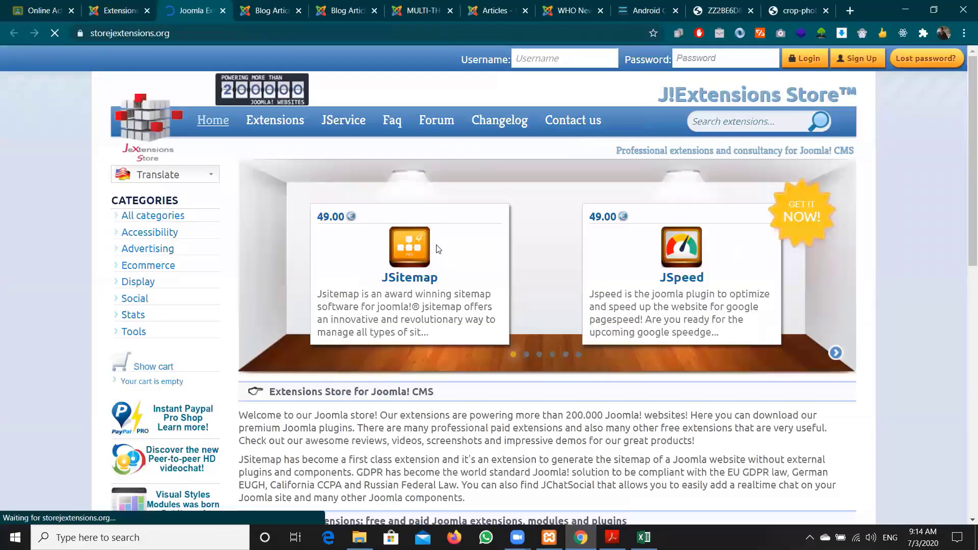
Step: Open the Fast Social Share product page from the Most popular list
{"action": "scroll", "coordinate": [437, 237], "scroll_direction": "down", "scroll_amount": 5}
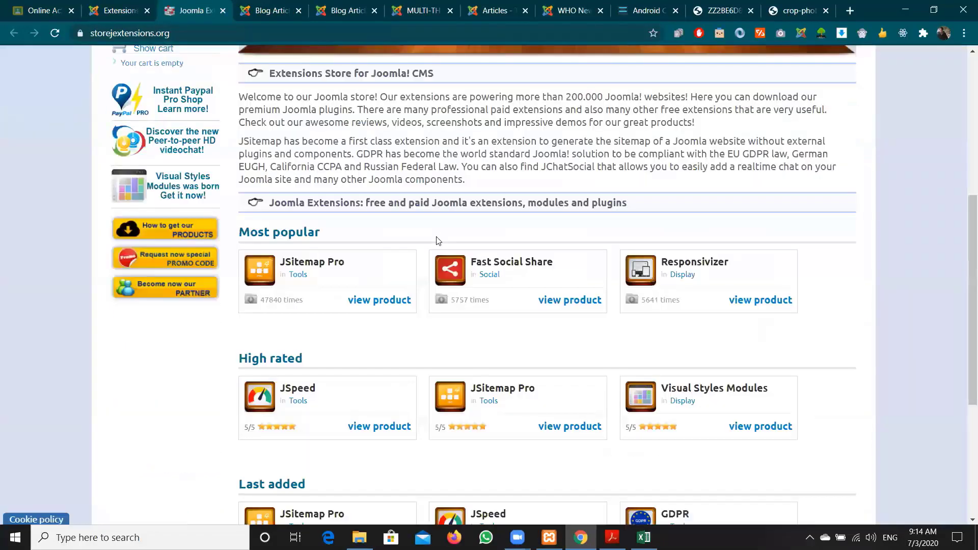
{"action": "left_click", "coordinate": [489, 263]}
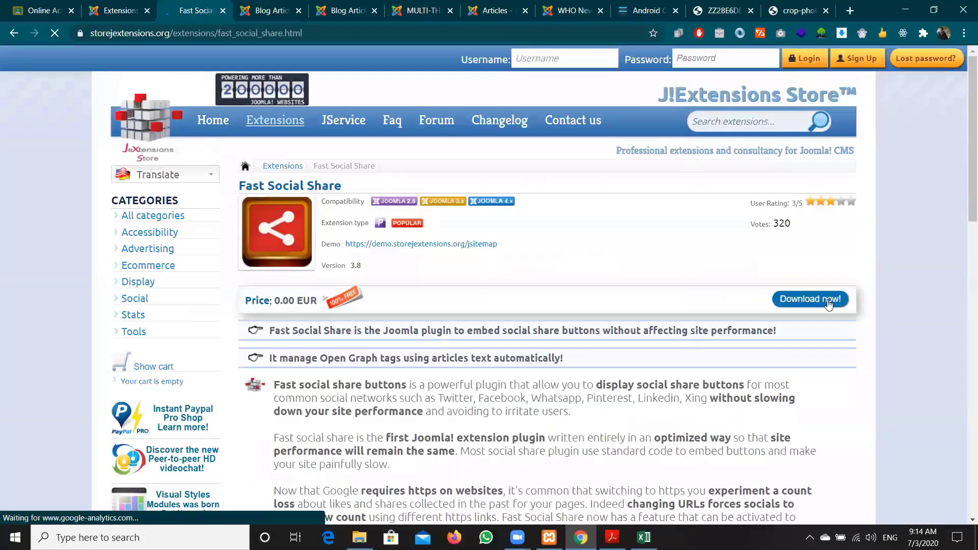
Step: Add the free plugin (0.00 EUR) to the cart, hit the sign-up requirement, then return to Joomla
{"action": "left_click", "coordinate": [827, 301]}
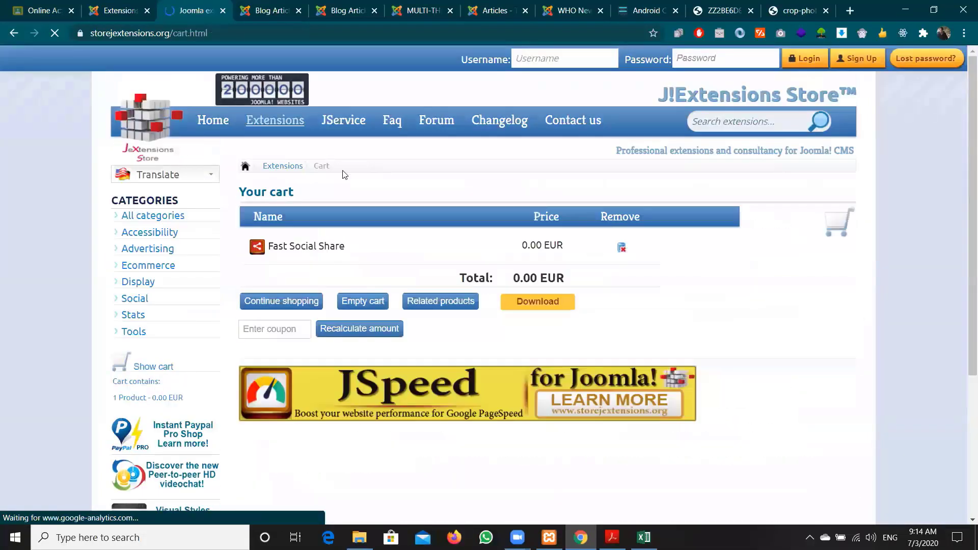
{"action": "left_click", "coordinate": [538, 300]}
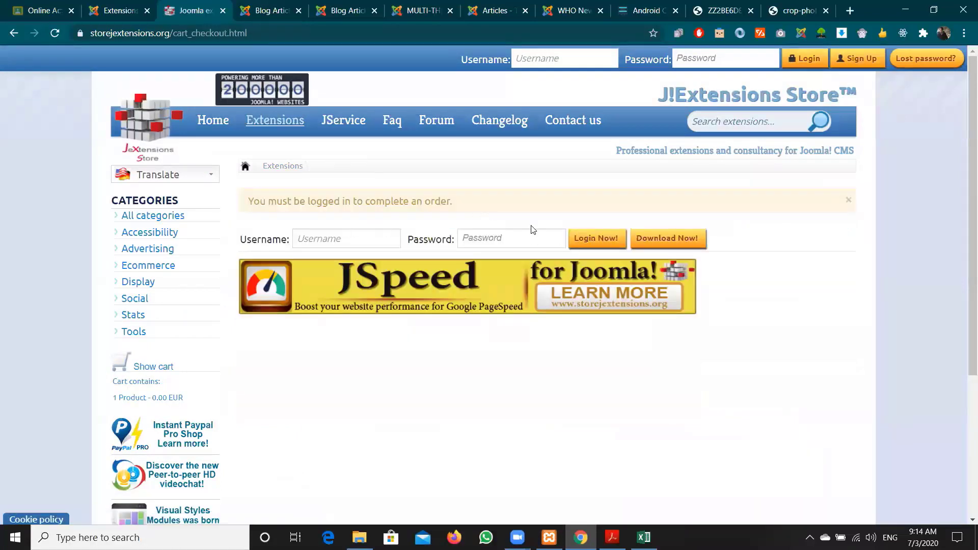
{"action": "left_click", "coordinate": [660, 239]}
{"action": "scroll", "coordinate": [585, 270], "scroll_direction": "down", "scroll_amount": 4}
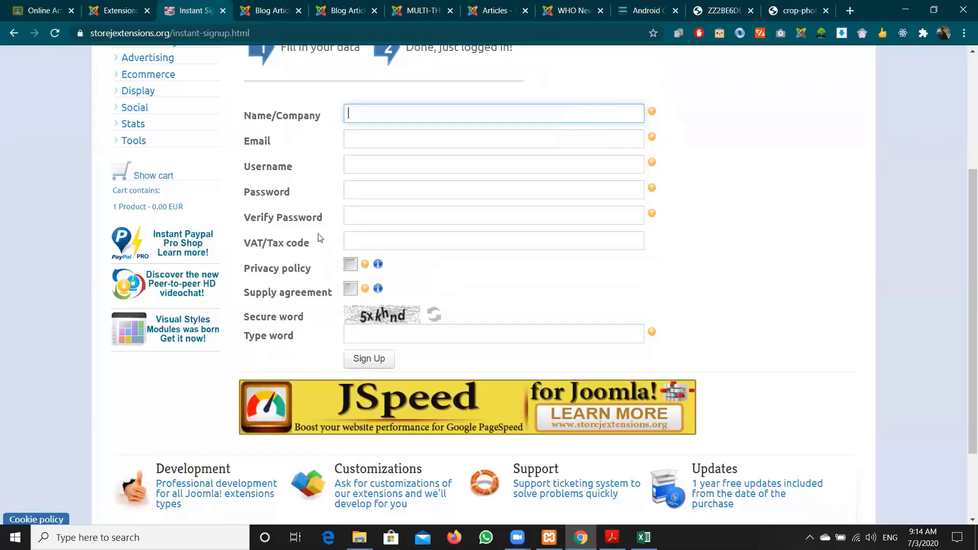
{"action": "left_click", "coordinate": [116, 9]}
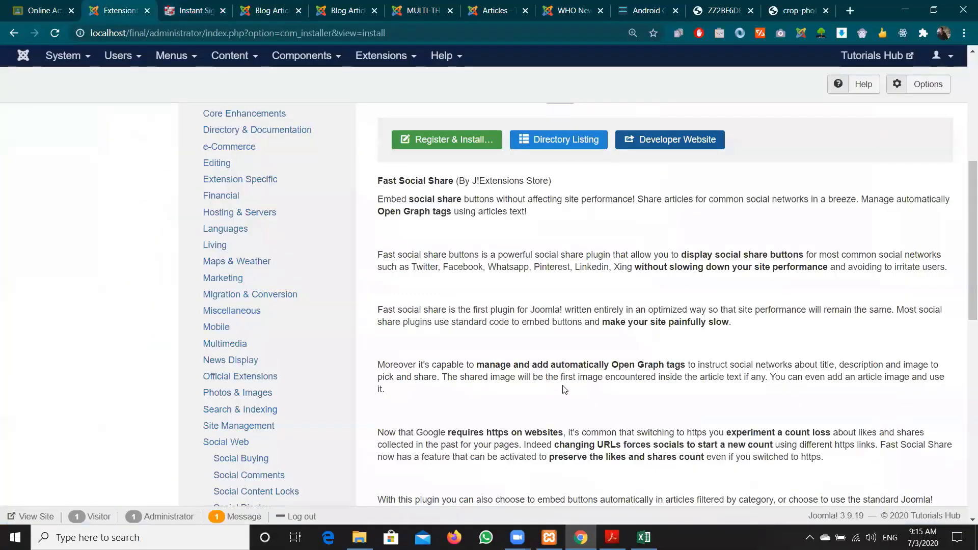
Step: Return to the popular extensions listing and search the directory for 'Quix'
{"action": "scroll", "coordinate": [304, 154], "scroll_direction": "up", "scroll_amount": 6}
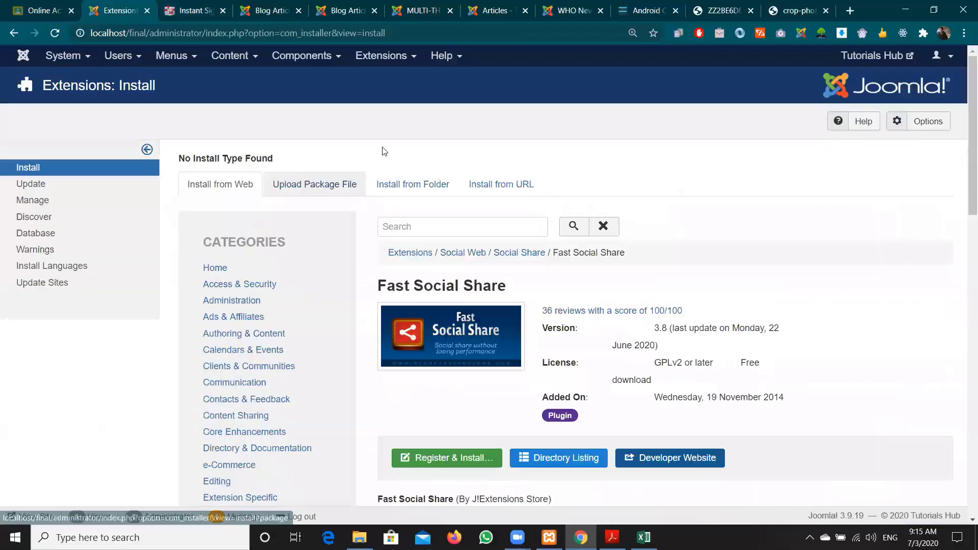
{"action": "scroll", "coordinate": [480, 307], "scroll_direction": "down", "scroll_amount": 5}
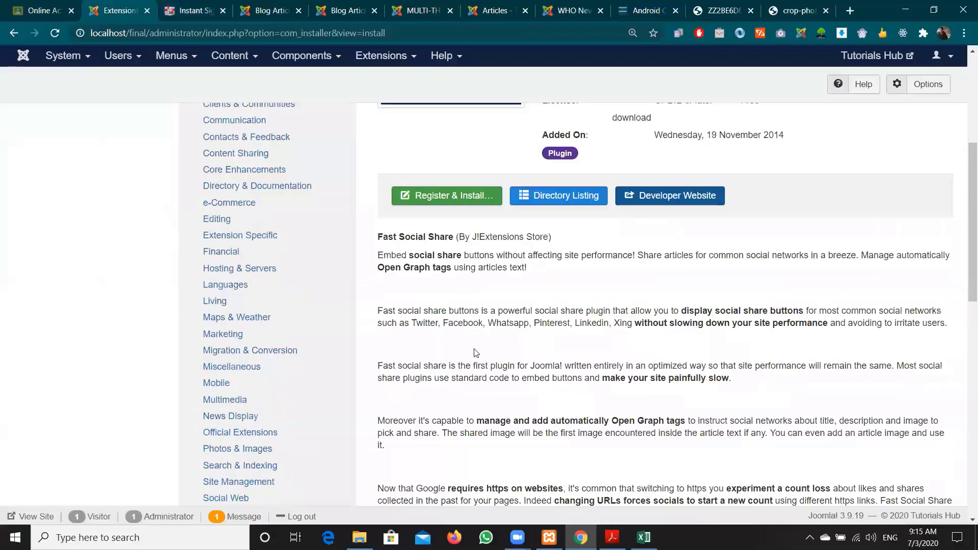
{"action": "scroll", "coordinate": [484, 351], "scroll_direction": "up", "scroll_amount": 3}
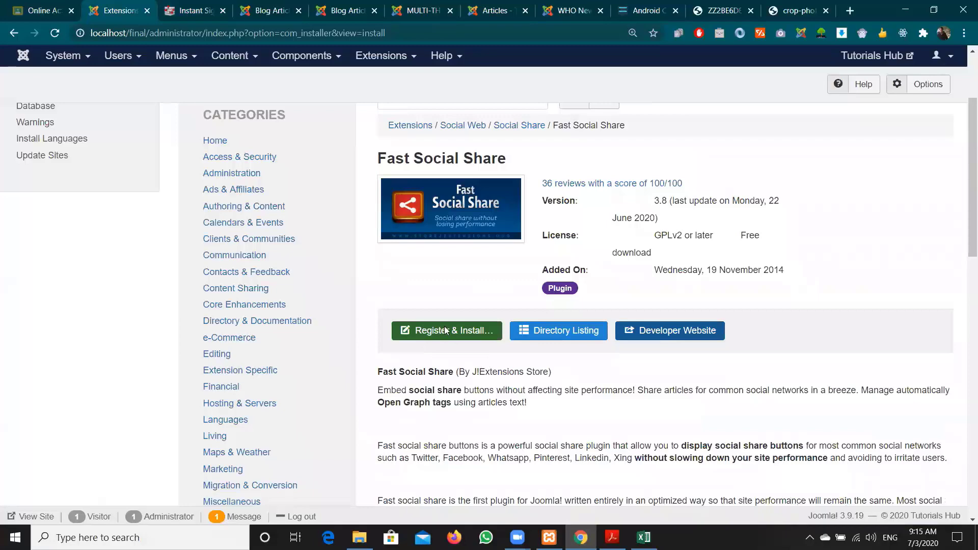
{"action": "scroll", "coordinate": [443, 332], "scroll_direction": "up", "scroll_amount": 3}
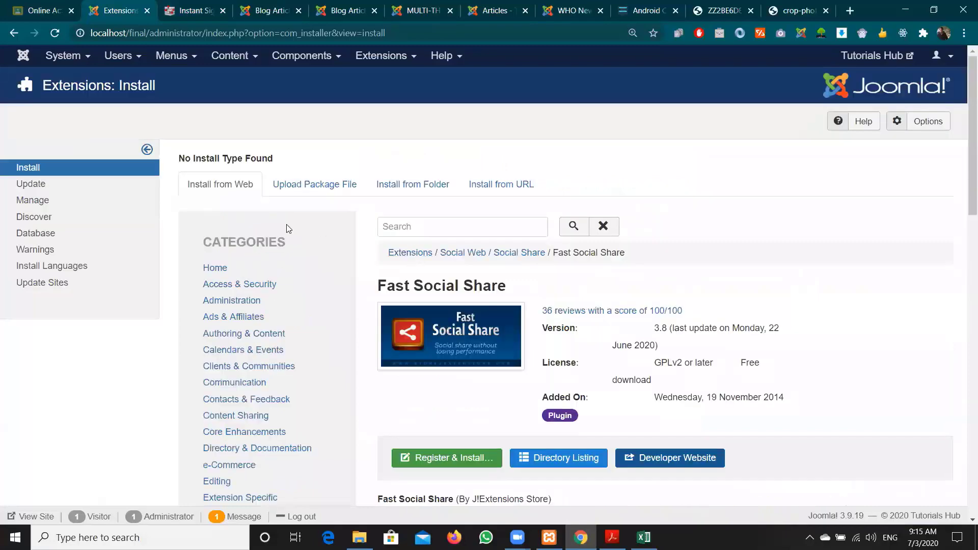
{"action": "left_click", "coordinate": [227, 268]}
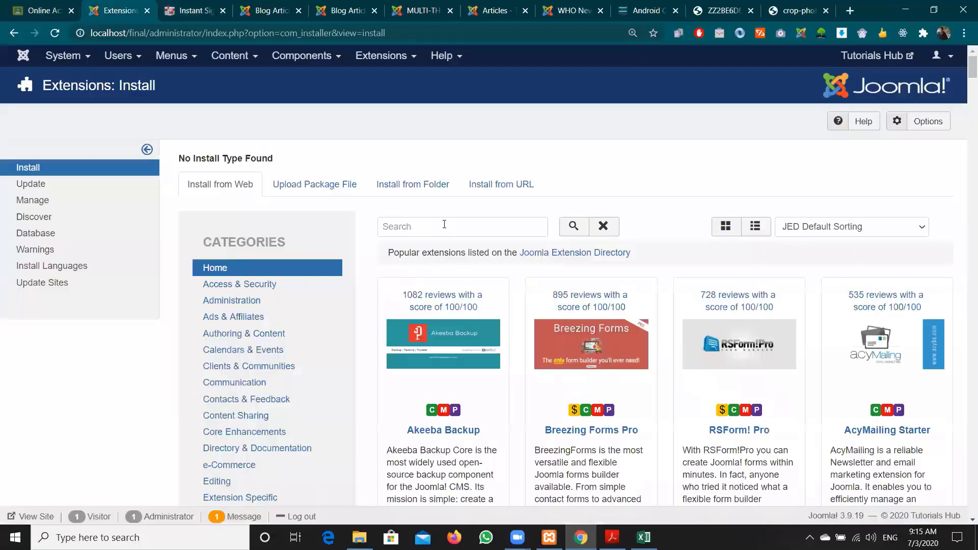
{"action": "left_click", "coordinate": [444, 224]}
{"action": "type", "text": "Quix"}
{"action": "key", "text": "Return"}
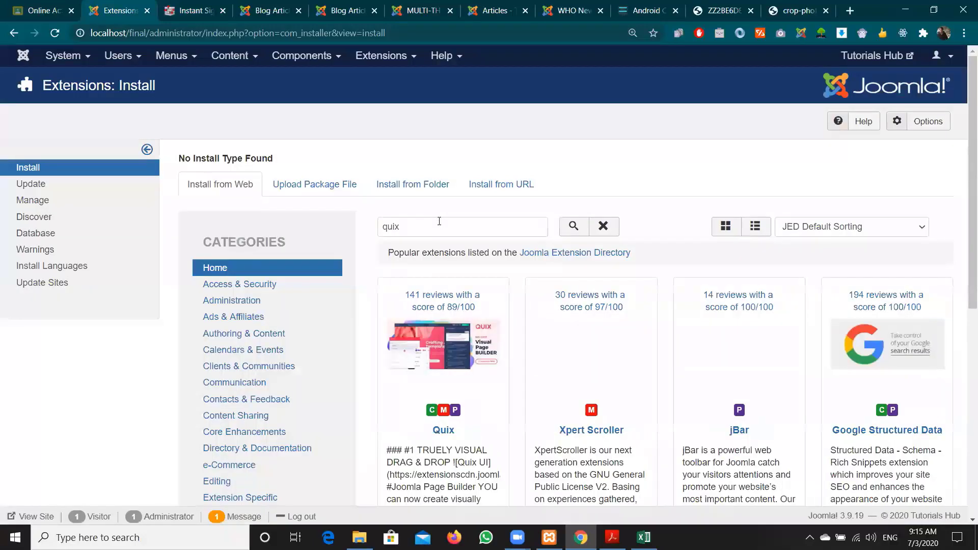
Step: Open the Quix extension and install it from the web
{"action": "scroll", "coordinate": [441, 224], "scroll_direction": "down", "scroll_amount": 3}
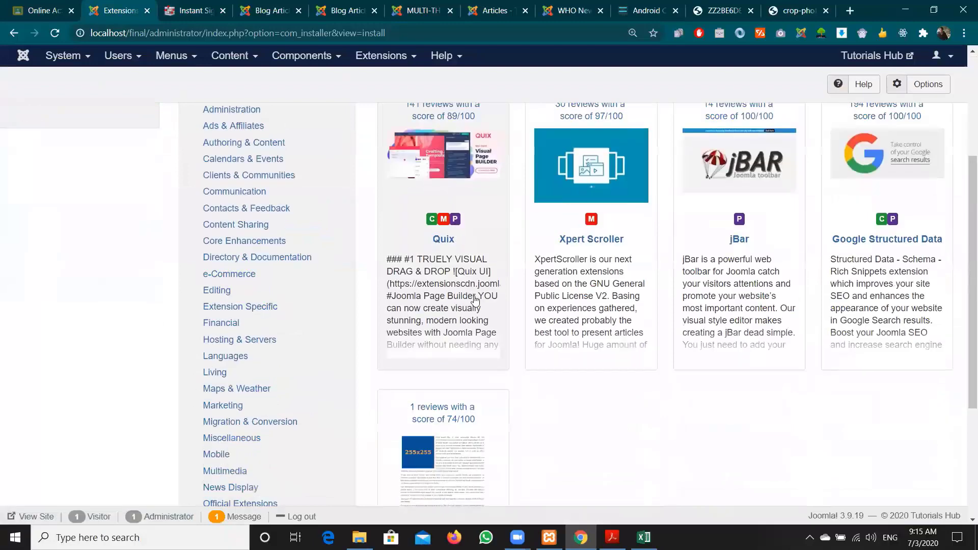
{"action": "left_click", "coordinate": [444, 240]}
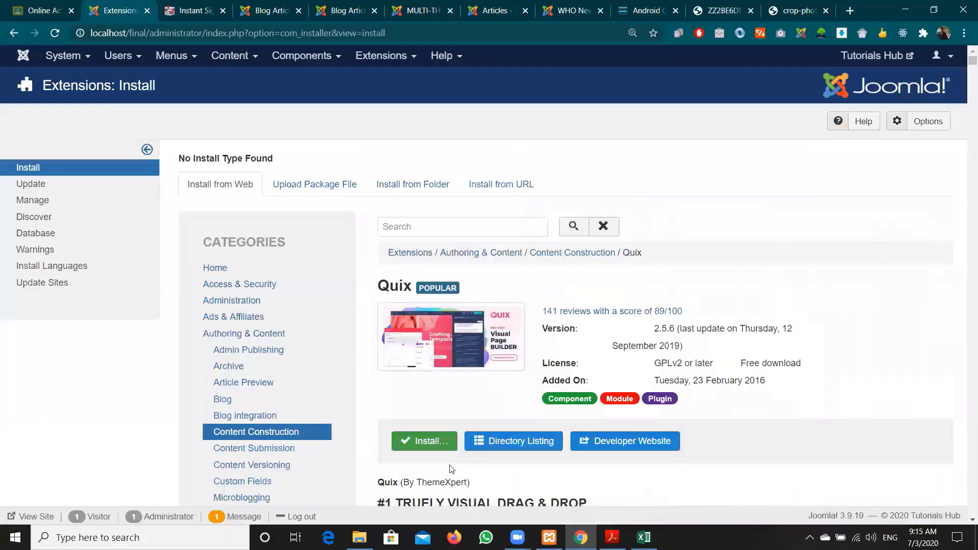
{"action": "left_click", "coordinate": [445, 441]}
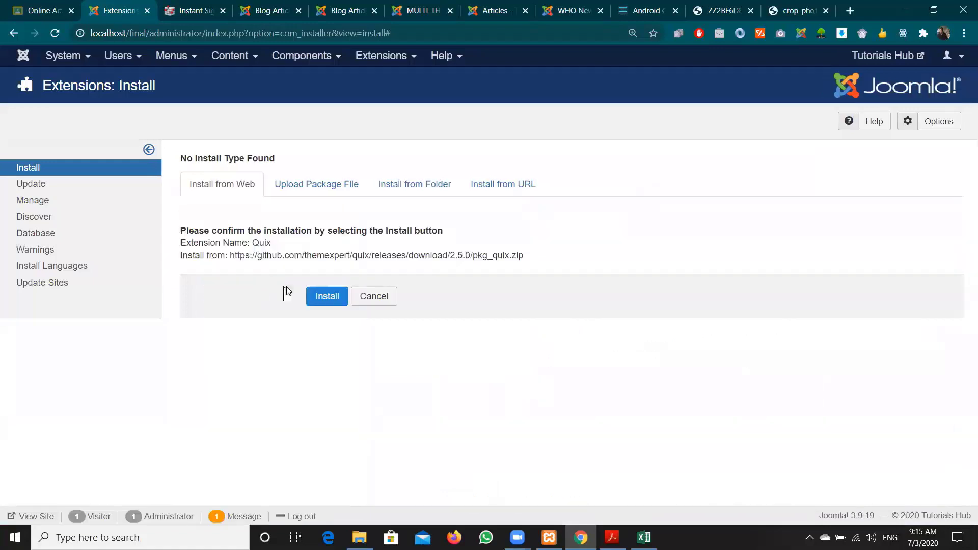
{"action": "left_click", "coordinate": [312, 298]}
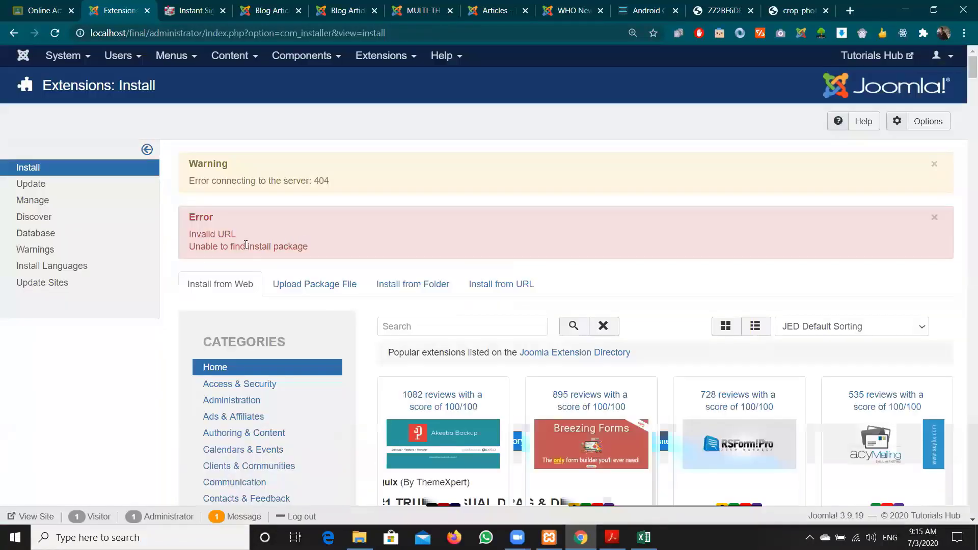
Step: Review the 'Unable to find install package' error and open the Upload Package File form
{"action": "triple_click", "coordinate": [282, 245]}
{"action": "left_click", "coordinate": [241, 230]}
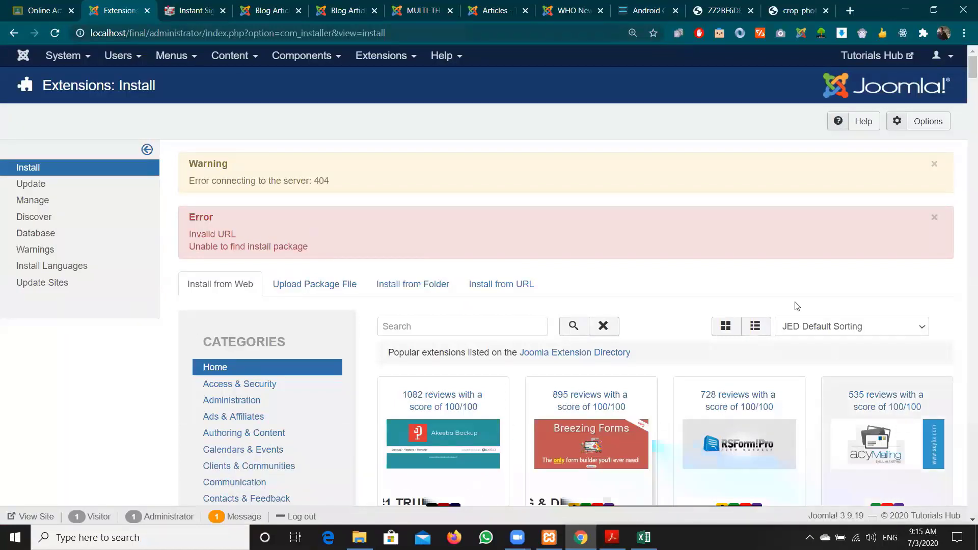
{"action": "scroll", "coordinate": [378, 198], "scroll_direction": "down", "scroll_amount": 2}
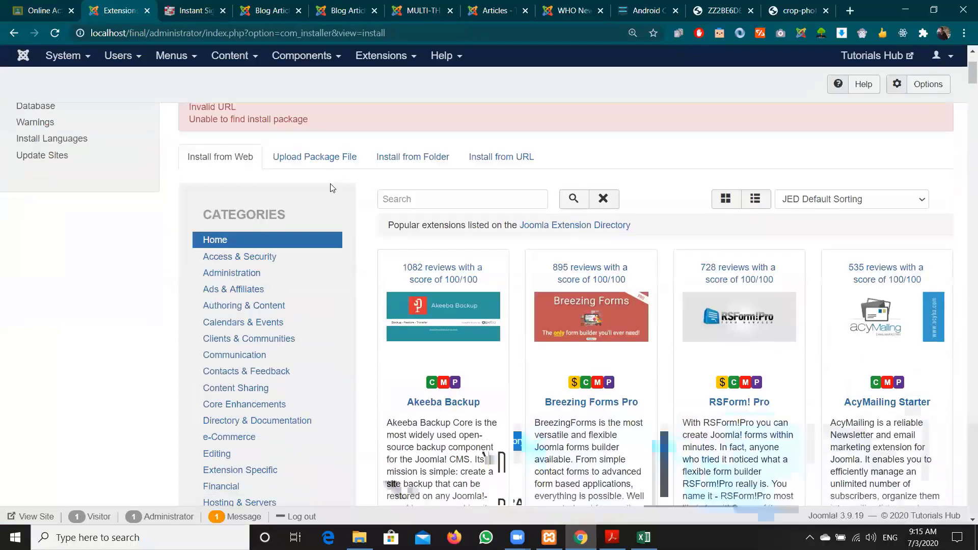
{"action": "left_click", "coordinate": [322, 155]}
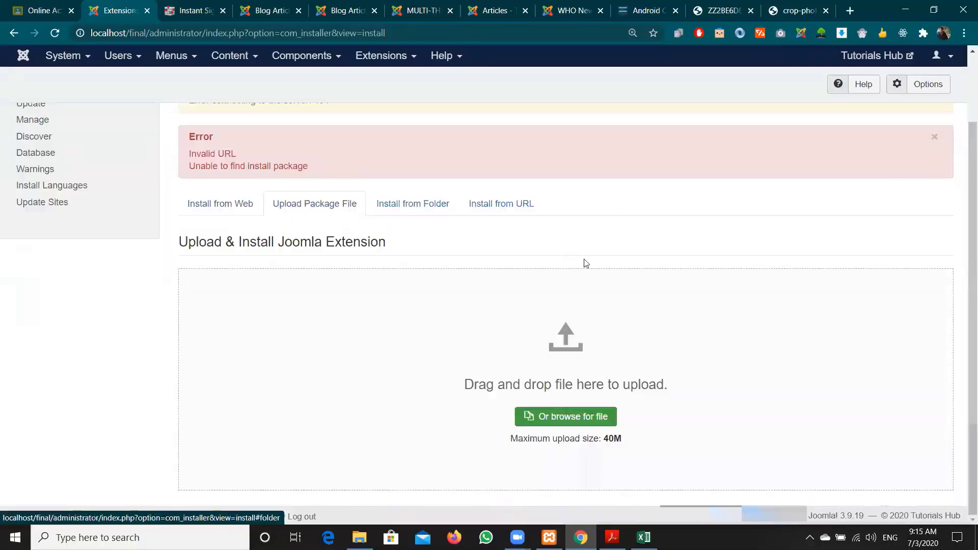
Step: Upload fastsocialshare_v3.8_forjoomla_2.5_3.x.zip from Downloads and confirm the installation success message
{"action": "left_click", "coordinate": [582, 426]}
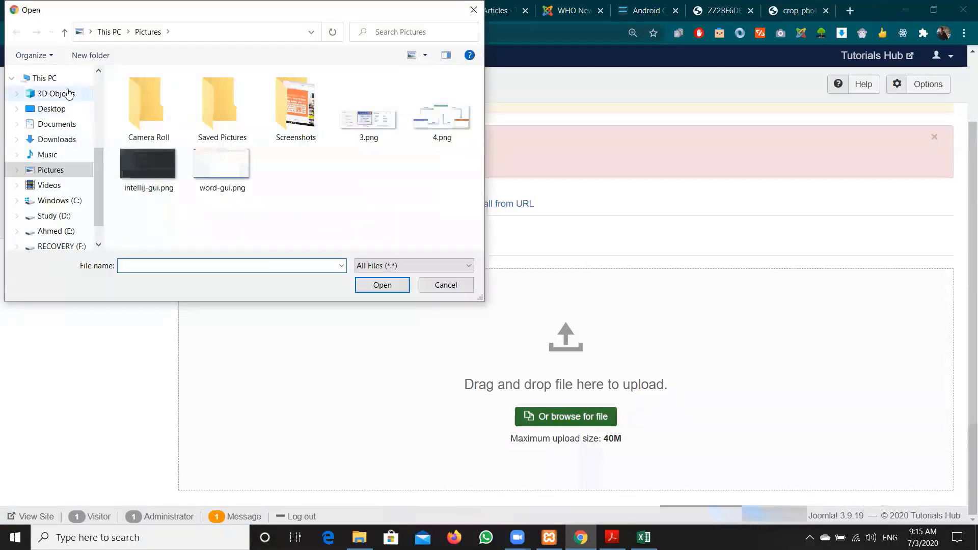
{"action": "left_click", "coordinate": [77, 140]}
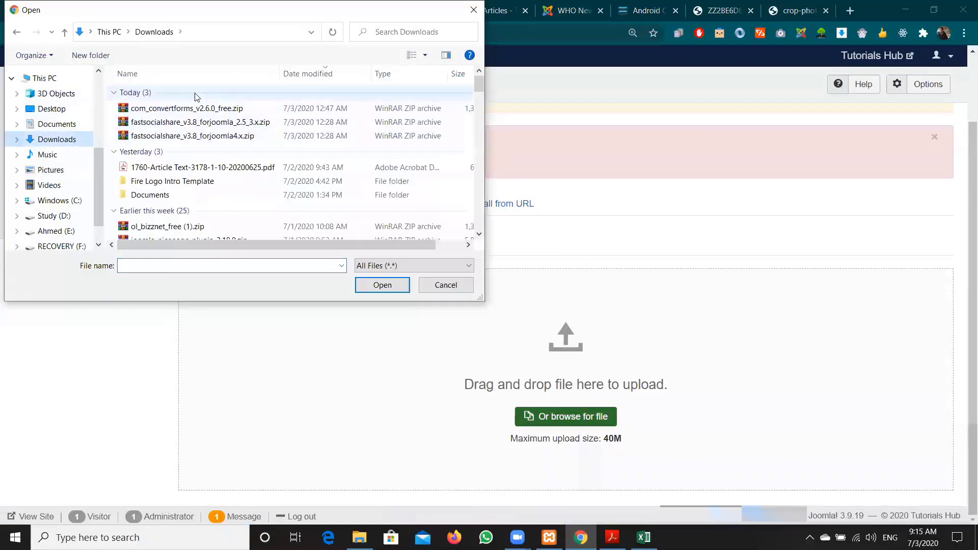
{"action": "left_click", "coordinate": [198, 127]}
{"action": "double_click", "coordinate": [198, 128]}
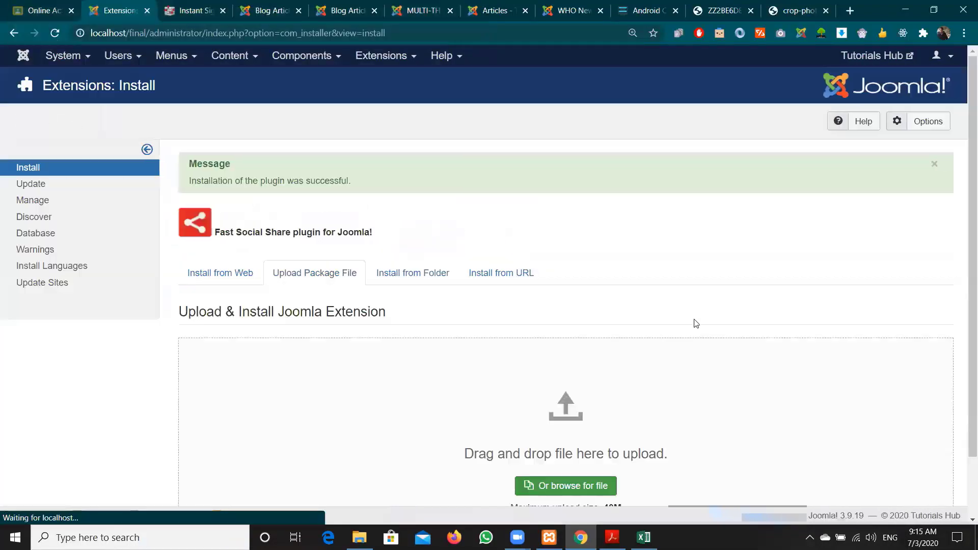
{"action": "scroll", "coordinate": [357, 229], "scroll_direction": "up", "scroll_amount": 2}
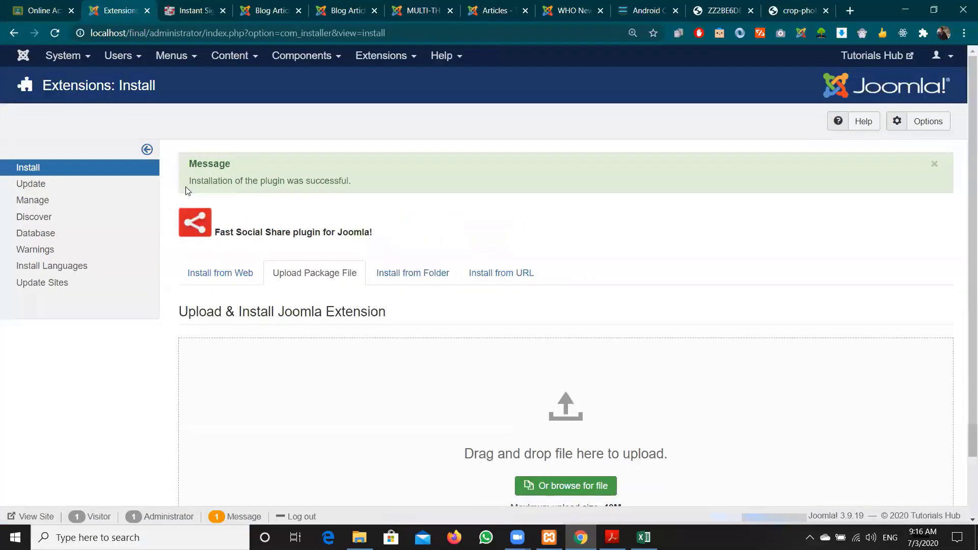
{"action": "left_click_drag", "start_coordinate": [189, 181], "coordinate": [363, 180]}
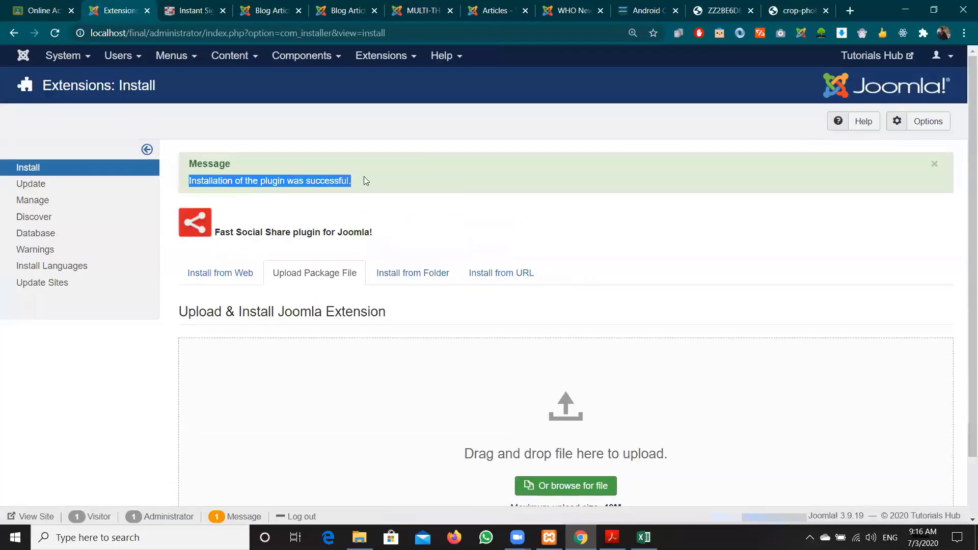
Step: Enable the Content - Fast Social Share plugin under Extensions > Plugins, then switch to the Blog Articles tab
{"action": "left_click", "coordinate": [389, 60]}
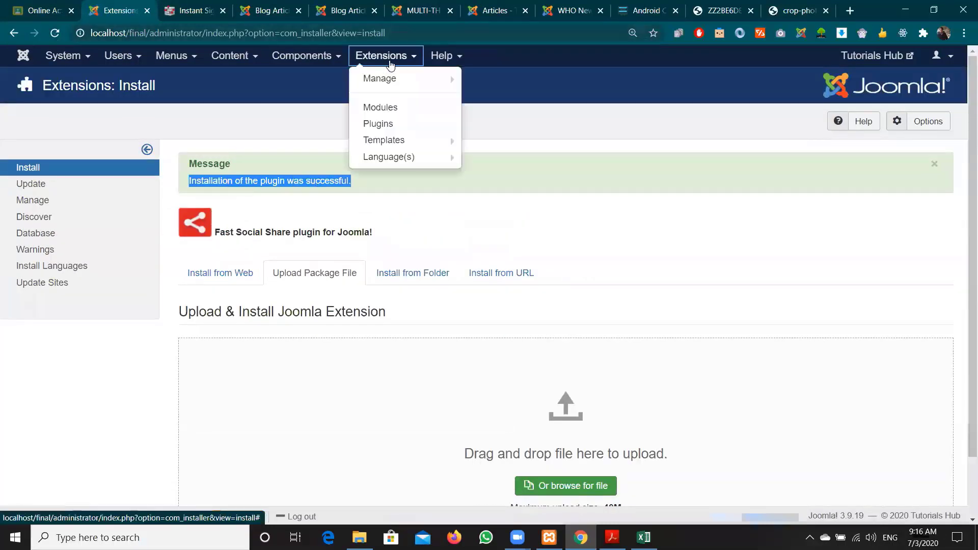
{"action": "left_click", "coordinate": [378, 123]}
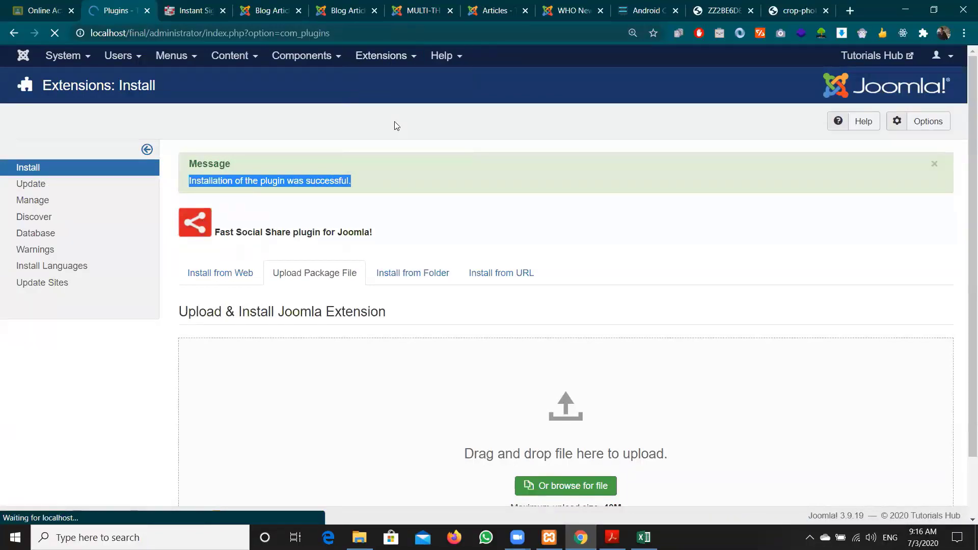
{"action": "scroll", "coordinate": [396, 126], "scroll_direction": "down", "scroll_amount": 1}
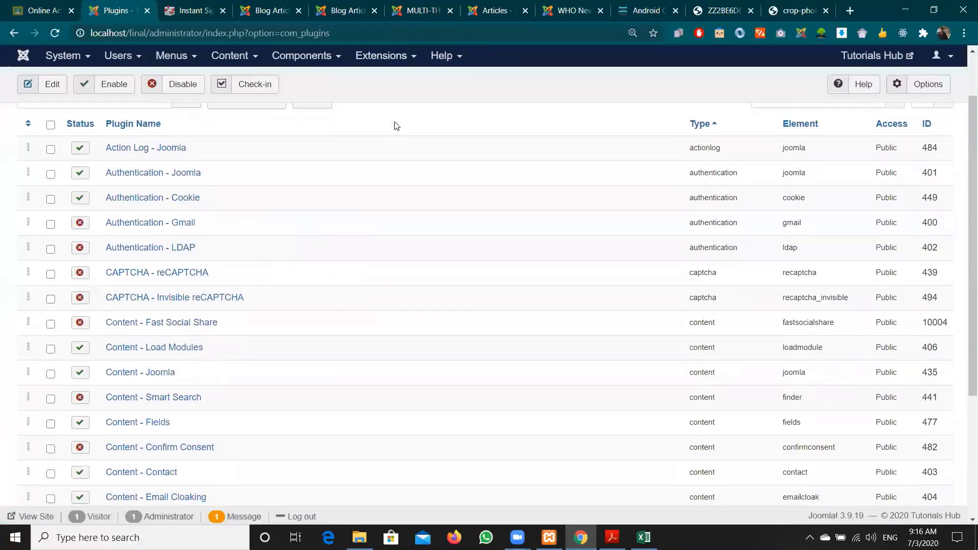
{"action": "scroll", "coordinate": [252, 305], "scroll_direction": "down", "scroll_amount": 2}
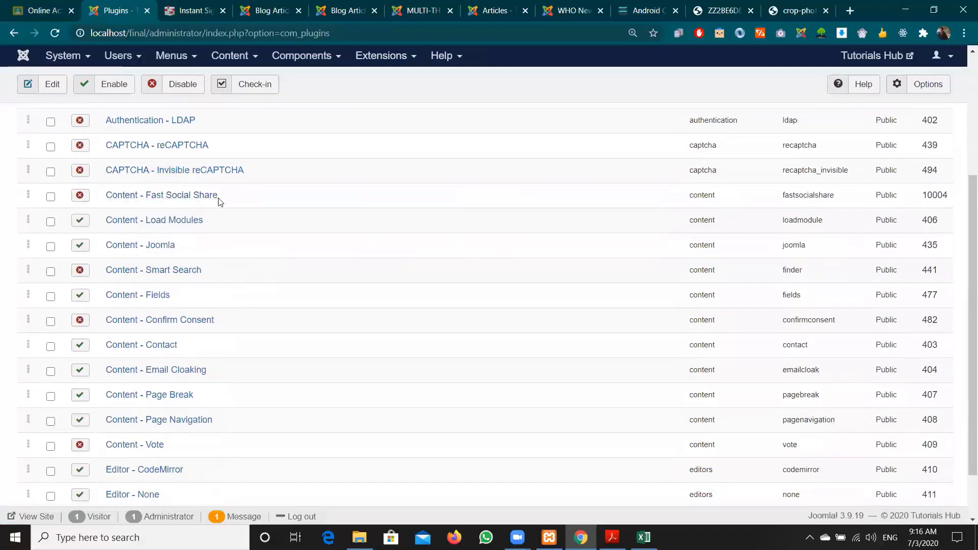
{"action": "left_click", "coordinate": [80, 196]}
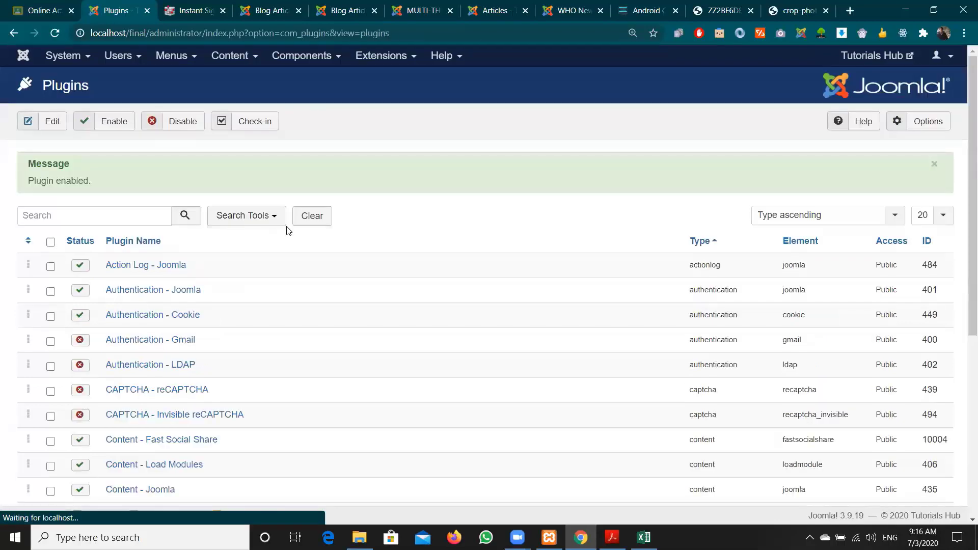
{"action": "left_click", "coordinate": [281, 7]}
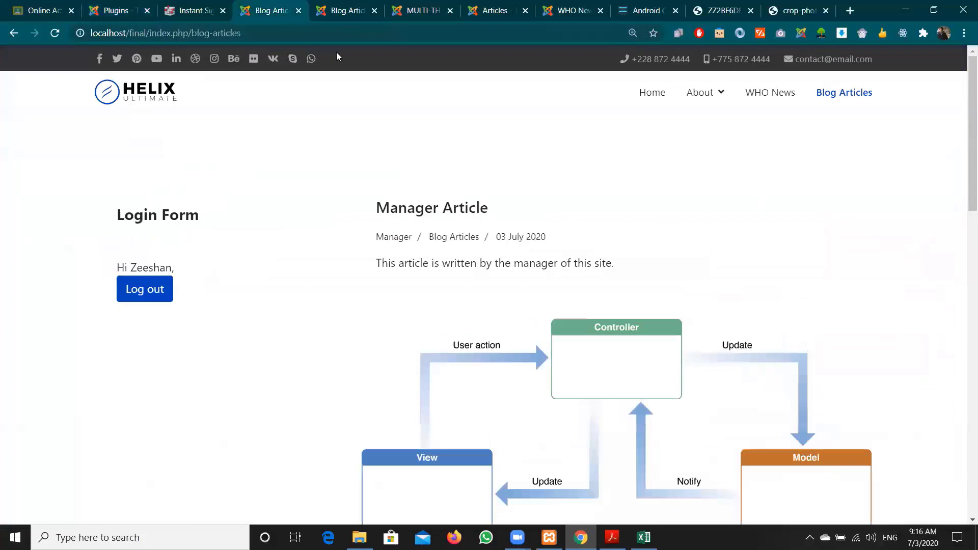
Step: Open the Manager Article from Blog Articles to check its new social share buttons
{"action": "left_click", "coordinate": [133, 100]}
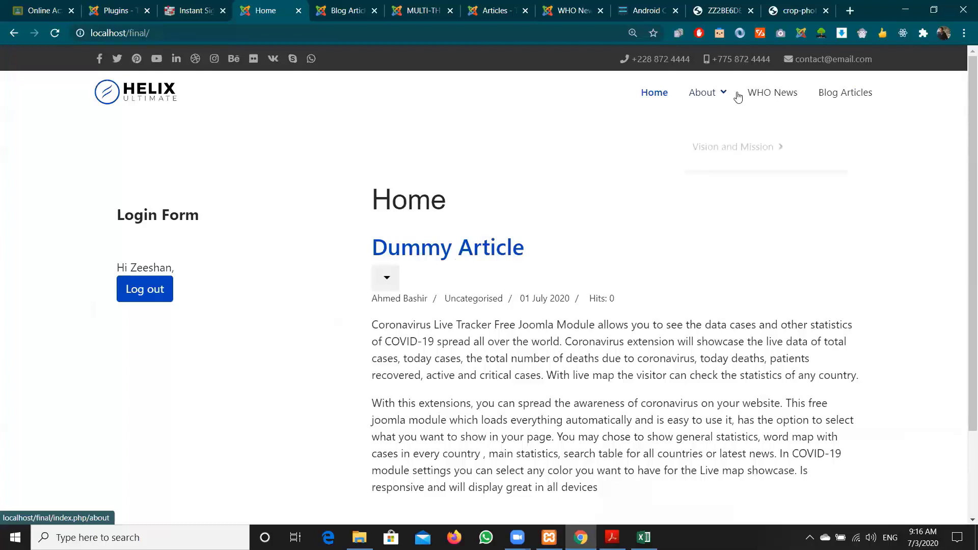
{"action": "left_click", "coordinate": [846, 93]}
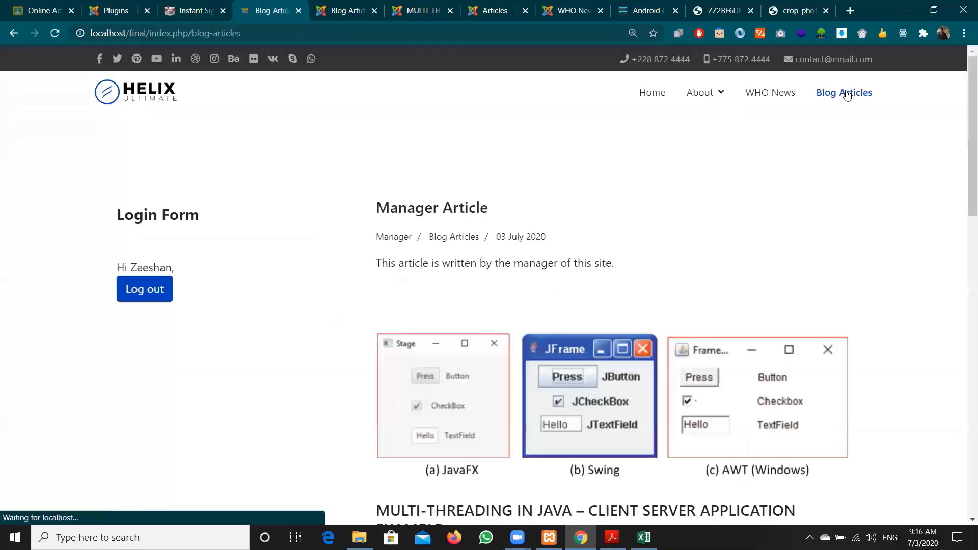
{"action": "left_click", "coordinate": [412, 216]}
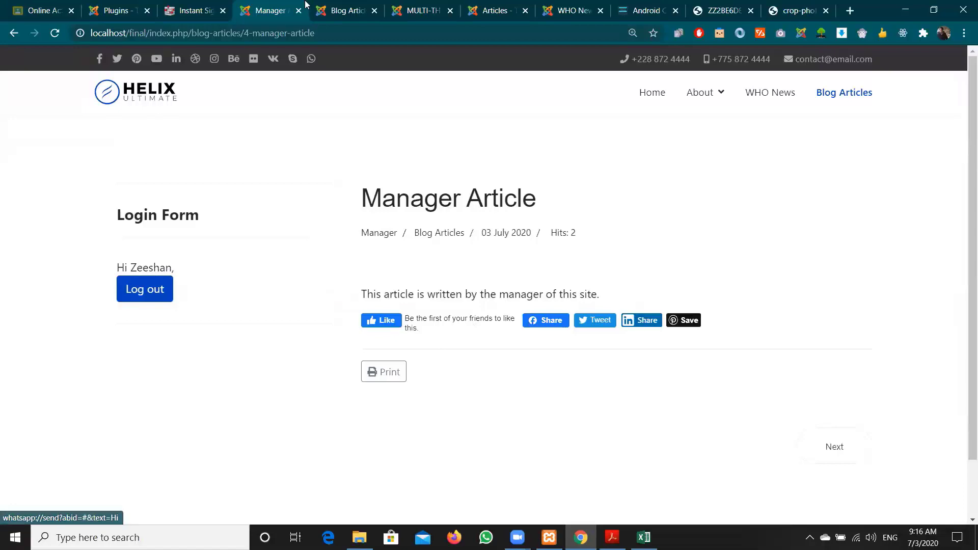
{"action": "left_click", "coordinate": [352, 7]}
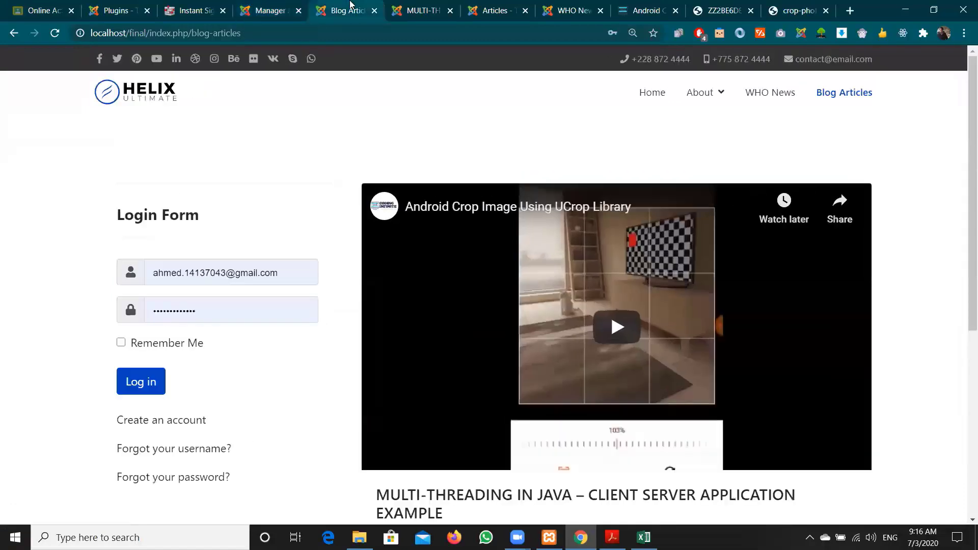
{"action": "left_click", "coordinate": [245, 4]}
Step: Return to the Joomla admin and go to Extensions > Manage > Install
{"action": "left_click", "coordinate": [219, 4]}
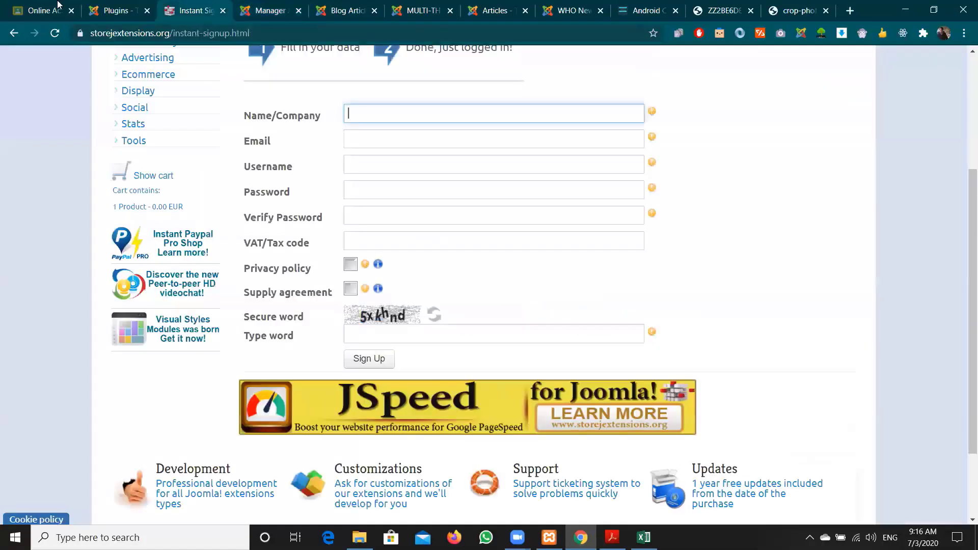
{"action": "left_click", "coordinate": [113, 11]}
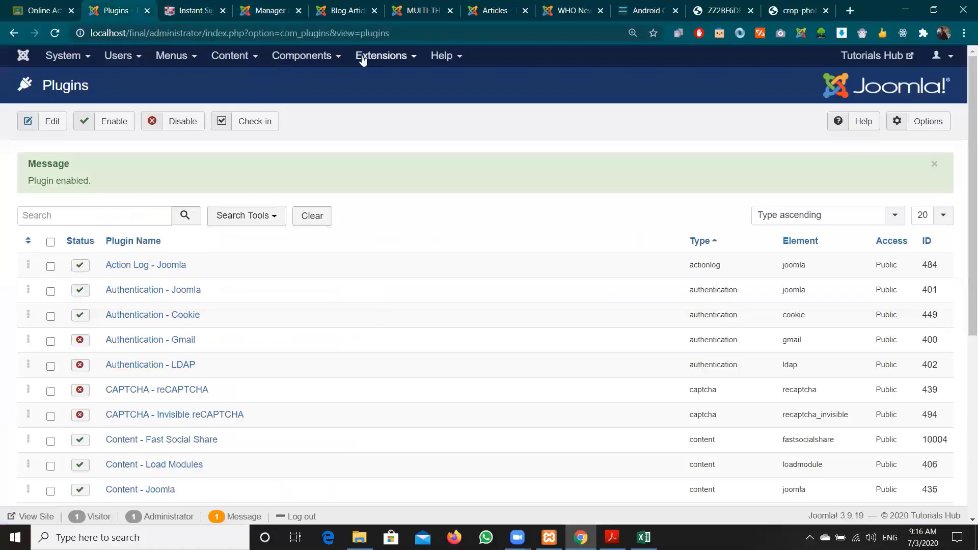
{"action": "left_click", "coordinate": [382, 56]}
{"action": "mouse_move", "coordinate": [376, 79]}
{"action": "left_click", "coordinate": [491, 81]}
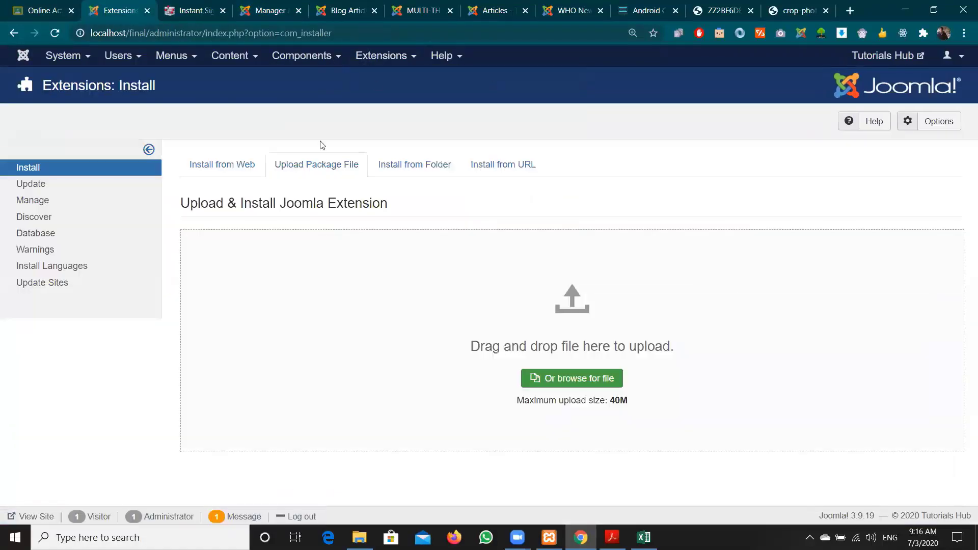
Step: In Install from Web, list the e-Commerce category: EShop, HikaShop, Joom Donation, J2Store
{"action": "left_click", "coordinate": [255, 164]}
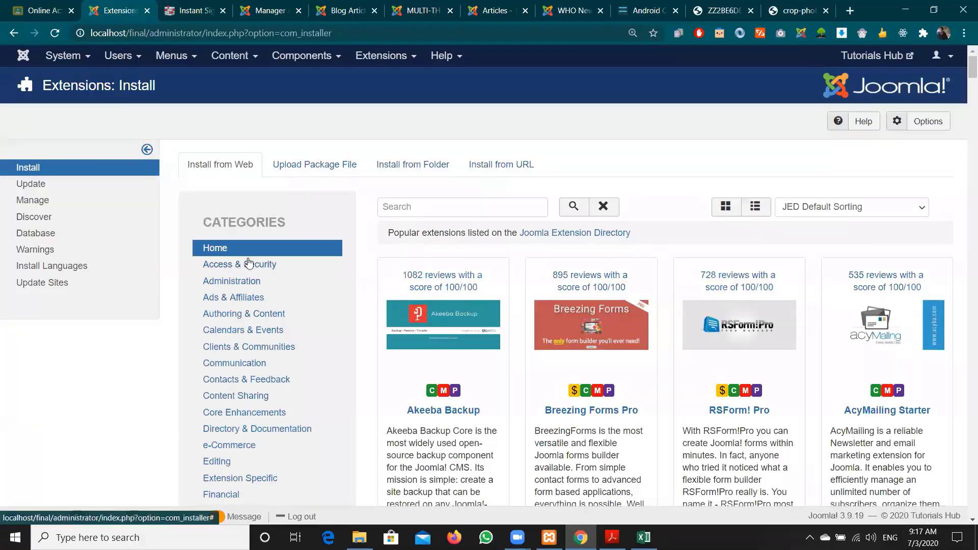
{"action": "scroll", "coordinate": [295, 261], "scroll_direction": "down", "scroll_amount": 2}
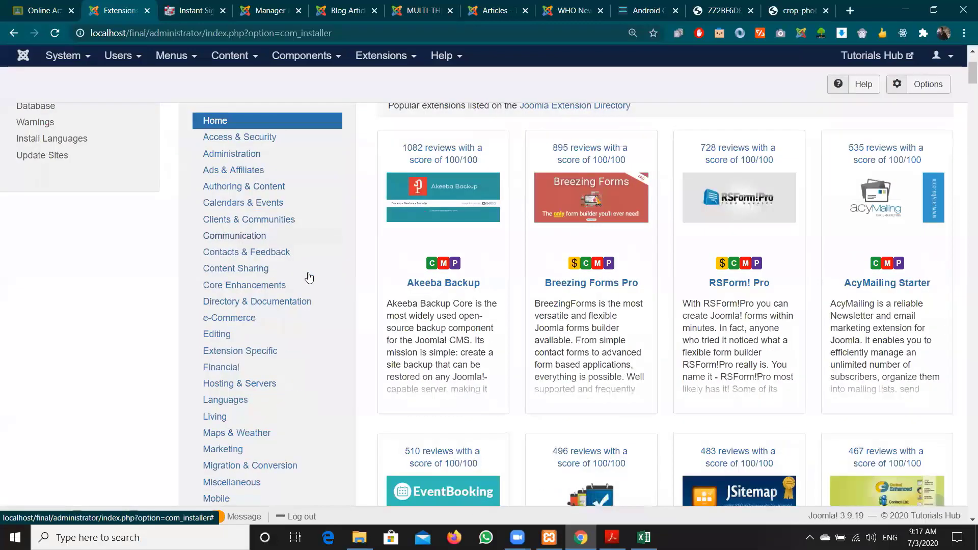
{"action": "left_click", "coordinate": [280, 319]}
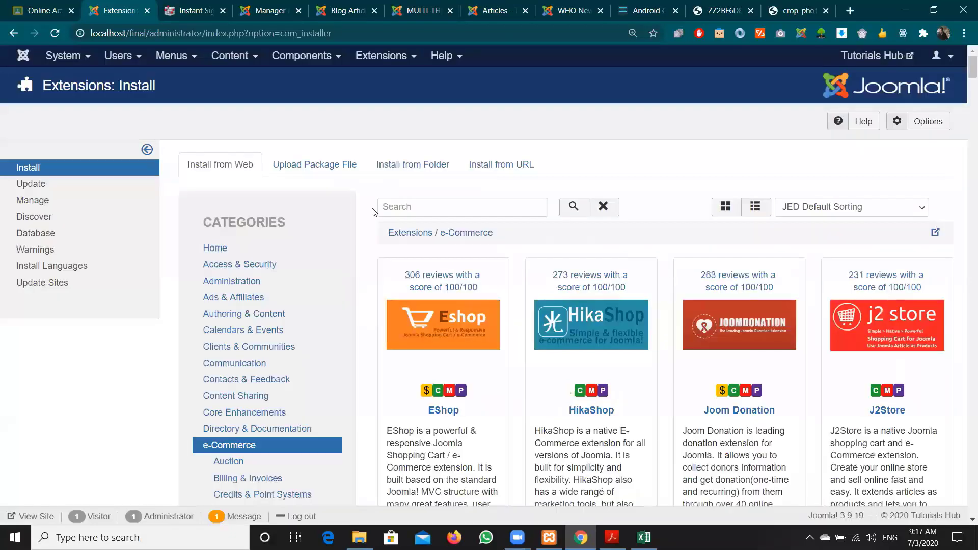
{"action": "scroll", "coordinate": [372, 212], "scroll_direction": "down", "scroll_amount": 1}
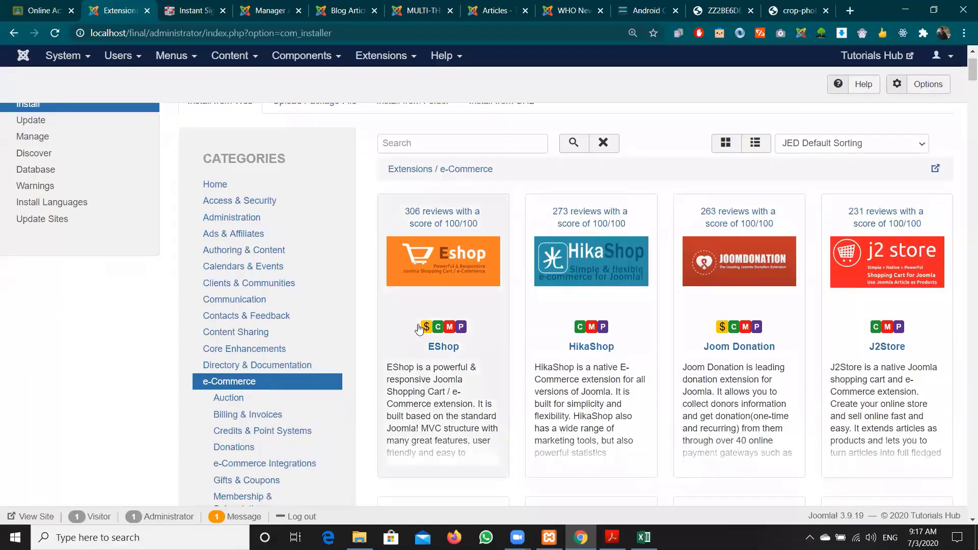
{"action": "mouse_move", "coordinate": [427, 333]}
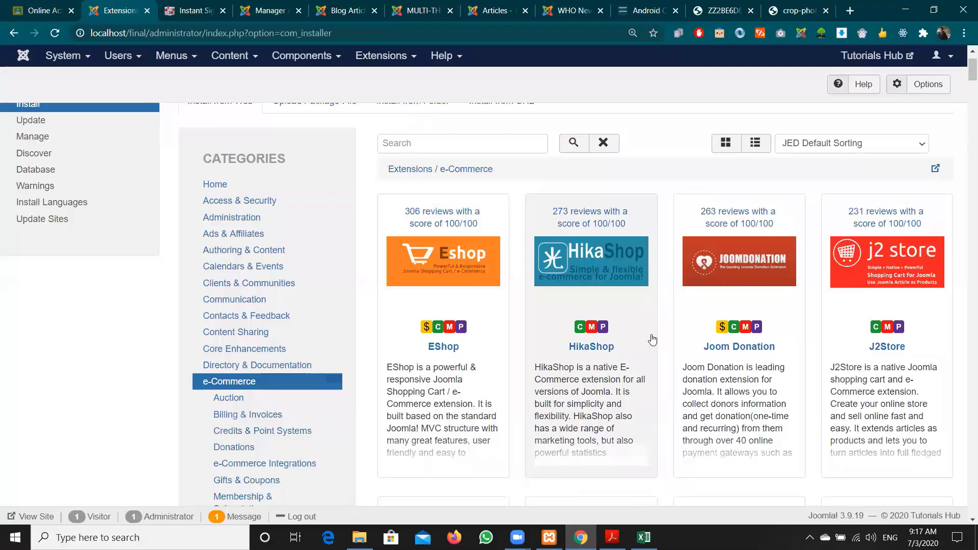
{"action": "scroll", "coordinate": [926, 206], "scroll_direction": "down", "scroll_amount": 3}
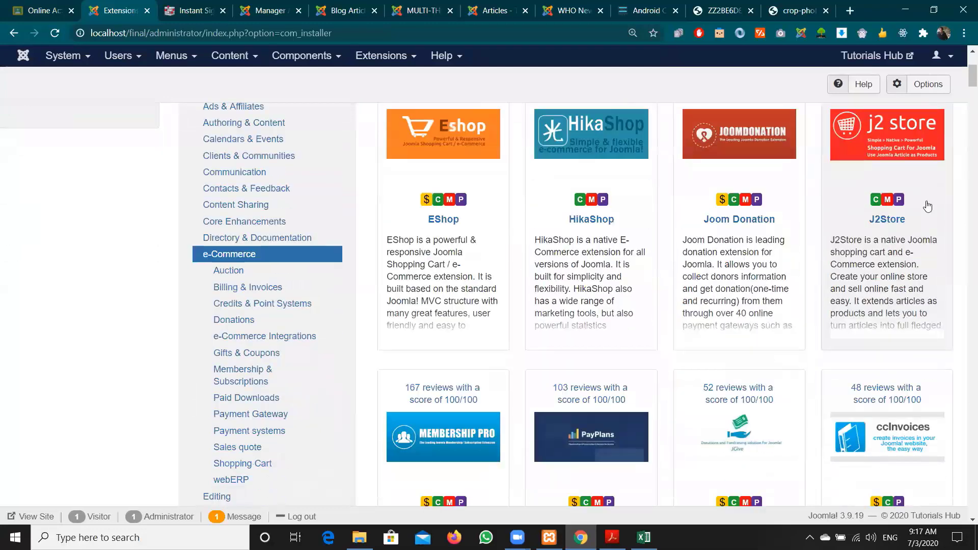
{"action": "scroll", "coordinate": [924, 263], "scroll_direction": "down", "scroll_amount": 4}
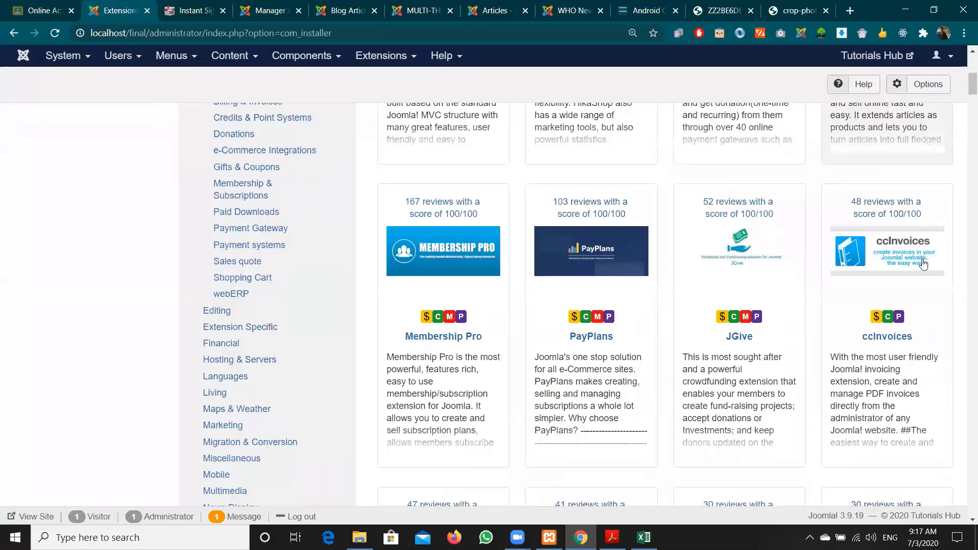
{"action": "scroll", "coordinate": [922, 262], "scroll_direction": "up", "scroll_amount": 5}
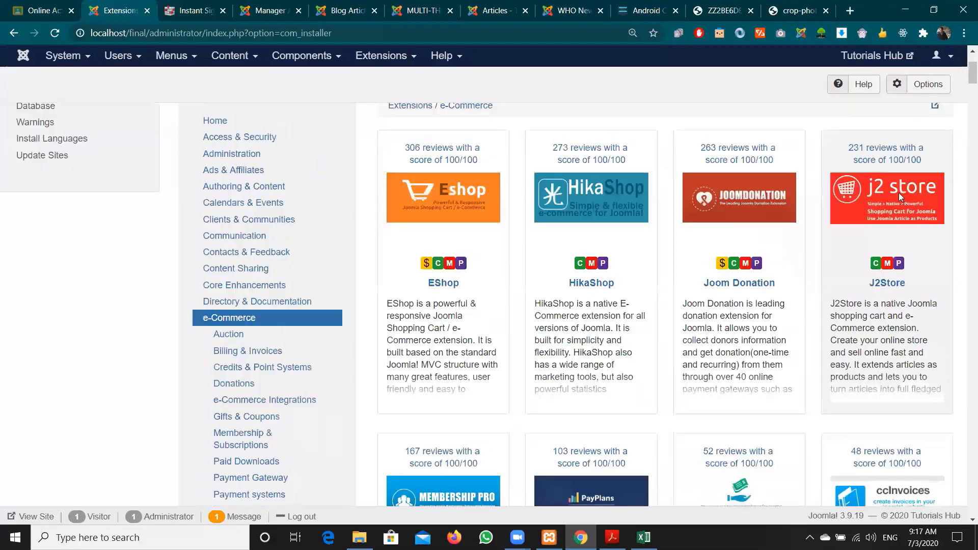
Step: Review J2Store's details: version 3.3.13, GPLv2-or-later licence, 100/100 score and description
{"action": "left_click", "coordinate": [899, 196]}
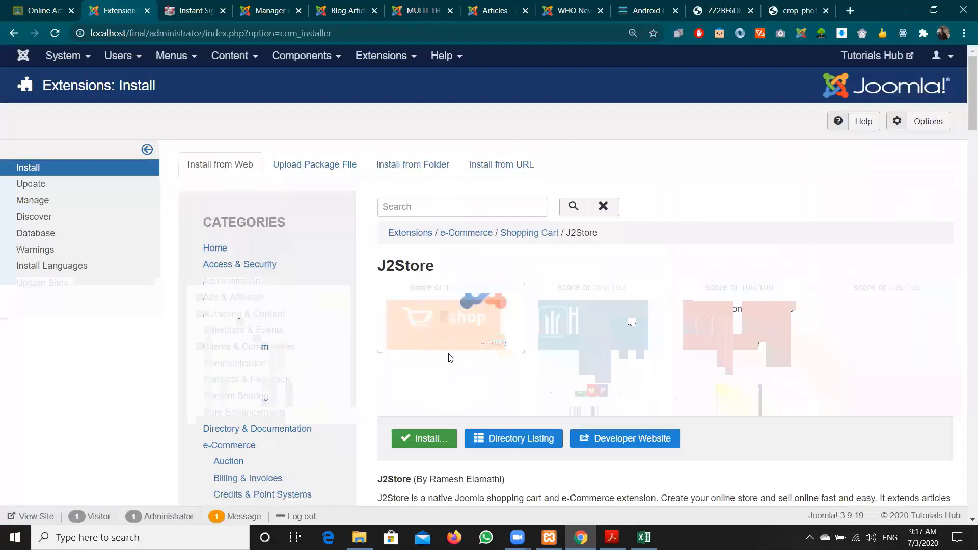
{"action": "scroll", "coordinate": [451, 327], "scroll_direction": "down", "scroll_amount": 2}
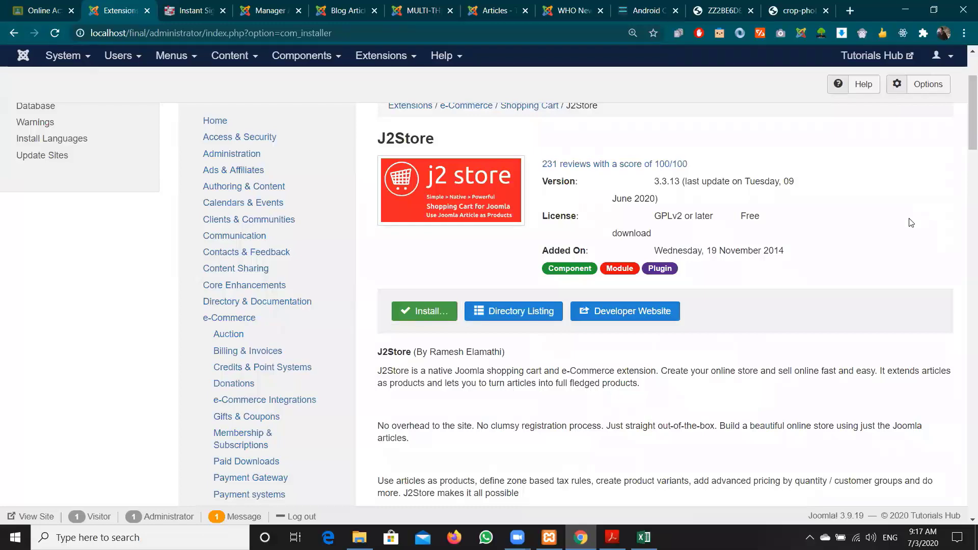
{"action": "scroll", "coordinate": [911, 222], "scroll_direction": "down", "scroll_amount": 4}
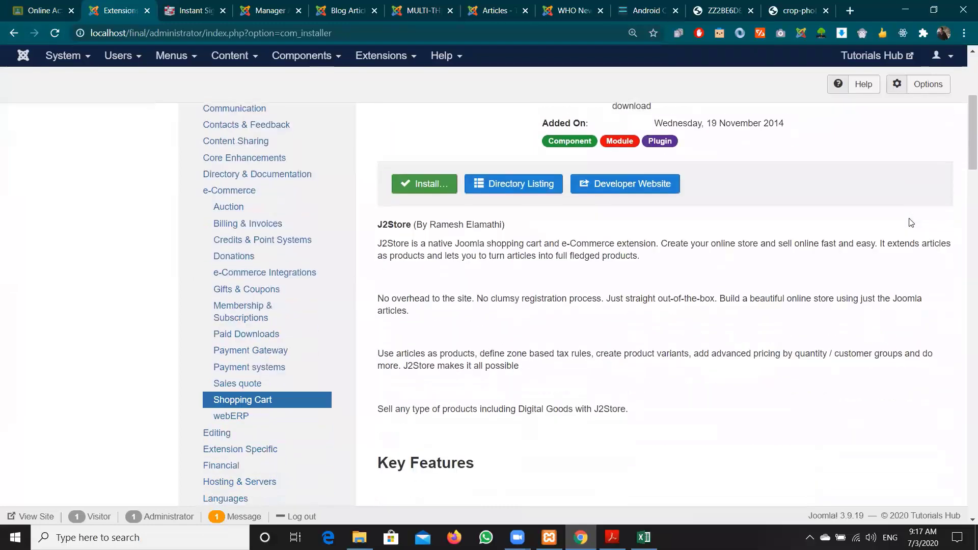
{"action": "scroll", "coordinate": [911, 222], "scroll_direction": "up", "scroll_amount": 4}
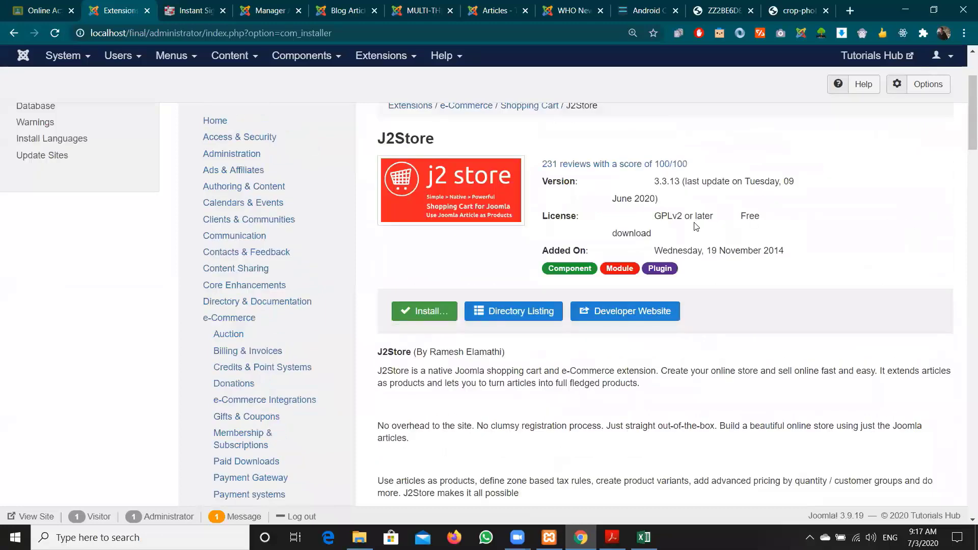
Step: Open the J2Store website and browse its Support > Video Tutorials category tiles
{"action": "left_click", "coordinate": [640, 318]}
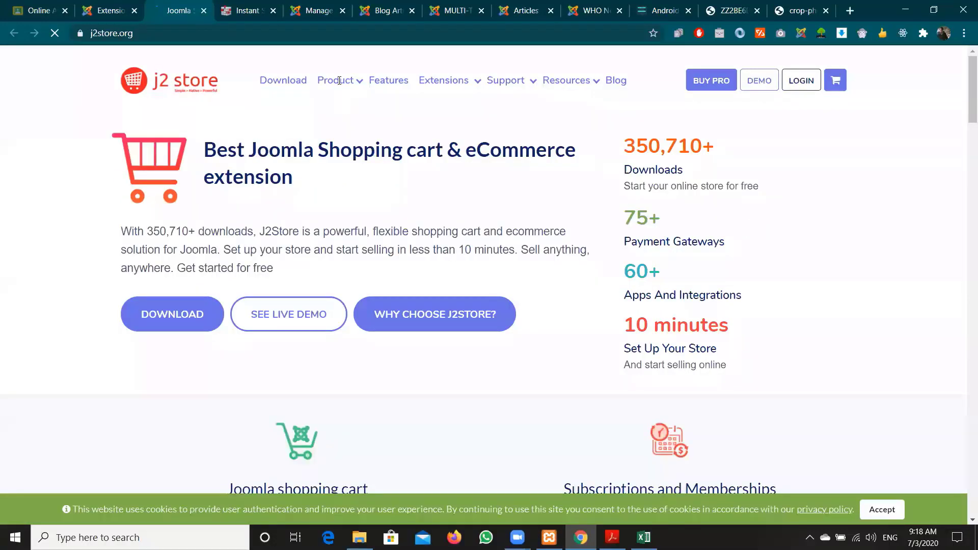
{"action": "mouse_move", "coordinate": [339, 81]}
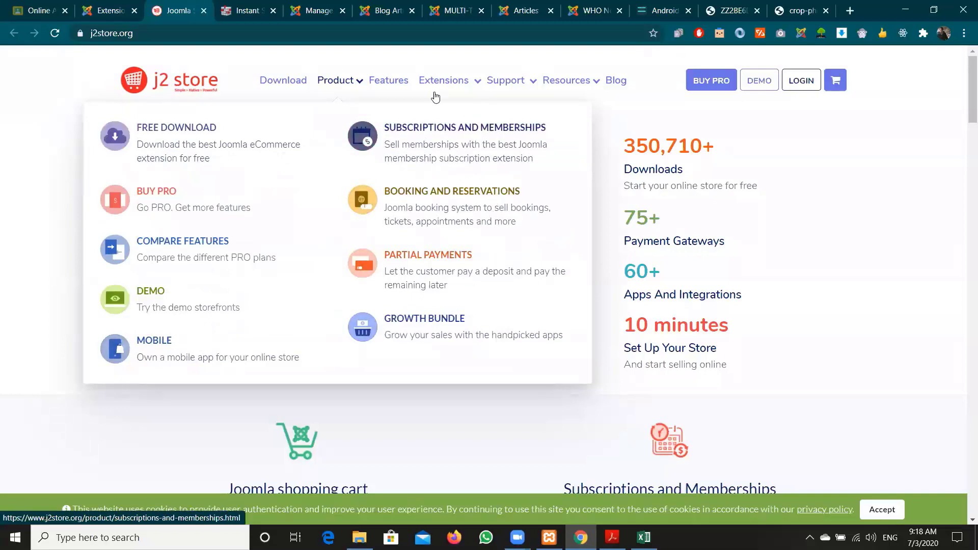
{"action": "mouse_move", "coordinate": [509, 81]}
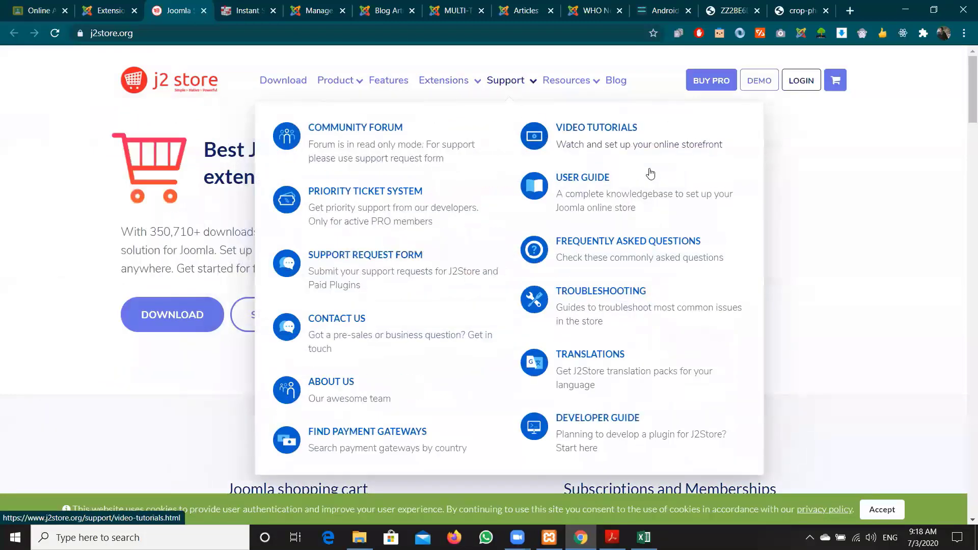
{"action": "left_click", "coordinate": [585, 134]}
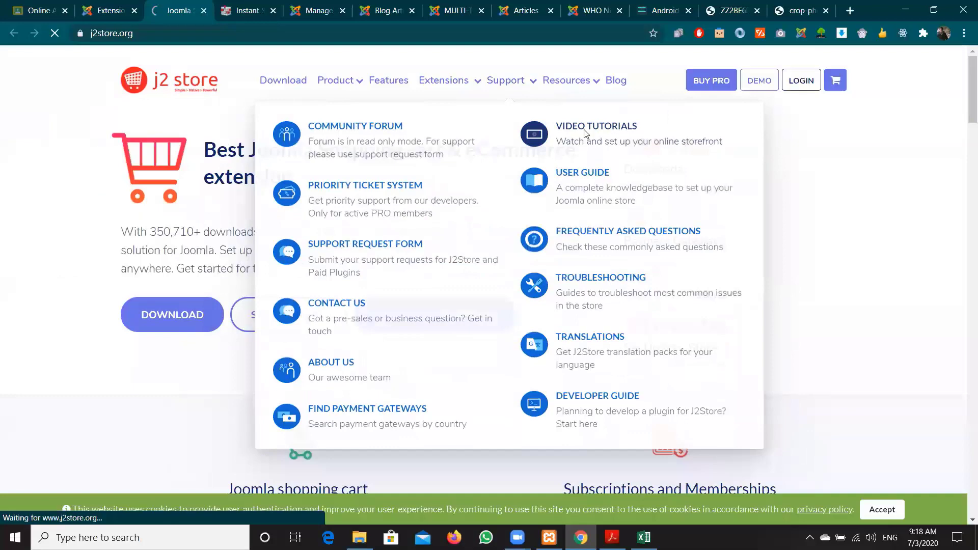
{"action": "scroll", "coordinate": [585, 134], "scroll_direction": "down", "scroll_amount": 6}
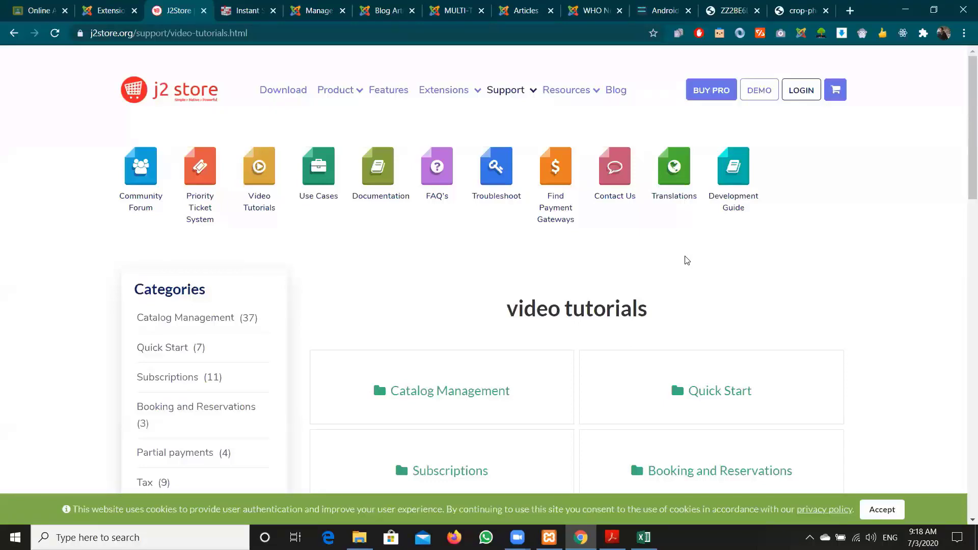
{"action": "scroll", "coordinate": [411, 234], "scroll_direction": "down", "scroll_amount": 1}
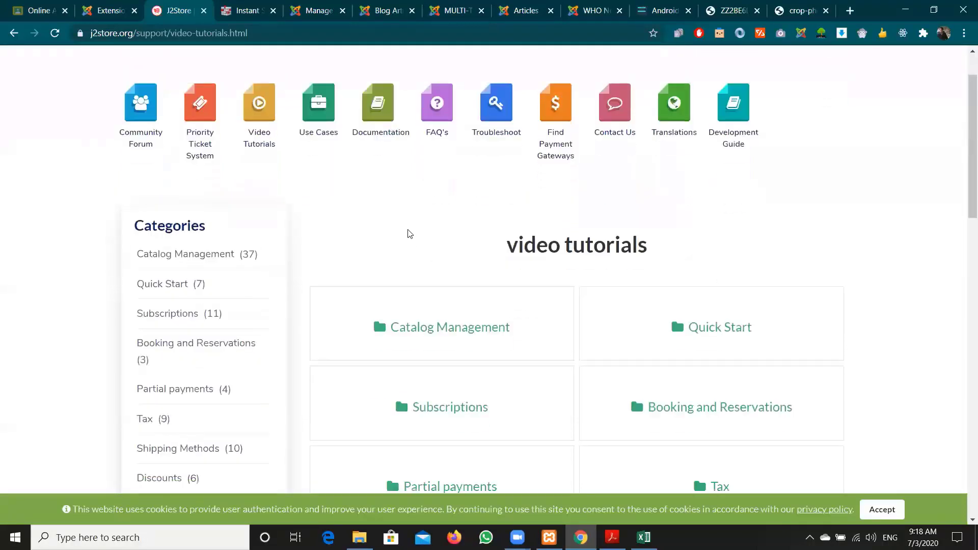
{"action": "scroll", "coordinate": [407, 214], "scroll_direction": "down", "scroll_amount": 2}
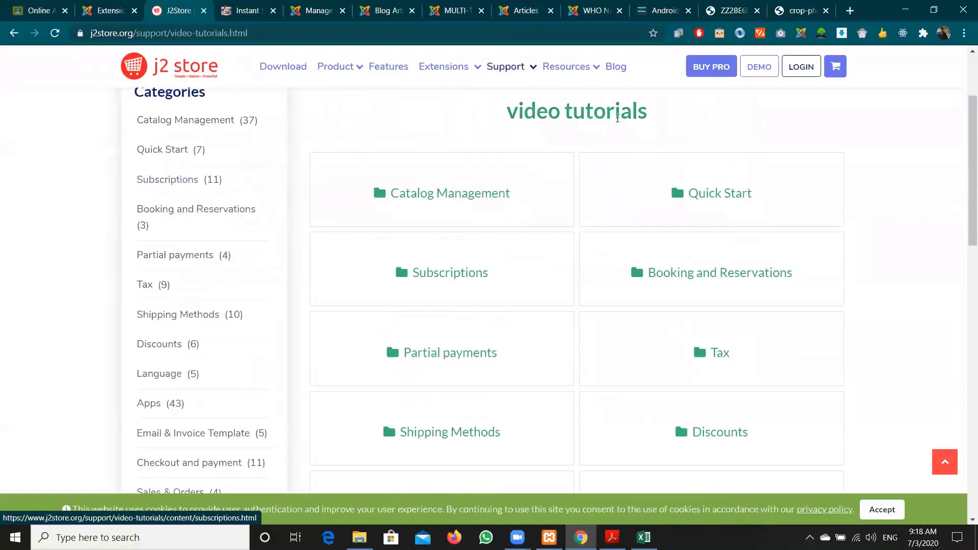
{"action": "scroll", "coordinate": [661, 338], "scroll_direction": "down", "scroll_amount": 6}
{"action": "scroll", "coordinate": [439, 255], "scroll_direction": "up", "scroll_amount": 3}
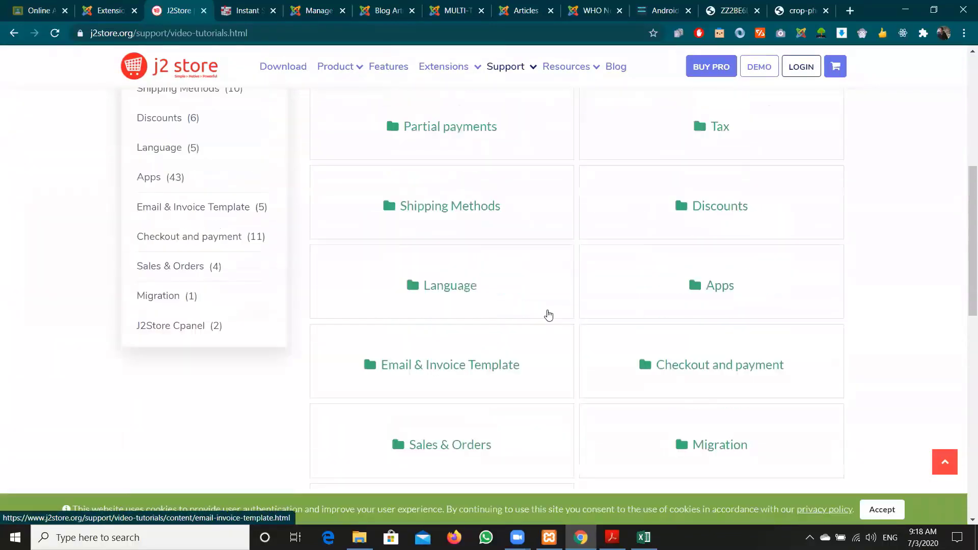
{"action": "scroll", "coordinate": [738, 290], "scroll_direction": "up", "scroll_amount": 2}
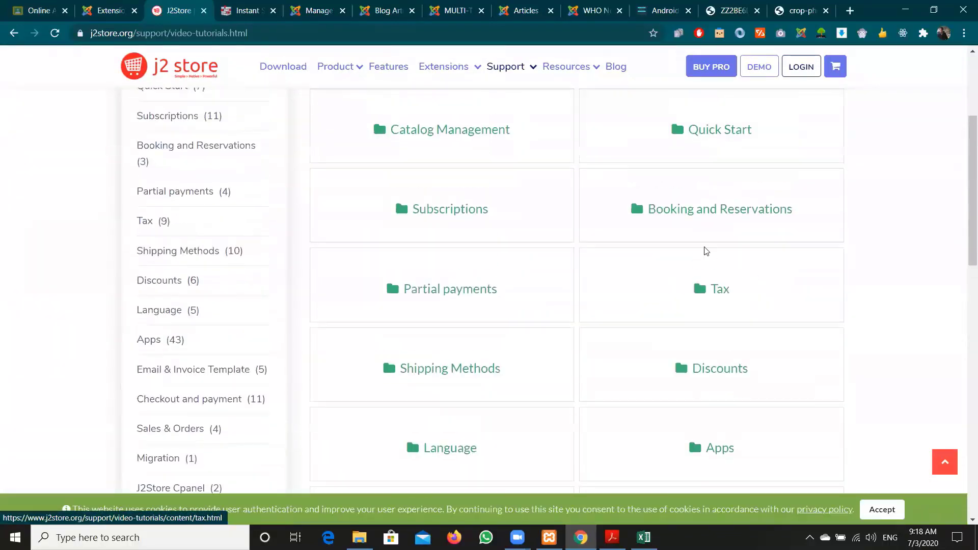
Step: Open Quick Start and scroll its store-setup and free-version quickstart videos
{"action": "left_click", "coordinate": [709, 131]}
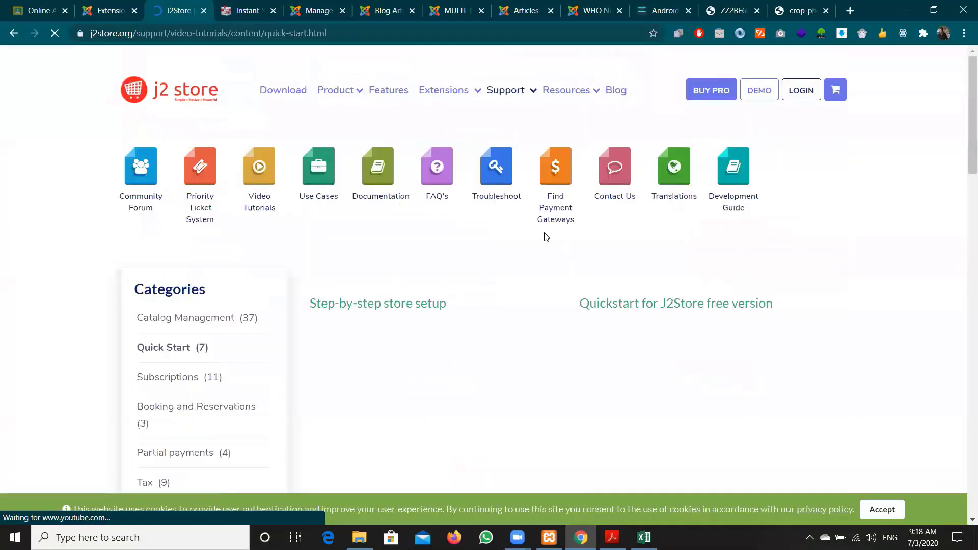
{"action": "scroll", "coordinate": [546, 236], "scroll_direction": "down", "scroll_amount": 2}
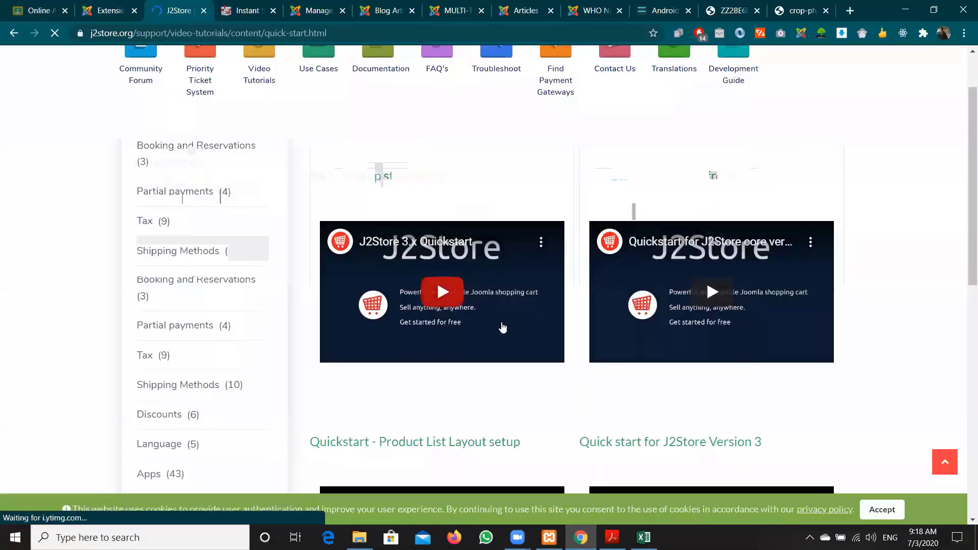
{"action": "scroll", "coordinate": [502, 327], "scroll_direction": "down", "scroll_amount": 3}
{"action": "scroll", "coordinate": [740, 348], "scroll_direction": "down", "scroll_amount": 2}
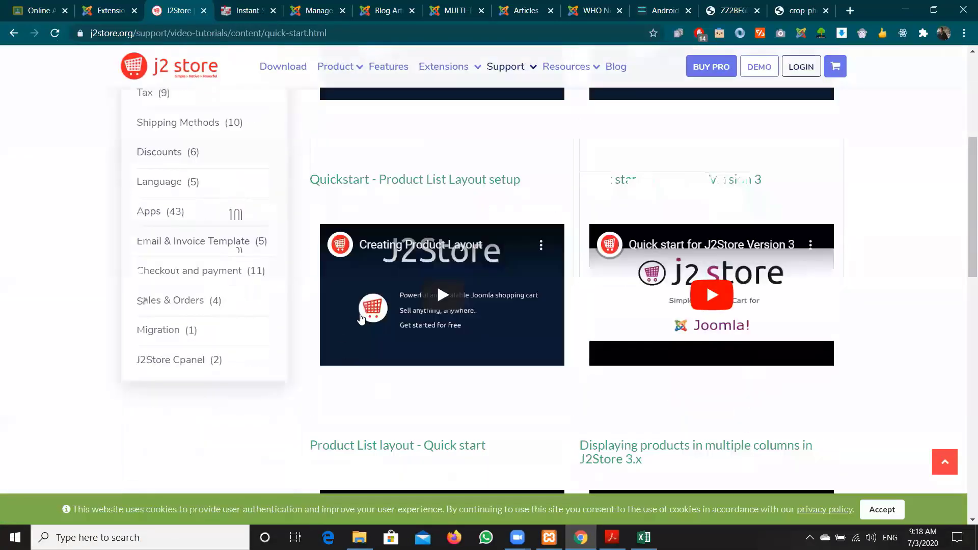
{"action": "scroll", "coordinate": [360, 318], "scroll_direction": "down", "scroll_amount": 2}
{"action": "scroll", "coordinate": [564, 354], "scroll_direction": "up", "scroll_amount": 8}
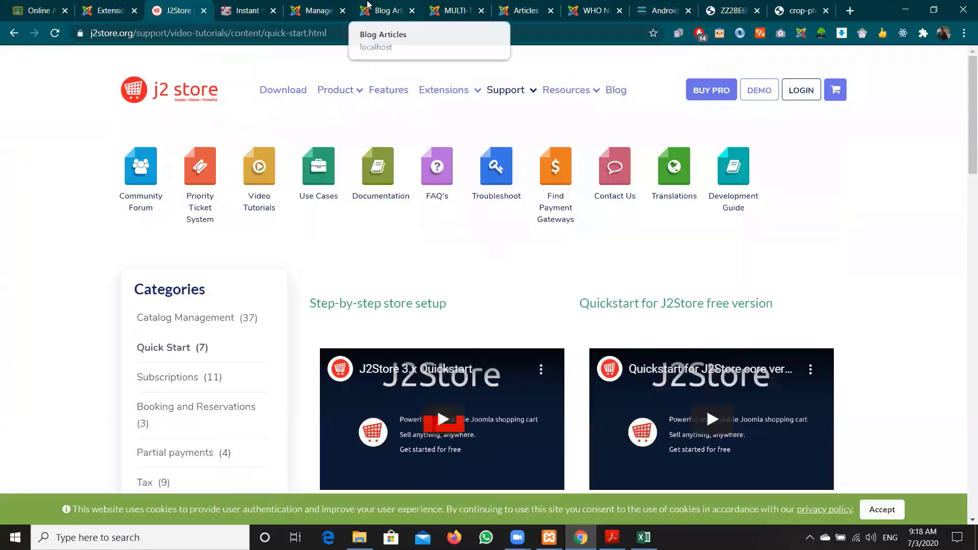
Step: Return to Joomla's web installer and list the Paid Downloads category
{"action": "left_click", "coordinate": [262, 7]}
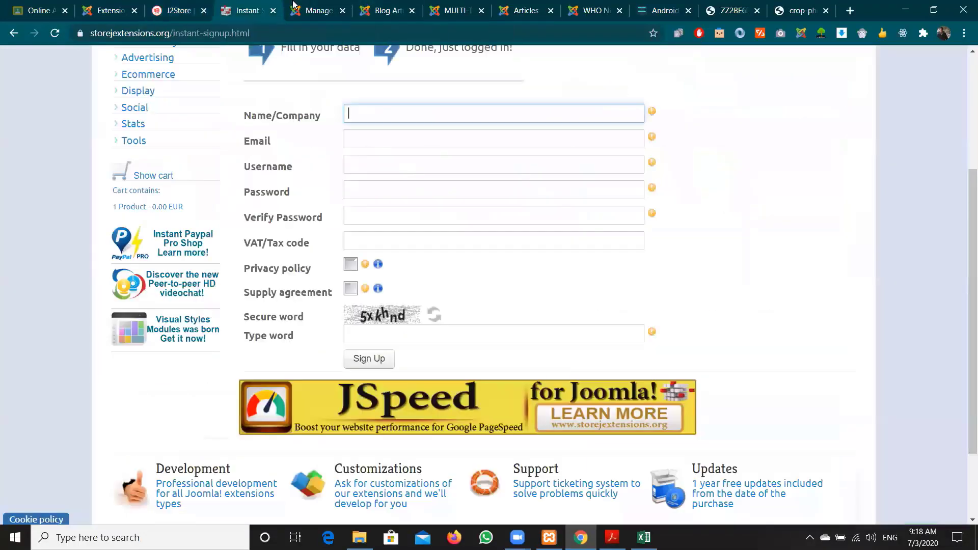
{"action": "left_click", "coordinate": [296, 6]}
{"action": "left_click", "coordinate": [112, 5]}
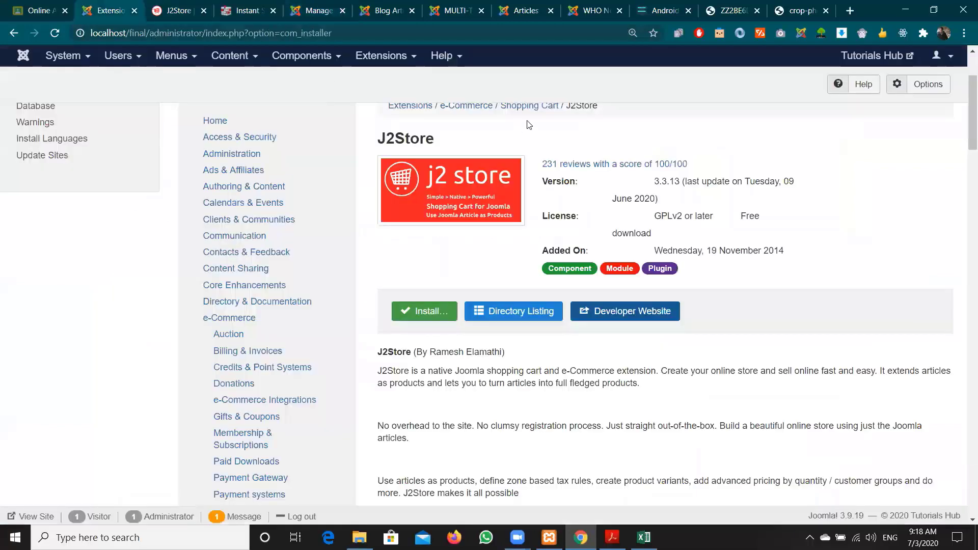
{"action": "scroll", "coordinate": [257, 438], "scroll_direction": "down", "scroll_amount": 5}
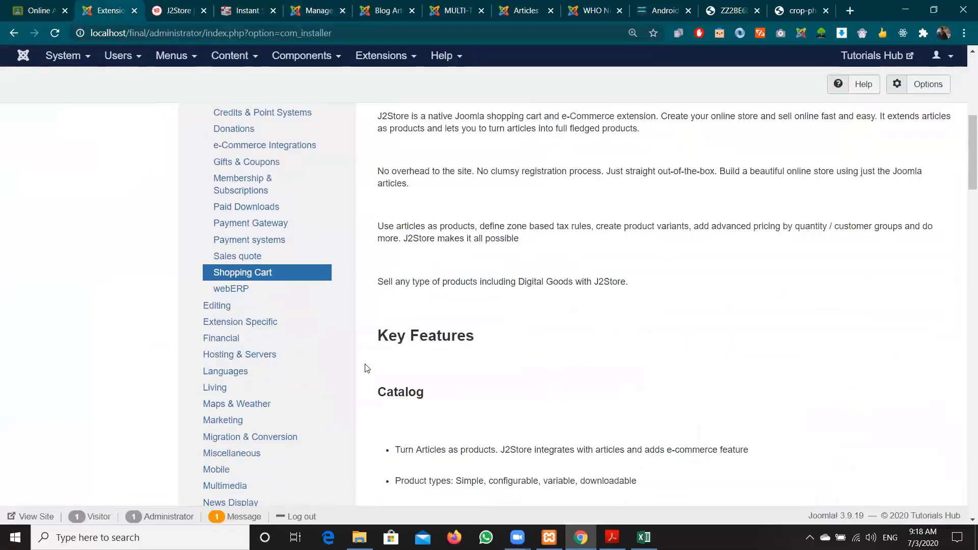
{"action": "left_click", "coordinate": [252, 210]}
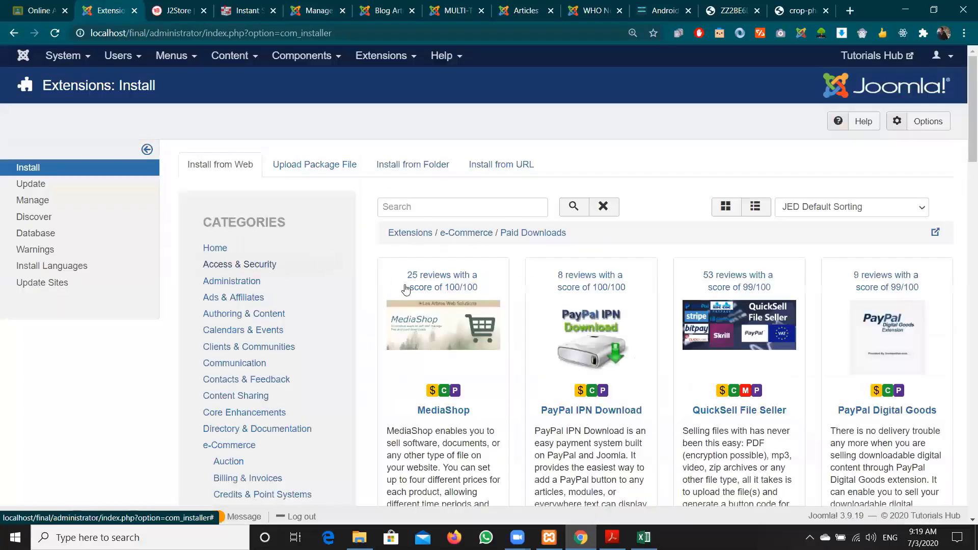
Step: Browse the Style & Design extensions: Advanced Module Manager, EngageBox, MetaMod and Modals
{"action": "scroll", "coordinate": [406, 289], "scroll_direction": "down", "scroll_amount": 5}
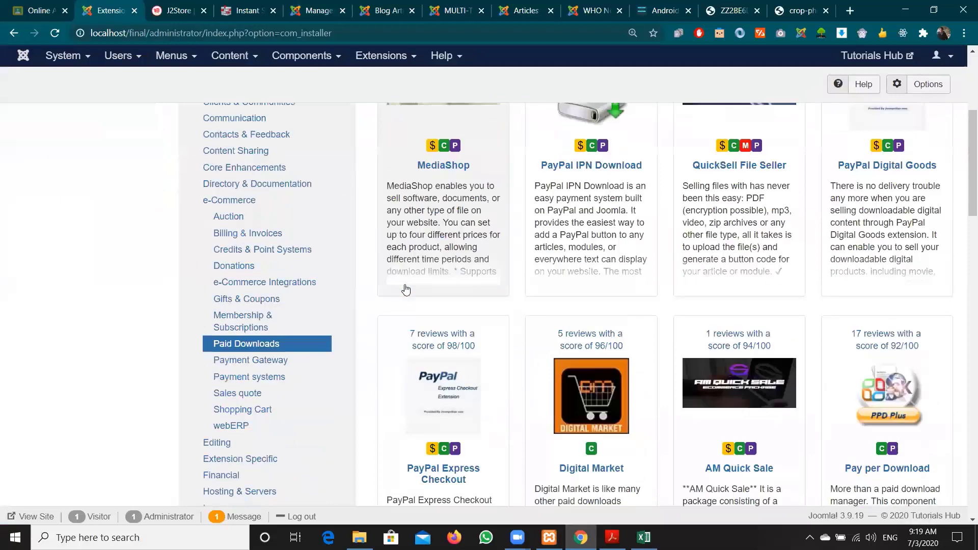
{"action": "scroll", "coordinate": [406, 288], "scroll_direction": "down", "scroll_amount": 3}
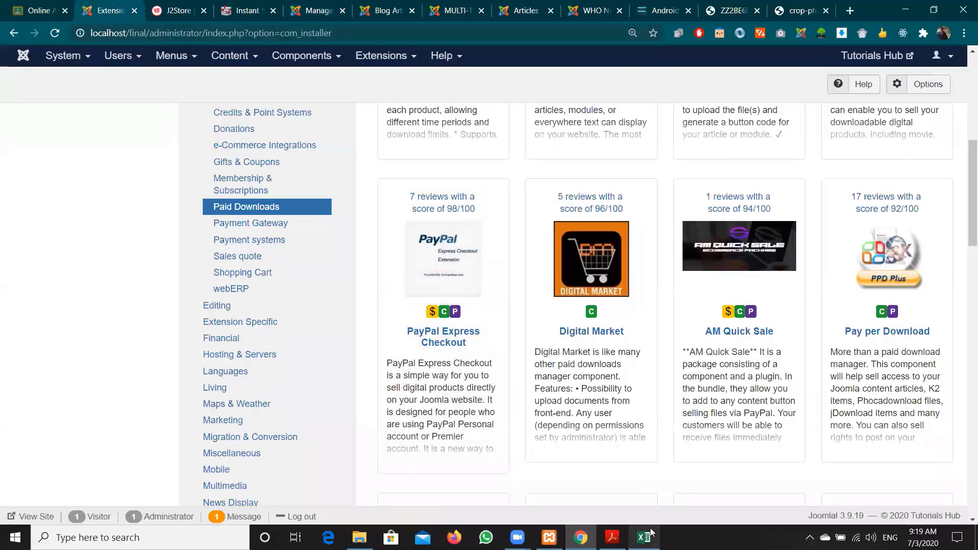
{"action": "scroll", "coordinate": [642, 392], "scroll_direction": "up", "scroll_amount": 8}
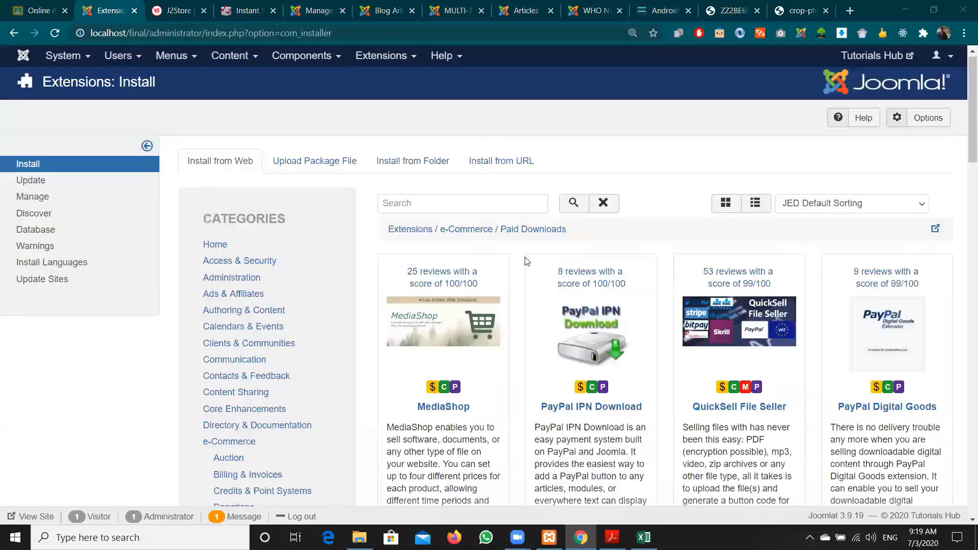
{"action": "scroll", "coordinate": [529, 261], "scroll_direction": "up", "scroll_amount": 1}
{"action": "scroll", "coordinate": [516, 268], "scroll_direction": "down", "scroll_amount": 9}
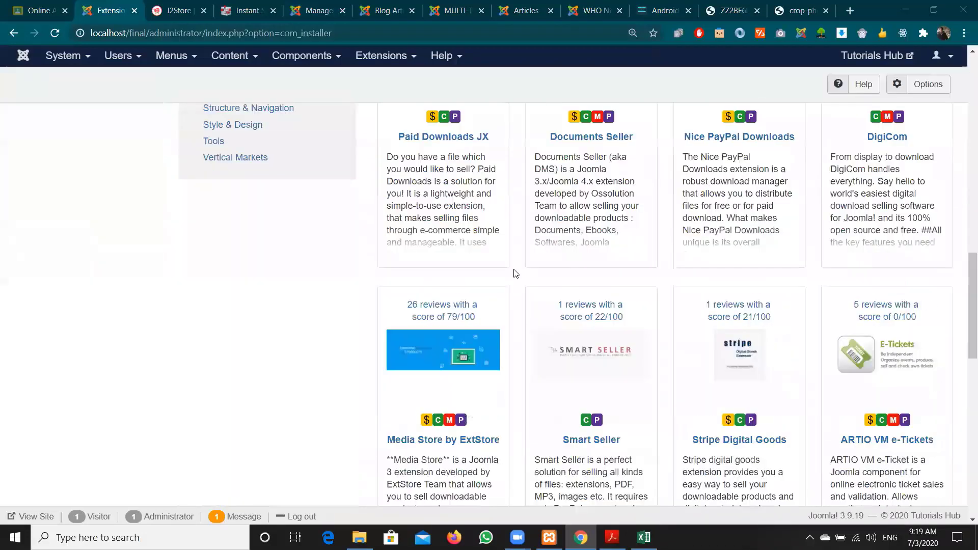
{"action": "scroll", "coordinate": [513, 274], "scroll_direction": "up", "scroll_amount": 5}
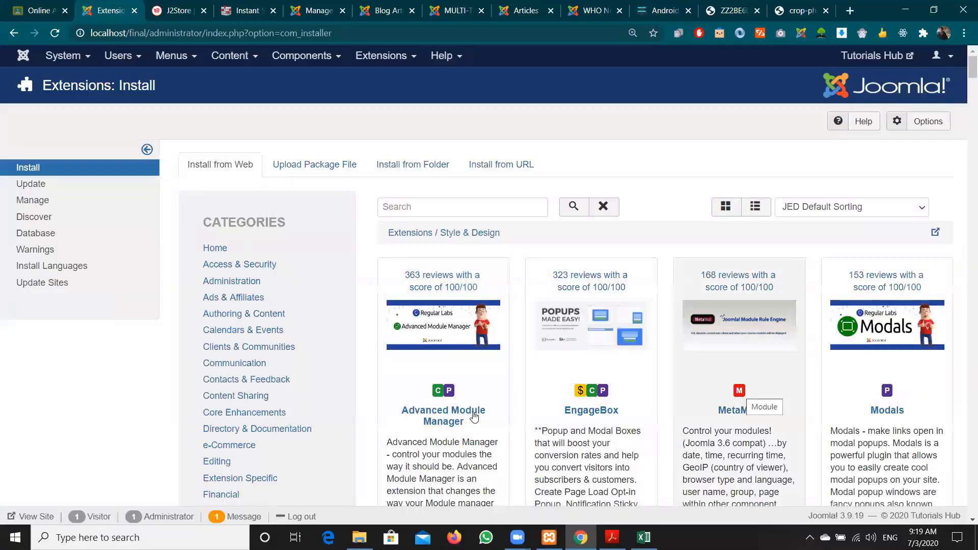
{"action": "scroll", "coordinate": [458, 416], "scroll_direction": "down", "scroll_amount": 3}
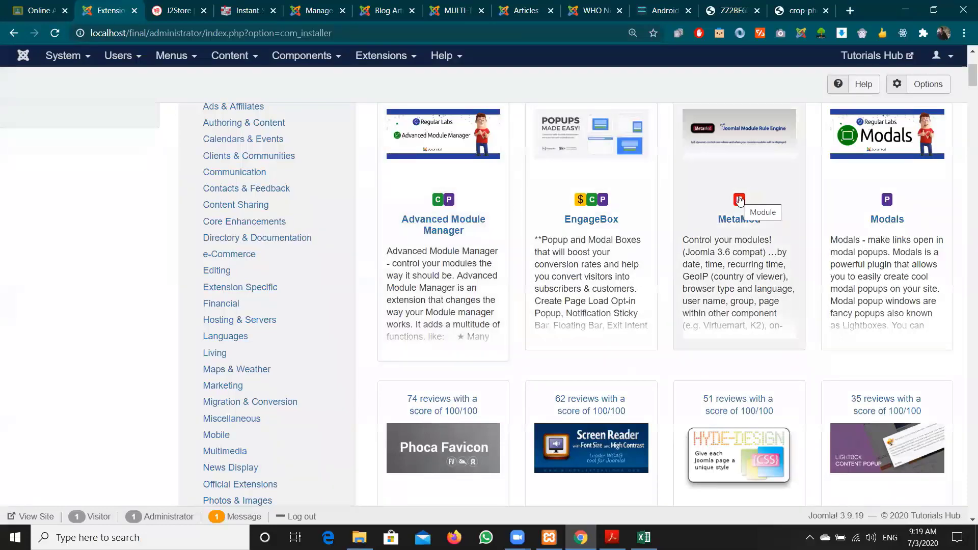
{"action": "scroll", "coordinate": [648, 334], "scroll_direction": "down", "scroll_amount": 2}
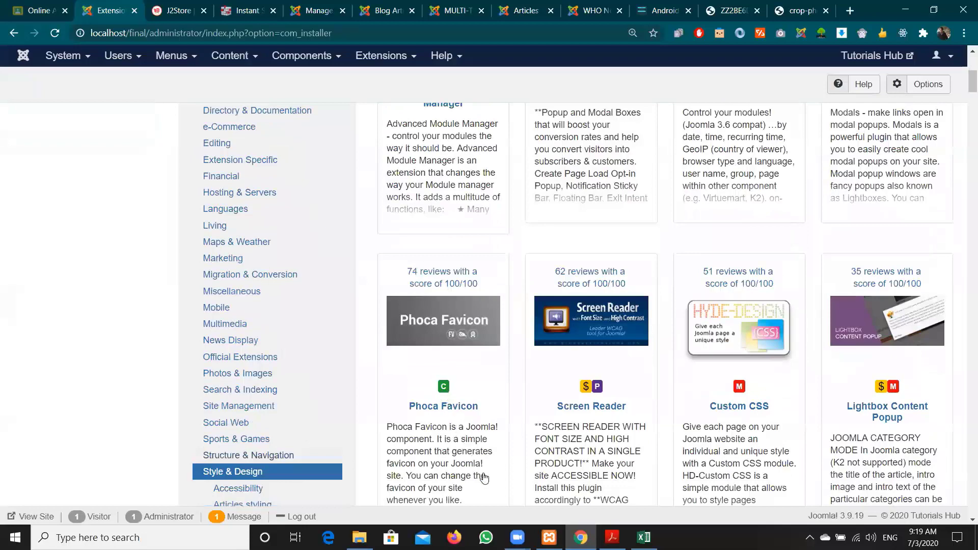
{"action": "scroll", "coordinate": [487, 424], "scroll_direction": "up", "scroll_amount": 4}
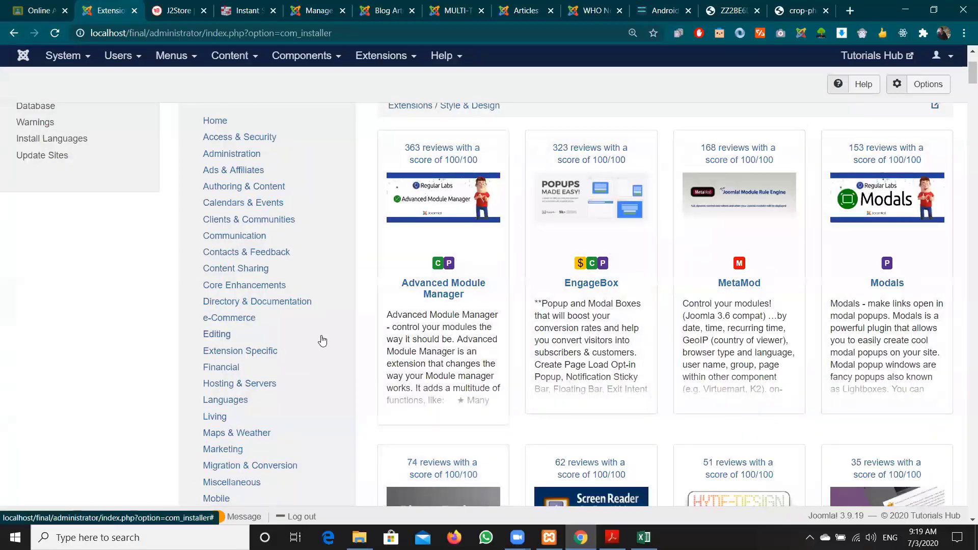
Step: Search the Core Enhancements category for 'form' extensions
{"action": "left_click", "coordinate": [264, 284]}
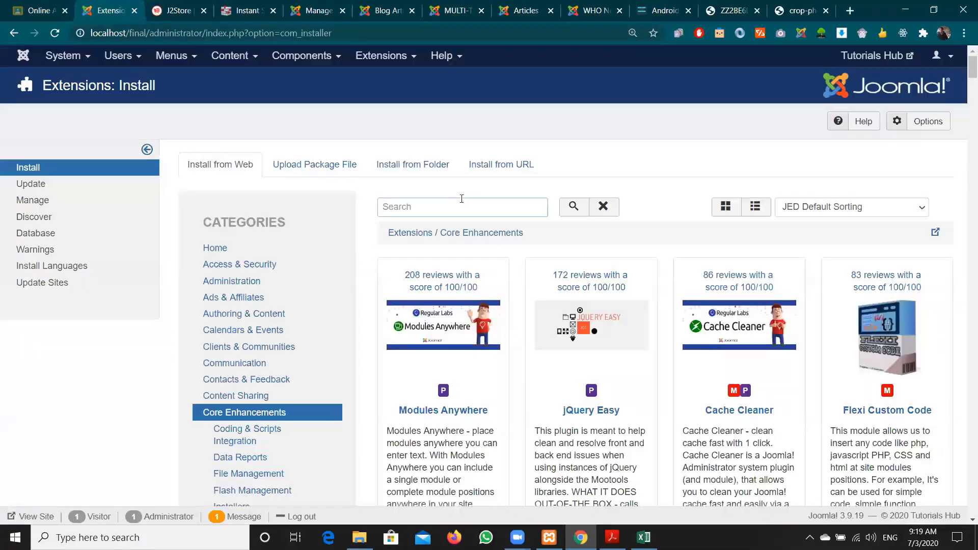
{"action": "type", "text": "contact"}
{"action": "key", "text": "BackSpace"}
{"action": "key", "text": "BackSpace"}
{"action": "key", "text": "BackSpace"}
{"action": "key", "text": "BackSpace"}
{"action": "key", "text": "BackSpace"}
{"action": "key", "text": "BackSpace"}
{"action": "key", "text": "BackSpace"}
{"action": "key", "text": "Return"}
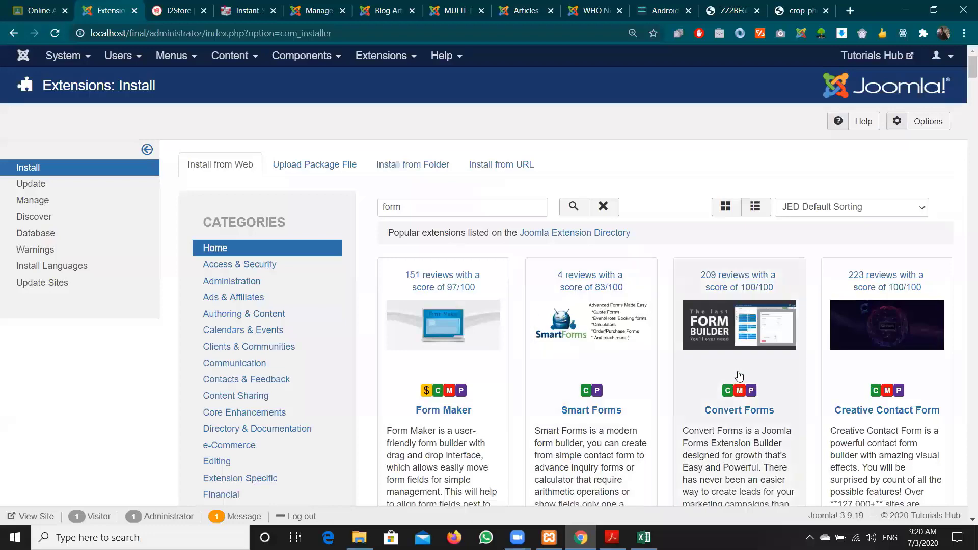
Step: Open the Convert Forms extension details and its developer website in a new tab
{"action": "left_click", "coordinate": [735, 316]}
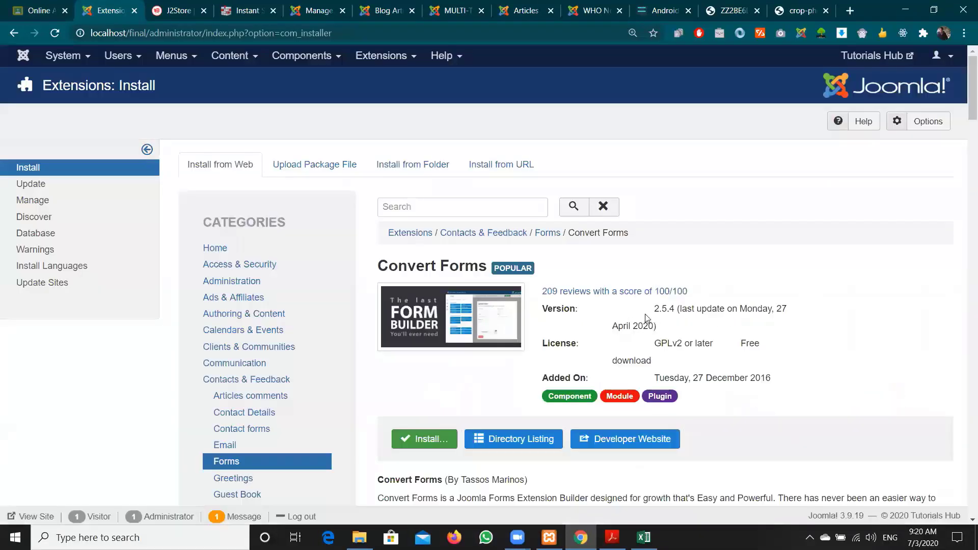
{"action": "scroll", "coordinate": [638, 311], "scroll_direction": "down", "scroll_amount": 3}
{"action": "left_click", "coordinate": [650, 253]}
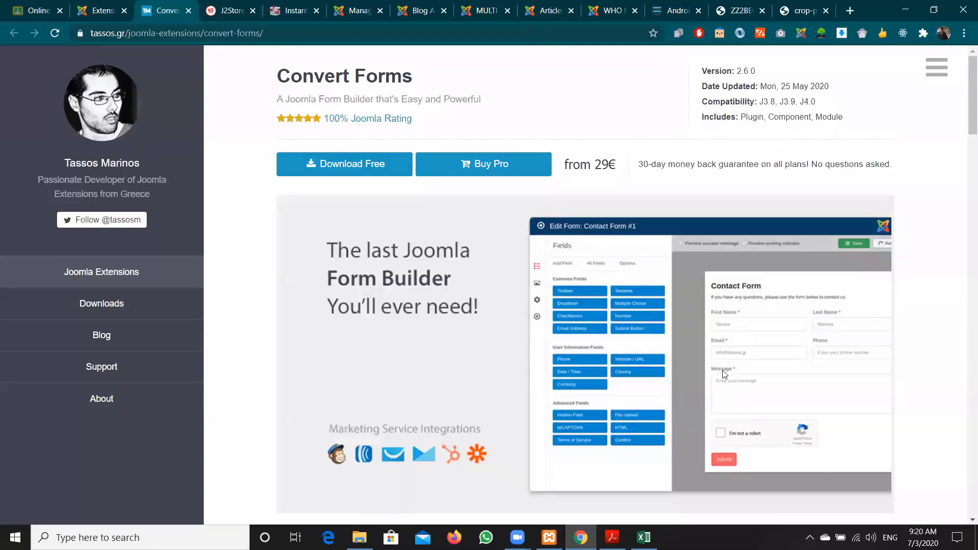
Step: Open the Convert Forms Demos and view the Job Application Form example
{"action": "scroll", "coordinate": [433, 320], "scroll_direction": "down", "scroll_amount": 1}
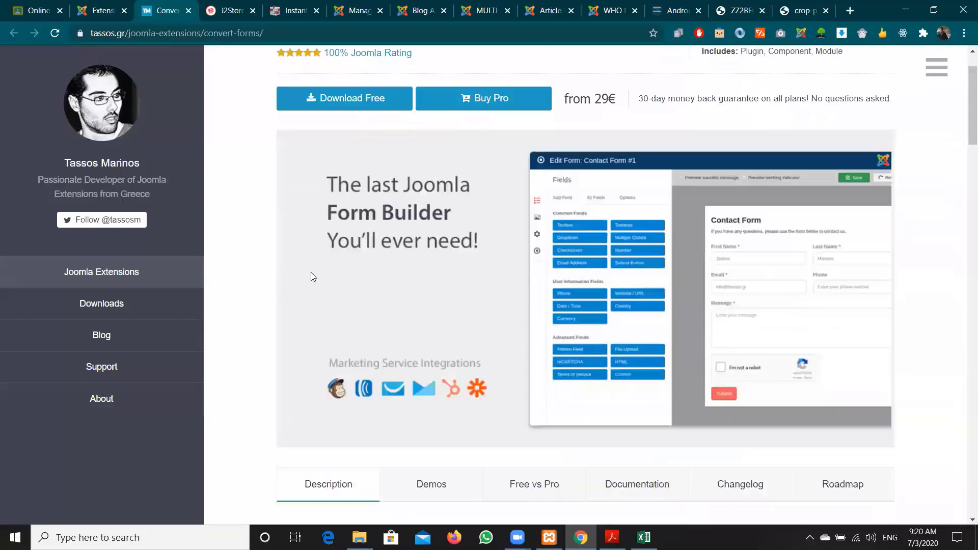
{"action": "scroll", "coordinate": [441, 297], "scroll_direction": "down", "scroll_amount": 6}
{"action": "left_click", "coordinate": [431, 104]}
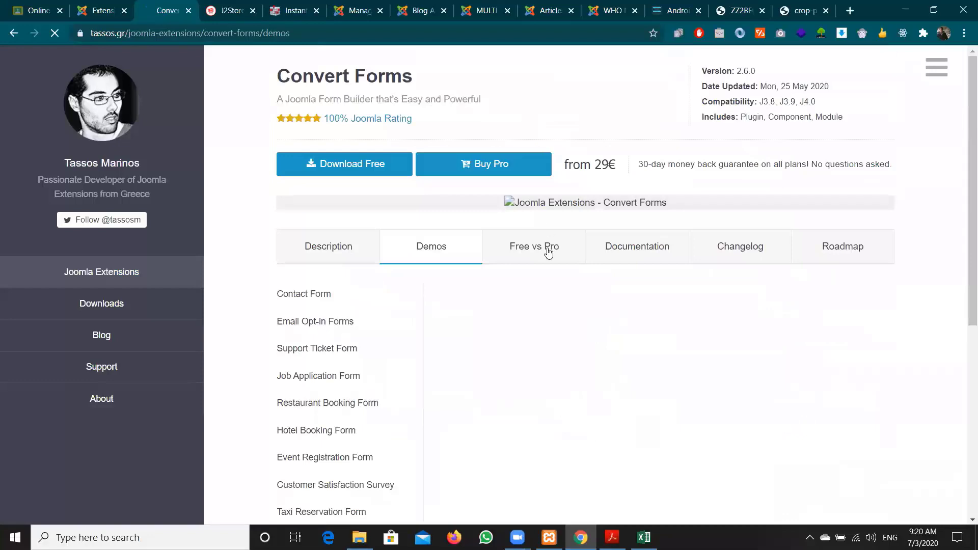
{"action": "scroll", "coordinate": [543, 188], "scroll_direction": "down", "scroll_amount": 2}
{"action": "scroll", "coordinate": [543, 188], "scroll_direction": "down", "scroll_amount": 6}
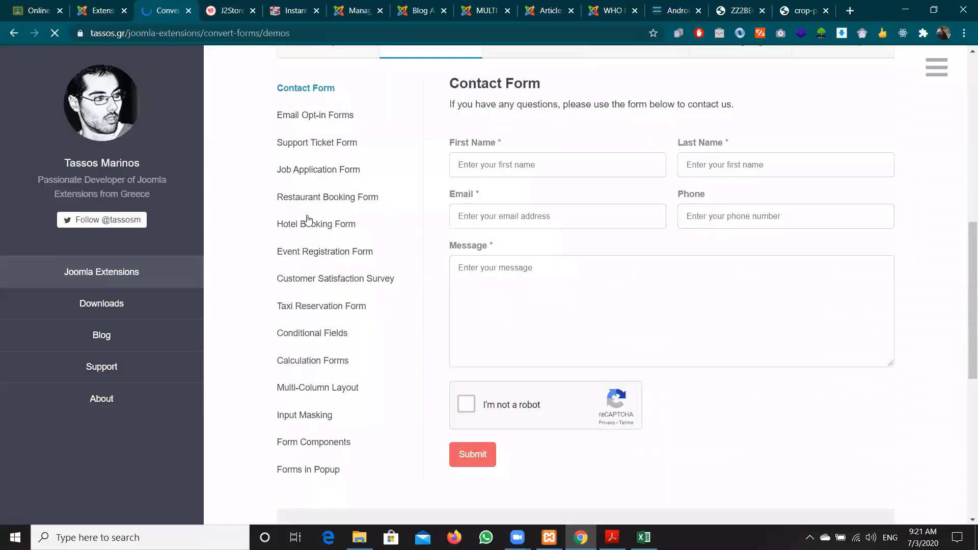
{"action": "left_click", "coordinate": [328, 175]}
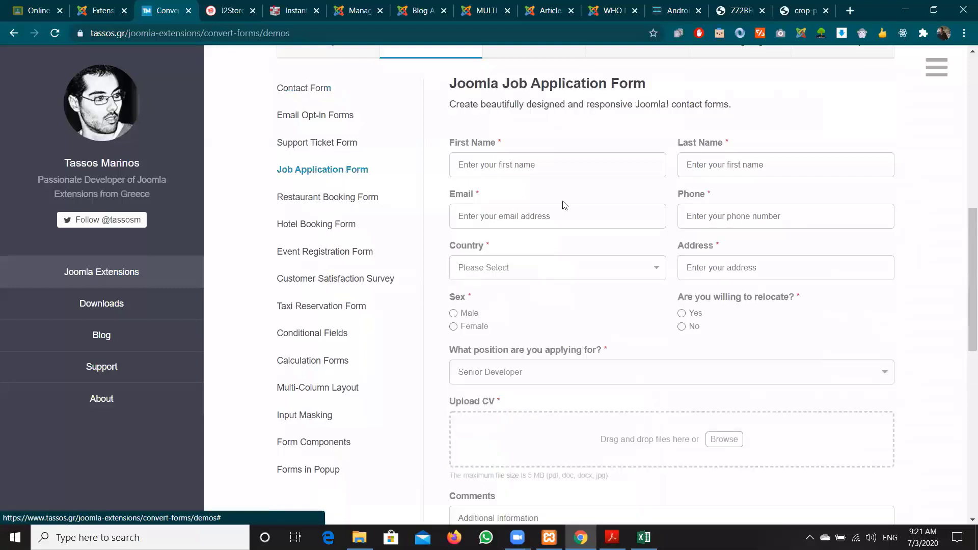
Step: View the Multi-Column Layout, Conditional Fields and Email Opt-in Forms demos
{"action": "scroll", "coordinate": [640, 238], "scroll_direction": "down", "scroll_amount": 4}
{"action": "scroll", "coordinate": [625, 299], "scroll_direction": "up", "scroll_amount": 1}
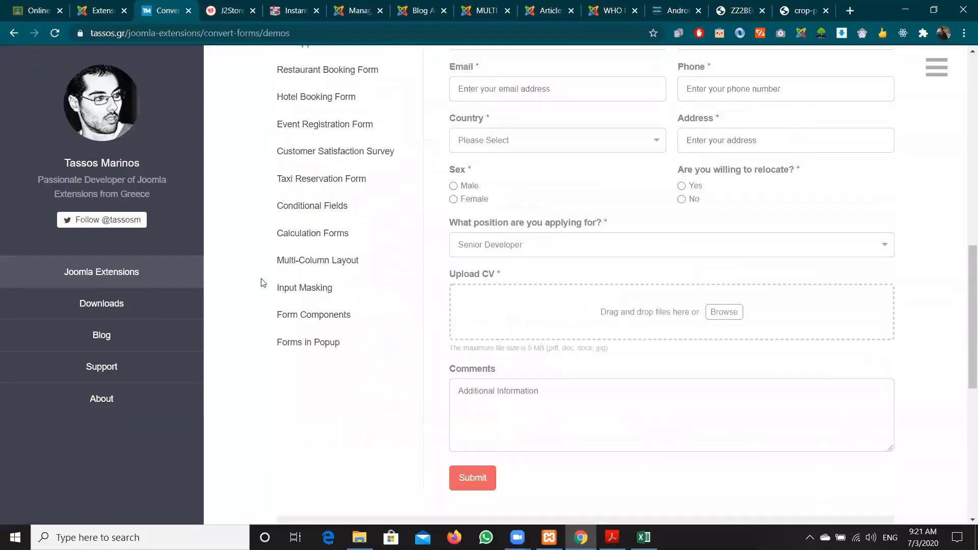
{"action": "left_click", "coordinate": [295, 258]}
{"action": "scroll", "coordinate": [696, 211], "scroll_direction": "down", "scroll_amount": 2}
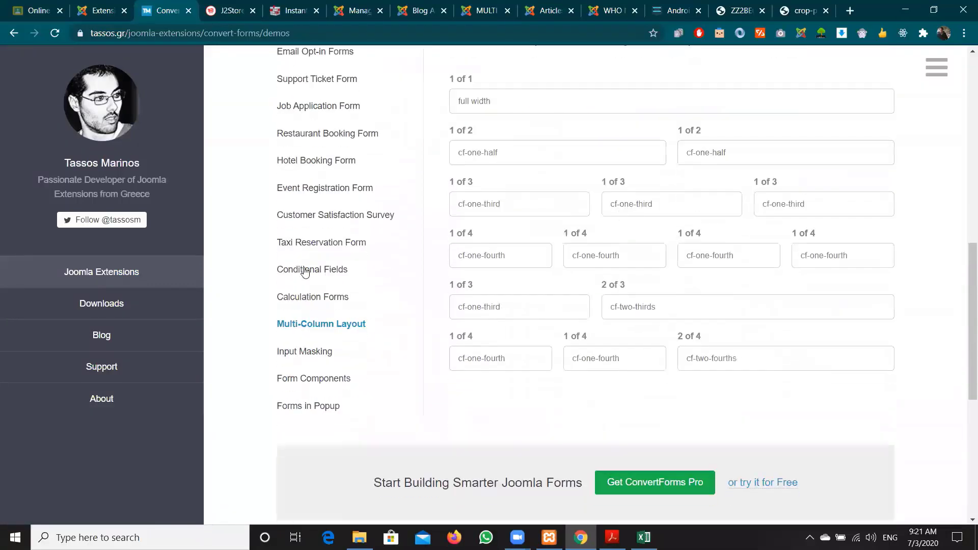
{"action": "left_click", "coordinate": [312, 301]}
{"action": "scroll", "coordinate": [586, 296], "scroll_direction": "up", "scroll_amount": 3}
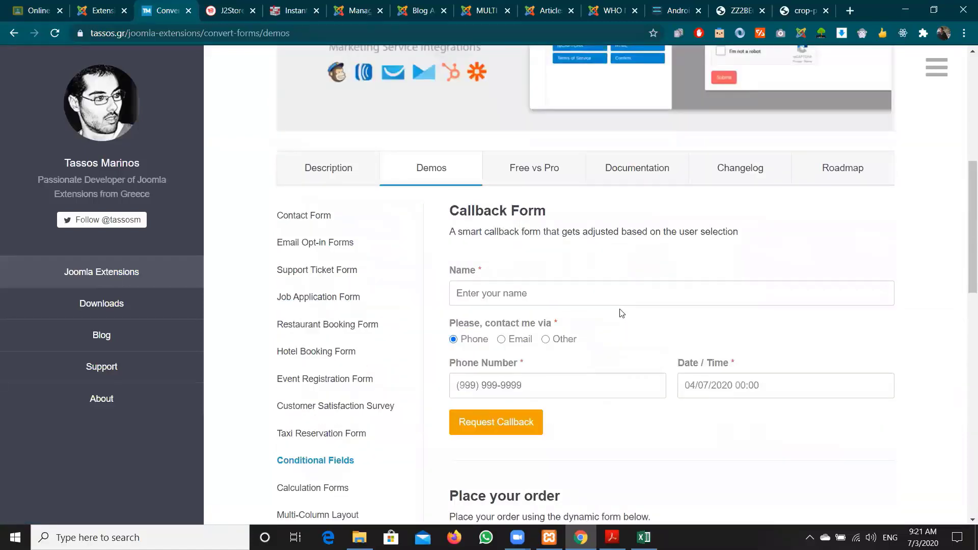
{"action": "scroll", "coordinate": [618, 311], "scroll_direction": "up", "scroll_amount": 7}
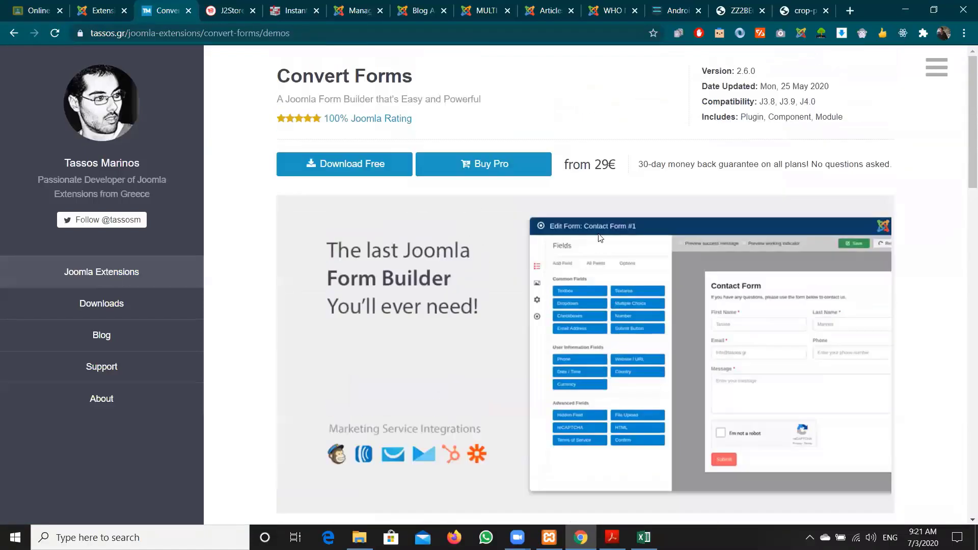
{"action": "scroll", "coordinate": [509, 319], "scroll_direction": "down", "scroll_amount": 6}
{"action": "left_click", "coordinate": [332, 314]}
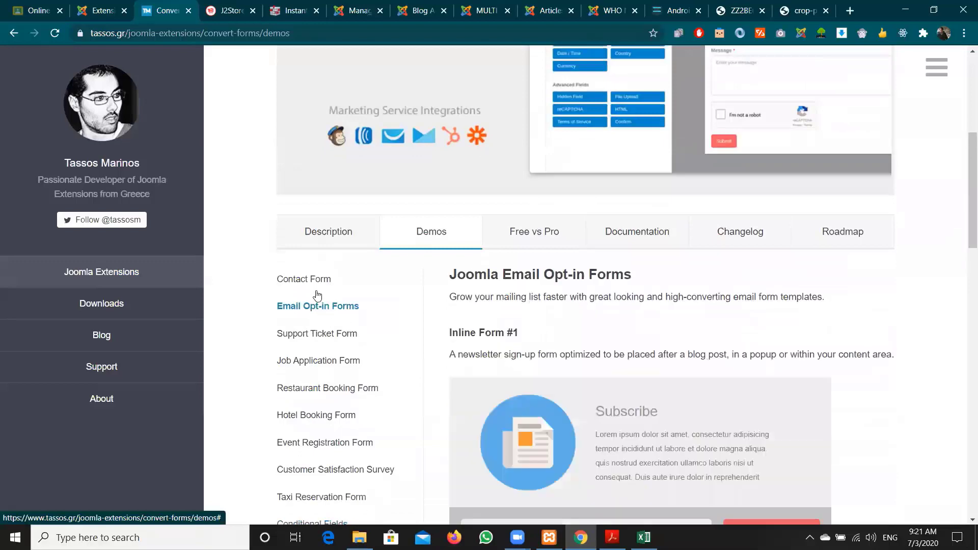
Step: Open the Convert Forms documentation and its 'How to Add Custom CSS' article
{"action": "left_click", "coordinate": [607, 234]}
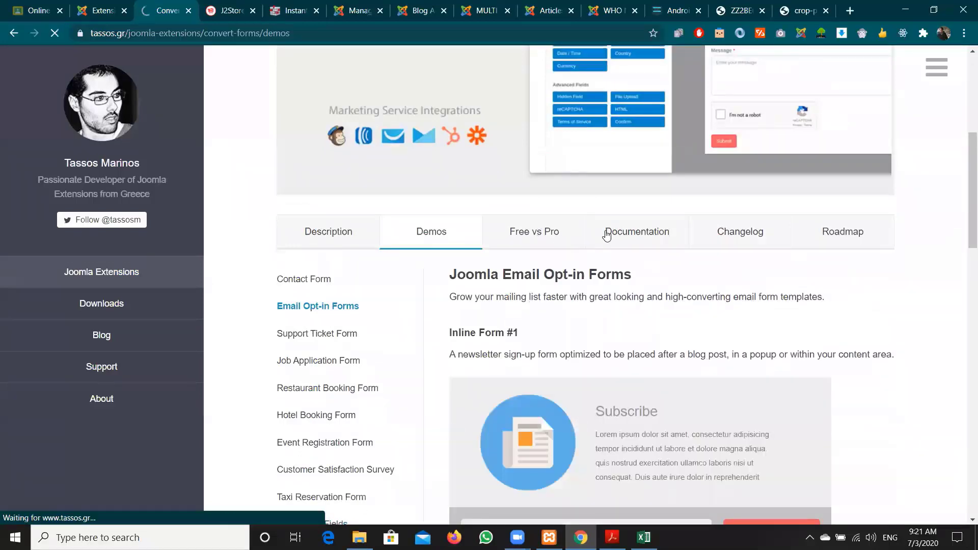
{"action": "scroll", "coordinate": [600, 269], "scroll_direction": "down", "scroll_amount": 12}
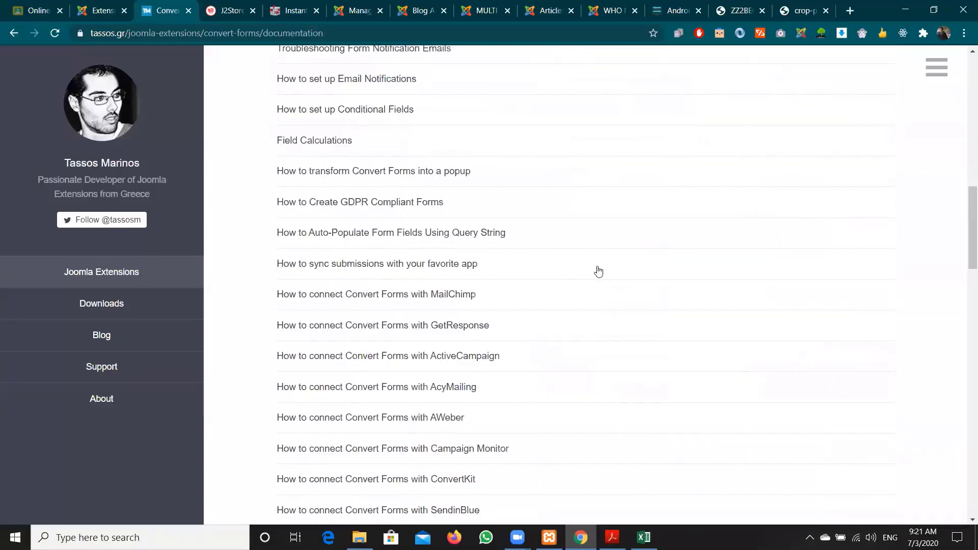
{"action": "scroll", "coordinate": [596, 270], "scroll_direction": "down", "scroll_amount": 3}
{"action": "scroll", "coordinate": [561, 229], "scroll_direction": "up", "scroll_amount": 2}
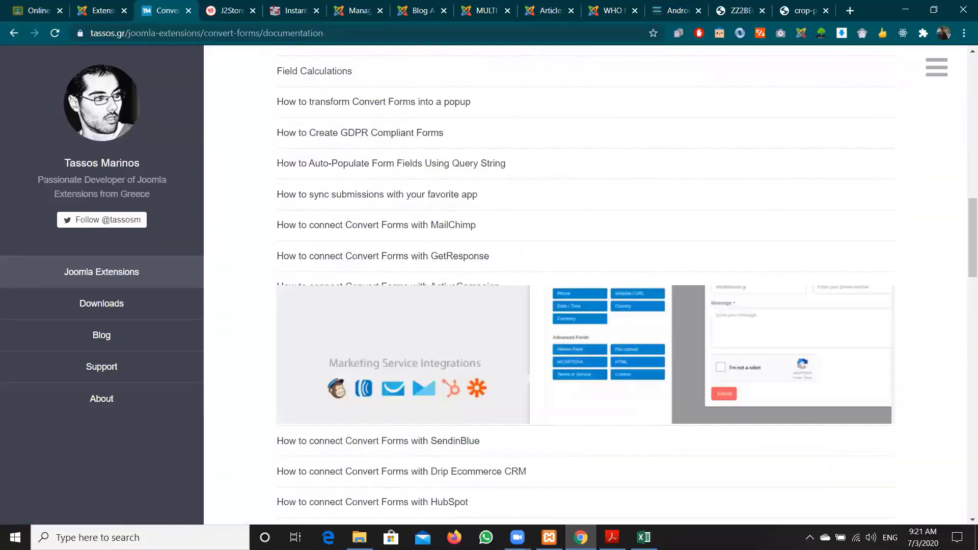
{"action": "scroll", "coordinate": [367, 326], "scroll_direction": "down", "scroll_amount": 1}
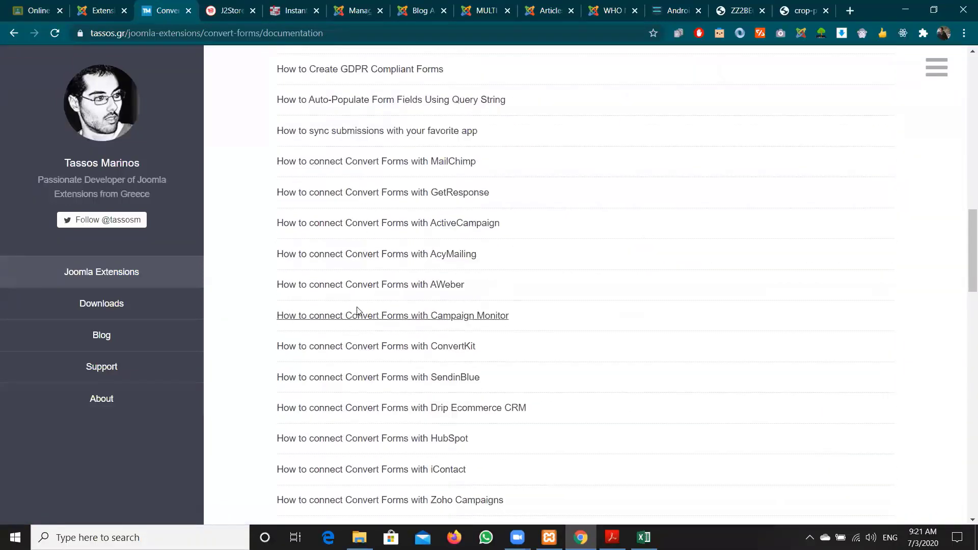
{"action": "scroll", "coordinate": [663, 346], "scroll_direction": "down", "scroll_amount": 1}
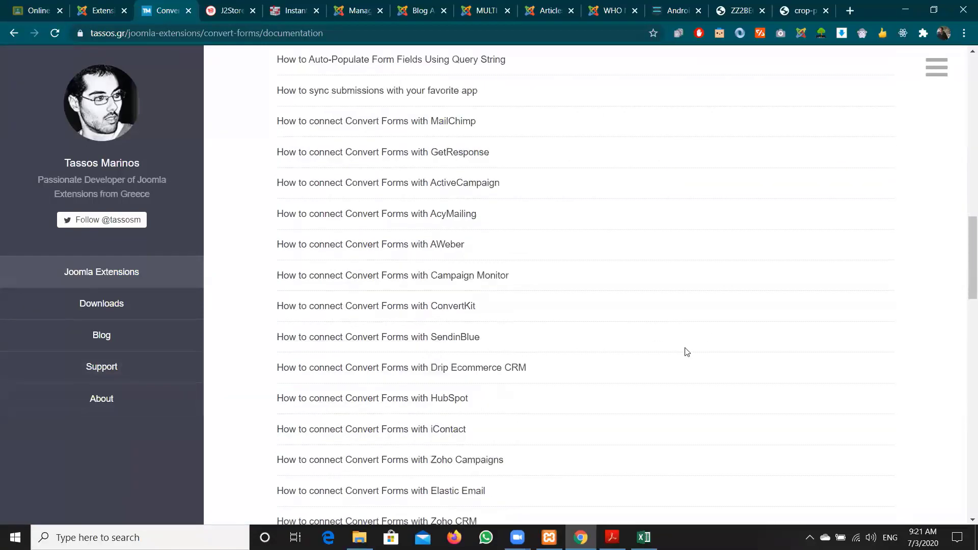
{"action": "scroll", "coordinate": [687, 351], "scroll_direction": "down", "scroll_amount": 3}
{"action": "scroll", "coordinate": [458, 260], "scroll_direction": "down", "scroll_amount": 2}
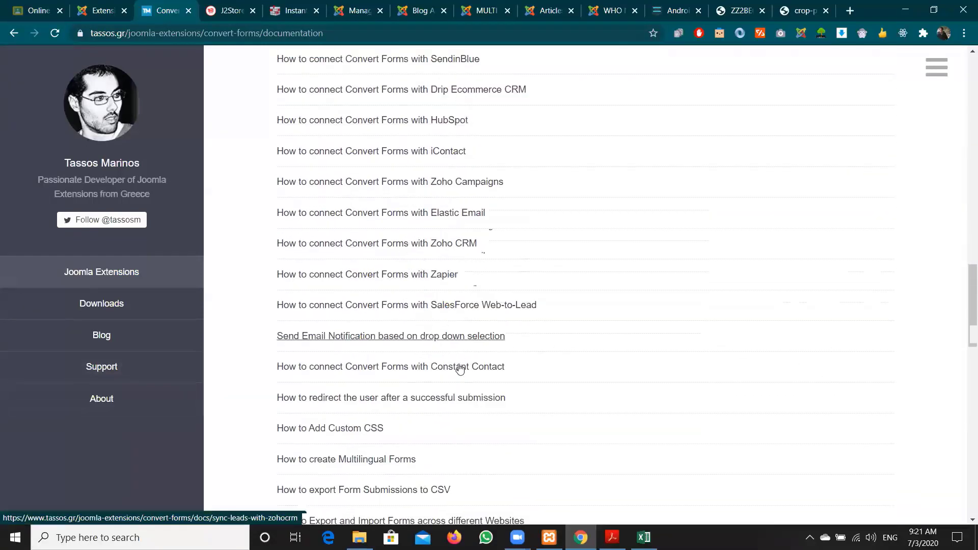
{"action": "scroll", "coordinate": [476, 398], "scroll_direction": "down", "scroll_amount": 5}
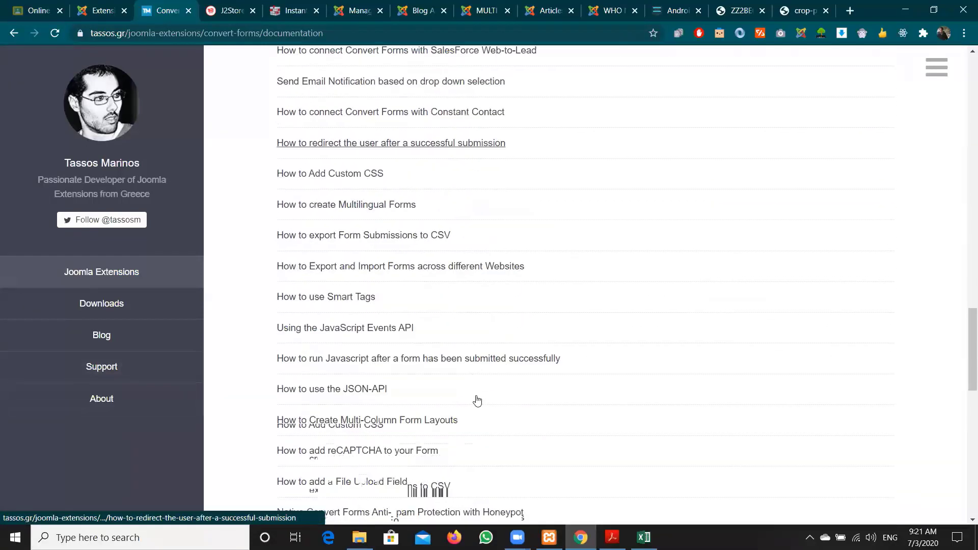
{"action": "left_click", "coordinate": [346, 177]}
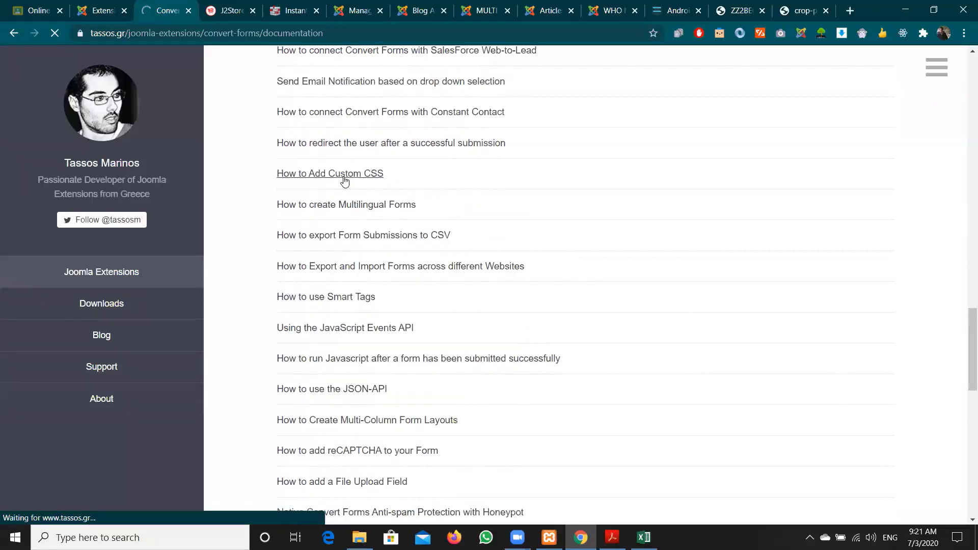
Step: Read through the Custom CSS guide, then close its browser tab
{"action": "scroll", "coordinate": [344, 173], "scroll_direction": "down", "scroll_amount": 1}
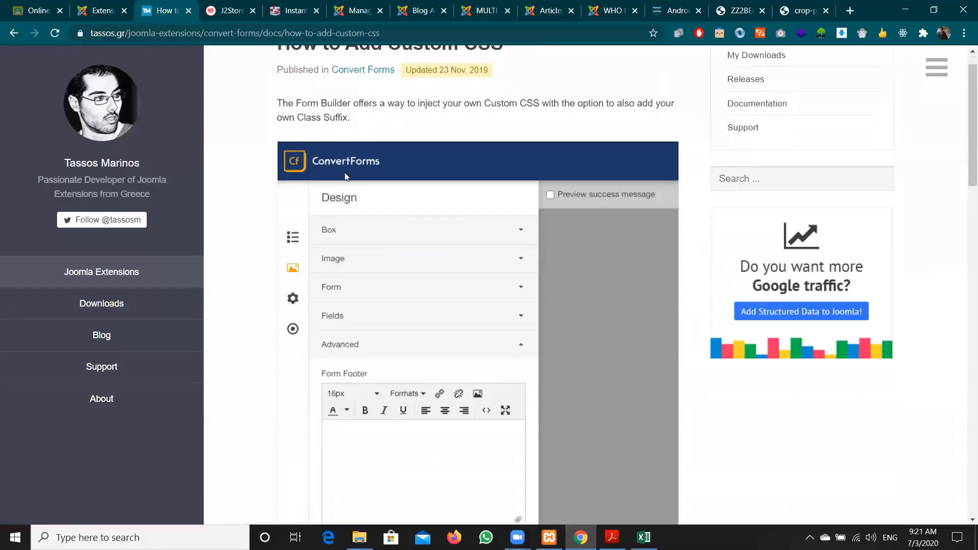
{"action": "scroll", "coordinate": [563, 286], "scroll_direction": "down", "scroll_amount": 3}
{"action": "scroll", "coordinate": [491, 224], "scroll_direction": "up", "scroll_amount": 4}
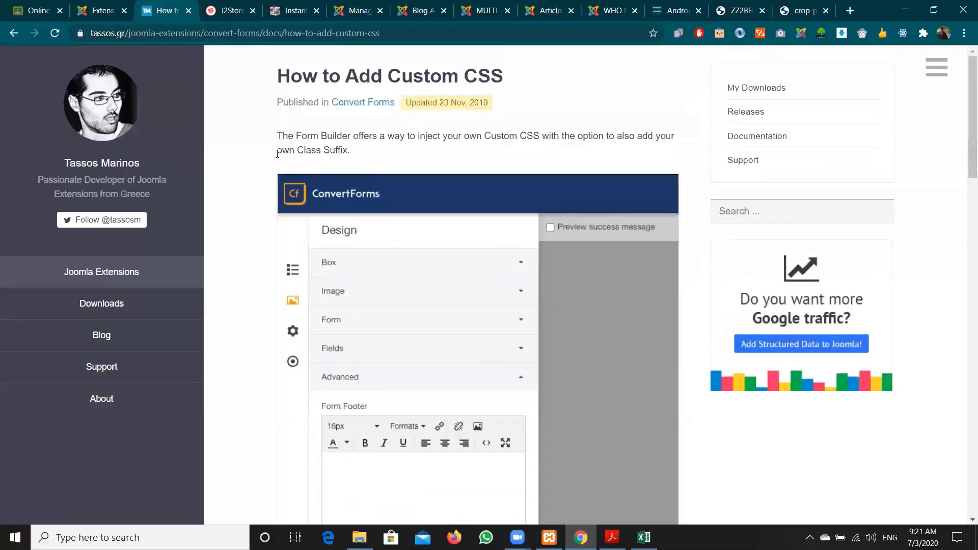
{"action": "scroll", "coordinate": [363, 154], "scroll_direction": "down", "scroll_amount": 8}
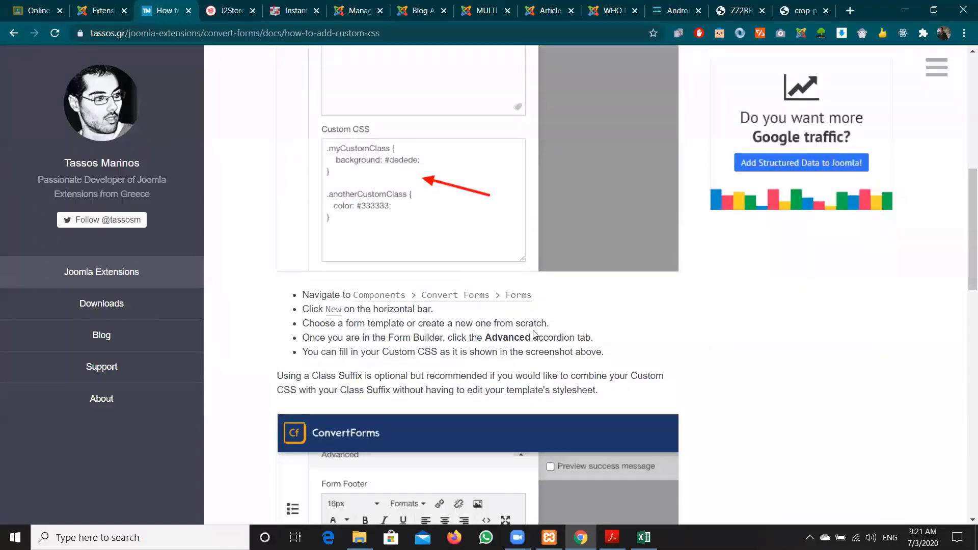
{"action": "scroll", "coordinate": [406, 312], "scroll_direction": "down", "scroll_amount": 11}
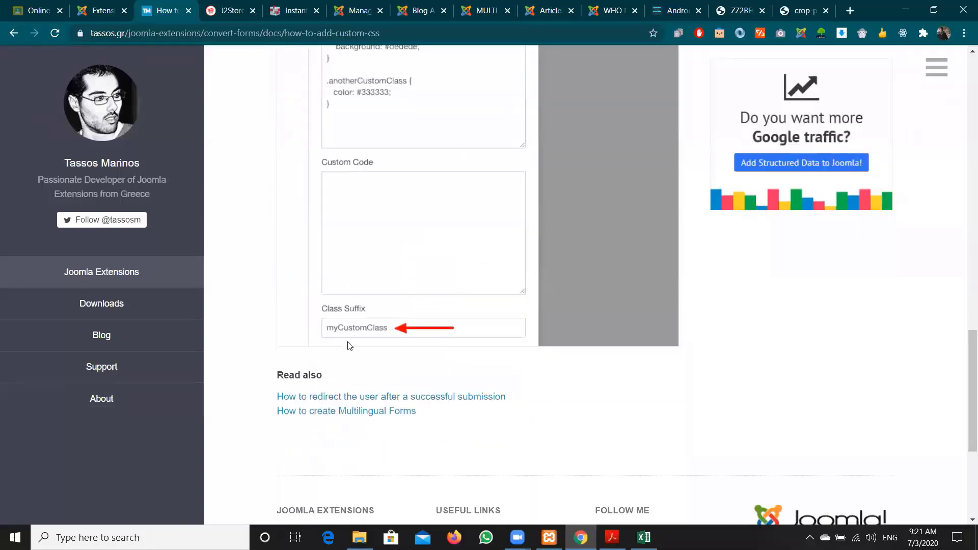
{"action": "scroll", "coordinate": [574, 258], "scroll_direction": "down", "scroll_amount": 5}
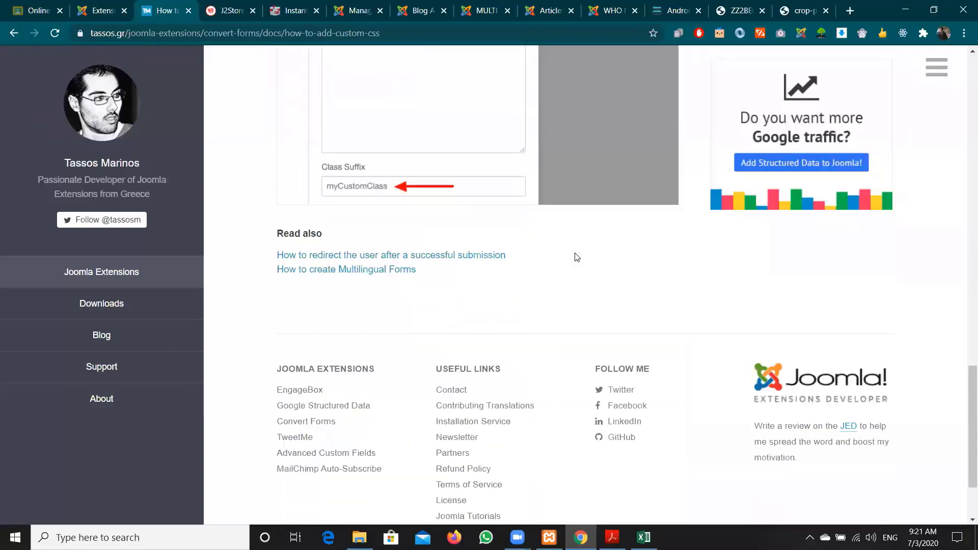
{"action": "scroll", "coordinate": [552, 355], "scroll_direction": "up", "scroll_amount": 20}
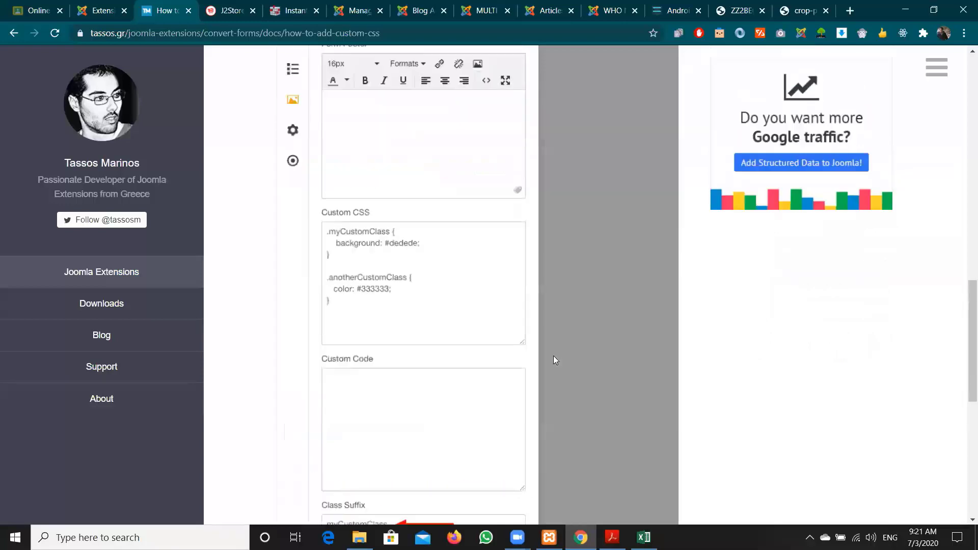
{"action": "left_click", "coordinate": [189, 10]}
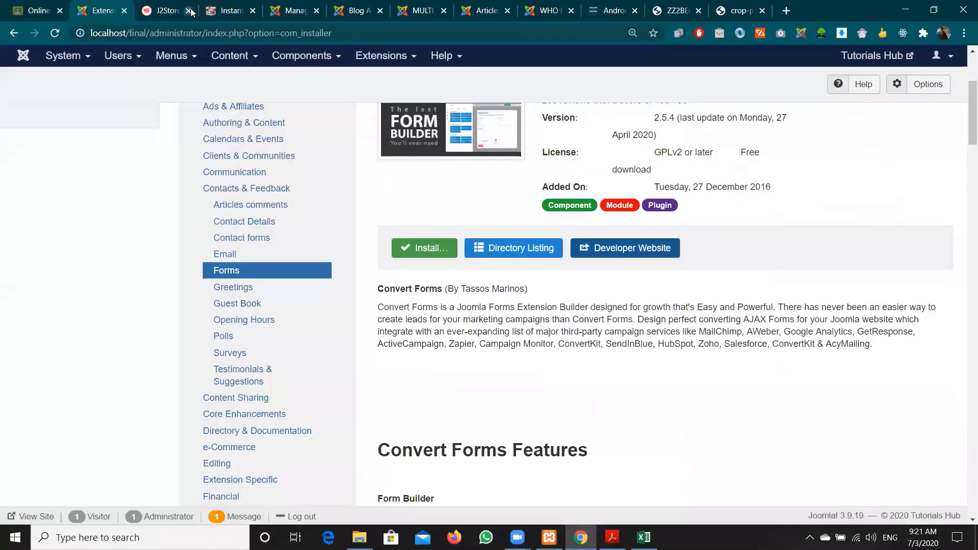